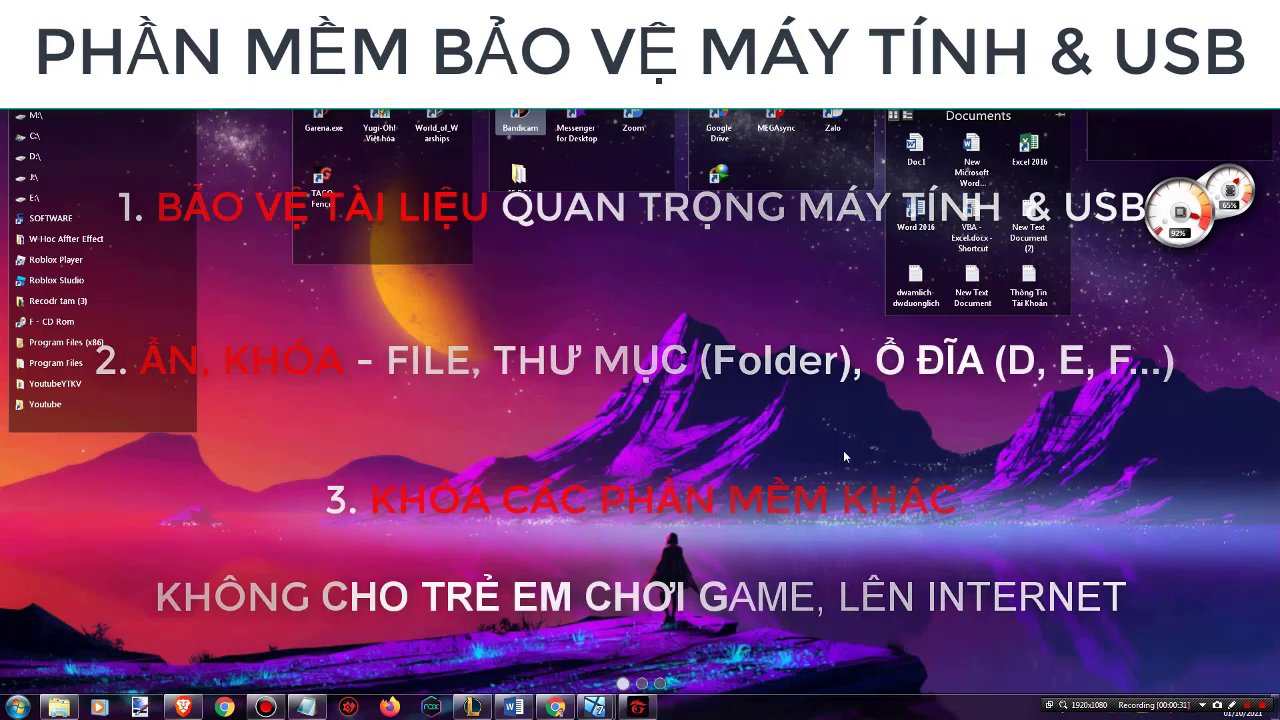
Refresh the desktop twice and dismiss the TAGO-Fences feedback notification
right_click(820, 428)
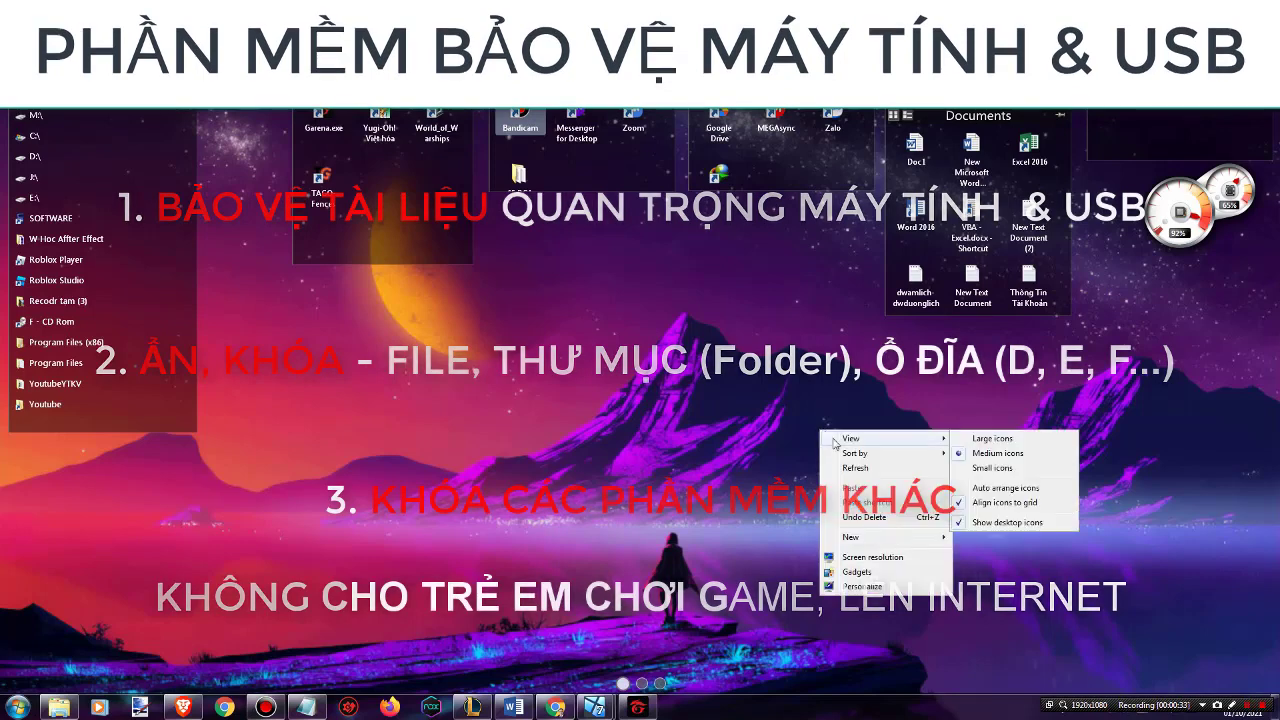
click(855, 473)
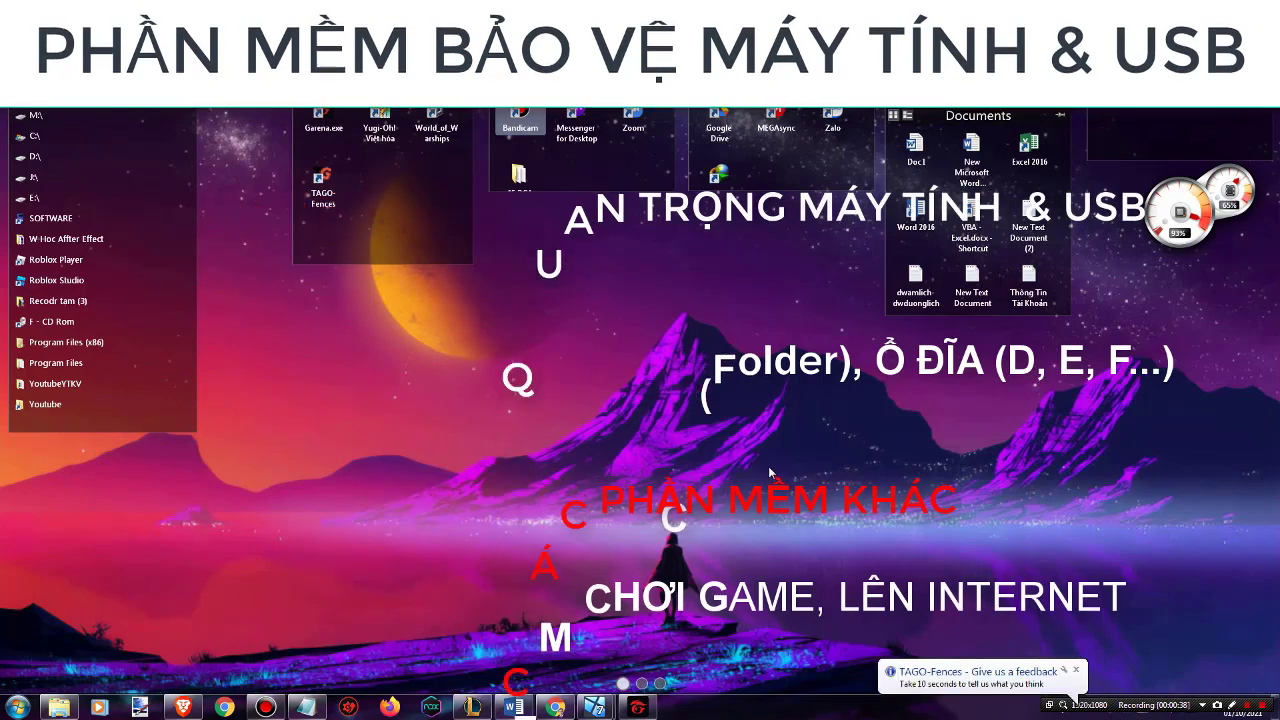
click(1077, 670)
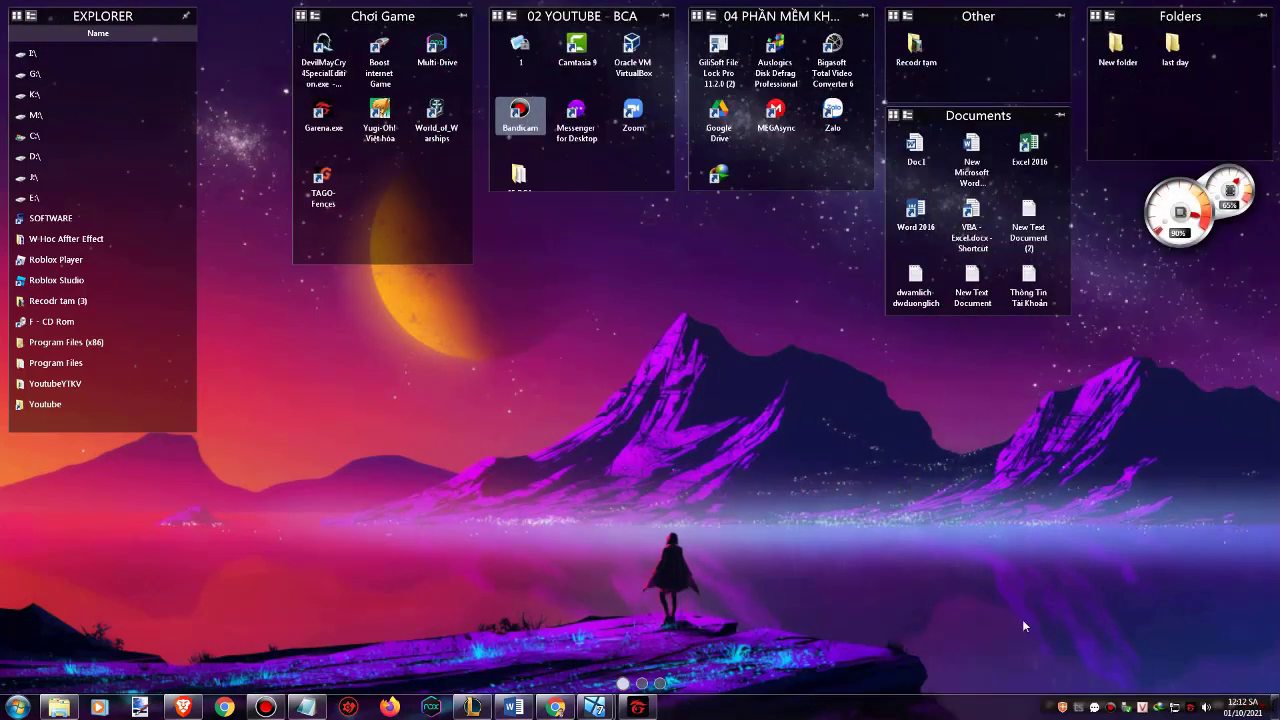
right_click(804, 394)
click(843, 432)
Open D:\New folder in Explorer and run the GiliSoft.File.Lock.Pro.11.2.0.exe installer
click(60, 708)
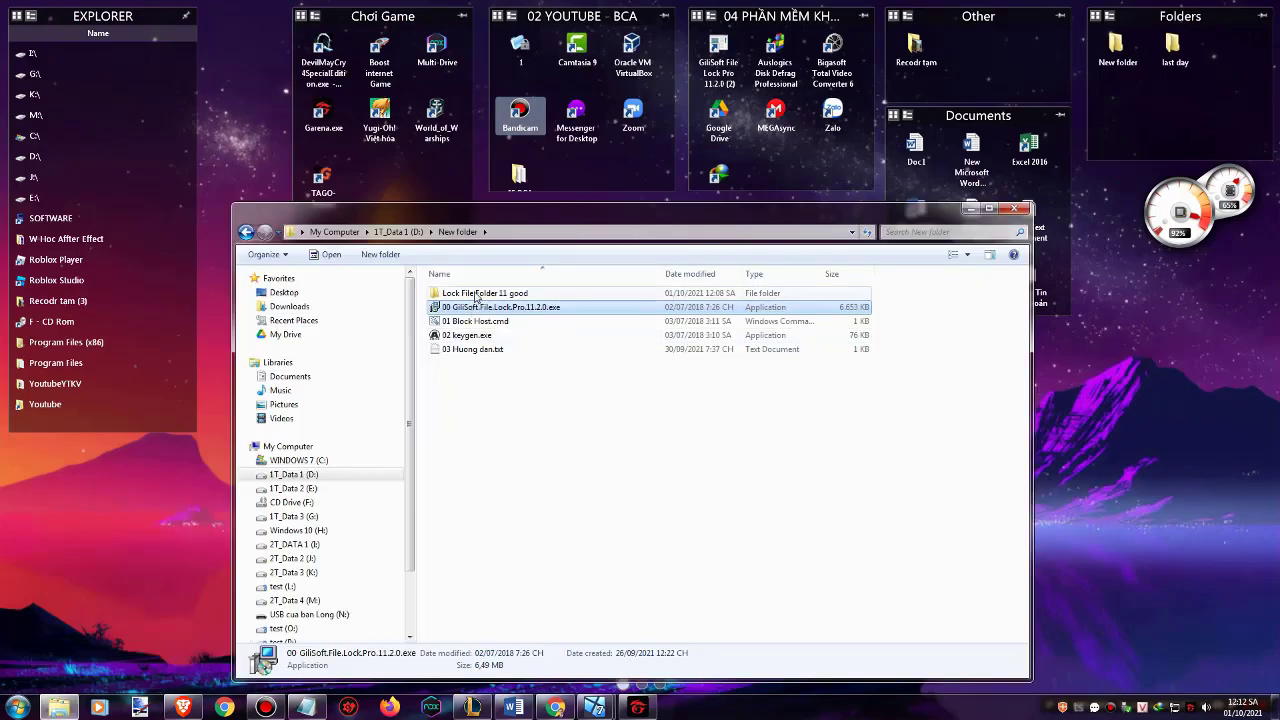
click(477, 296)
click(481, 307)
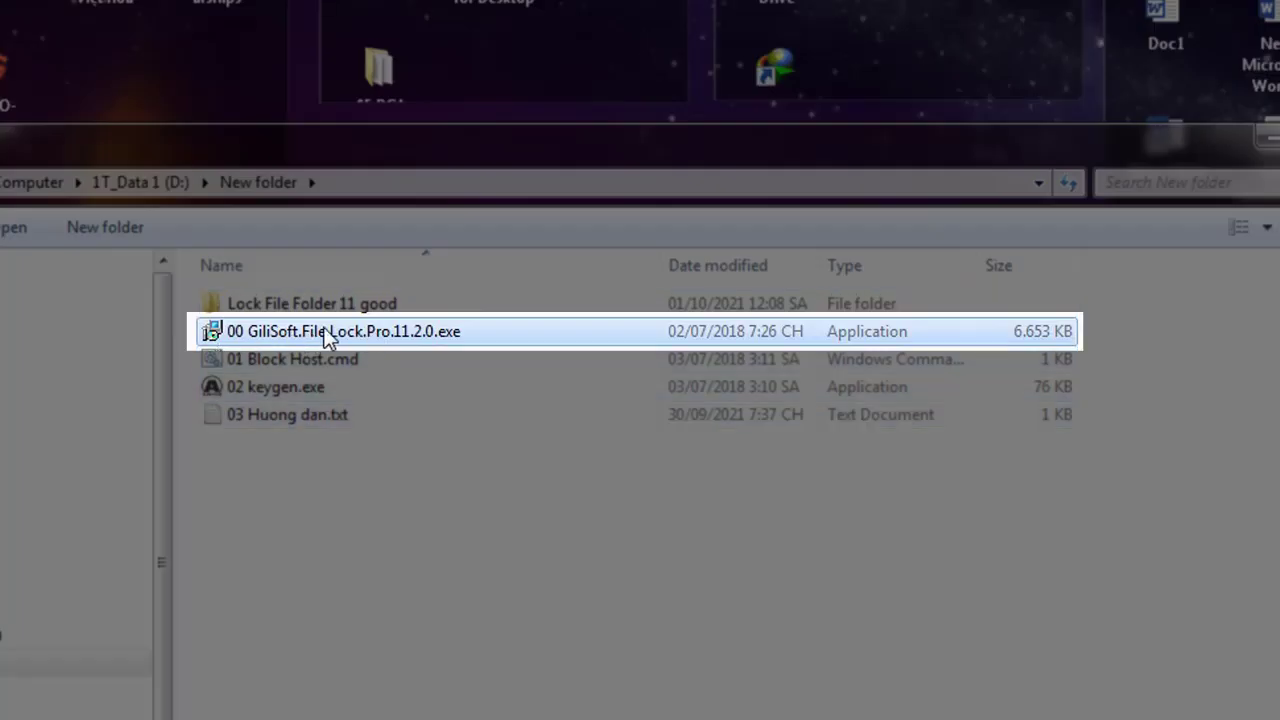
right_click(341, 328)
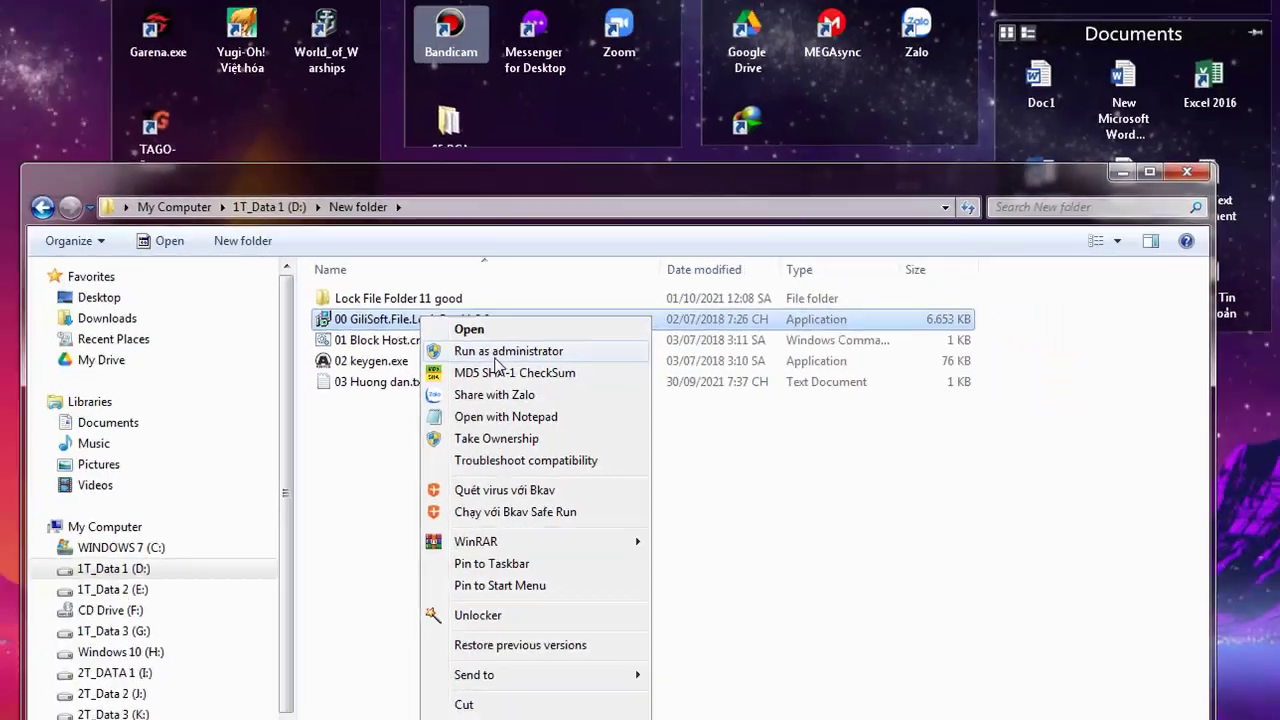
click(420, 369)
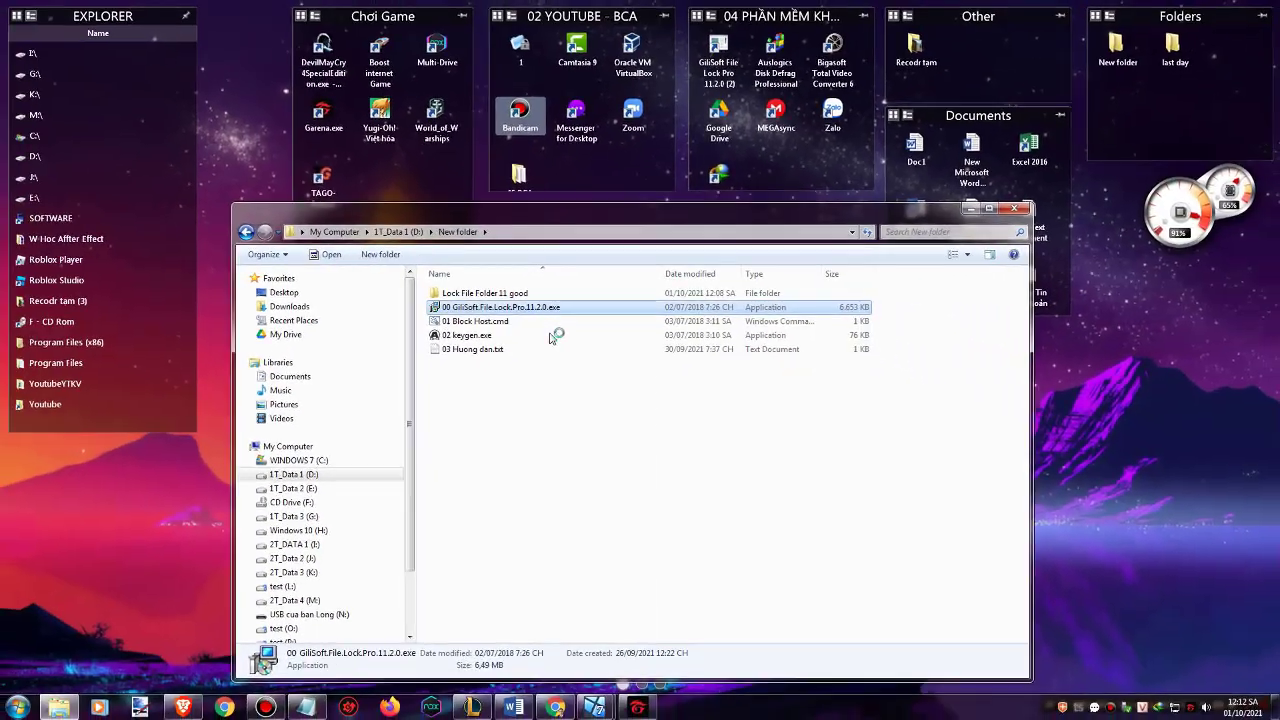
Choose English as the setup language and start the setup wizard
click(975, 213)
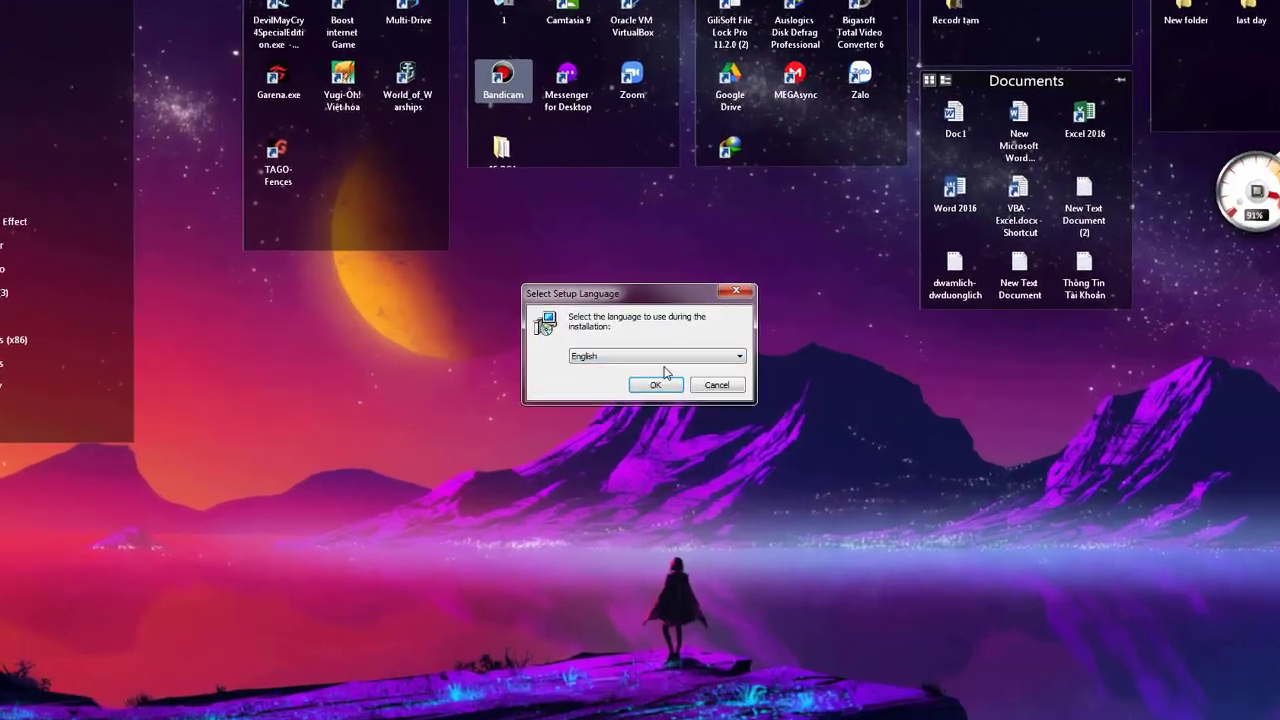
click(700, 357)
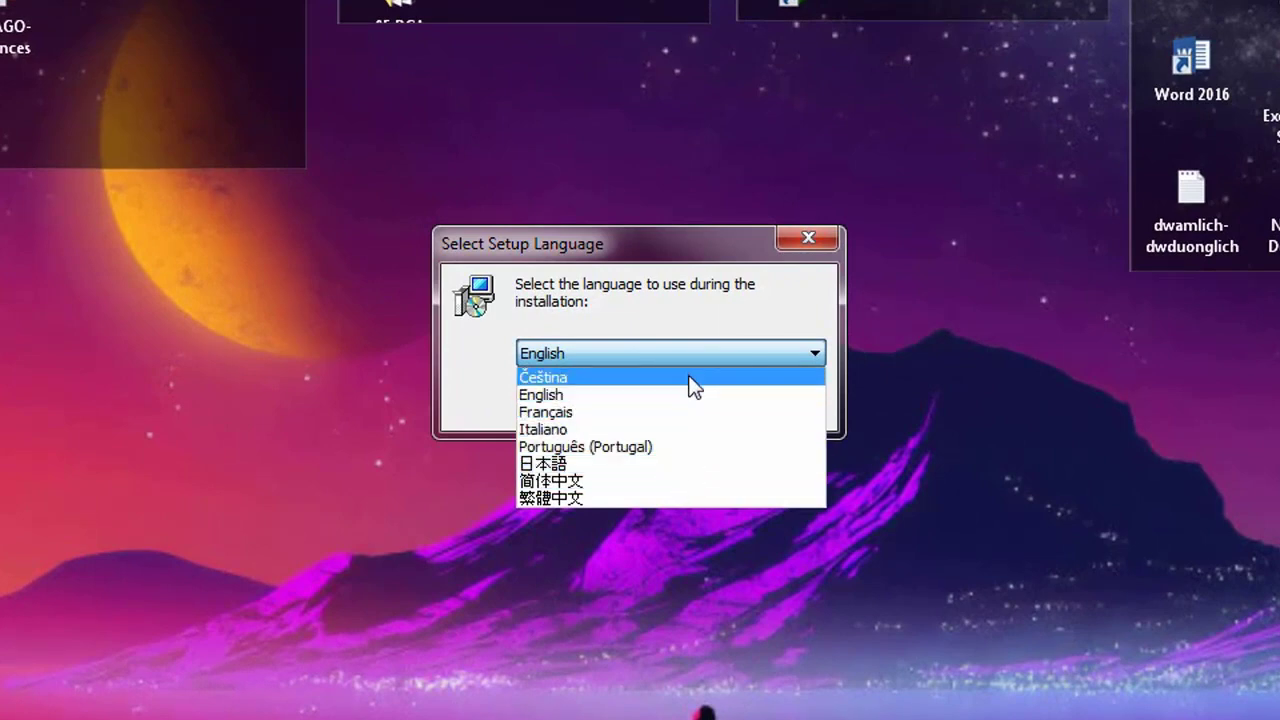
click(694, 395)
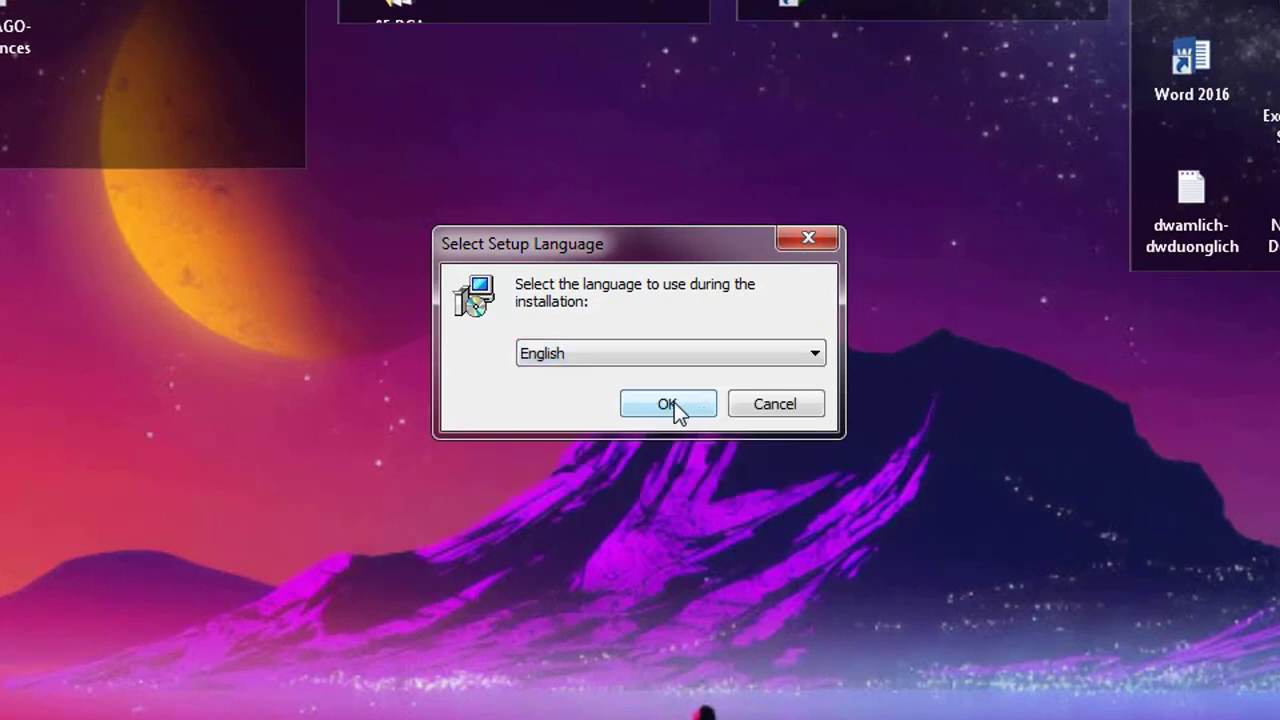
click(668, 403)
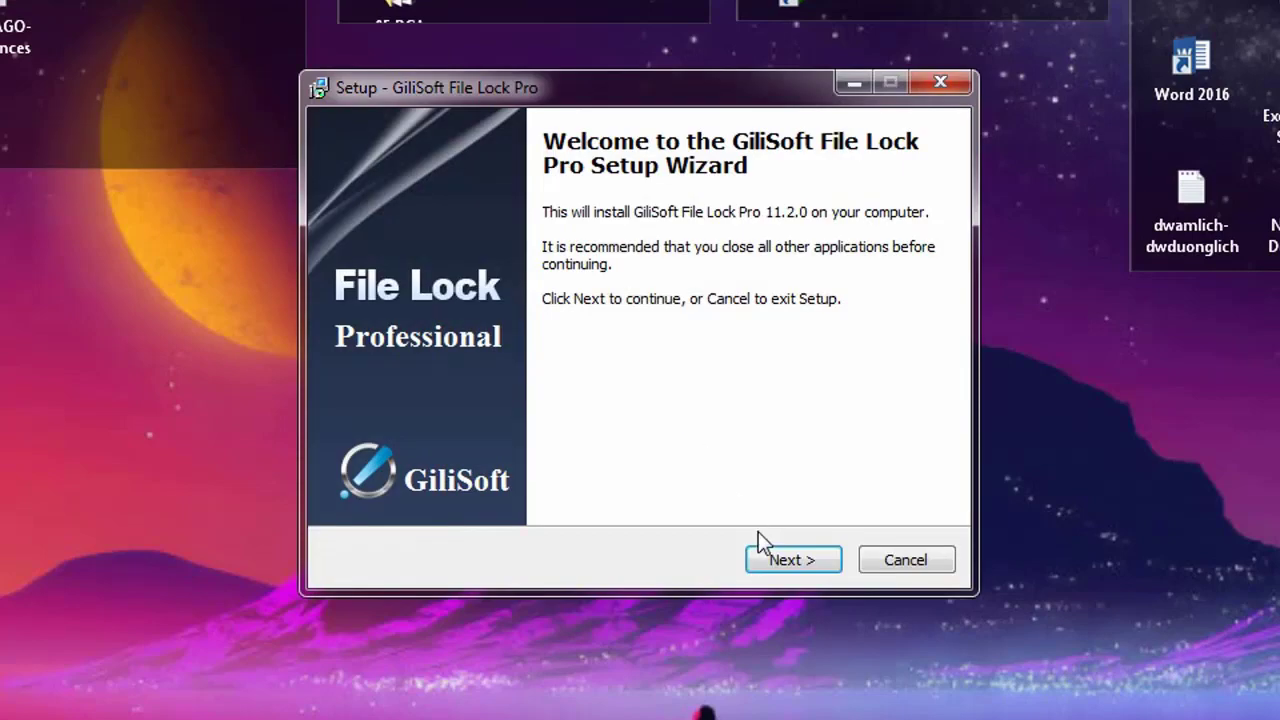
Install with default folder, Start Menu and icons, choose restart later, and finish
click(790, 557)
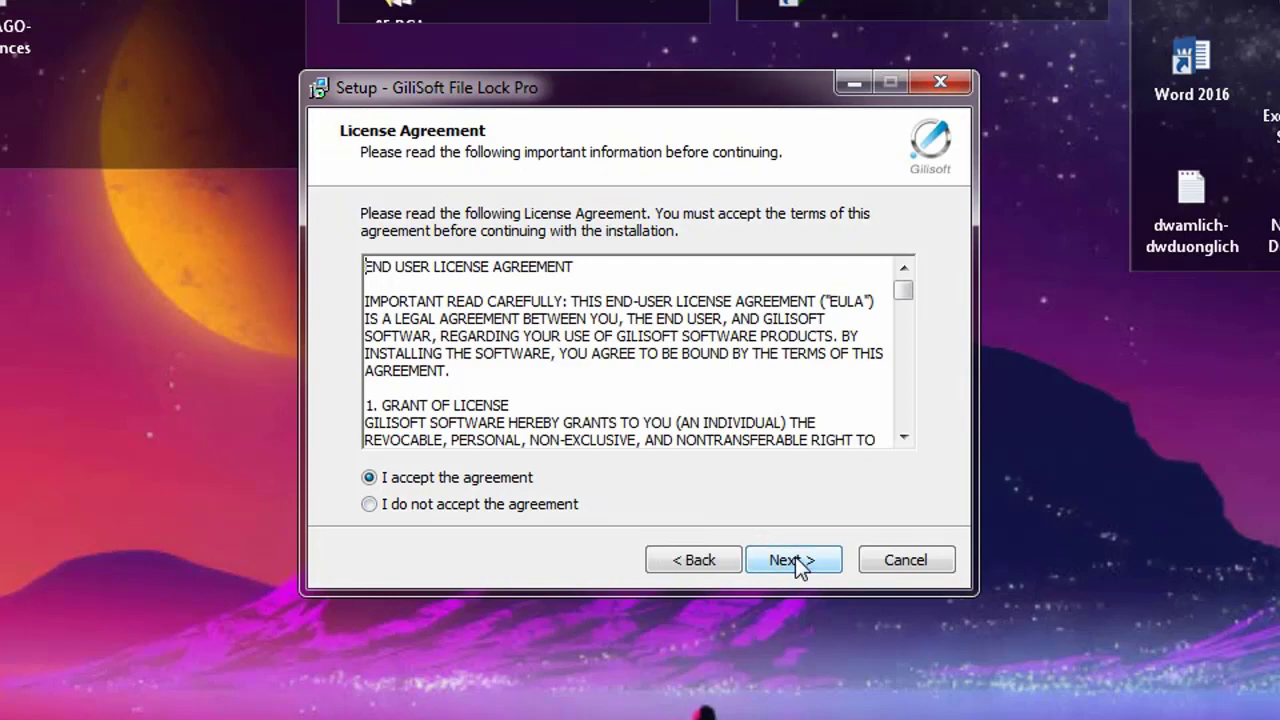
click(798, 560)
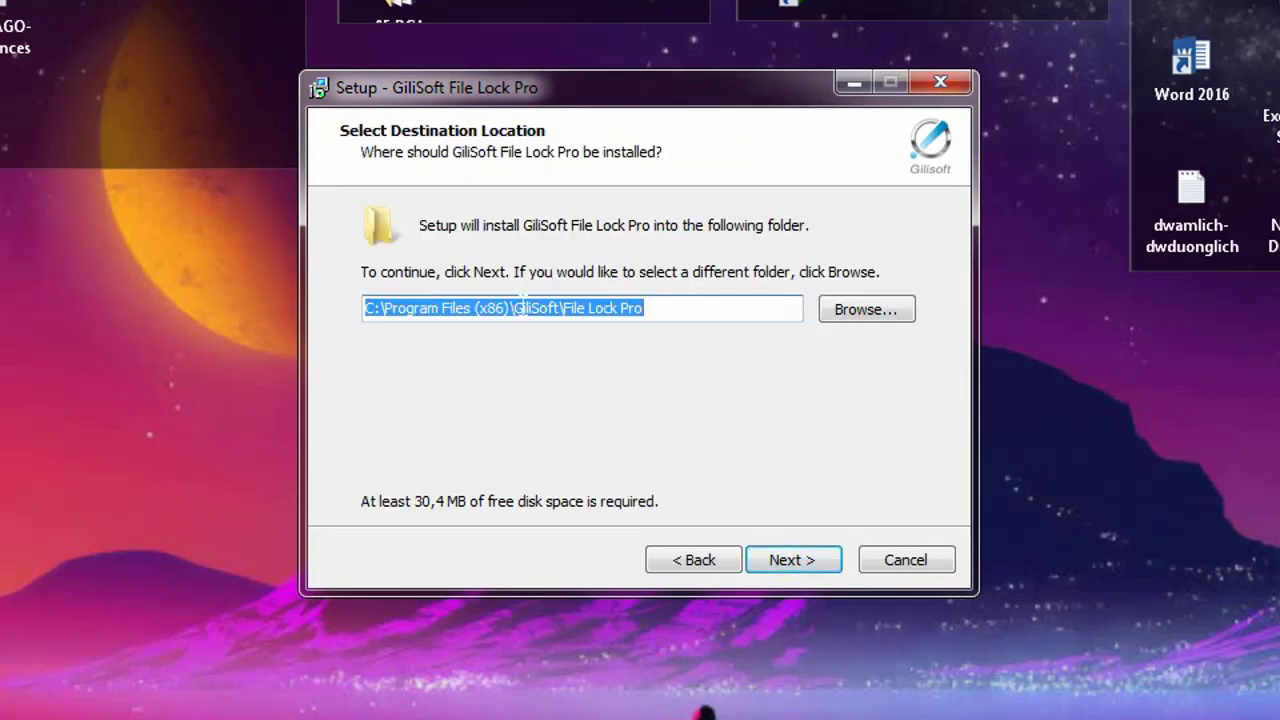
click(802, 566)
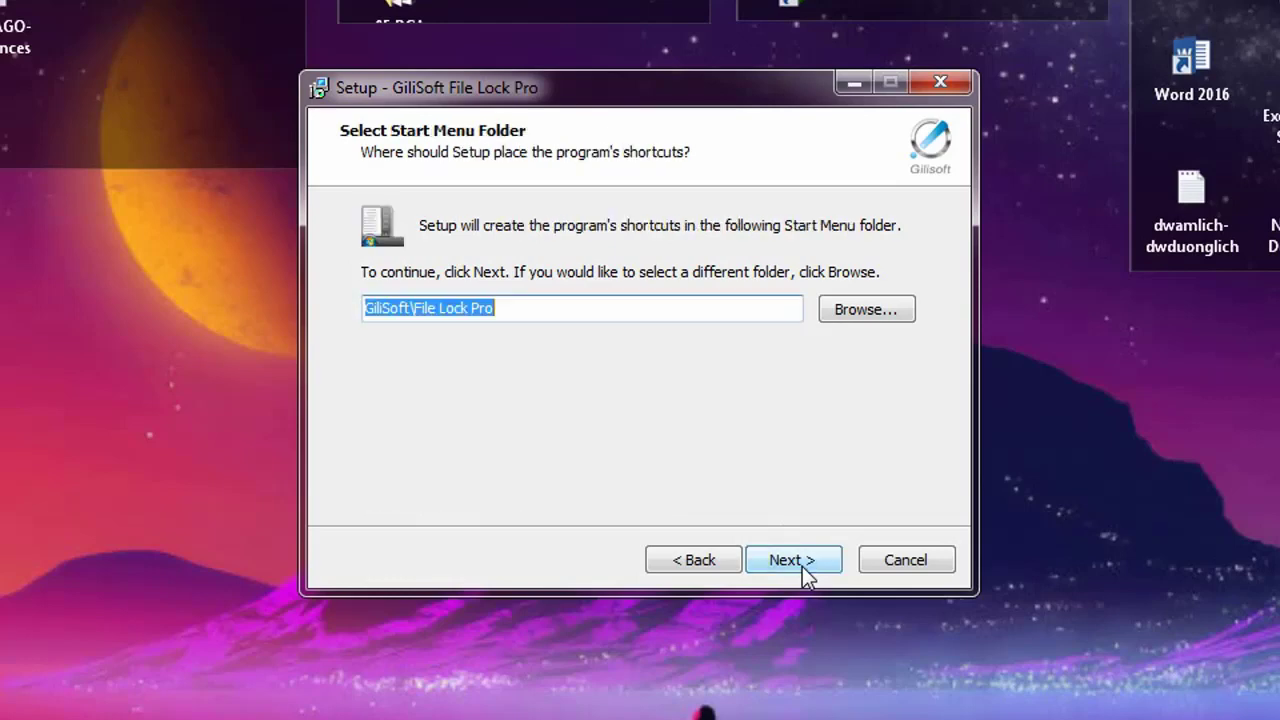
click(784, 568)
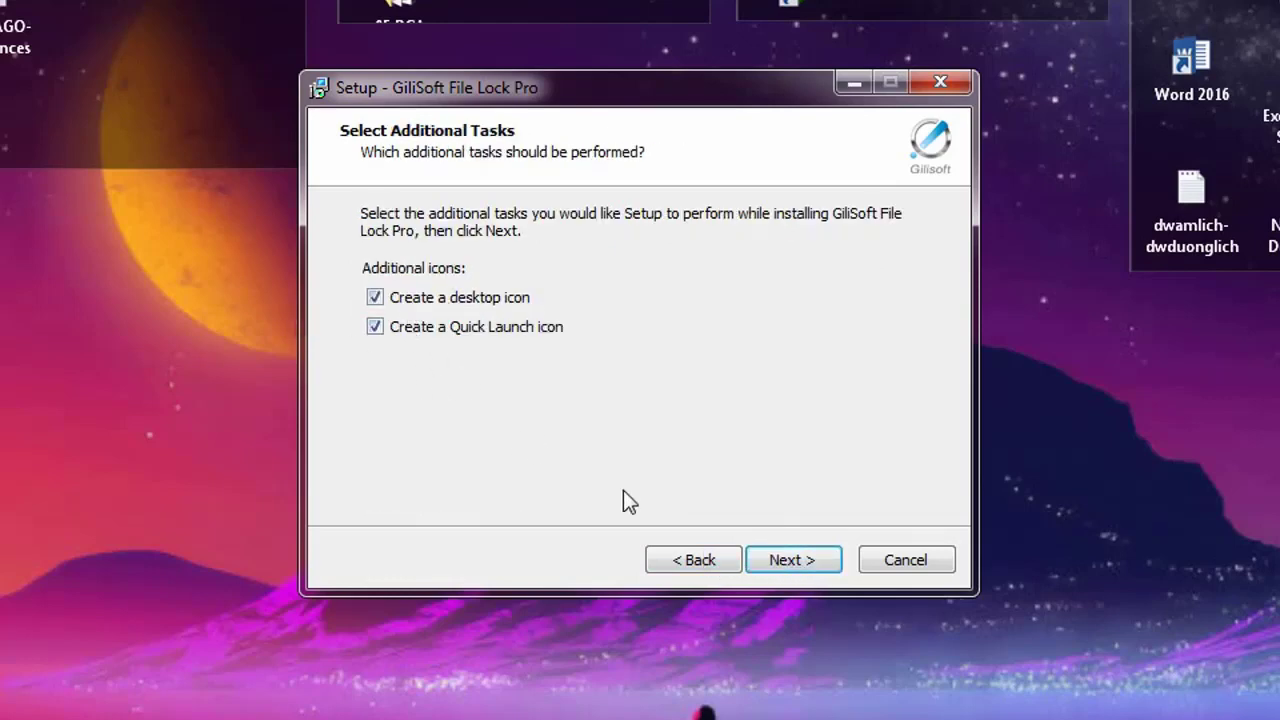
click(819, 558)
click(816, 558)
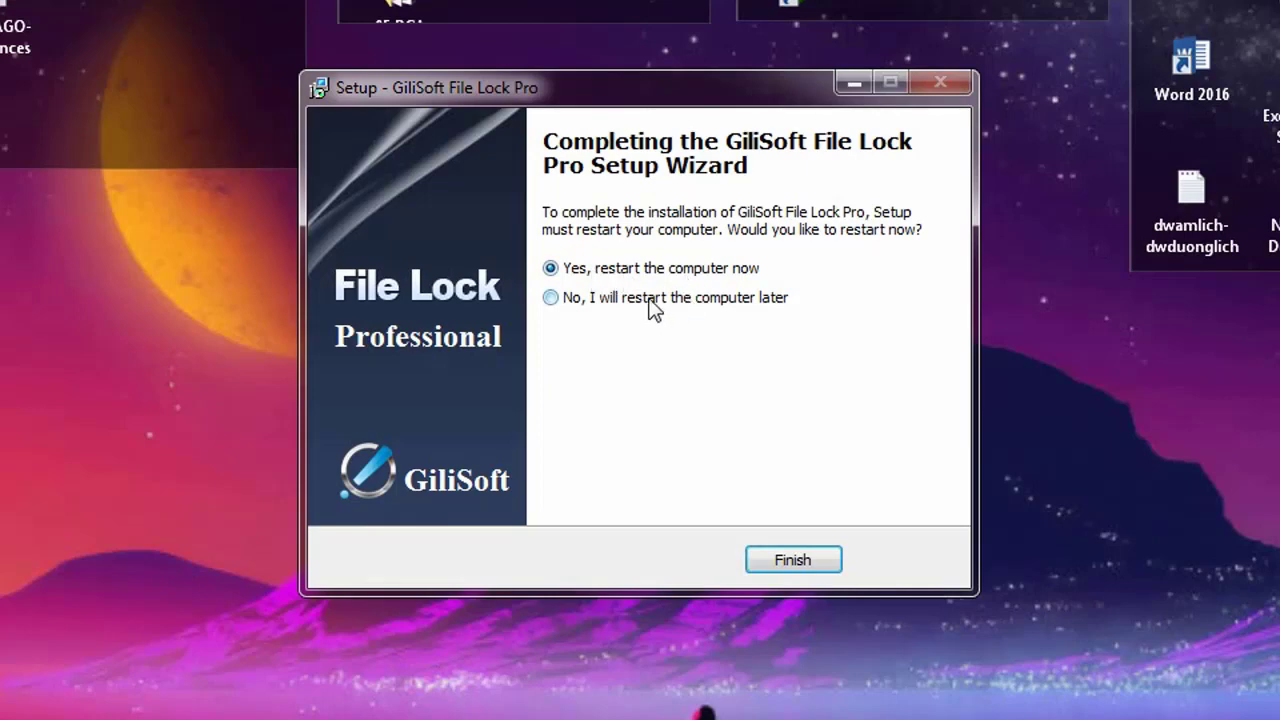
click(551, 299)
click(811, 561)
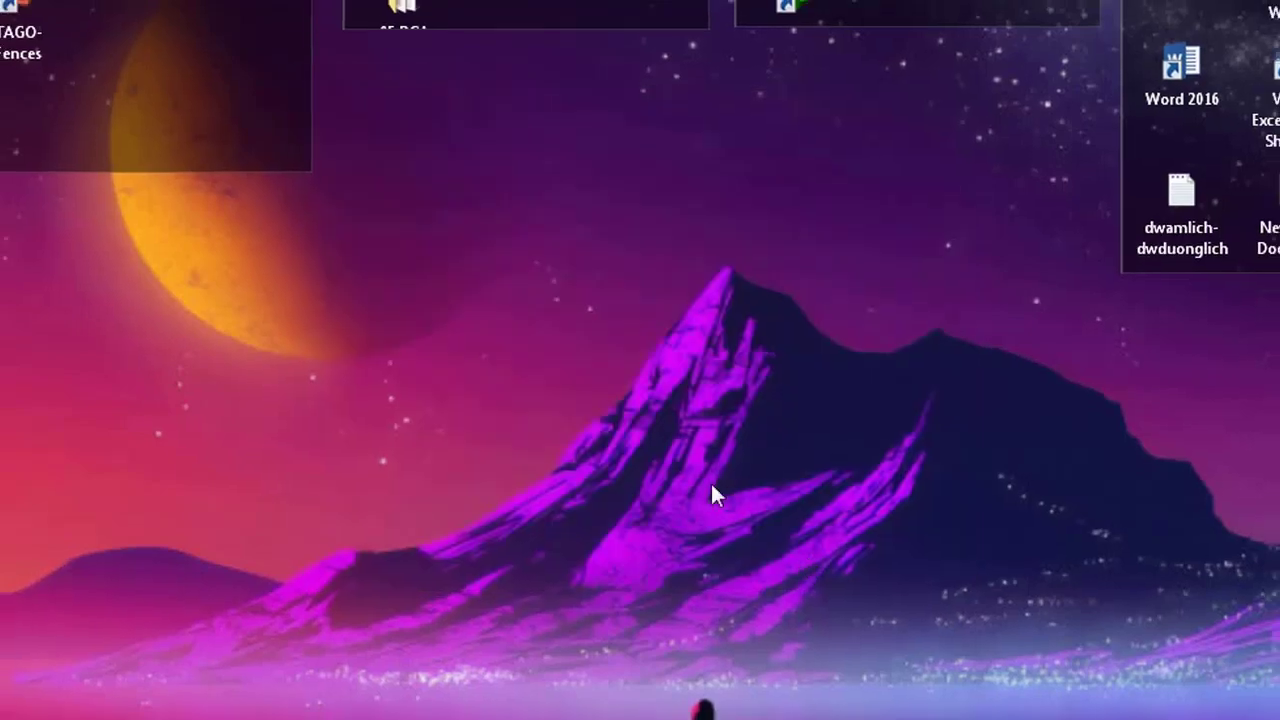
Refresh the desktop and launch GiliSoft File Lock Pro 11.2.0 from the fence
right_click(647, 400)
click(691, 443)
right_click(648, 359)
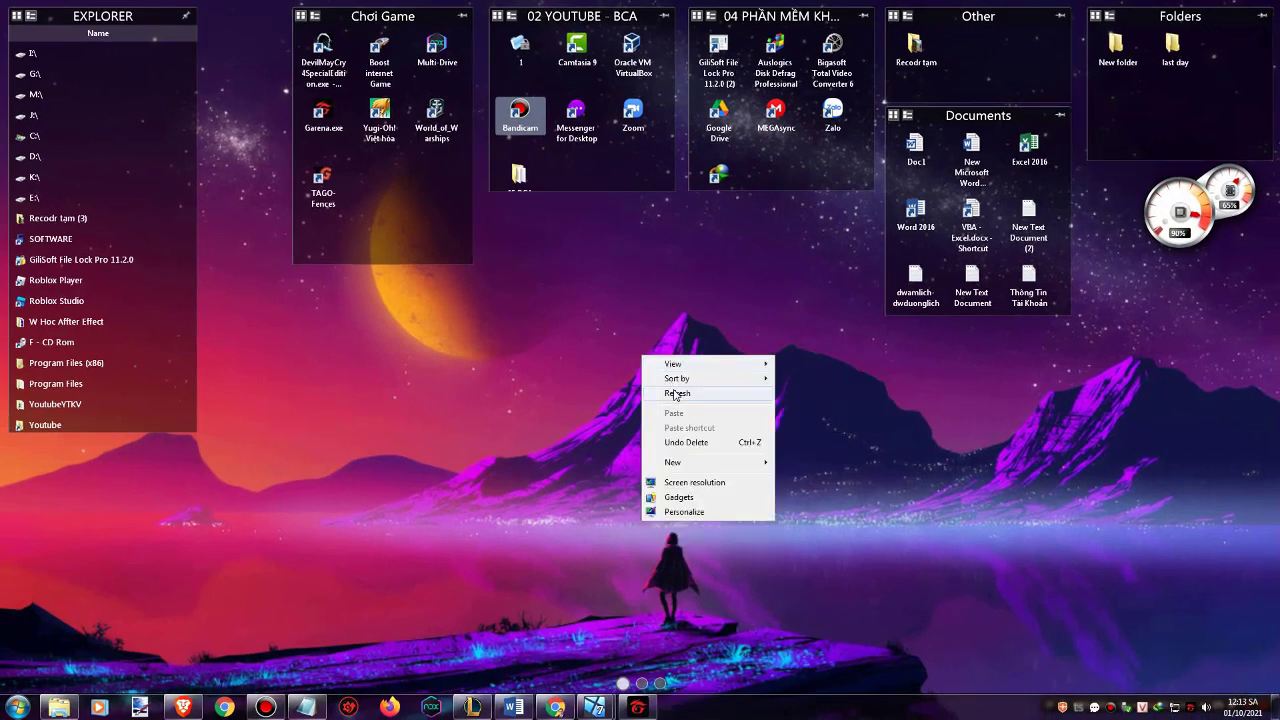
click(672, 394)
double_click(82, 263)
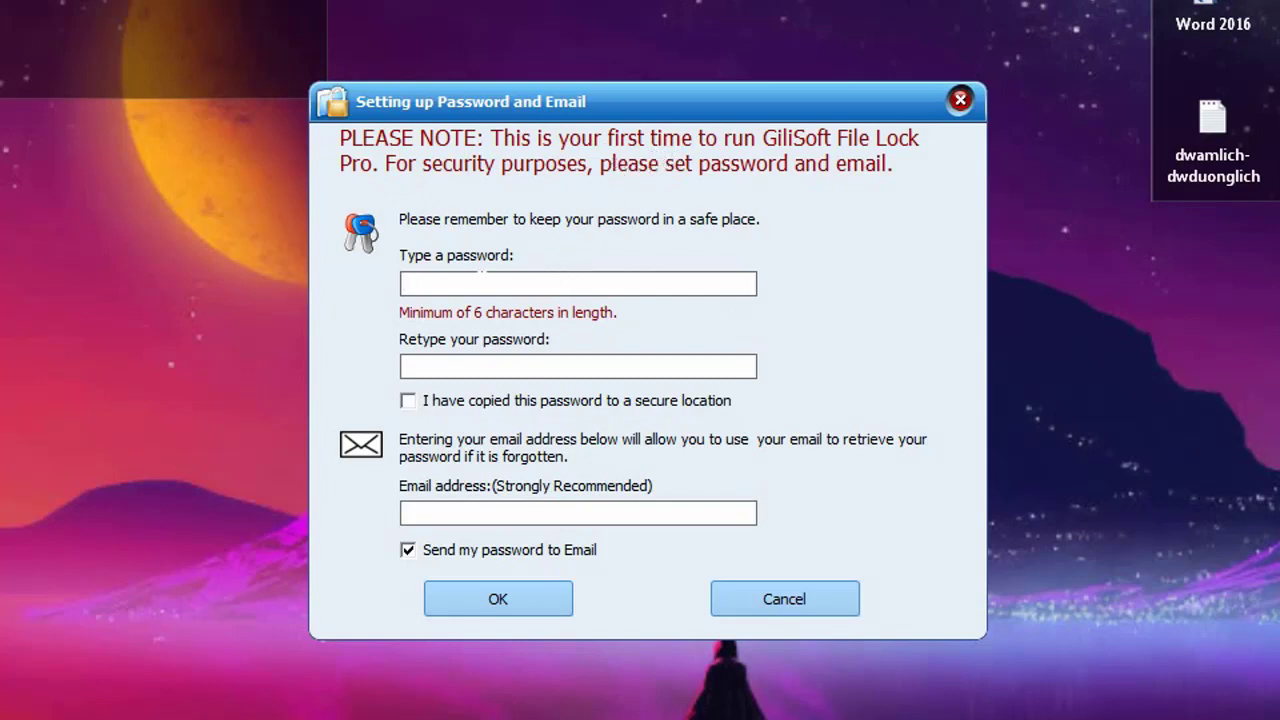
Enter and retype the program password, confirming it is stored safely
text(*******)
click(492, 364)
text(*******)
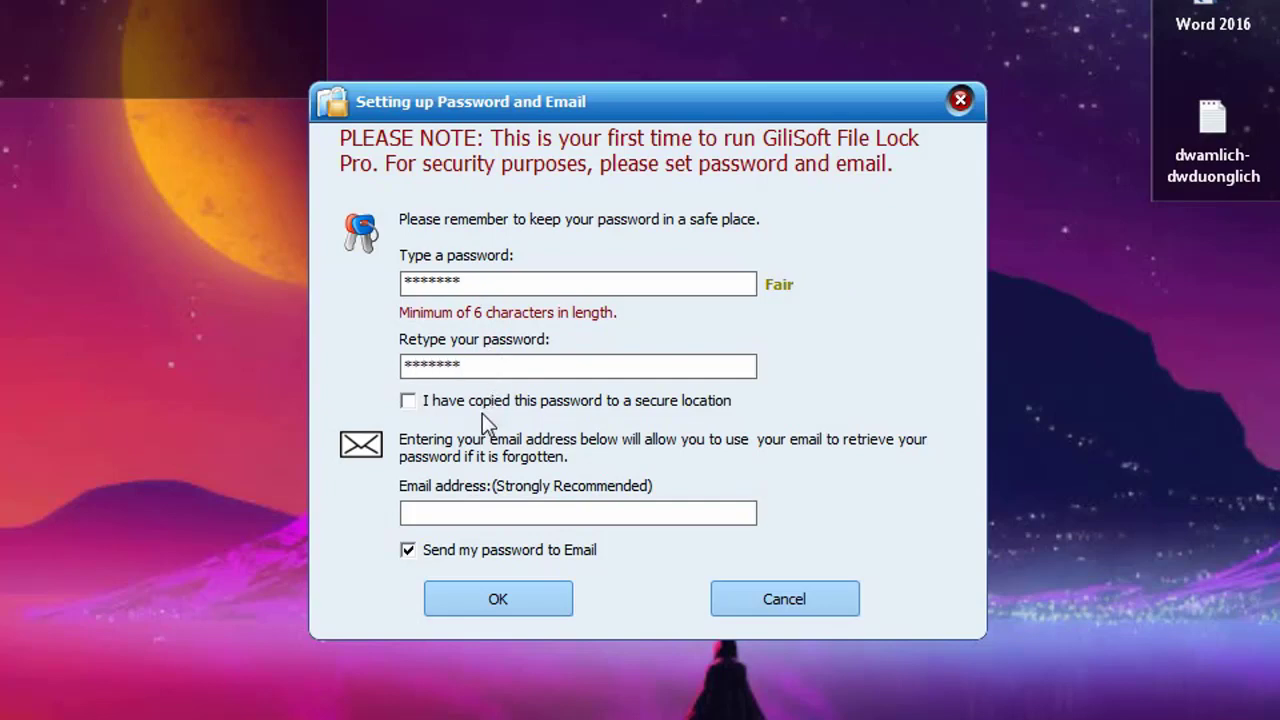
click(411, 402)
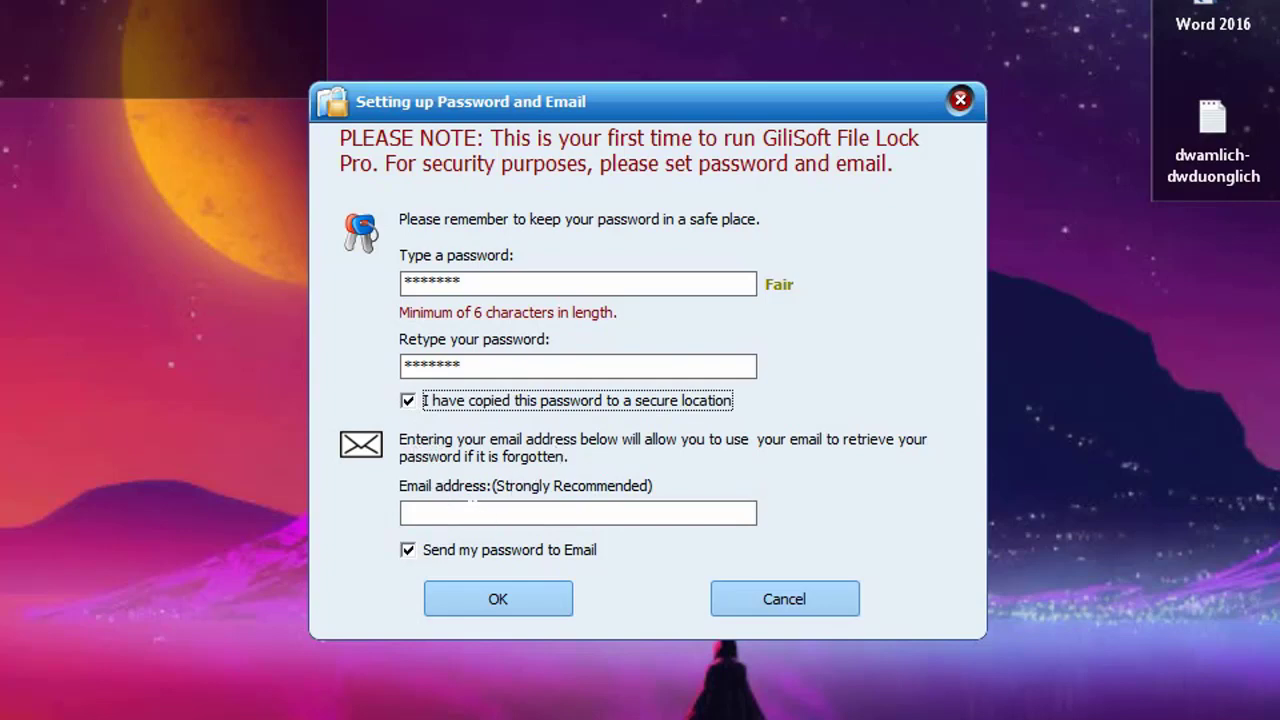
Enter the recovery e-mail address and save the password settings
click(471, 506)
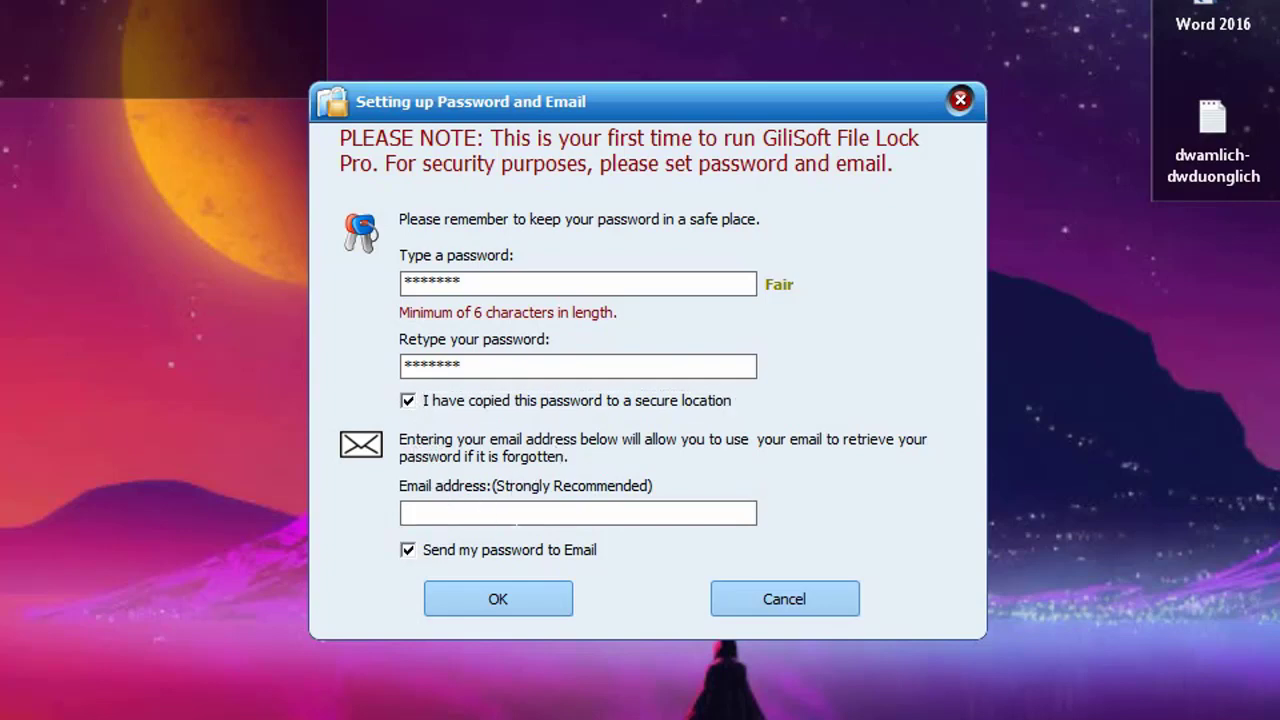
text(game)
key(BackSpace)
key(BackSpace)
key(BackSpace)
key(BackSpace)
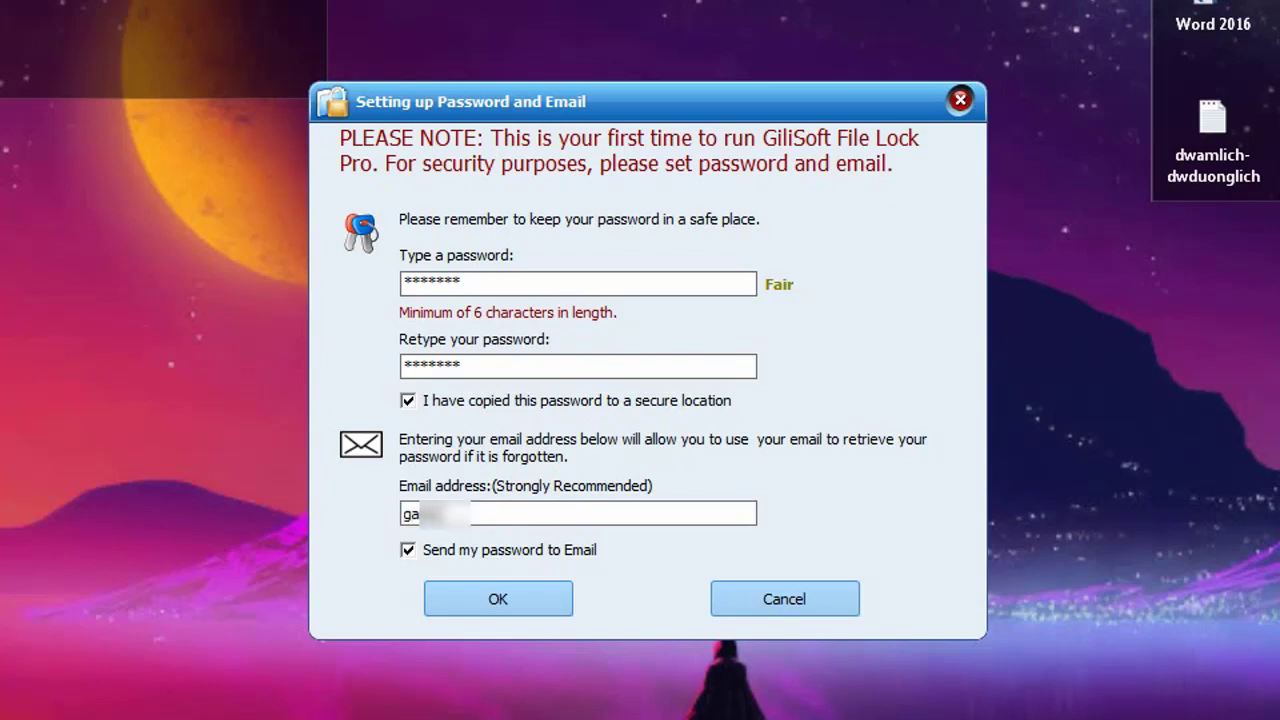
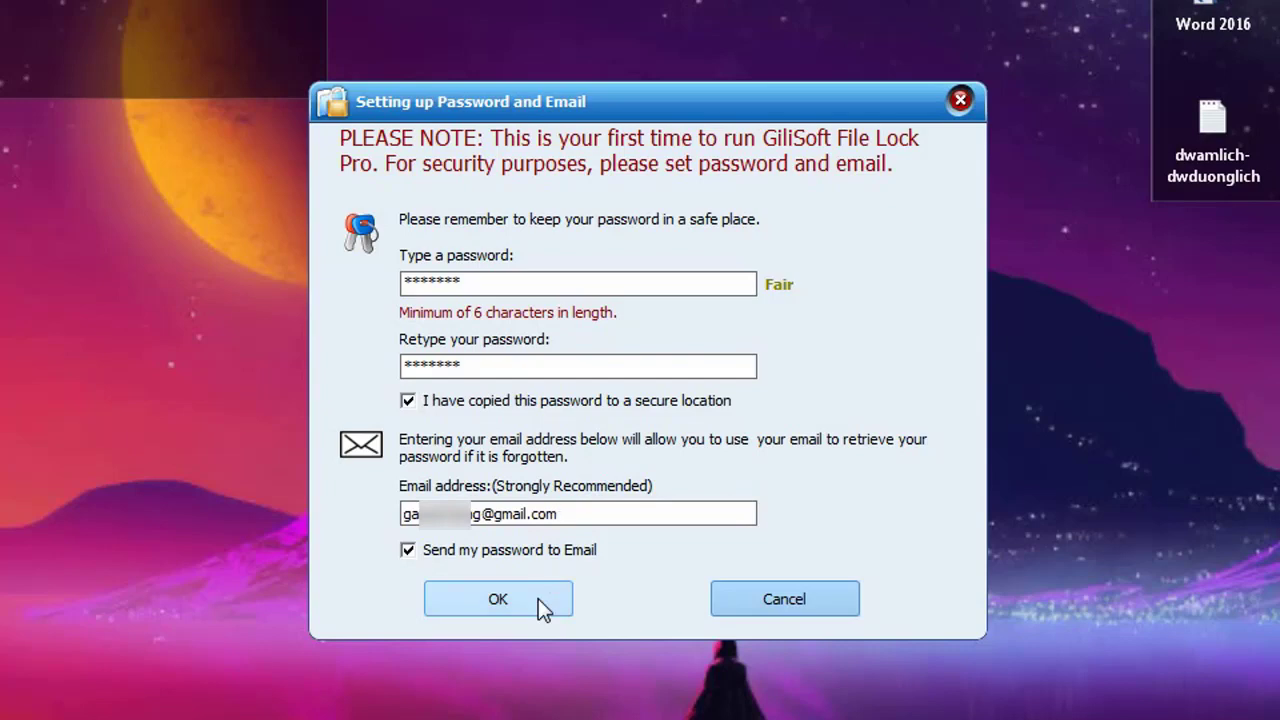
click(538, 598)
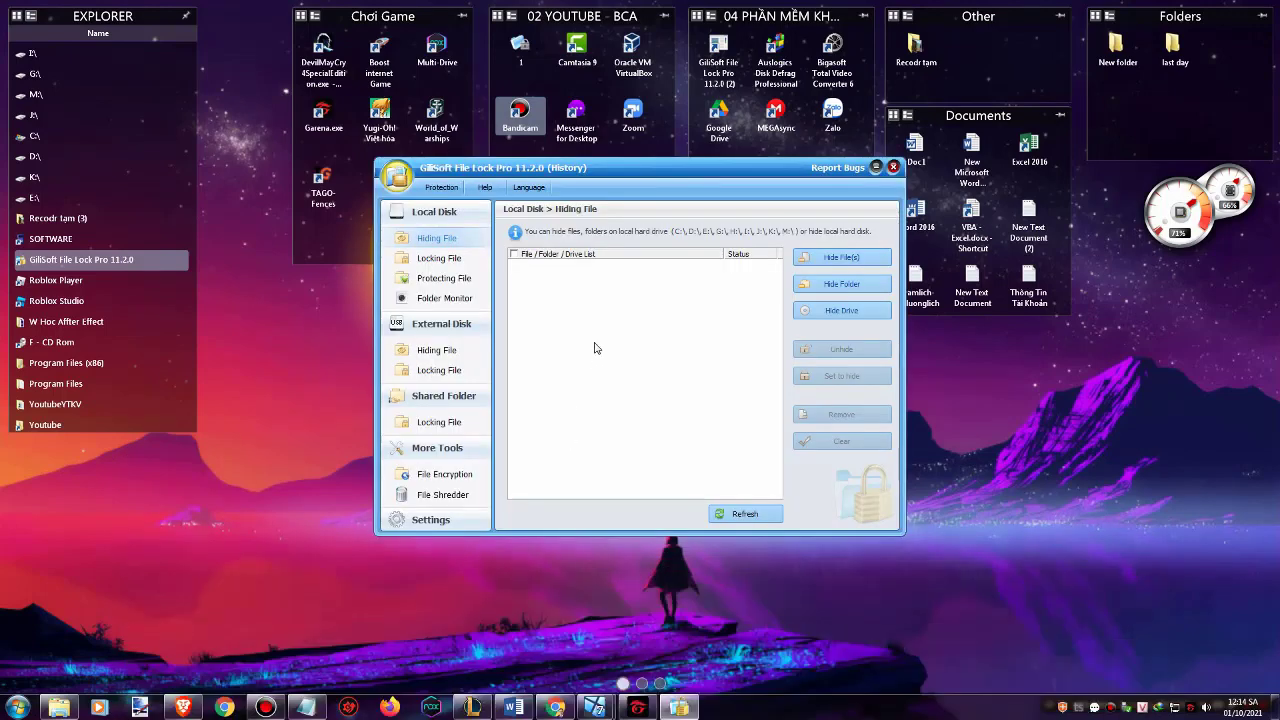
Reposition the main File Lock Pro window and show the protection categories list
drag(623, 173, 668, 220)
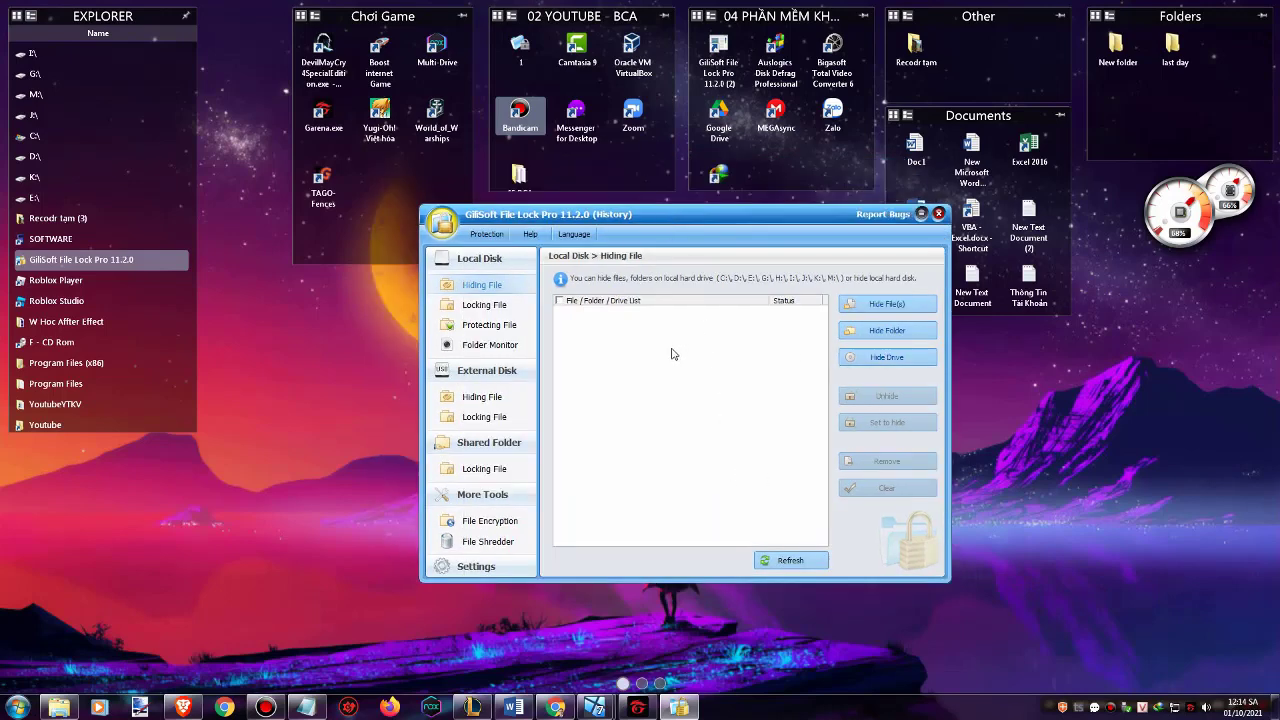
drag(681, 221, 669, 215)
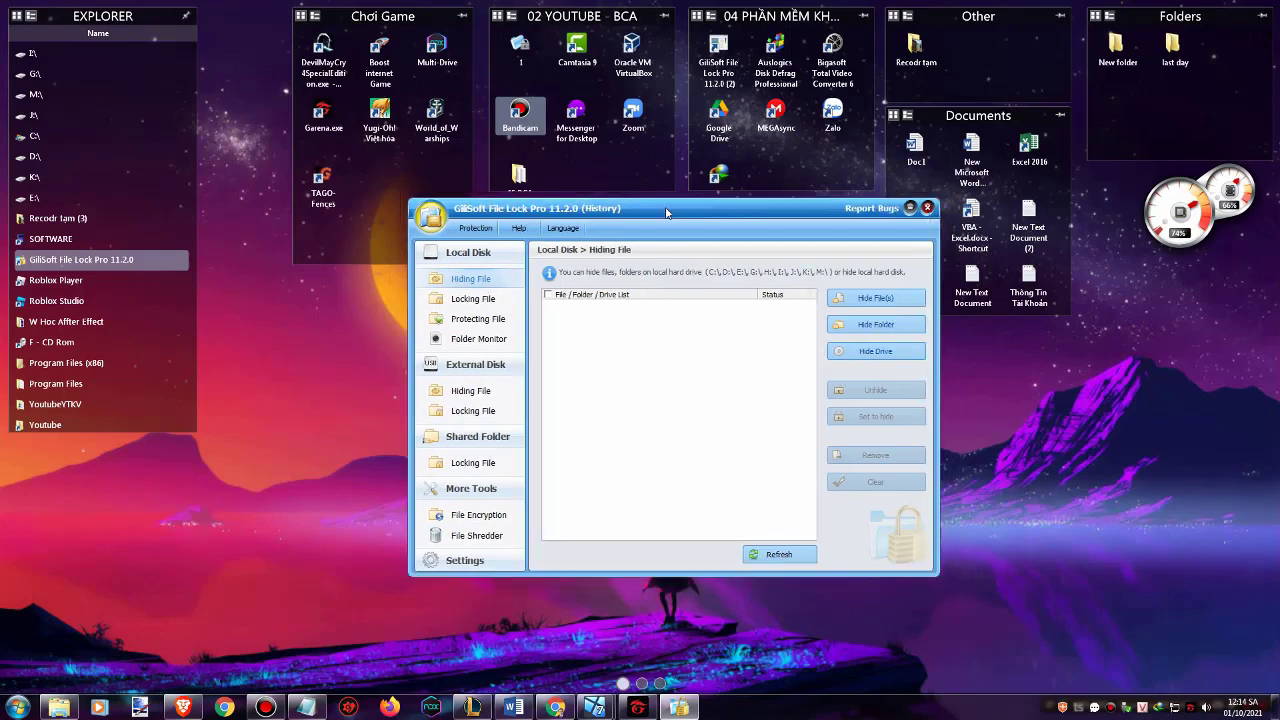
click(478, 230)
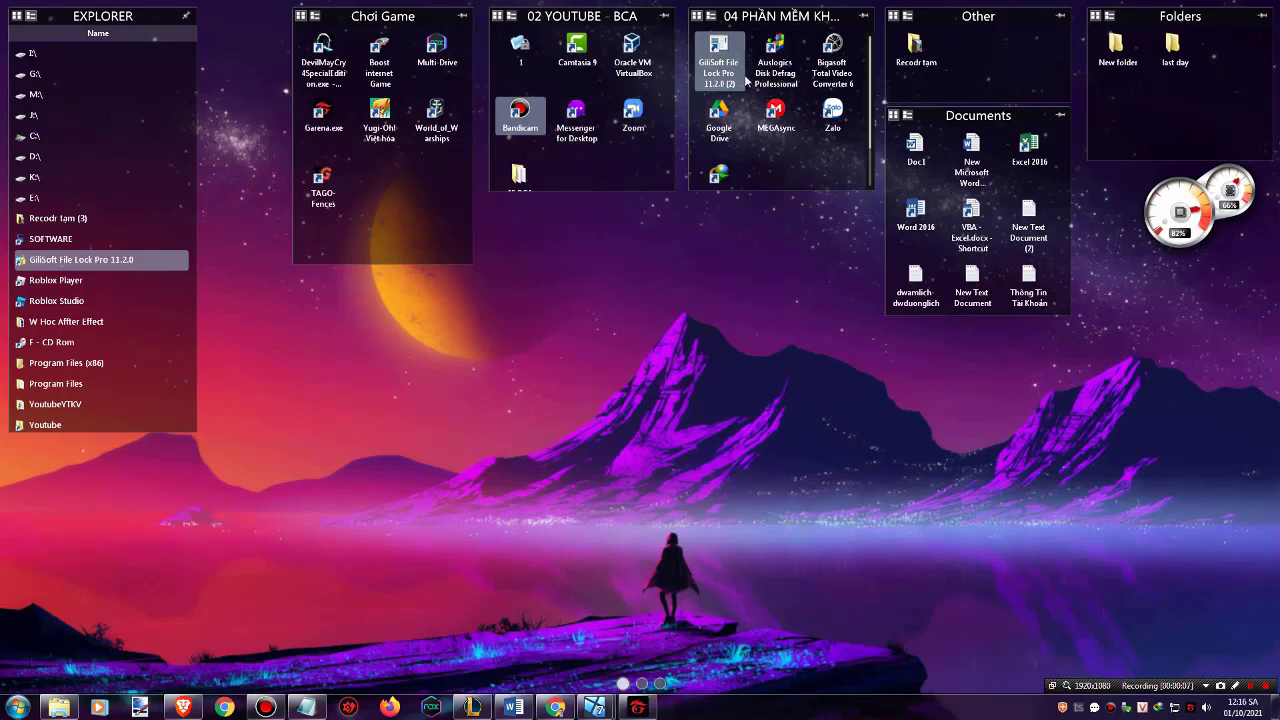
Relaunch File Lock Pro with the password and open Local Disk > Hiding File
double_click(718, 55)
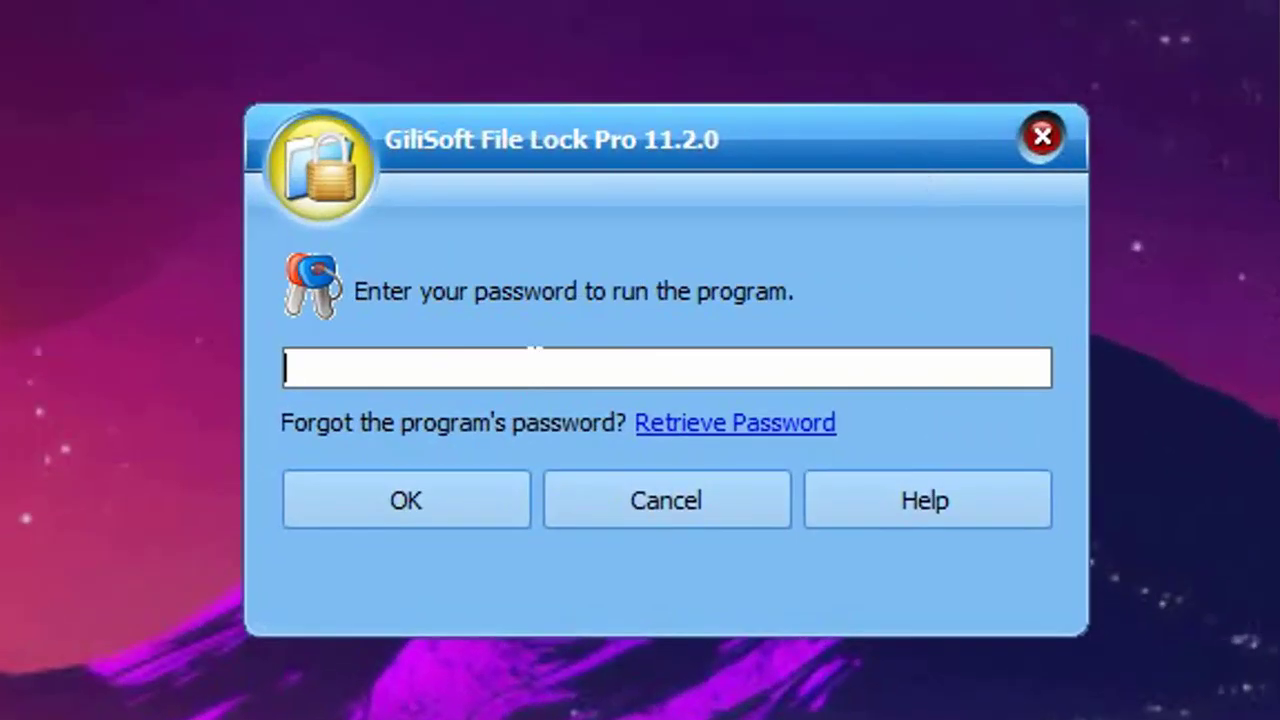
text(*******)
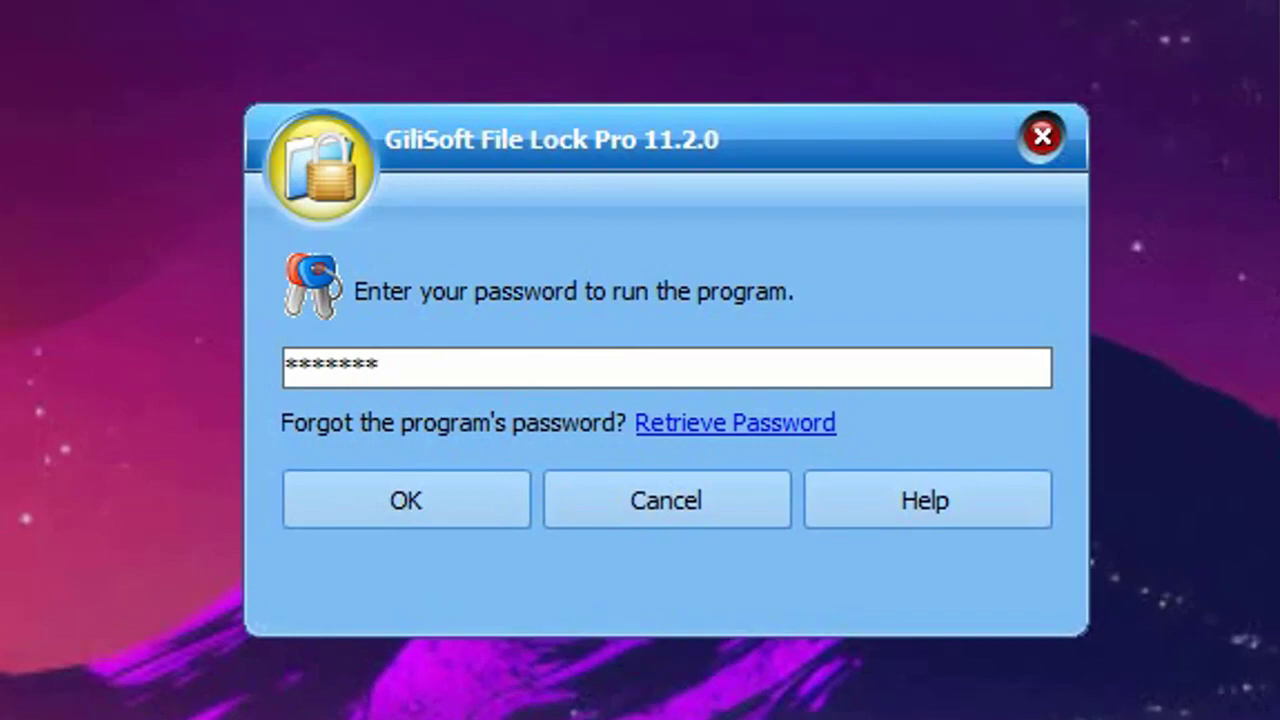
click(401, 512)
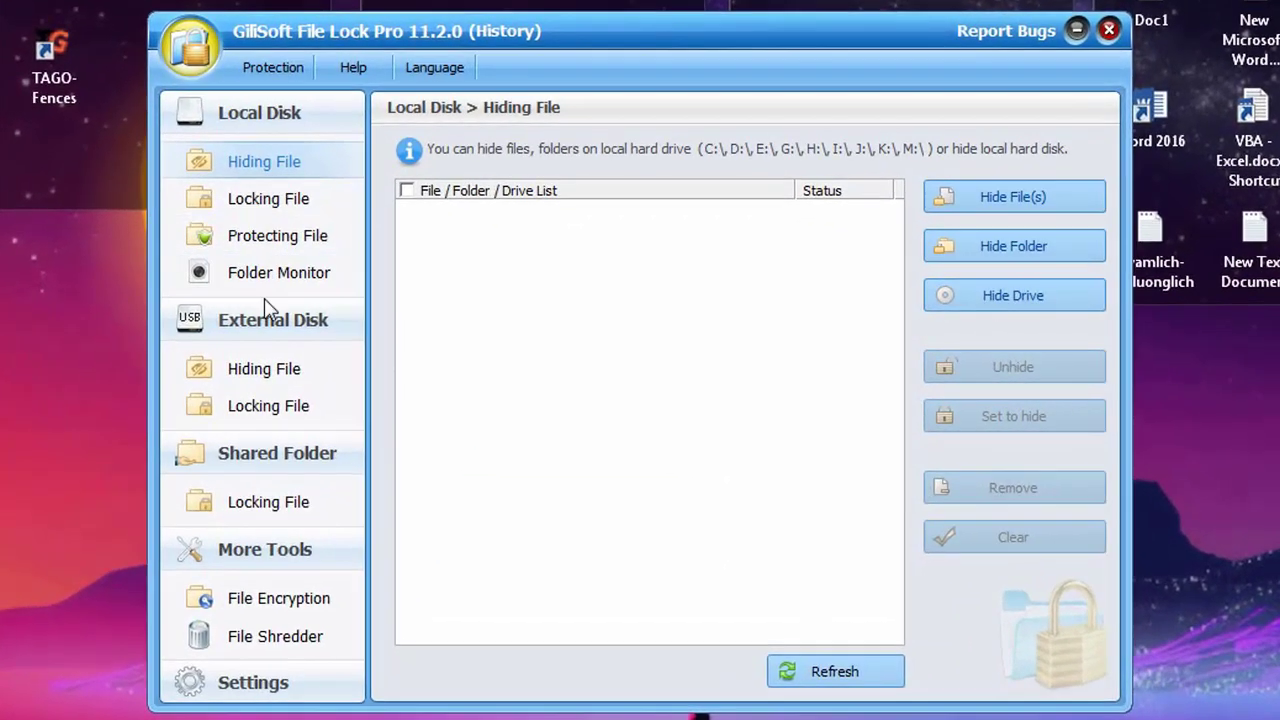
click(258, 325)
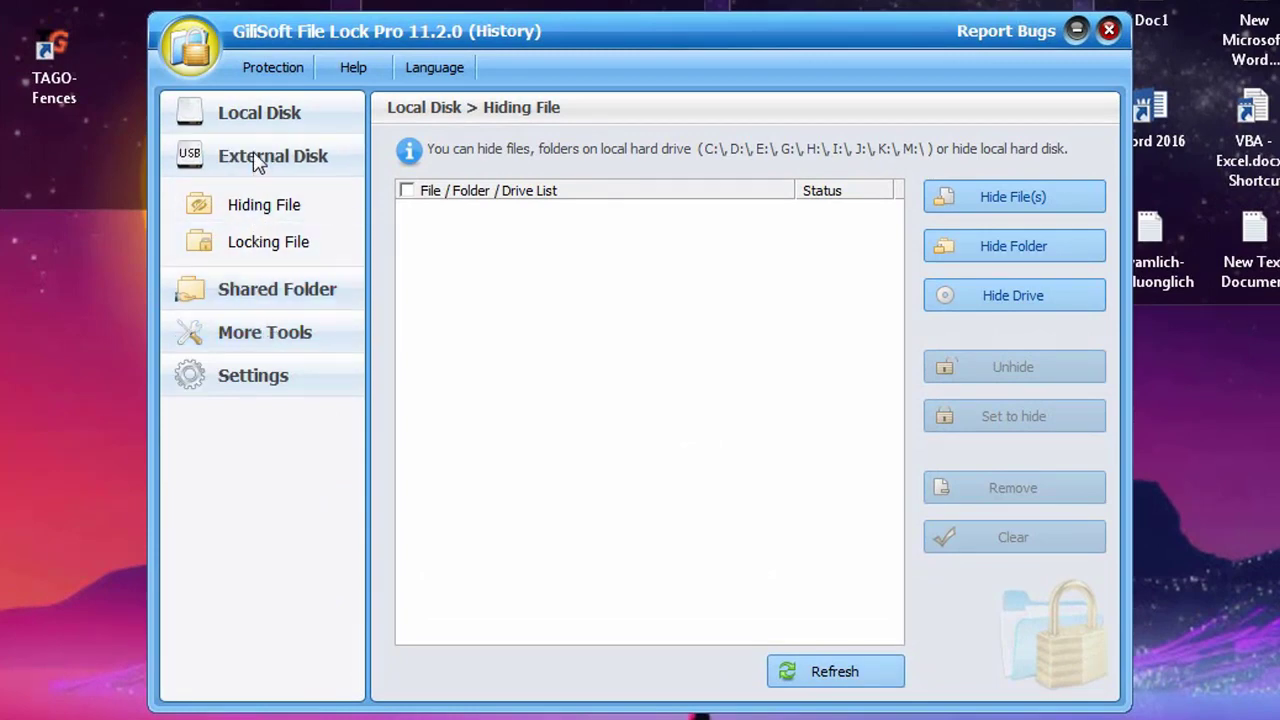
click(272, 114)
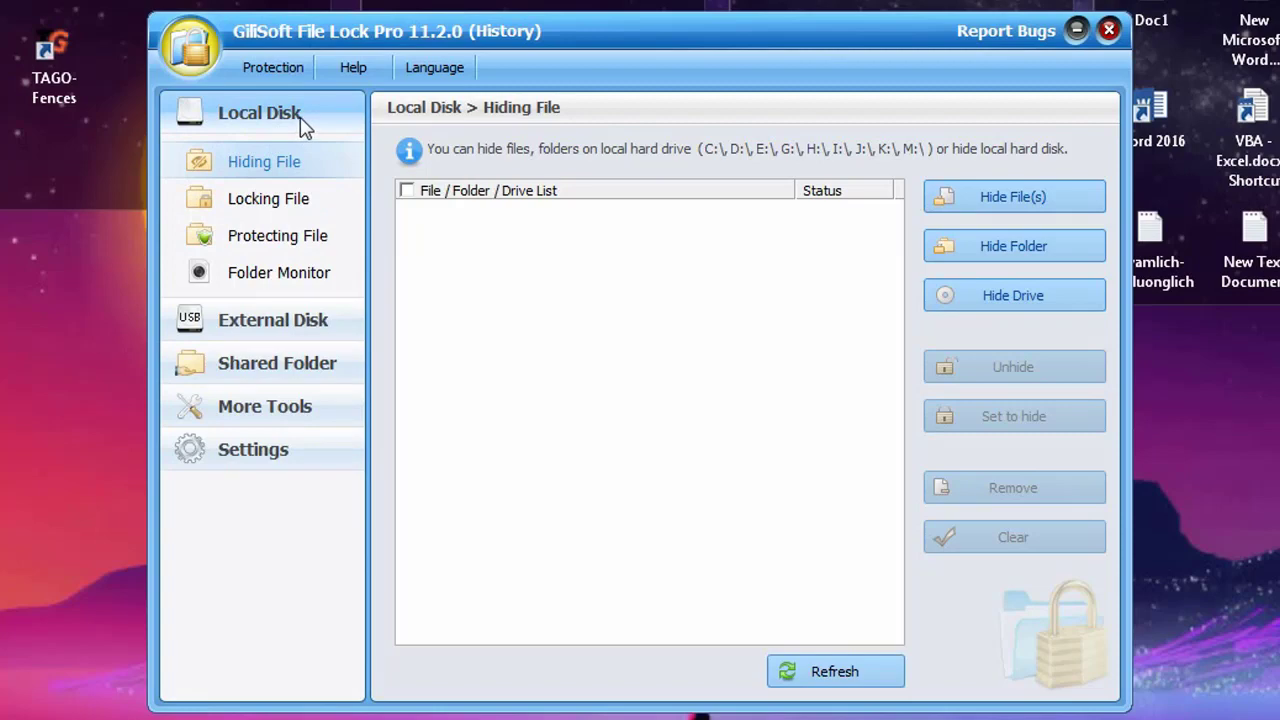
click(288, 166)
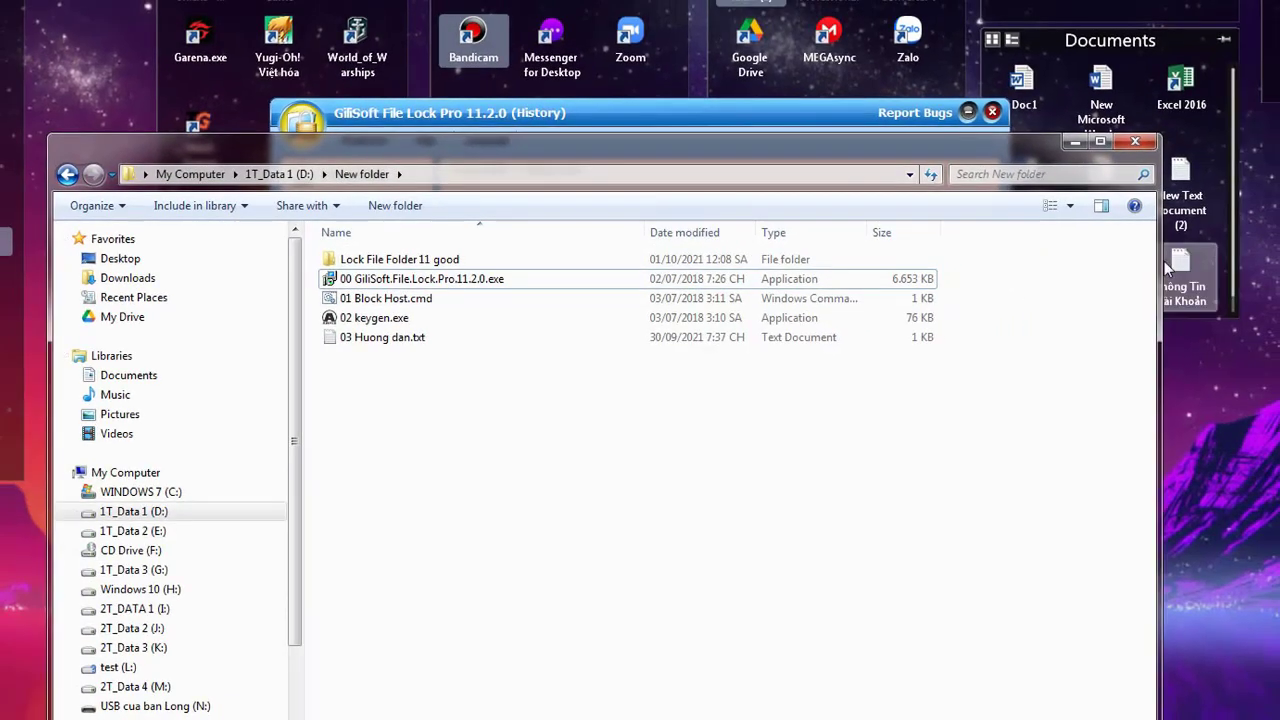
Narrow Explorer and move it right, and place the File Lock window slightly lower
drag(1163, 266, 1001, 266)
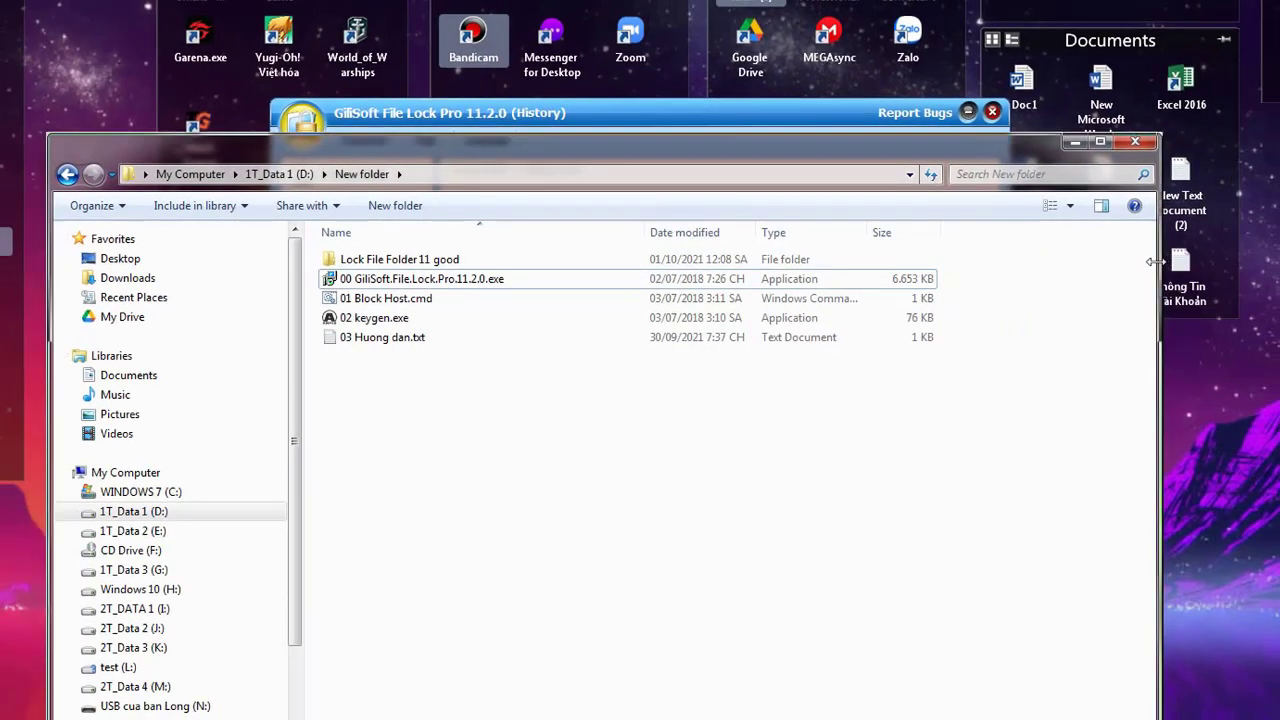
drag(450, 92, 420, 69)
click(767, 111)
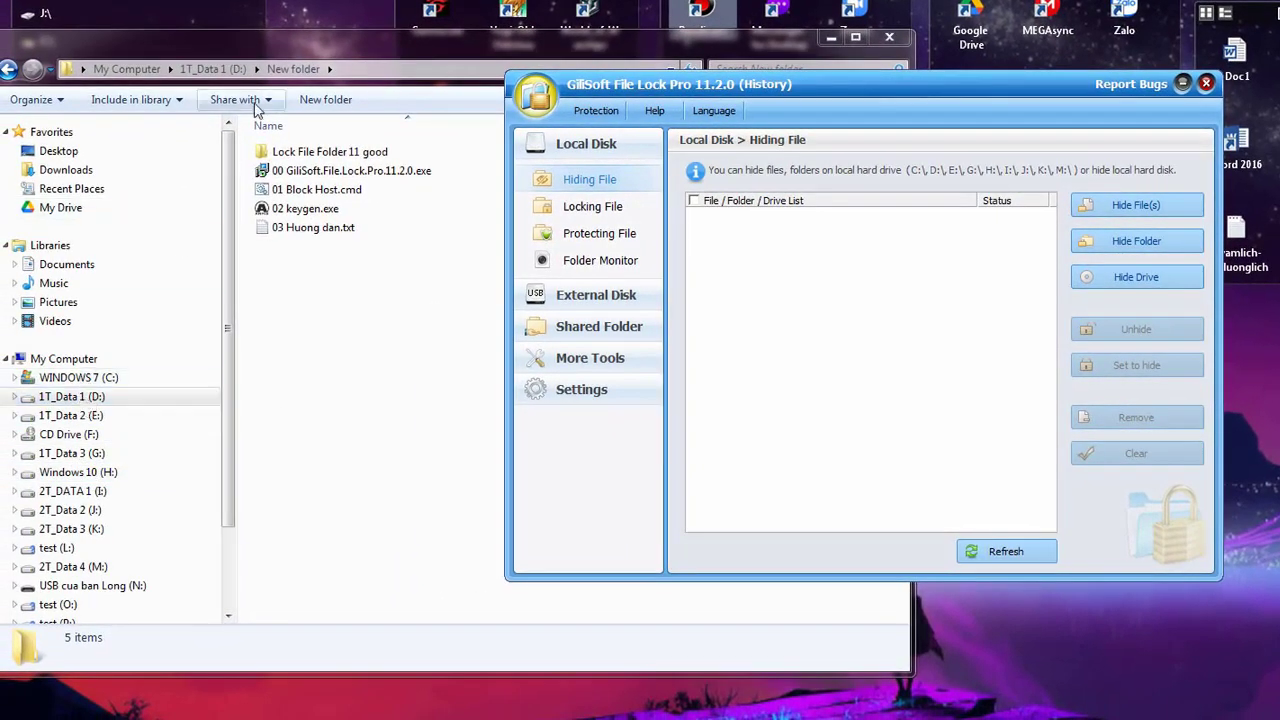
drag(286, 46, 551, 49)
click(1208, 135)
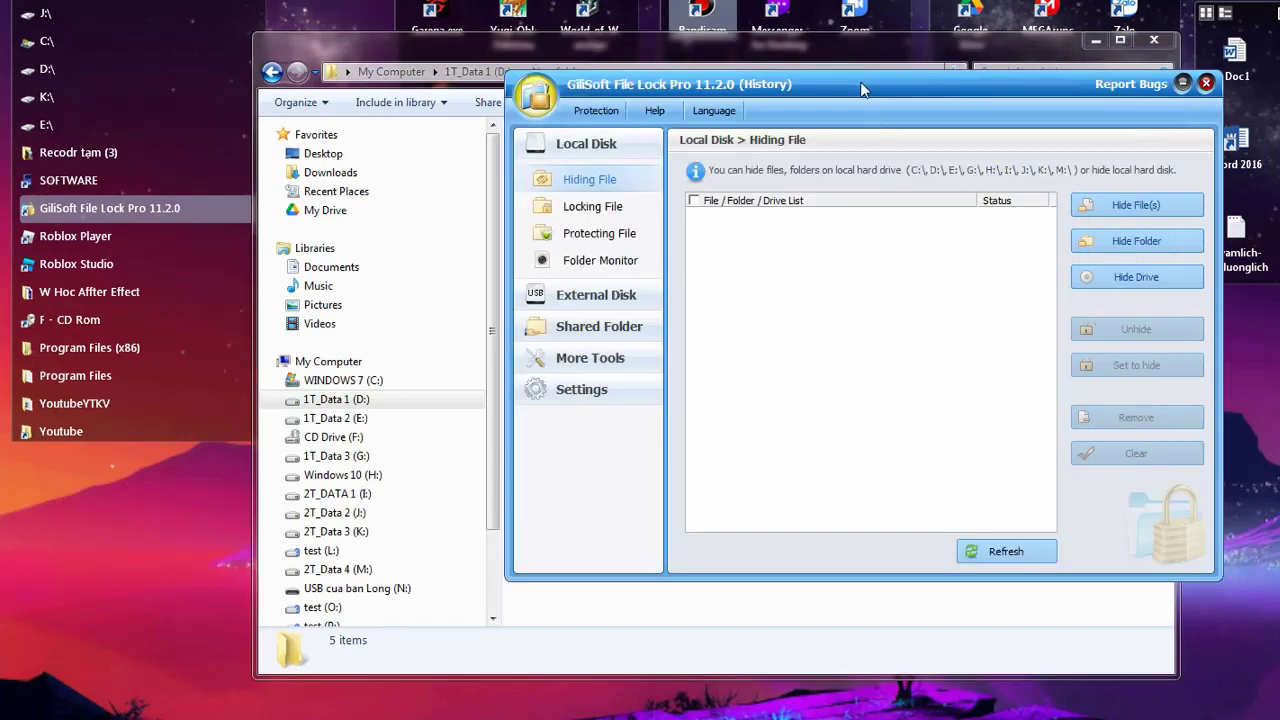
drag(864, 90, 873, 147)
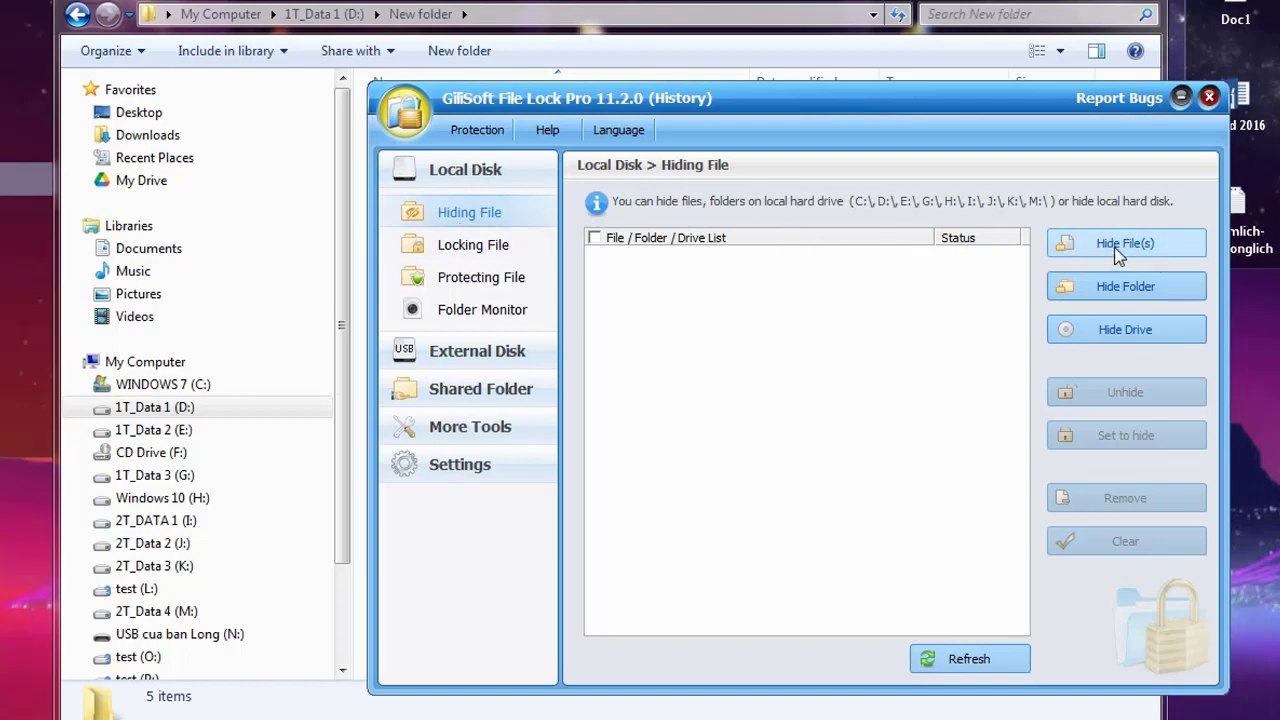
Show drive 1T_Data 3 (G:) in Explorer and select con meo.txt
click(150, 478)
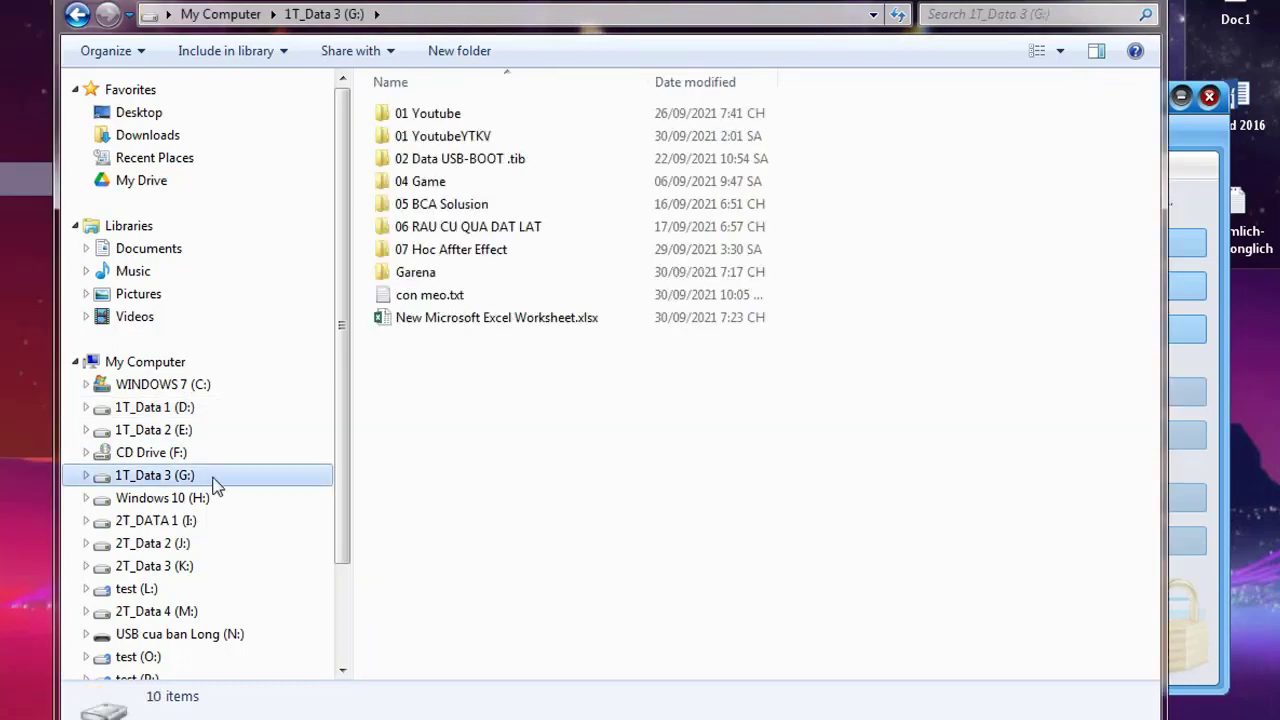
click(403, 300)
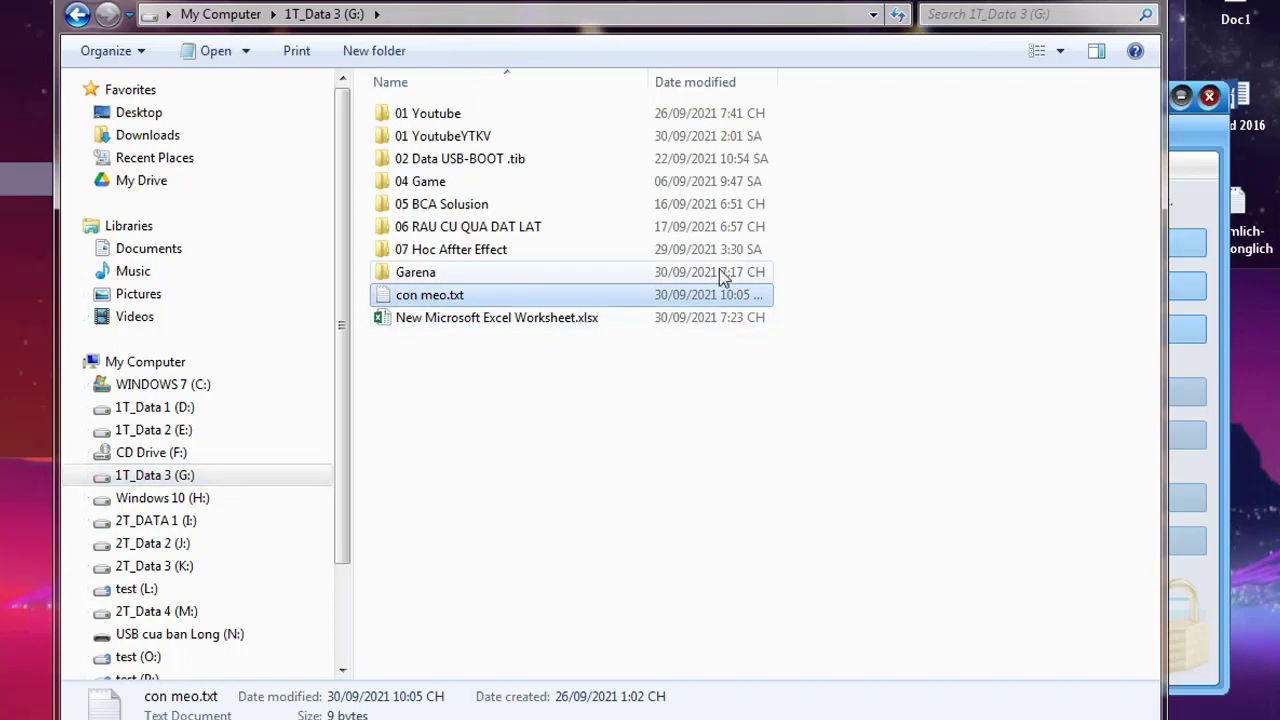
click(1202, 153)
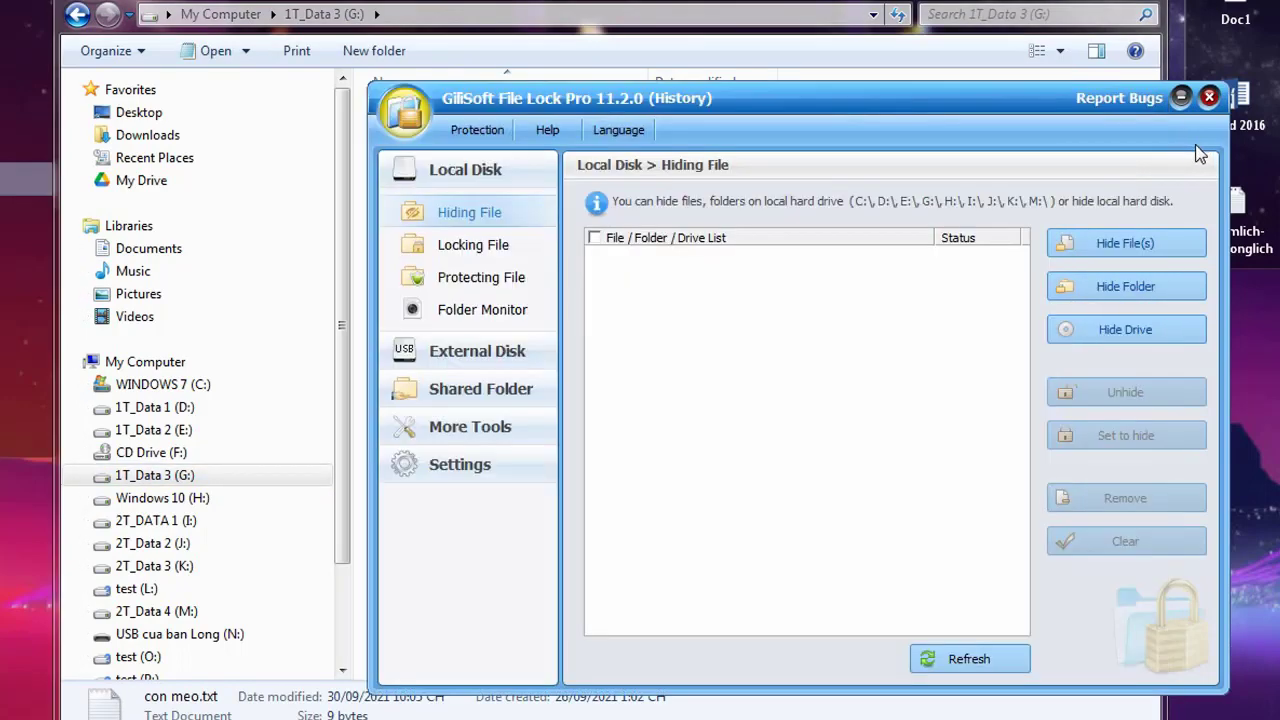
Pick G:\con meo.txt in the Hide File(s) chooser and confirm it
click(1140, 245)
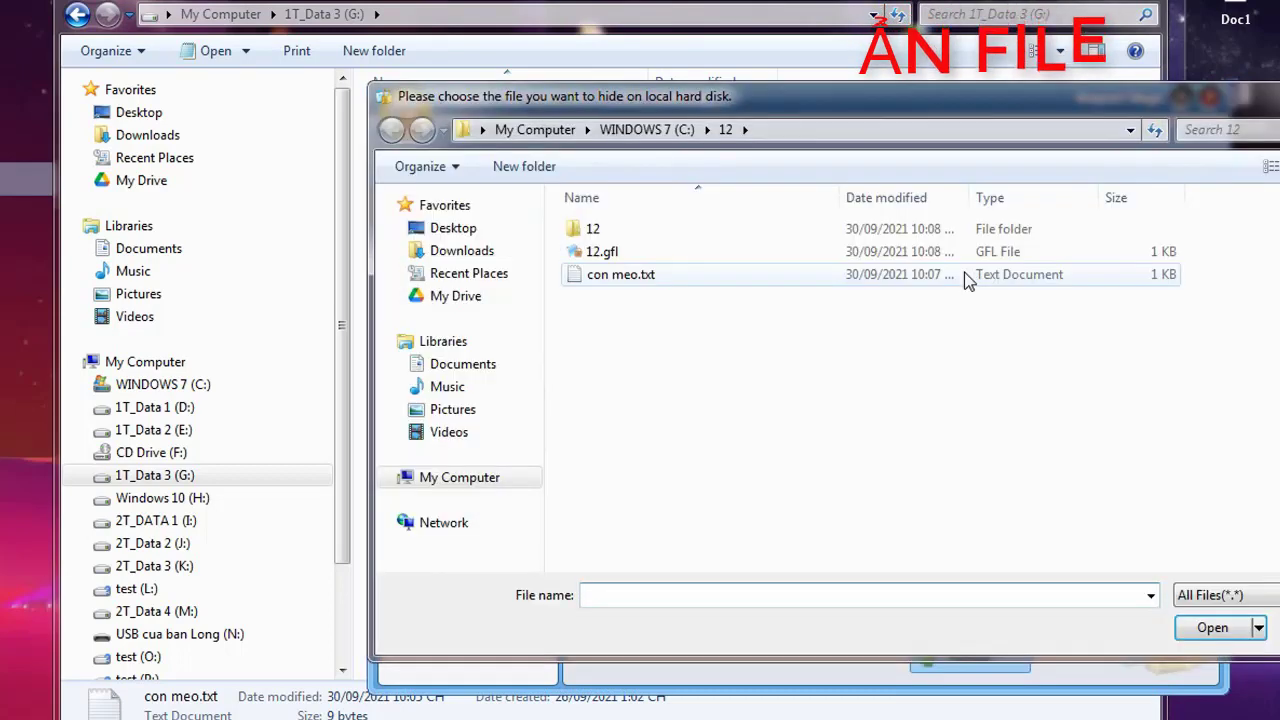
scroll(527, 460, down, 3)
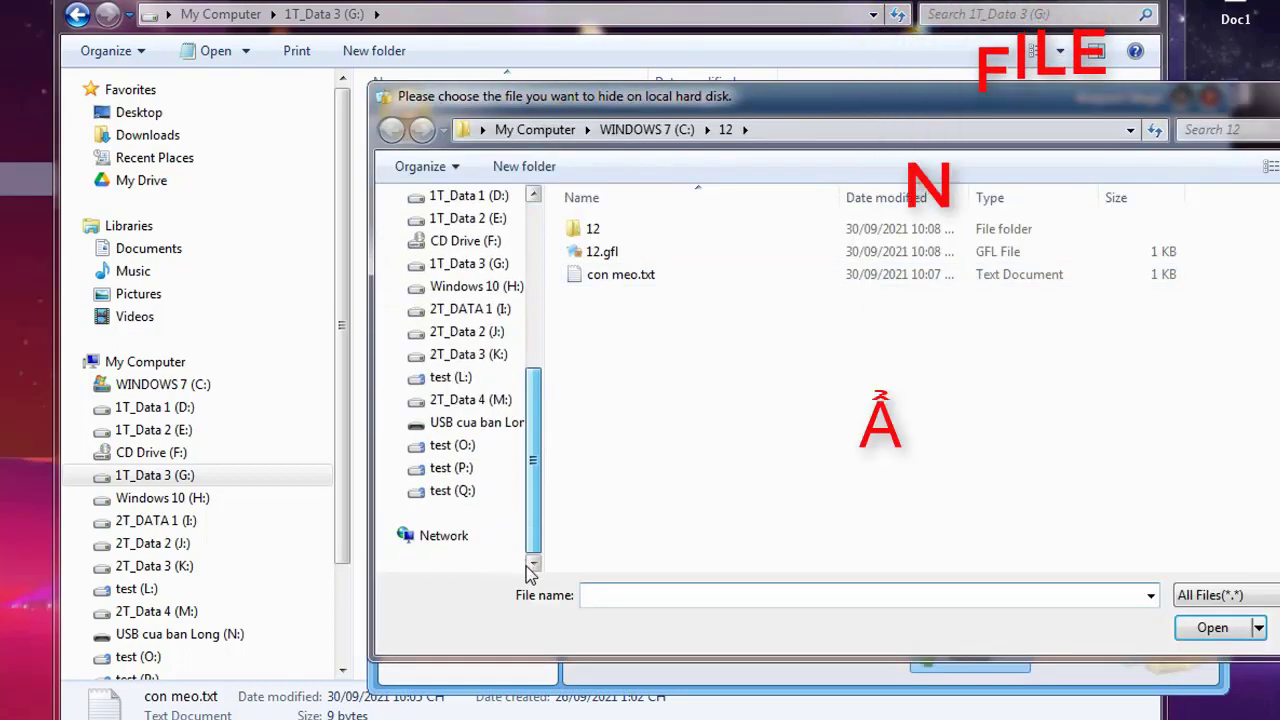
click(489, 264)
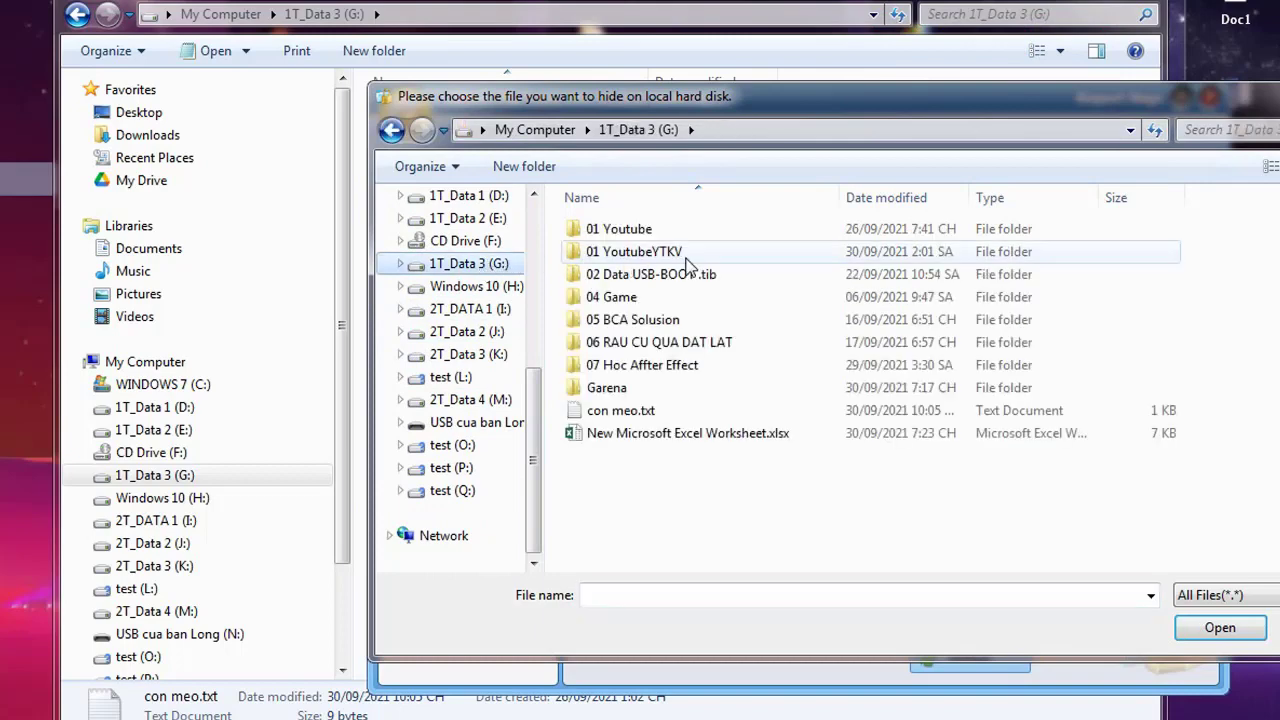
click(622, 410)
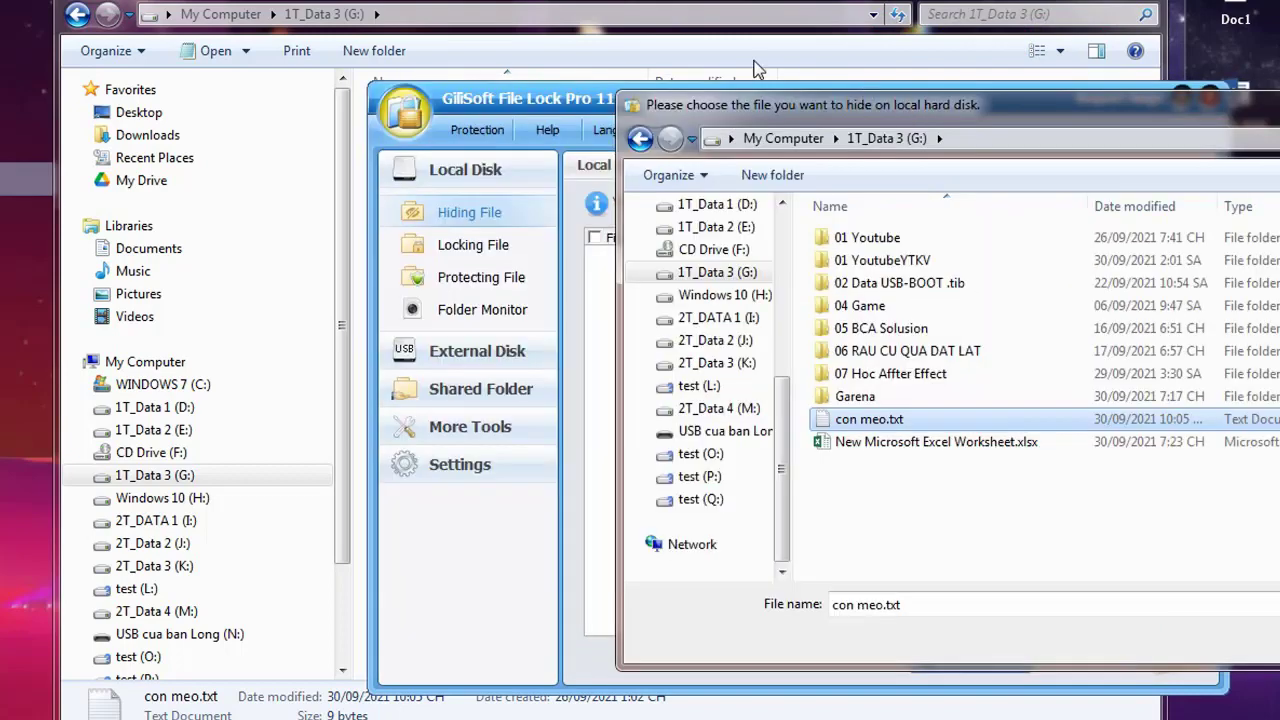
click(607, 47)
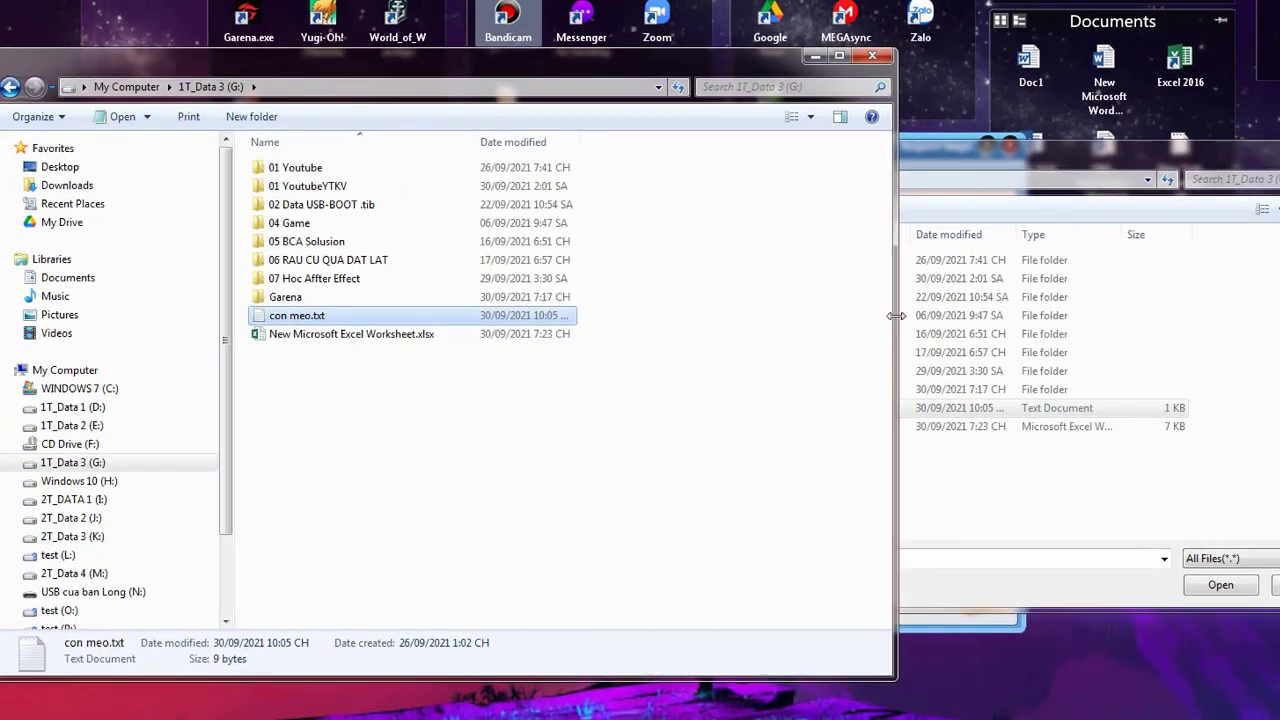
drag(1150, 304, 783, 297)
drag(593, 316, 593, 316)
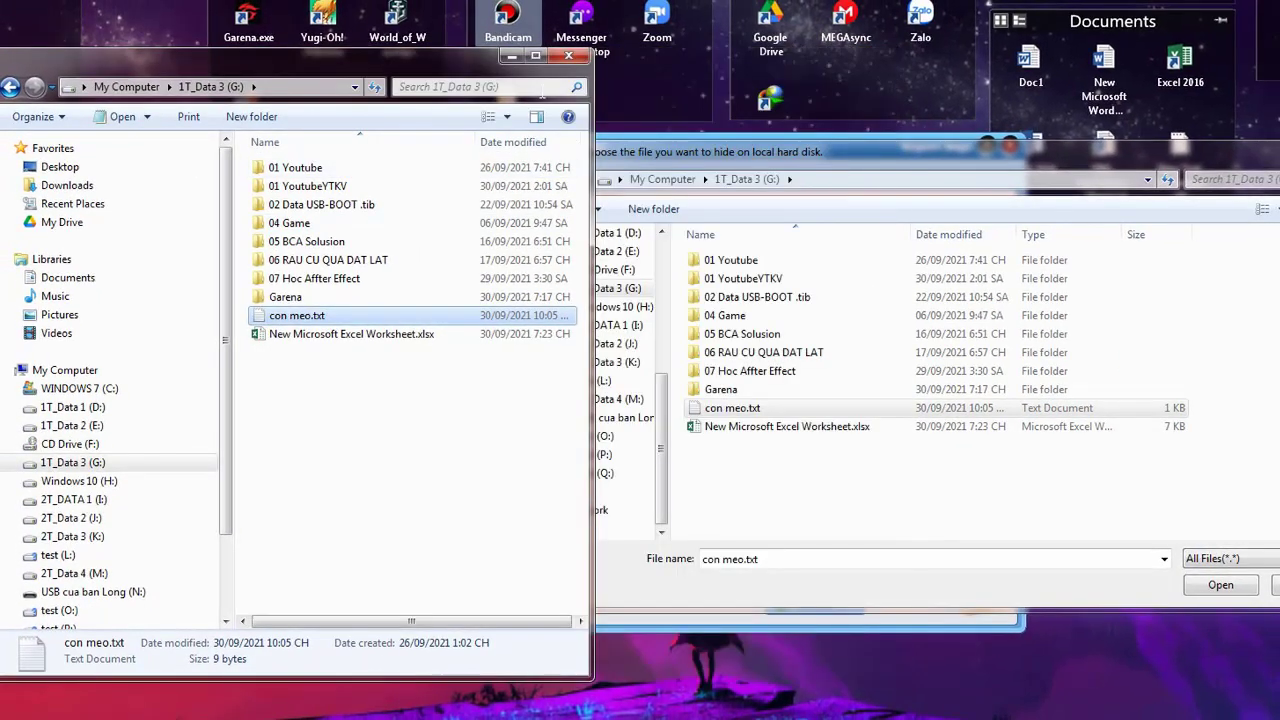
drag(439, 60, 439, 70)
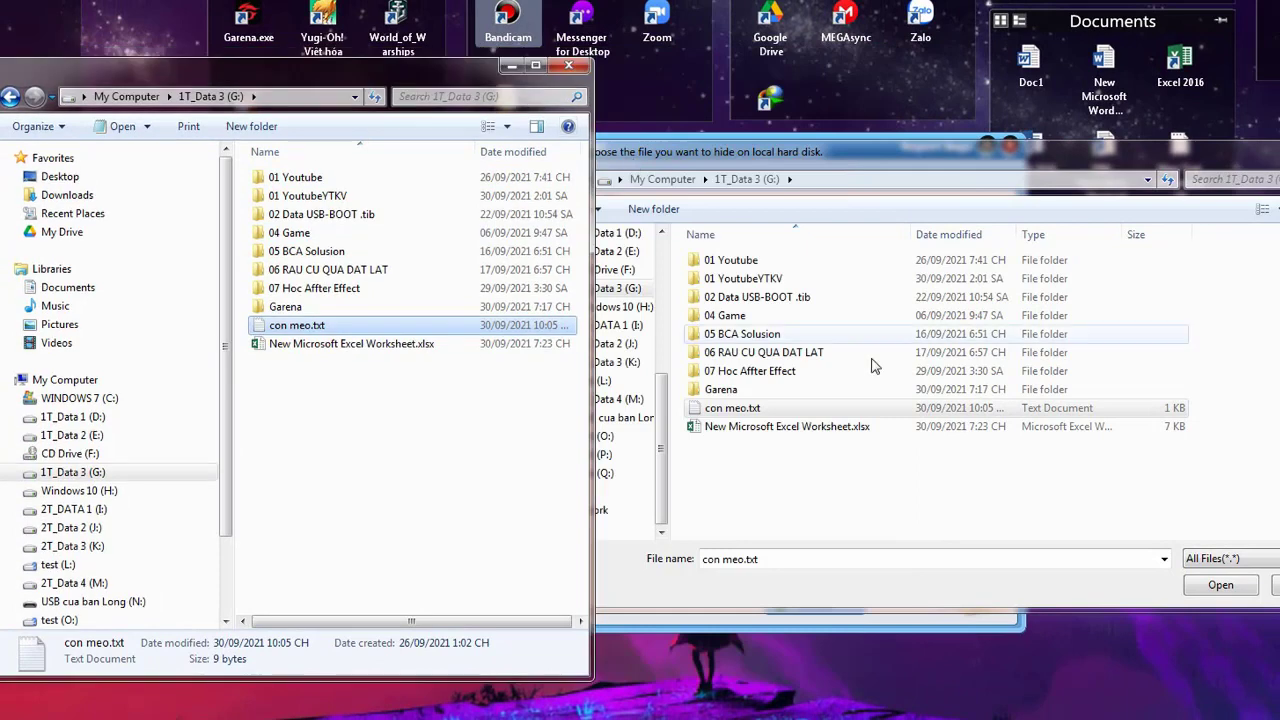
click(1236, 588)
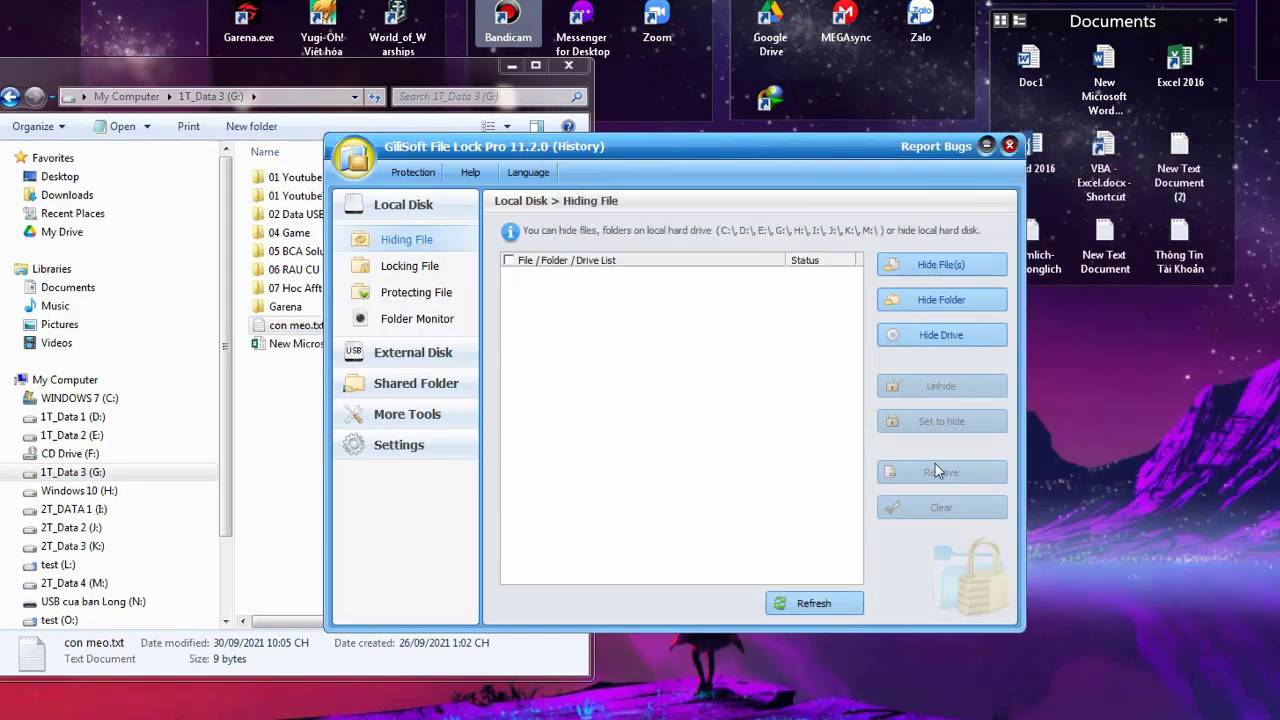
Unhide the G:\con meo.txt entry in the Hiding File list, setting it to Normal
drag(601, 176, 767, 171)
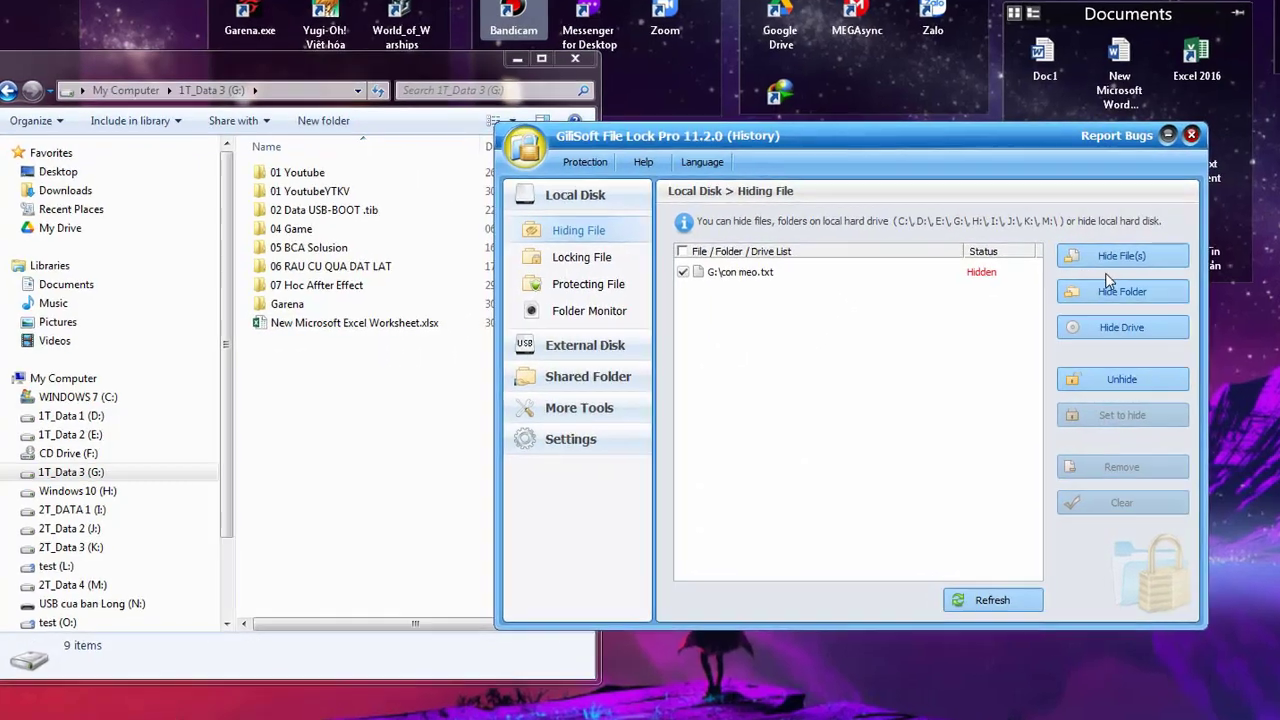
click(950, 277)
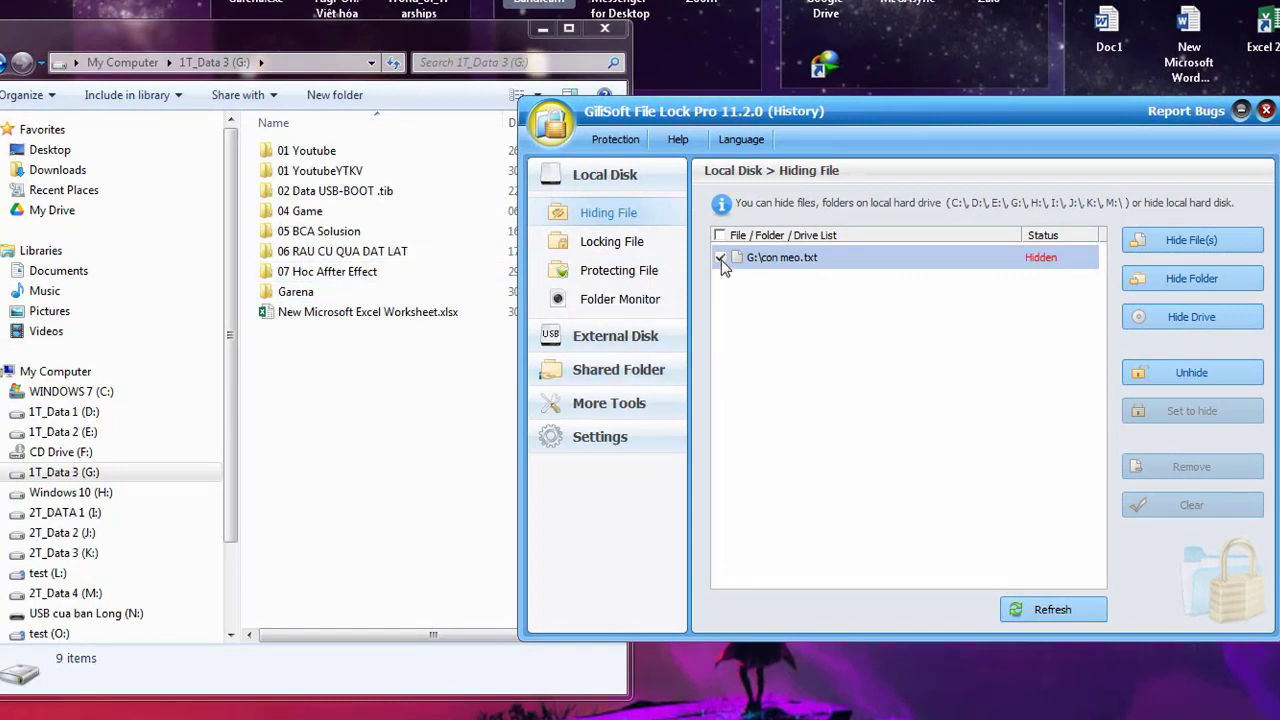
drag(740, 113, 728, 127)
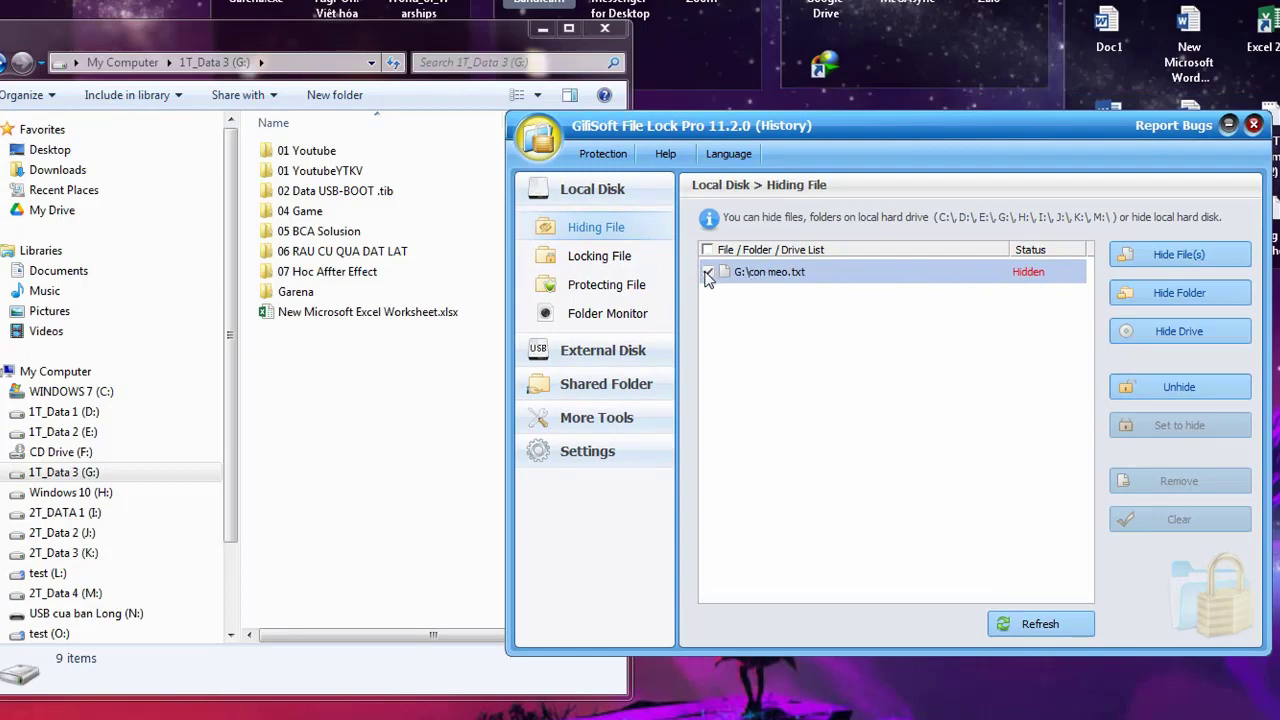
click(707, 274)
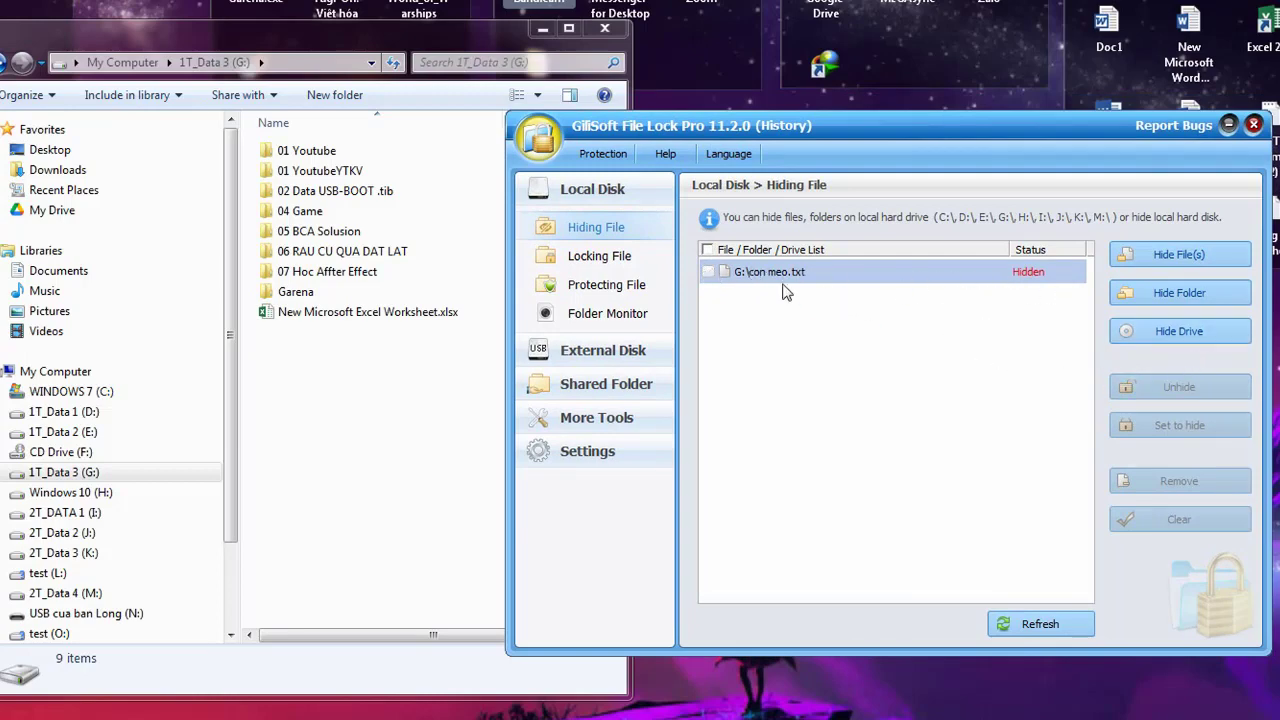
click(708, 273)
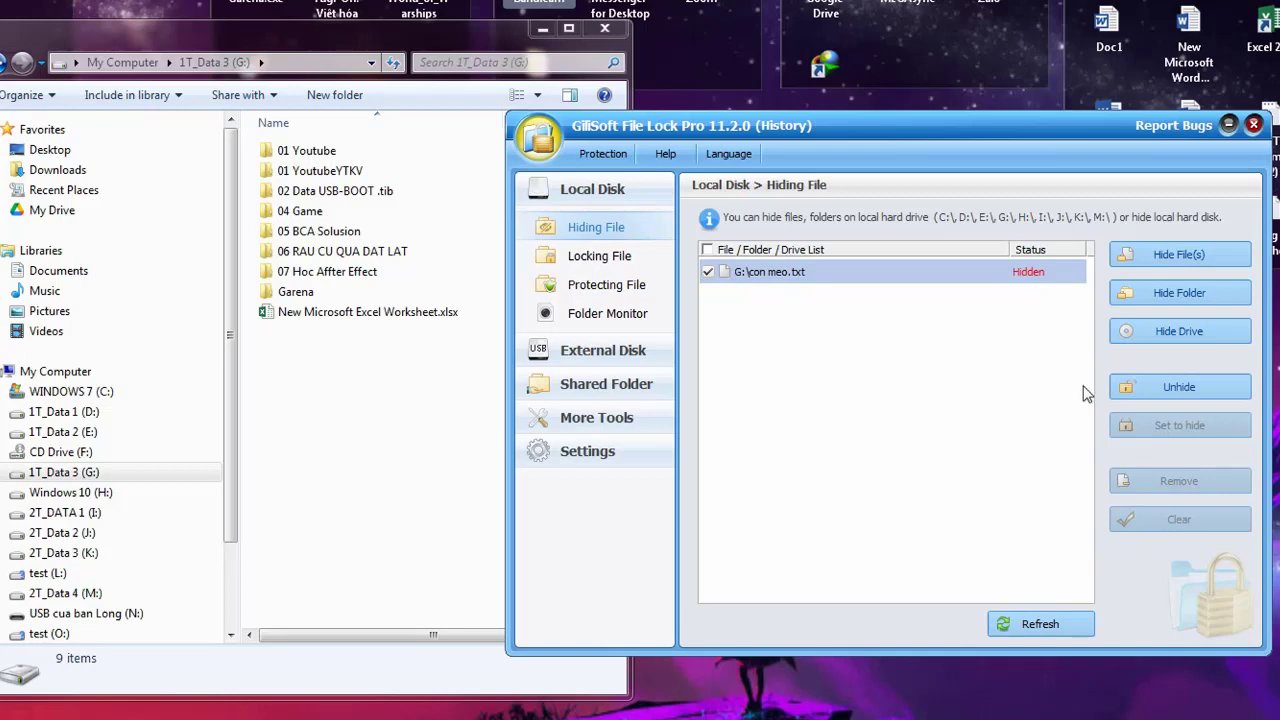
click(1199, 391)
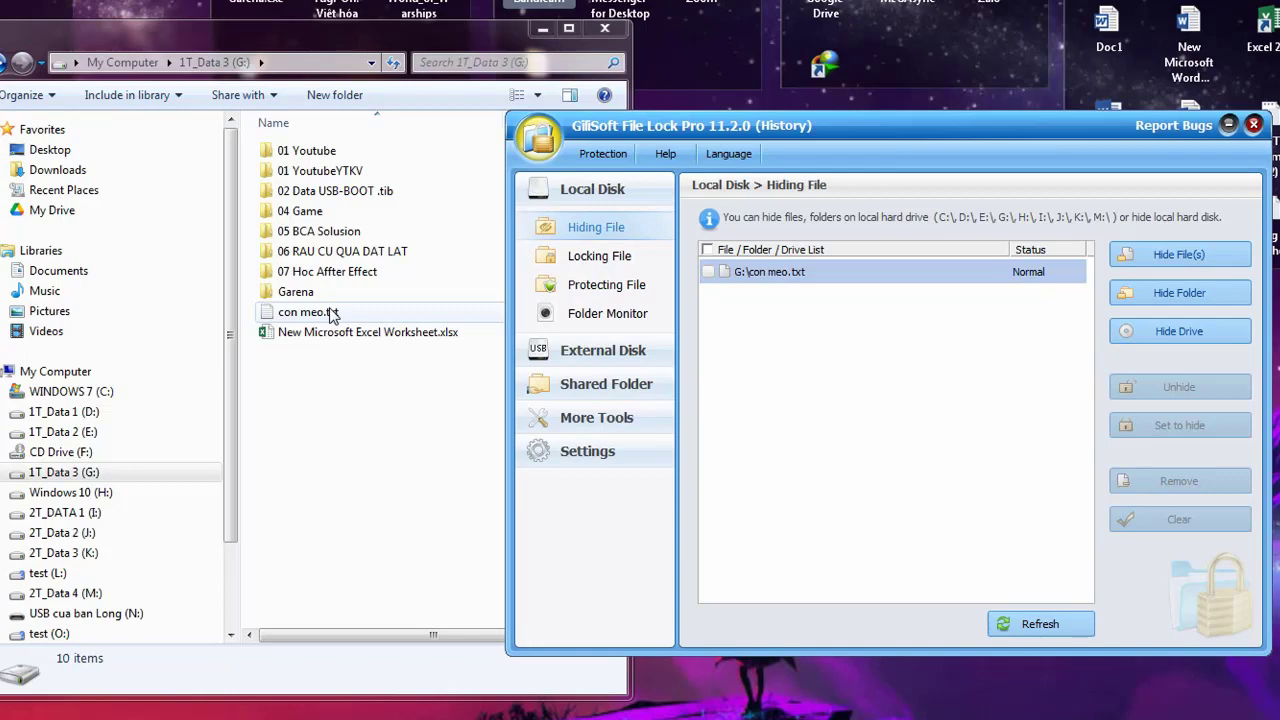
Open con meo.txt from drive G: to check its 'Con meo' content, then close it
click(333, 314)
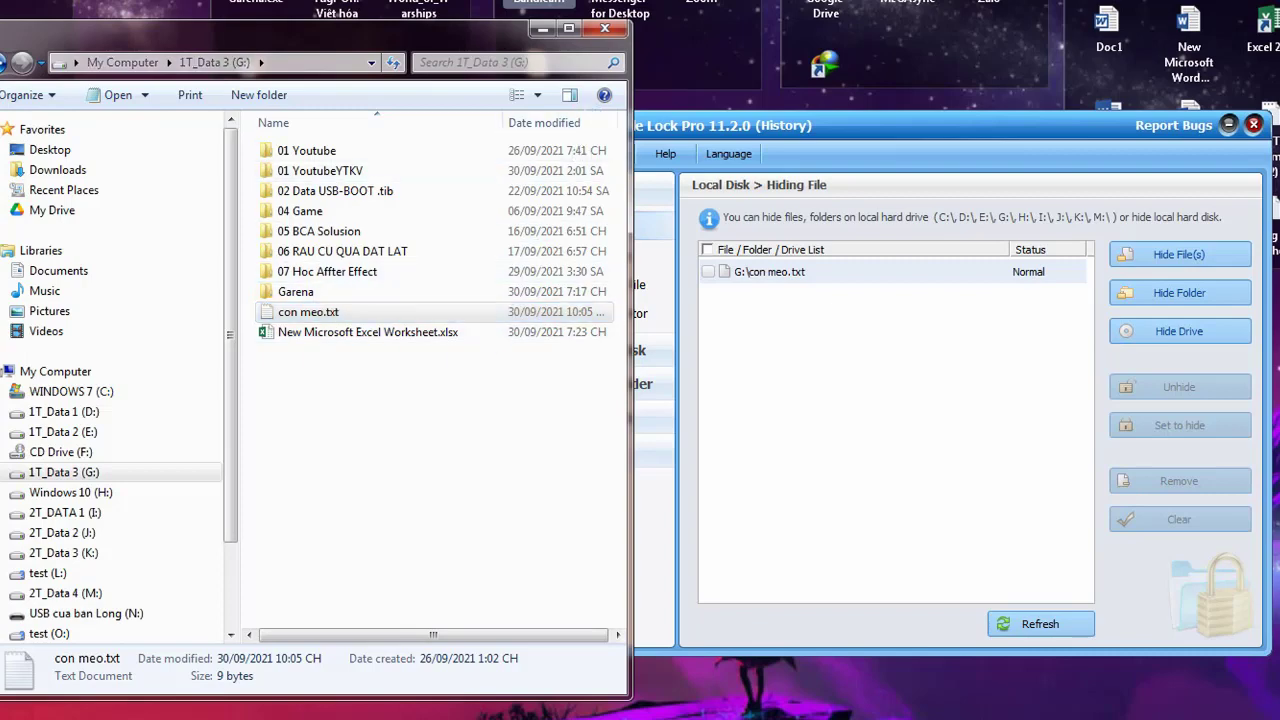
key(Return)
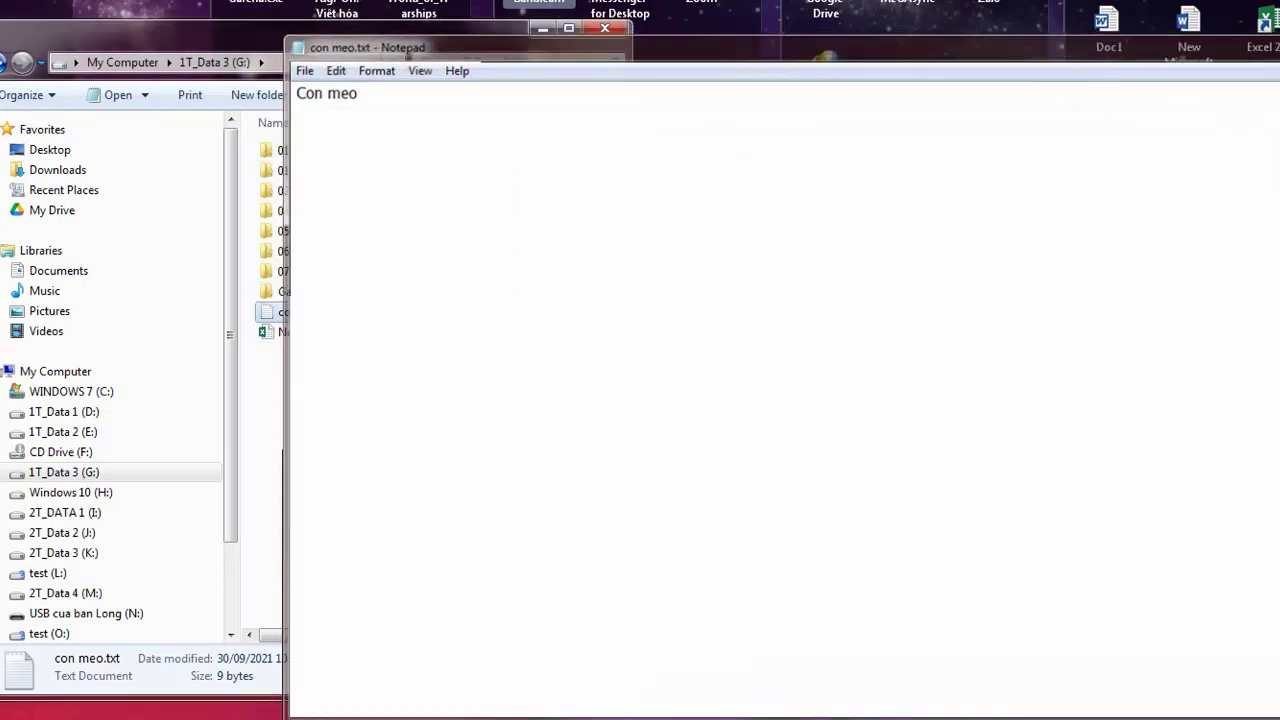
key(alt+F4)
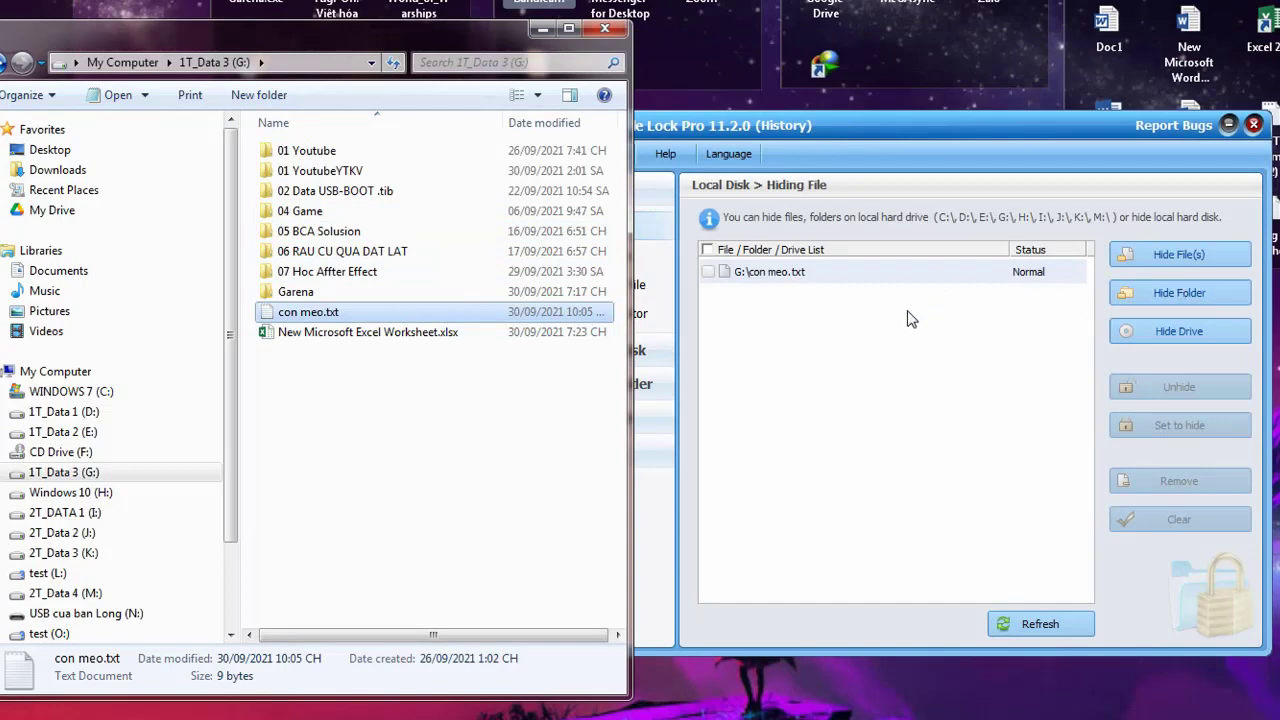
Create a new folder named 'Tai lieu quan trong' on drive G:
right_click(304, 374)
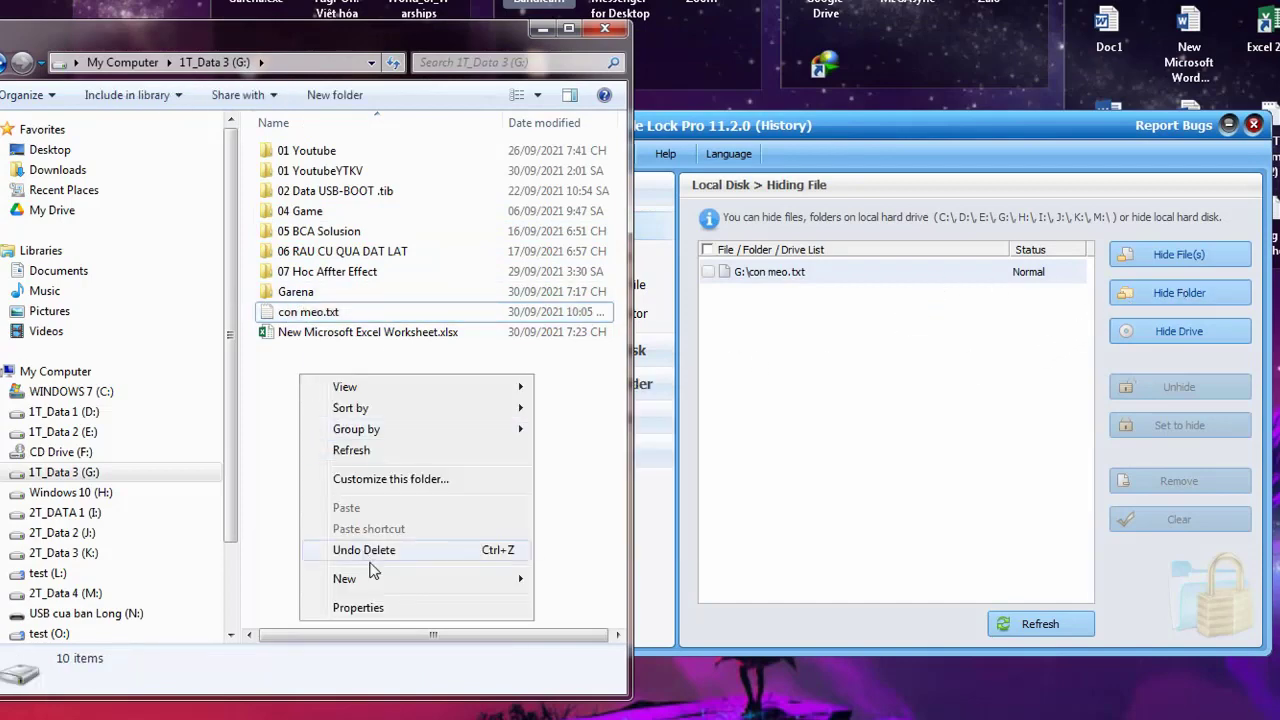
mouse_move(386, 579)
click(578, 297)
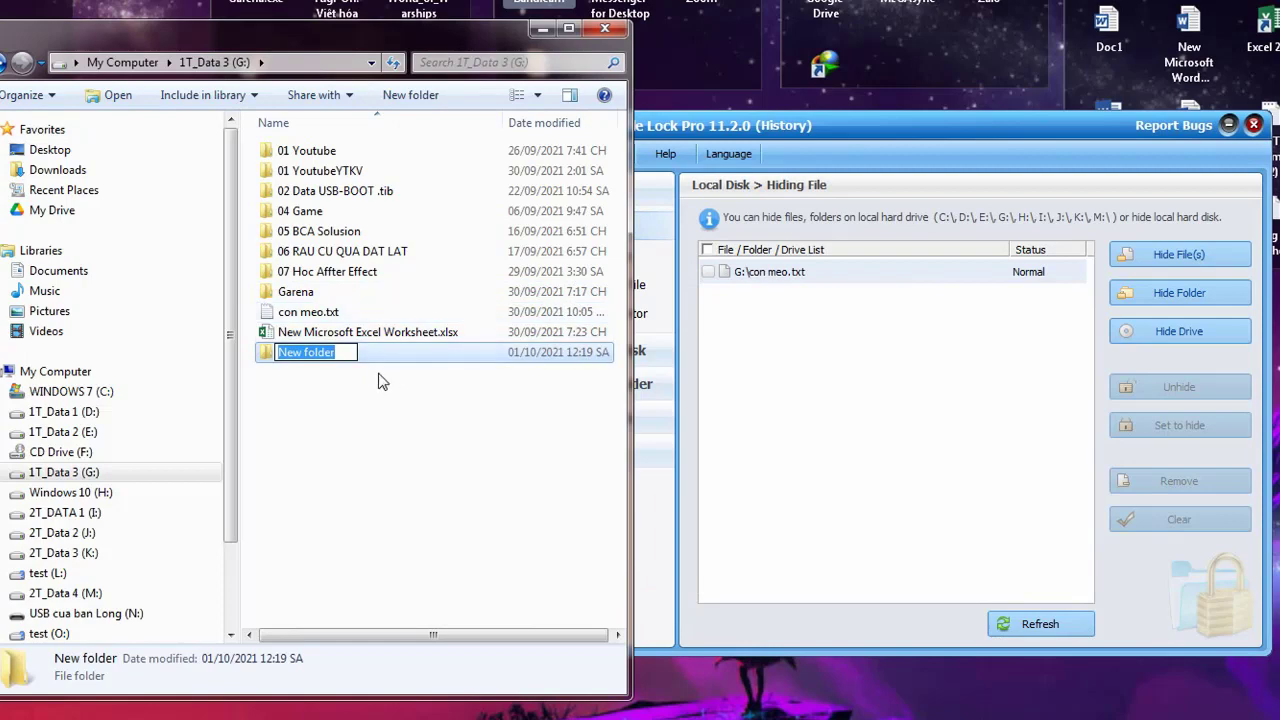
text(Tai lie)
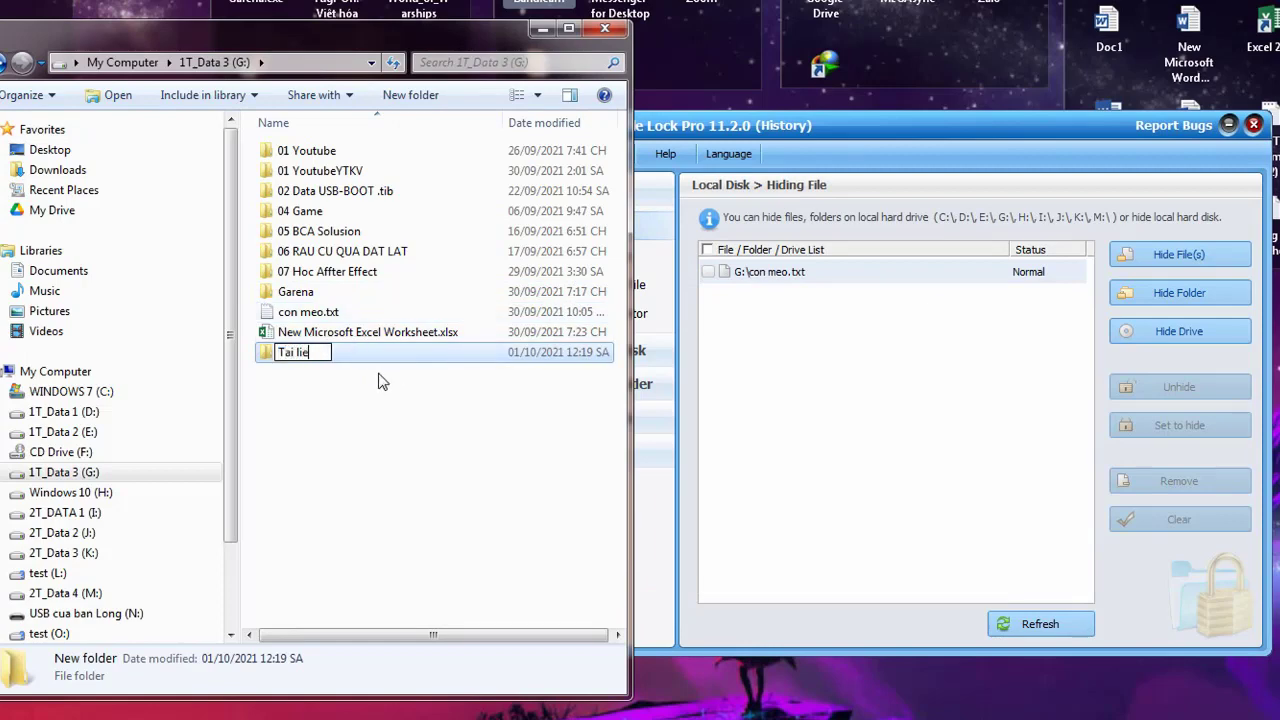
text(u quan trong)
key(Return)
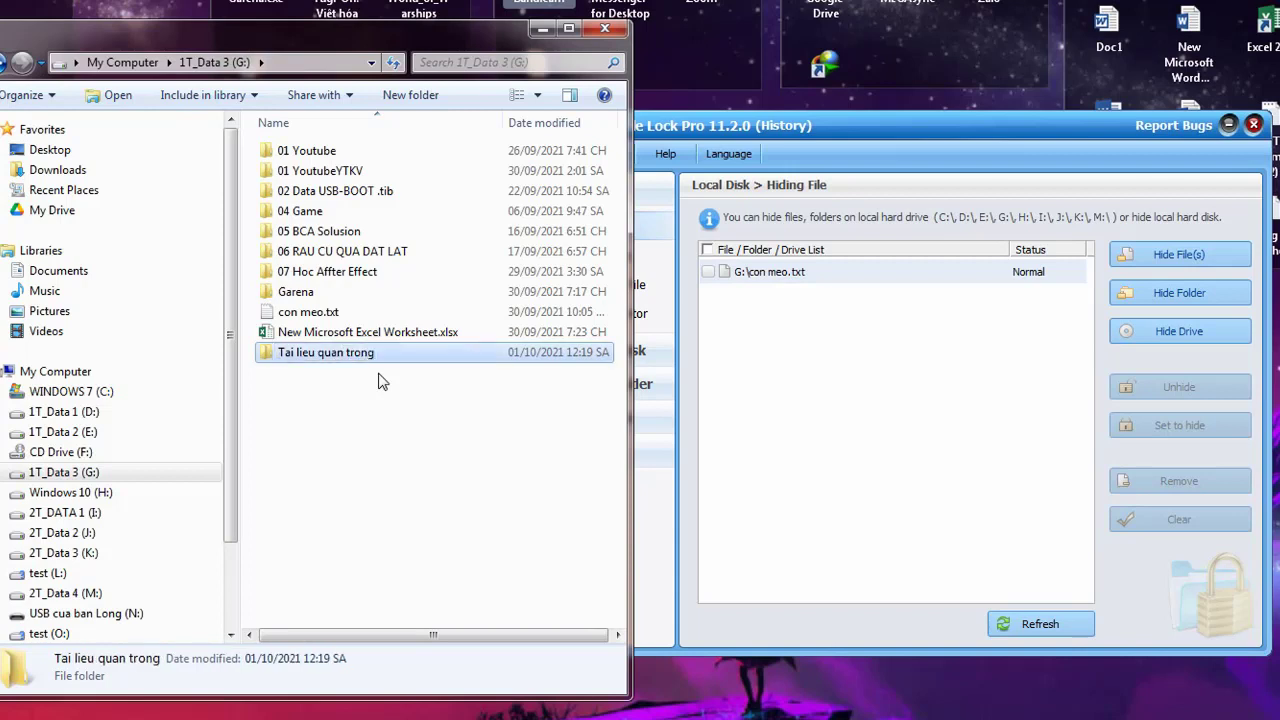
Remove con meo.txt and the Excel worksheet from G:'s top level, then select the new folder
click(326, 312)
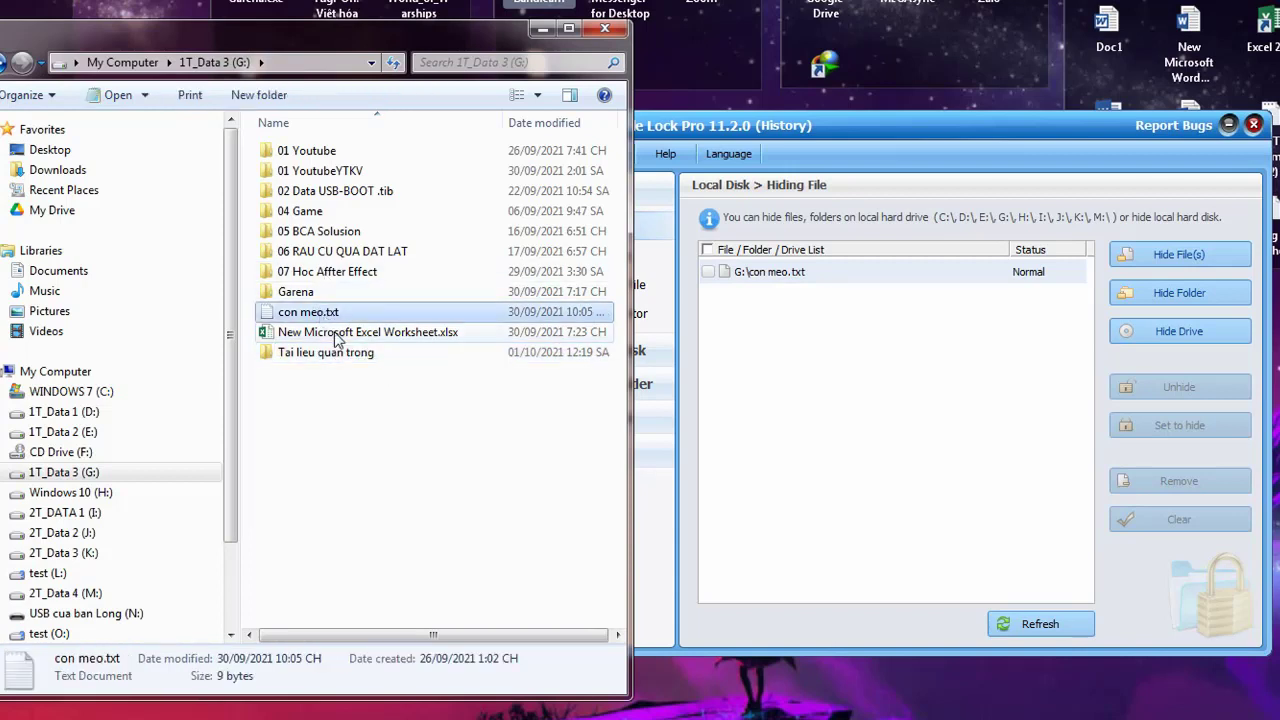
ctrl+click(336, 332)
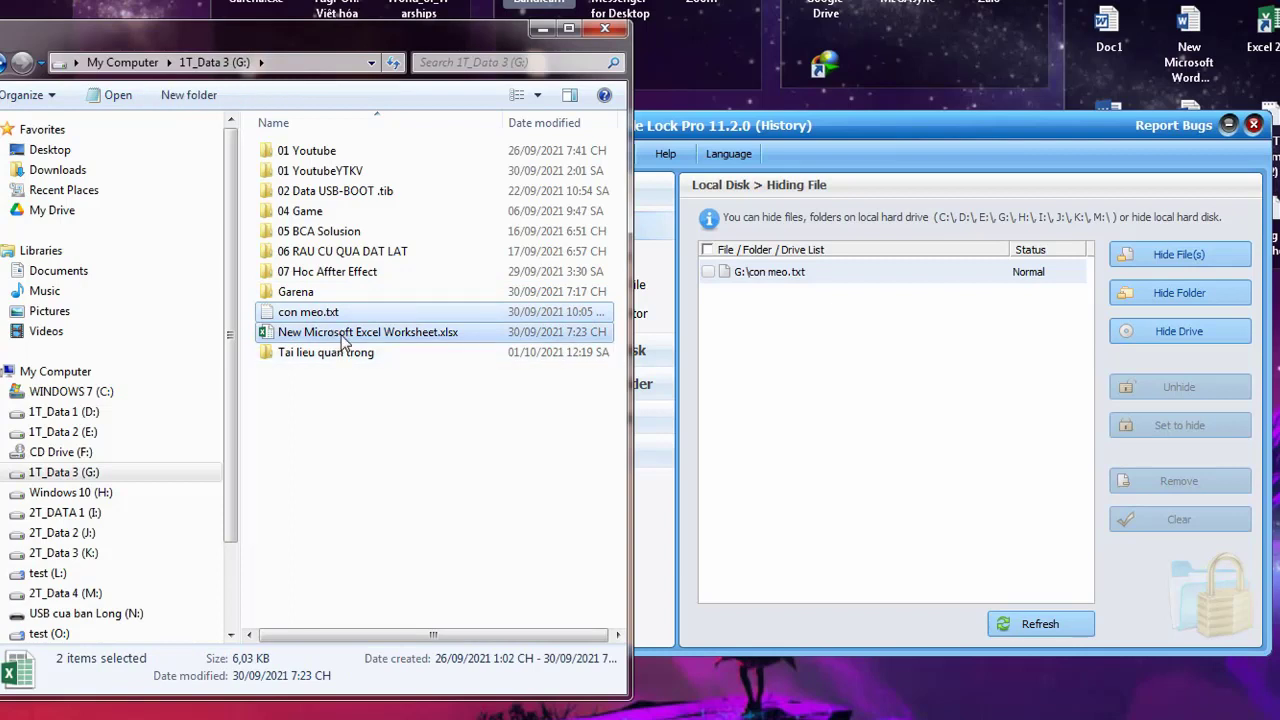
key(Delete)
click(342, 318)
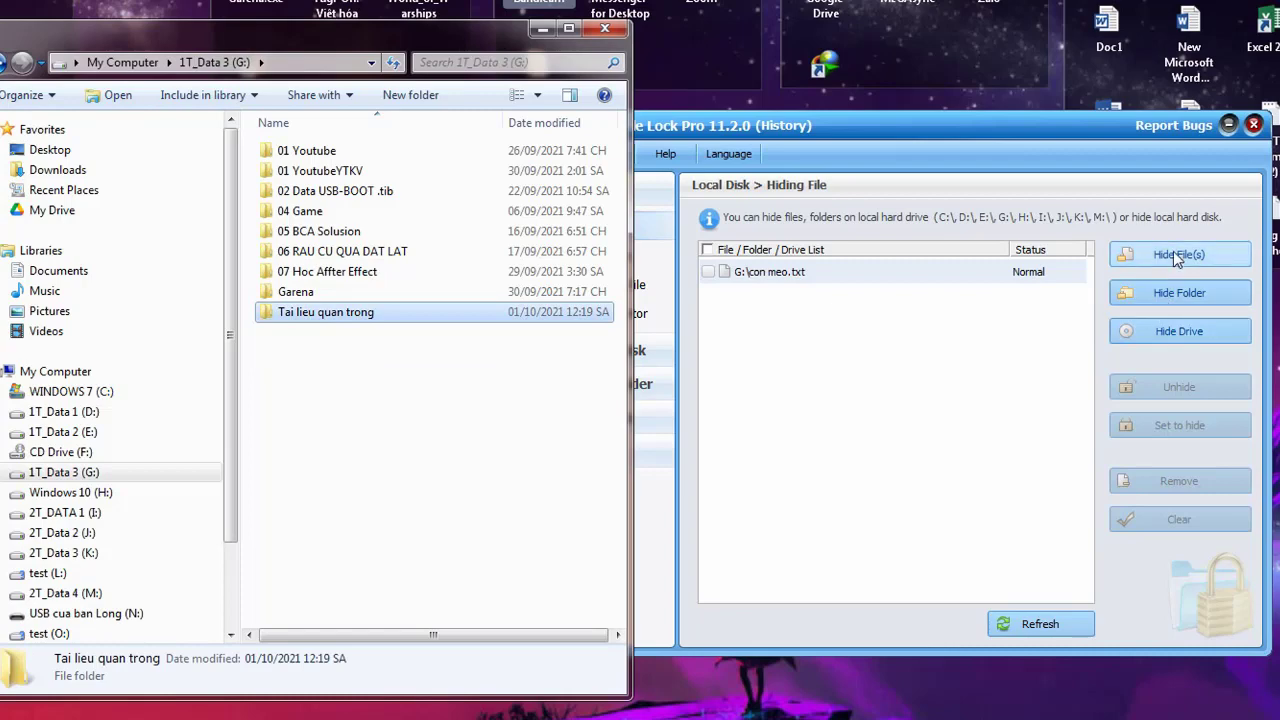
Choose G:\Tai lieu quan trong in Hide Folder's Browse for Computer dialog and confirm
click(1174, 286)
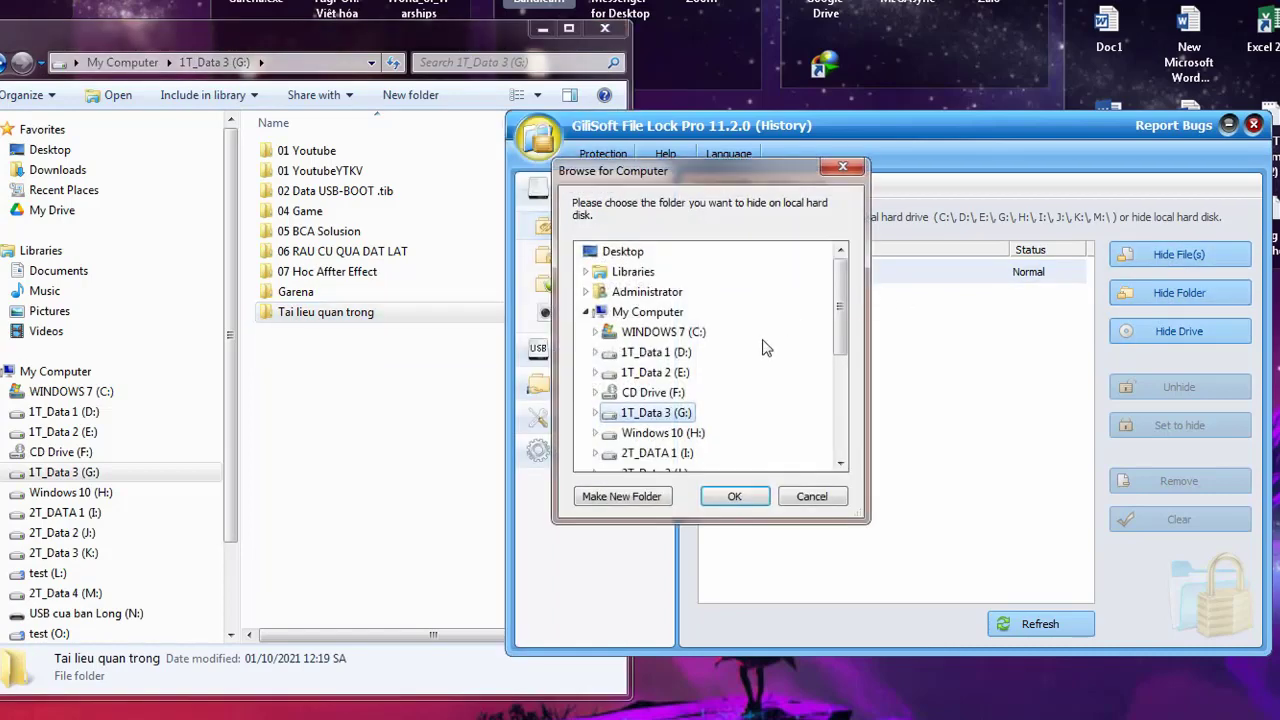
click(595, 413)
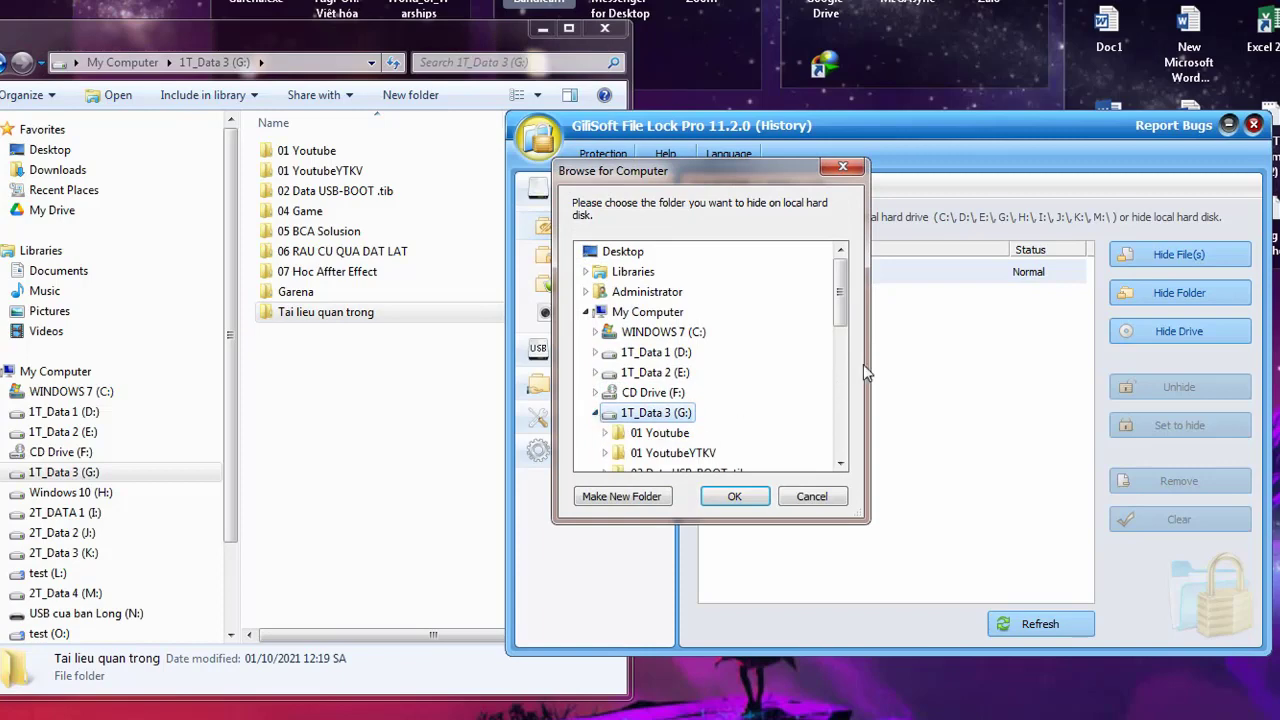
drag(840, 318, 840, 378)
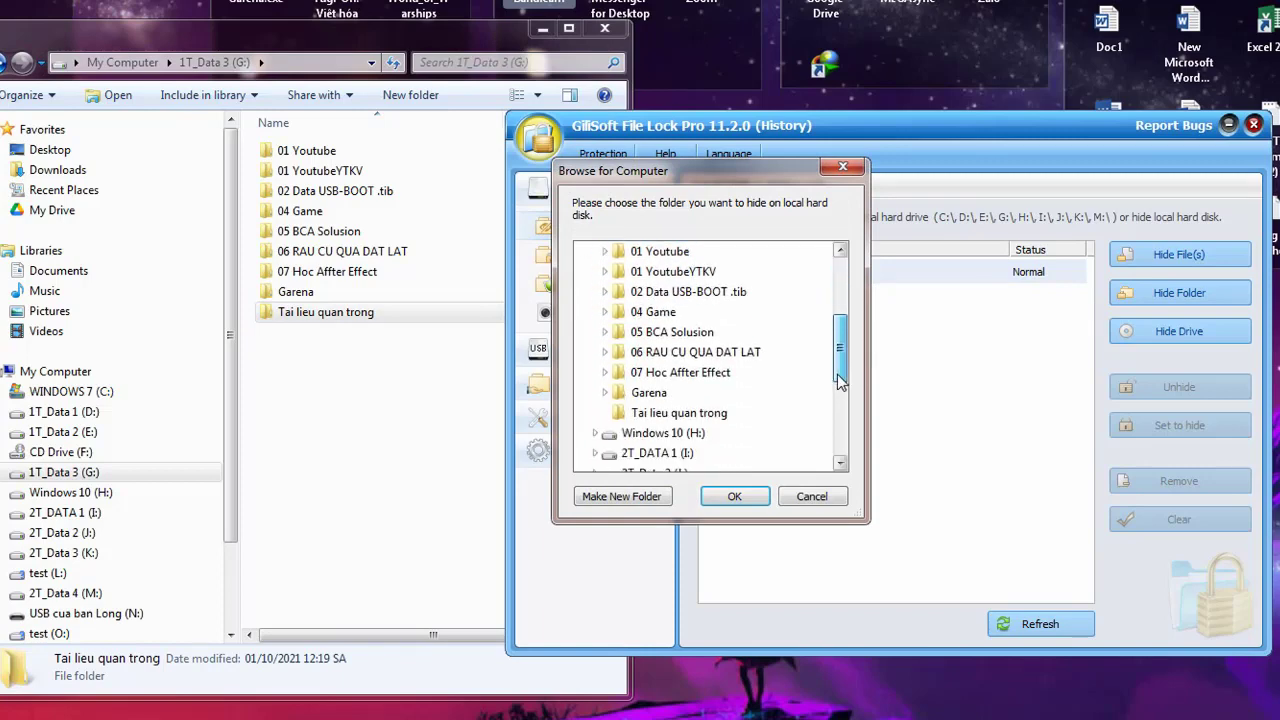
click(716, 418)
click(735, 497)
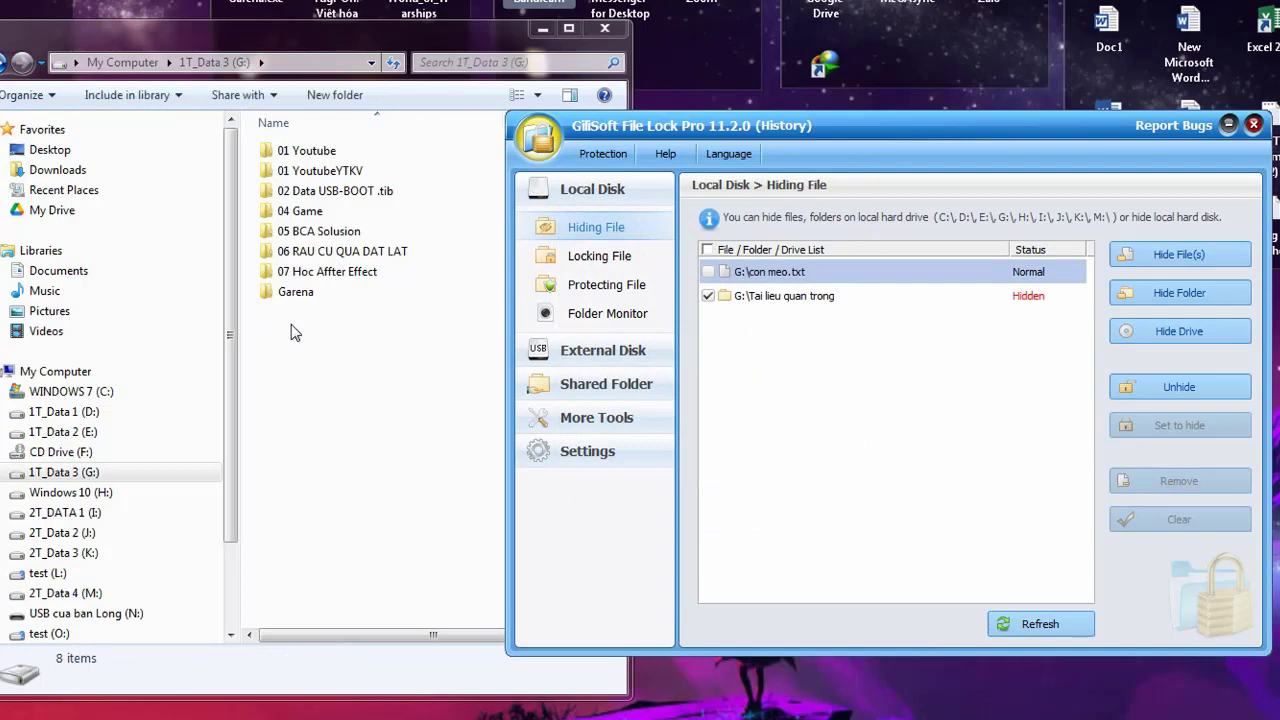
click(24, 94)
click(50, 286)
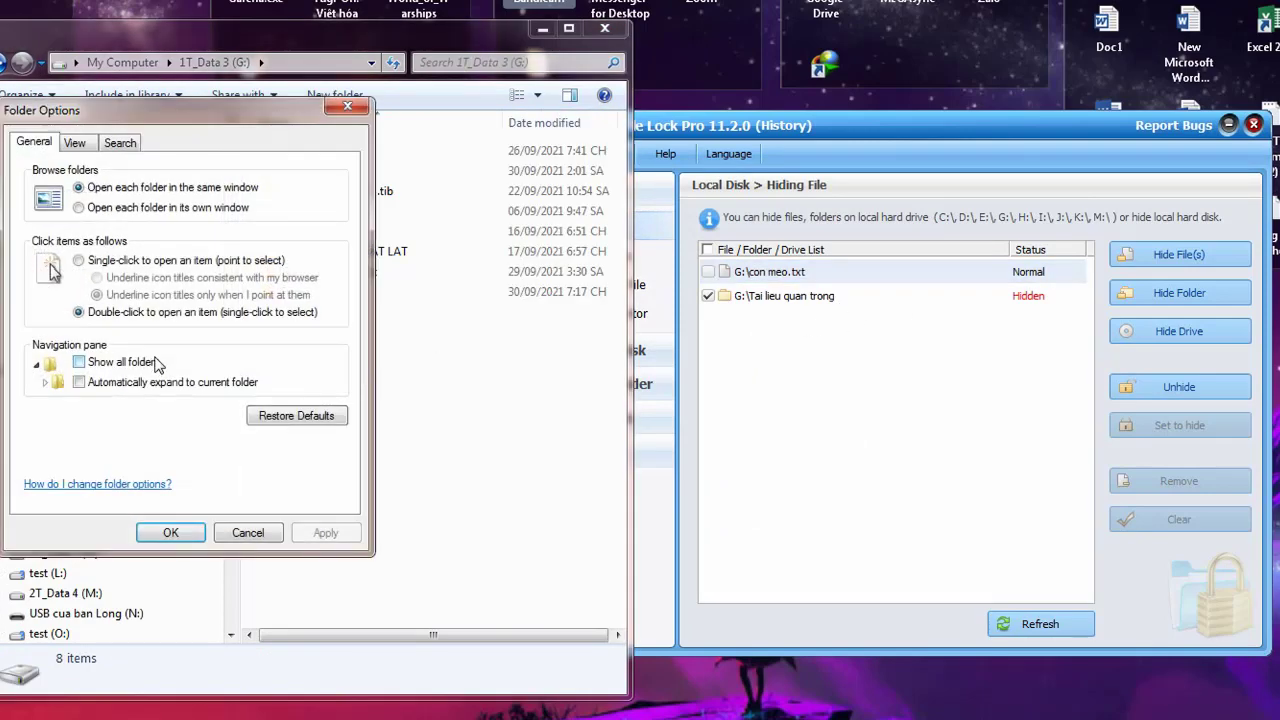
click(75, 143)
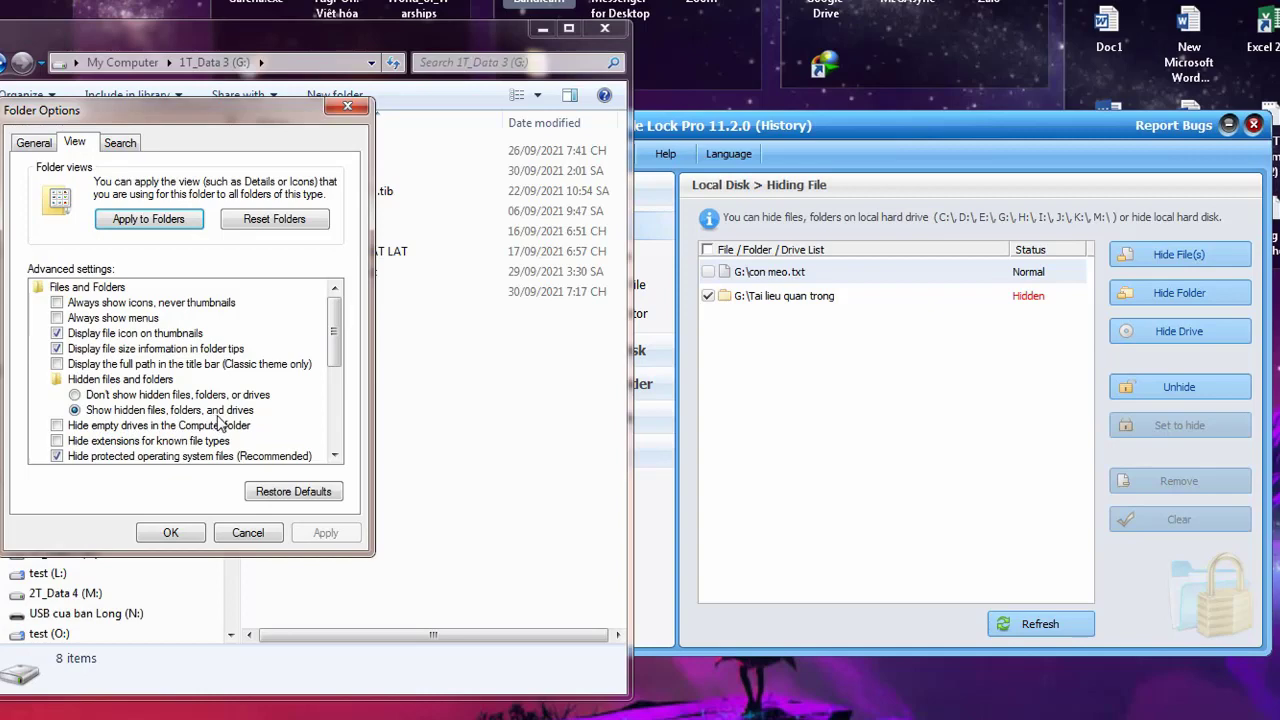
click(196, 532)
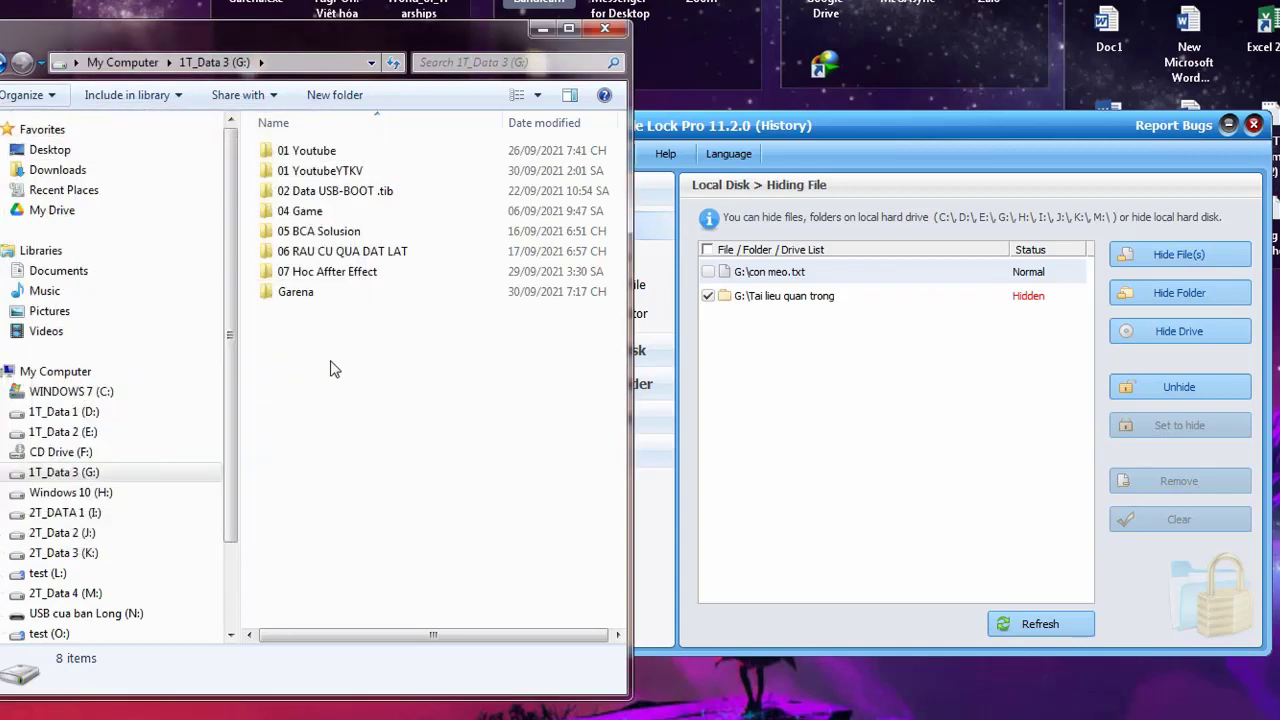
Create a new folder on G: and keep the default name New folder
right_click(286, 355)
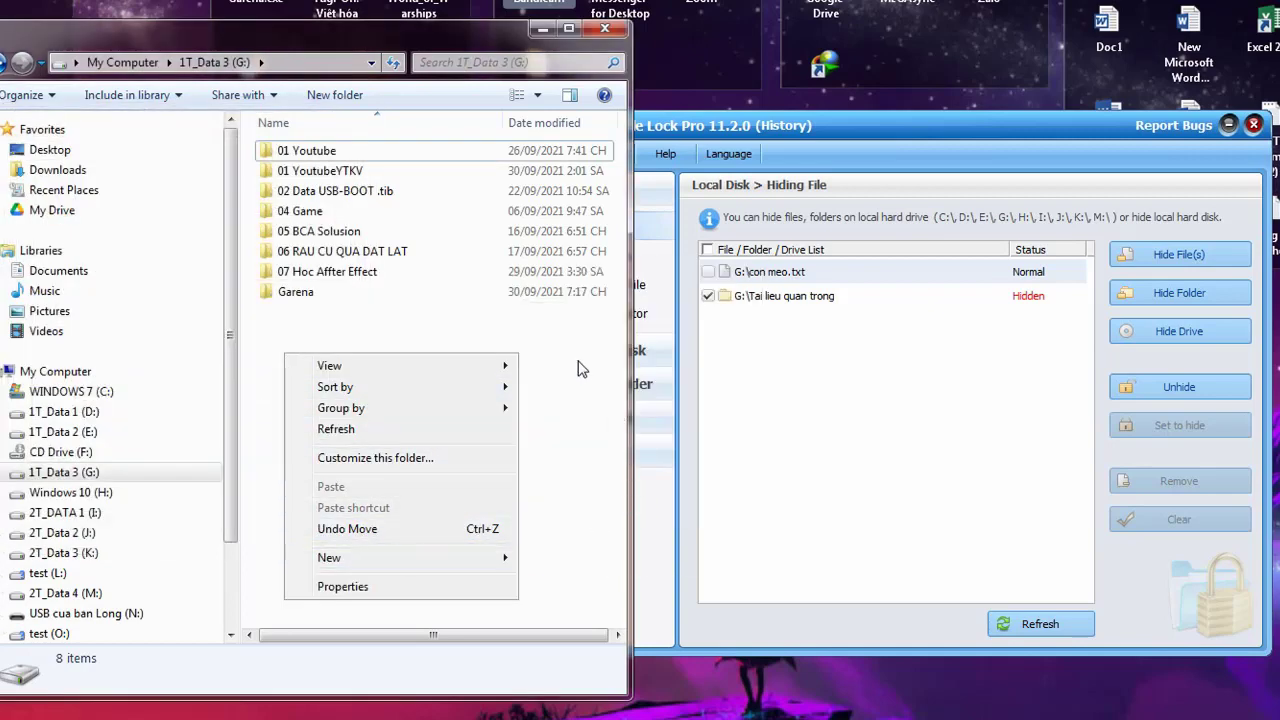
mouse_move(478, 563)
click(563, 275)
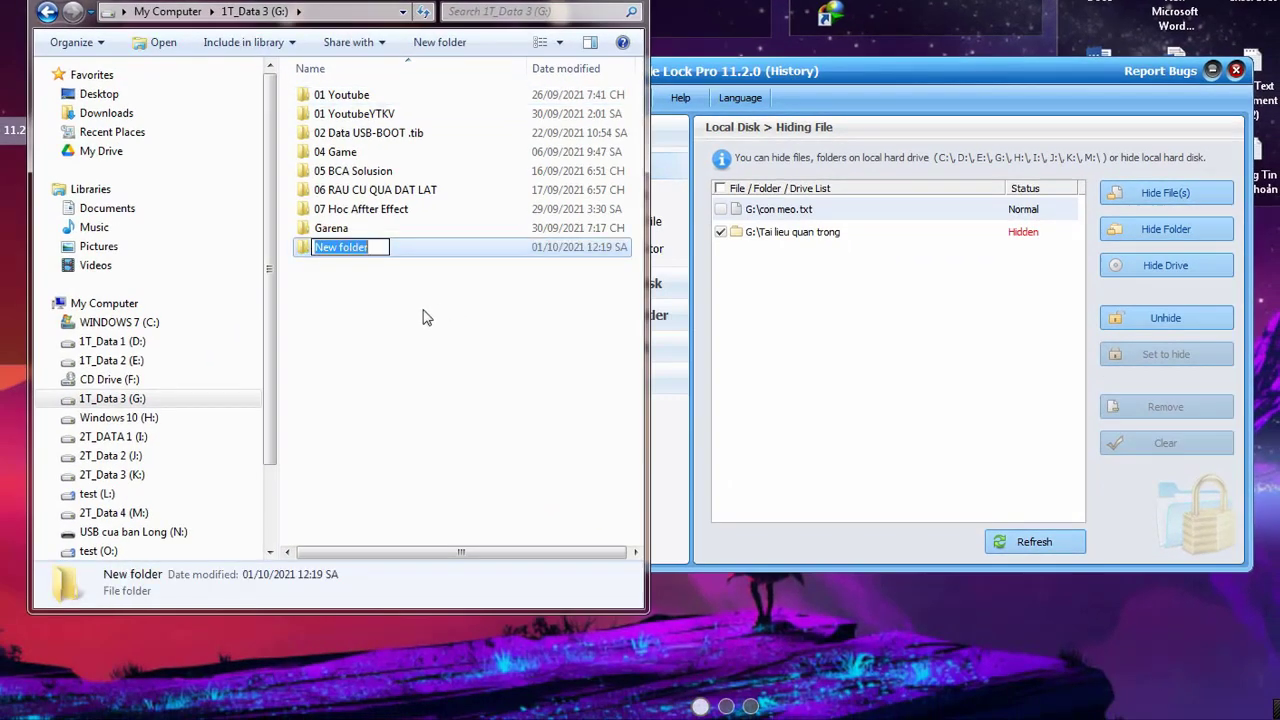
key(Return)
Set the Hidden attribute on New folder and refresh the G: listing
click(365, 312)
click(343, 250)
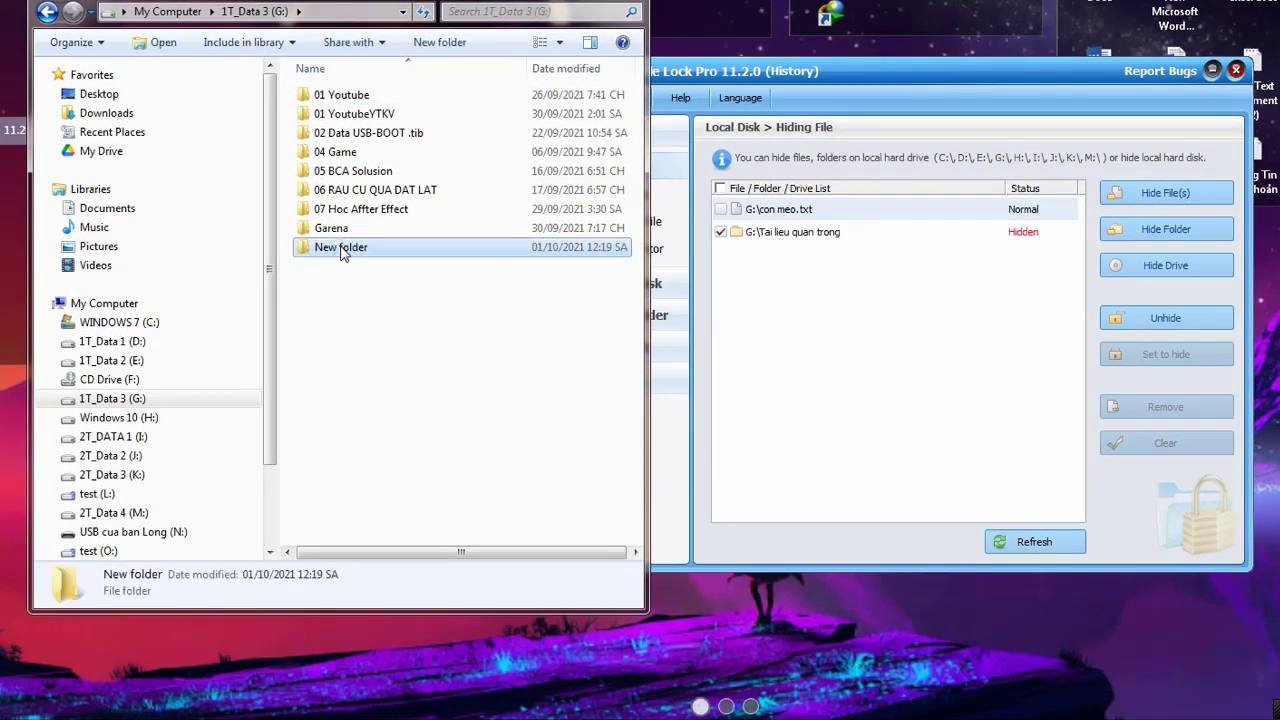
right_click(343, 250)
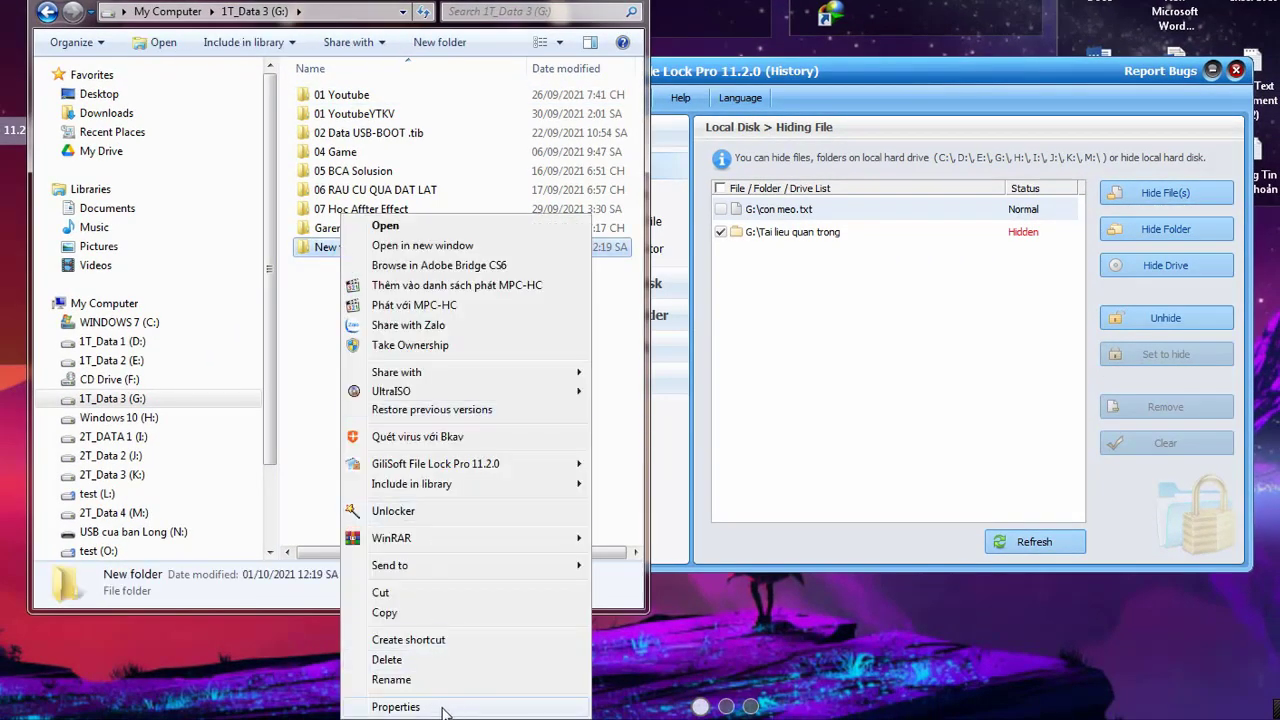
click(445, 707)
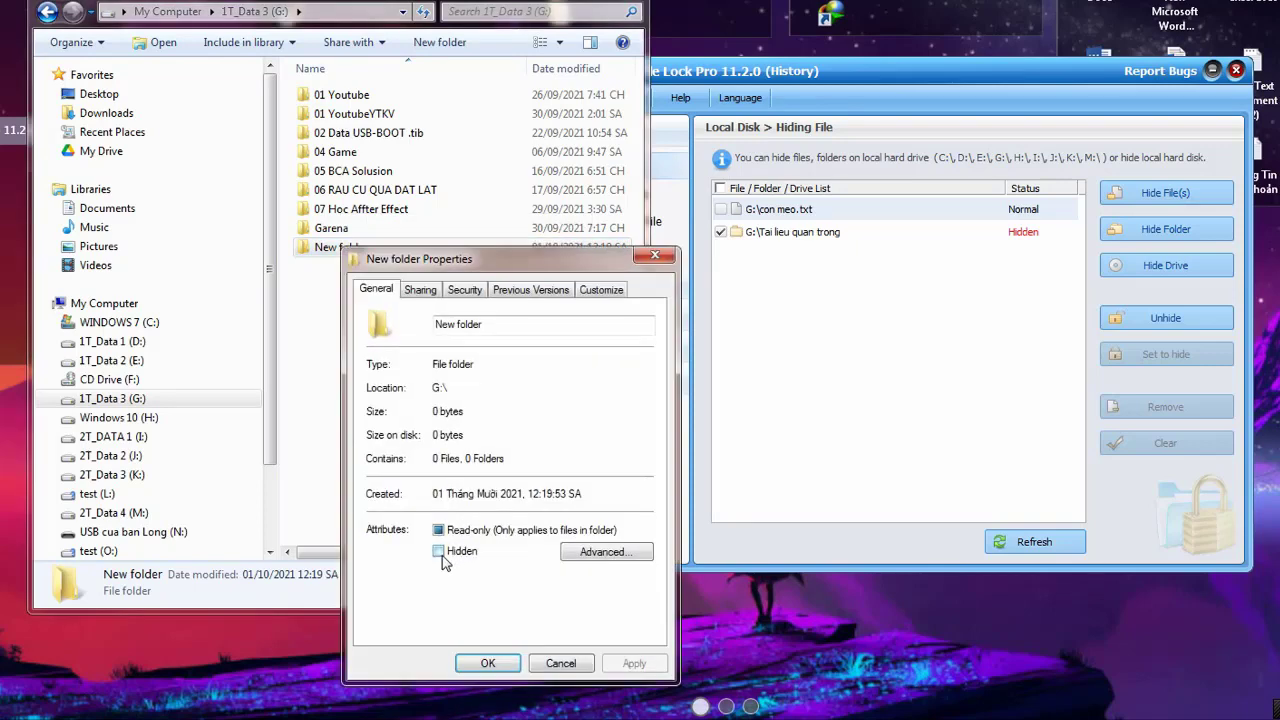
click(439, 552)
click(620, 664)
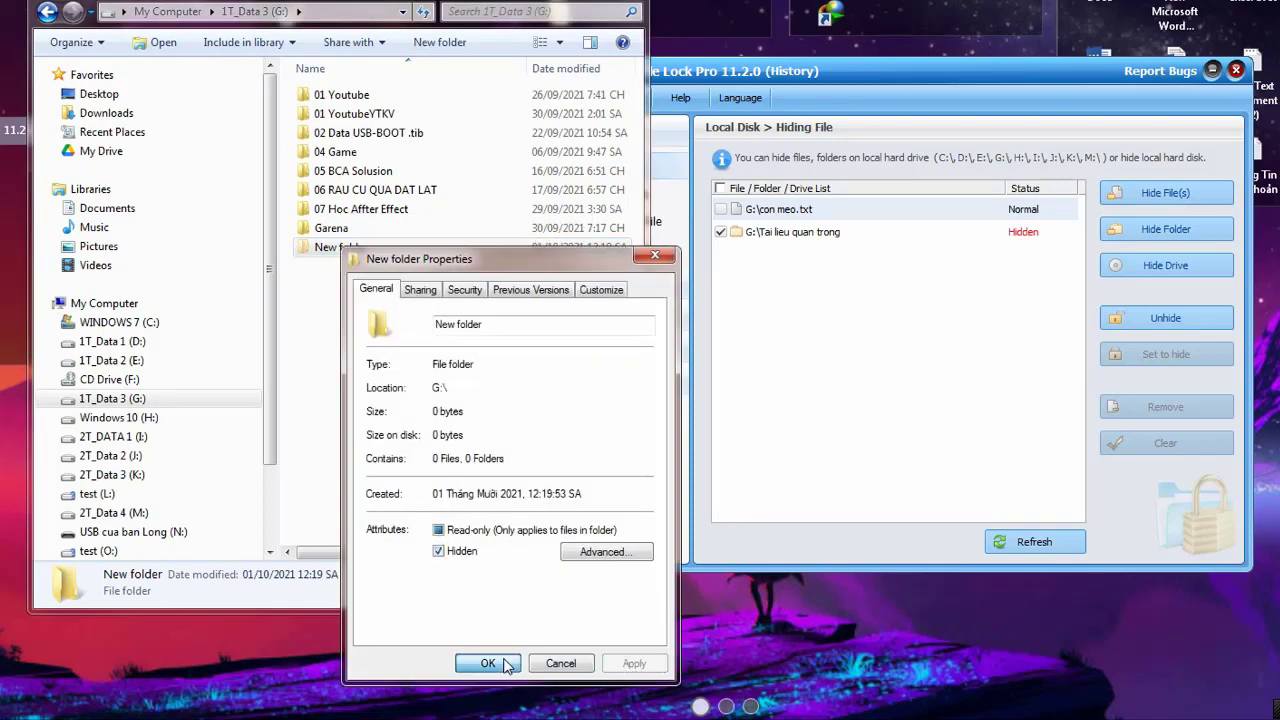
click(488, 664)
right_click(400, 343)
click(433, 413)
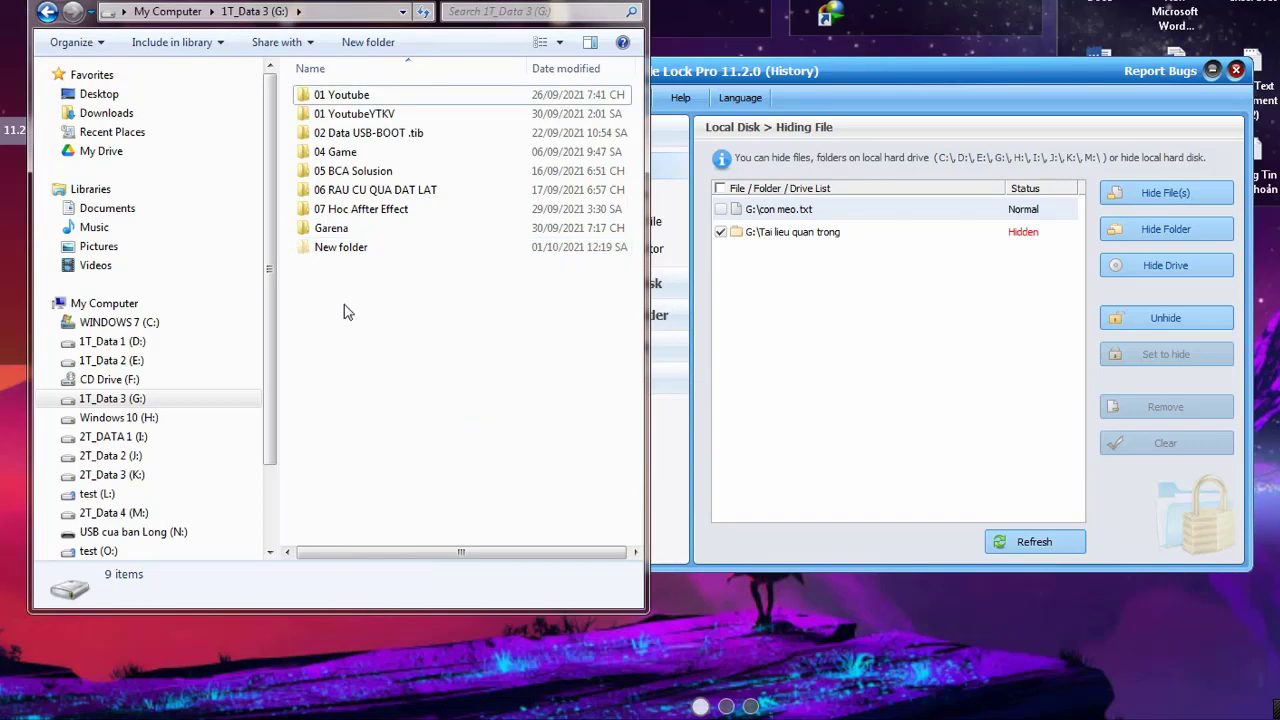
click(100, 42)
click(103, 222)
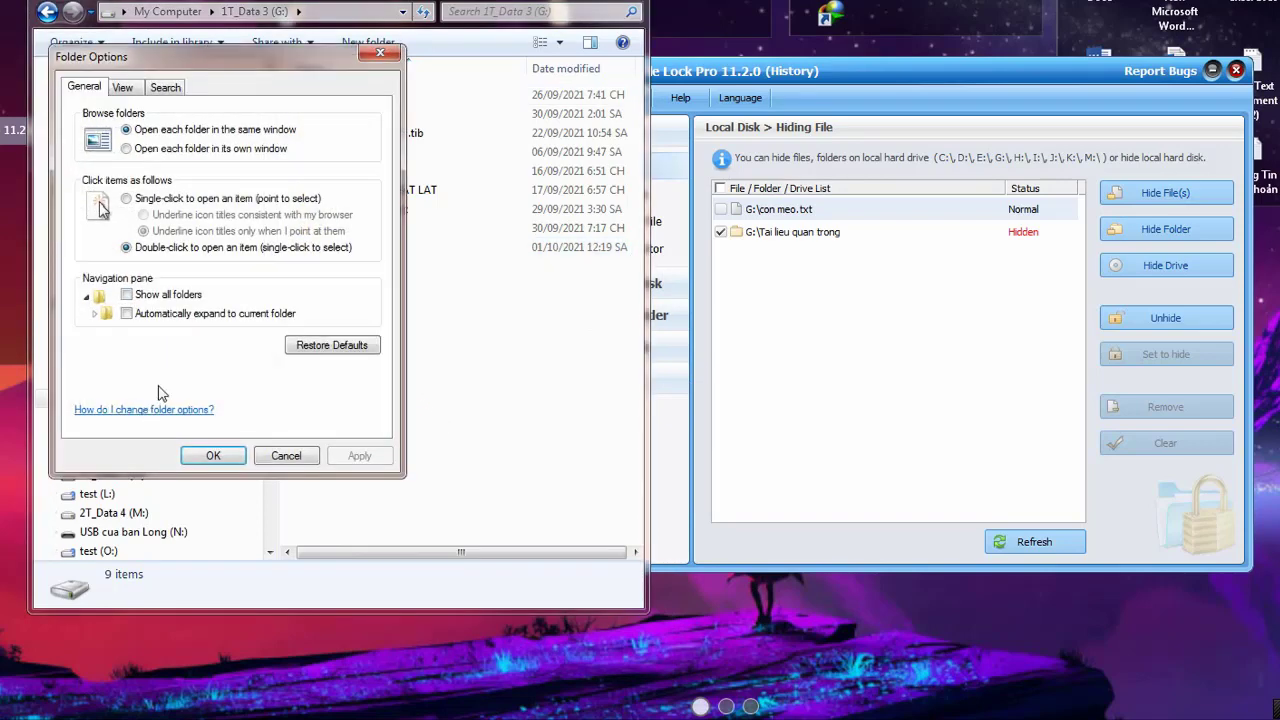
click(122, 88)
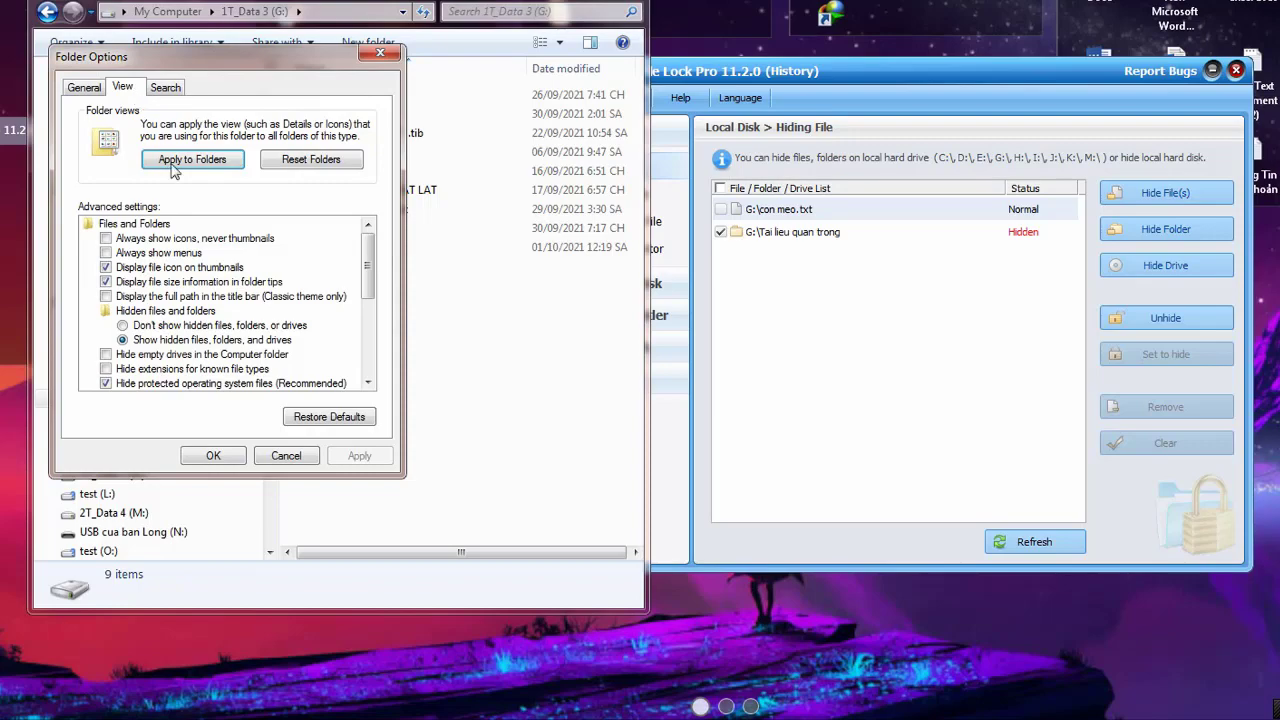
click(155, 327)
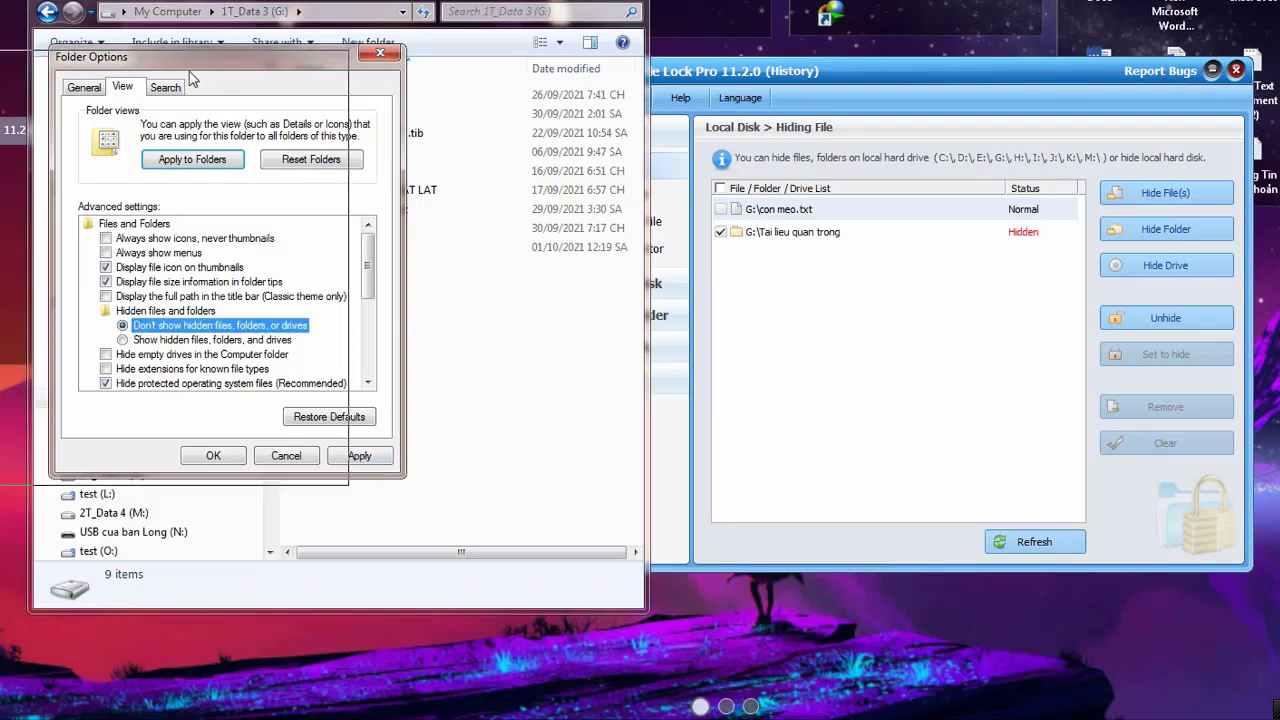
drag(267, 60, 179, 65)
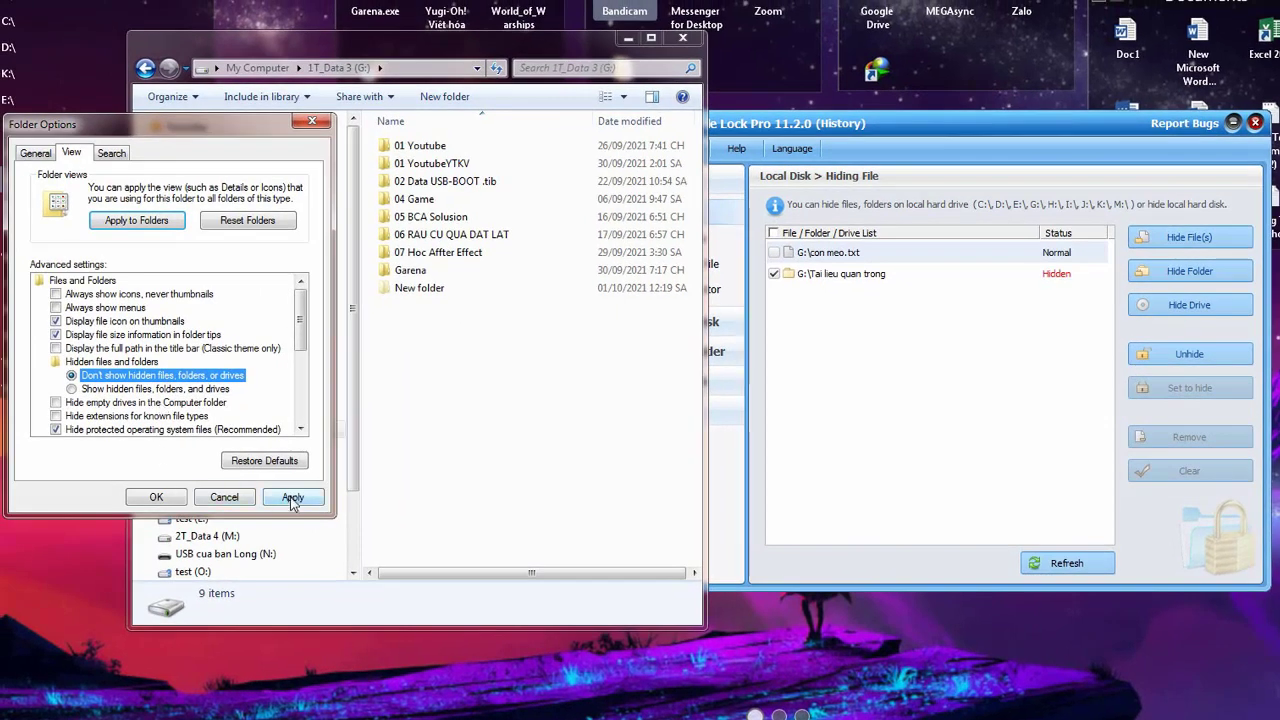
click(292, 497)
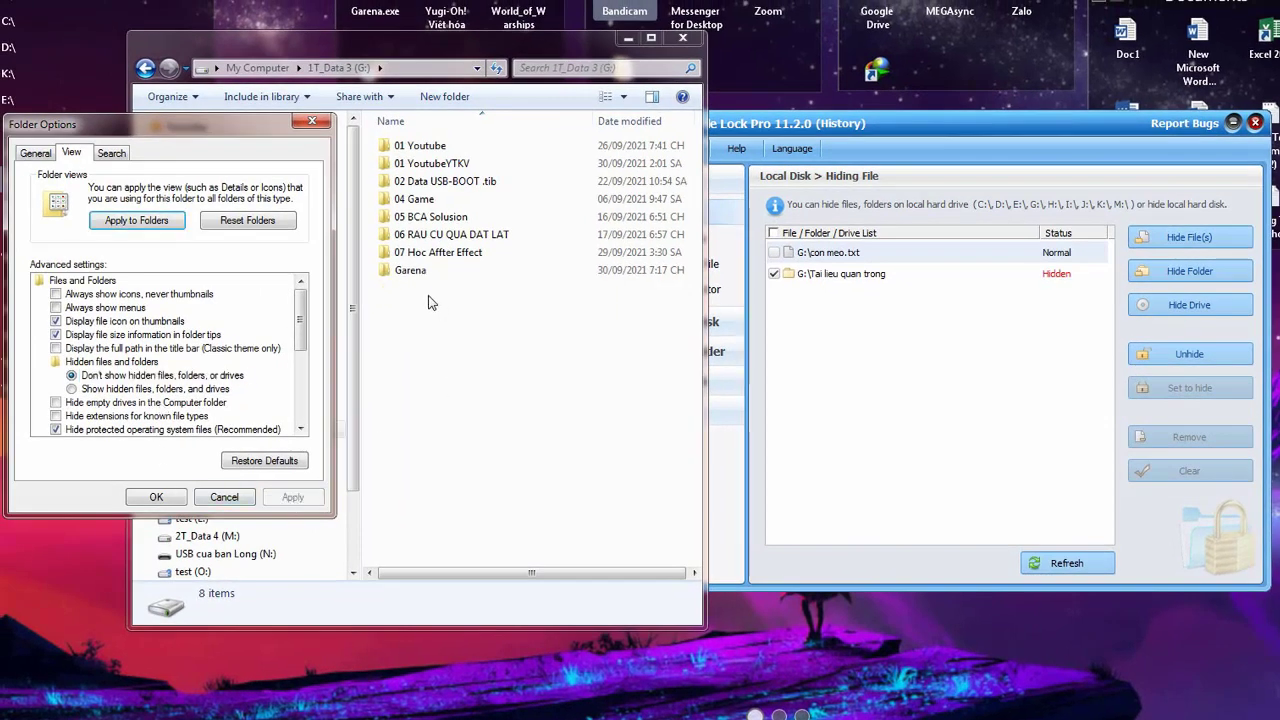
click(110, 389)
click(292, 497)
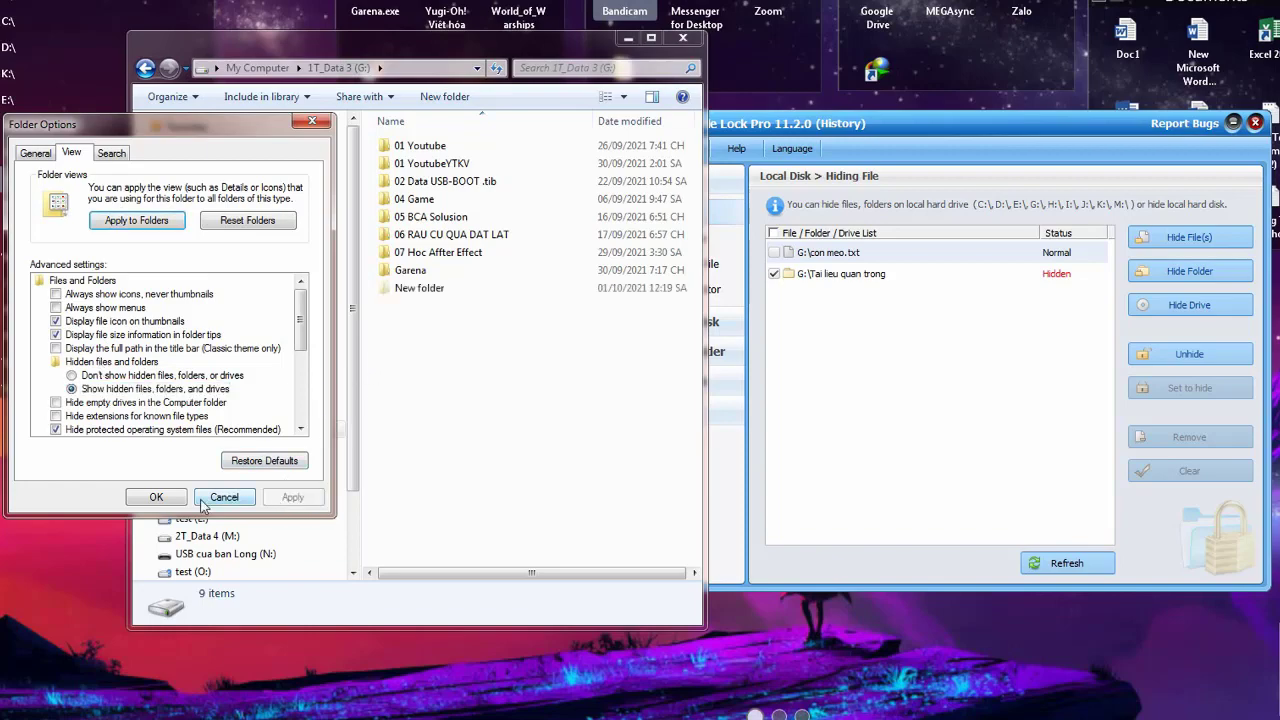
click(167, 502)
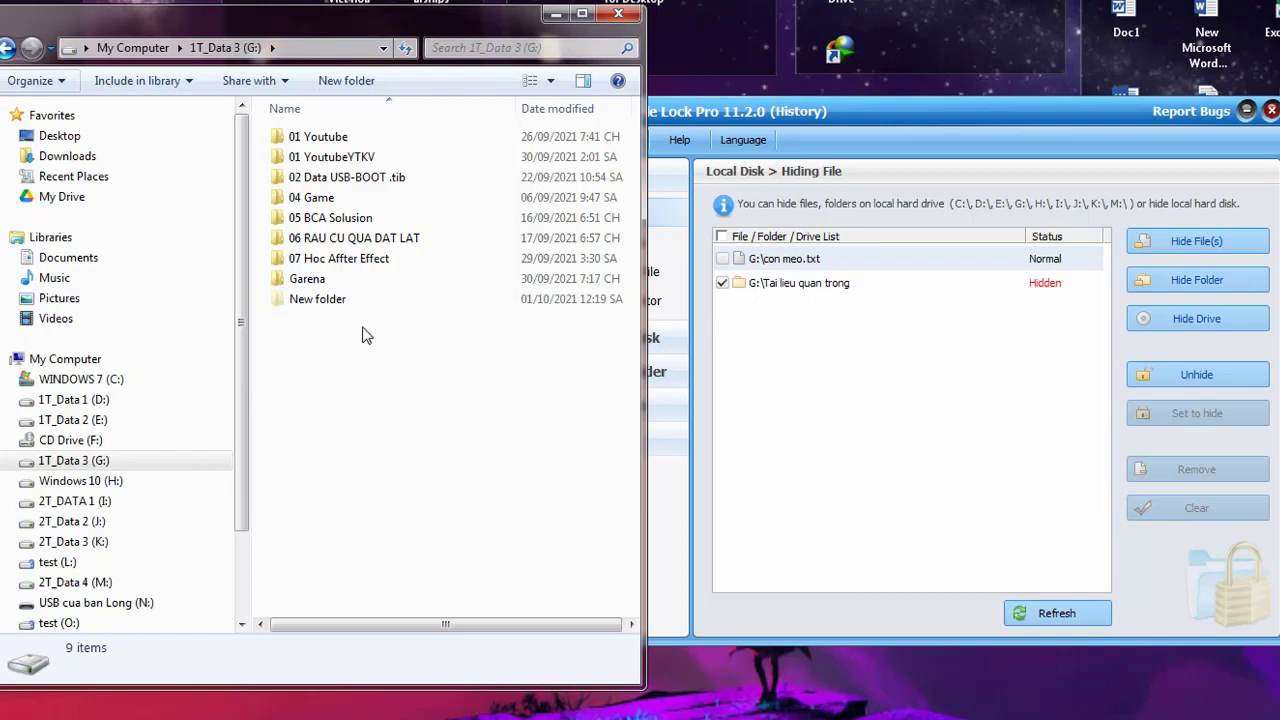
Unhide G:\Tai lieu quan trong from the Hiding File list
click(340, 303)
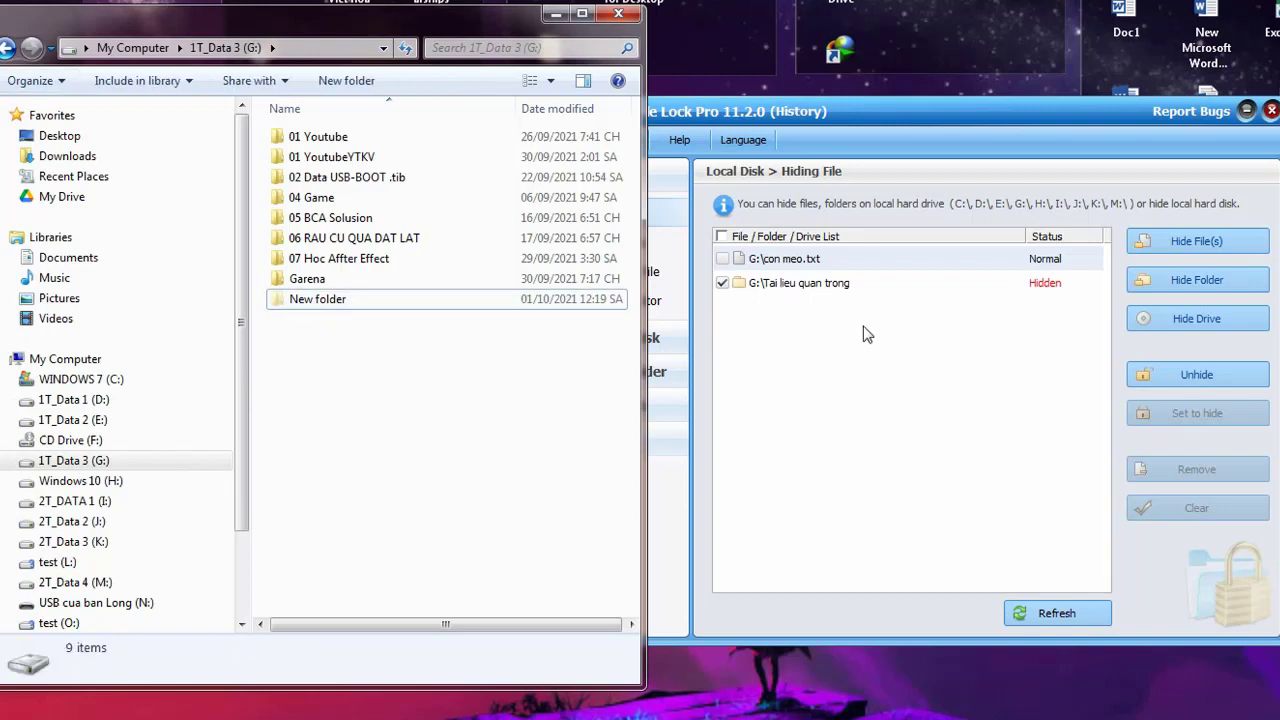
click(833, 288)
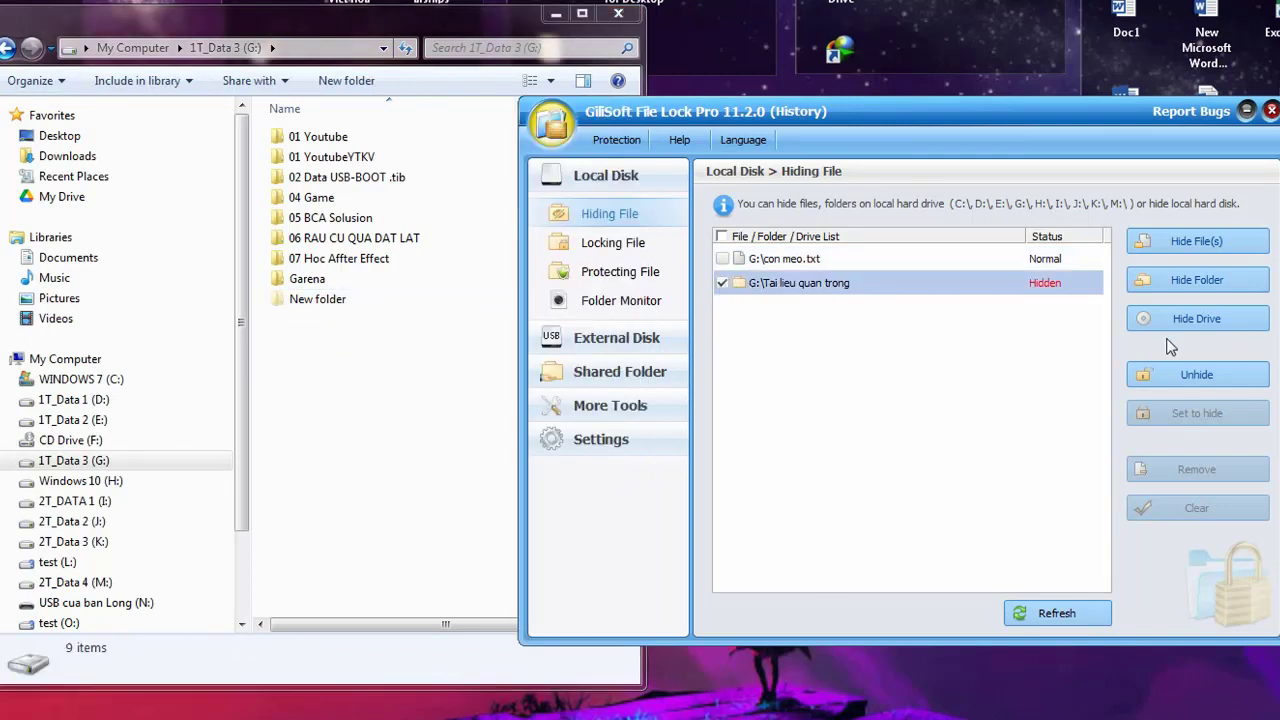
click(722, 284)
click(723, 284)
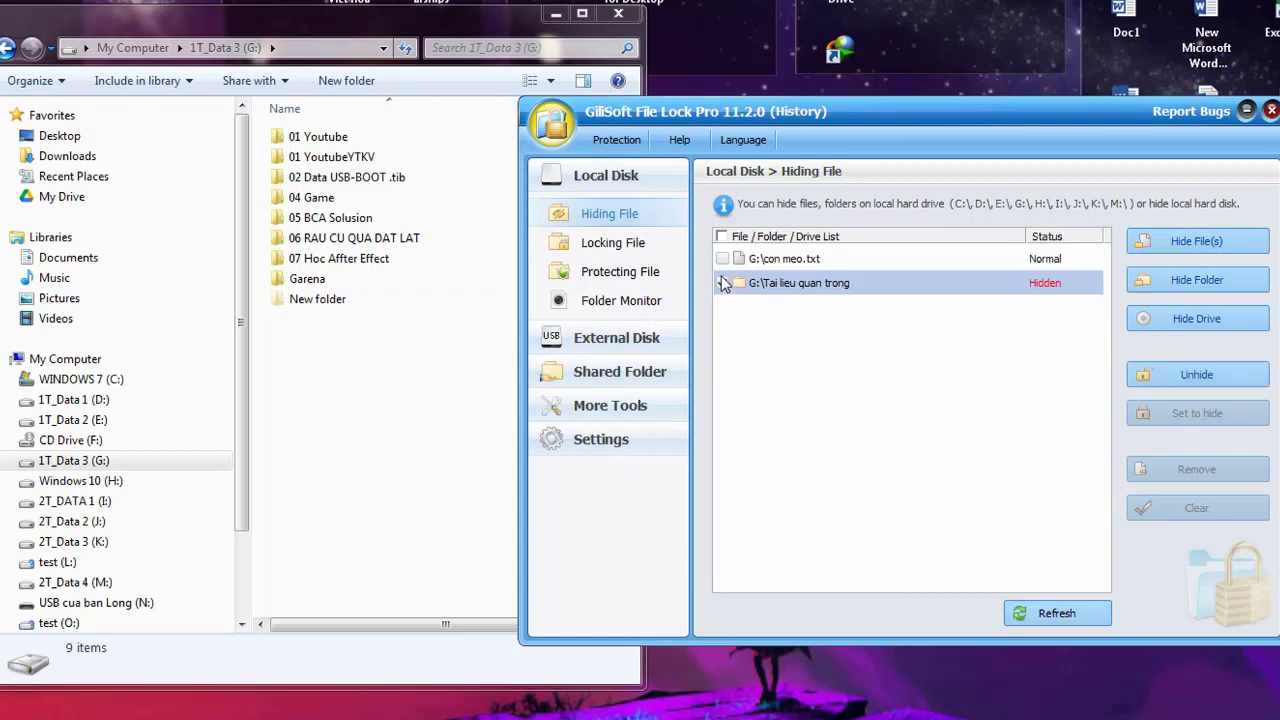
click(1184, 384)
click(1184, 376)
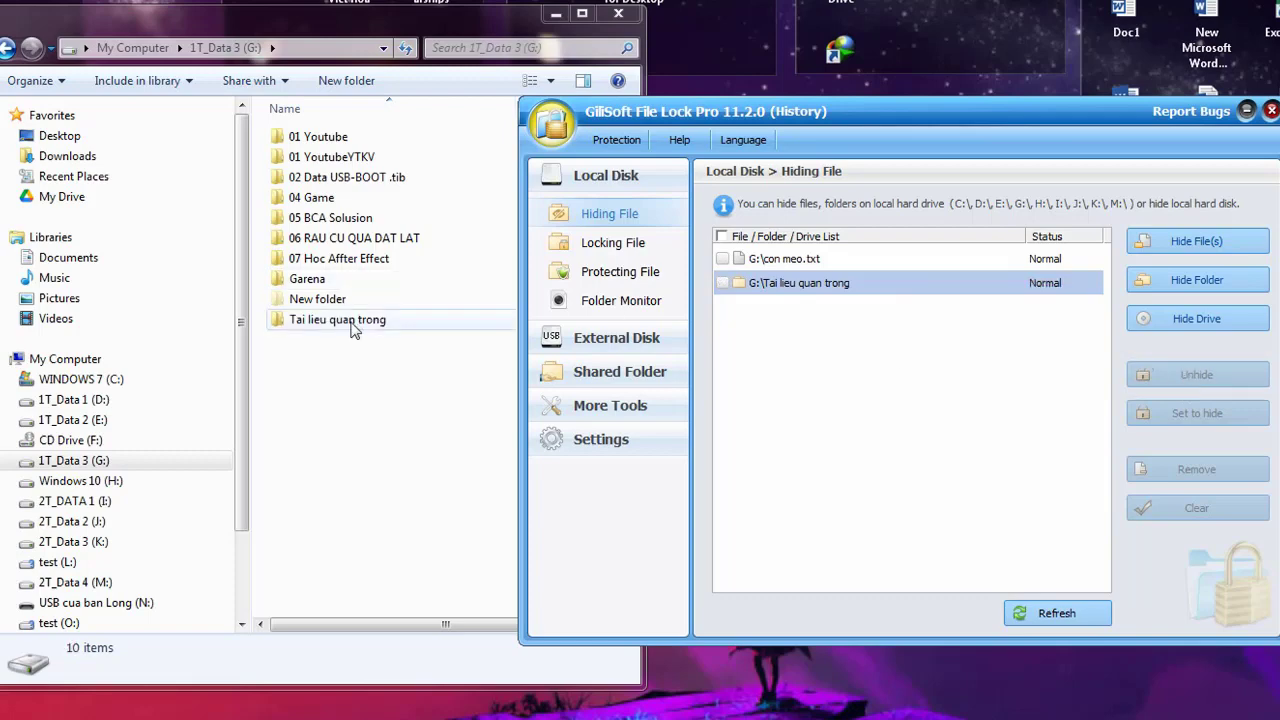
Open the restored Tai lieu quan trong folder in Explorer, then browse drive D:
double_click(351, 322)
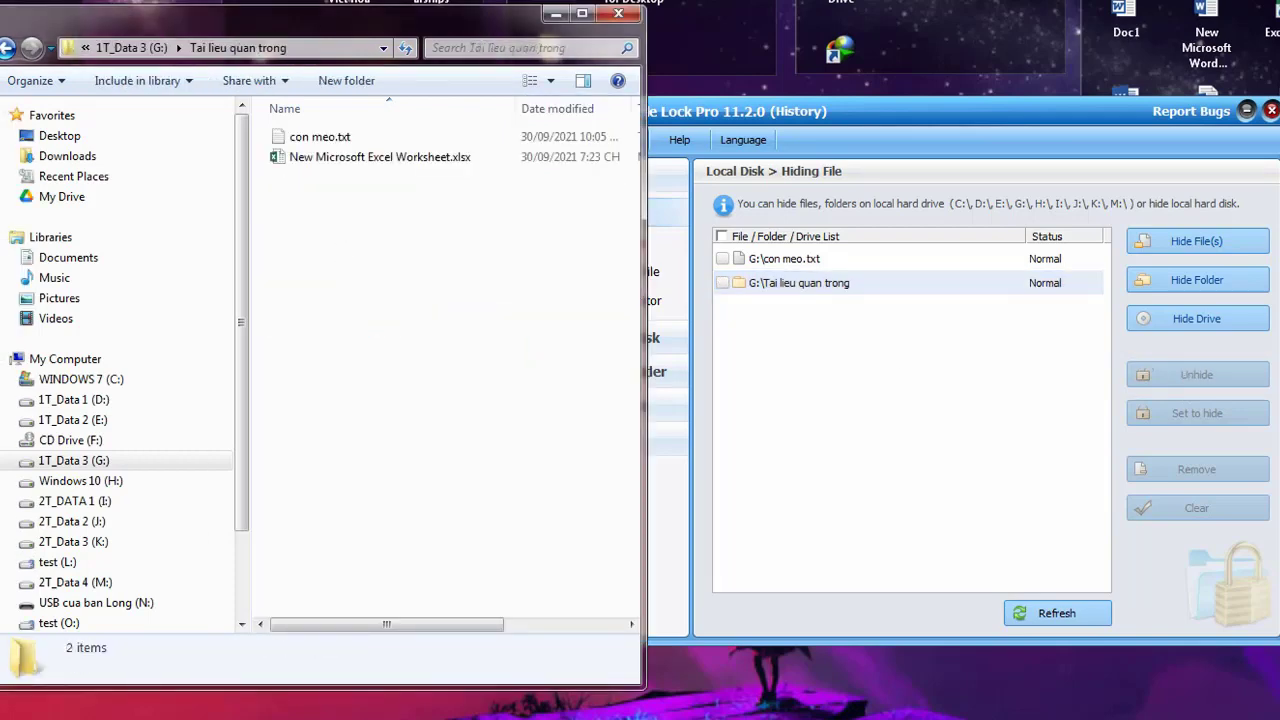
click(8, 47)
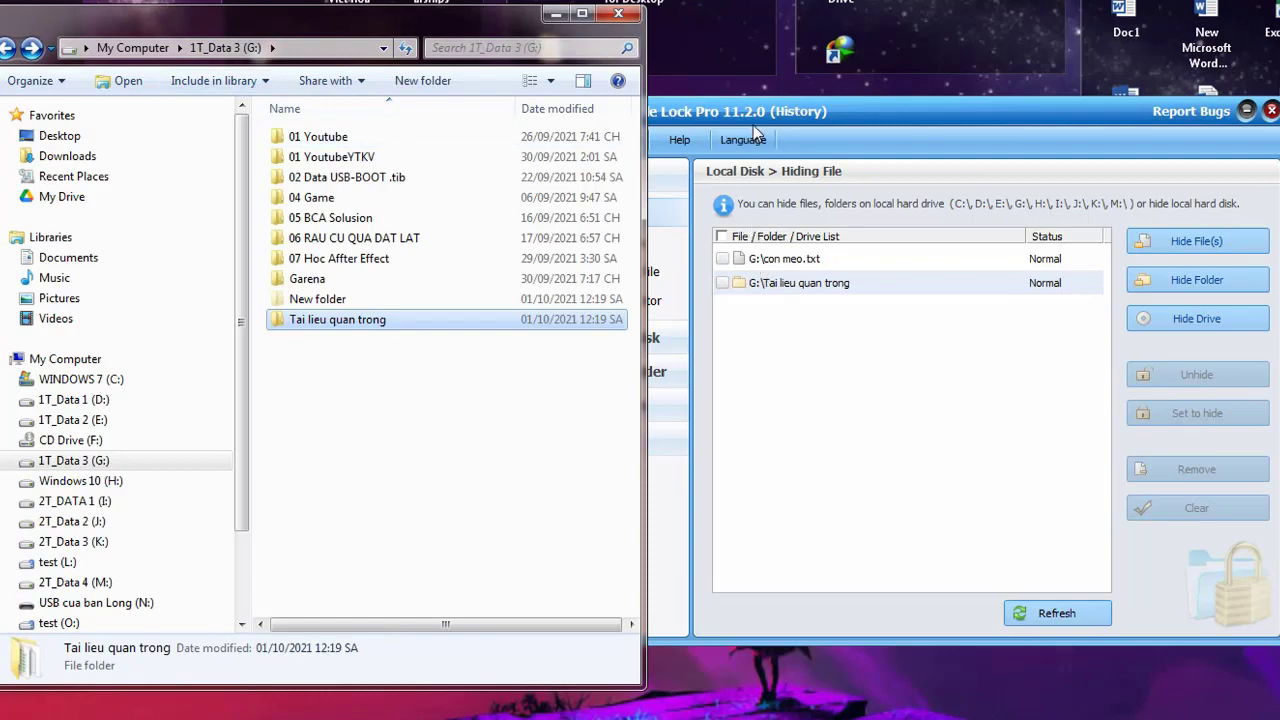
click(760, 120)
drag(760, 120, 838, 120)
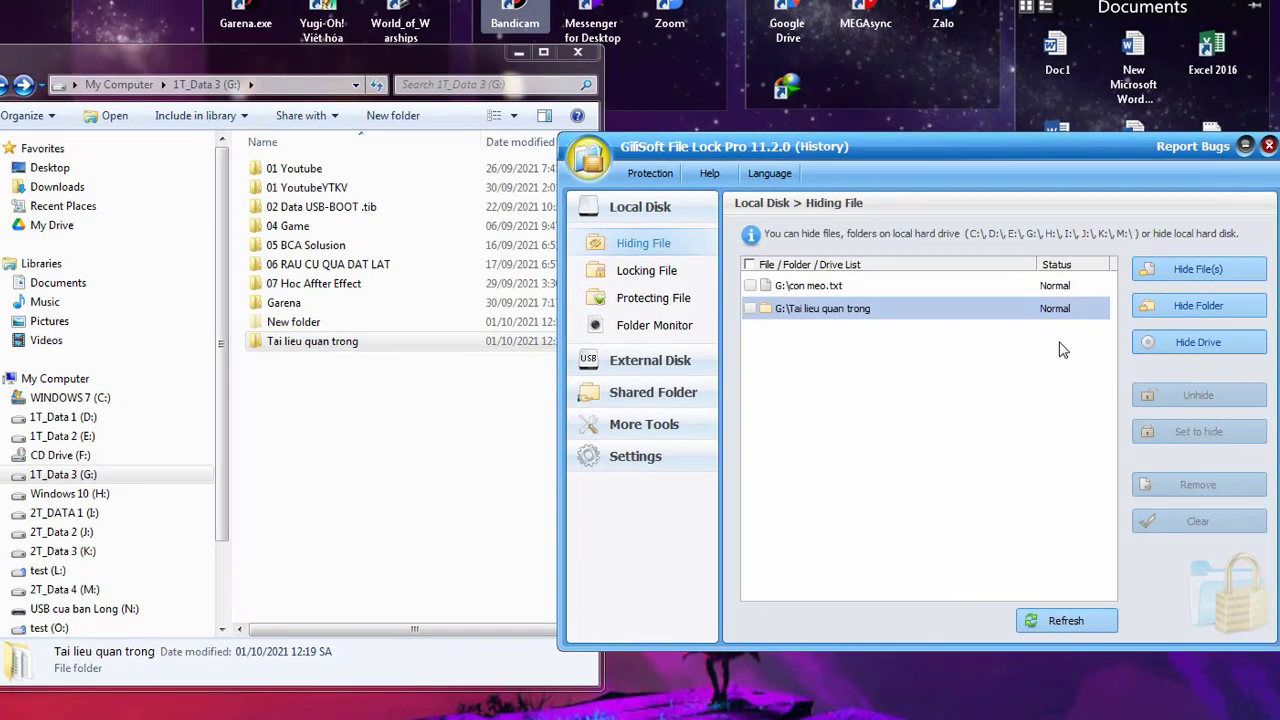
click(91, 417)
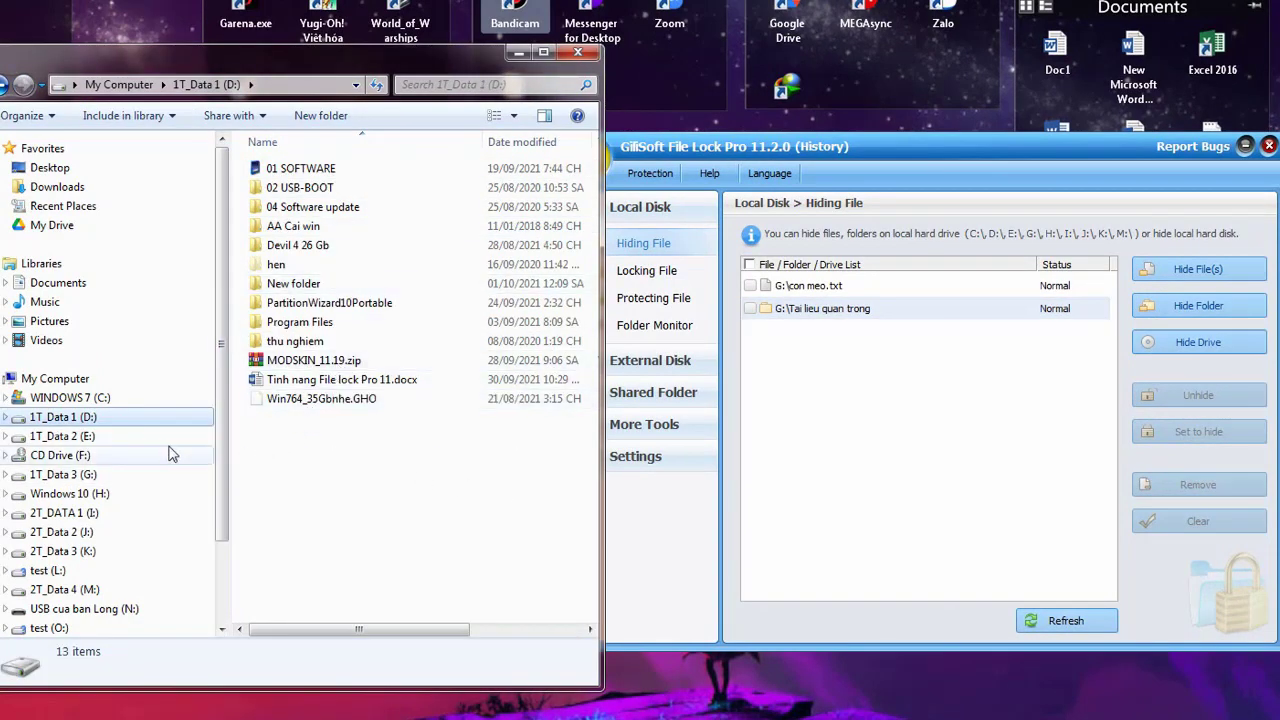
click(1172, 350)
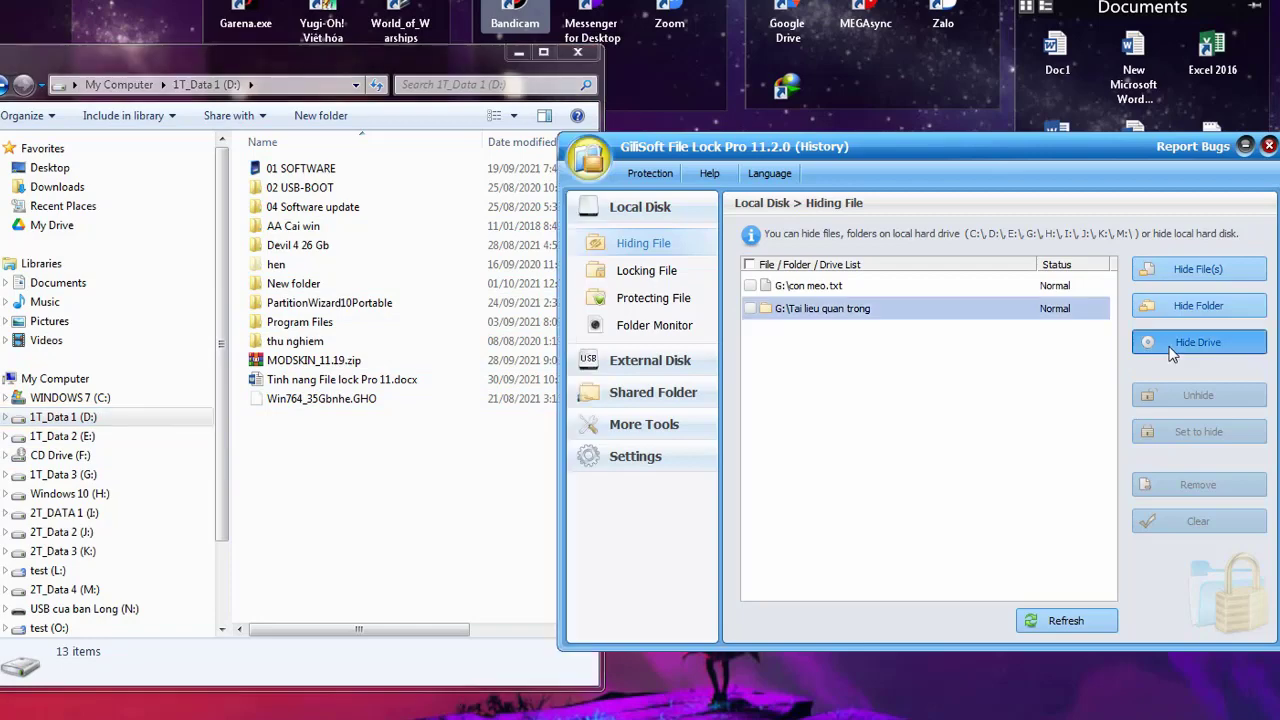
Hide drive D: [1T_Data 1] with Hide Drive and refresh the desktop
click(1172, 350)
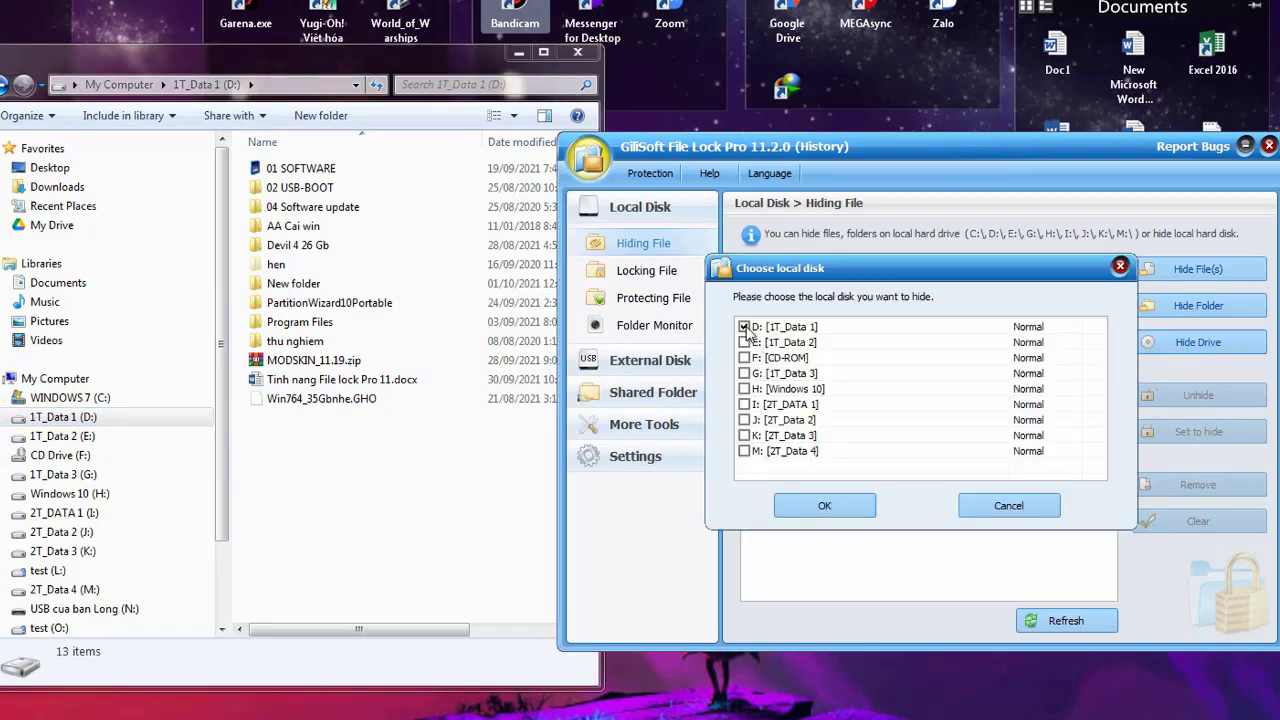
click(858, 513)
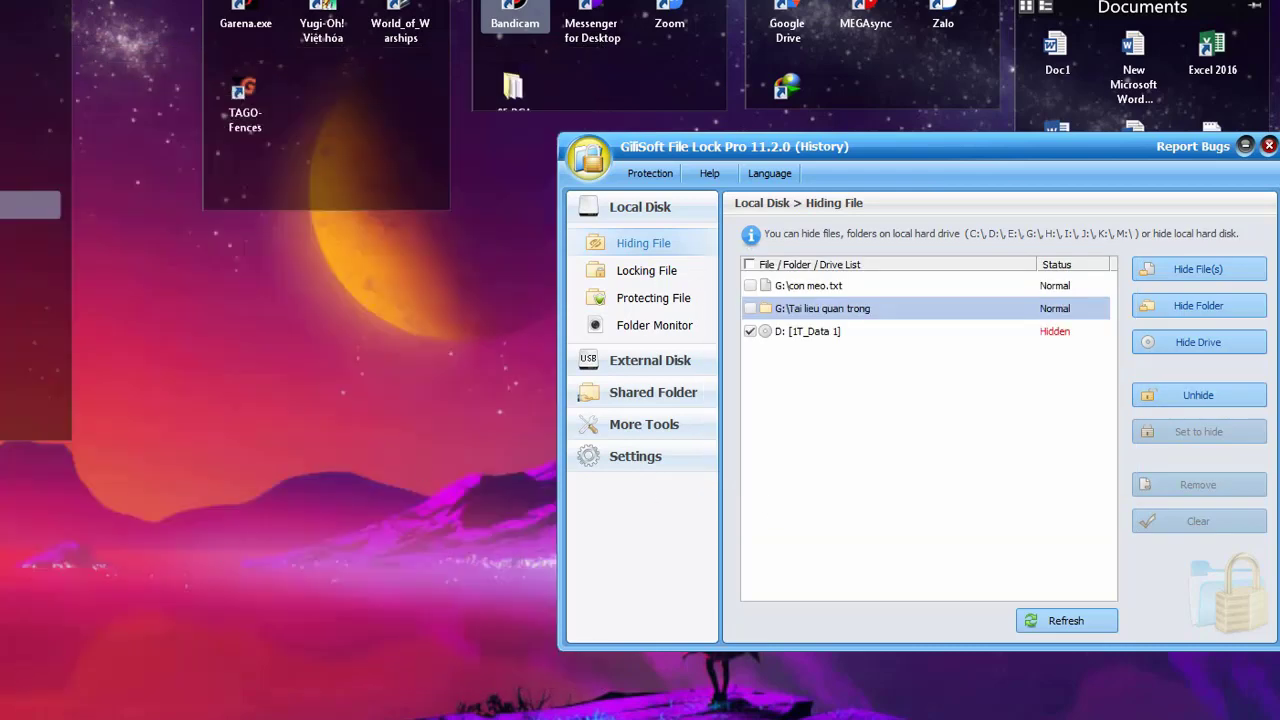
right_click(206, 514)
right_click(257, 480)
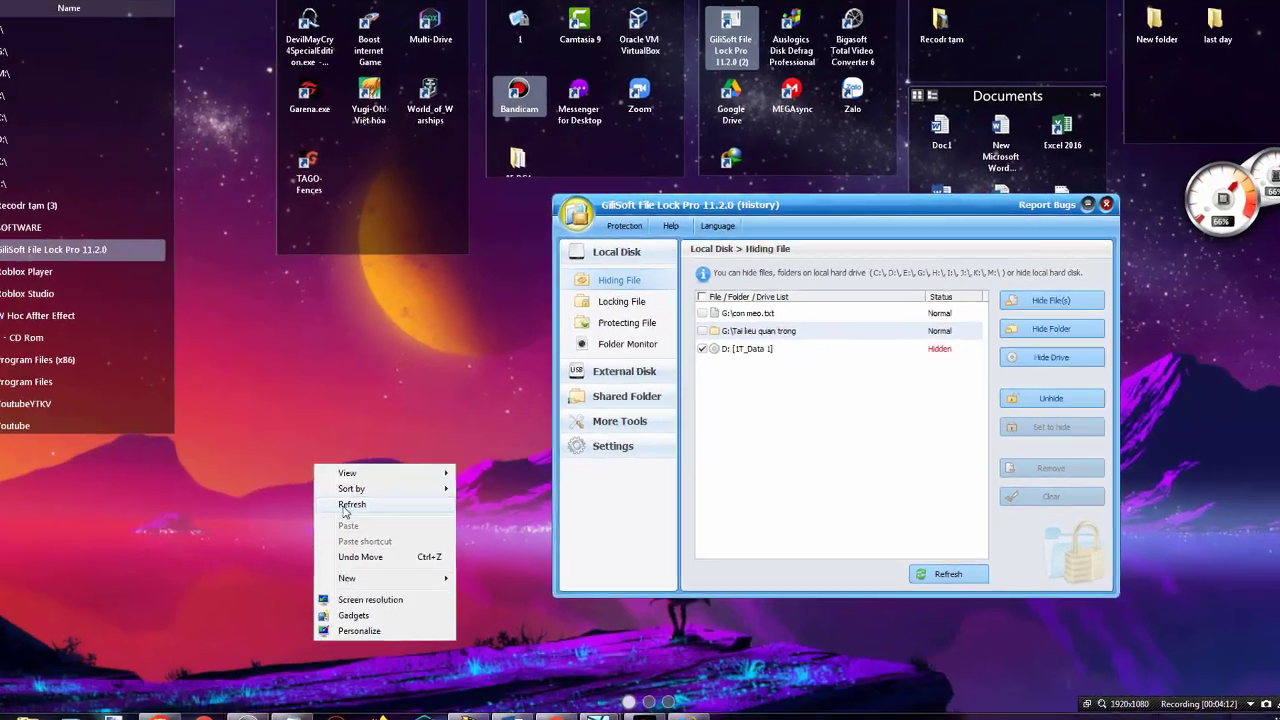
click(346, 506)
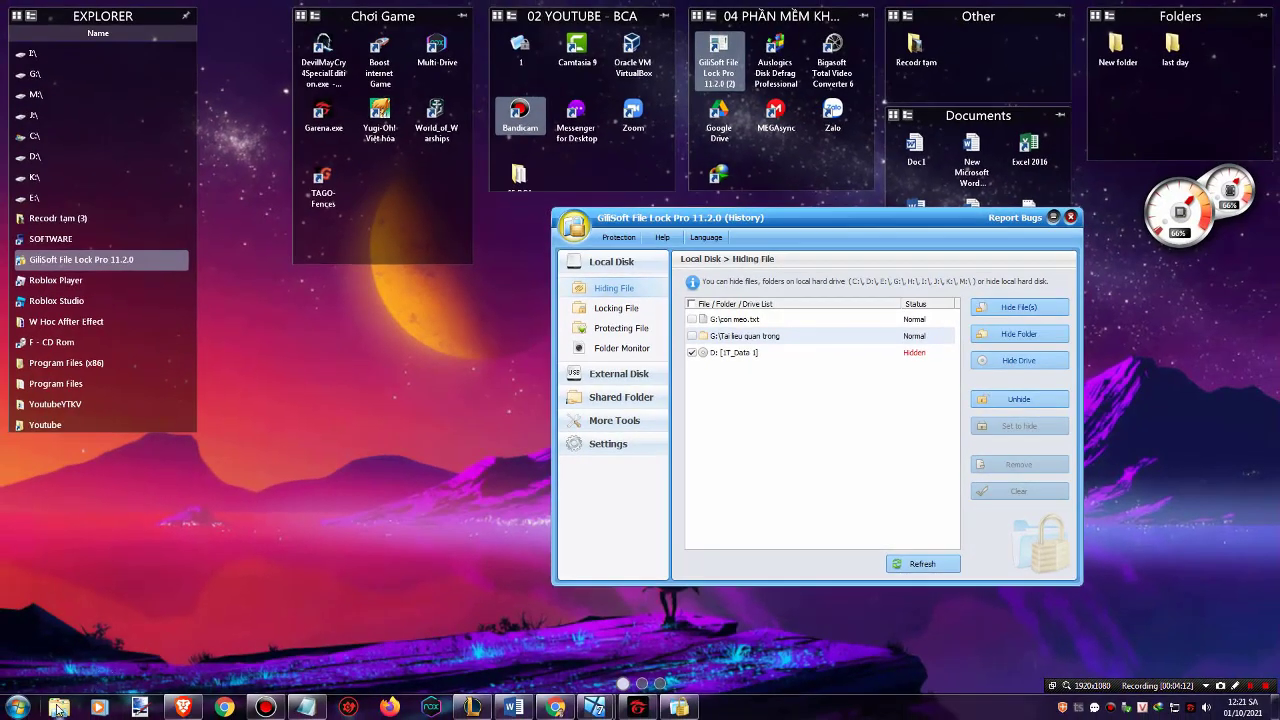
Open a new Explorer window to check that drive D: is gone
click(58, 708)
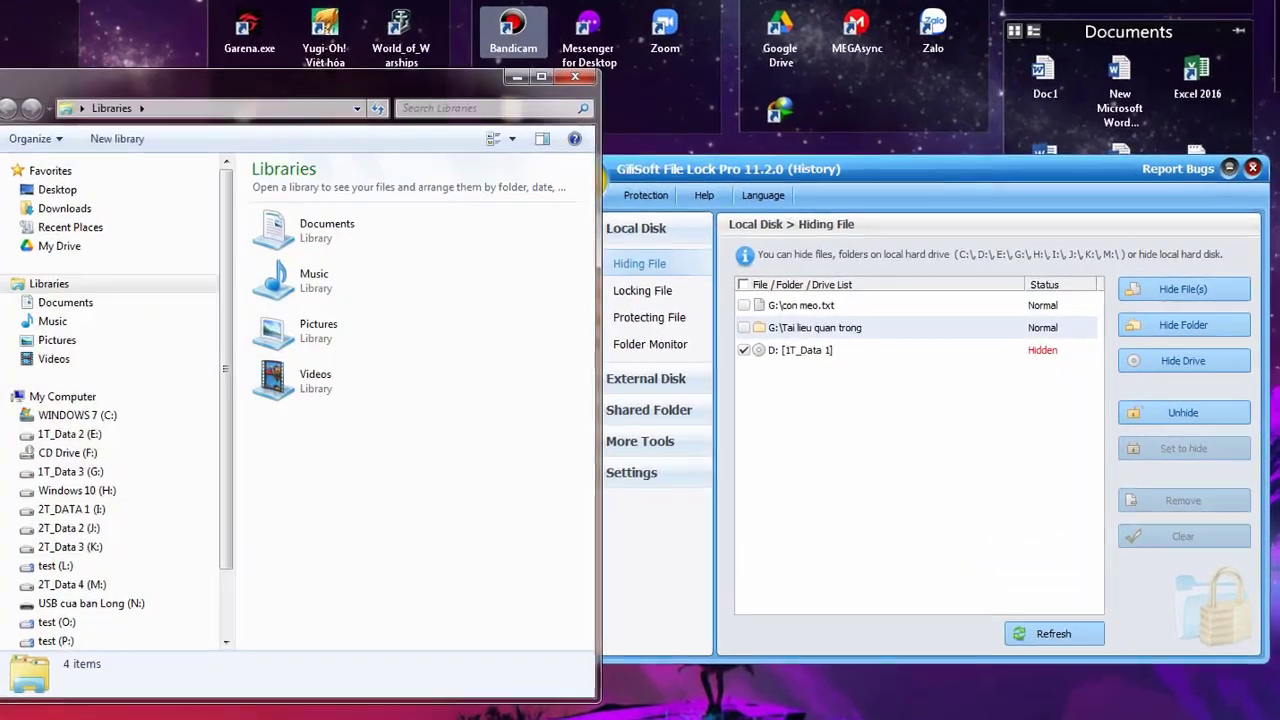
click(709, 165)
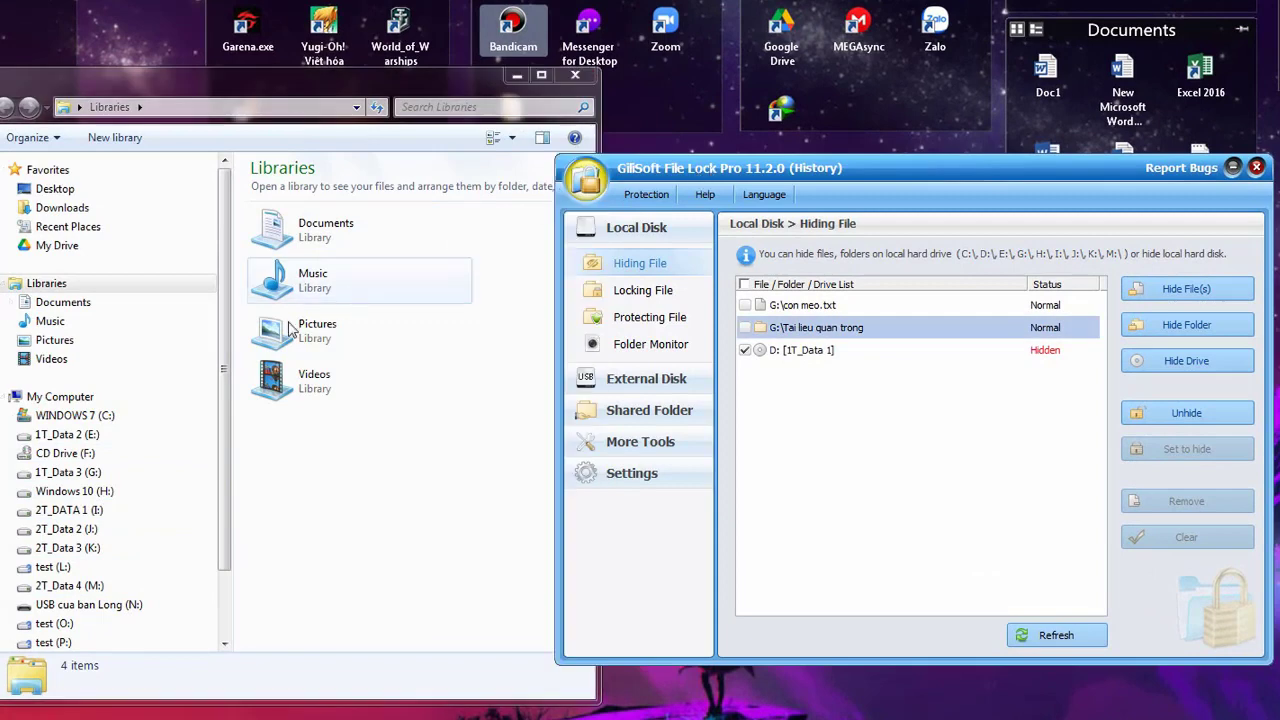
drag(288, 93, 380, 92)
click(709, 172)
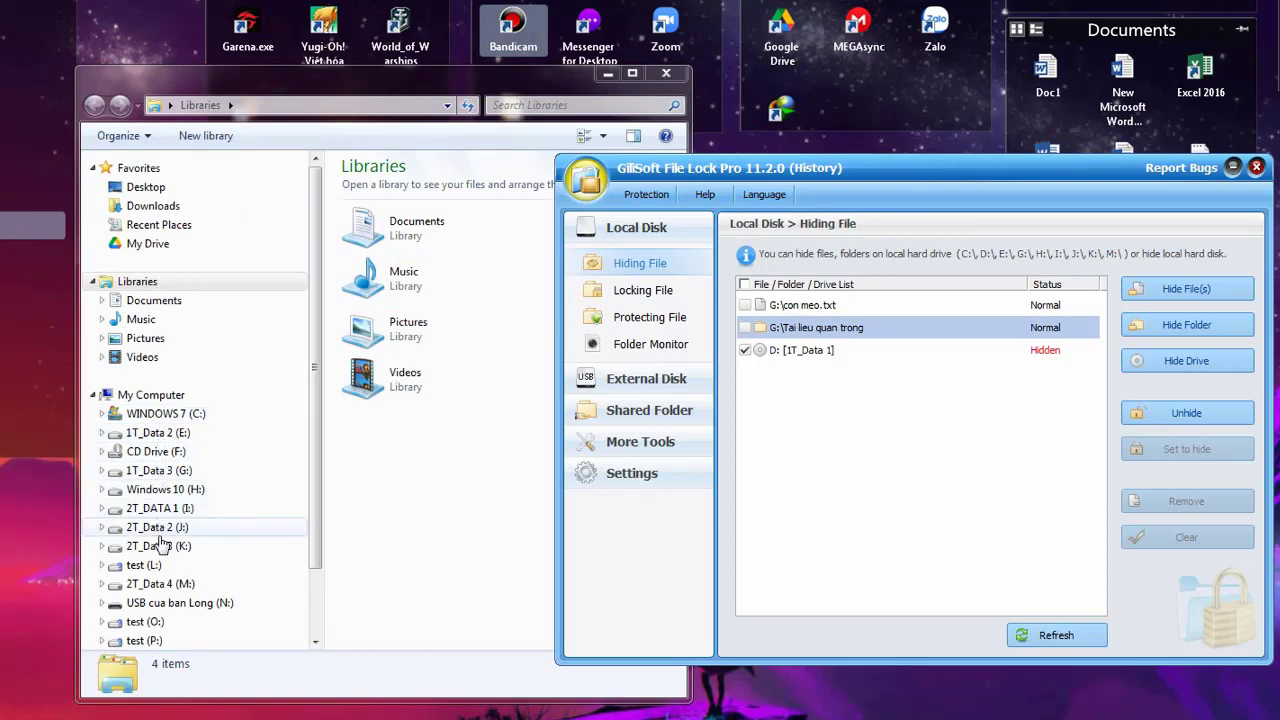
Tick drive D: [1T_Data 1] in the Hiding File list and unhide it
click(745, 351)
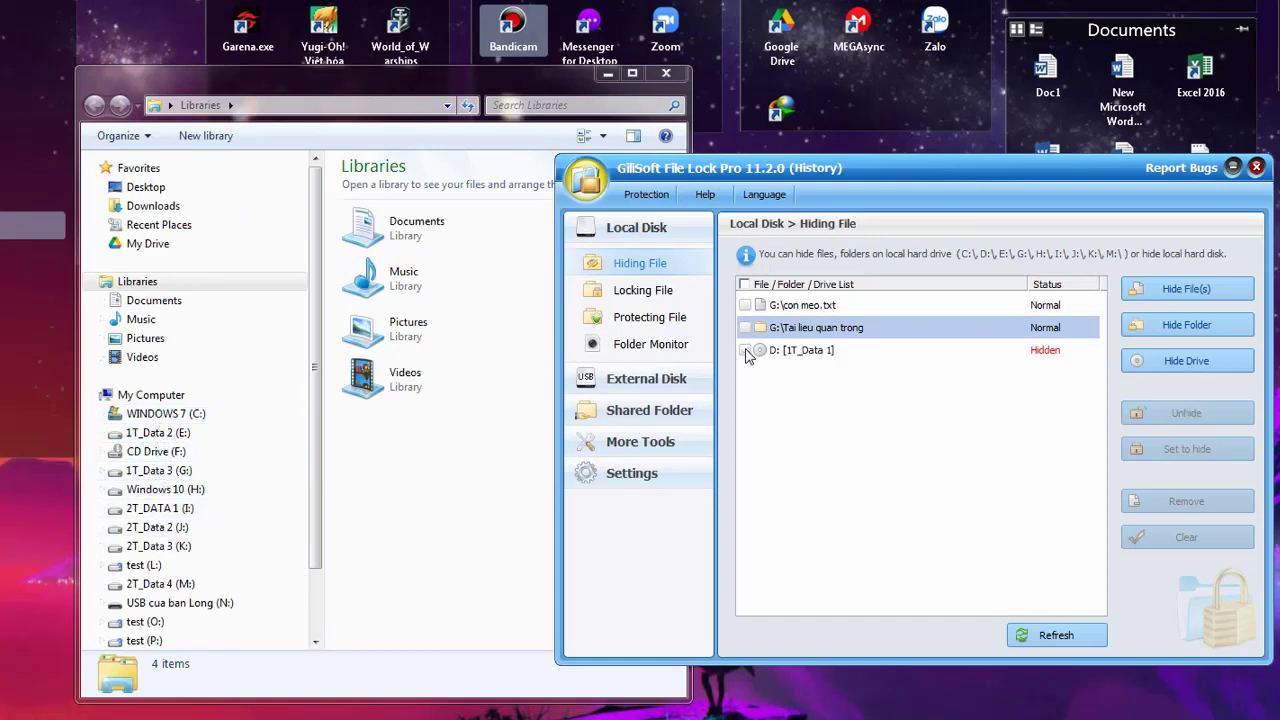
click(745, 351)
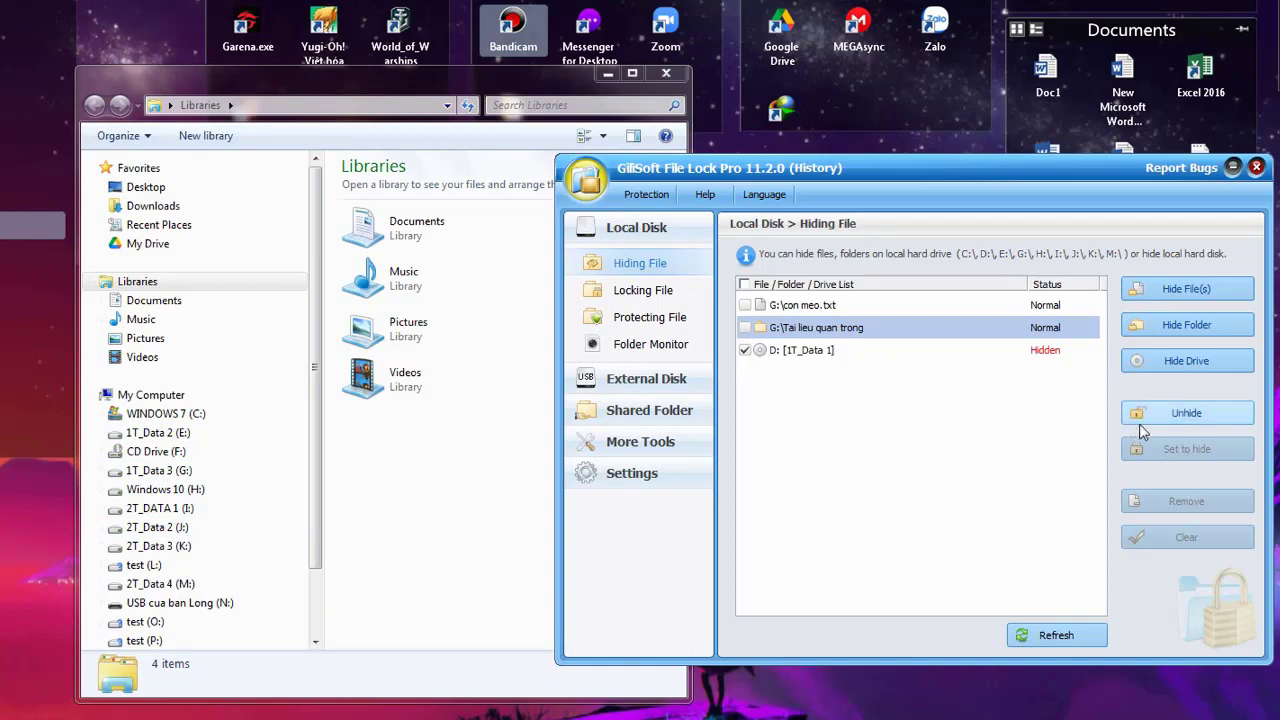
click(1028, 352)
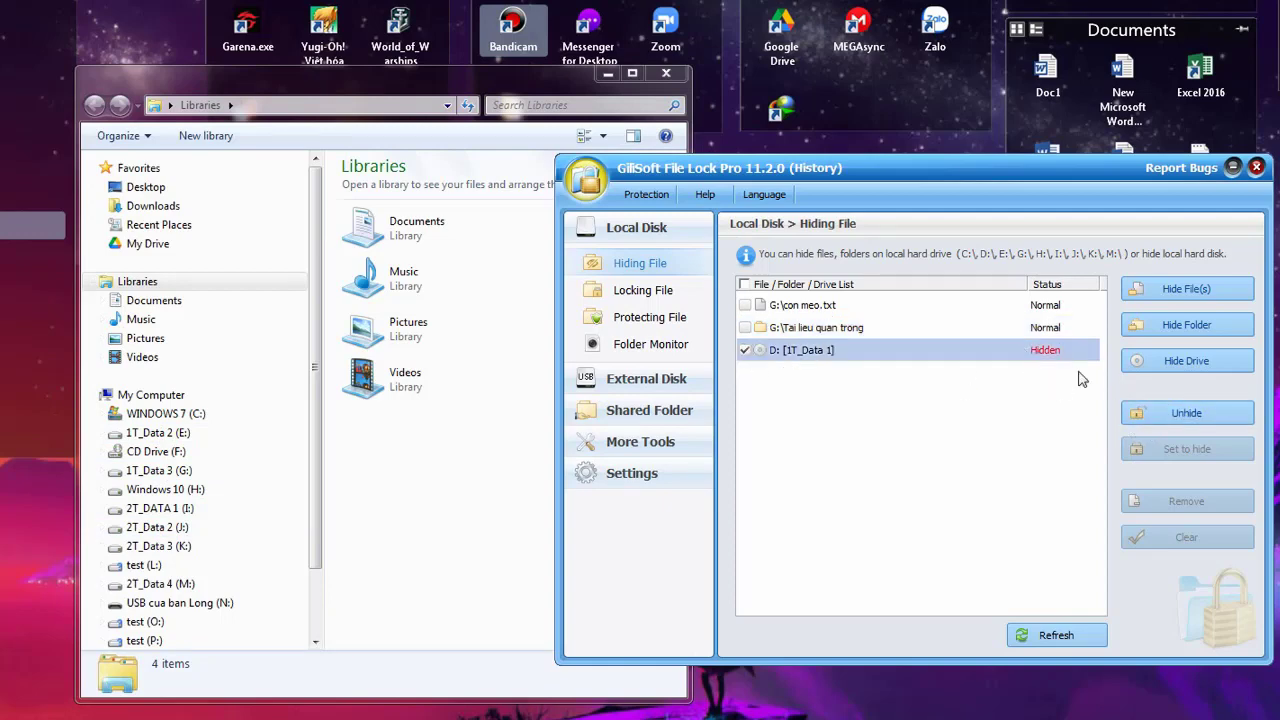
click(1157, 420)
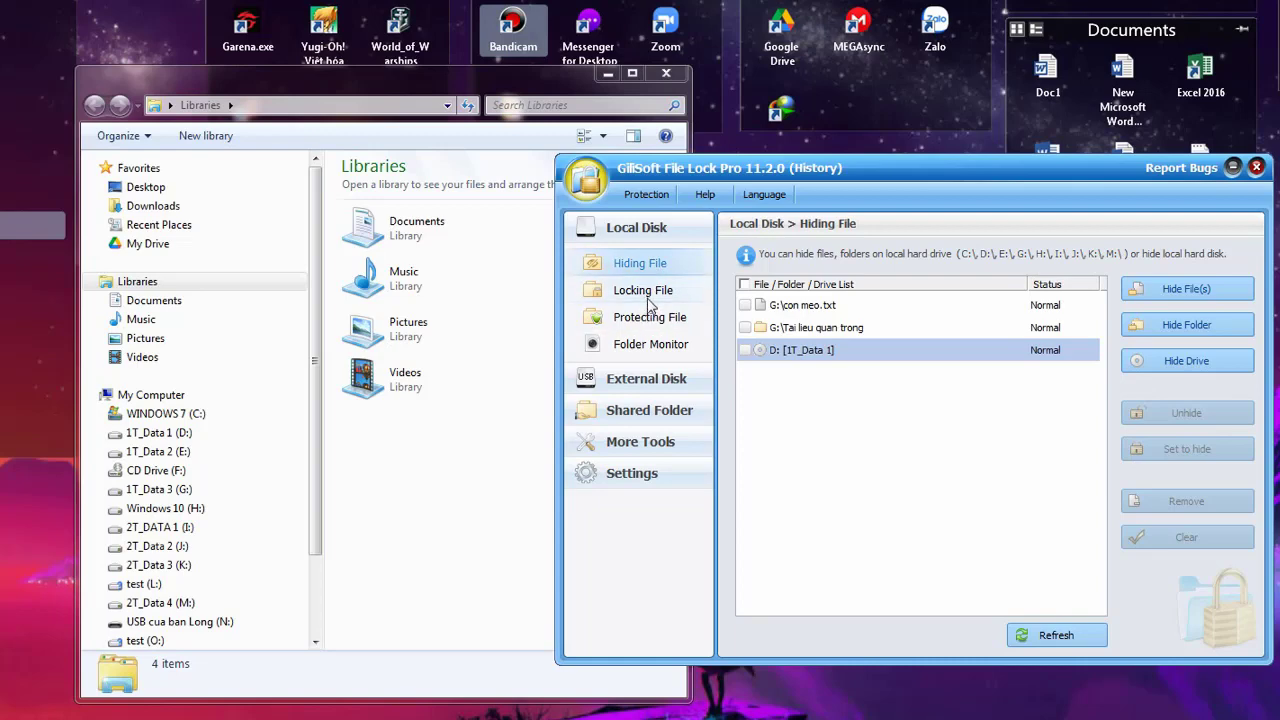
Switch Lock Pro to the Locking File page and browse drives D: and G: in Explorer
click(647, 292)
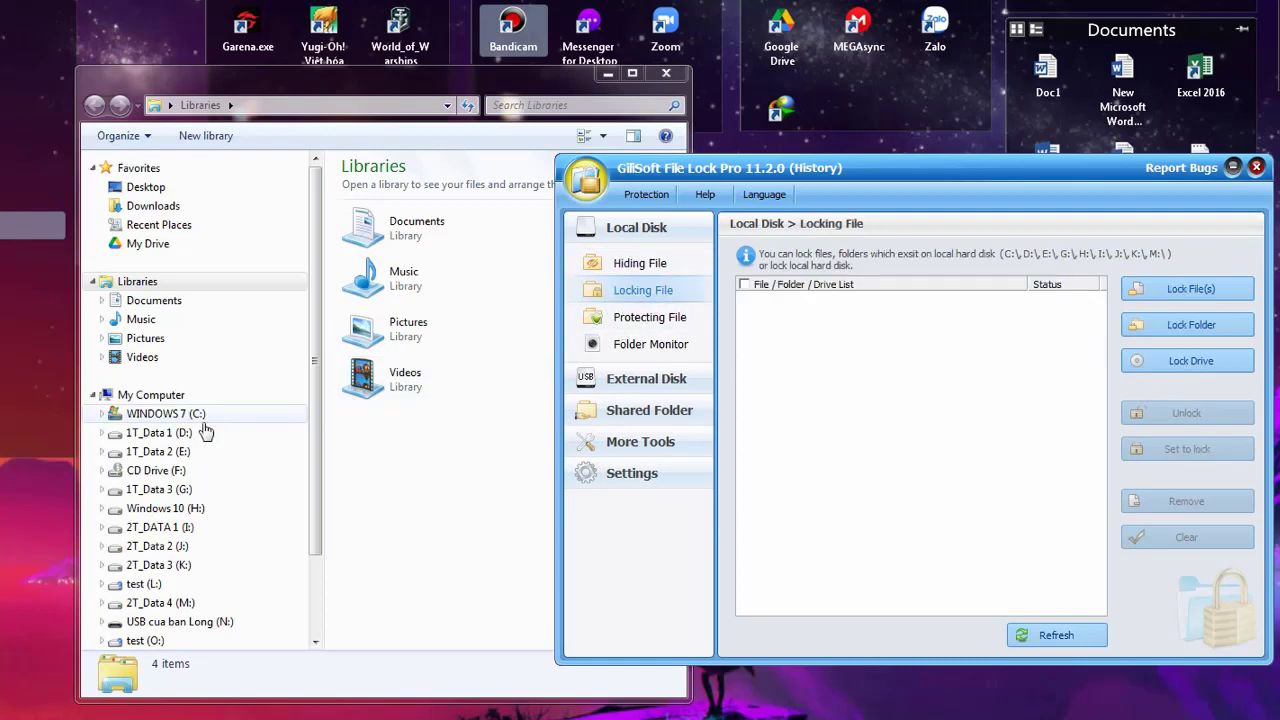
click(165, 432)
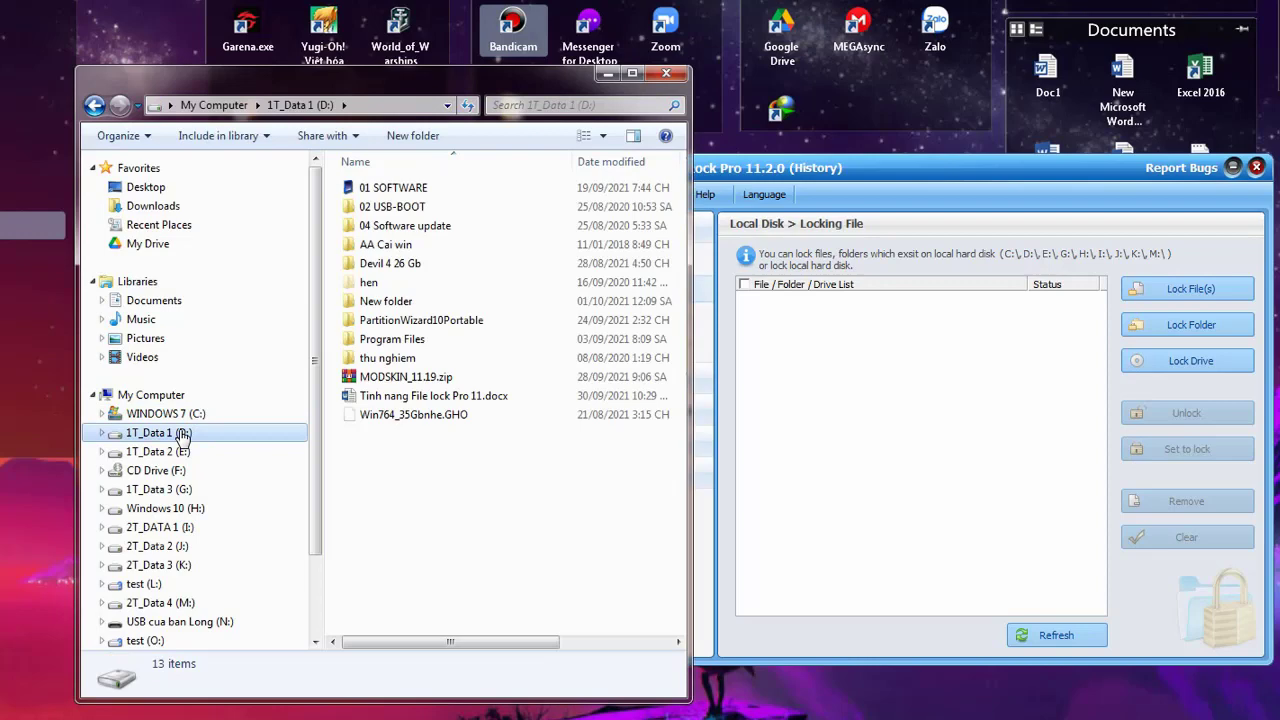
click(158, 489)
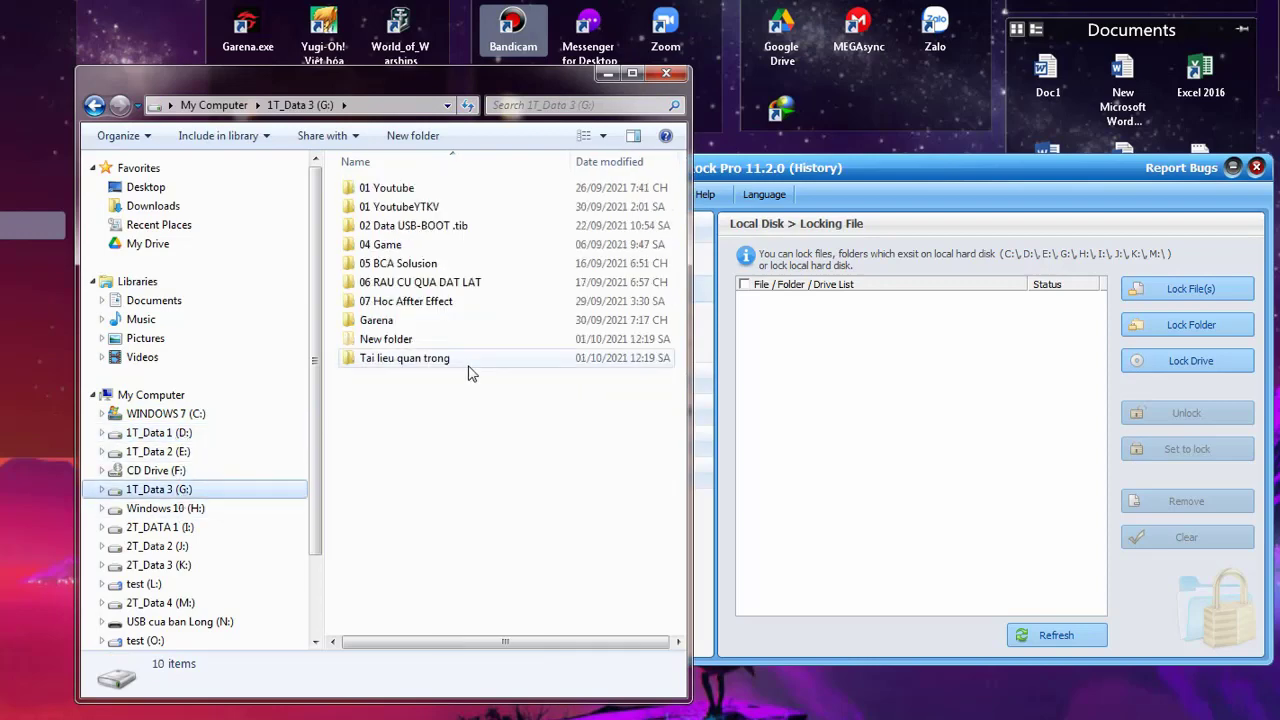
click(900, 167)
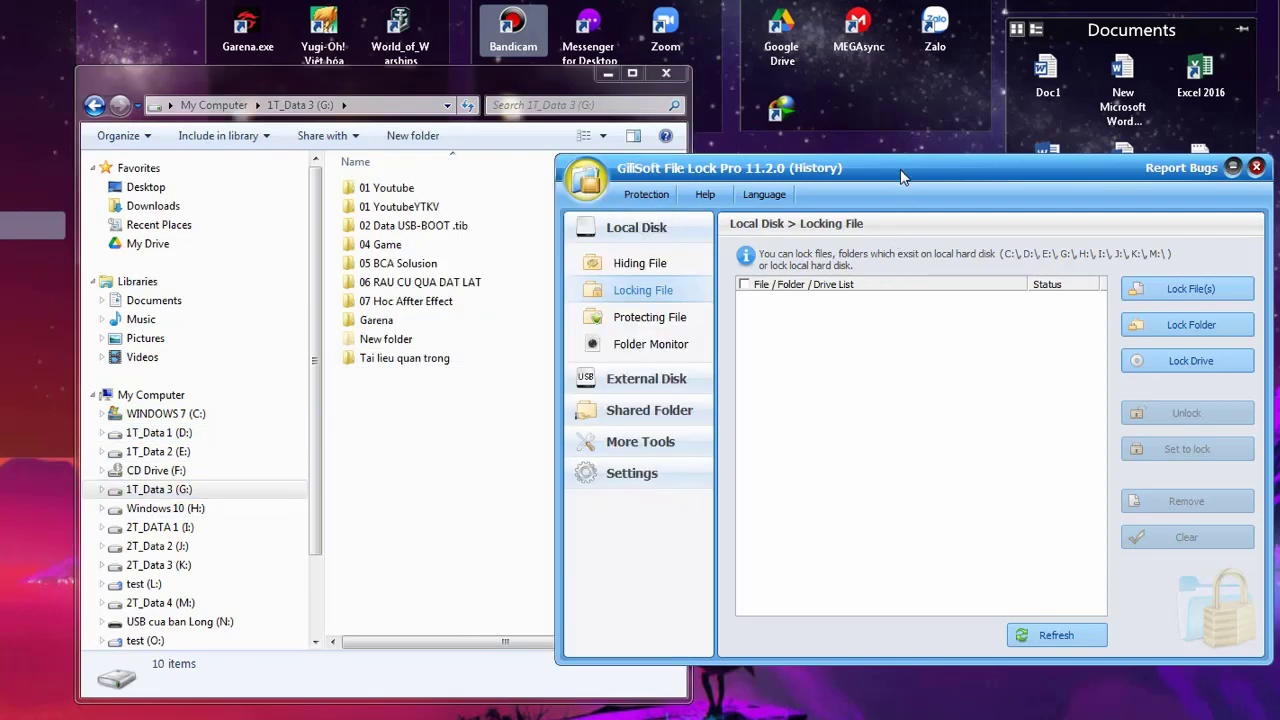
key(F2)
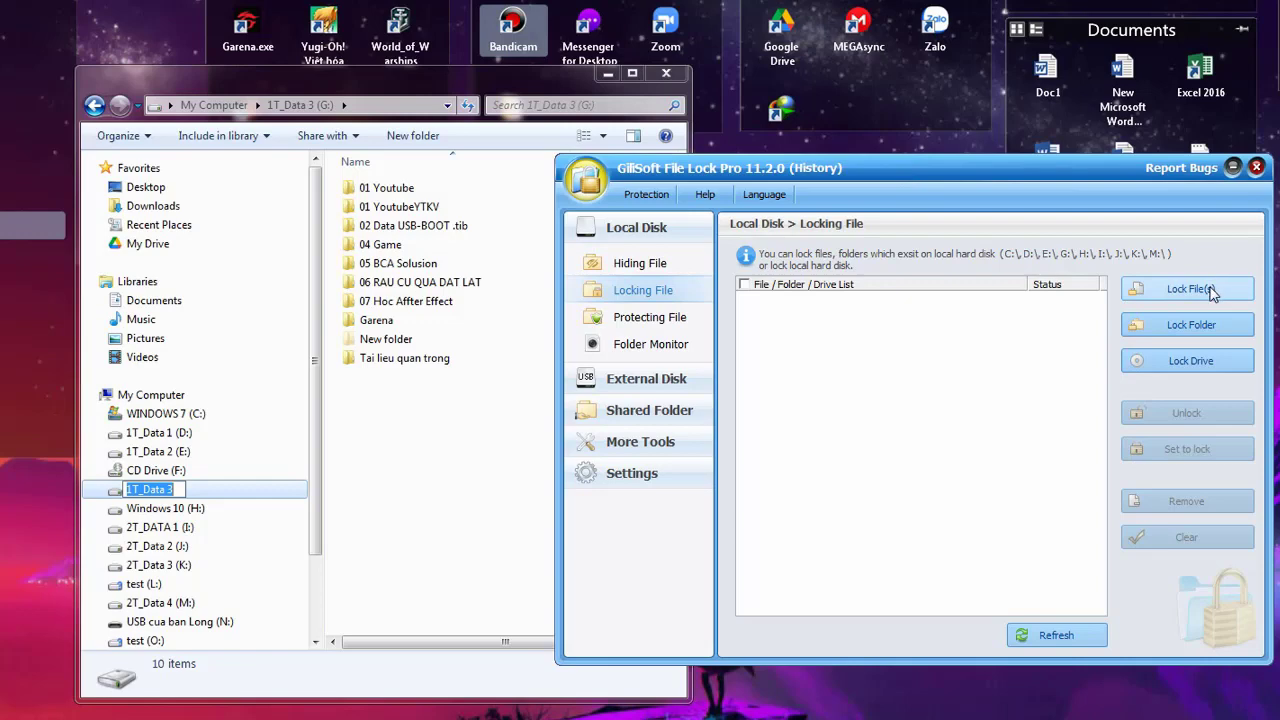
Open G:\Tai lieu quan trong in Explorer and select con meo.txt
click(471, 361)
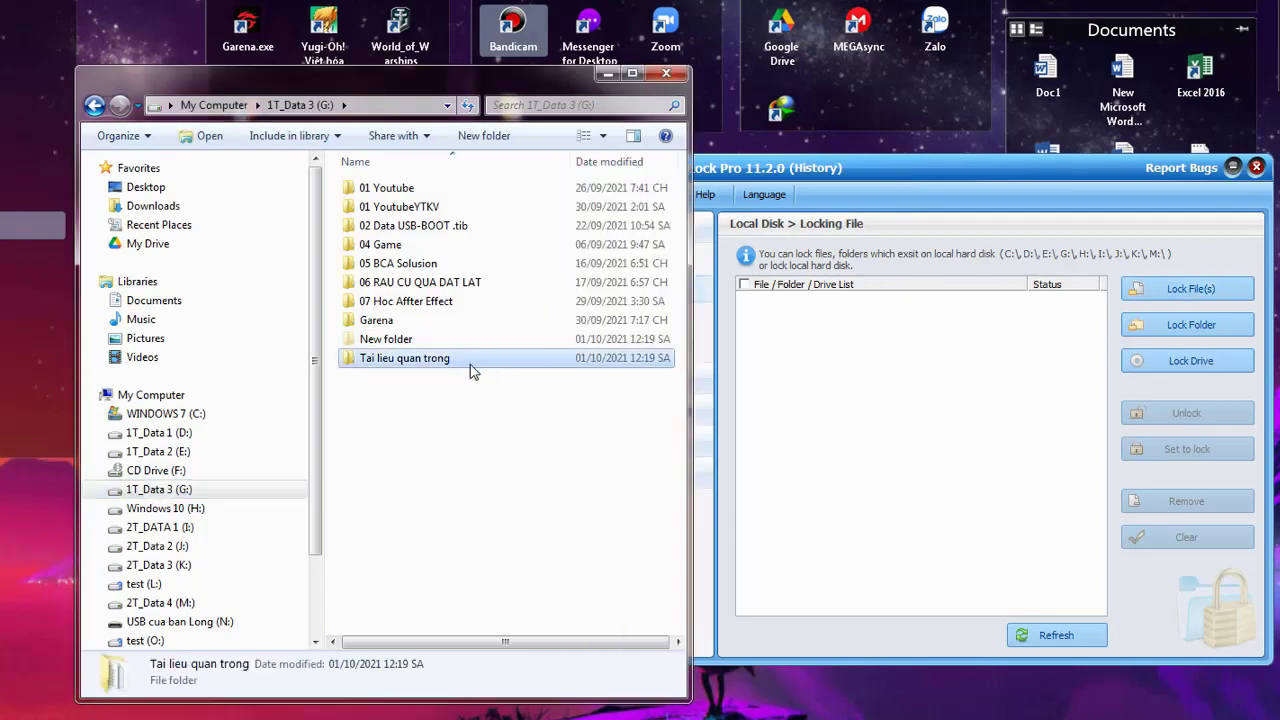
double_click(411, 359)
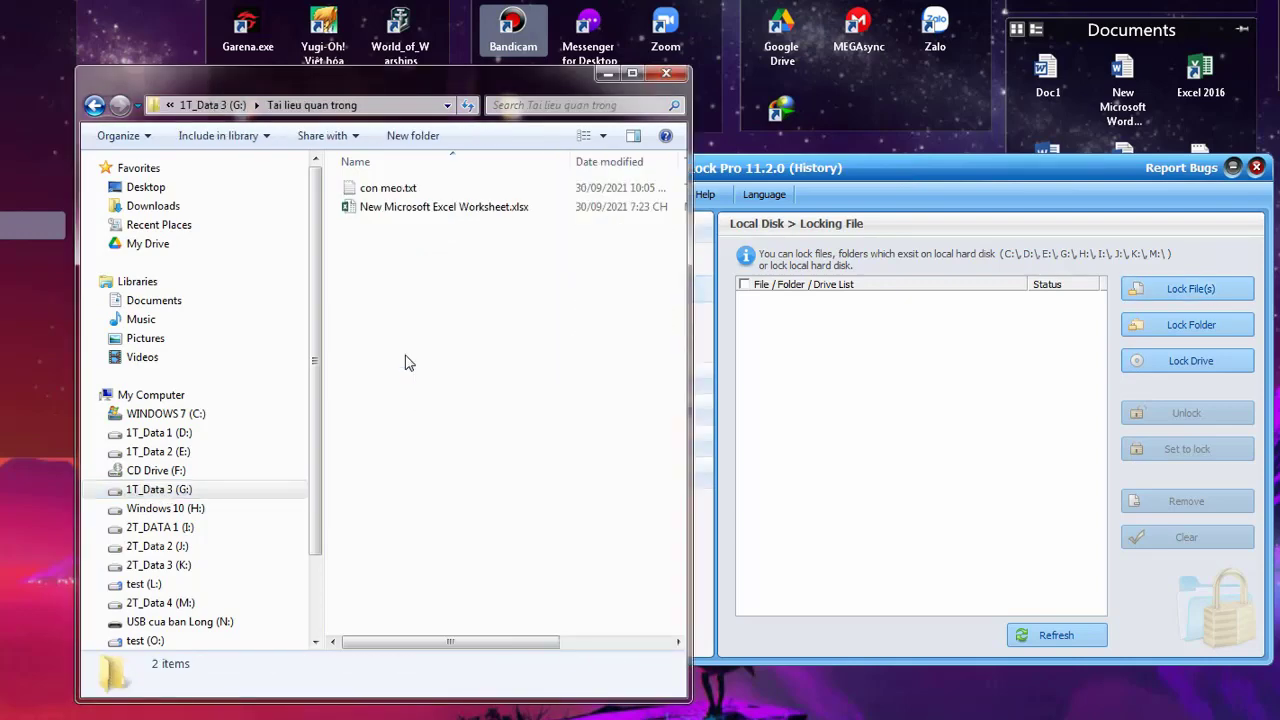
click(386, 188)
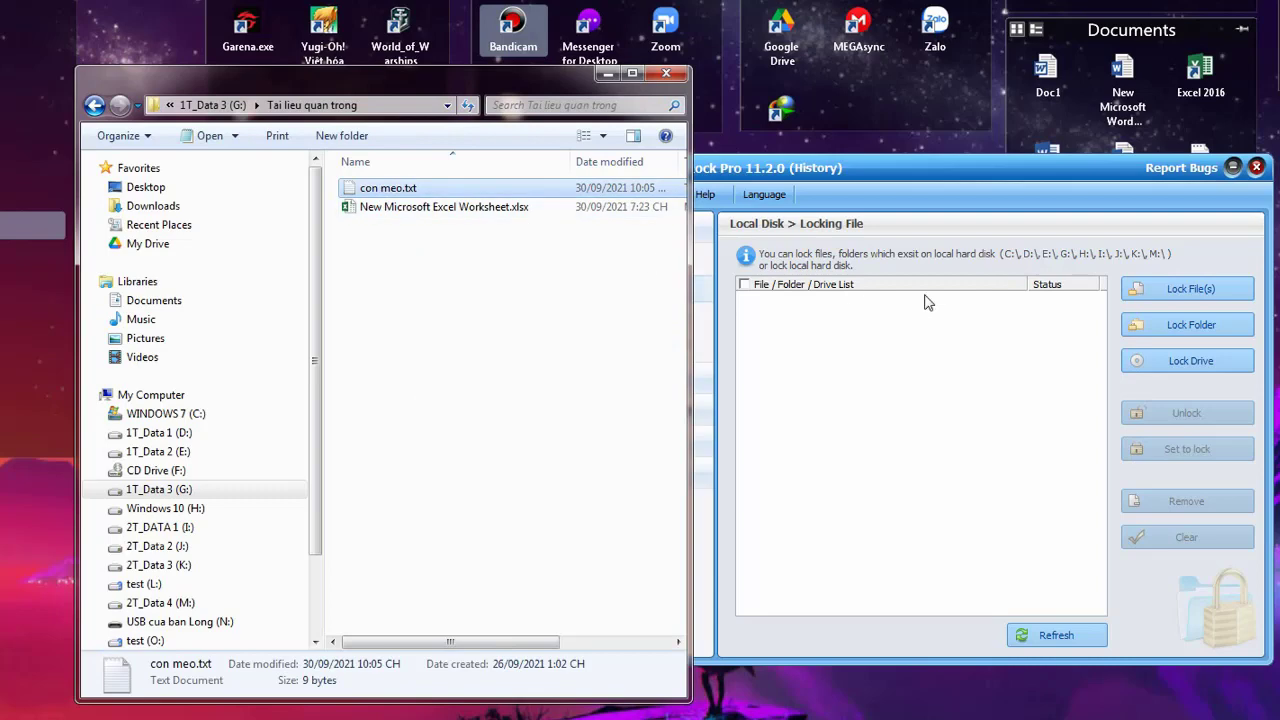
Lock G:\Tai lieu quan trong\con meo.txt by choosing it in the file dialog
click(1198, 300)
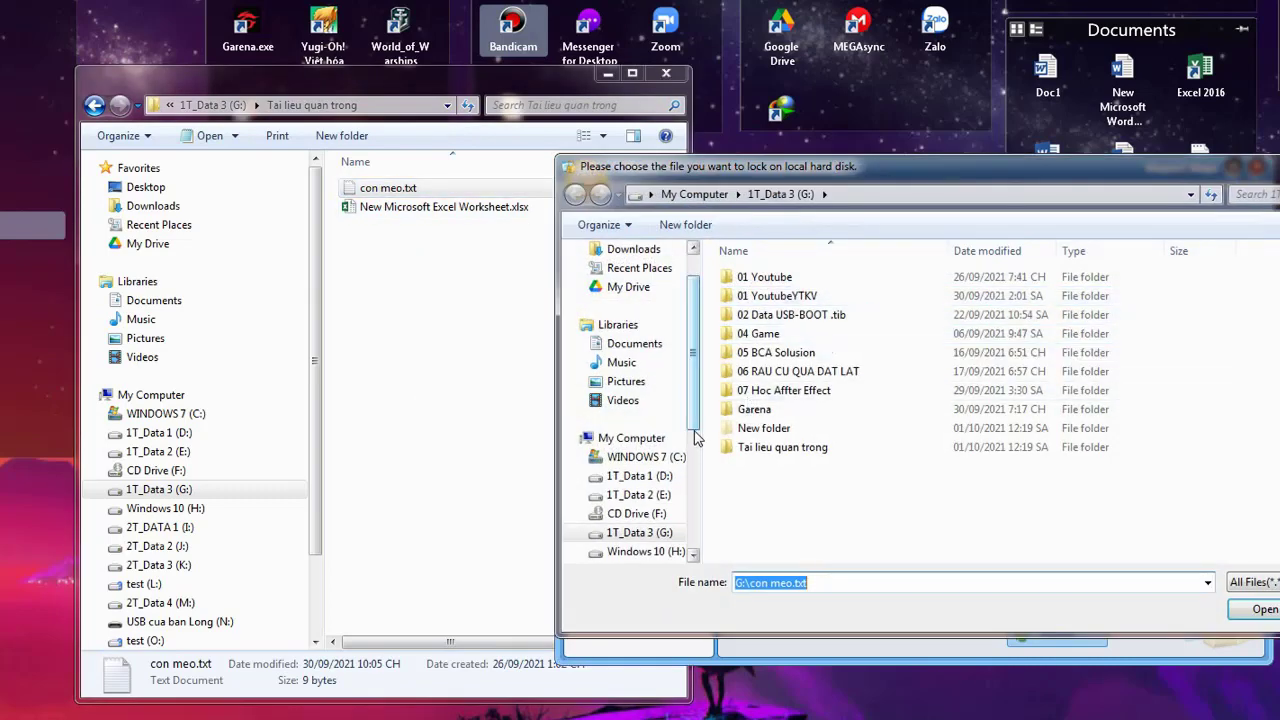
double_click(774, 448)
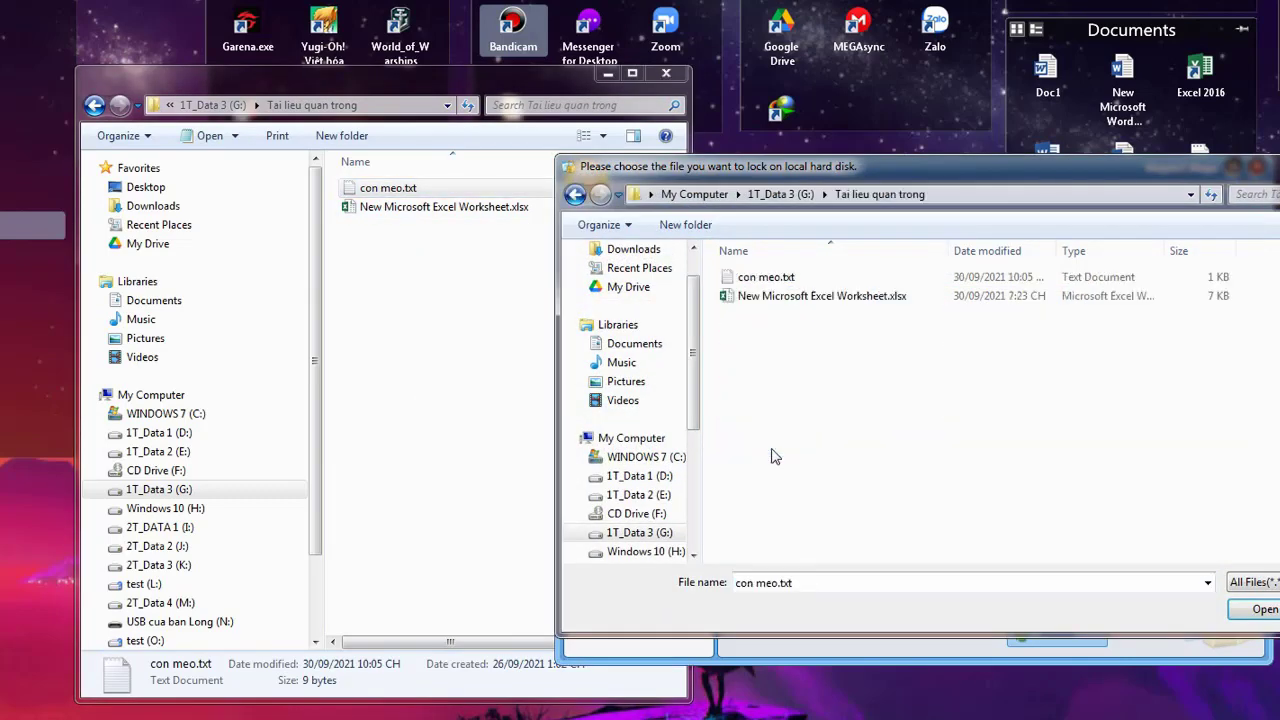
click(770, 280)
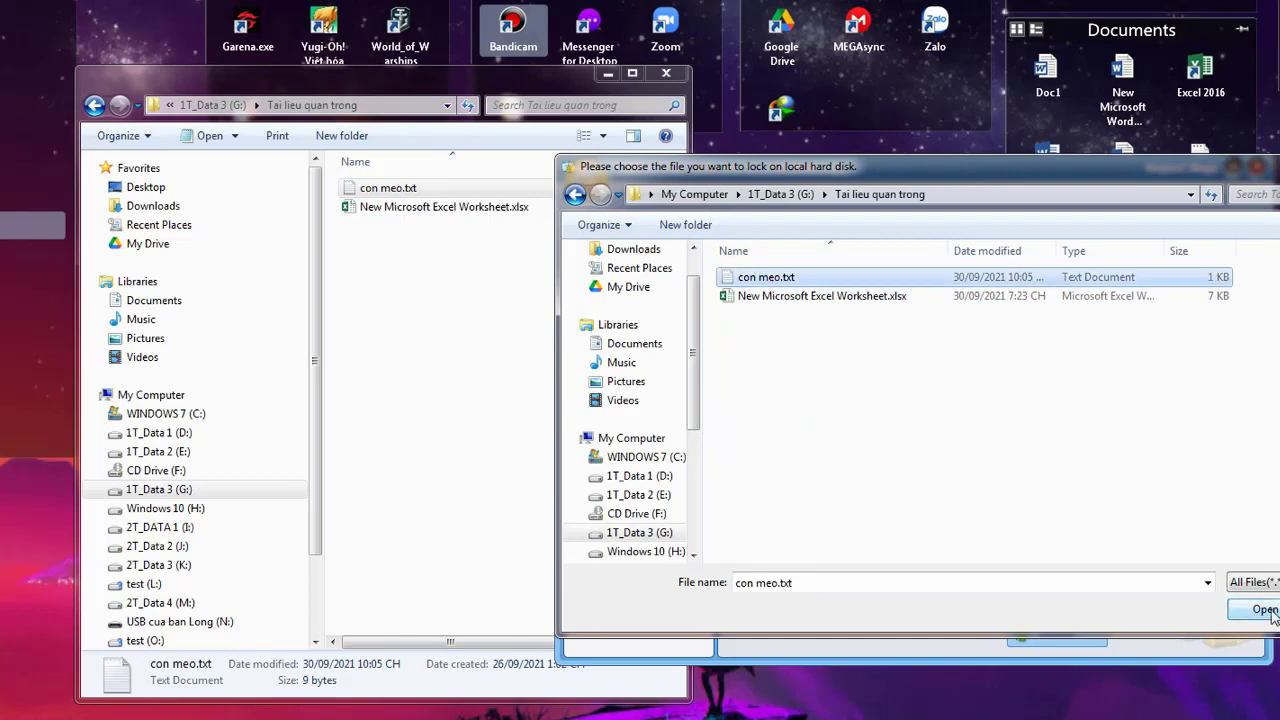
click(1264, 610)
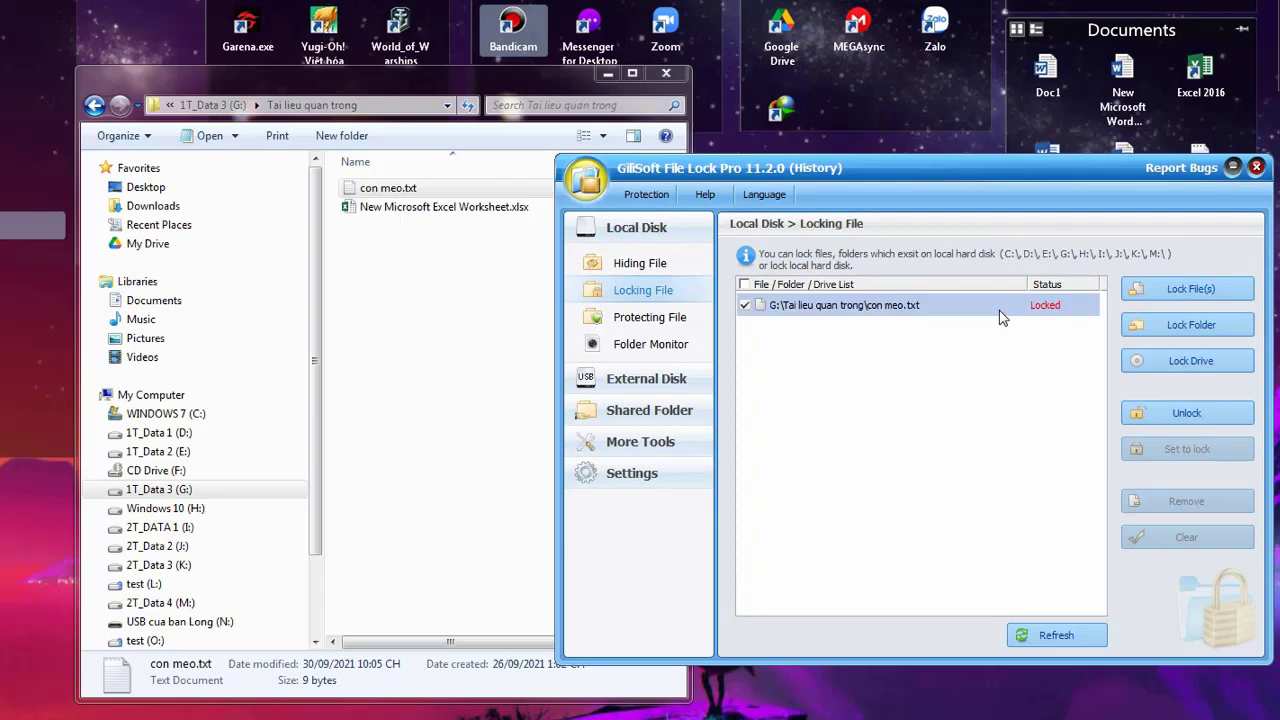
click(449, 306)
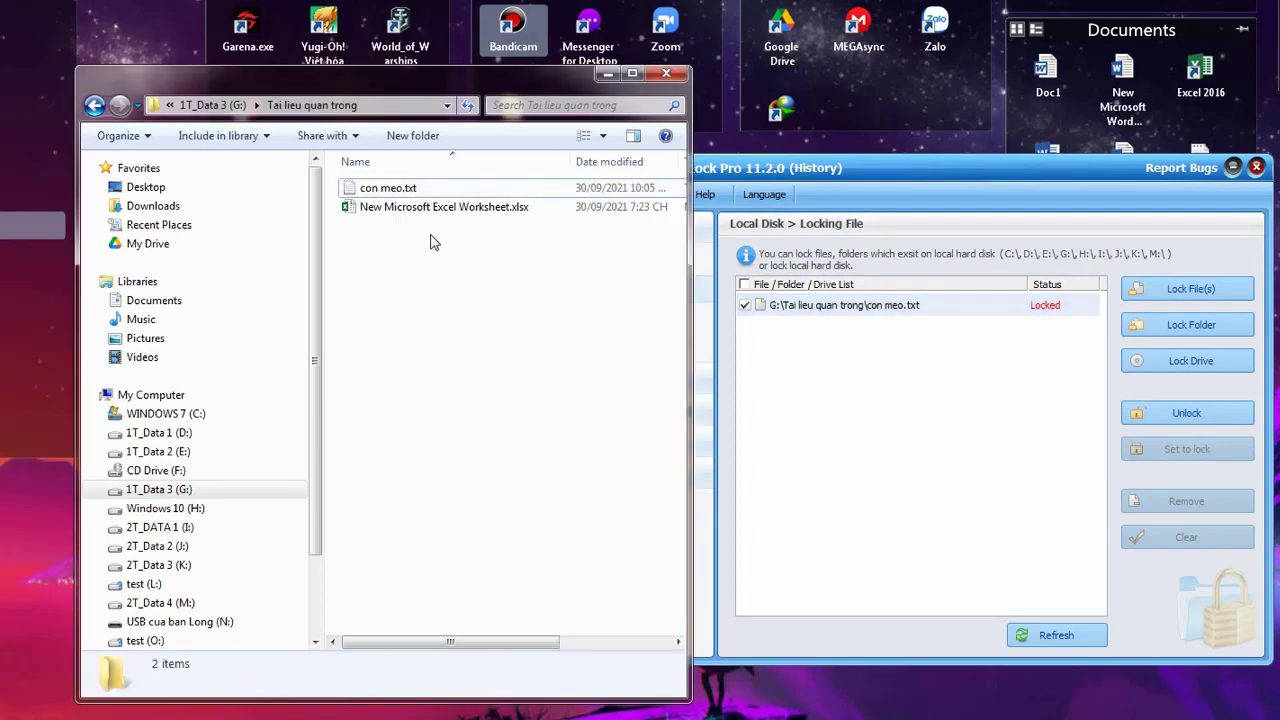
click(409, 189)
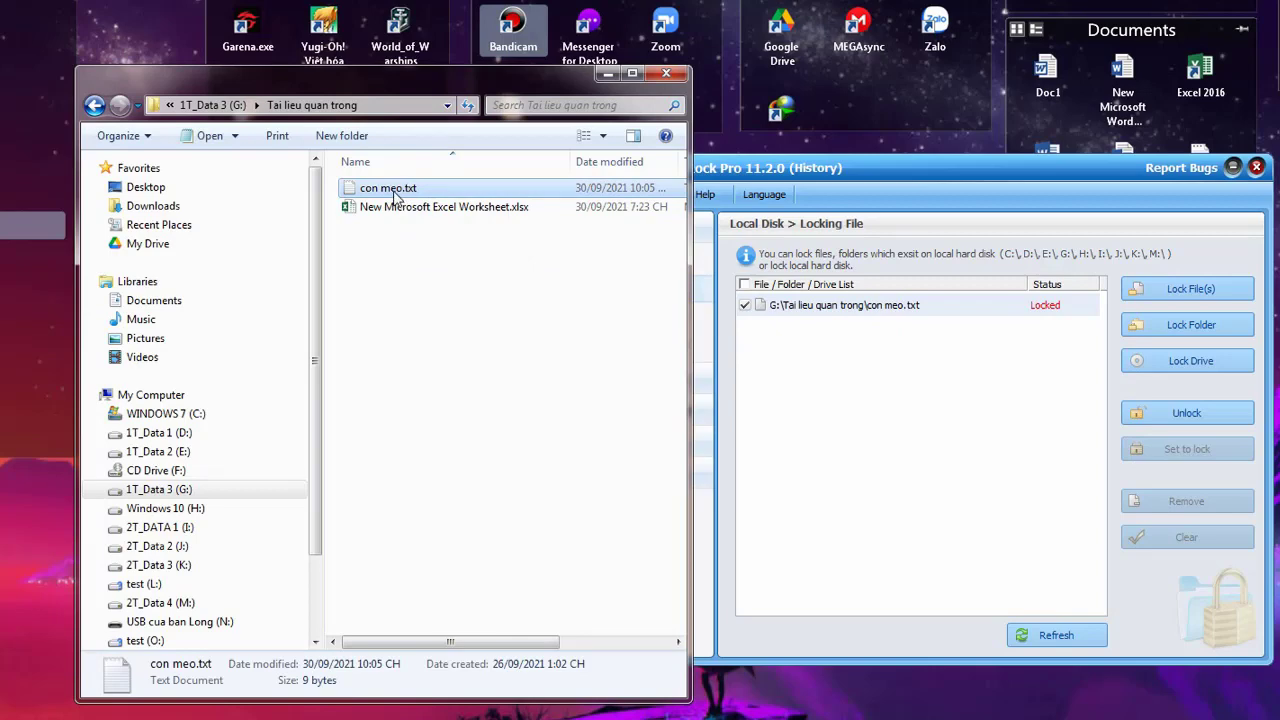
double_click(395, 197)
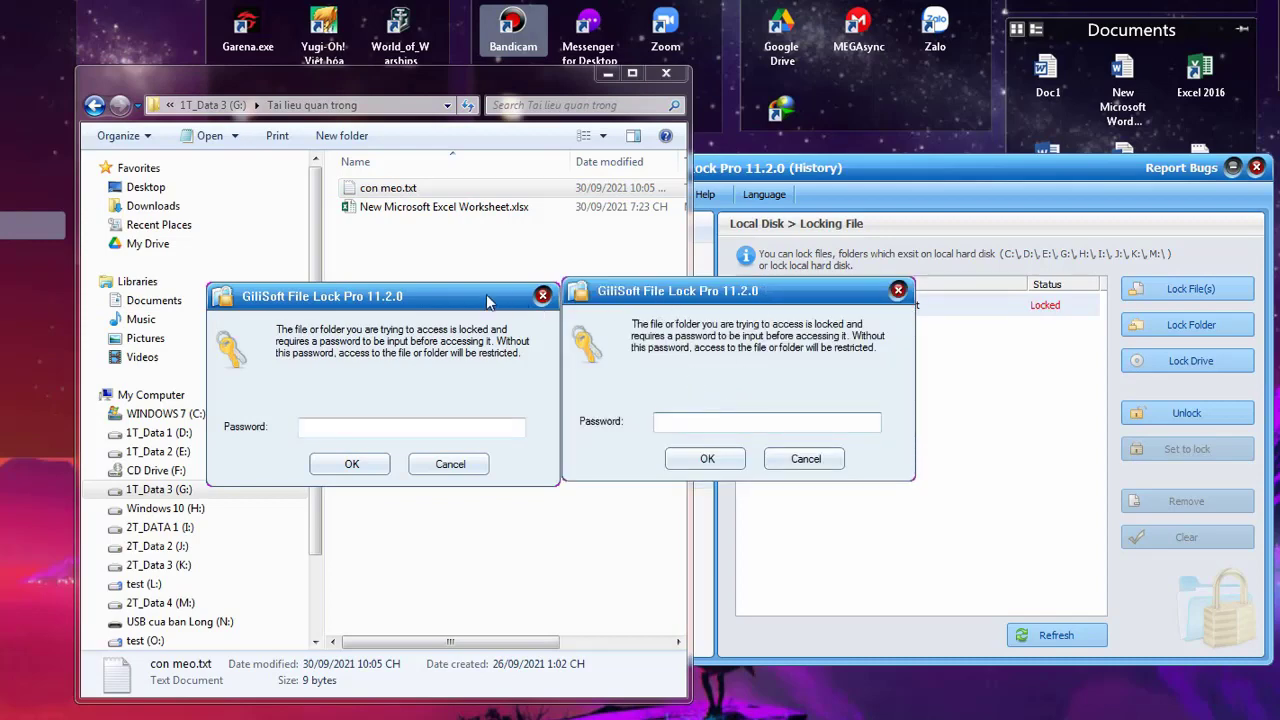
click(806, 459)
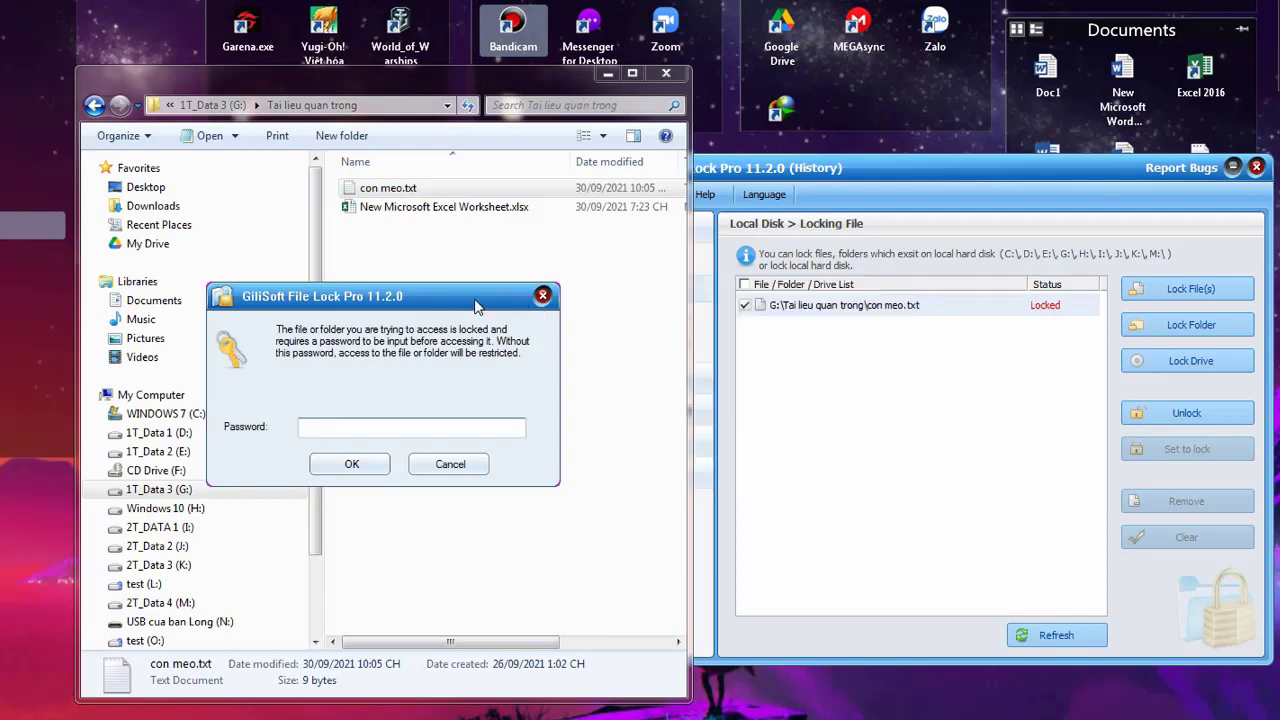
text(*******)
click(760, 486)
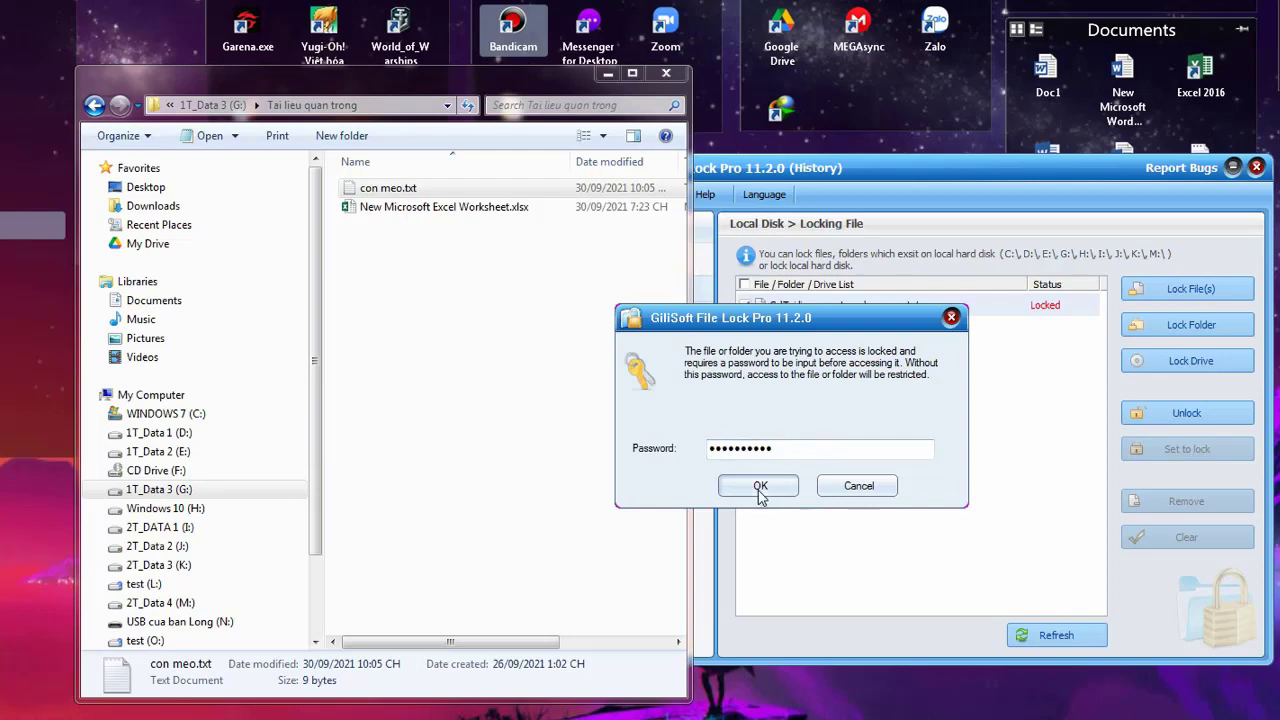
click(760, 486)
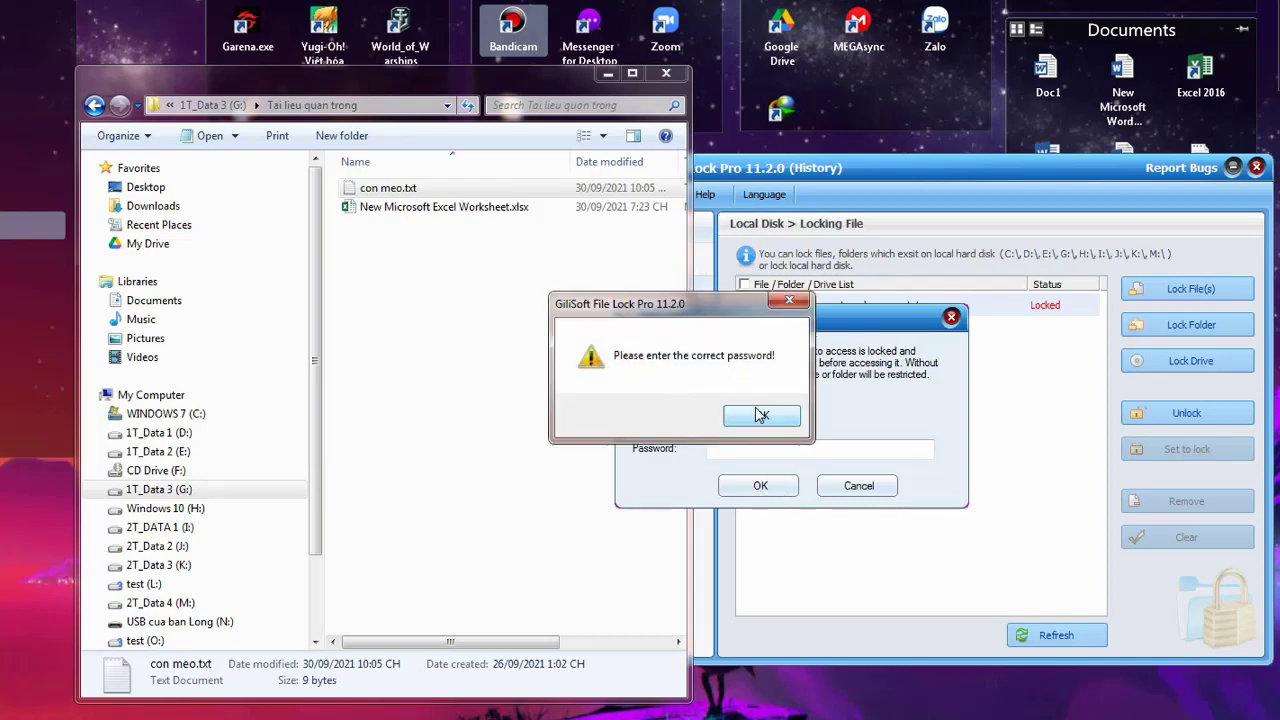
click(762, 415)
click(860, 487)
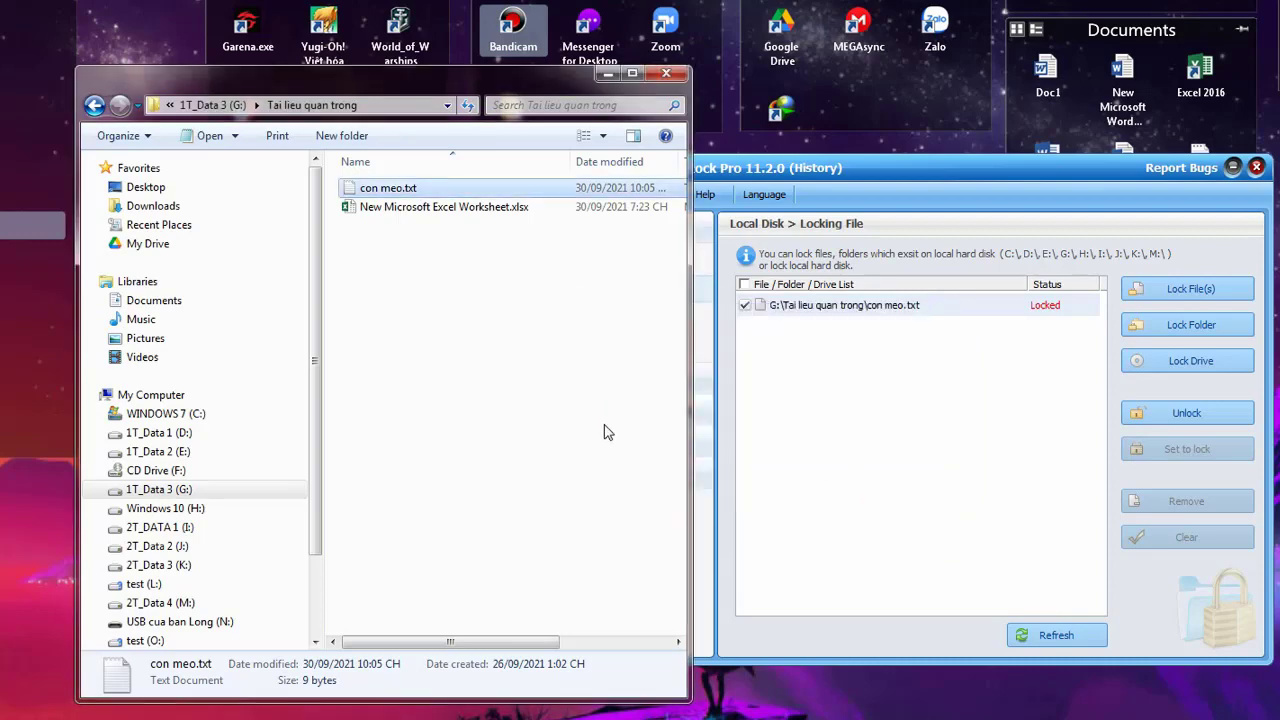
click(601, 424)
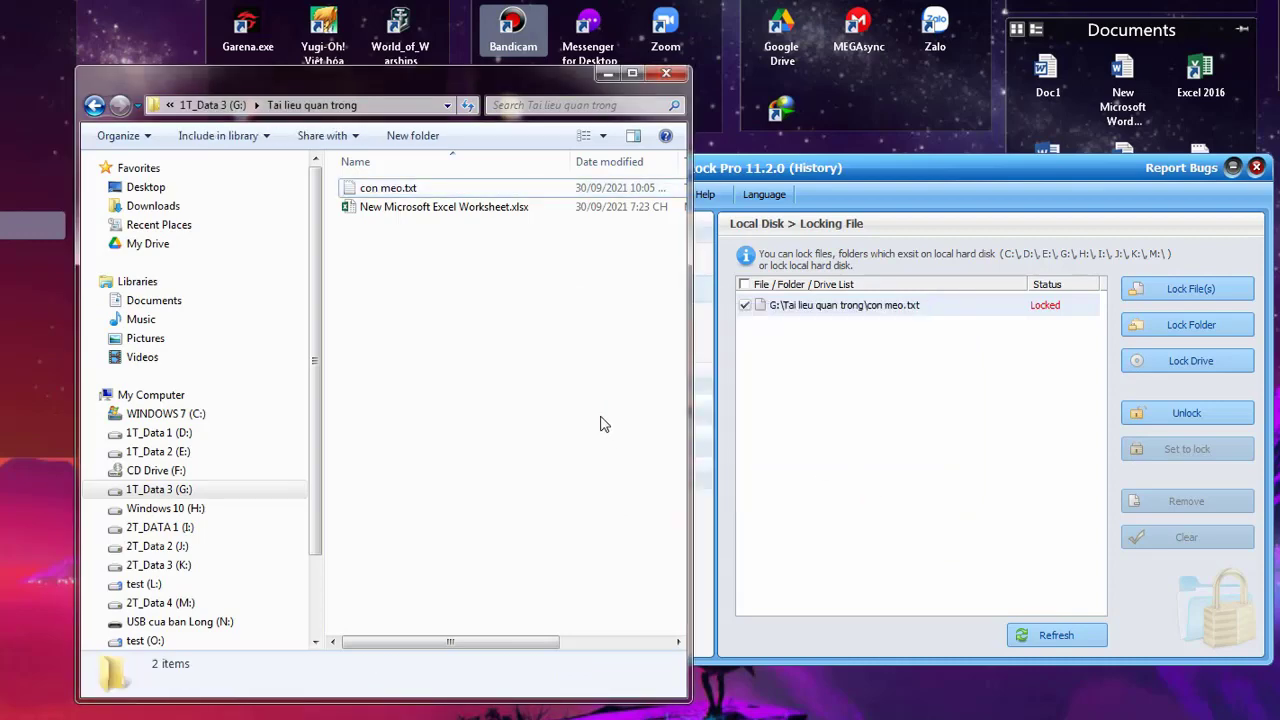
click(449, 190)
click(410, 206)
click(400, 190)
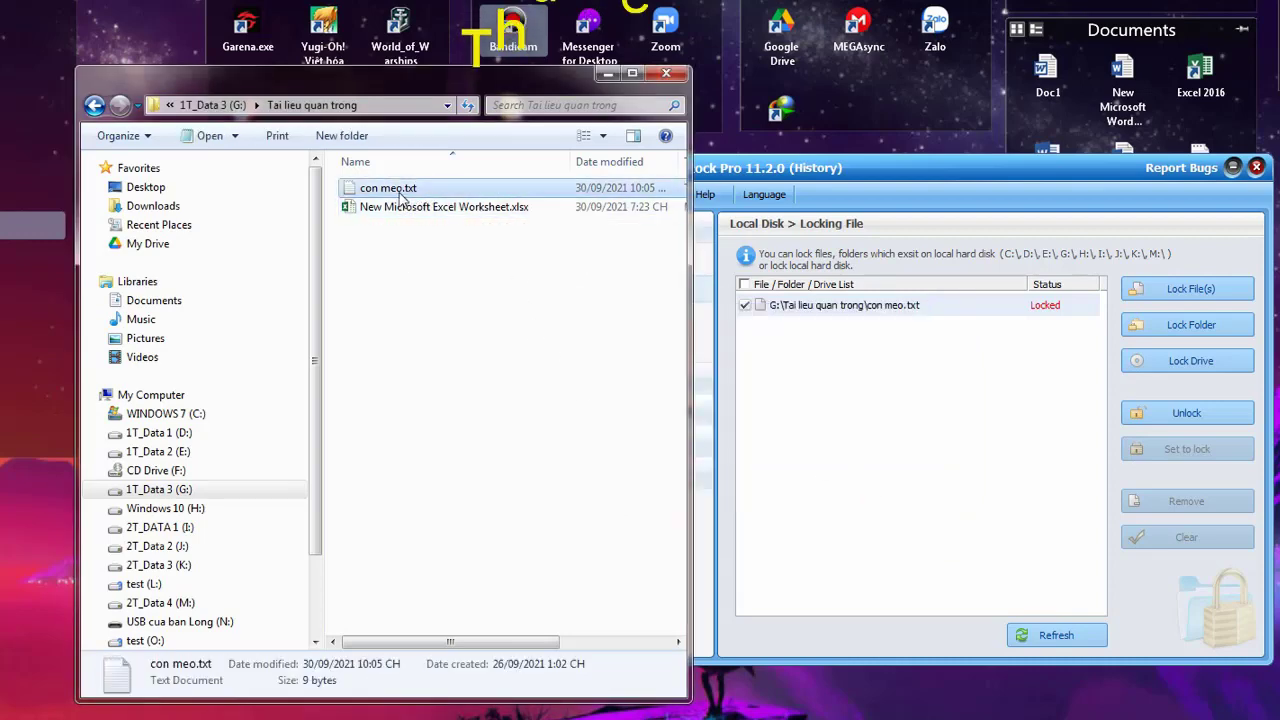
key(Delete)
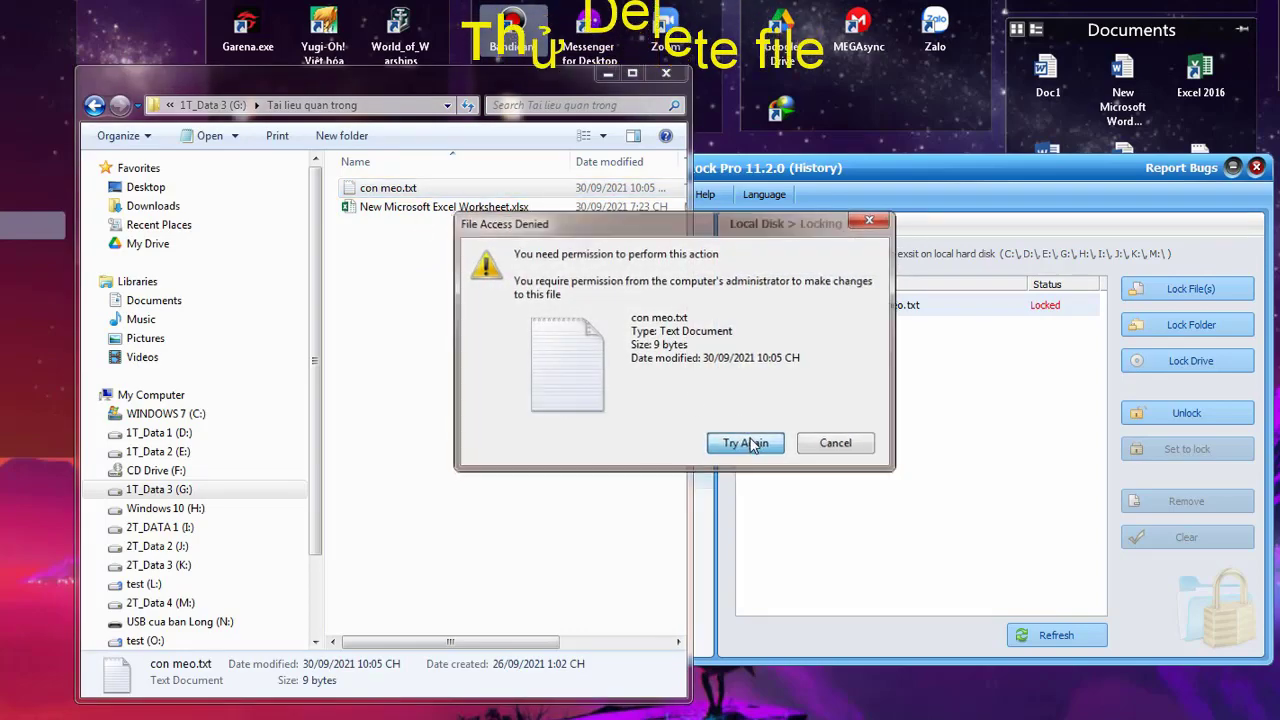
click(750, 445)
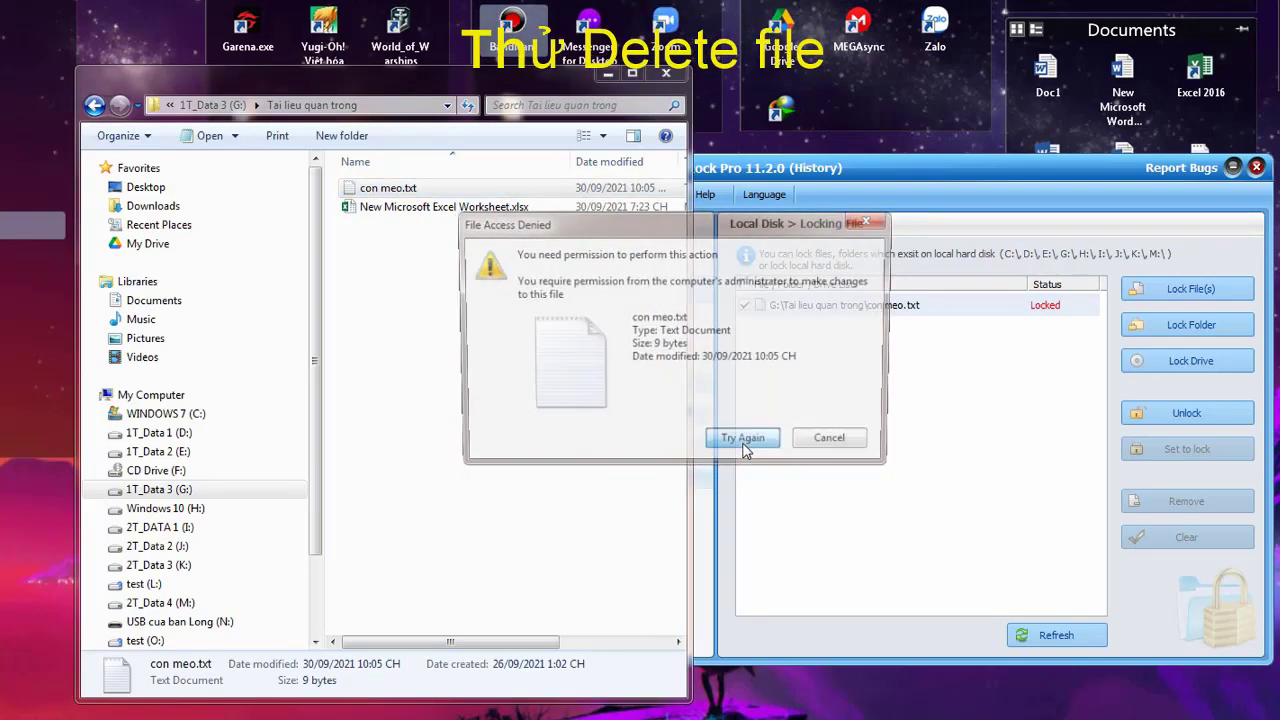
click(746, 443)
click(830, 444)
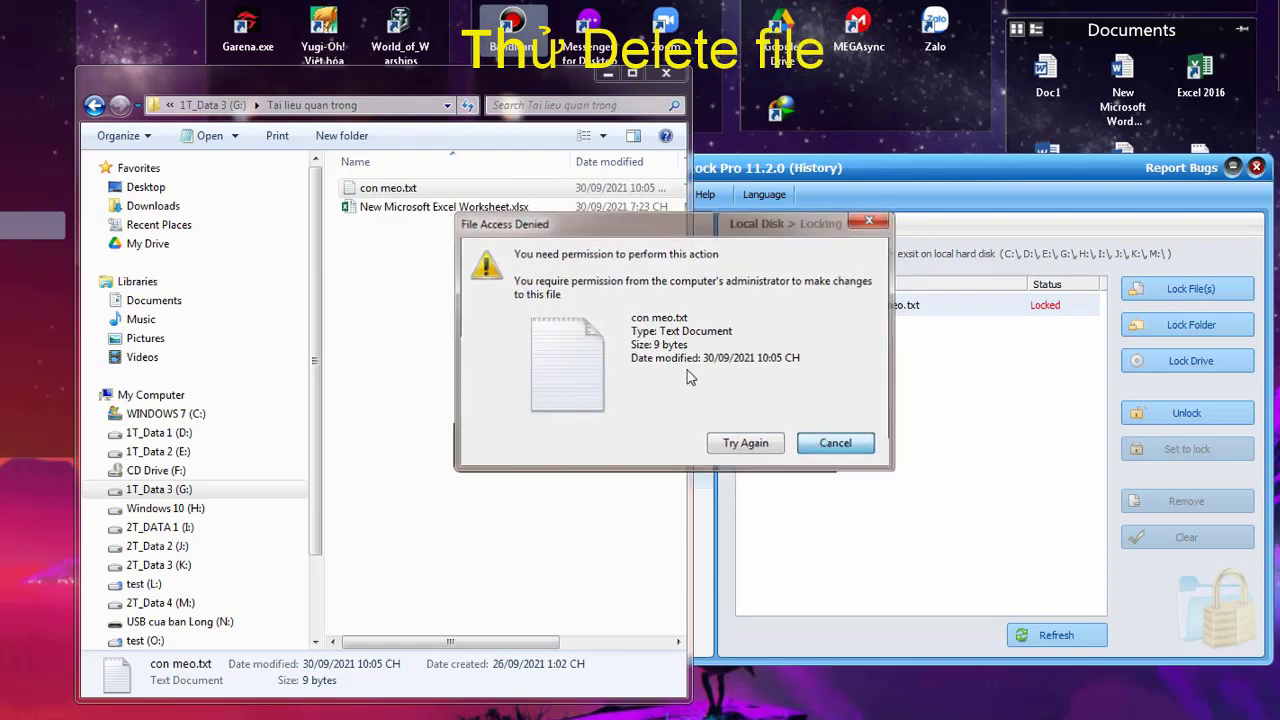
click(410, 206)
click(403, 189)
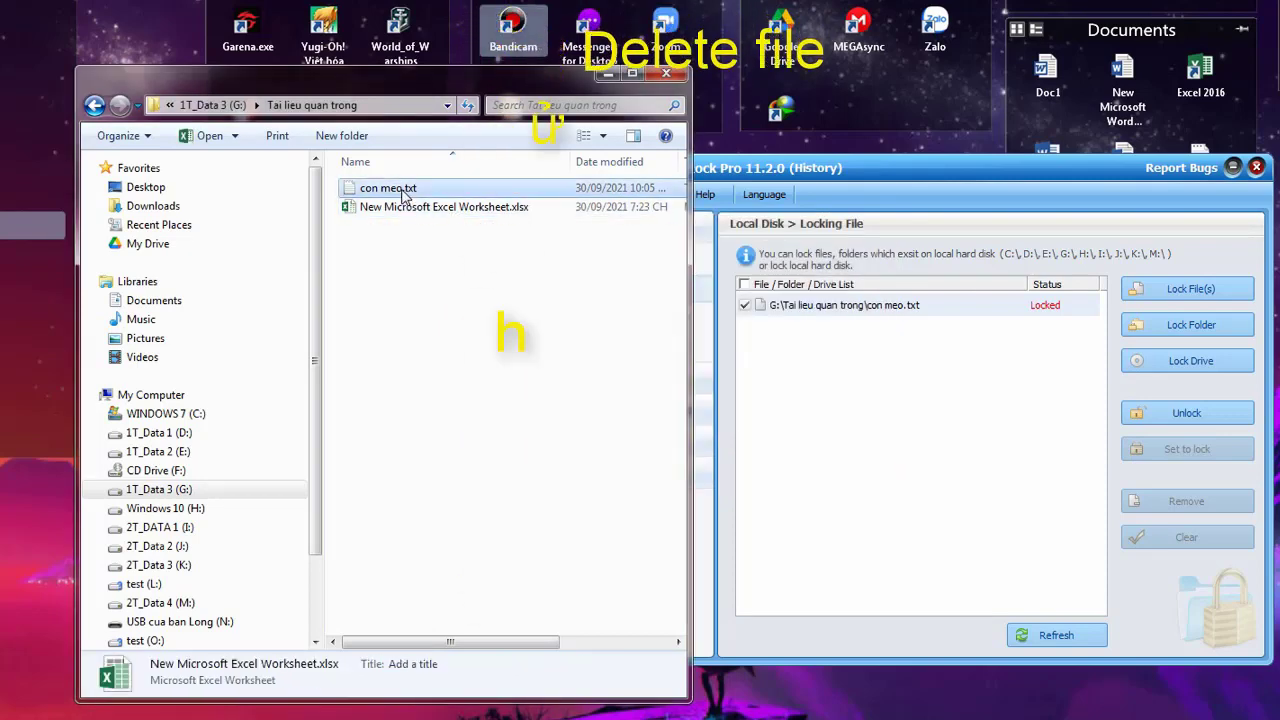
key(Delete)
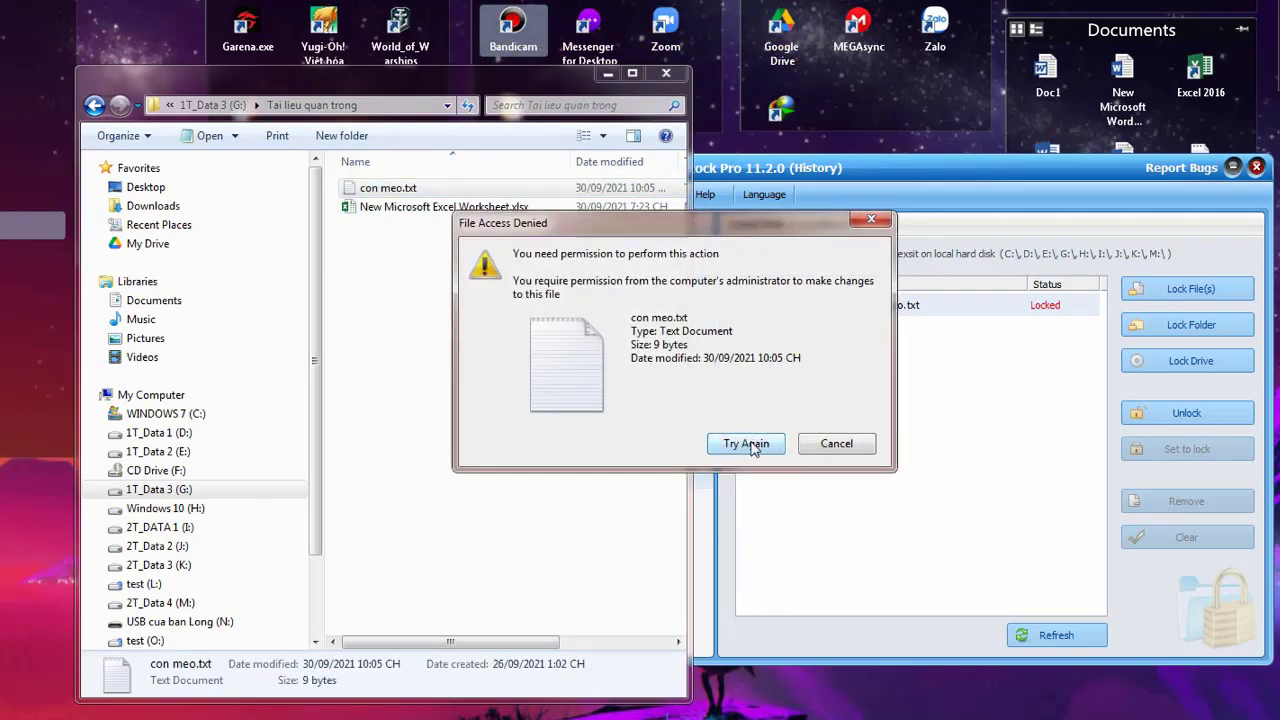
click(751, 444)
click(748, 446)
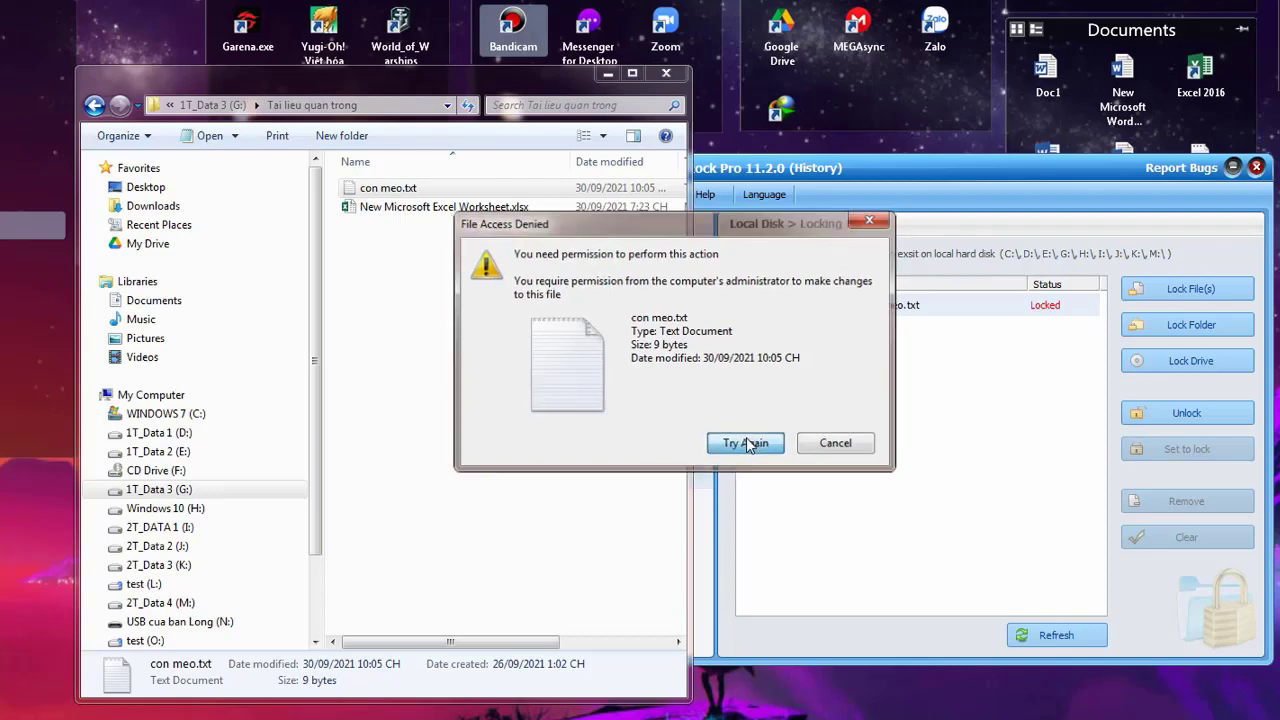
click(834, 447)
click(835, 447)
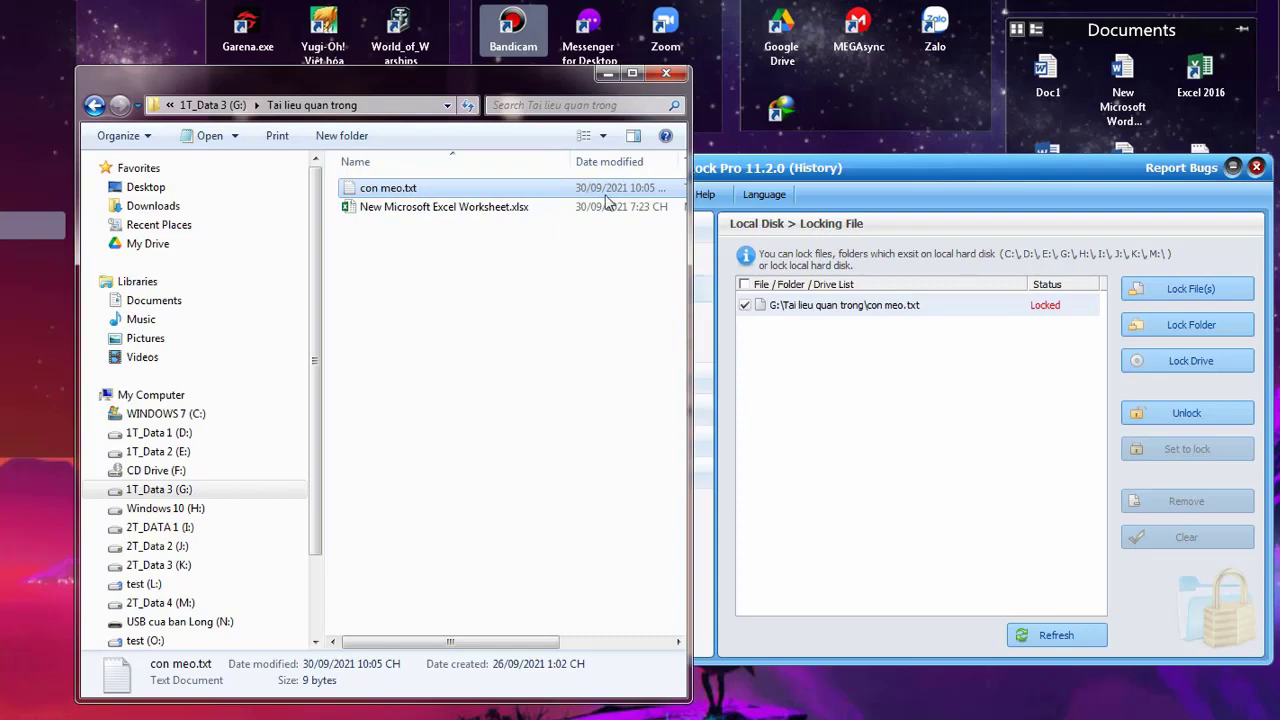
Close the update log window and unlock con meo.txt
click(805, 170)
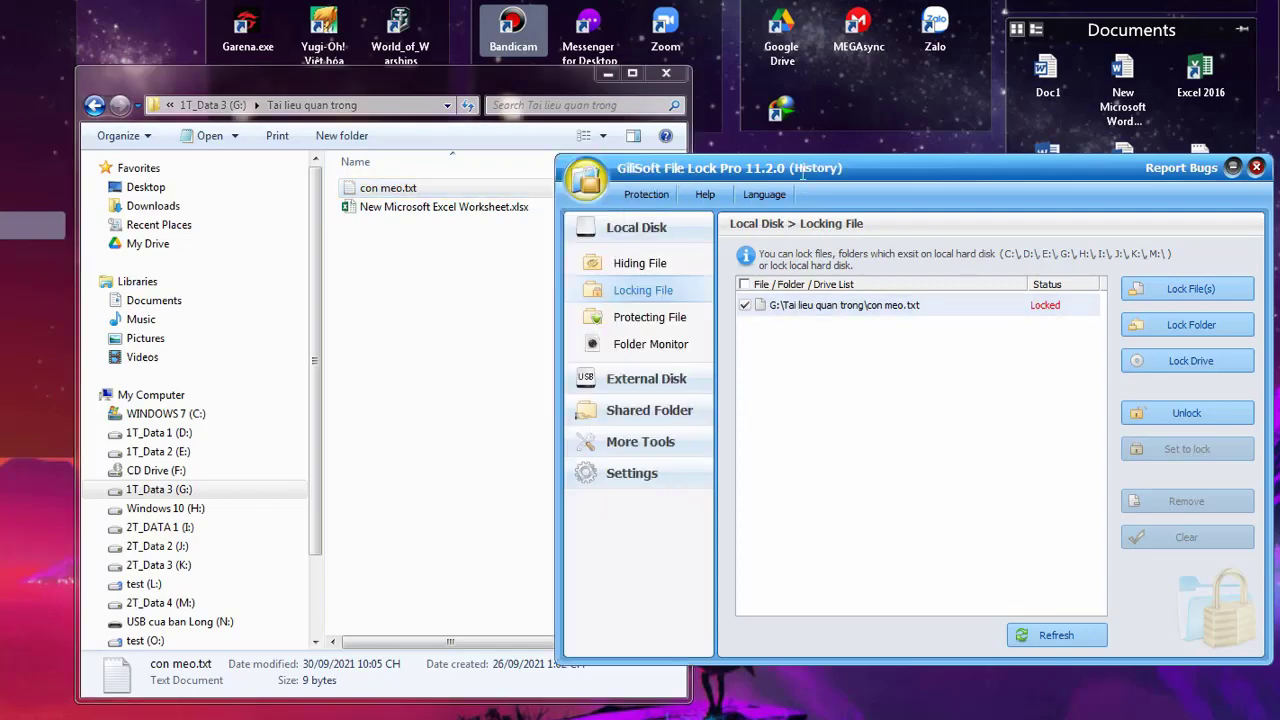
key(alt+F4)
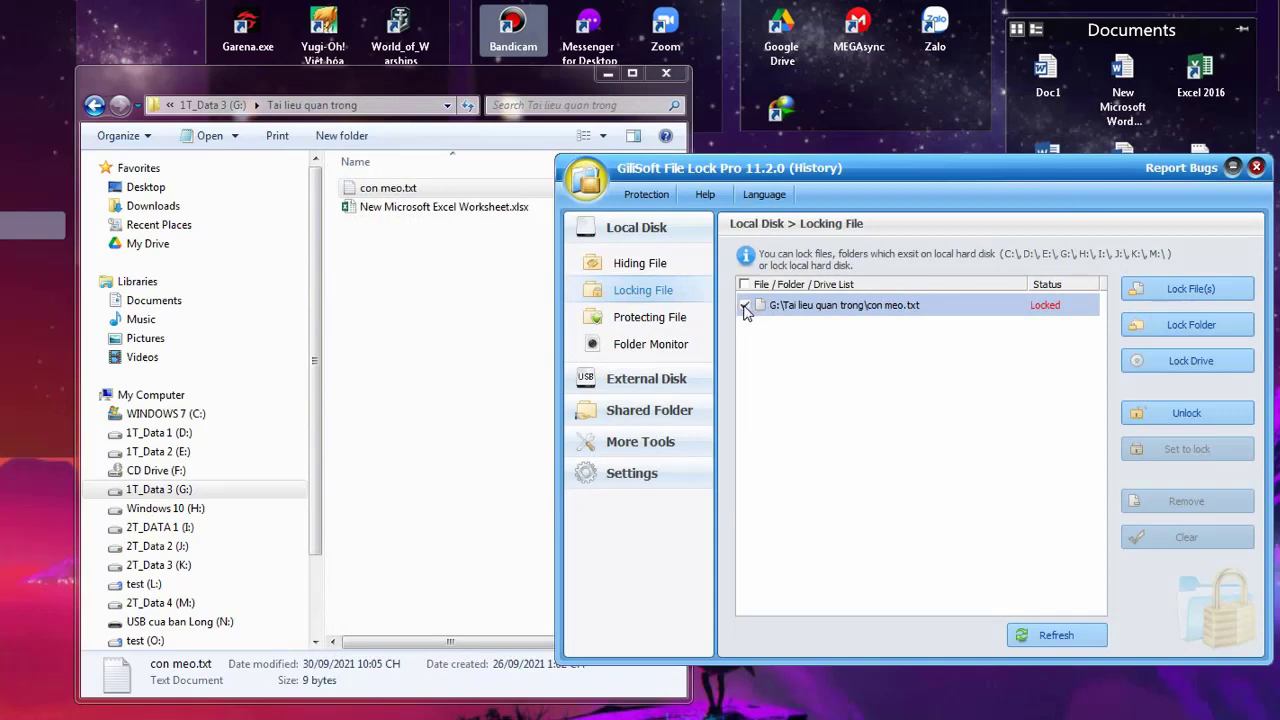
click(1190, 414)
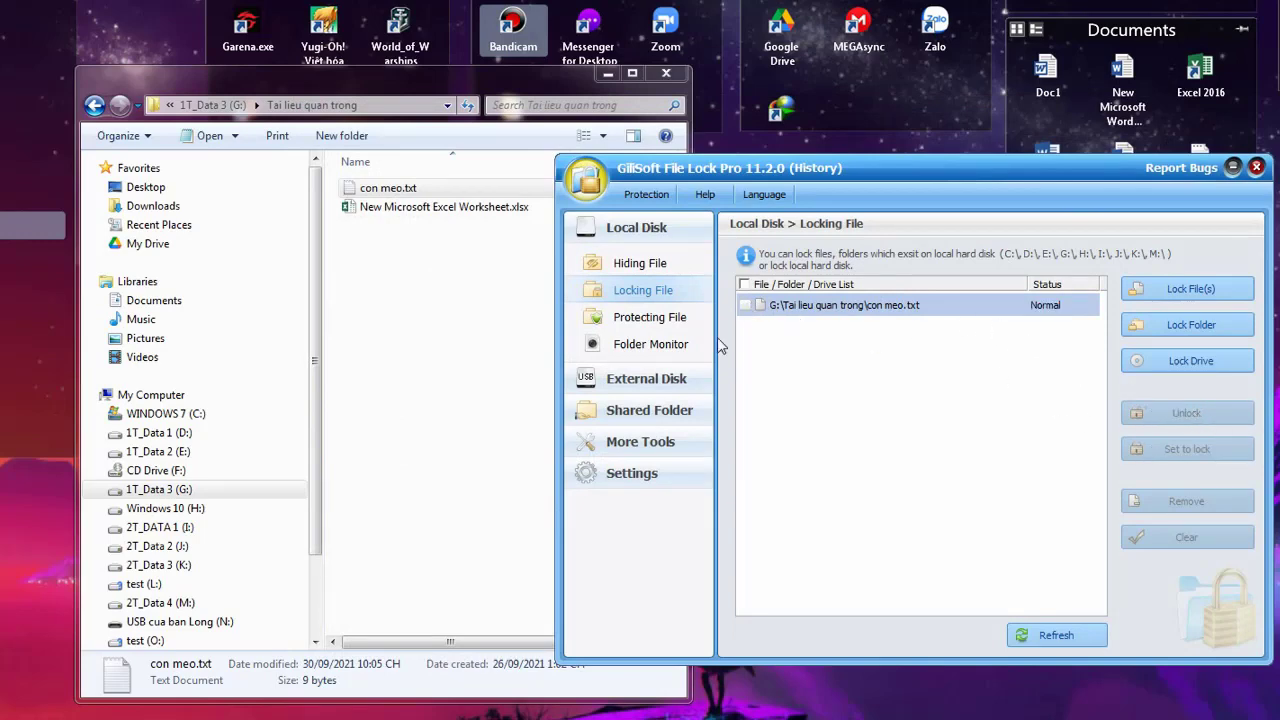
Open con meo.txt in Notepad to confirm it reads 'Con meo', then close it
double_click(390, 188)
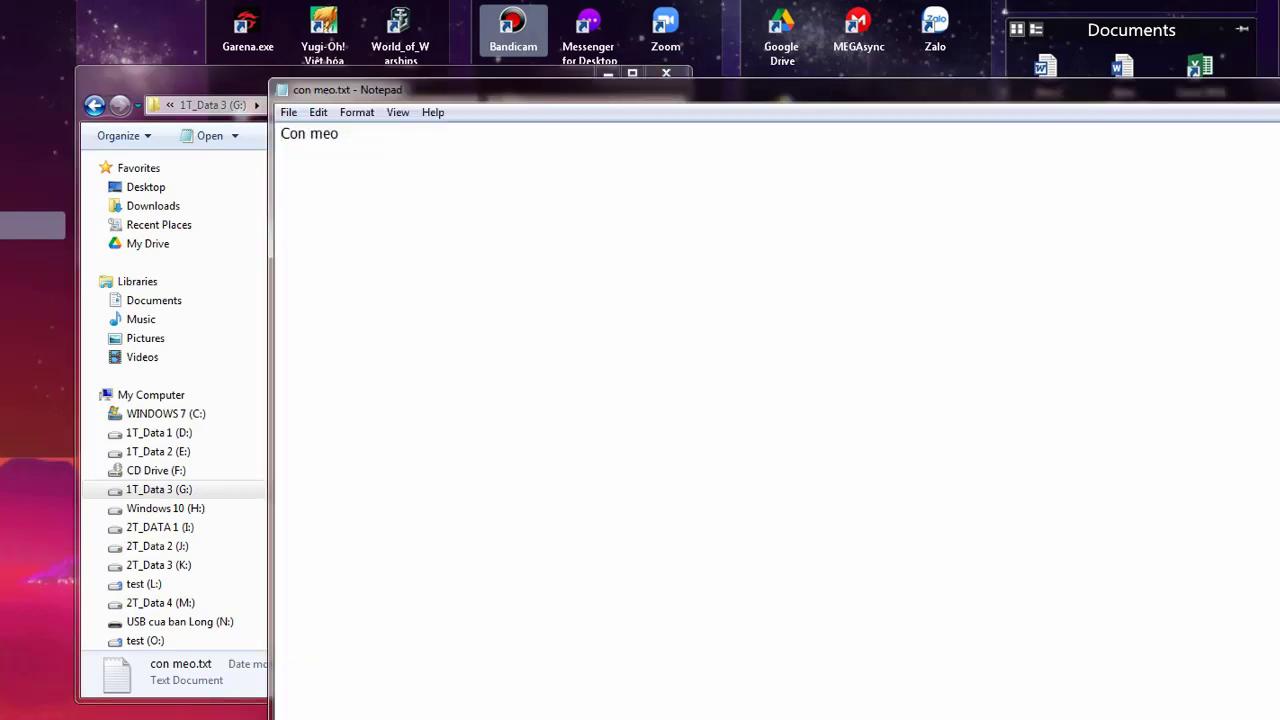
key(alt+F4)
click(840, 346)
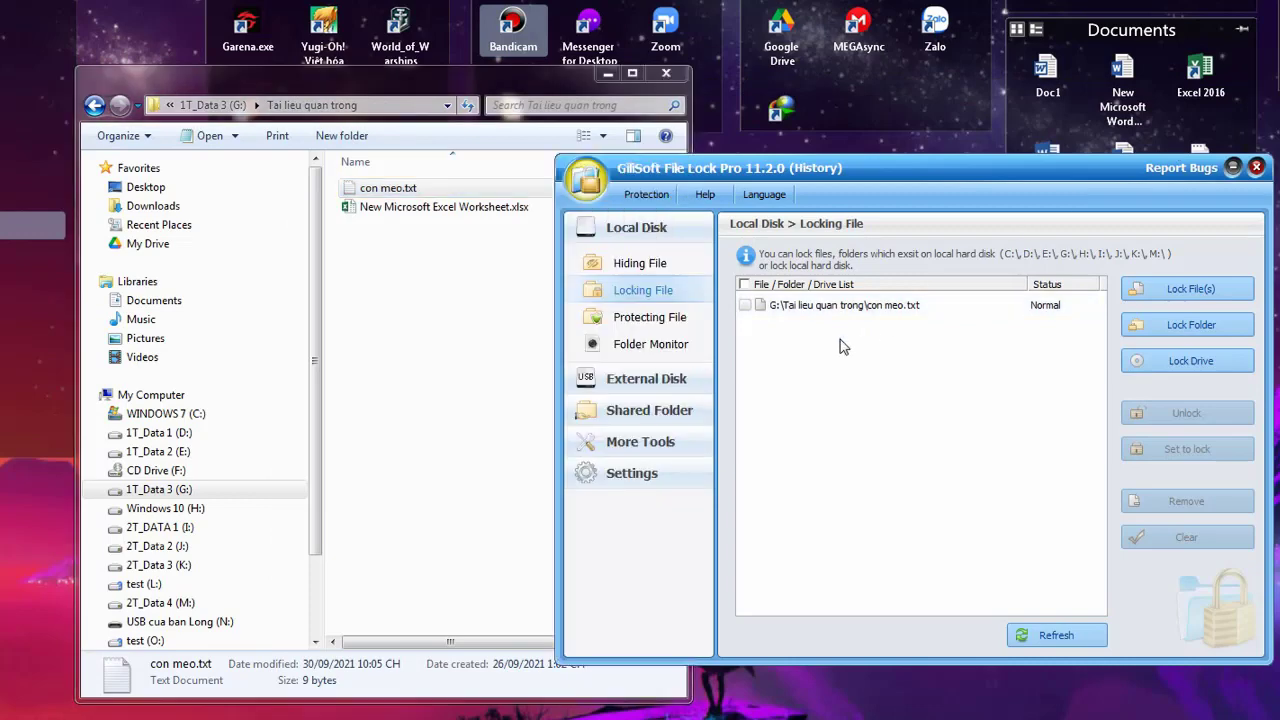
Lock the whole G:\Tai lieu quan trong folder through Lock Folder
click(1157, 332)
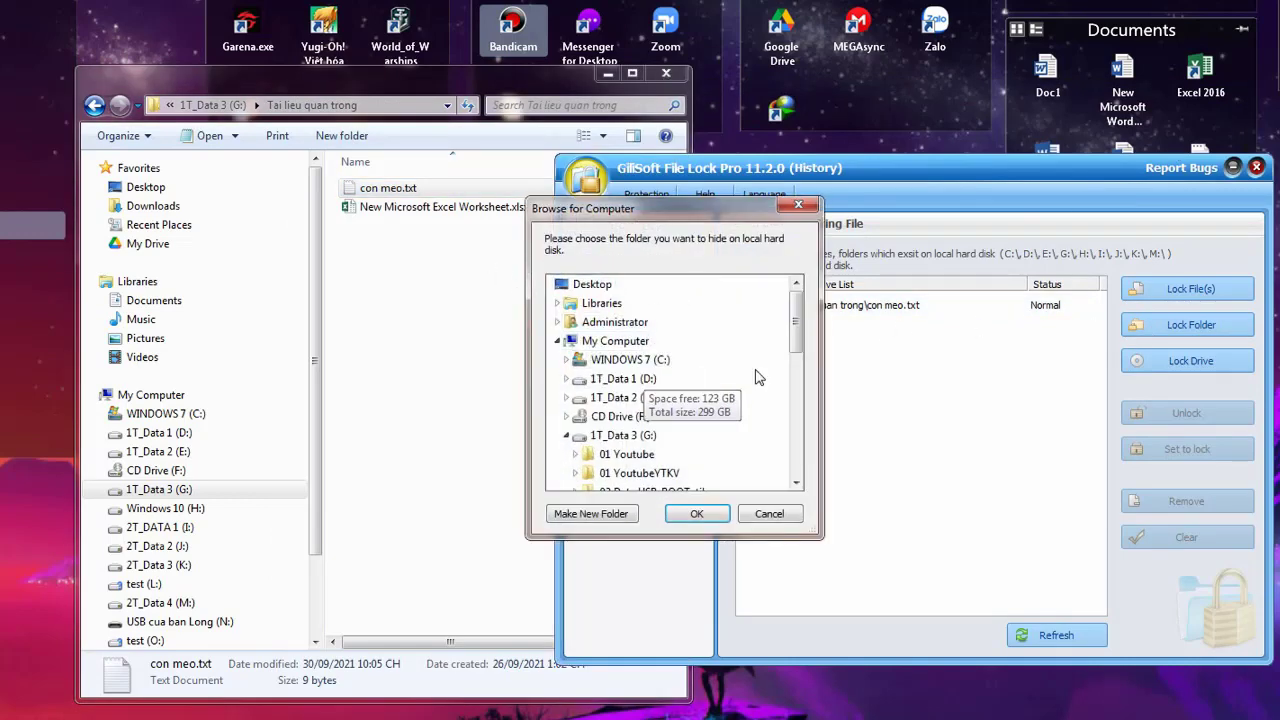
drag(800, 332, 797, 408)
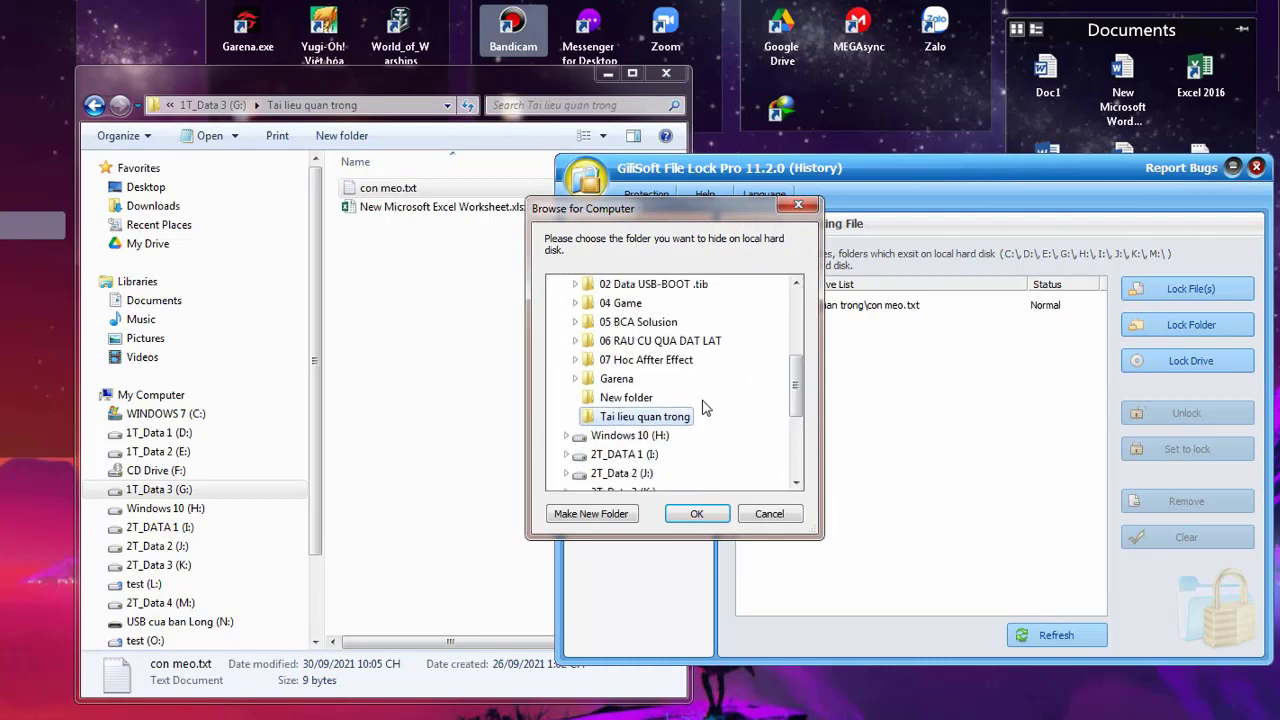
click(700, 515)
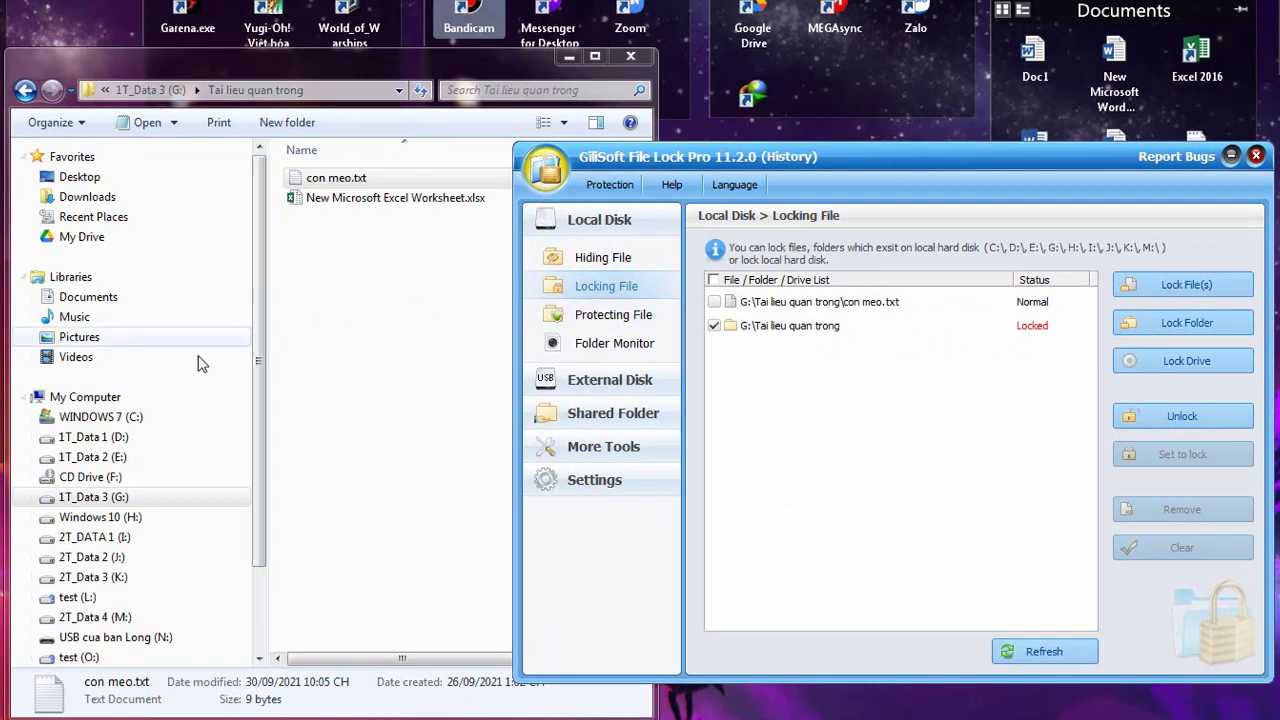
click(117, 484)
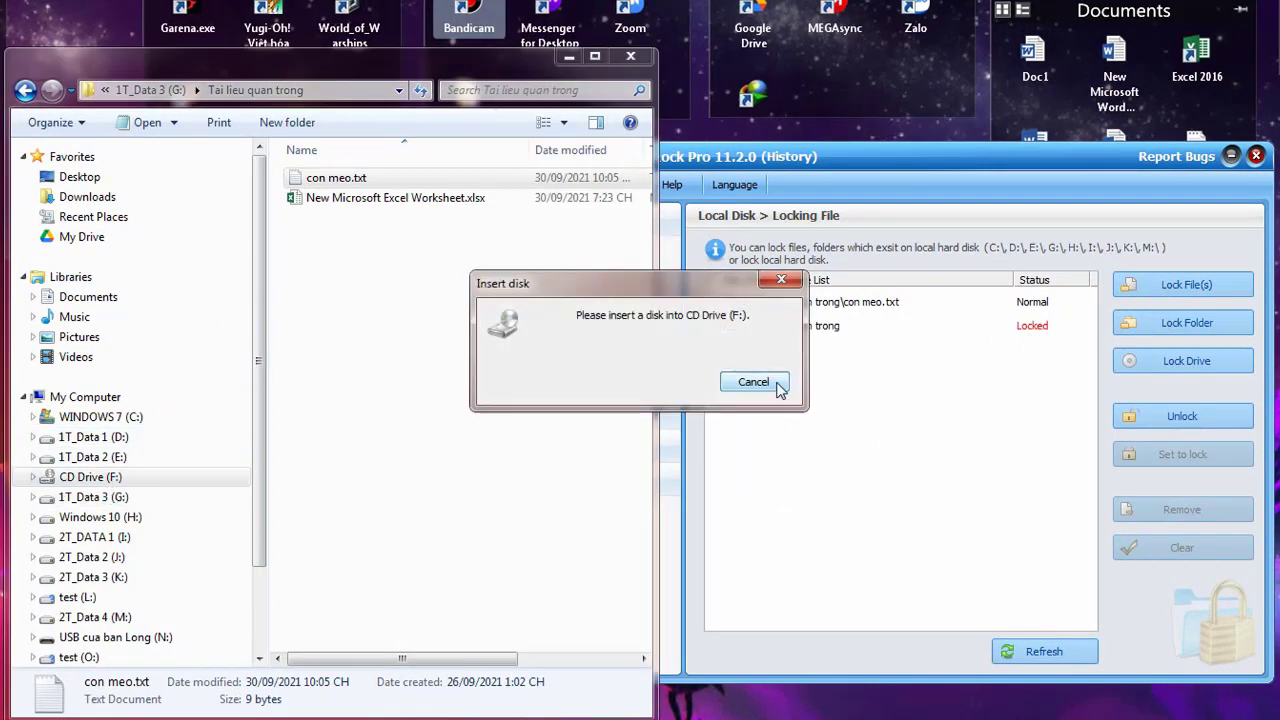
Try opening the locked Tai lieu quan trong folder with a wrong password, then cancel
click(749, 381)
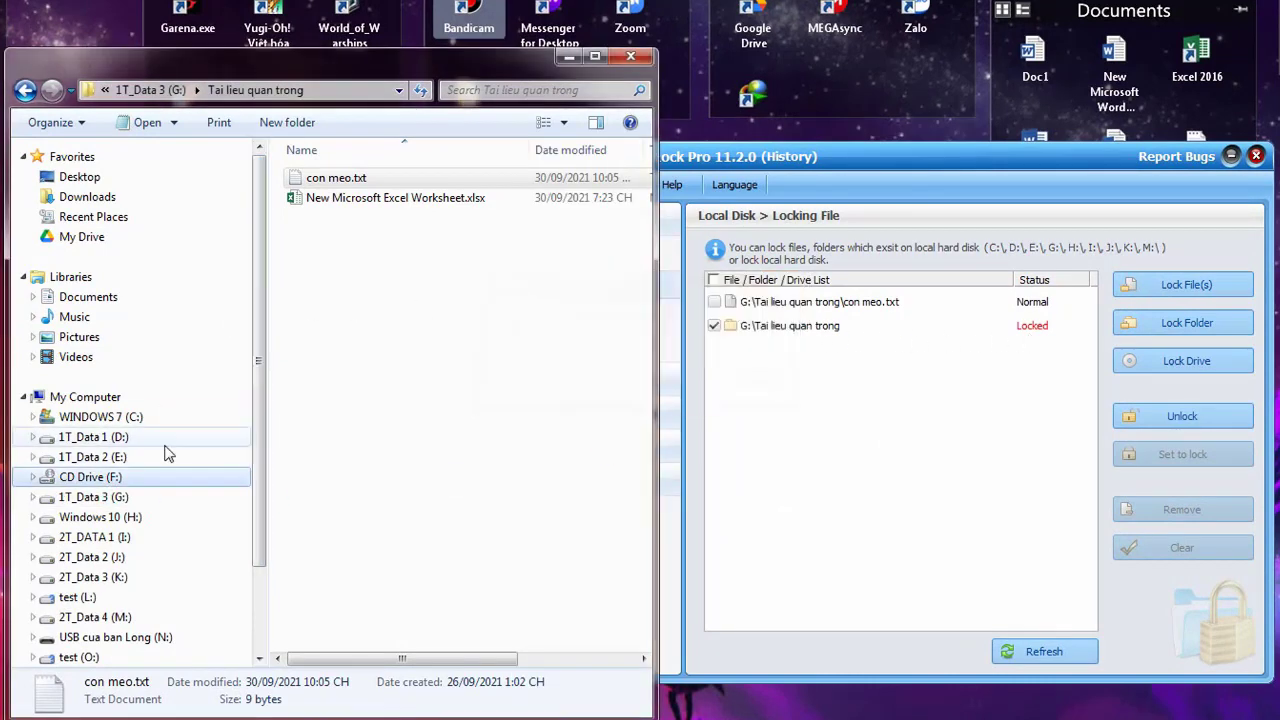
click(117, 497)
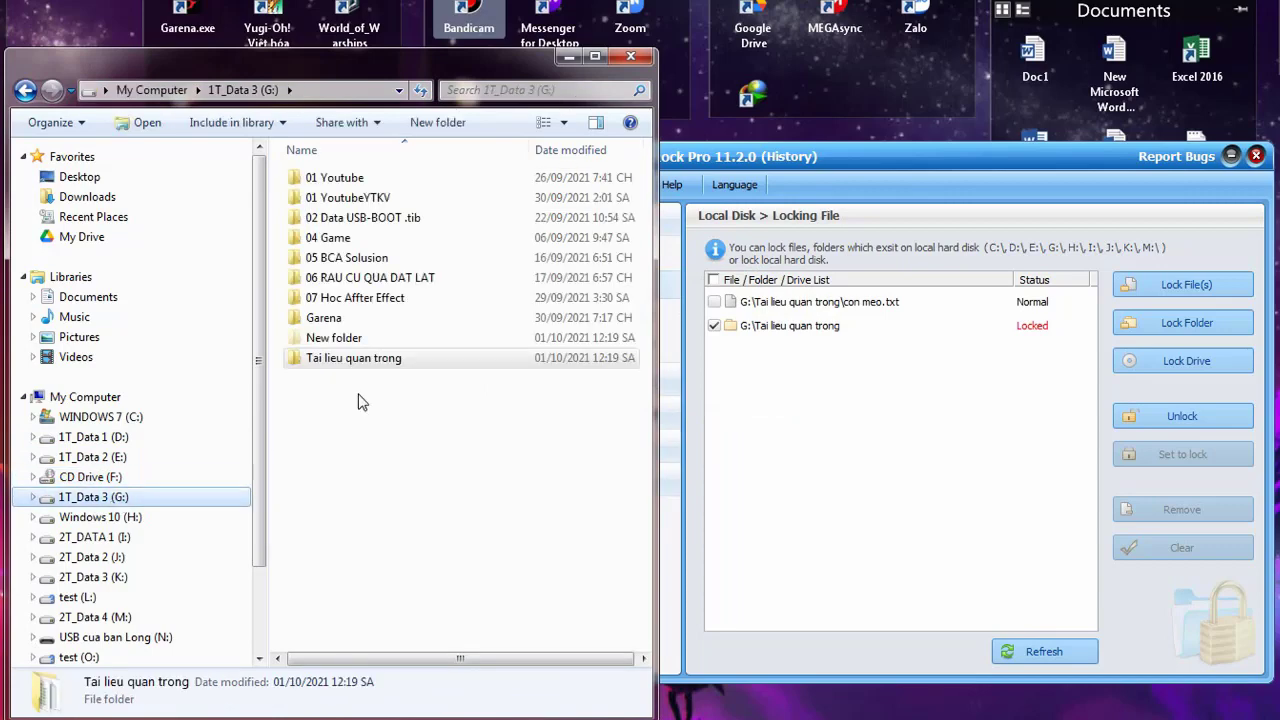
click(341, 365)
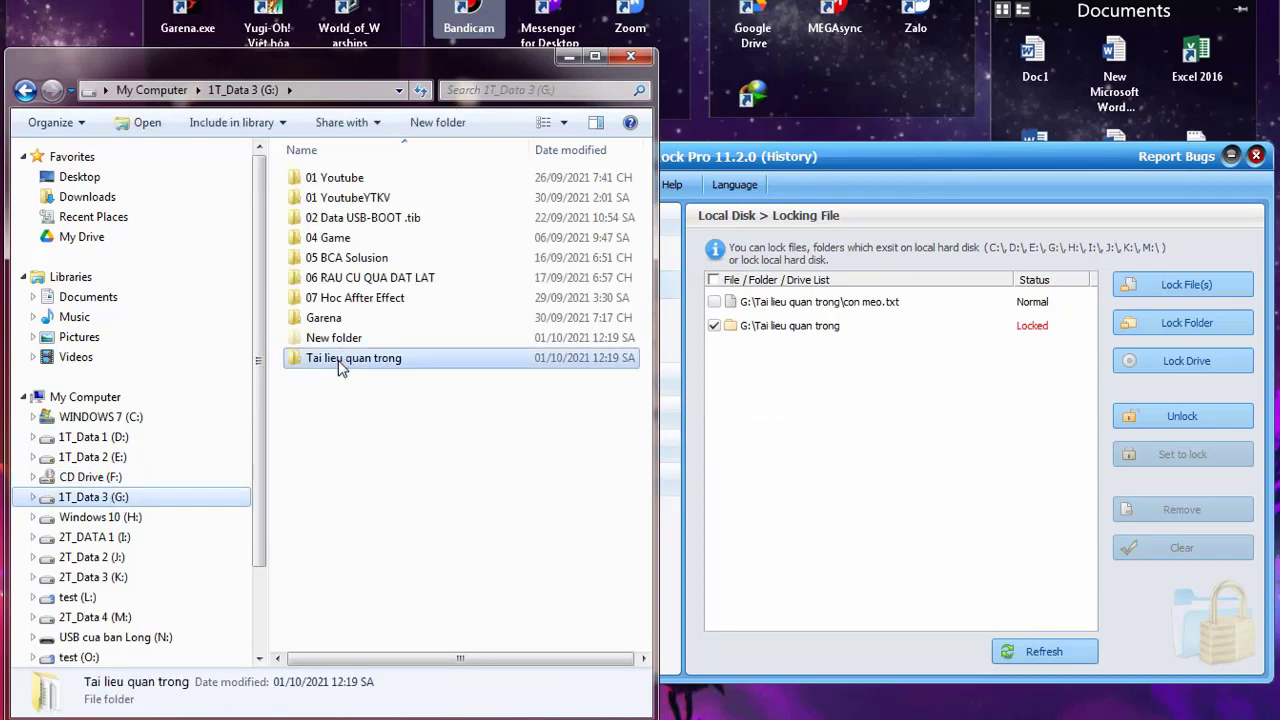
double_click(338, 360)
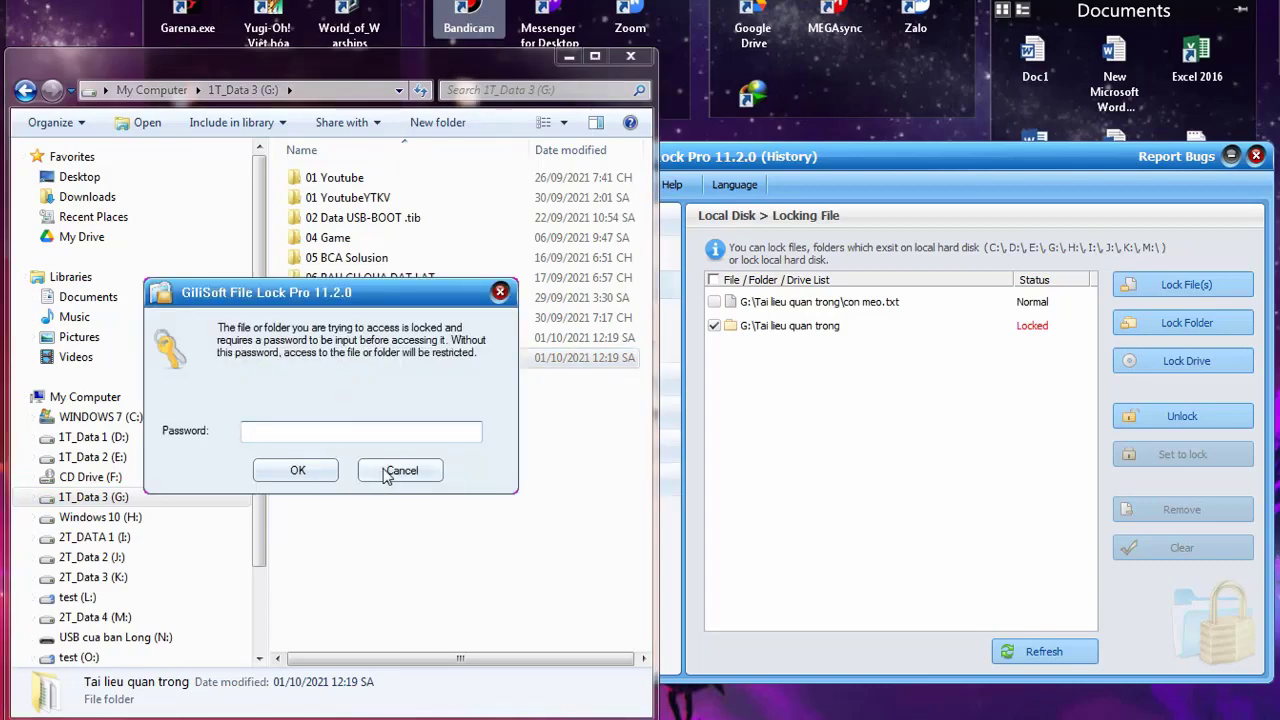
text(1234)
click(330, 474)
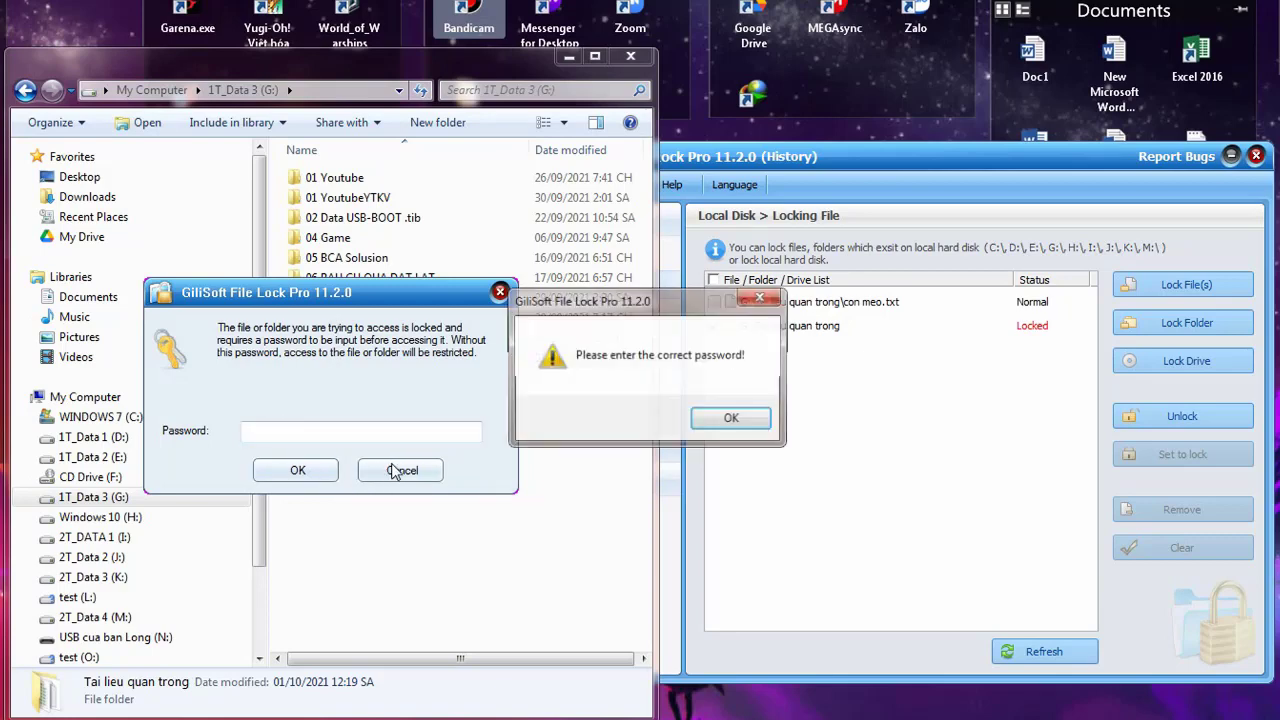
click(731, 418)
click(402, 470)
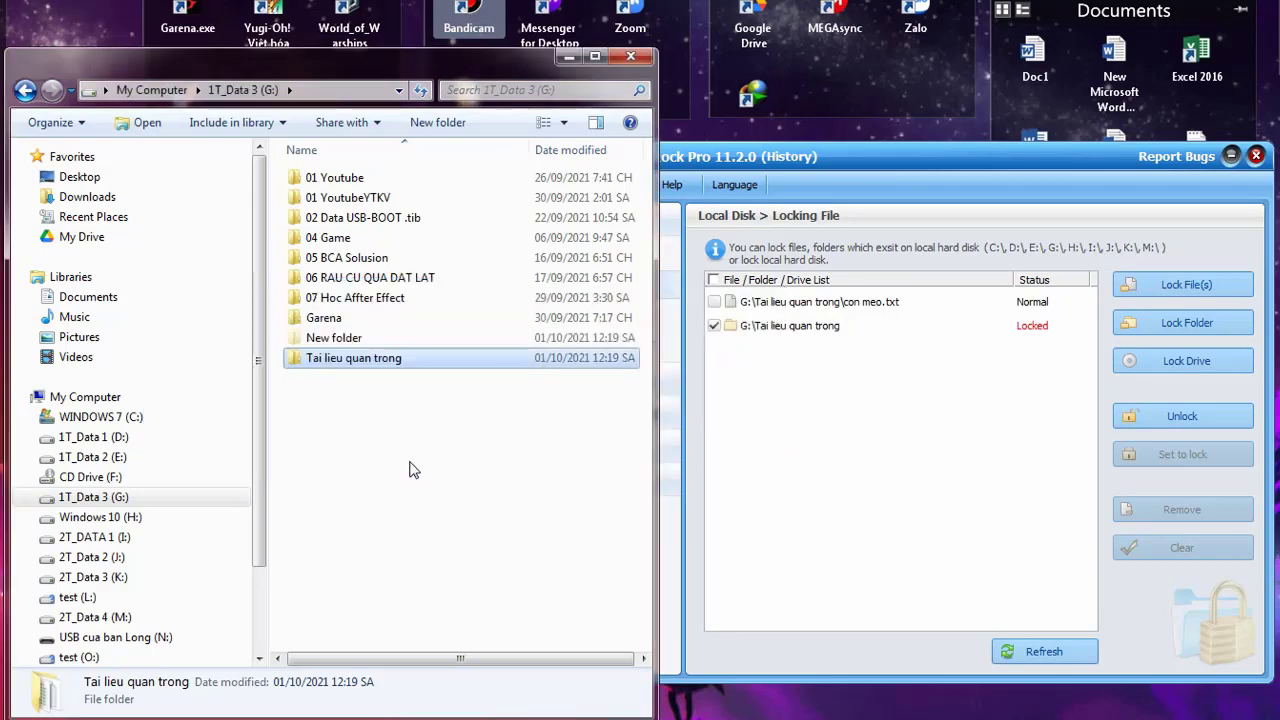
Try deleting the locked folder and dismiss the Folder Access Denied message
click(372, 337)
click(379, 361)
key(Delete)
click(708, 430)
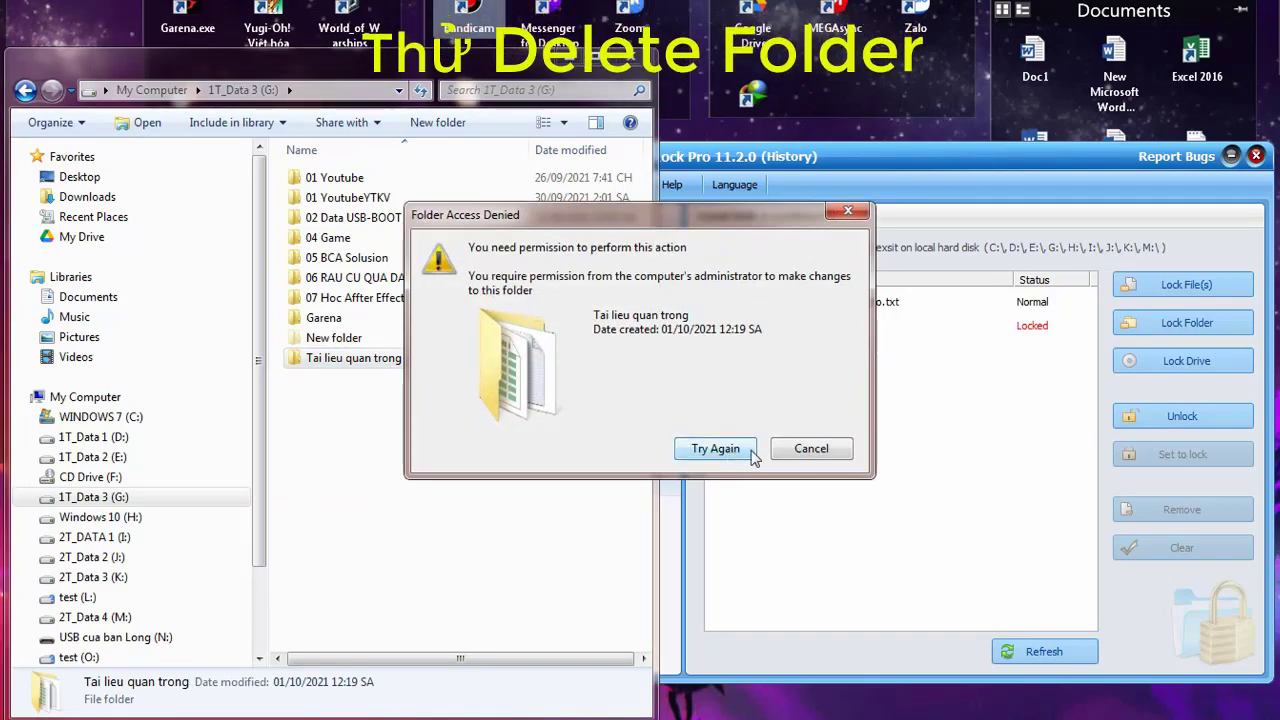
click(824, 456)
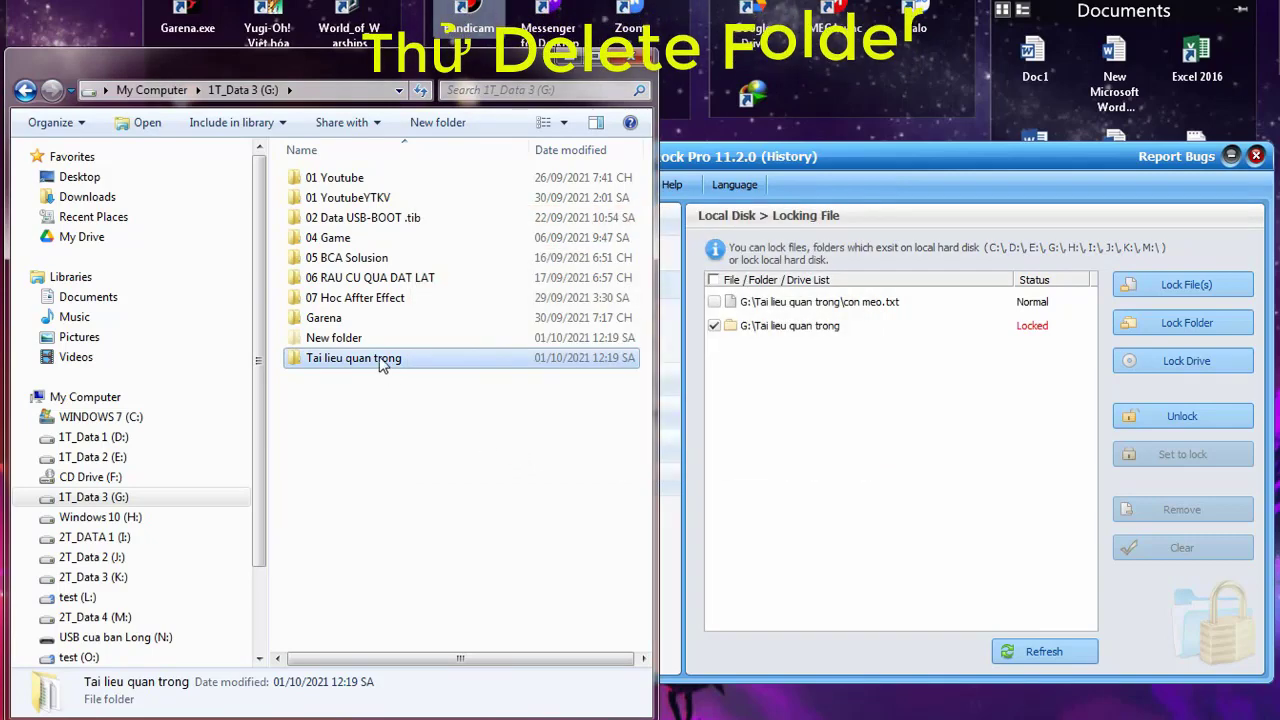
click(698, 392)
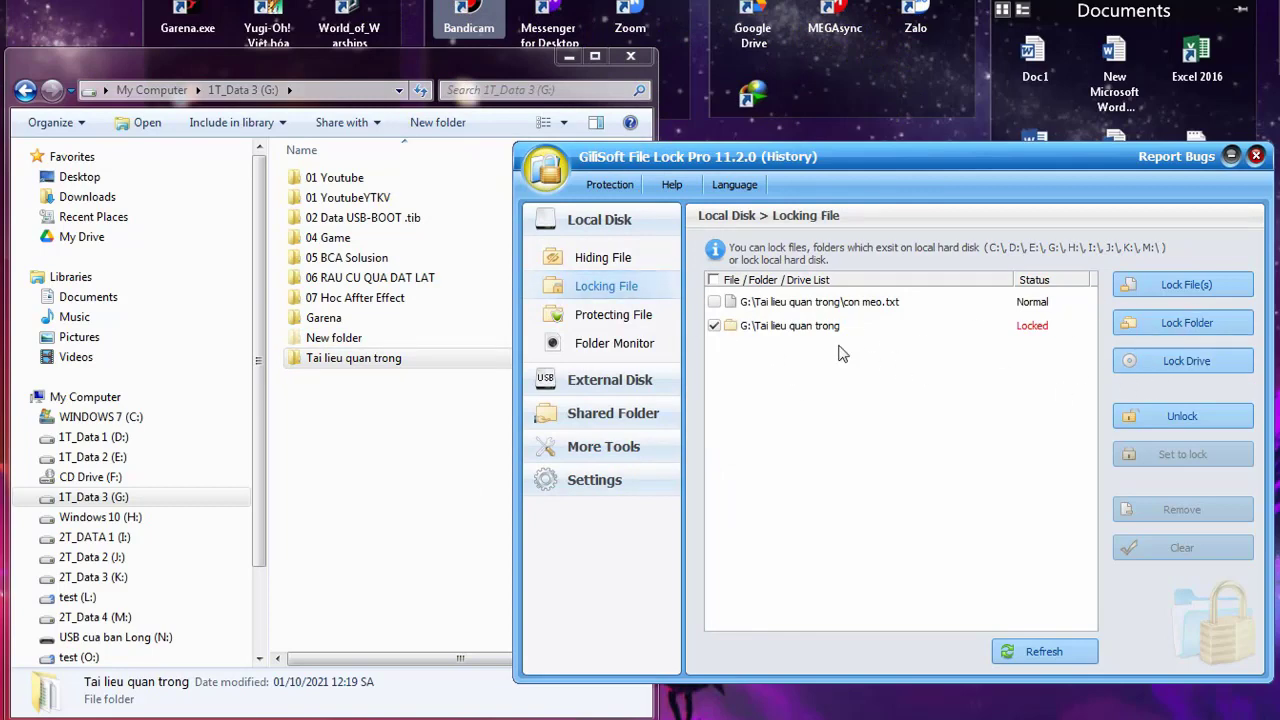
Unlock the Tai lieu quan trong folder and confirm it opens in Explorer
click(1196, 416)
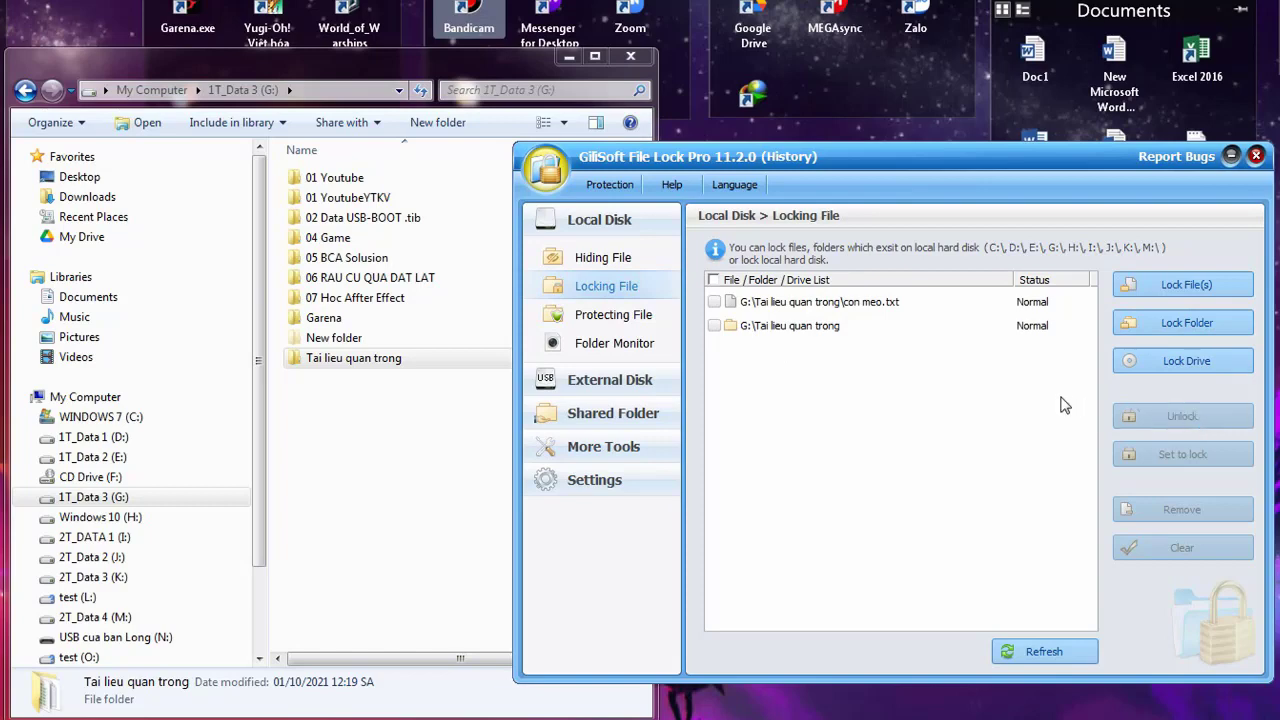
double_click(406, 362)
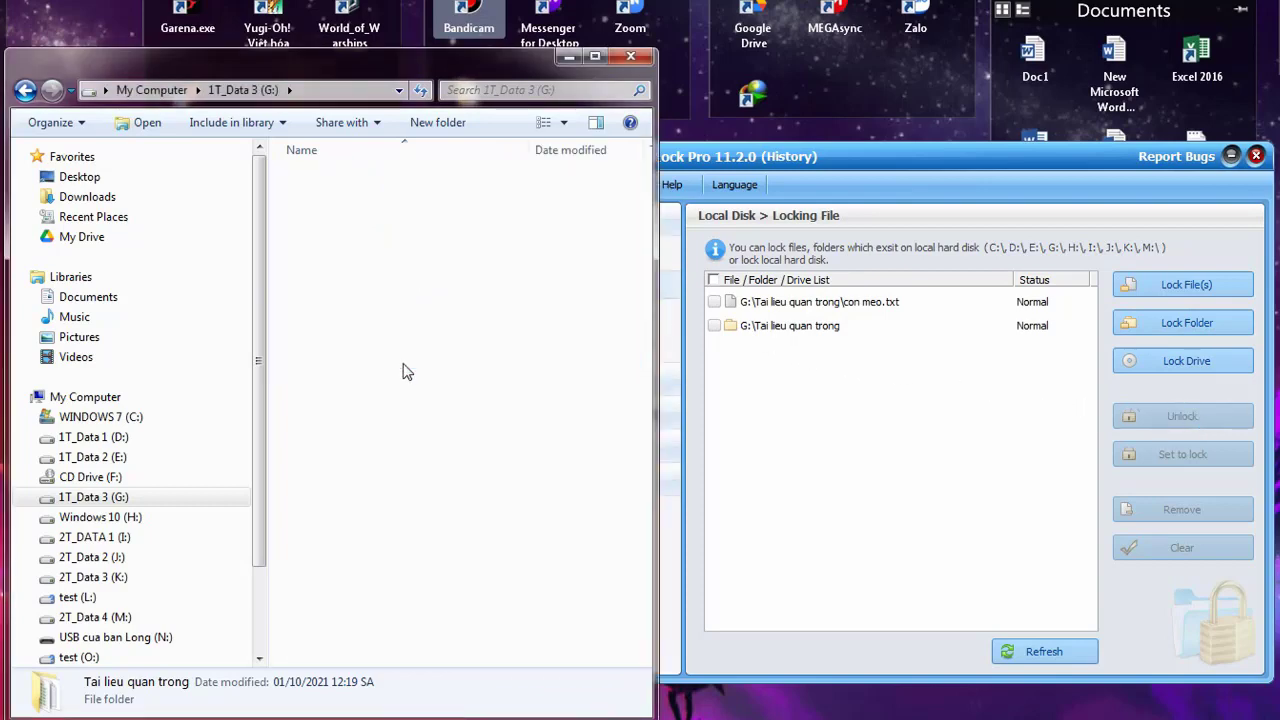
click(25, 90)
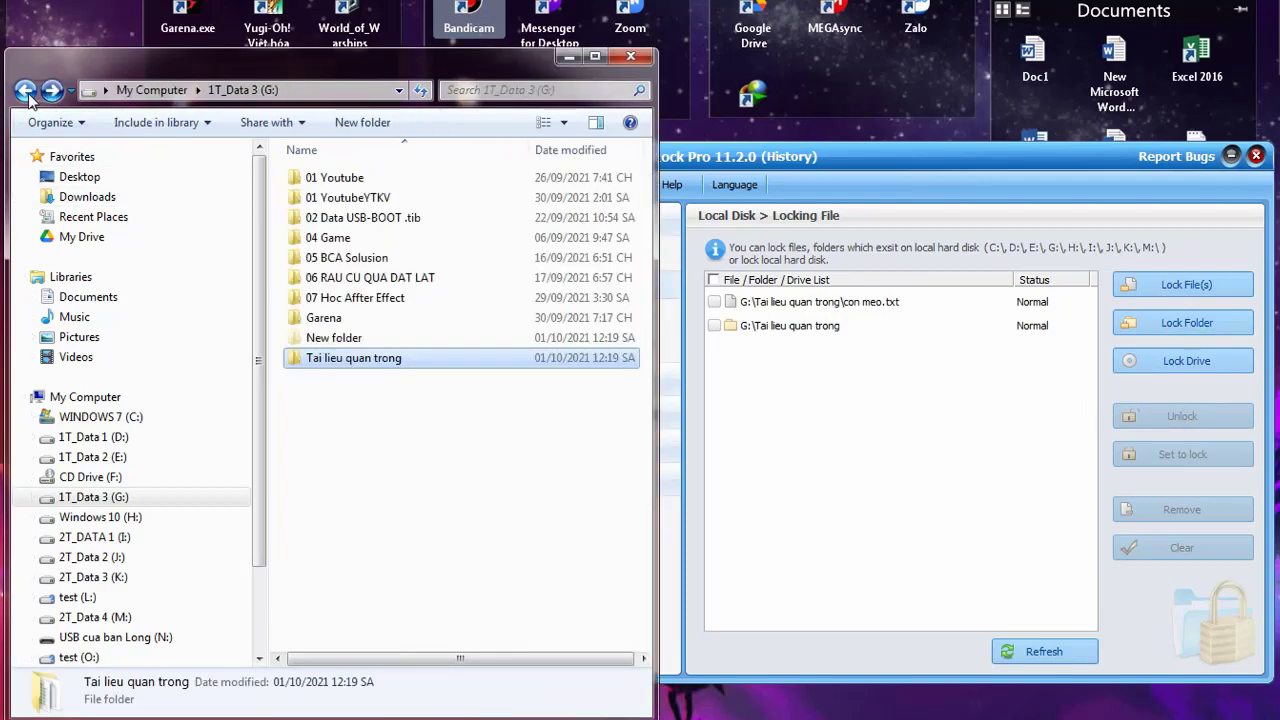
click(790, 408)
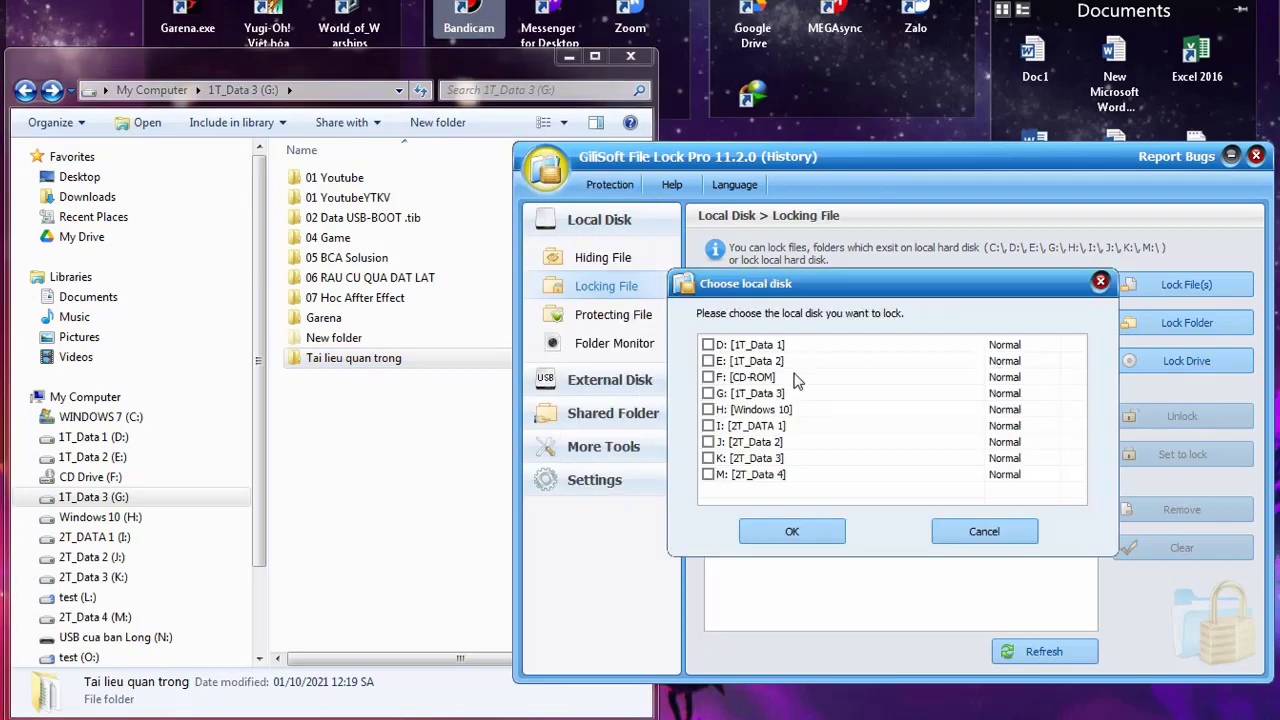
Lock drive G: [1T_Data 3] and confirm Explorer reports G:\ as not accessible
click(709, 394)
click(793, 532)
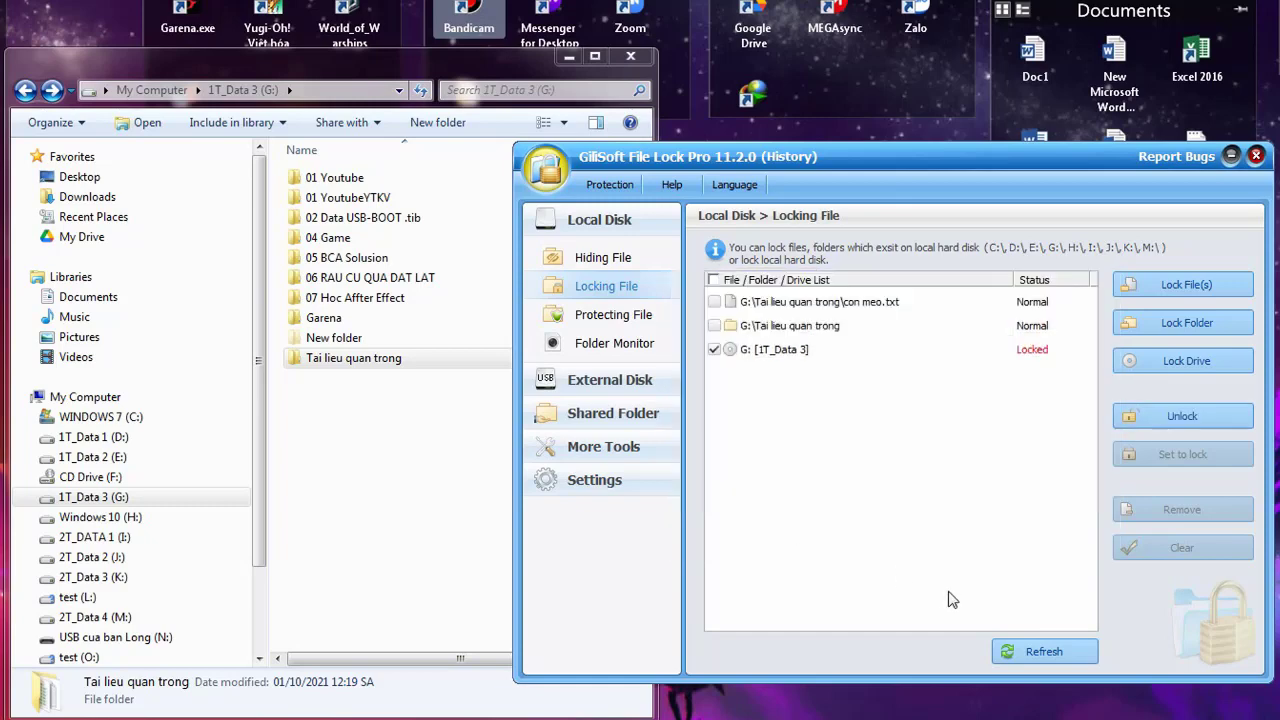
click(122, 458)
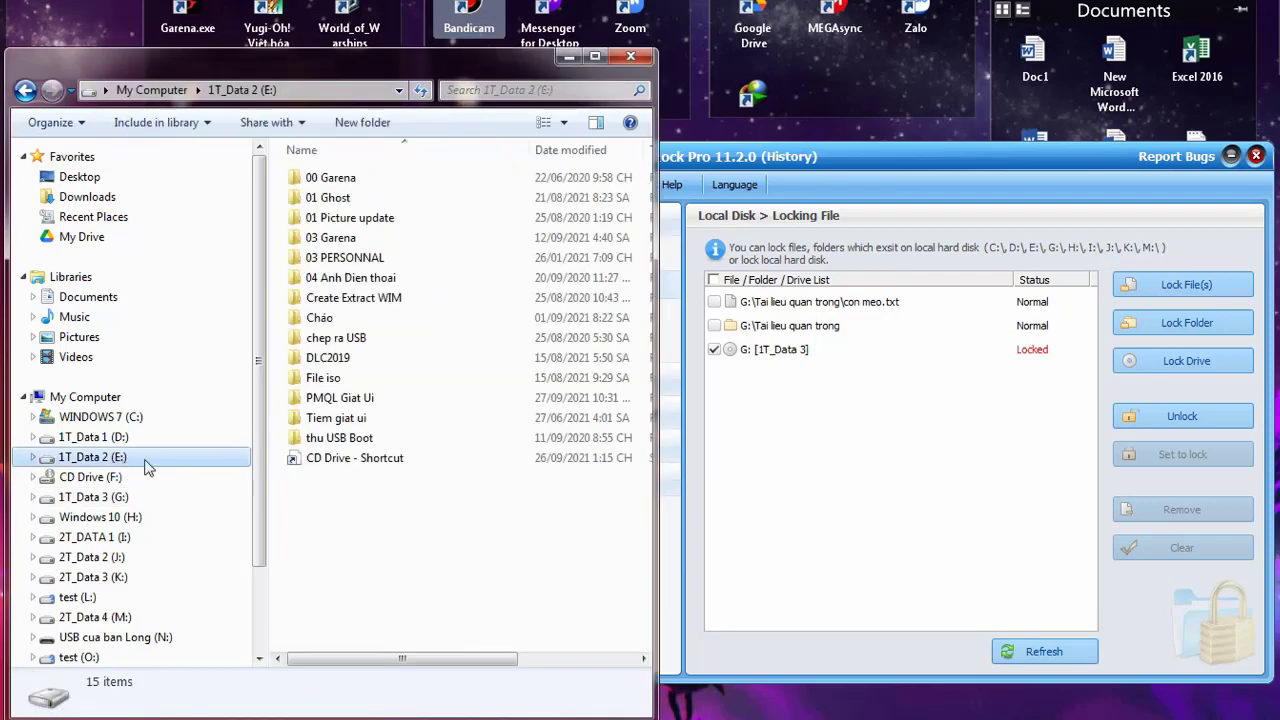
click(95, 497)
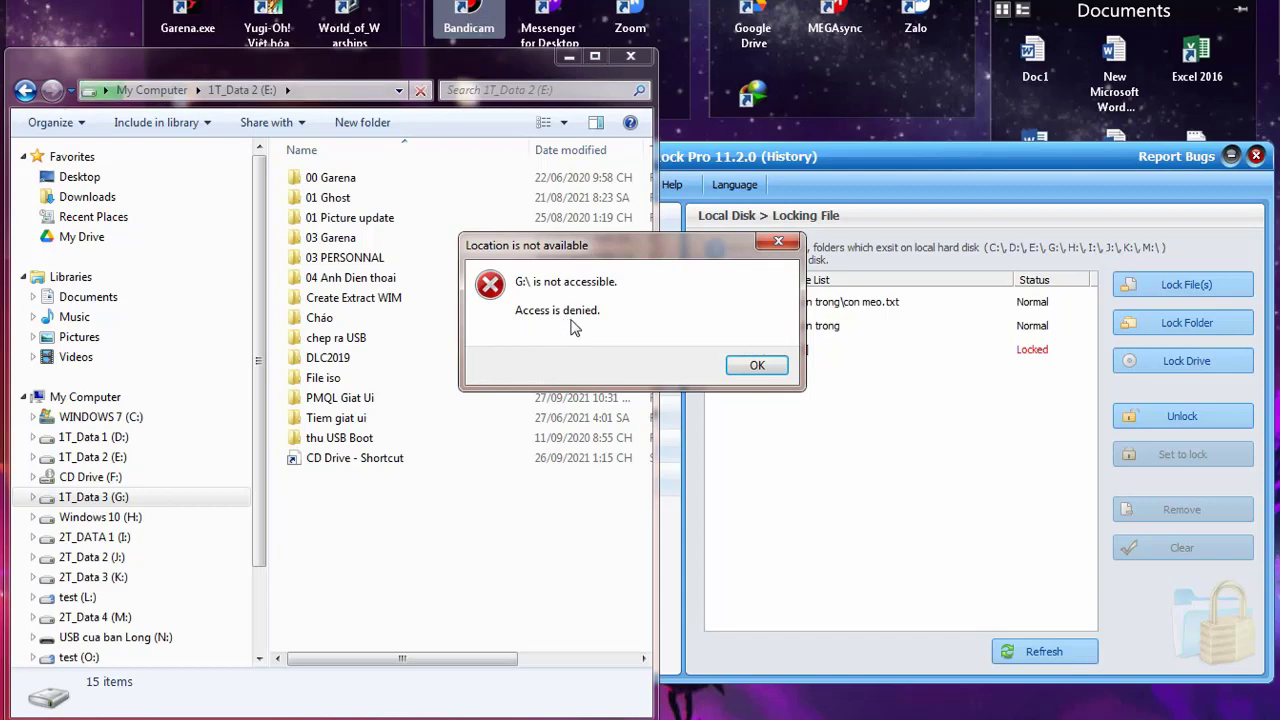
click(748, 368)
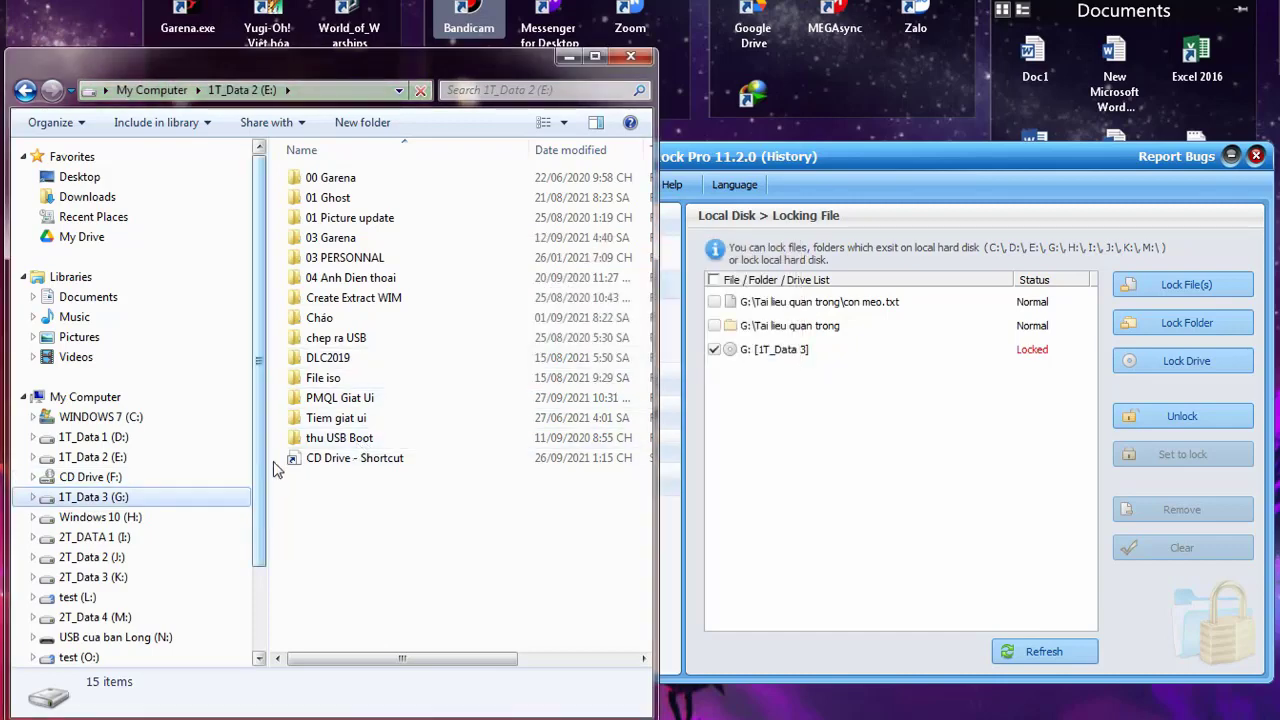
Tick the G: [1T_Data 3] entry in File Lock Pro for unlocking
click(752, 386)
click(714, 350)
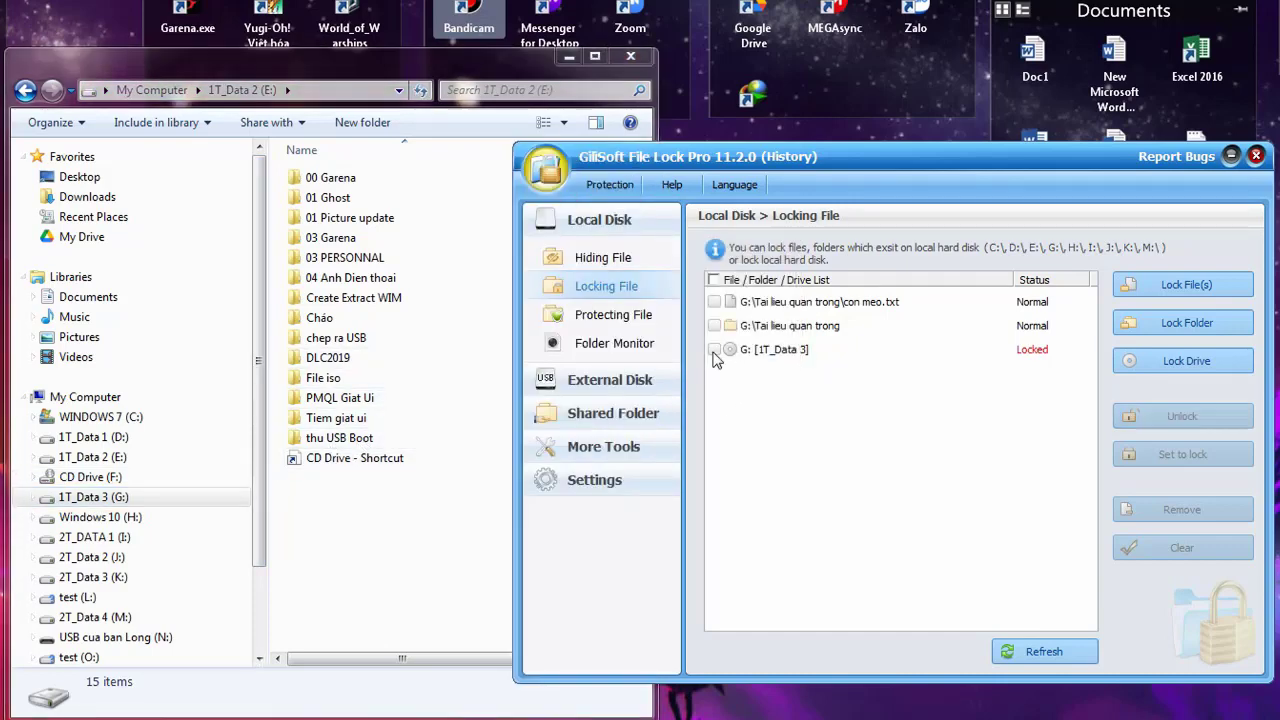
click(714, 350)
Unlock drive G: and check in Explorer that it opens again
click(1150, 417)
click(578, 326)
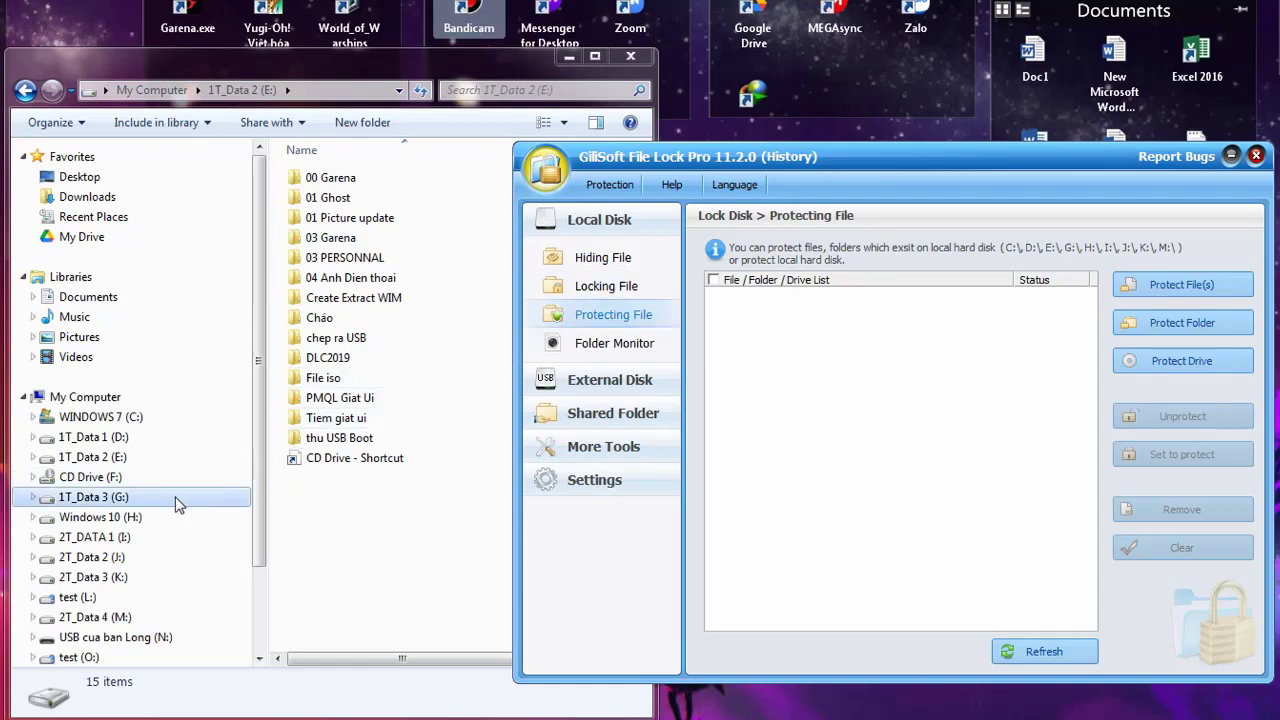
click(119, 479)
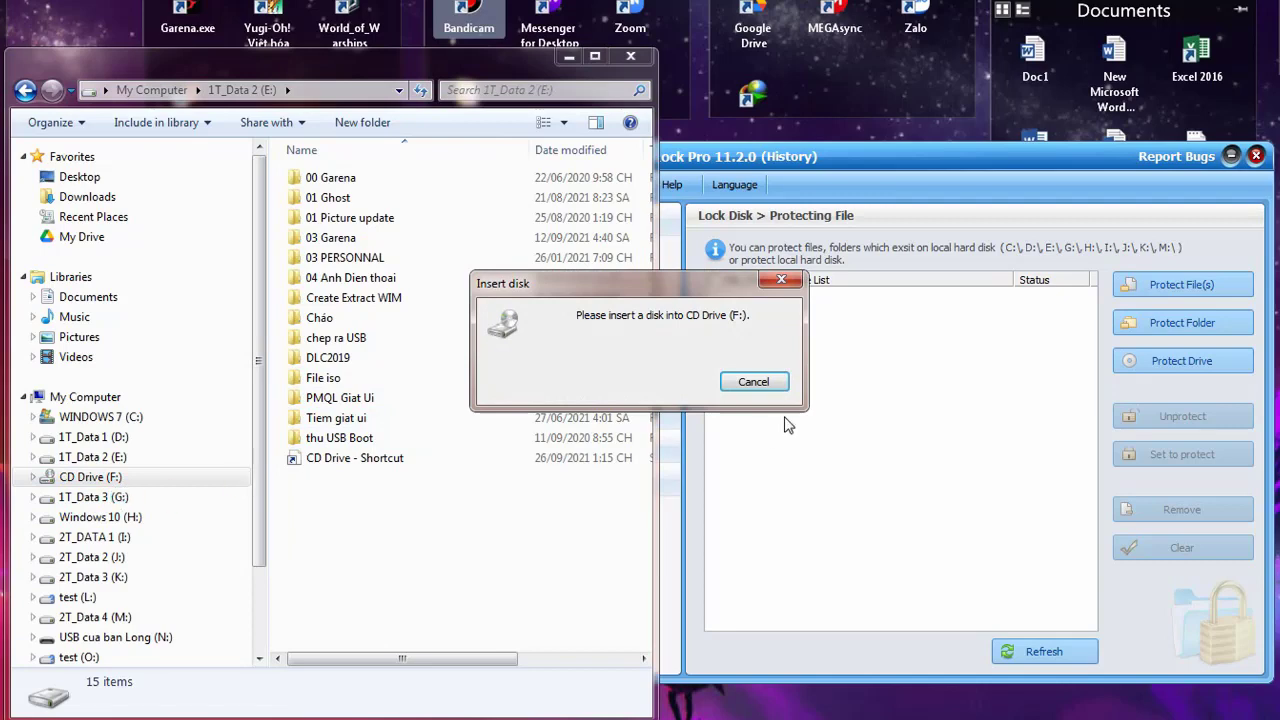
click(745, 377)
click(120, 498)
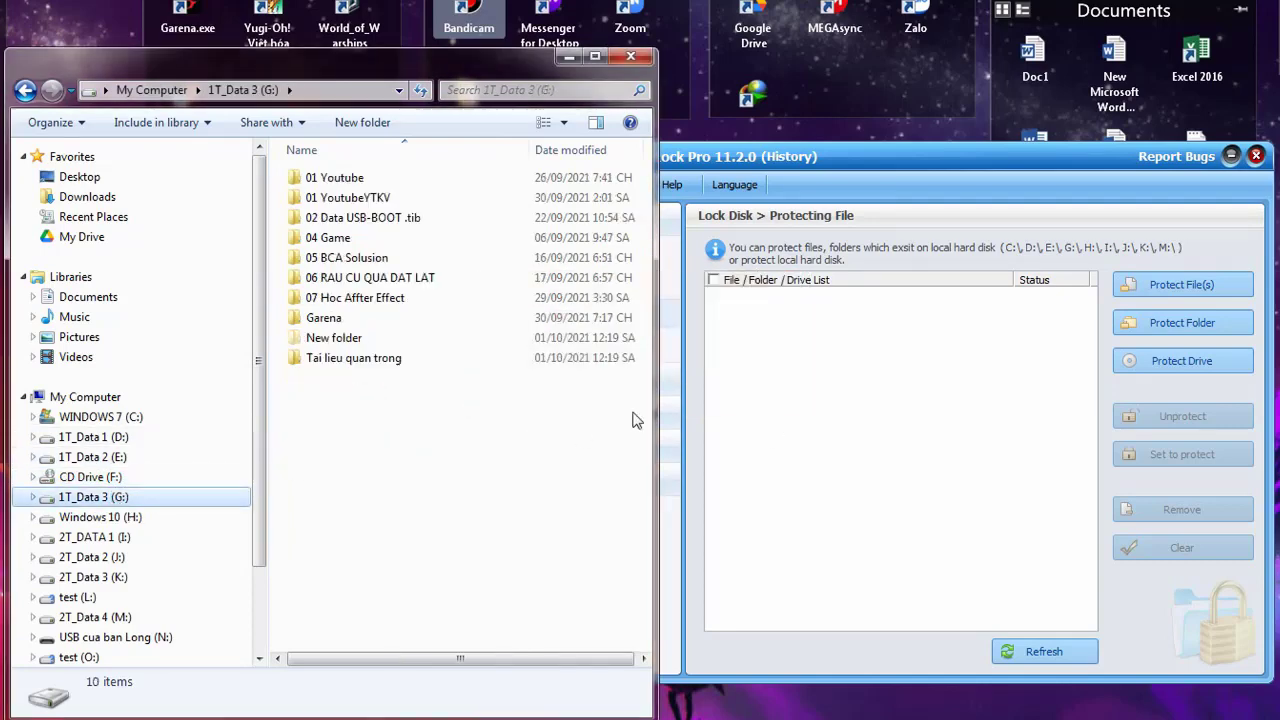
click(751, 385)
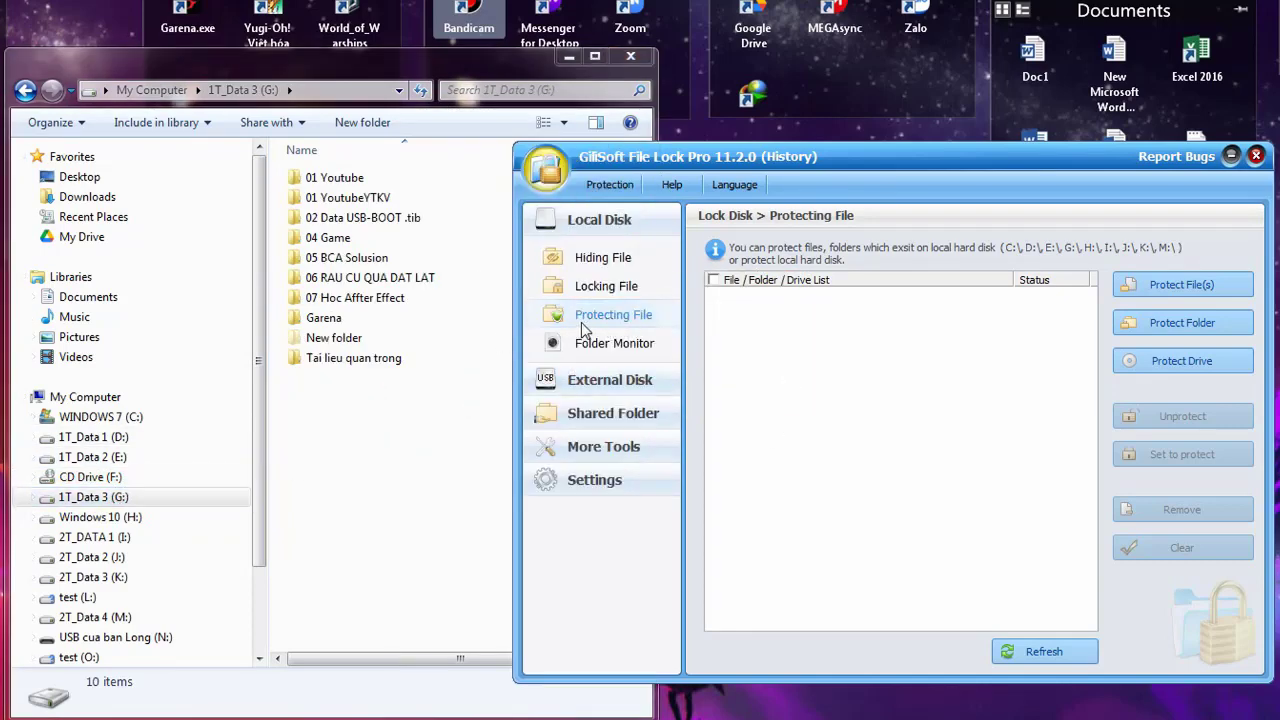
Add drive G: [1T_Data 3] to the Protecting File list as Protected
click(1171, 365)
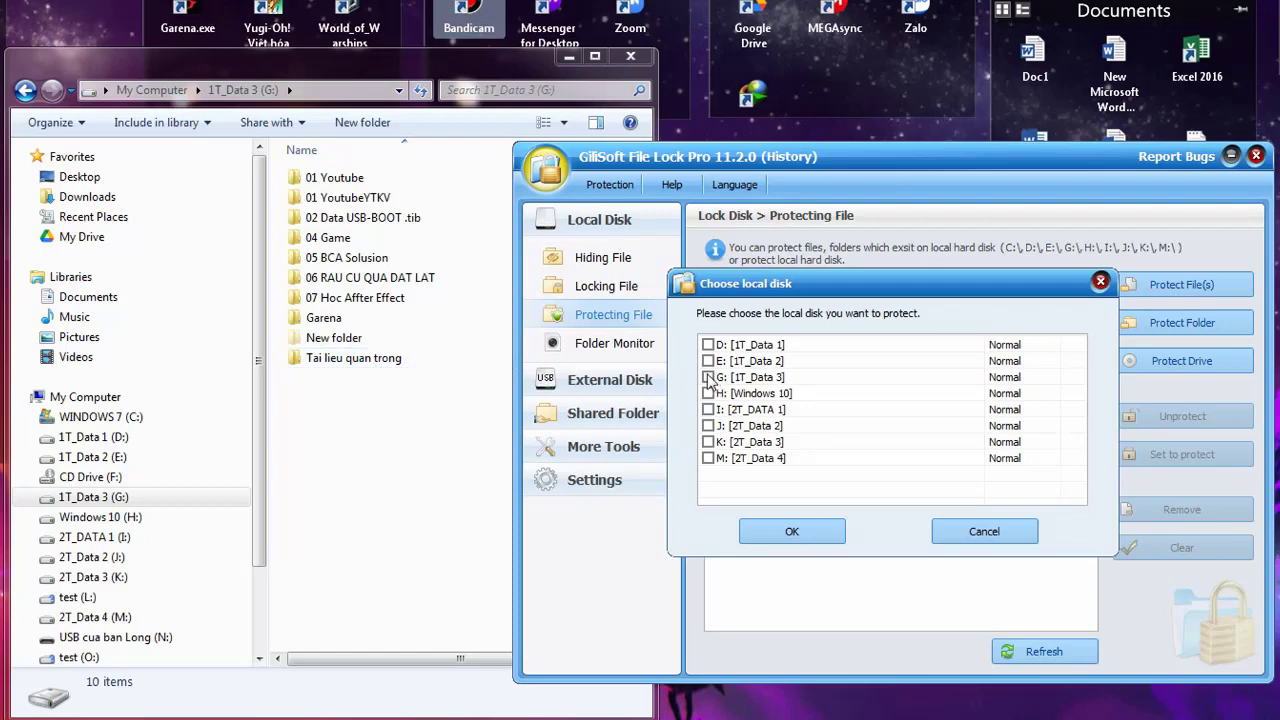
click(791, 531)
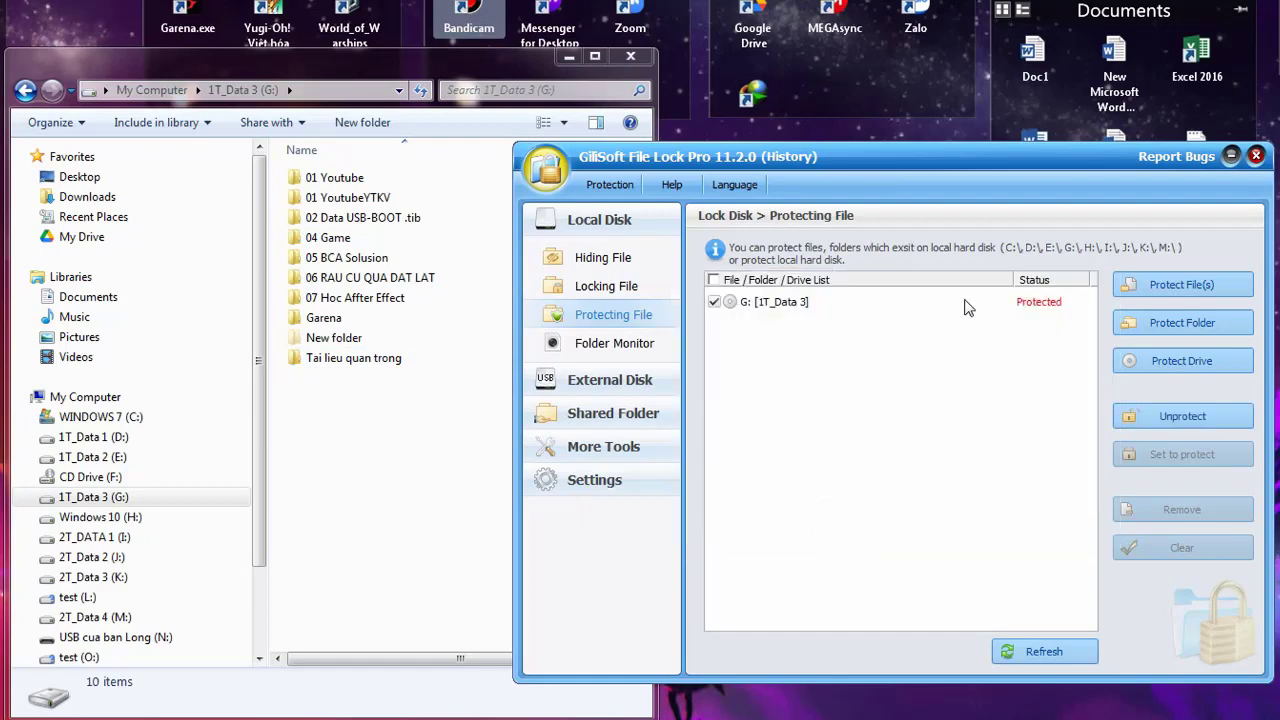
click(966, 306)
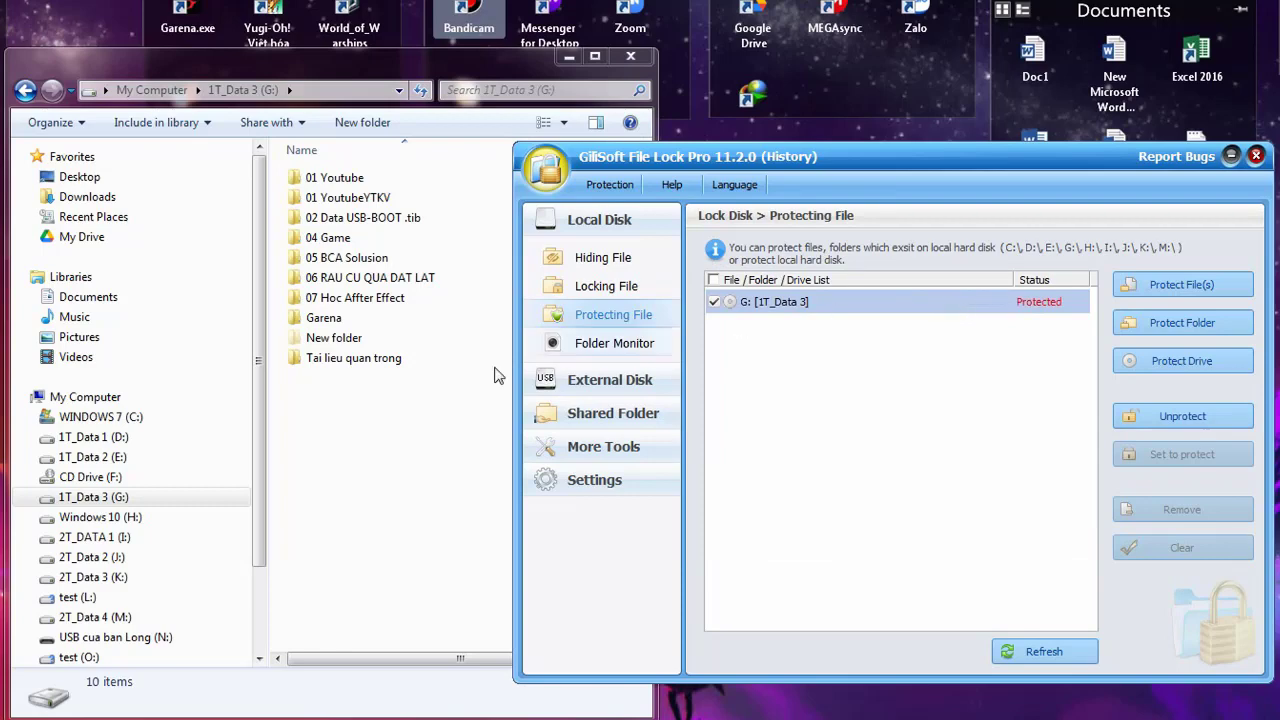
Open con meo.txt from the G:\Tai lieu quan trong folder
click(172, 502)
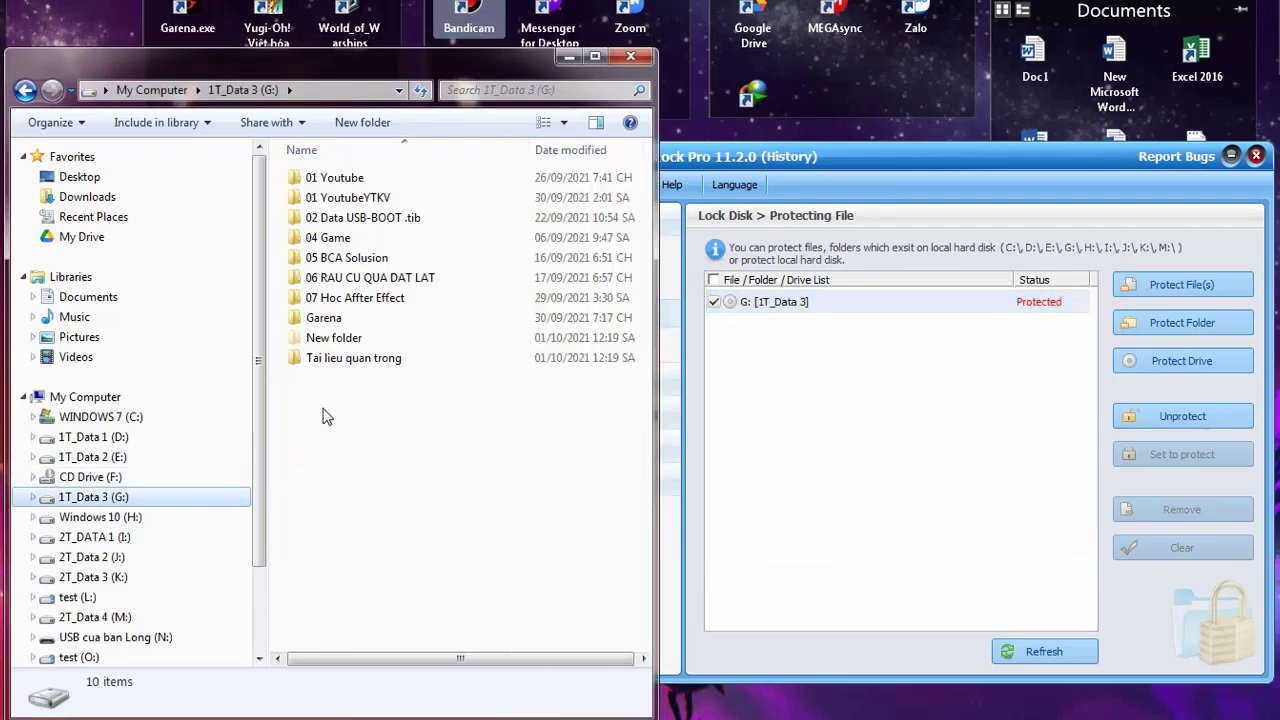
double_click(343, 365)
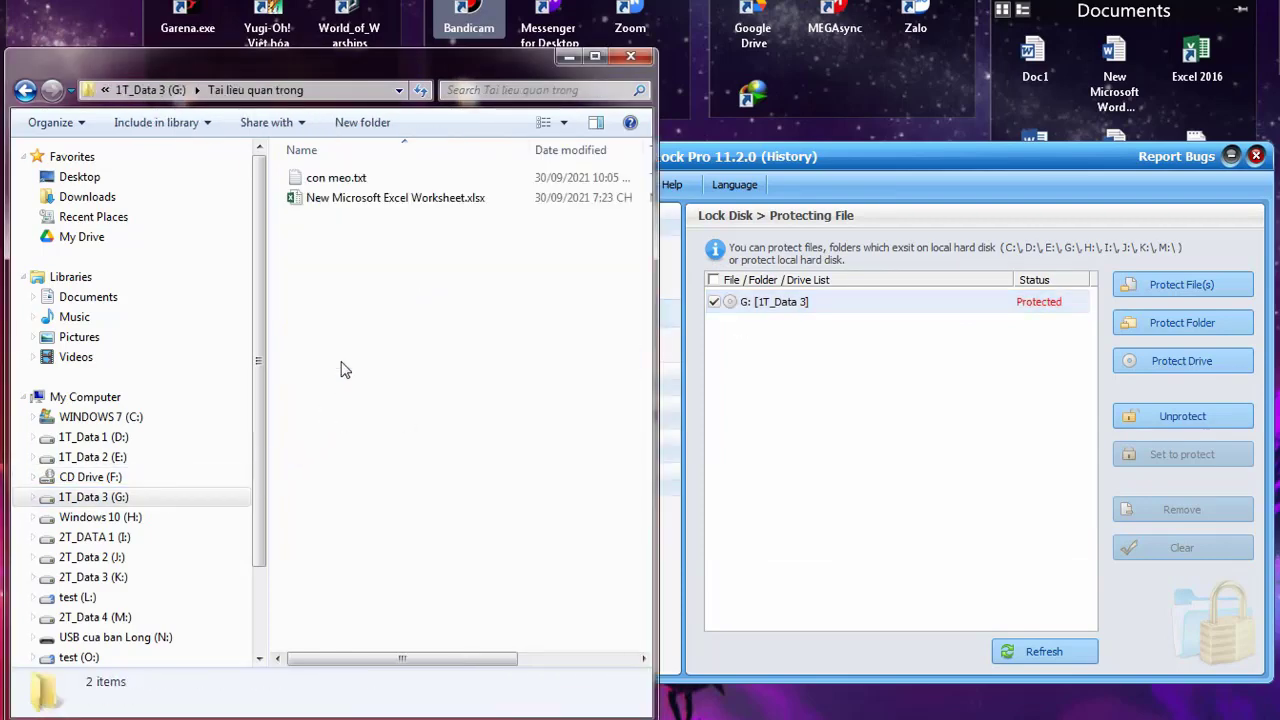
click(347, 184)
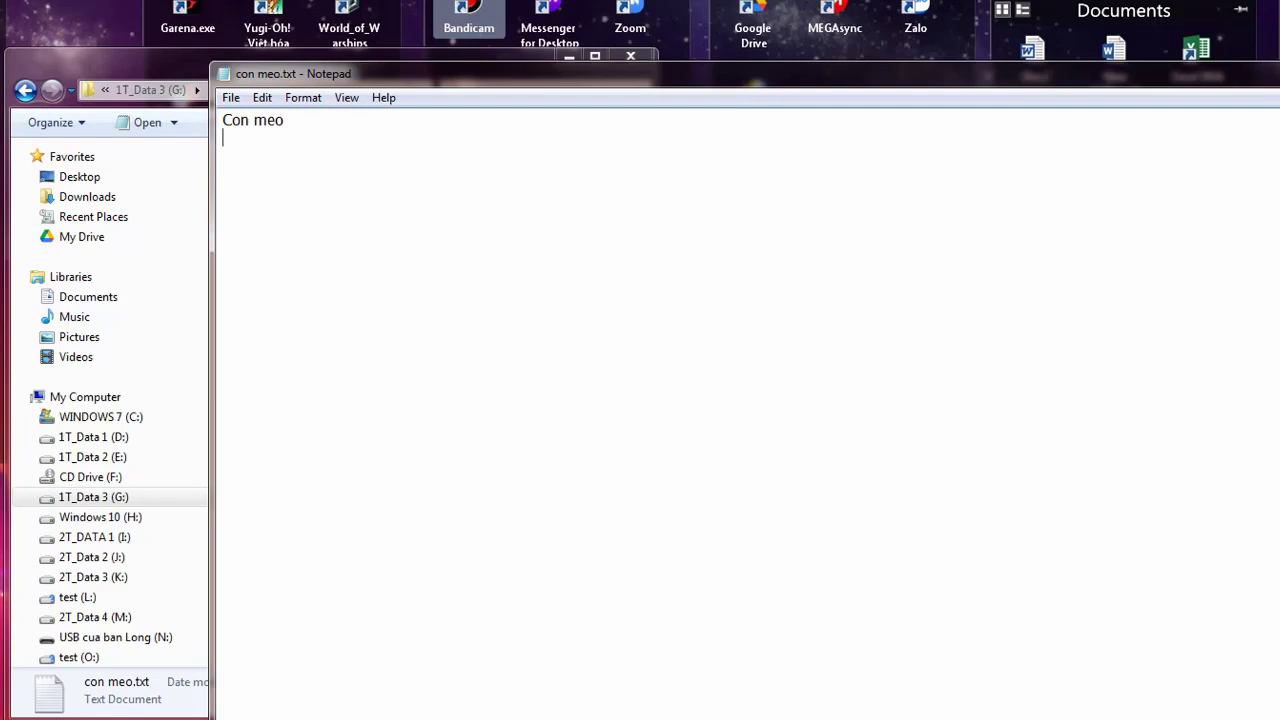
Type several new lines into the note, ending with 'ads' and 'dasdasd'
text(fkauhkalkdmnlaca)
key(Return)
text(fn akj hakjnl)
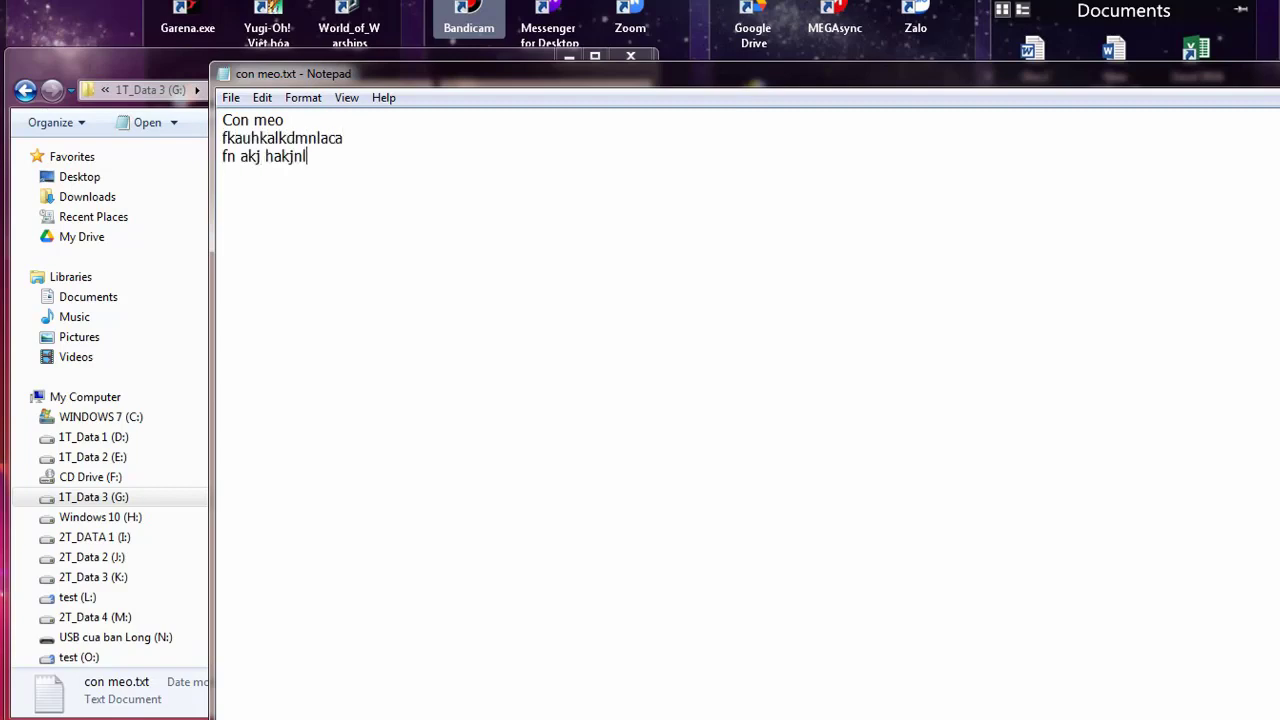
text(amfl)
key(Return)
text(fashjbasjhbk as a)
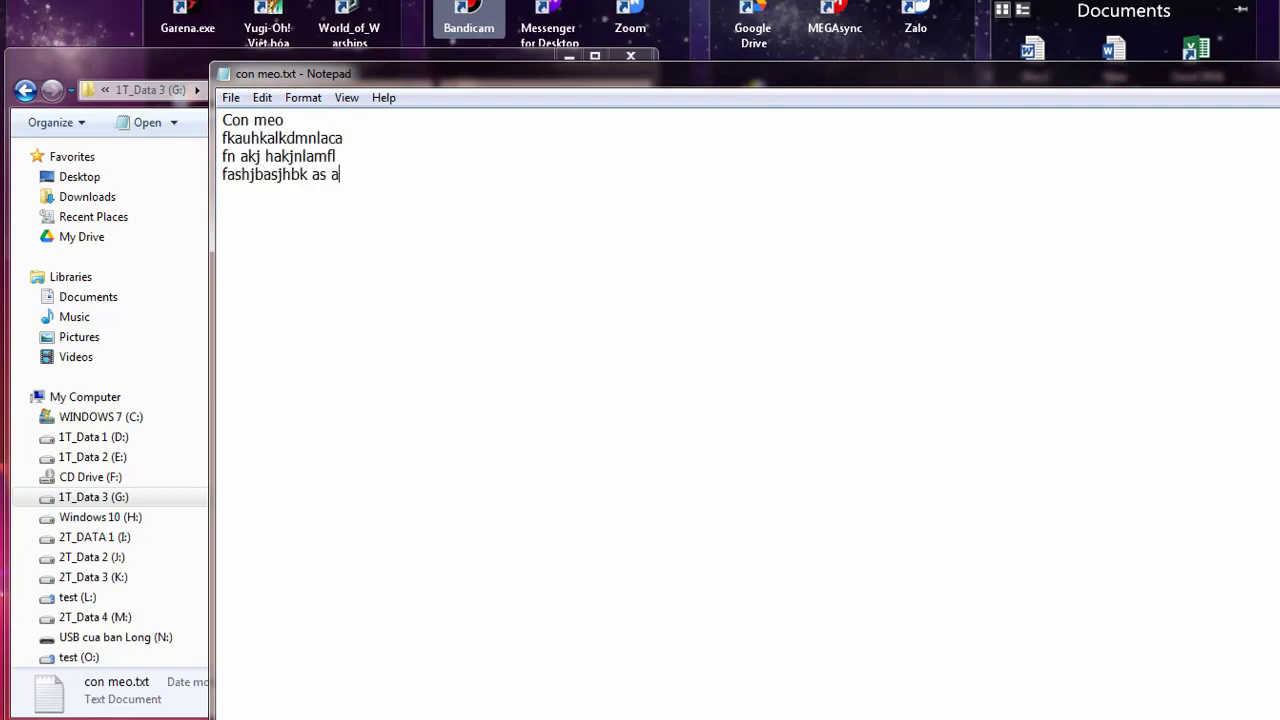
key(Return)
text(ads)
key(Return)
text(dasdasd)
Try saving the note over con meo.txt, which fails with Access is denied, then close Notepad
key(ctrl+s)
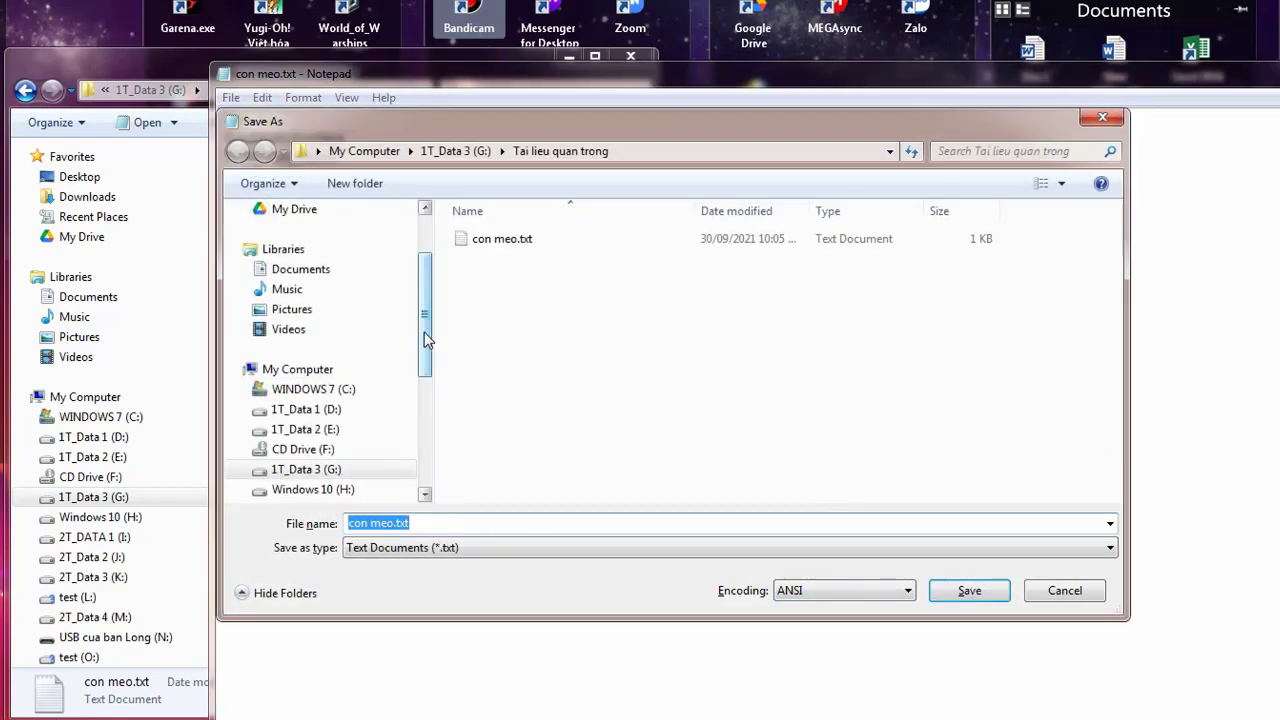
drag(425, 337, 424, 395)
scroll(330, 405, up, 1)
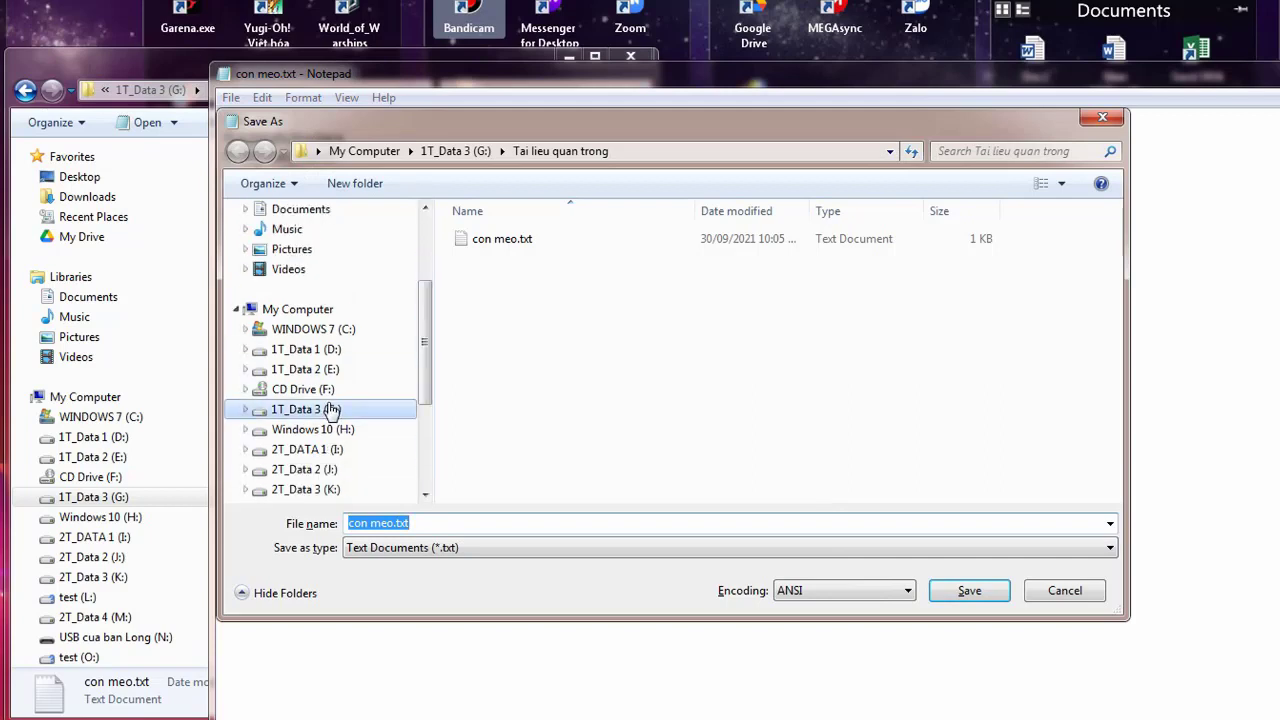
click(486, 242)
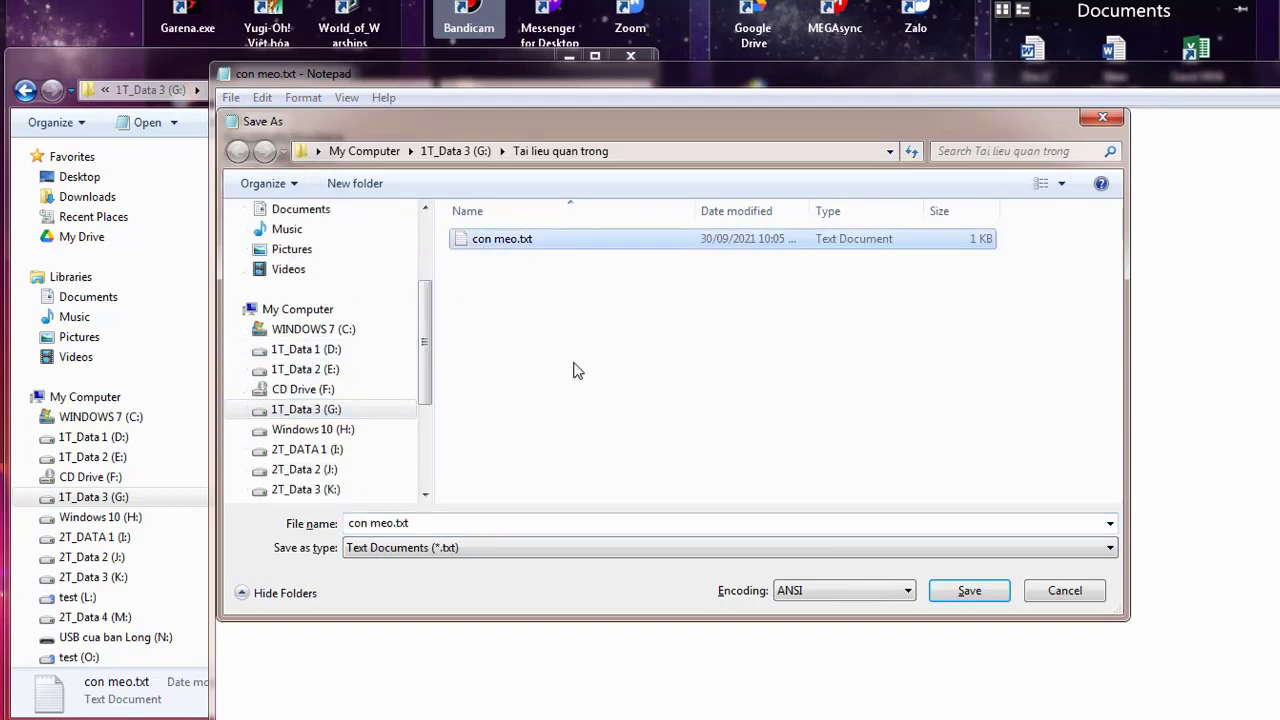
click(968, 591)
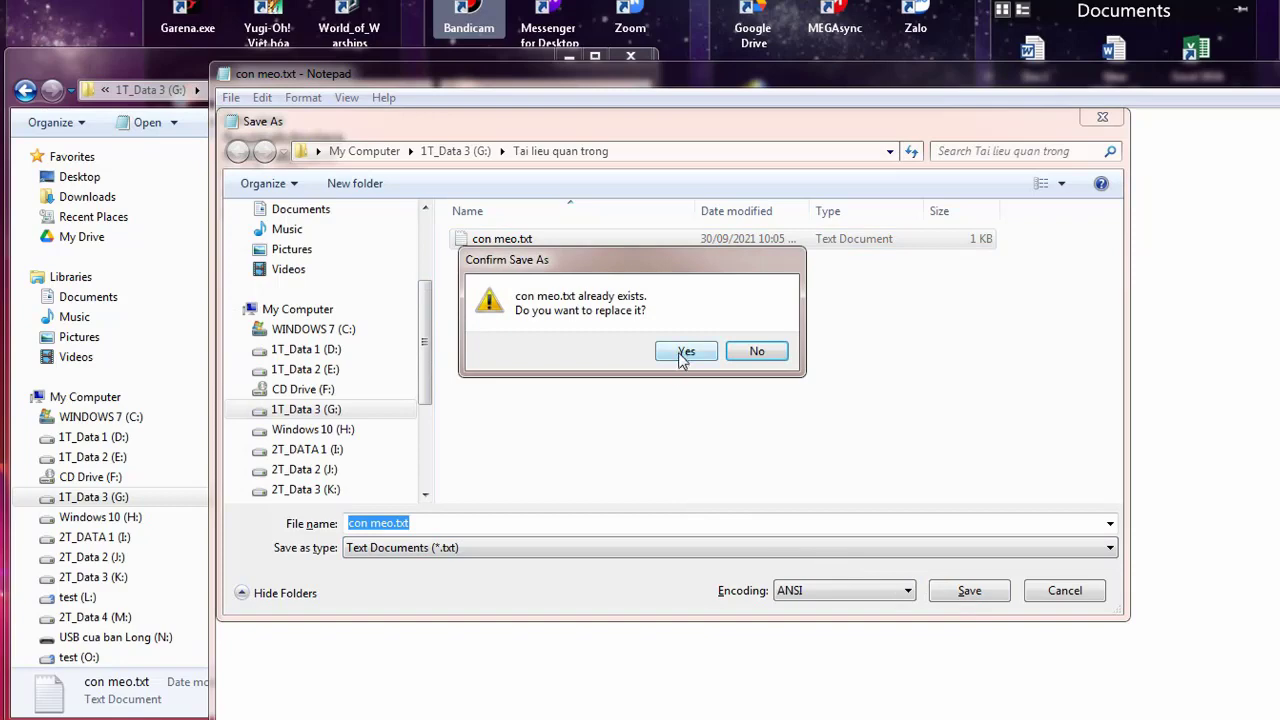
click(680, 352)
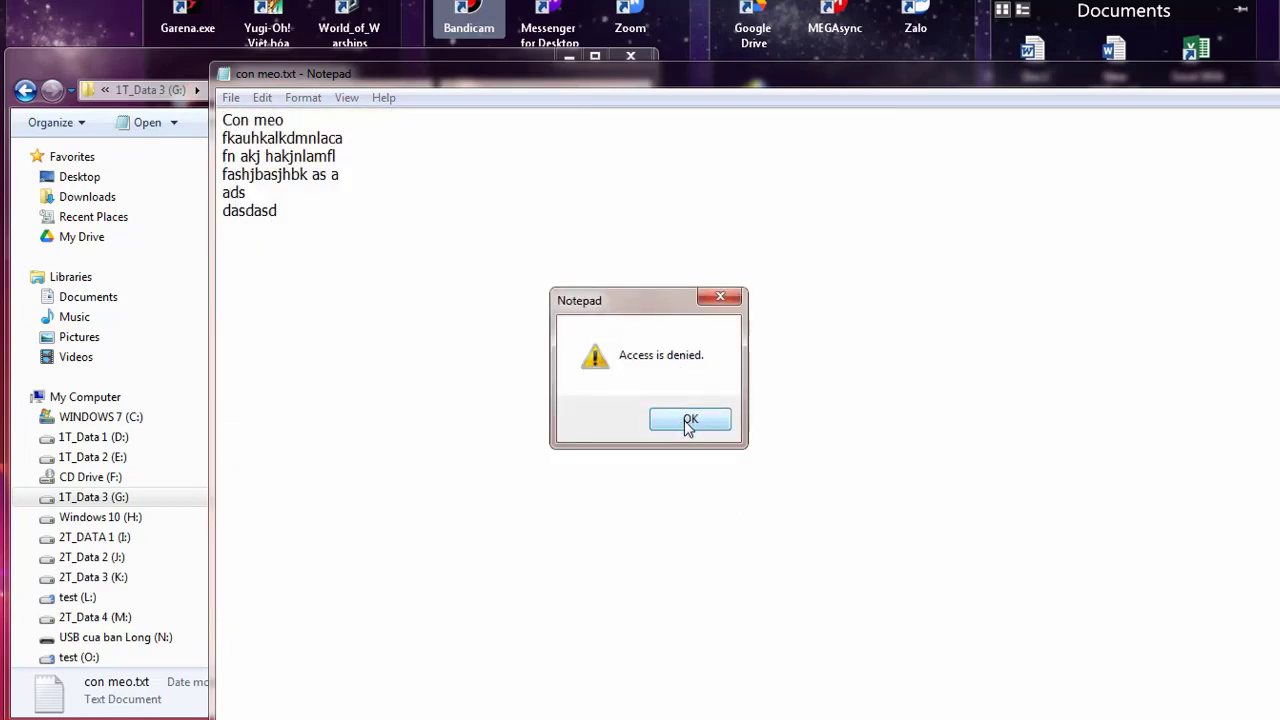
click(689, 422)
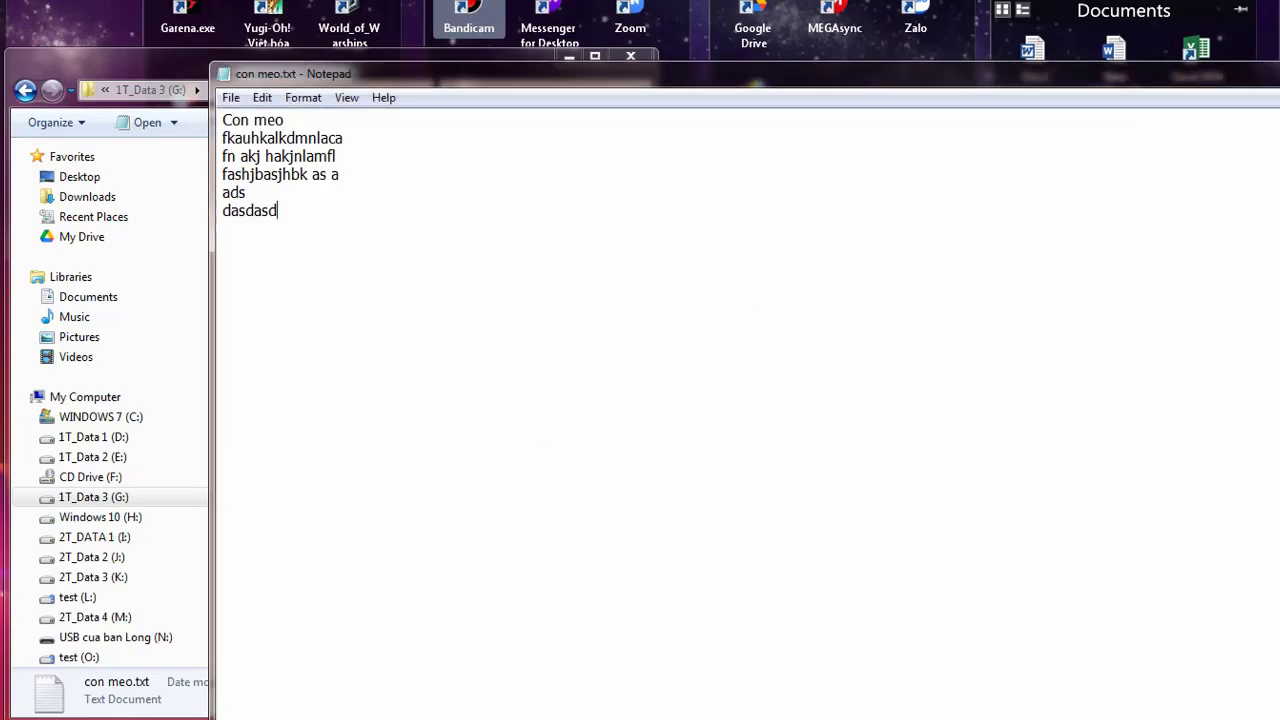
key(alt+F4)
Discard the note's changes and try deleting con meo.txt, which is denied
click(695, 367)
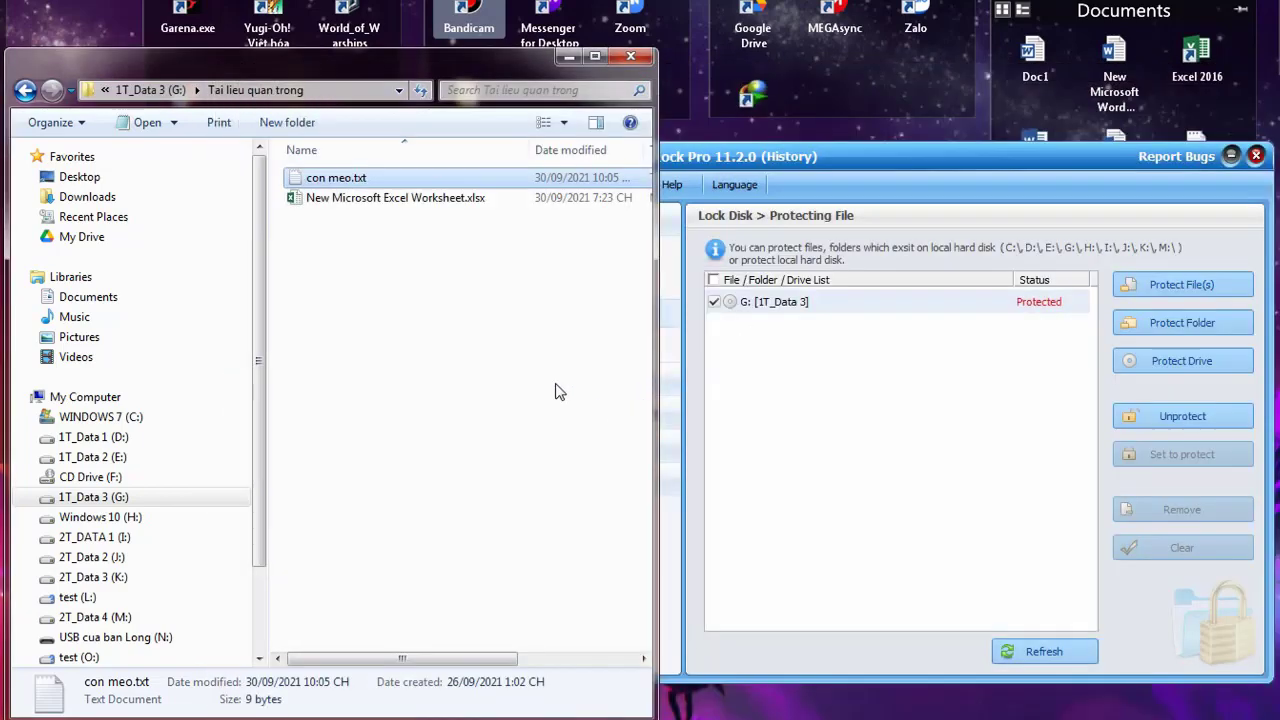
click(385, 199)
click(370, 180)
key(Delete)
click(726, 432)
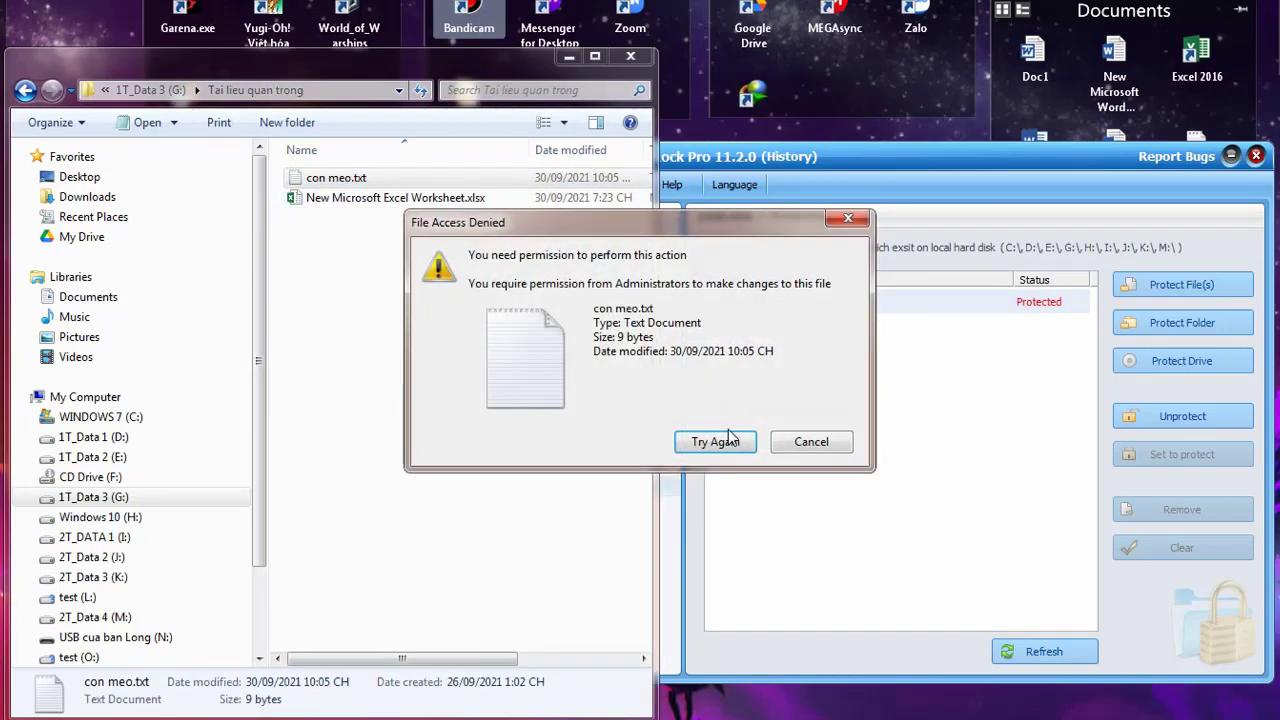
click(811, 442)
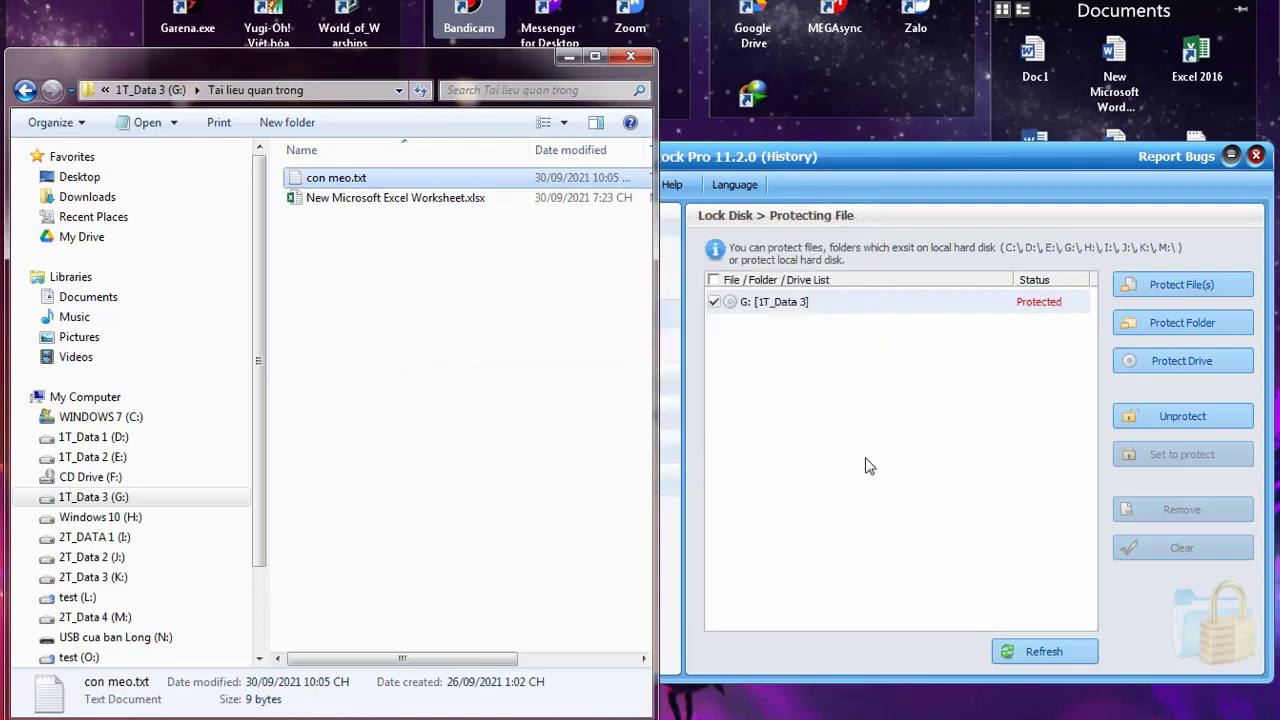
Check con meo.txt still reads unchanged, then try renaming it to 'con chos', which is refused
click(25, 90)
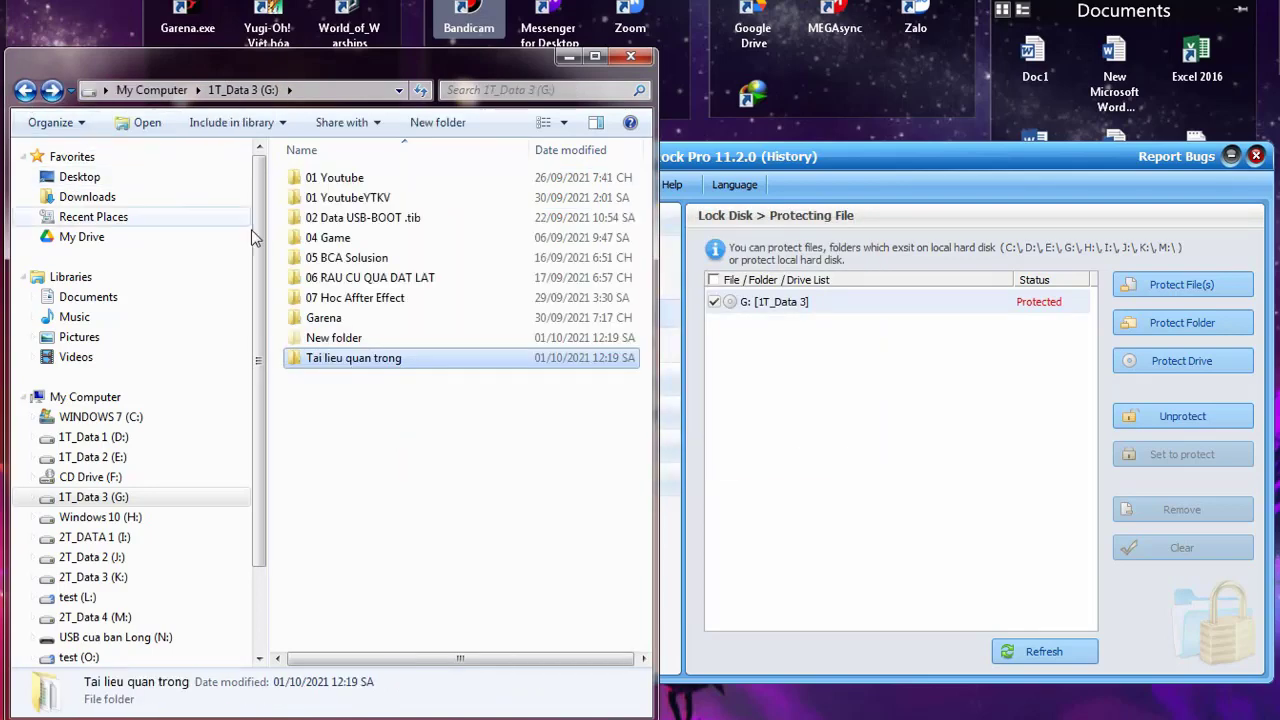
double_click(379, 362)
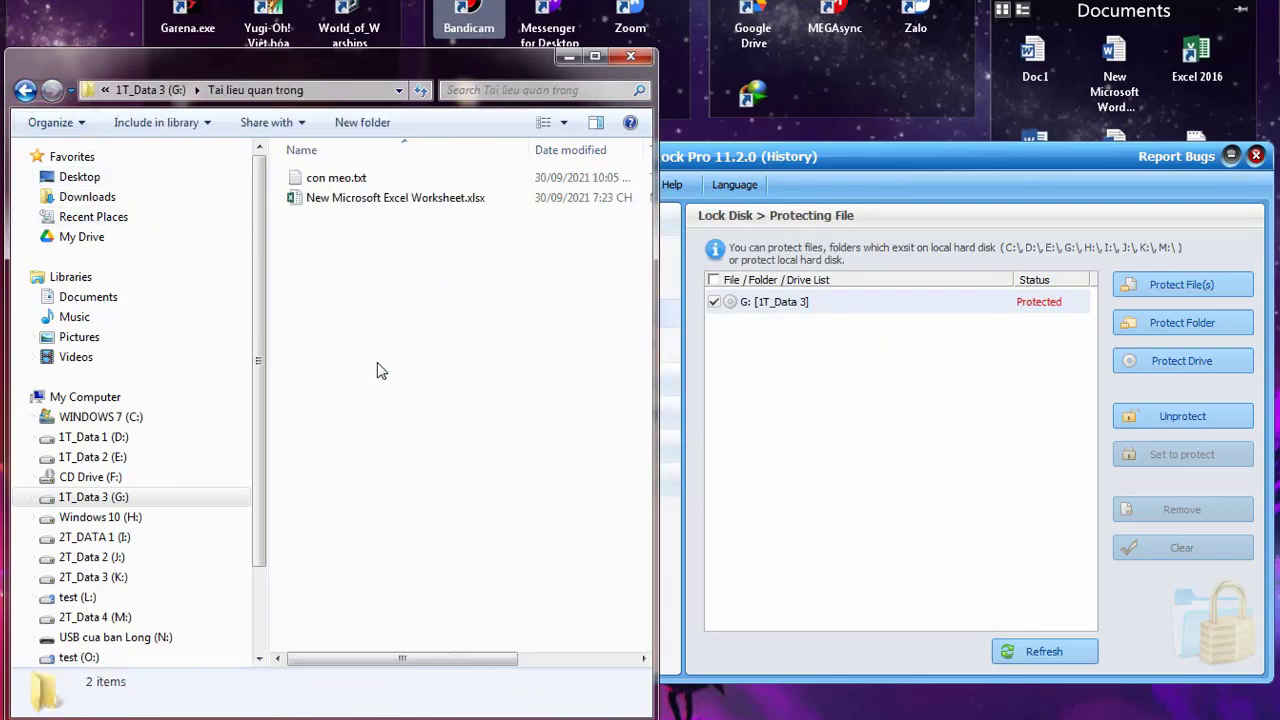
click(355, 178)
key(Return)
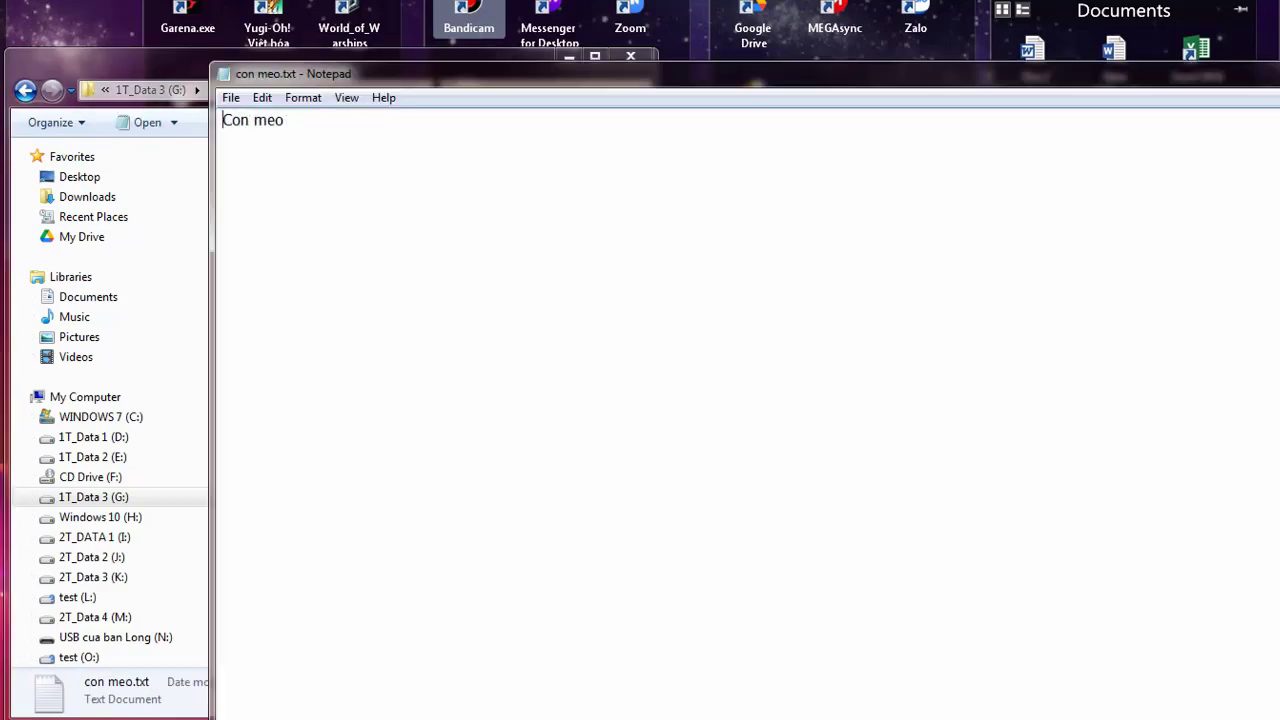
key(alt+F4)
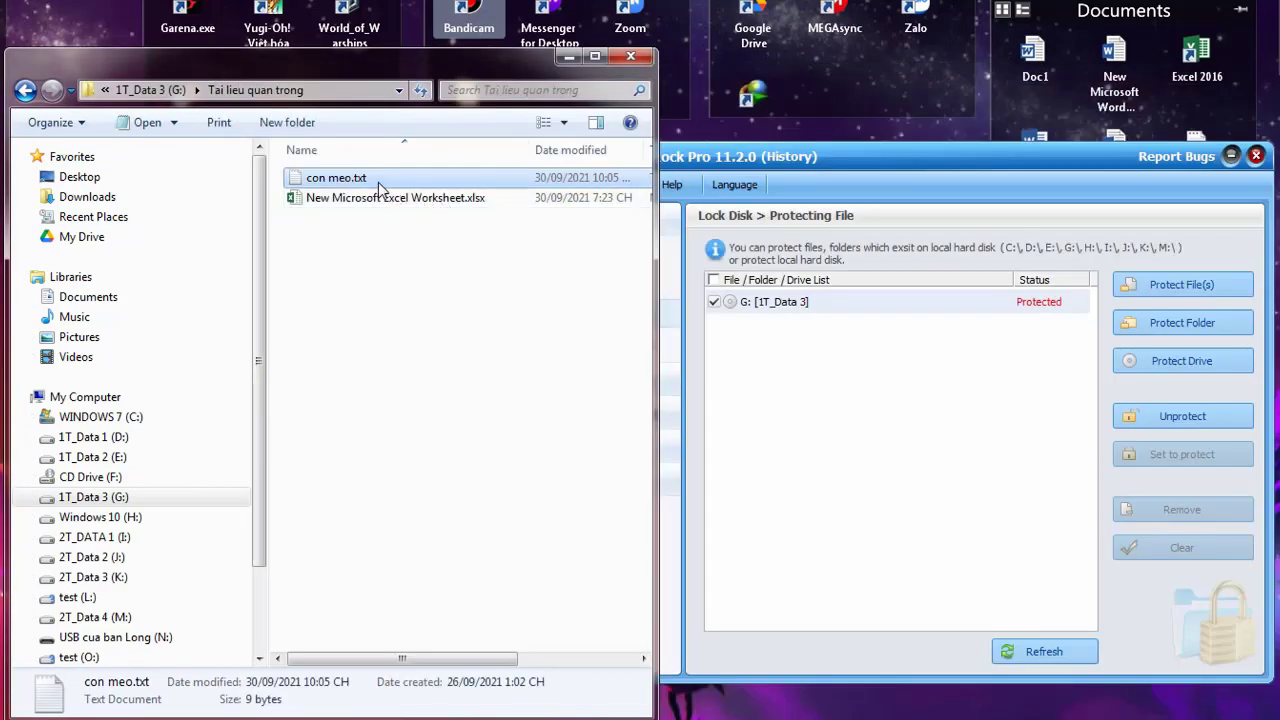
key(F2)
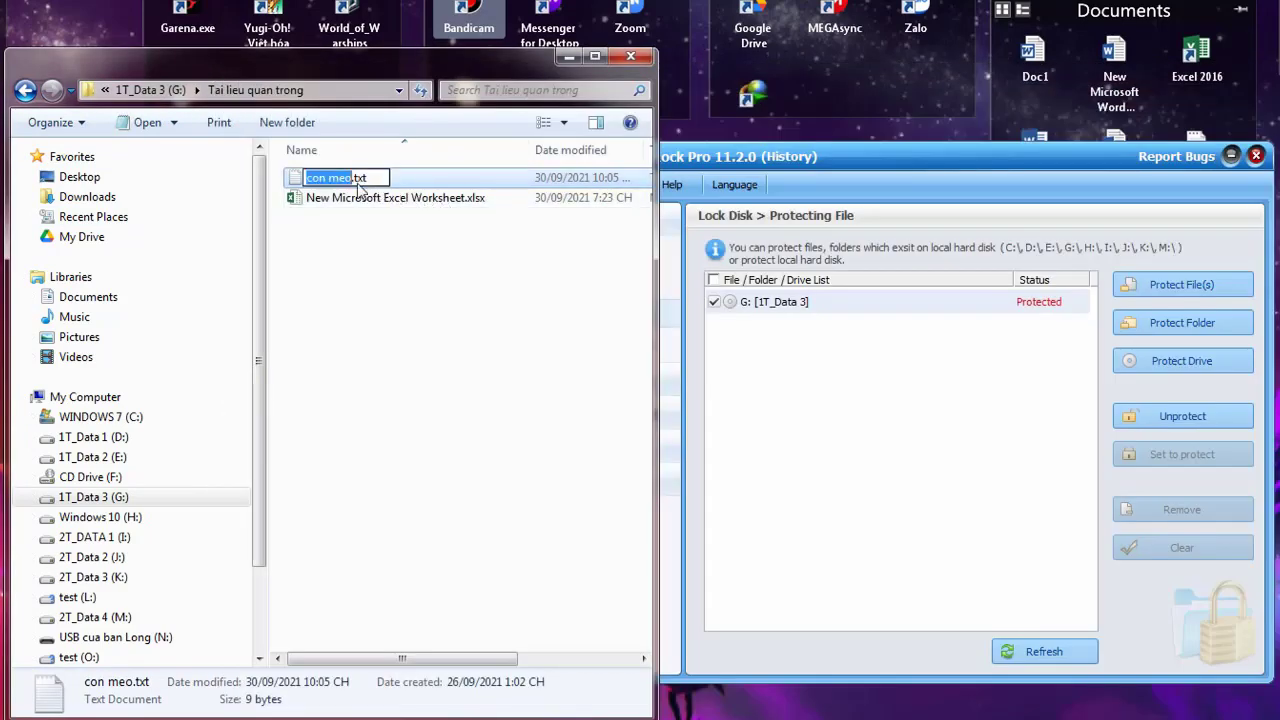
text(con cho)
text(s)
key(Return)
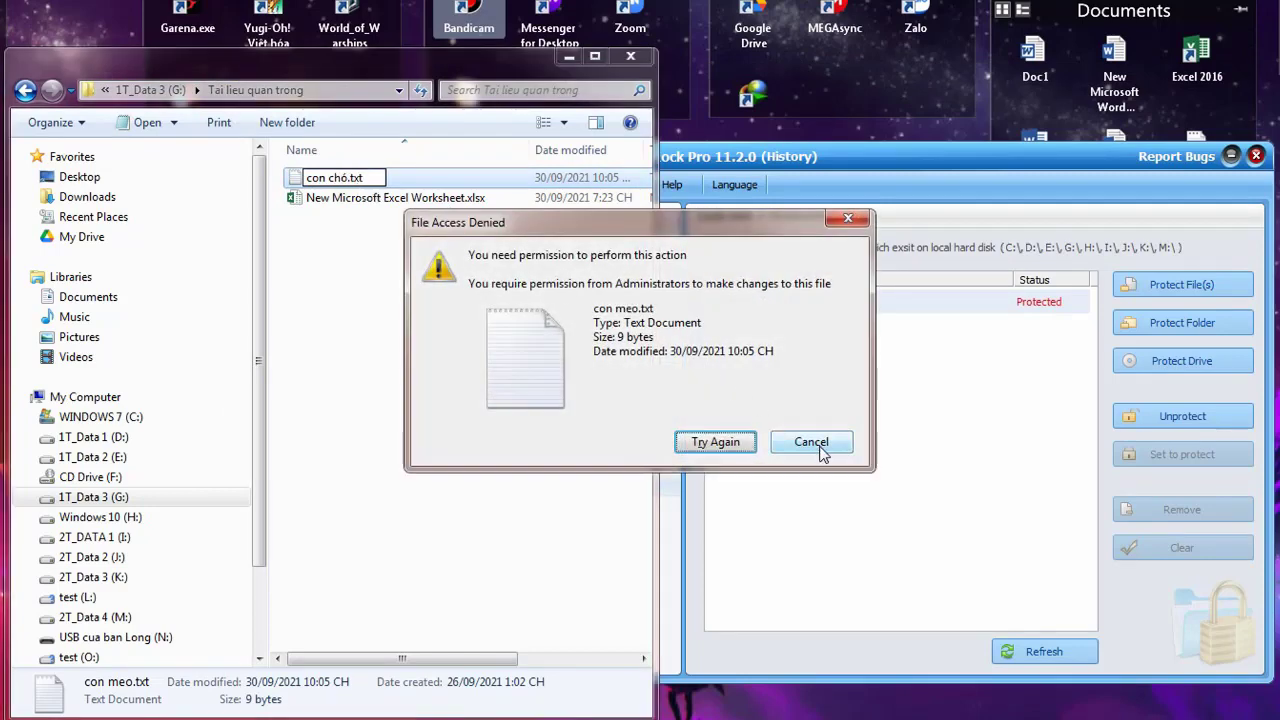
click(816, 446)
Try deleting both files in Tai lieu quan trong together, which is denied
click(457, 371)
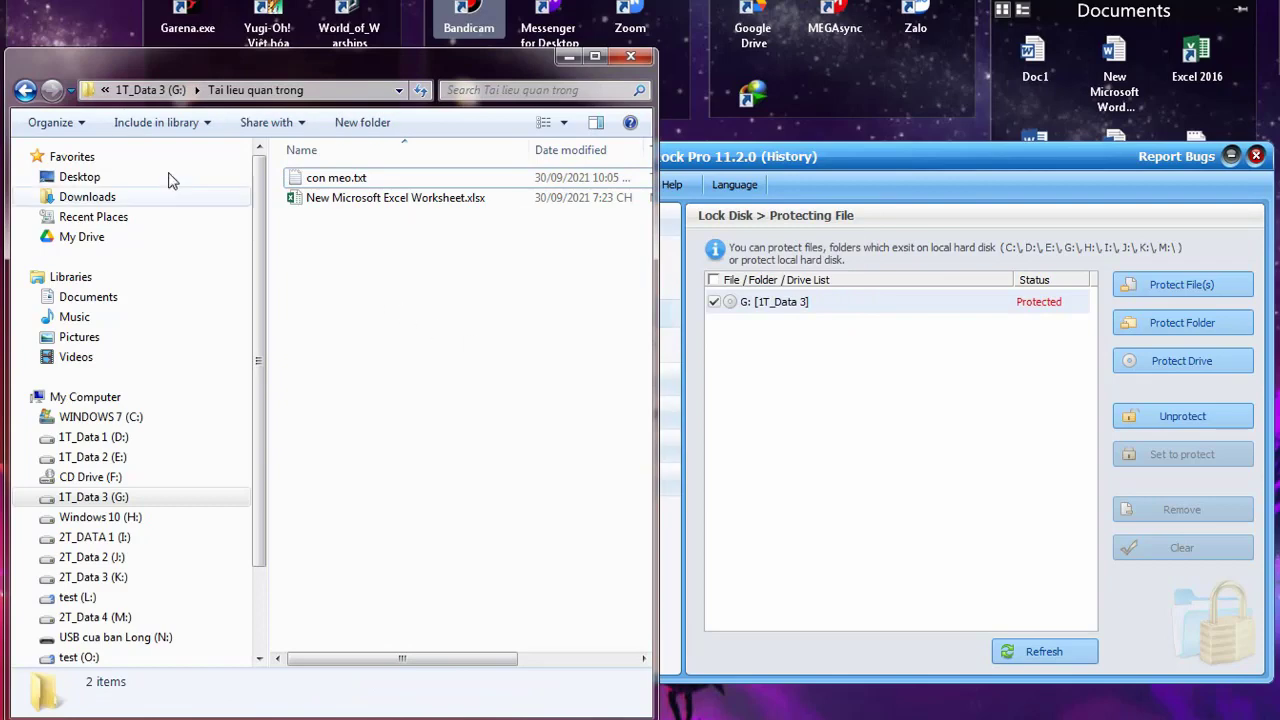
key(BackSpace)
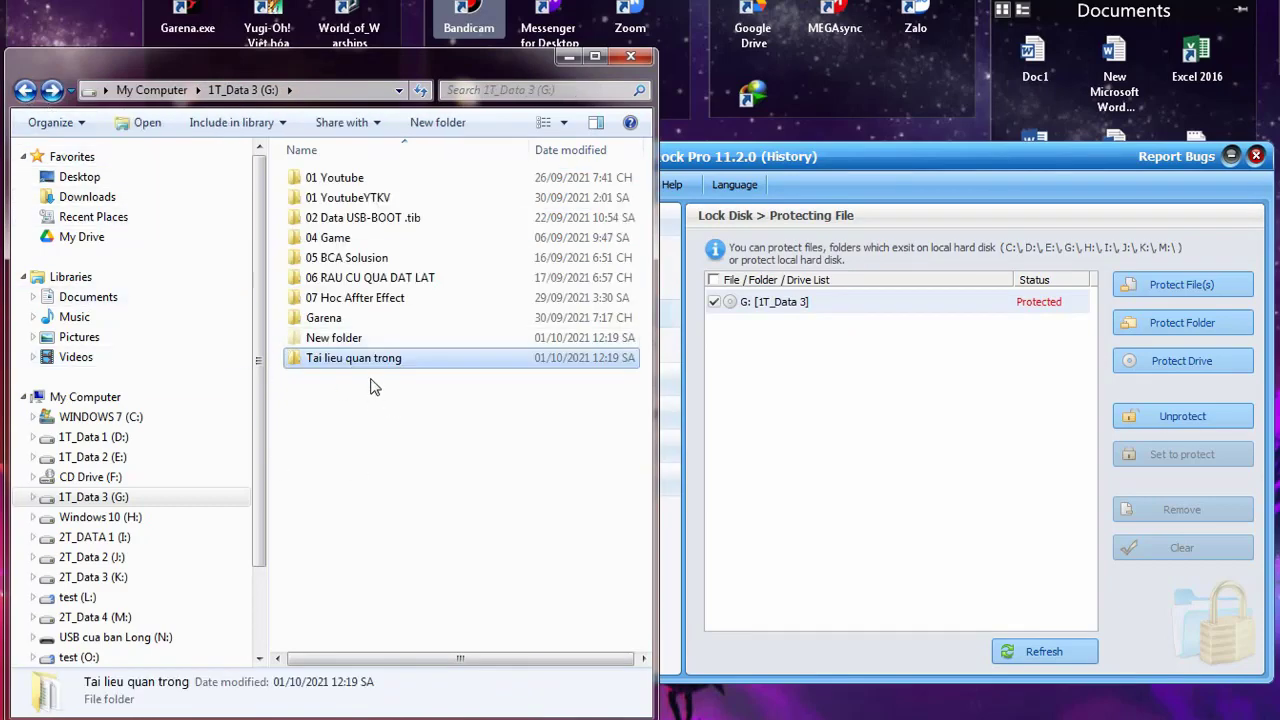
key(Return)
drag(412, 255, 337, 134)
key(Delete)
key(Return)
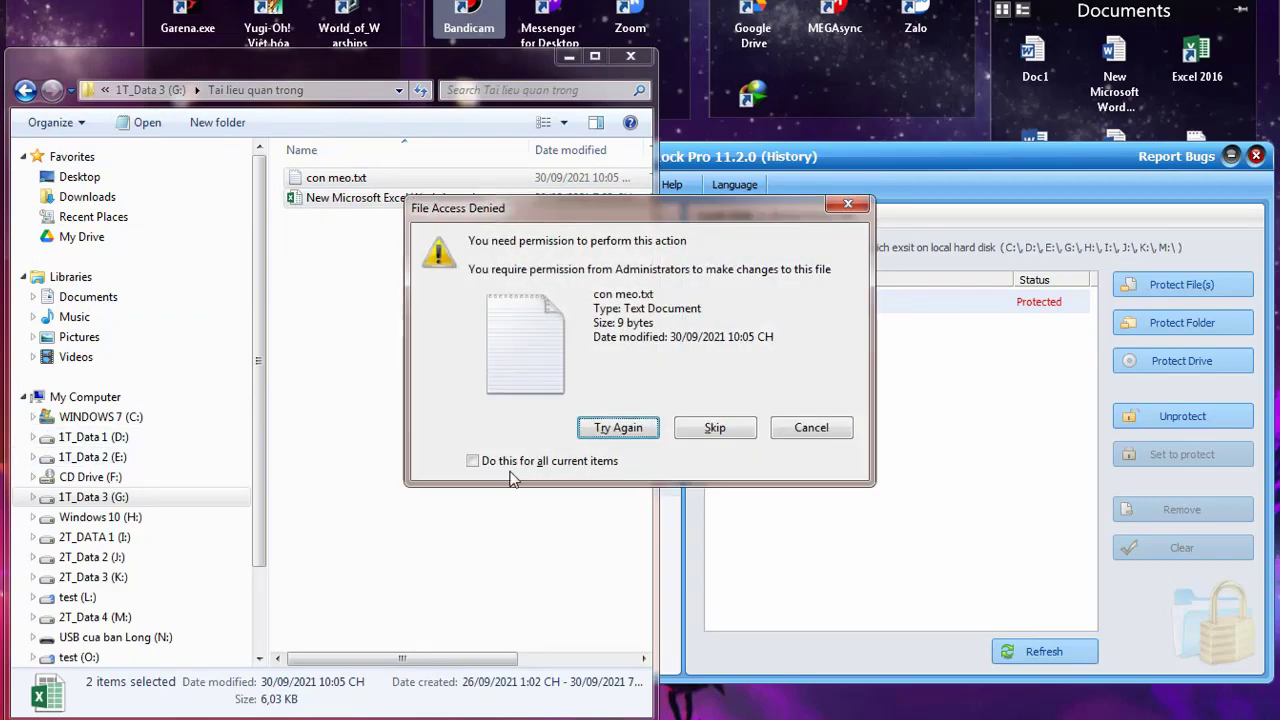
click(808, 428)
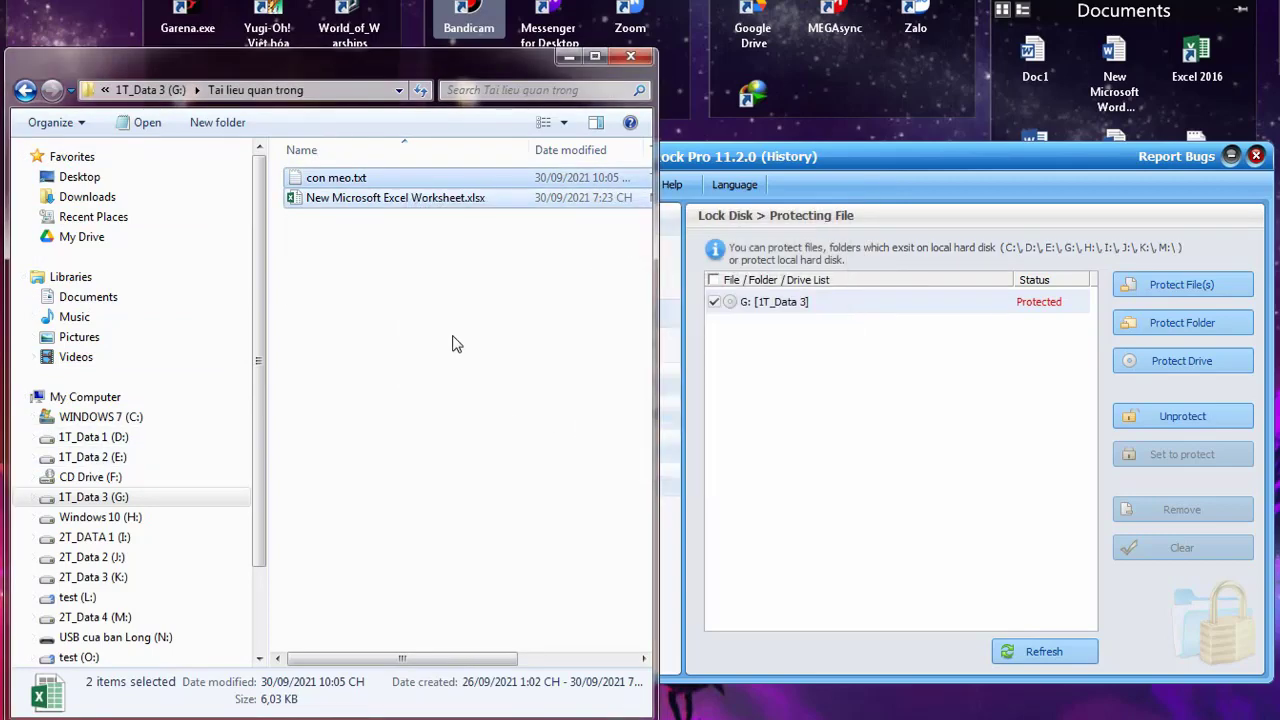
click(444, 325)
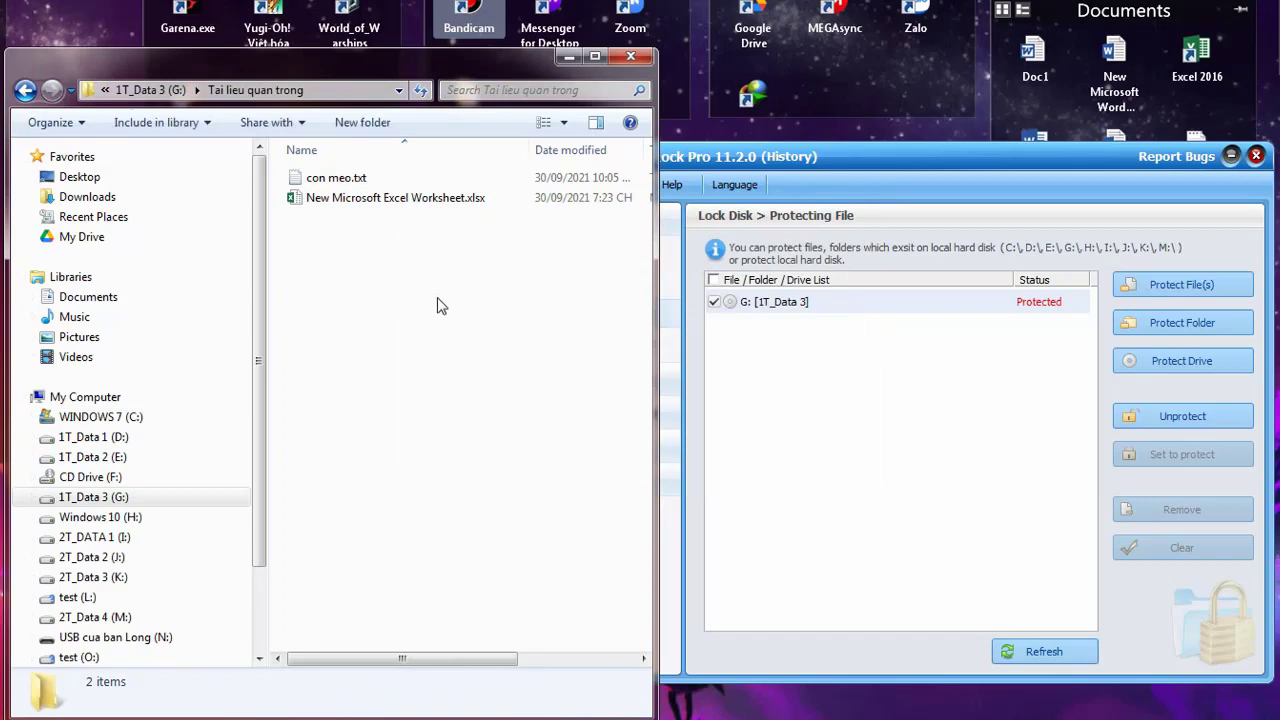
Try creating a new Microsoft Word Document in G:'s root, which Destination Folder Access Denied blocks
click(25, 90)
click(322, 405)
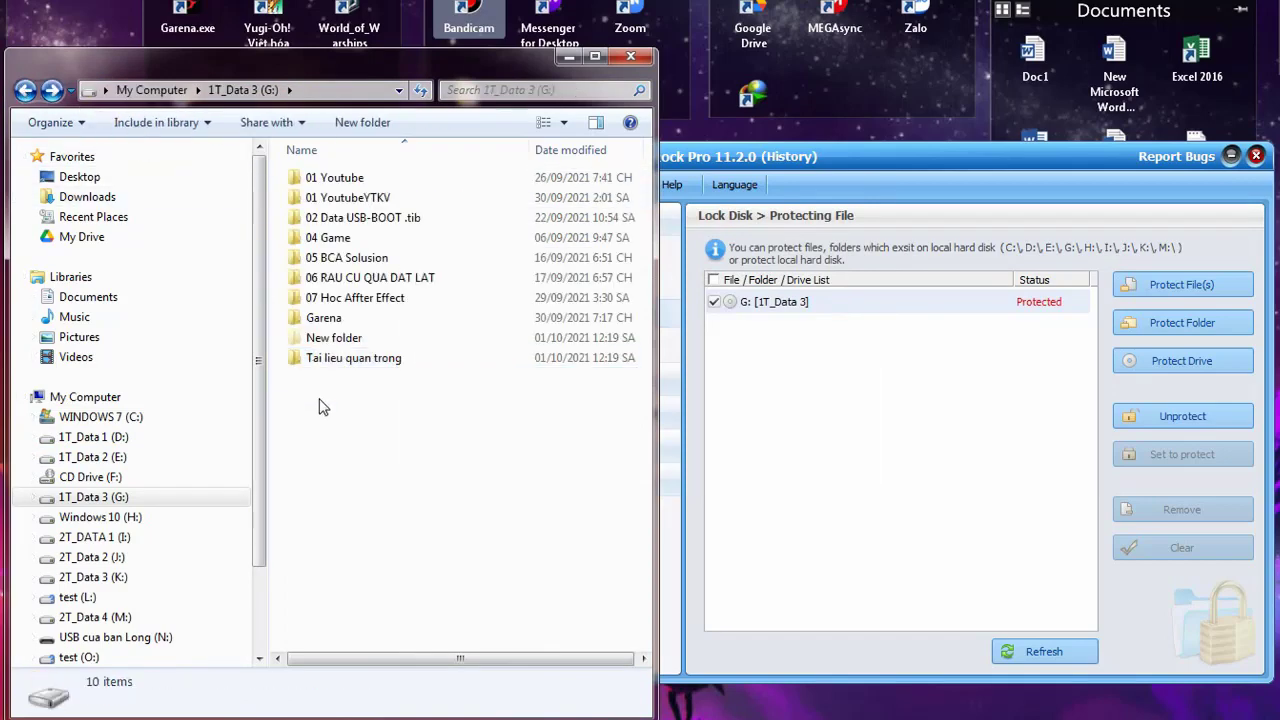
right_click(309, 433)
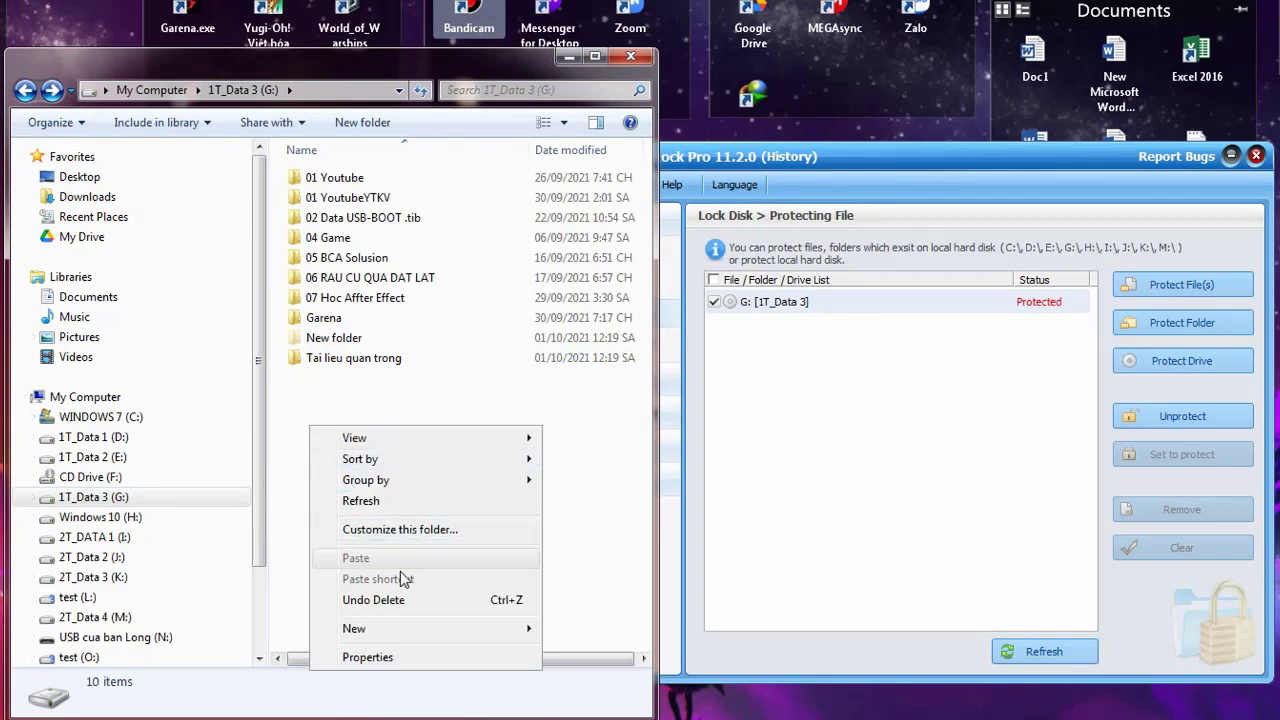
mouse_move(481, 633)
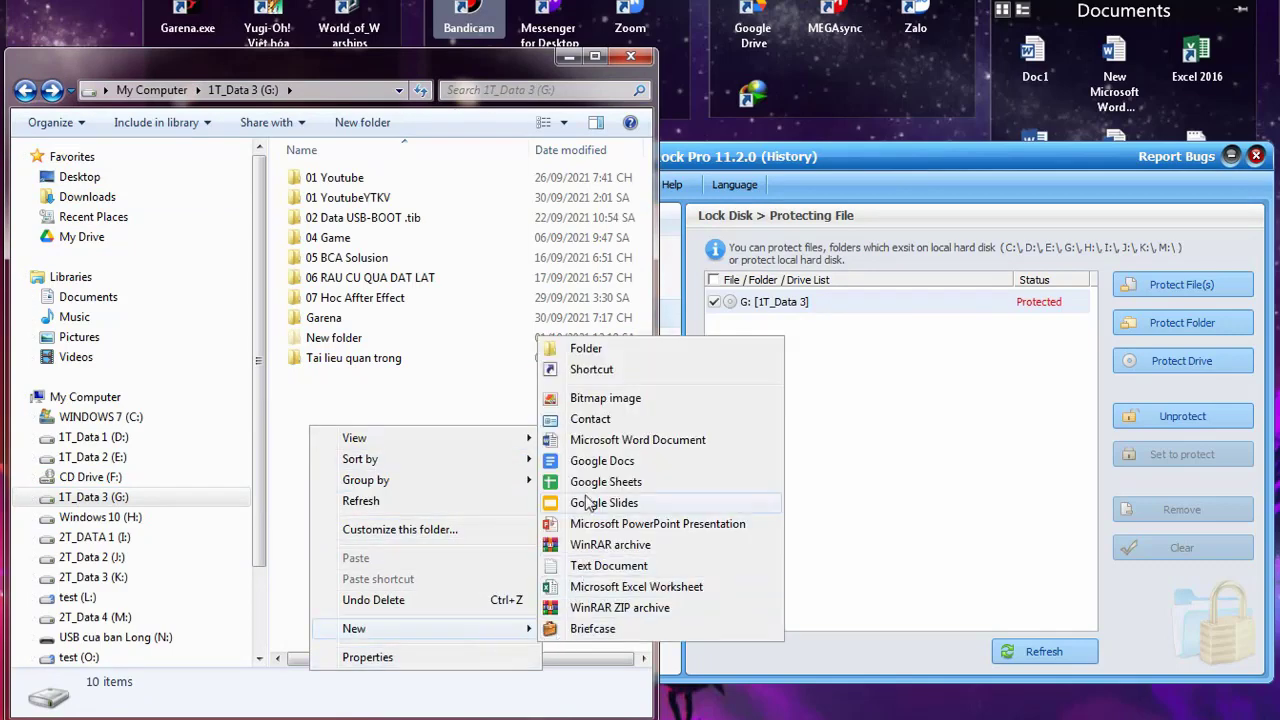
click(584, 440)
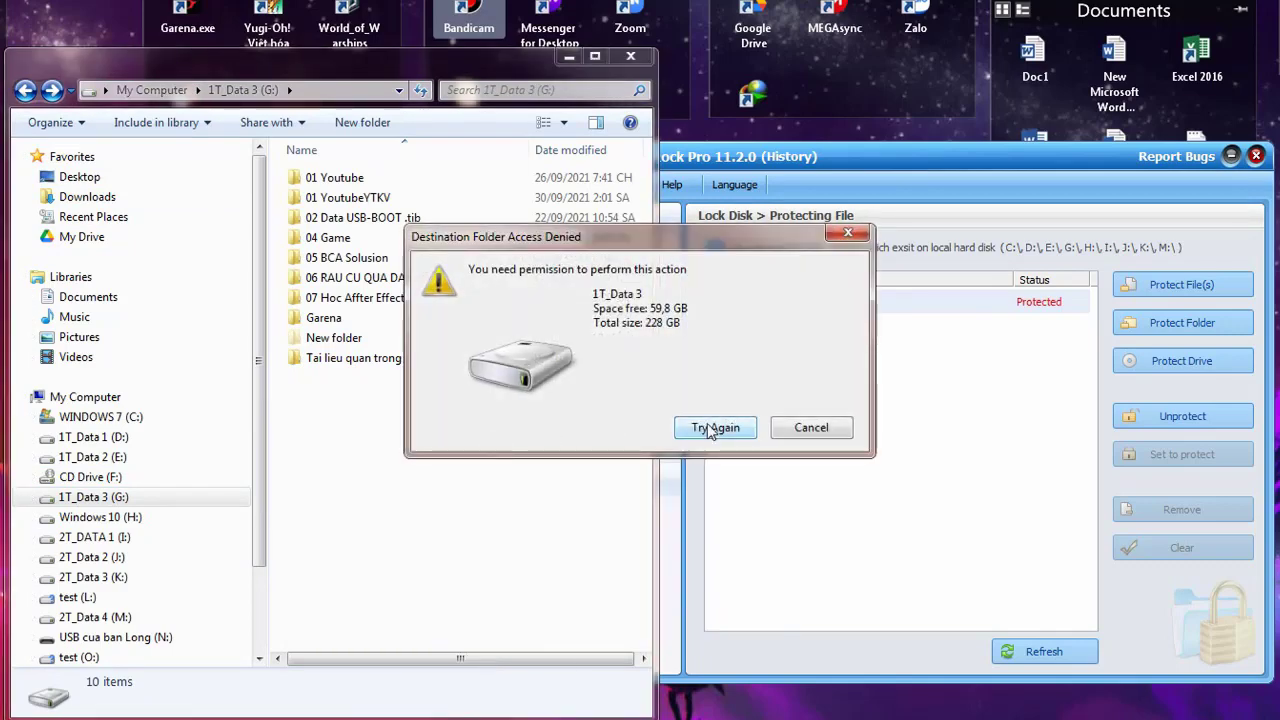
click(711, 423)
click(821, 425)
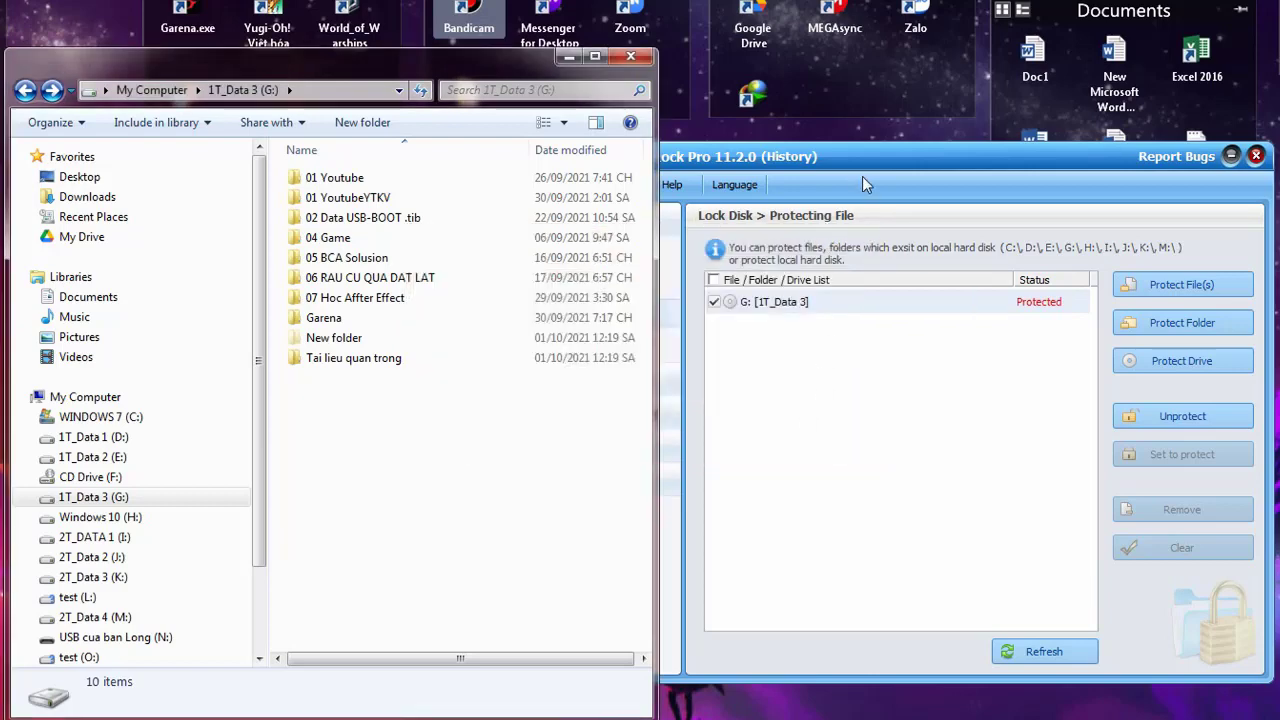
click(862, 176)
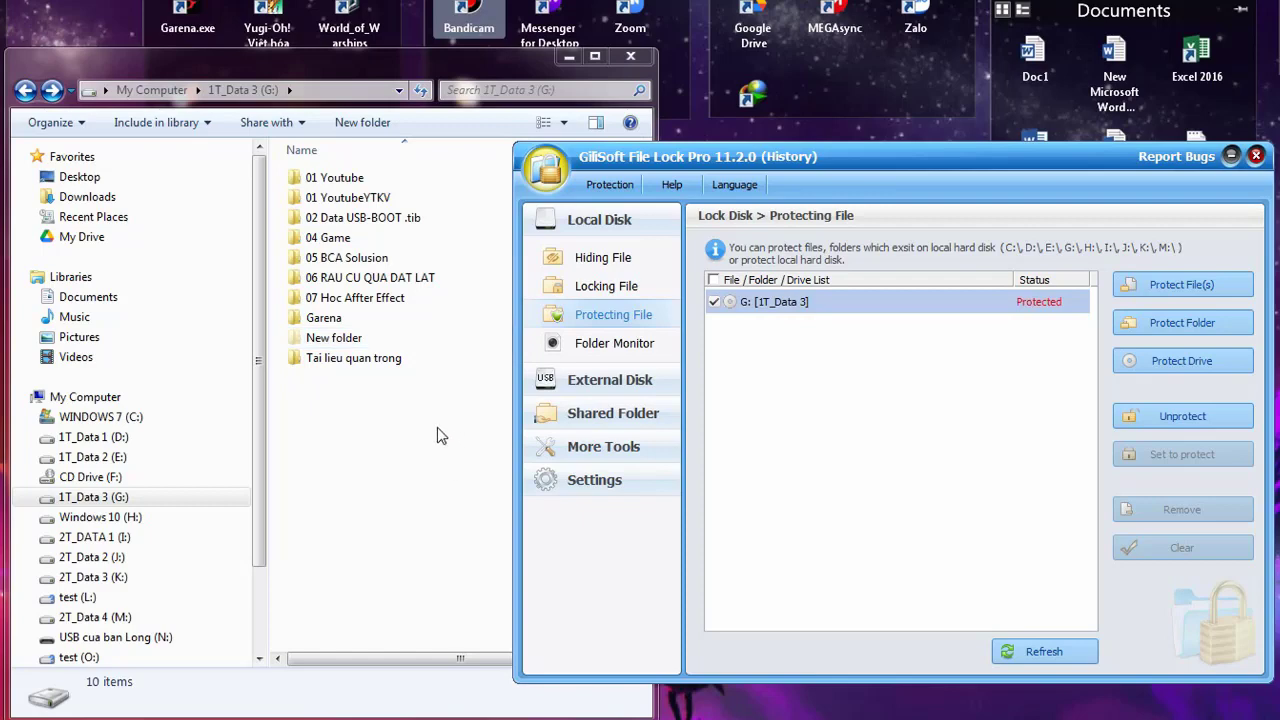
Unprotect drive G: [1T_Data 3], then tick it and set it to Protected again
click(396, 362)
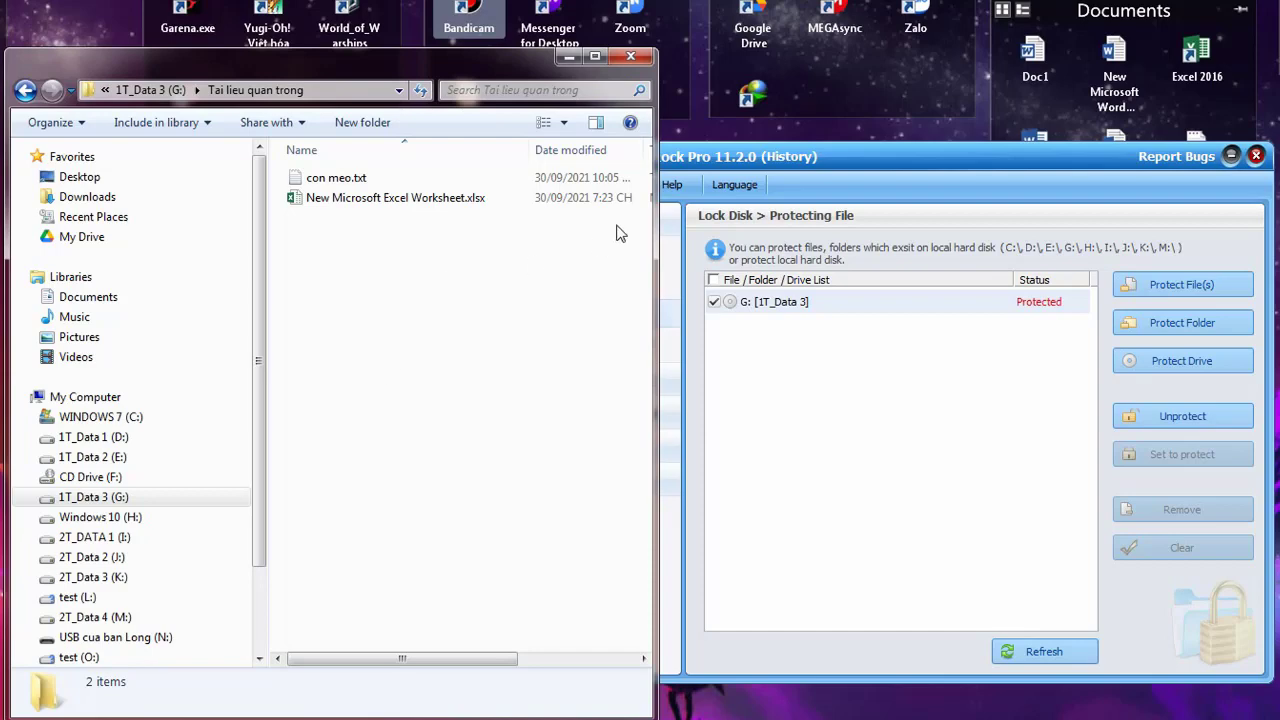
click(728, 162)
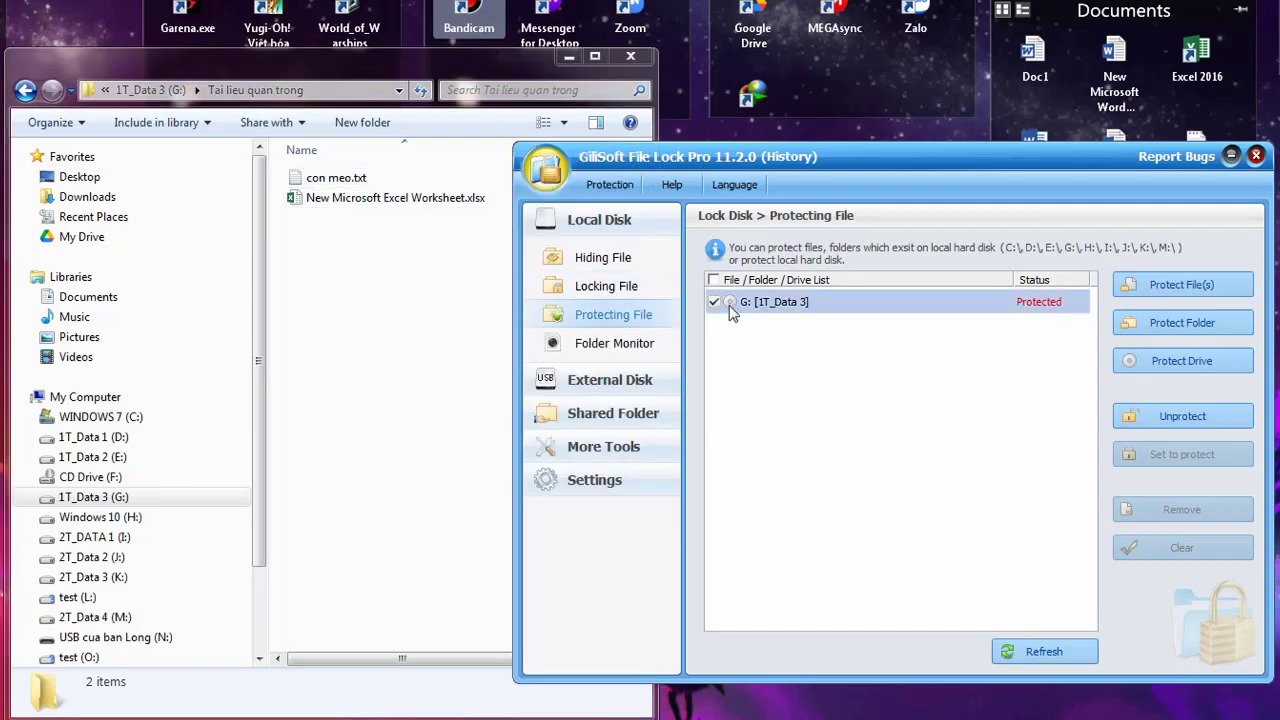
click(1160, 420)
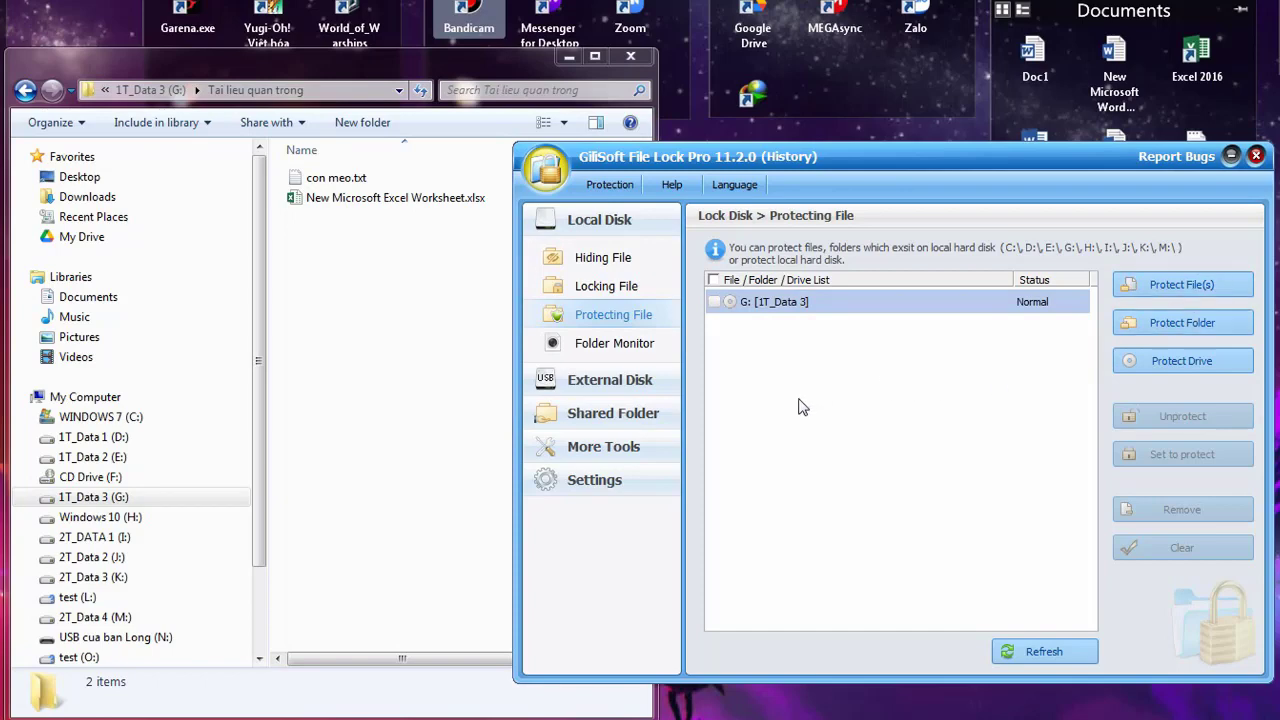
click(714, 302)
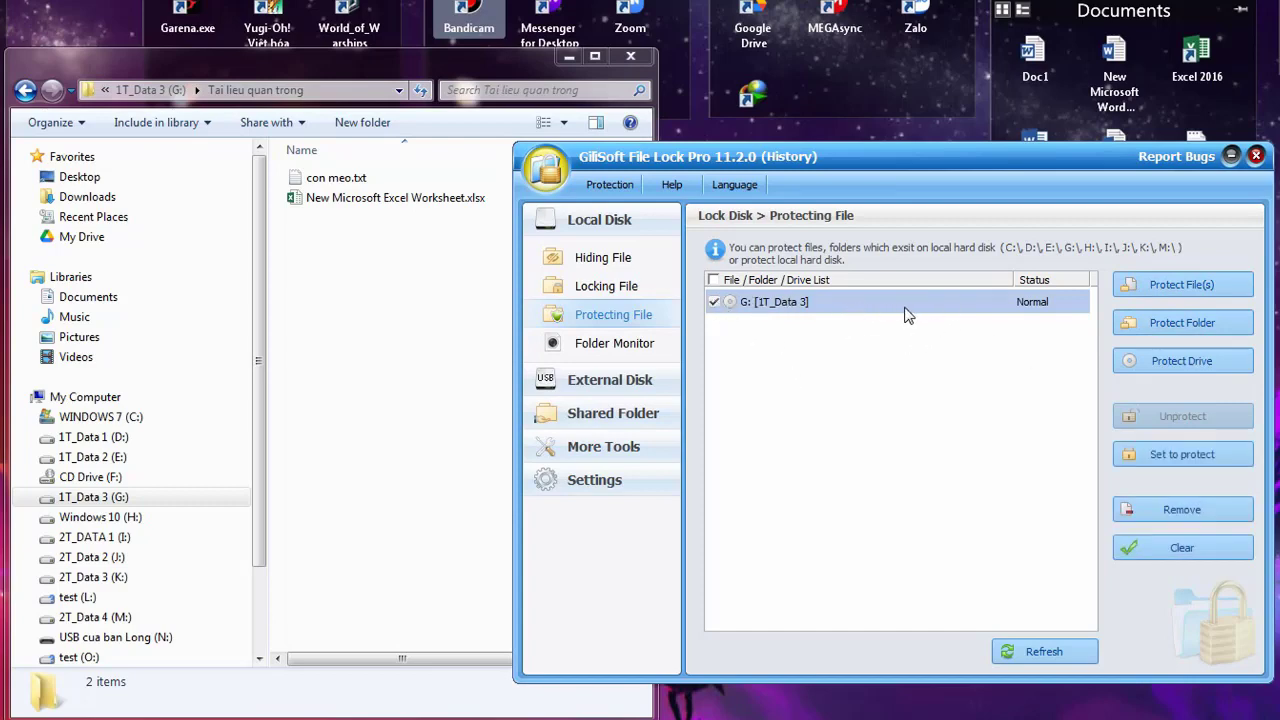
click(1181, 456)
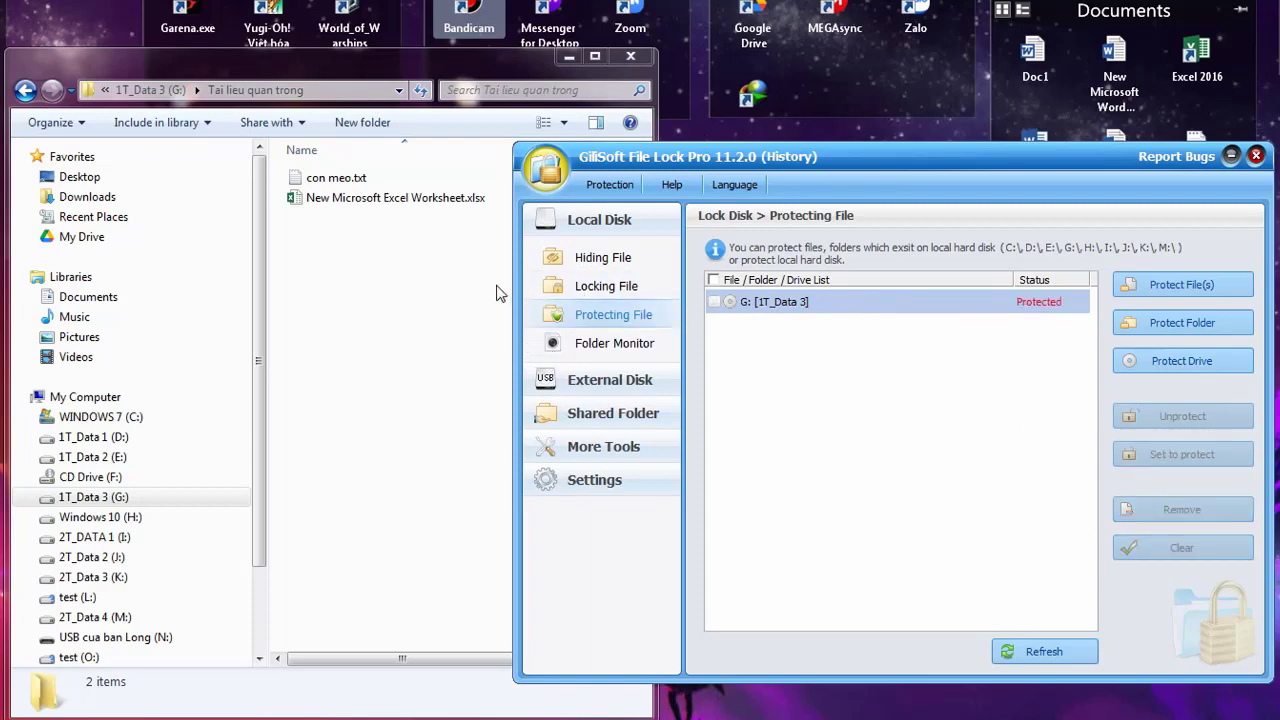
click(418, 297)
Copy the Tai lieu quan trong folder from G: and paste it onto USB drive N:
click(25, 90)
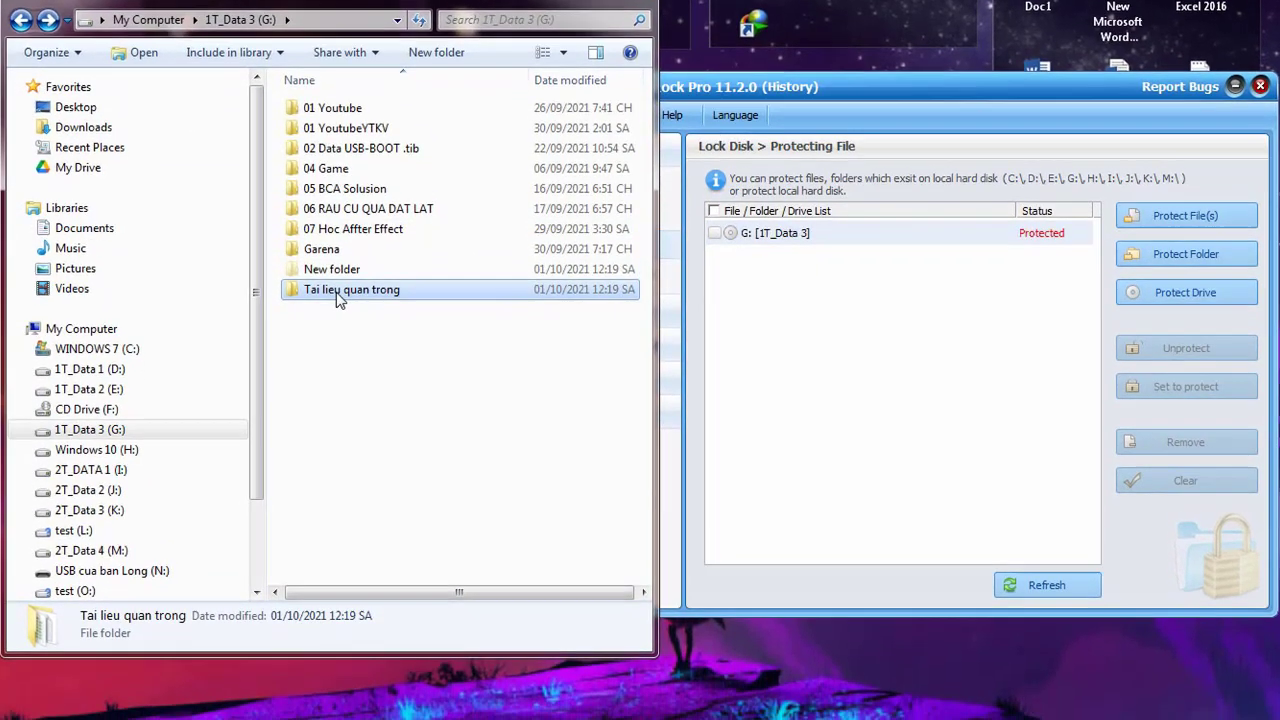
right_click(340, 343)
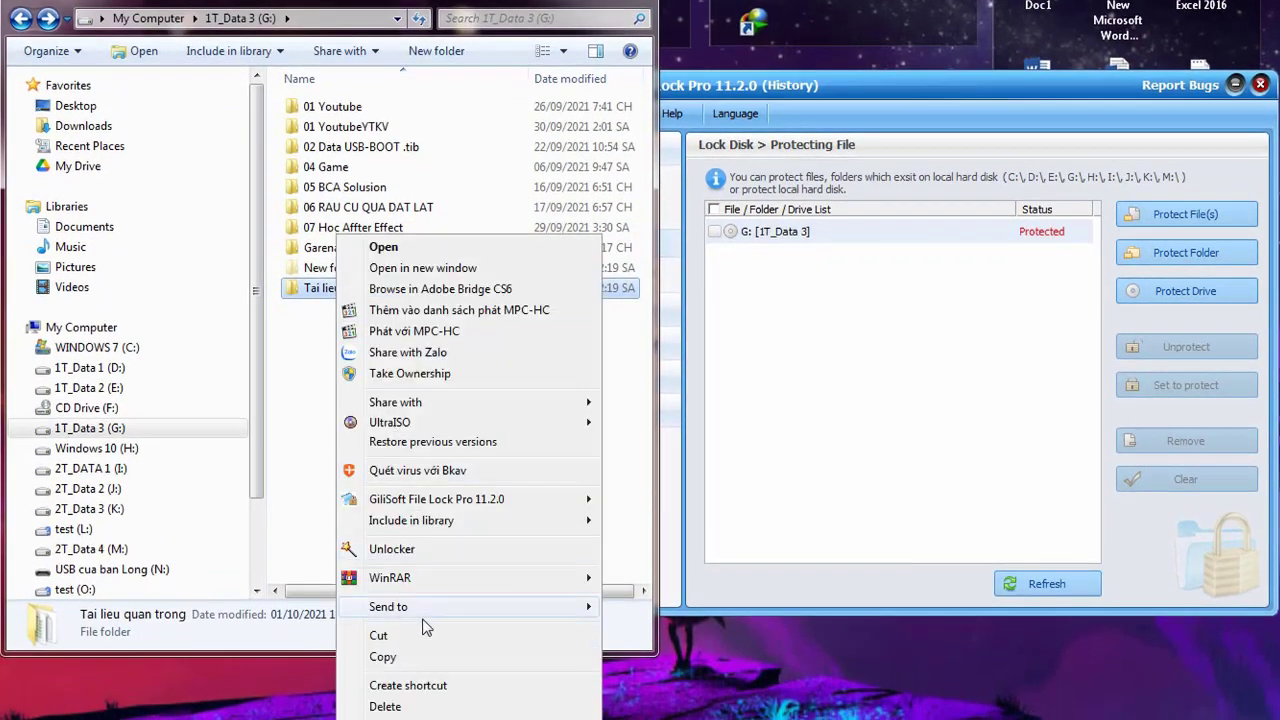
click(424, 657)
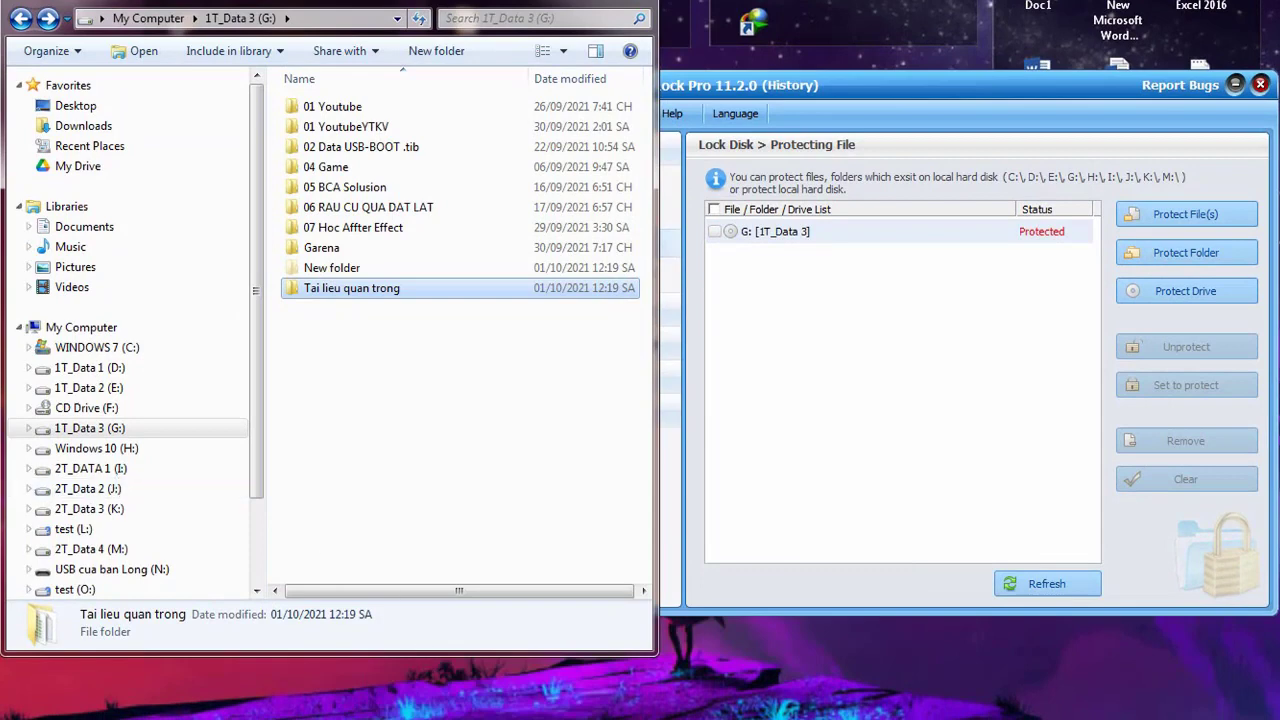
click(102, 369)
right_click(358, 373)
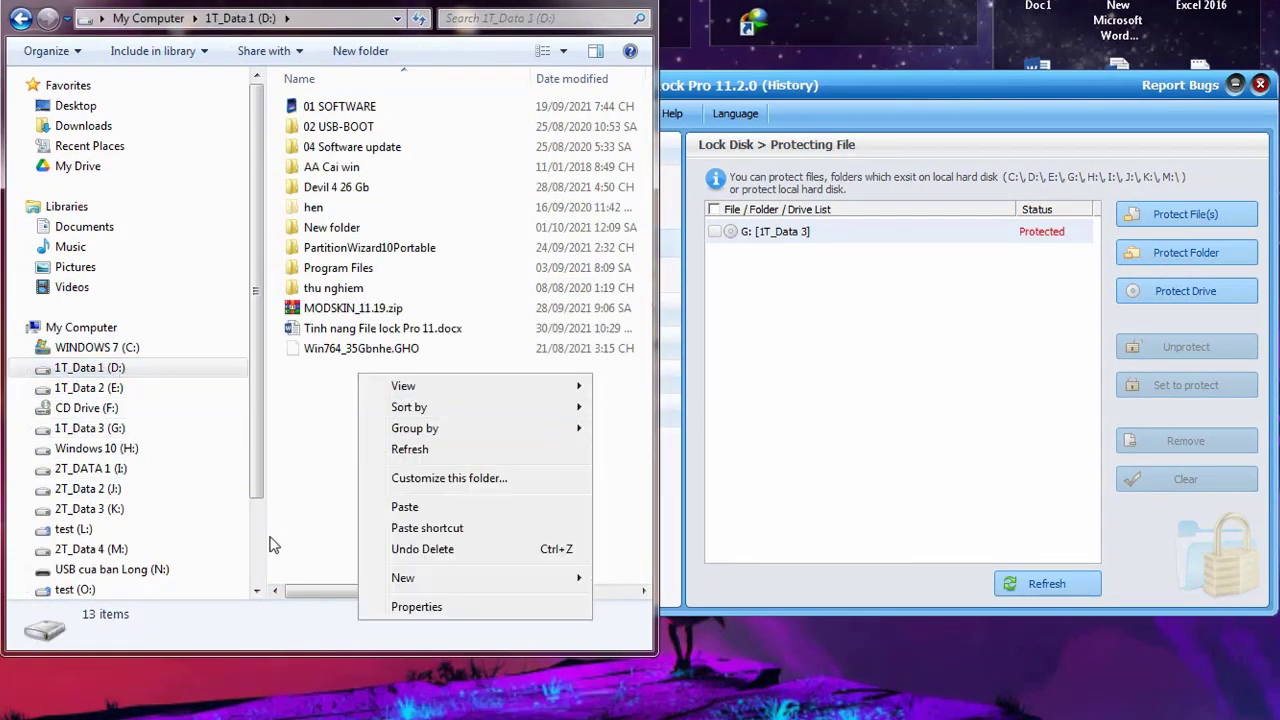
scroll(254, 500, down, 3)
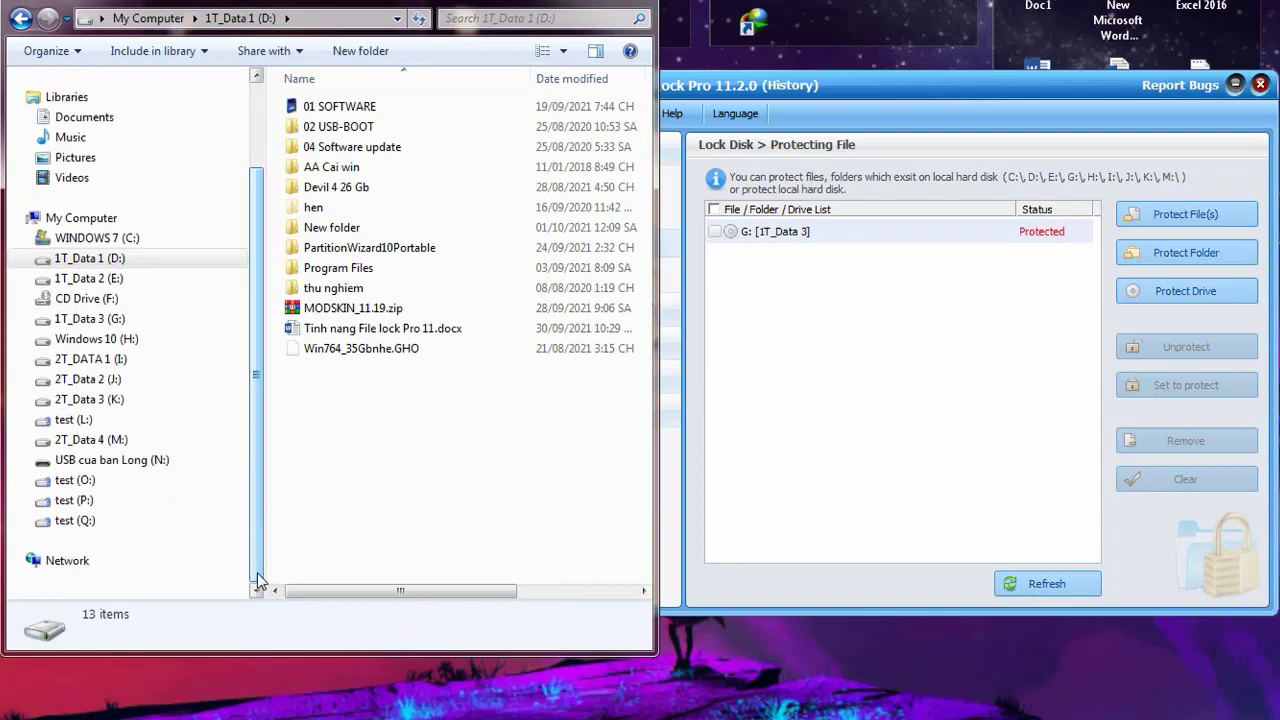
click(84, 462)
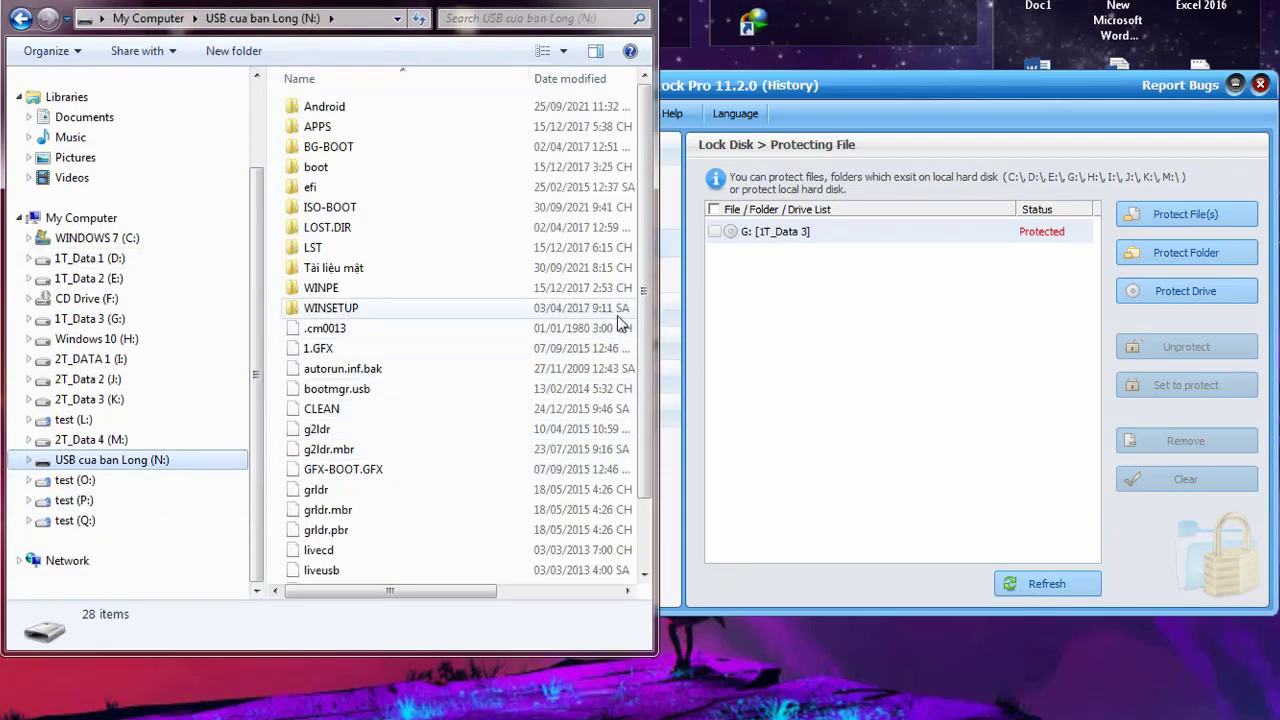
scroll(503, 509, down, 2)
right_click(409, 507)
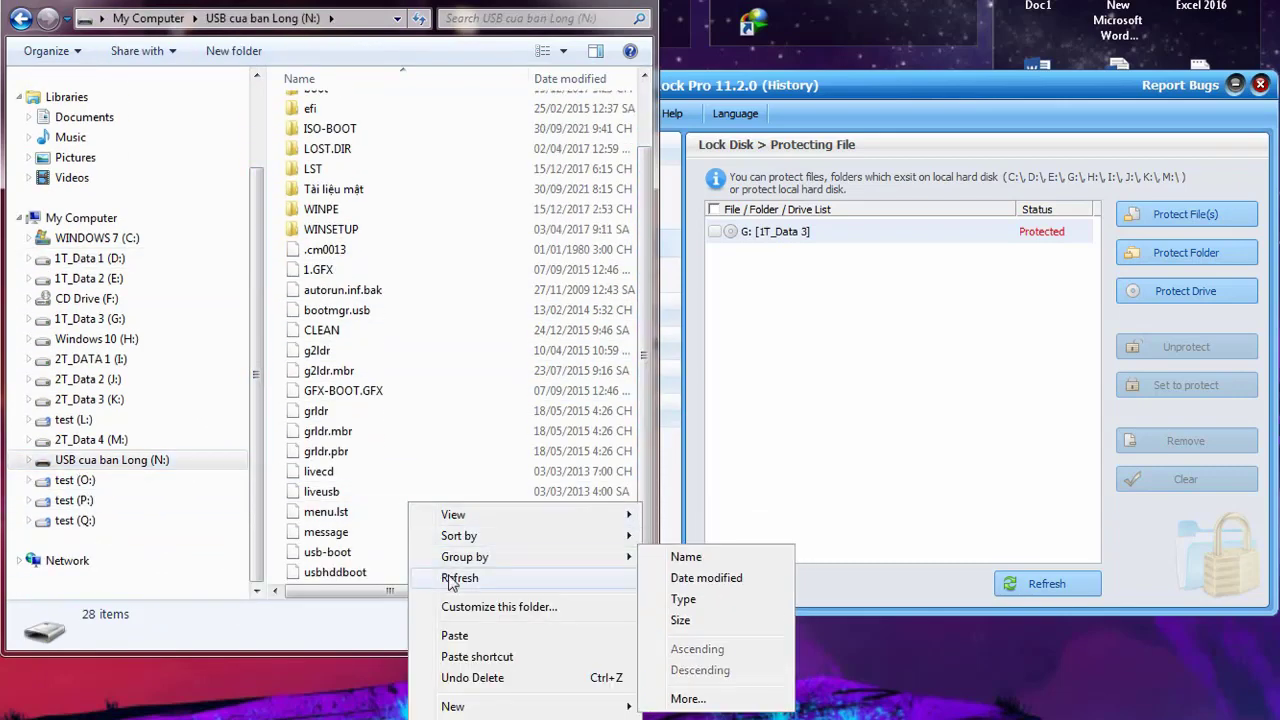
click(455, 636)
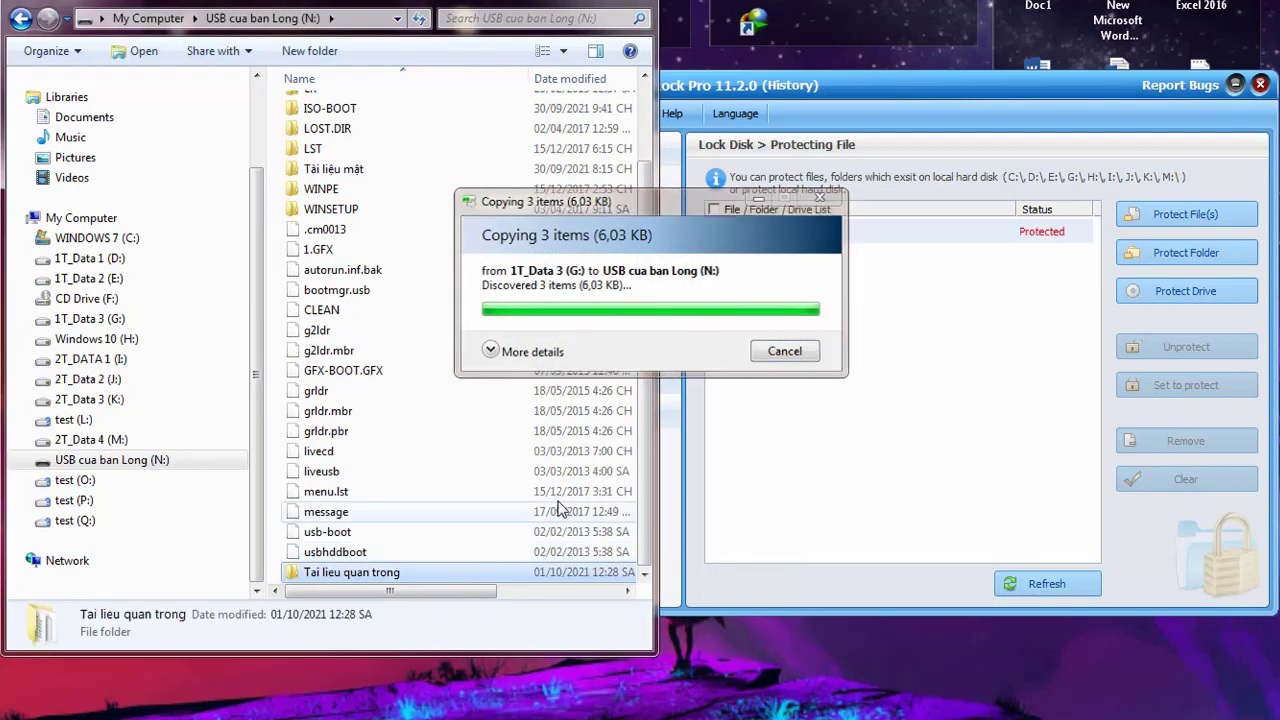
Open the copied folder on N:, then permanently delete it with Shift+Delete
double_click(410, 572)
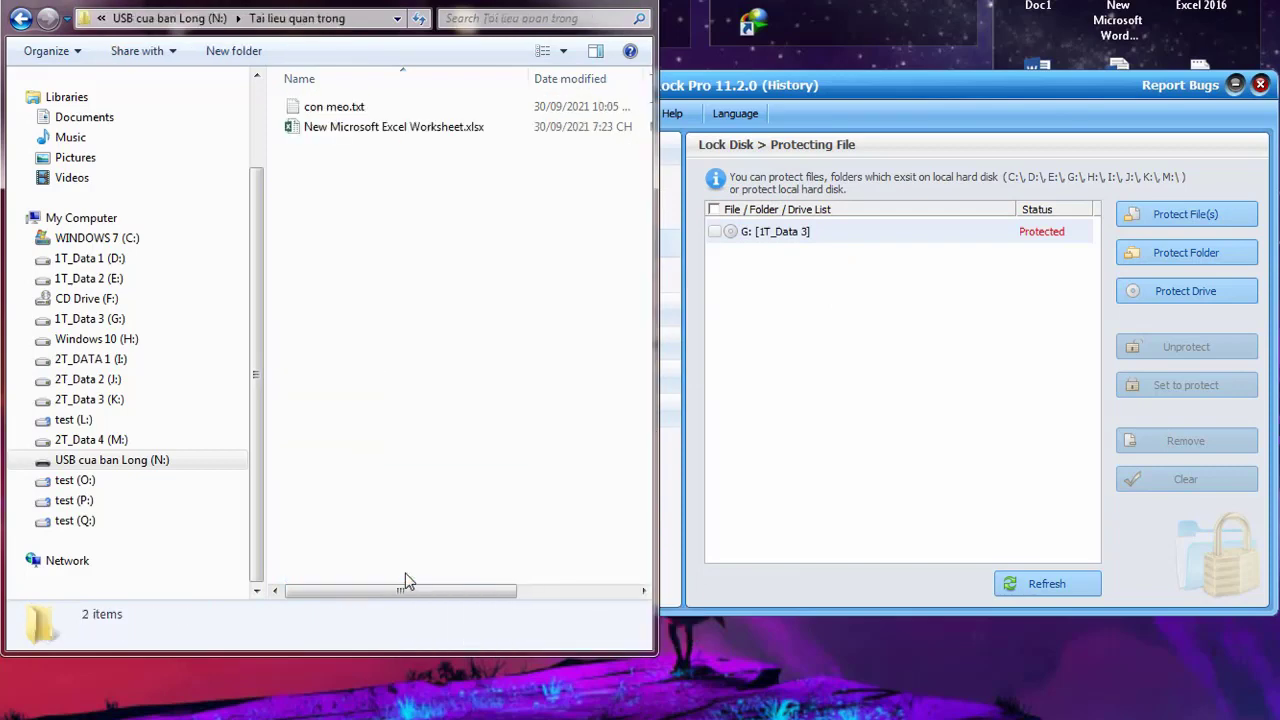
click(20, 18)
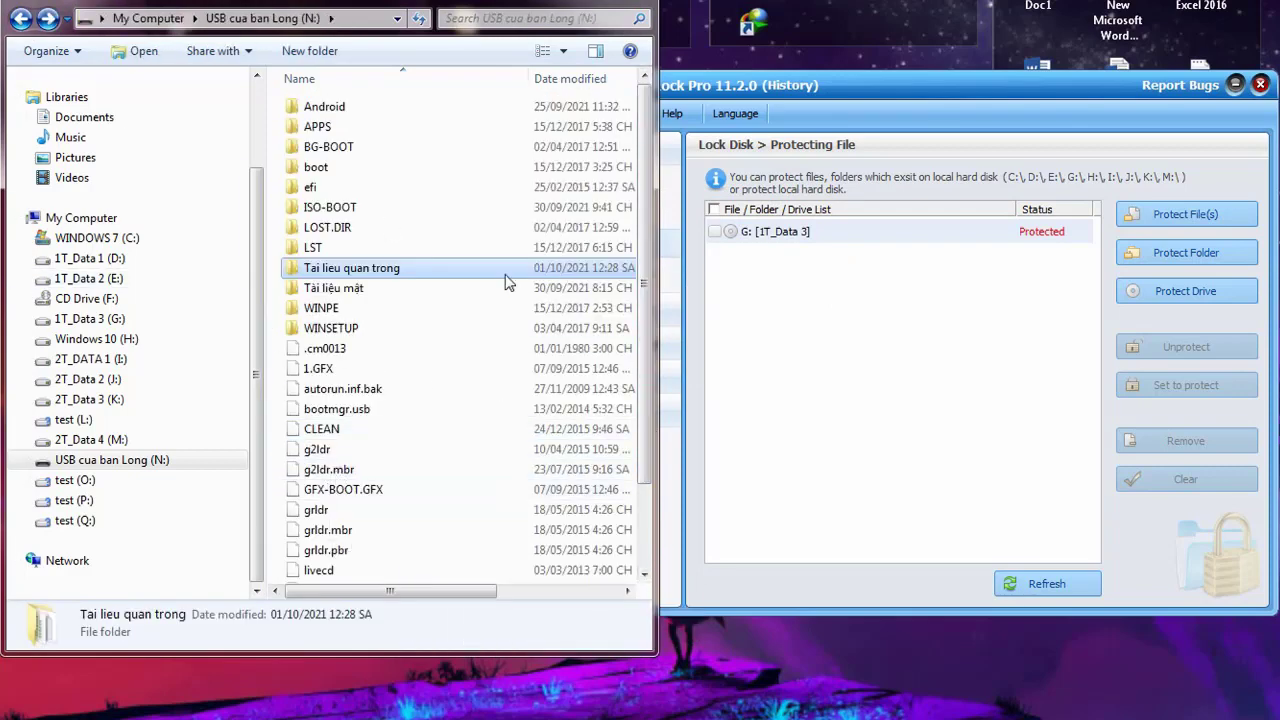
click(353, 287)
click(352, 276)
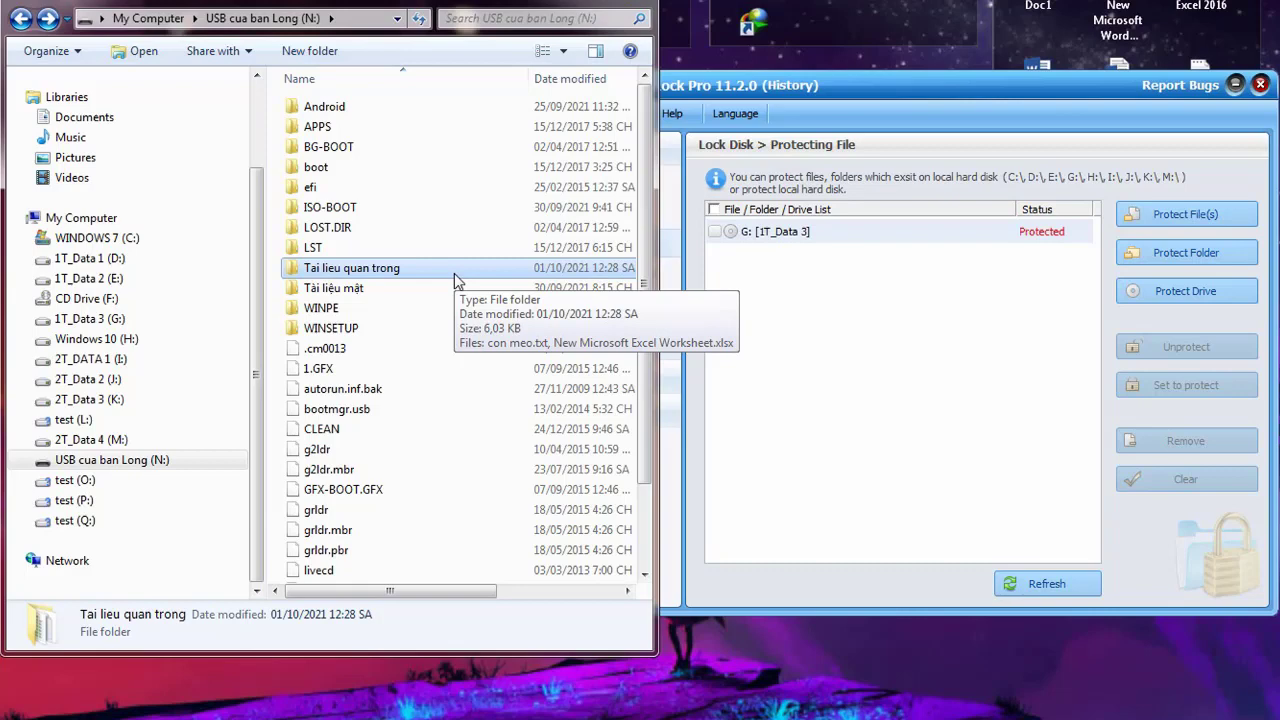
double_click(393, 275)
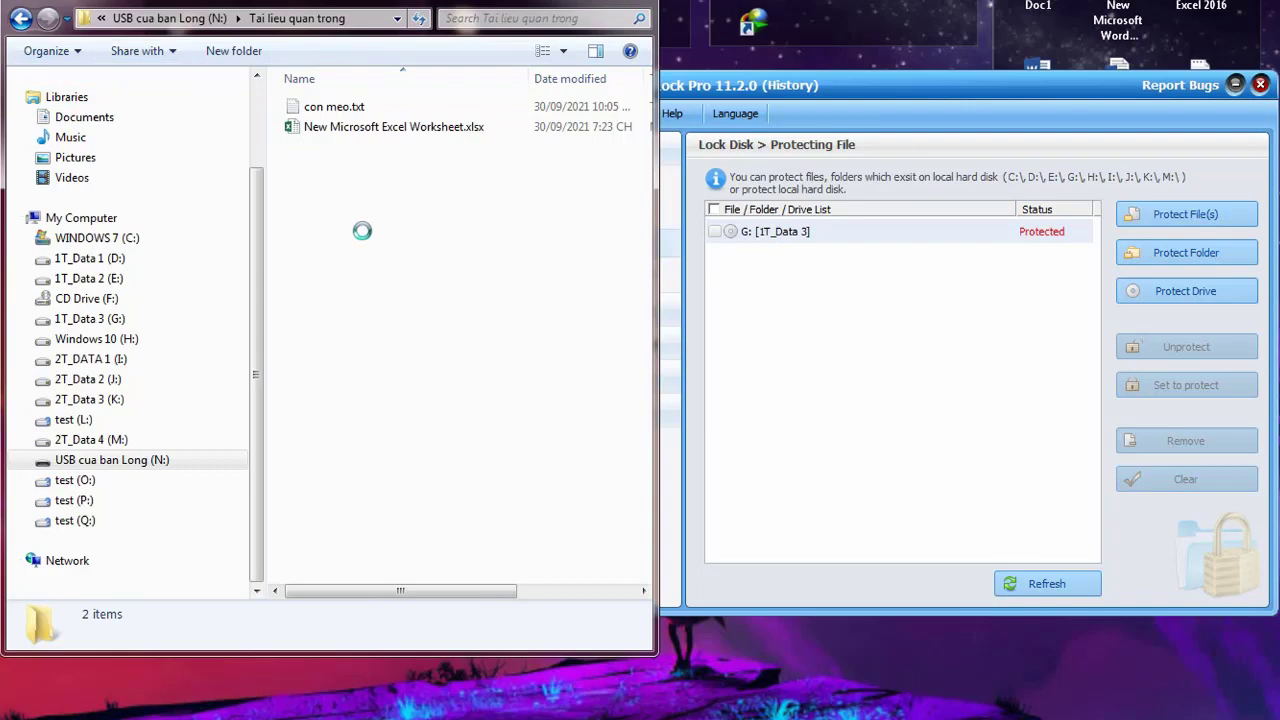
key(BackSpace)
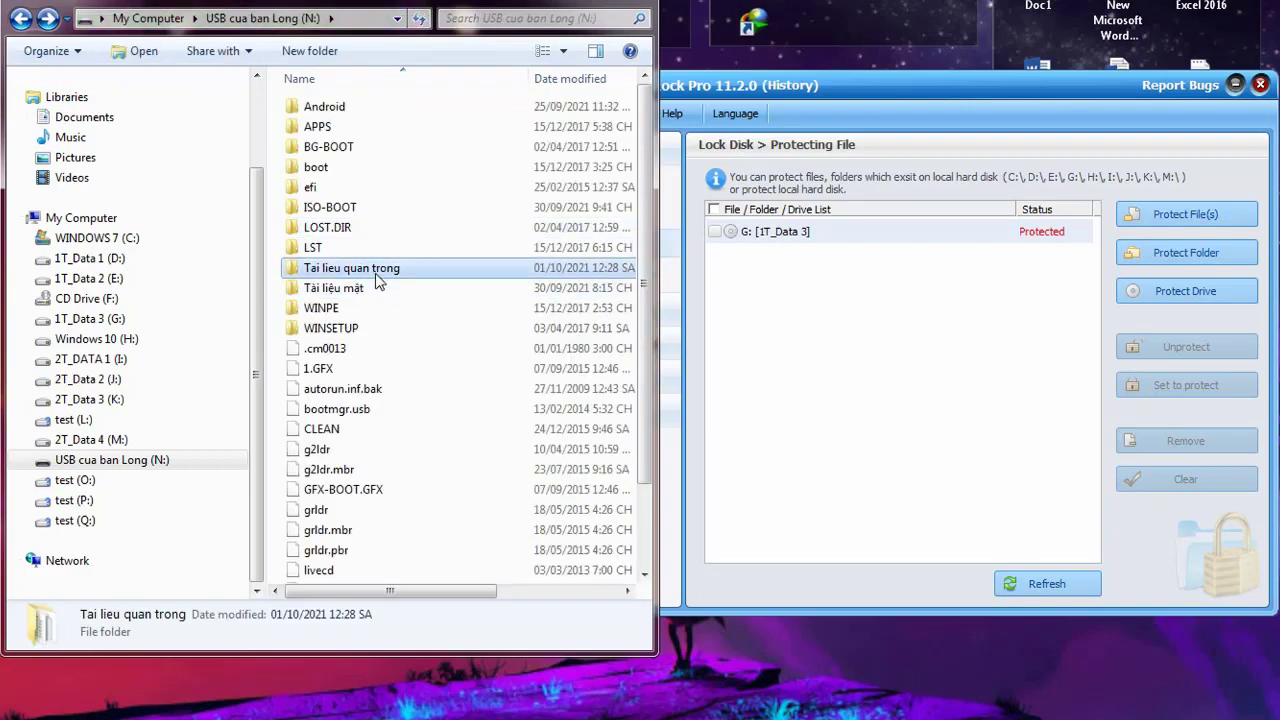
key(shift+Delete)
click(703, 358)
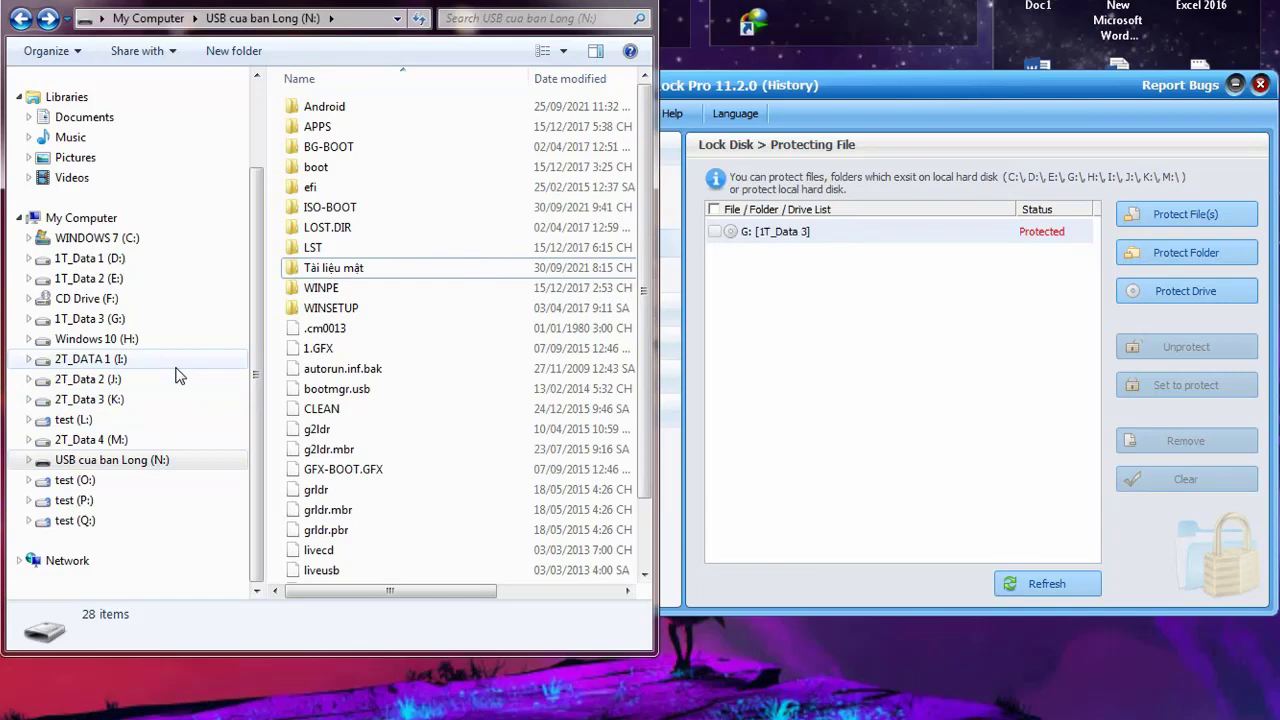
click(852, 387)
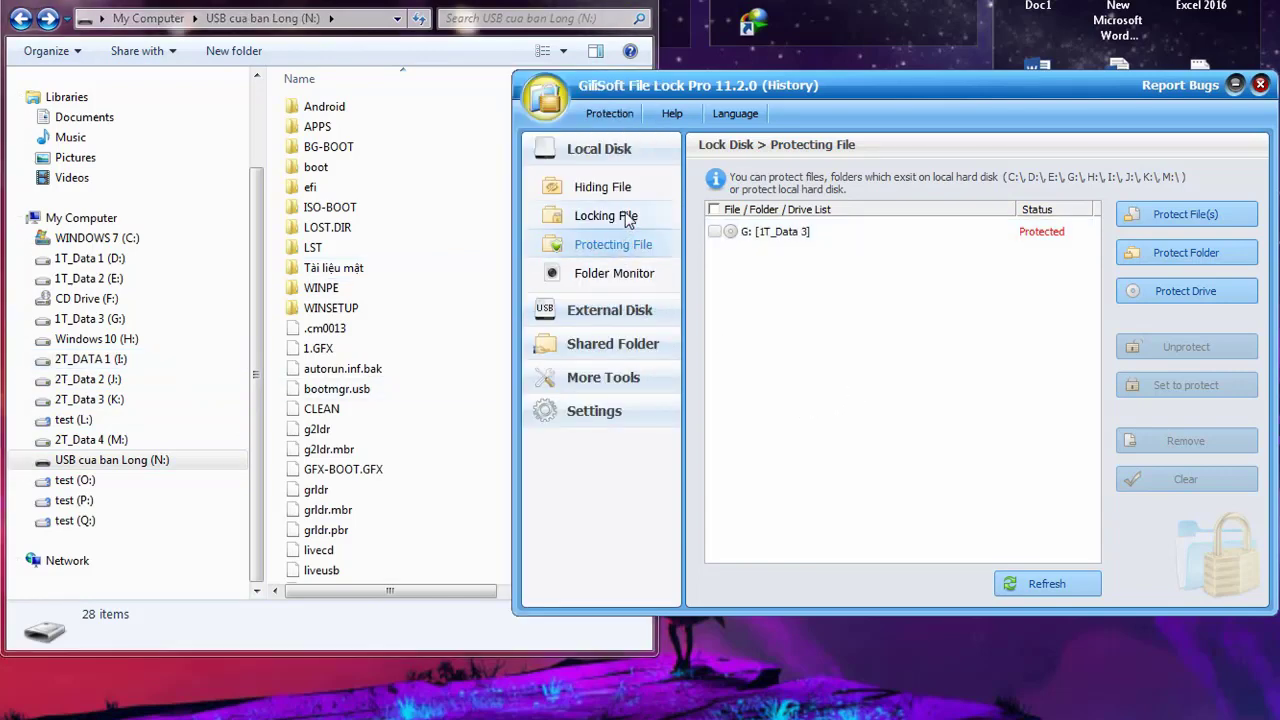
Unprotect drive G: [1T_Data 3] and lock the G:\Tai lieu quan trong folder instead
click(714, 231)
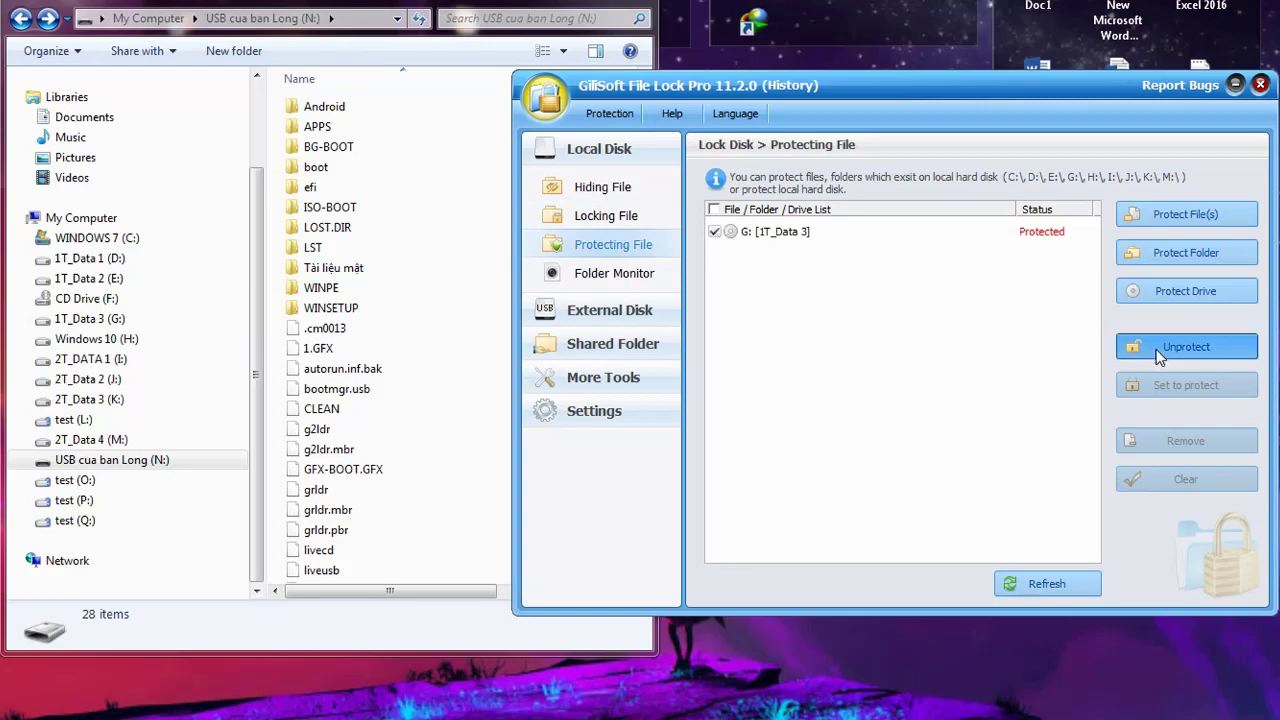
click(1156, 352)
click(591, 218)
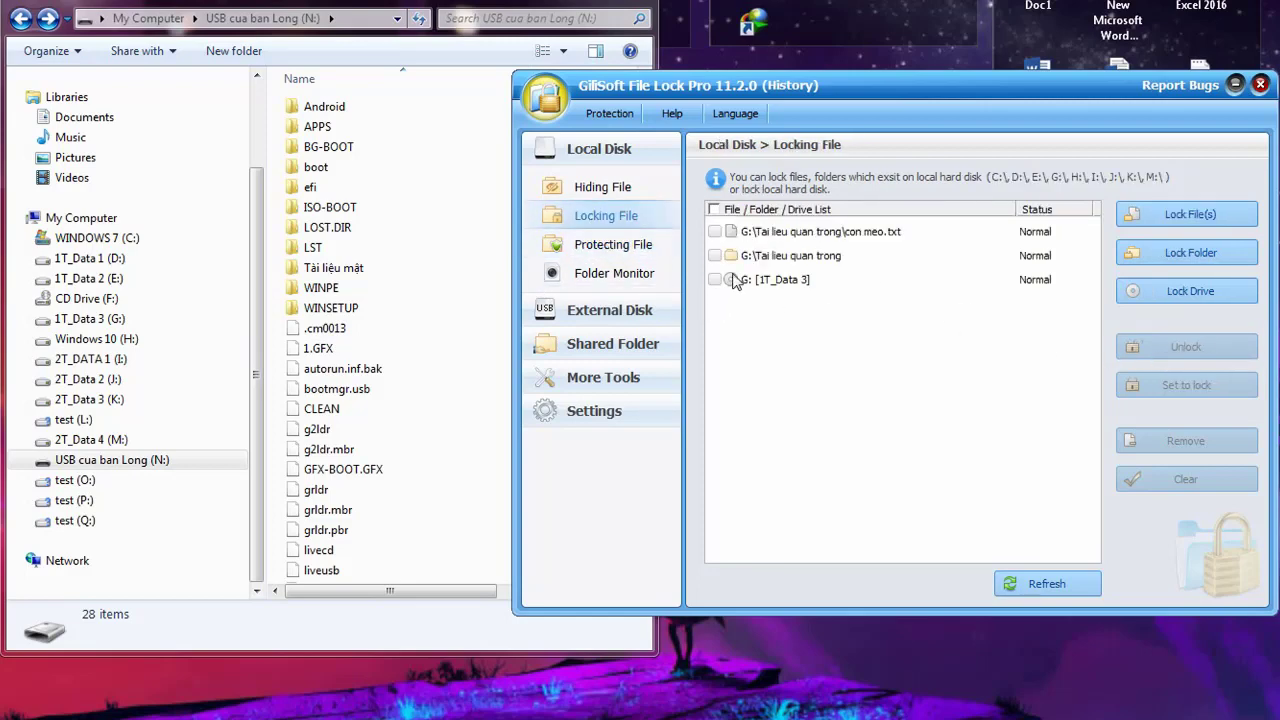
click(714, 256)
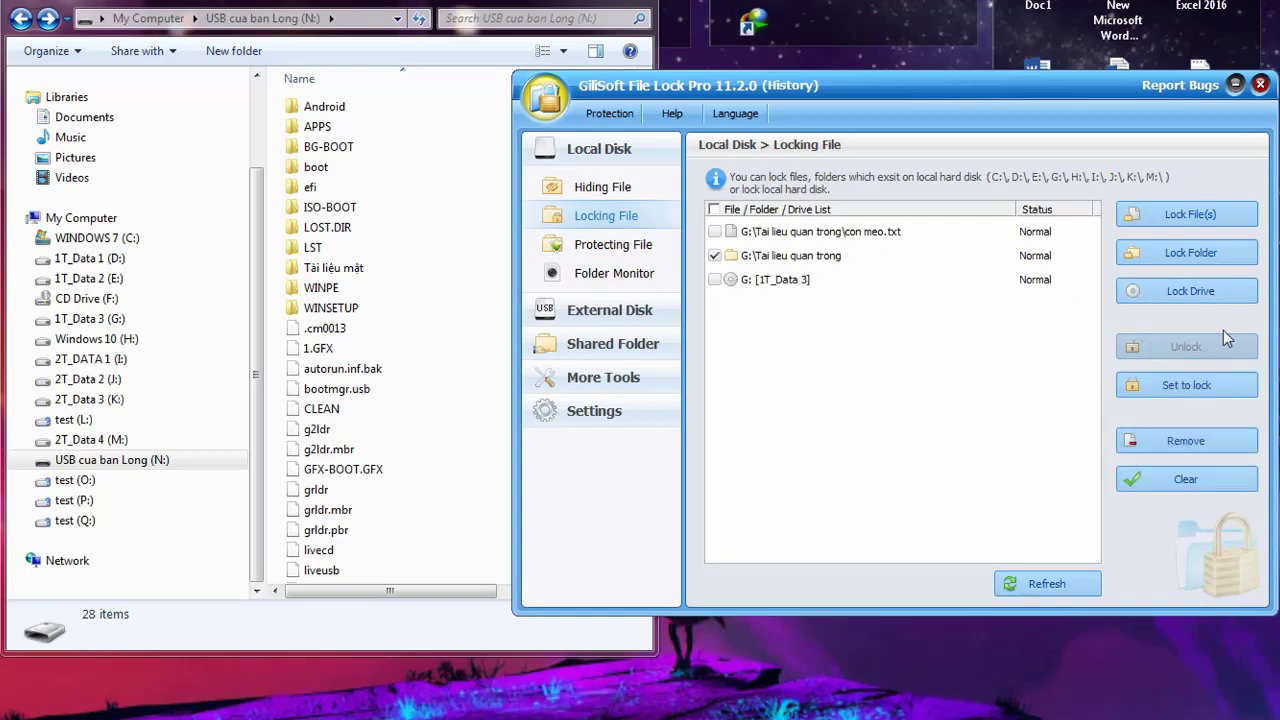
click(1211, 389)
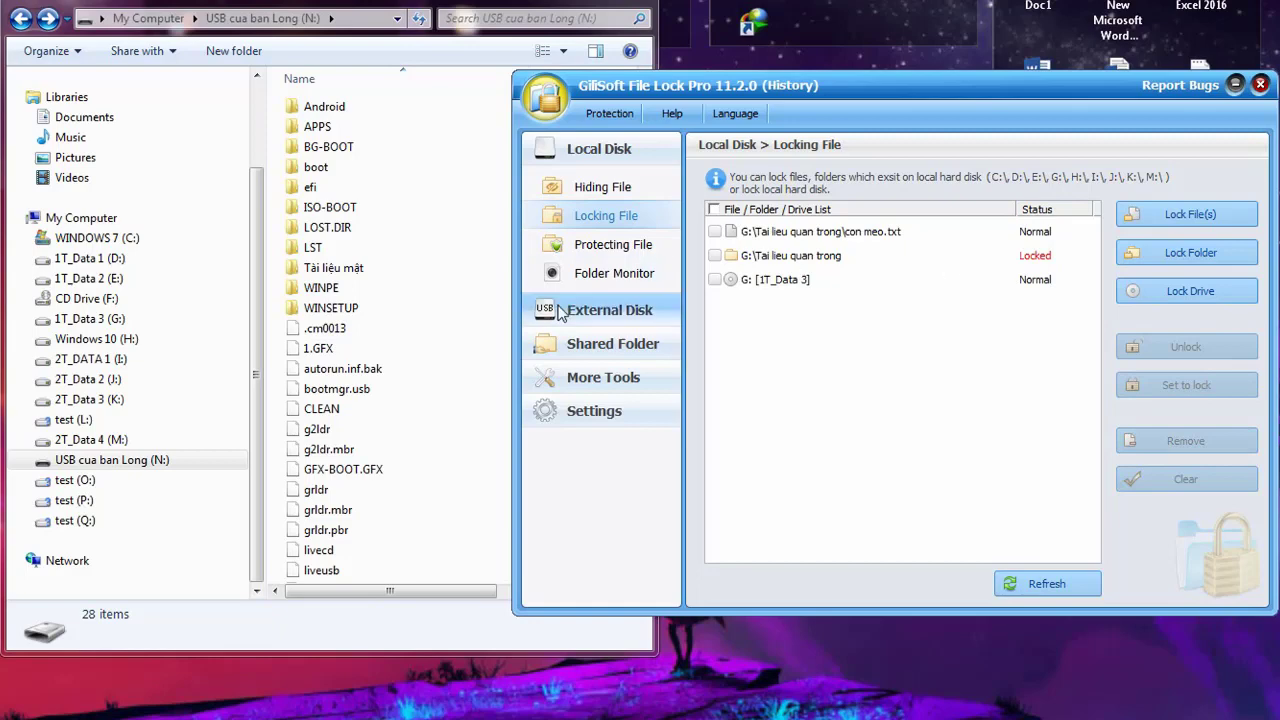
Try opening the locked Tai lieu quan trong folder on G:, cancelling the password prompt
click(99, 318)
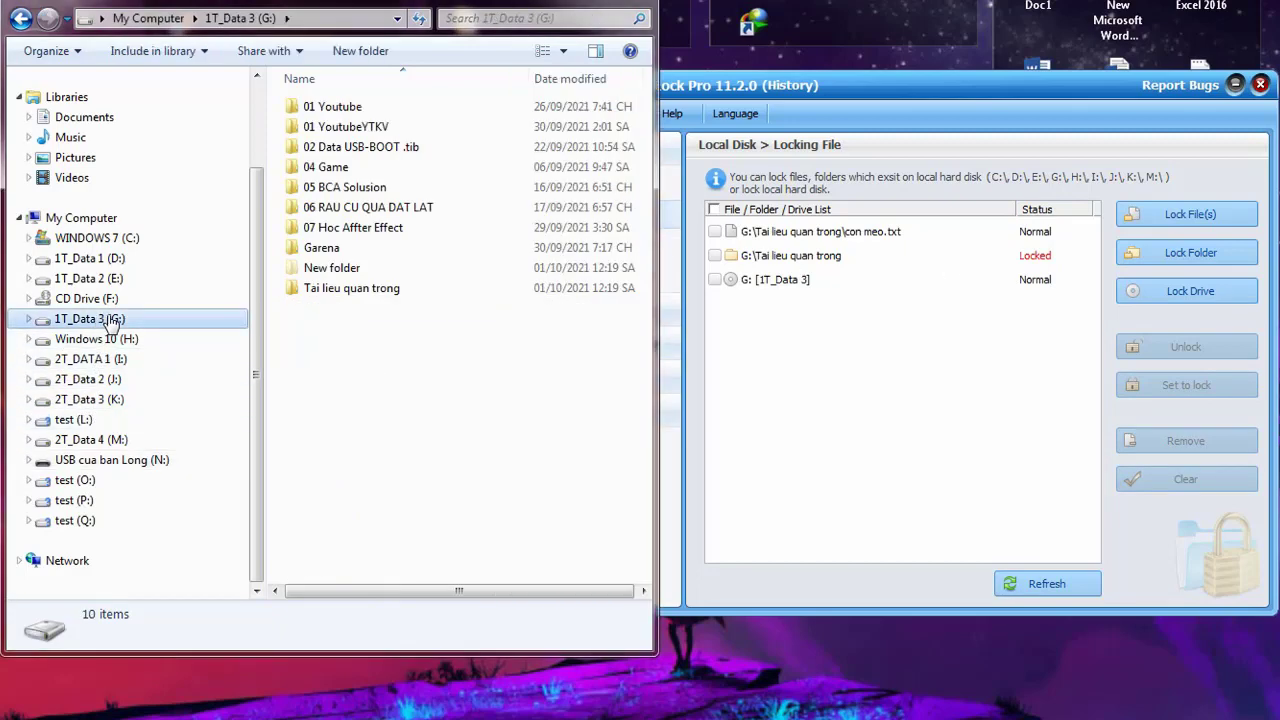
click(368, 290)
double_click(370, 293)
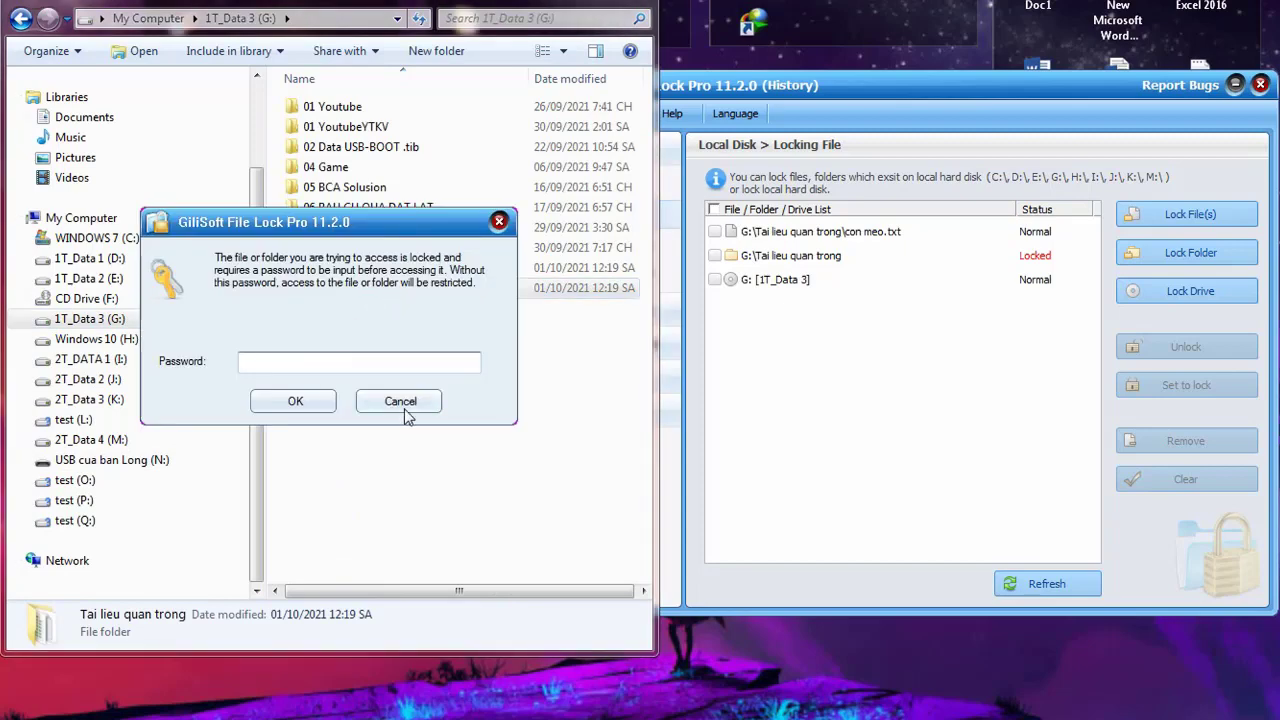
click(407, 408)
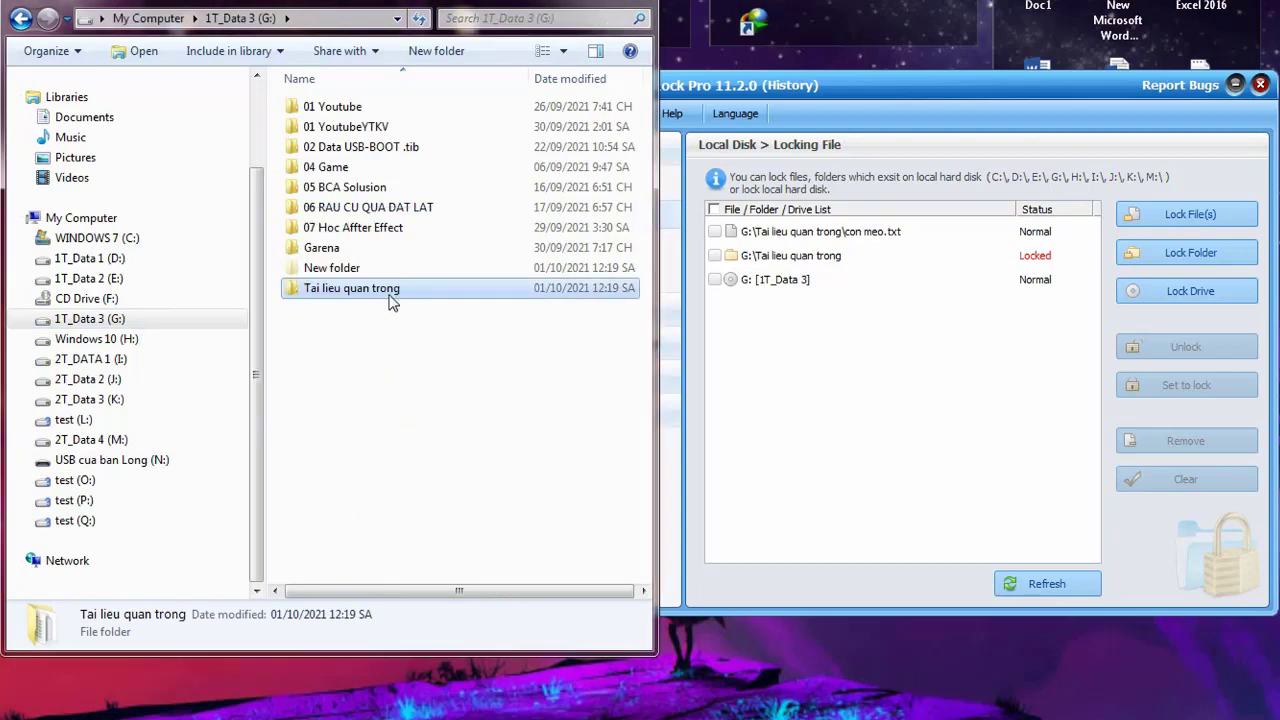
Try copying the locked folder onto 1T_Data 1 (D:), which Folder Access Denied blocks
right_click(392, 303)
click(432, 638)
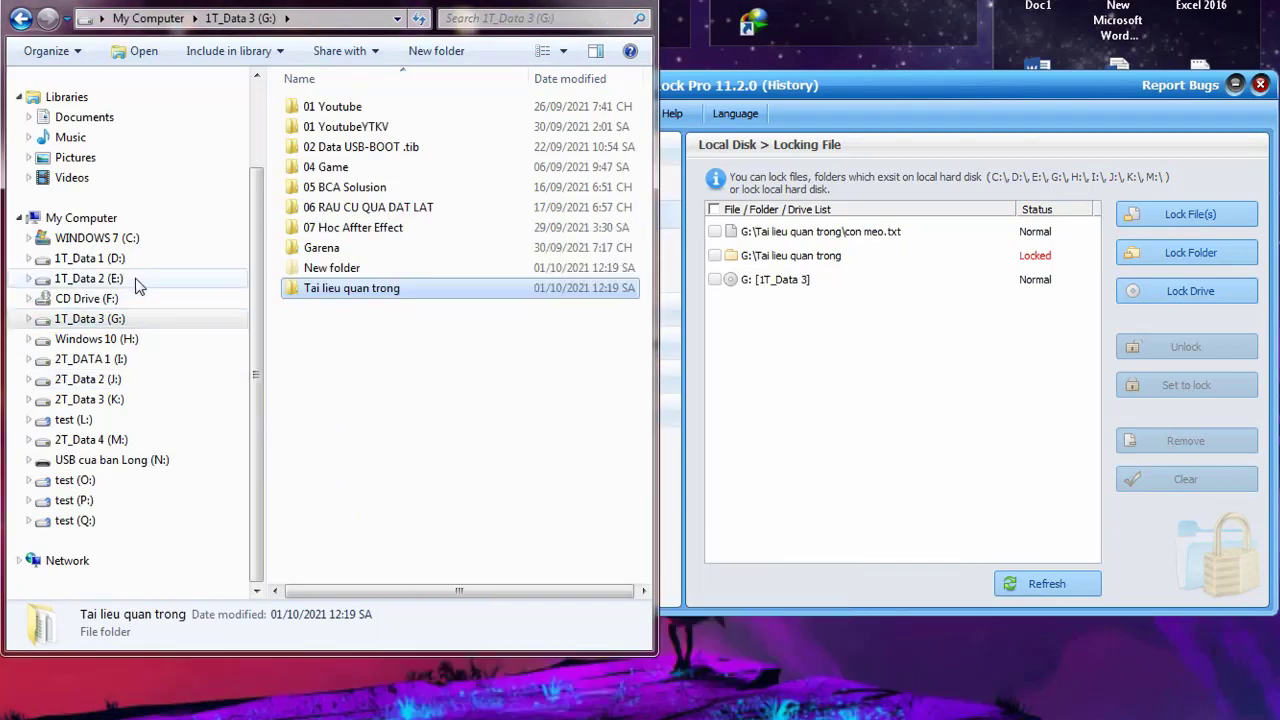
click(85, 258)
right_click(334, 405)
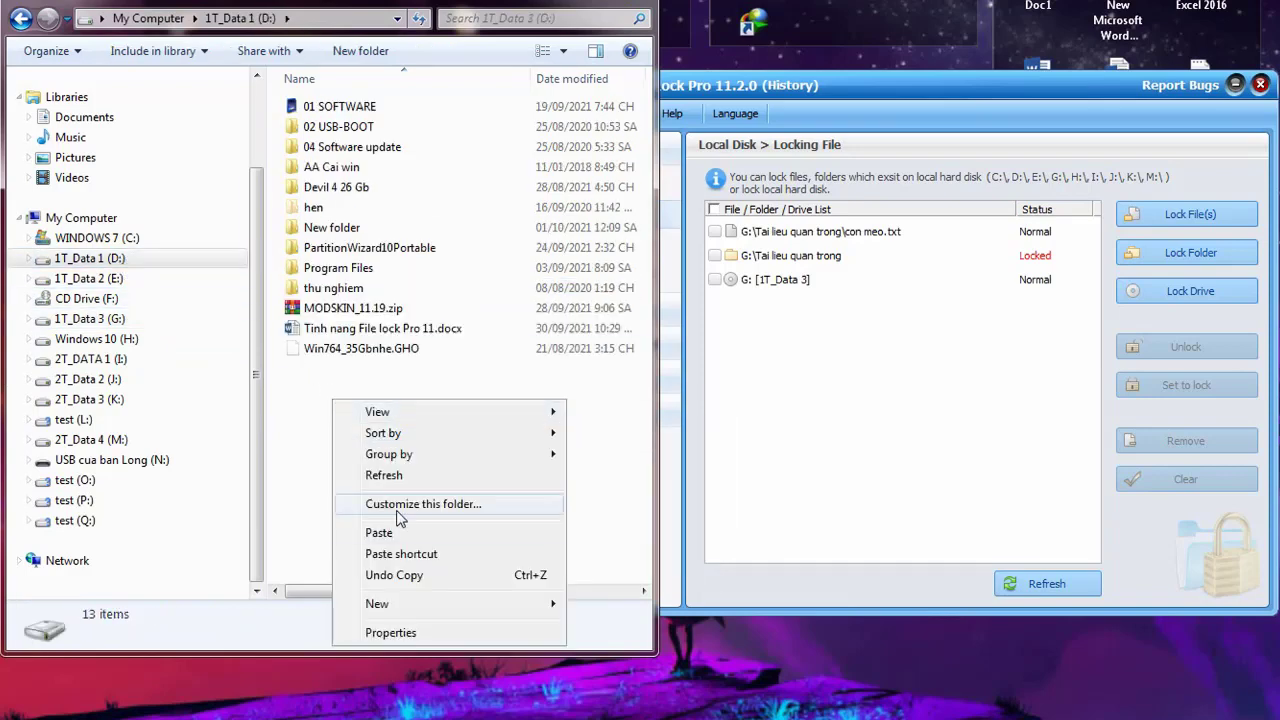
click(400, 532)
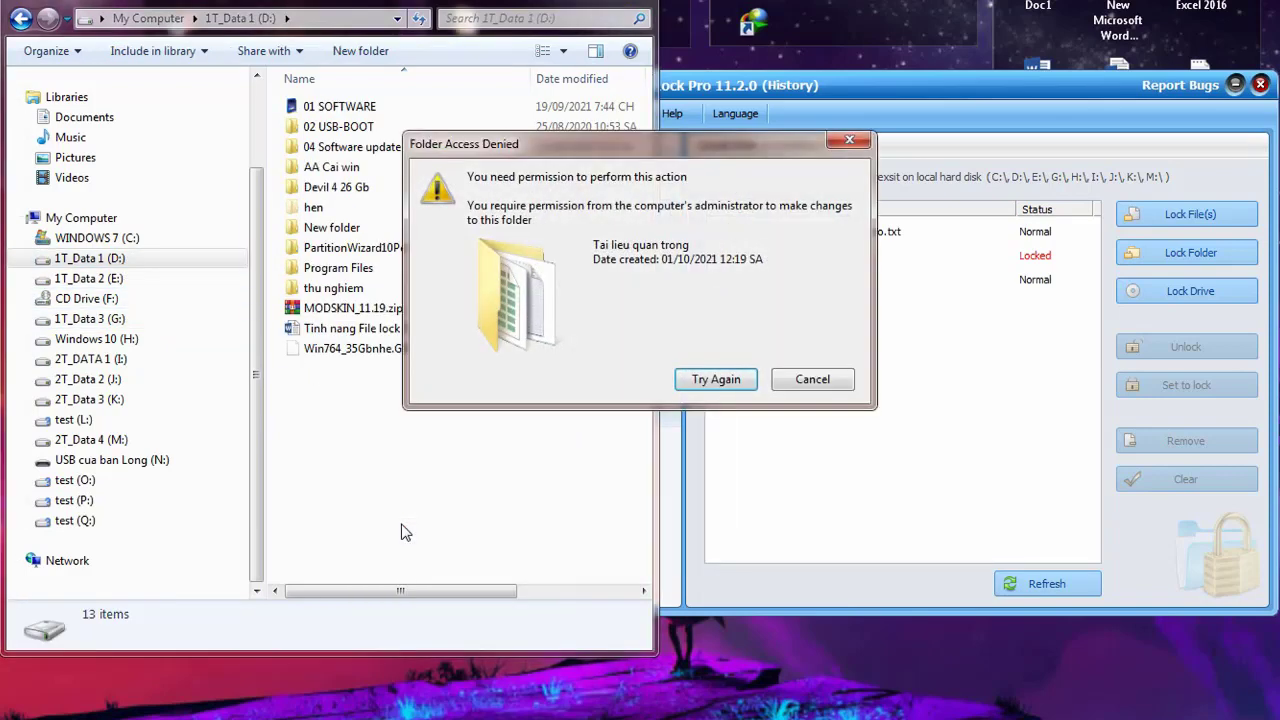
click(815, 380)
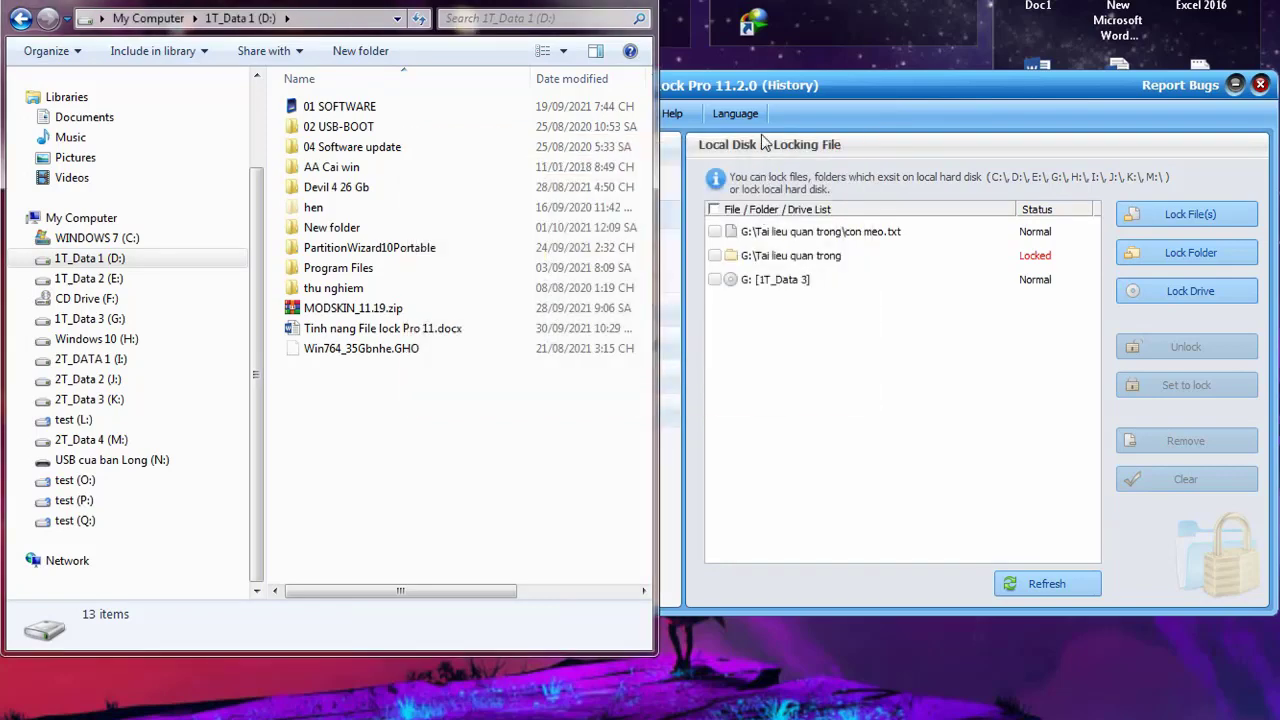
click(765, 100)
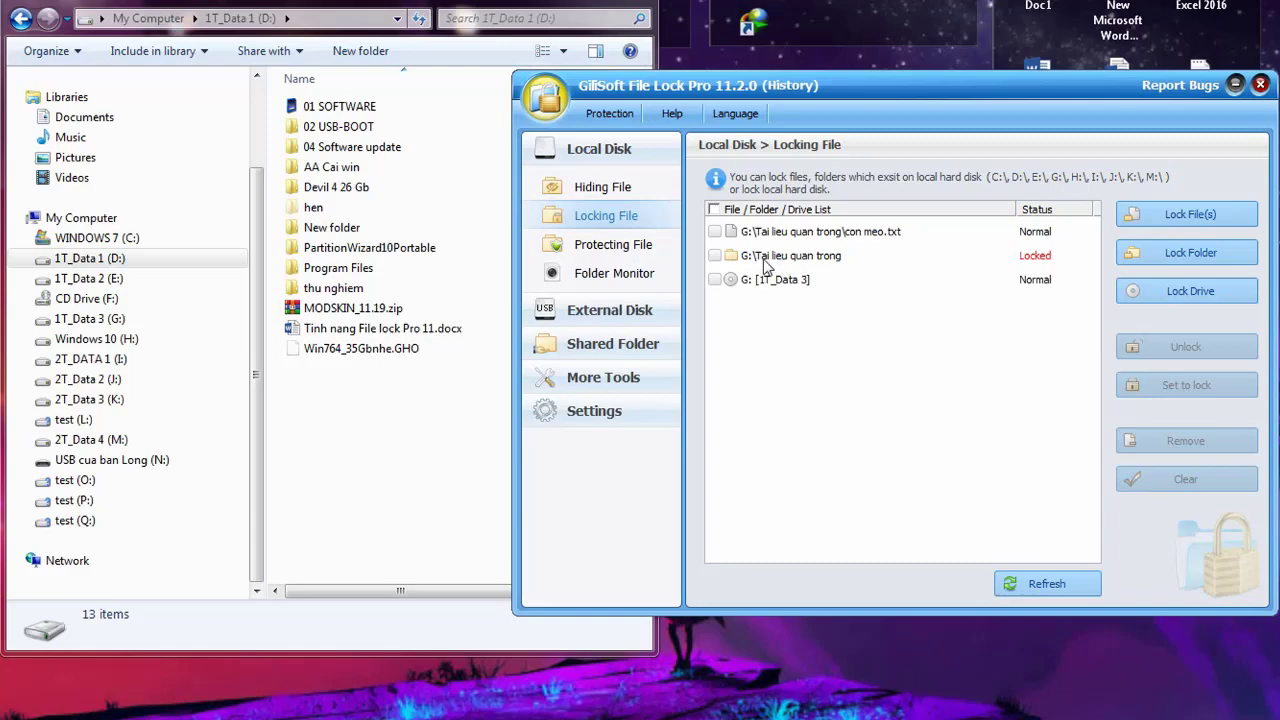
Try opening the locked Tai lieu quan trong folder on G: and cancel the password prompt
click(116, 320)
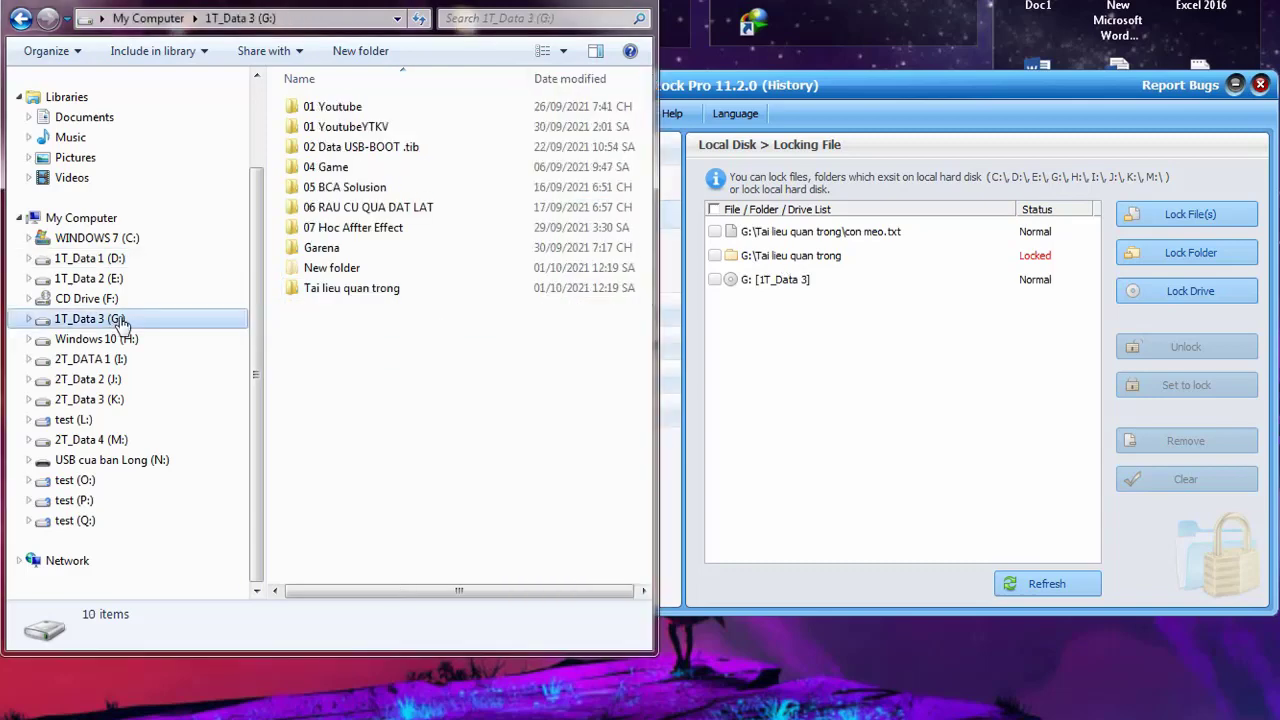
click(388, 290)
click(815, 257)
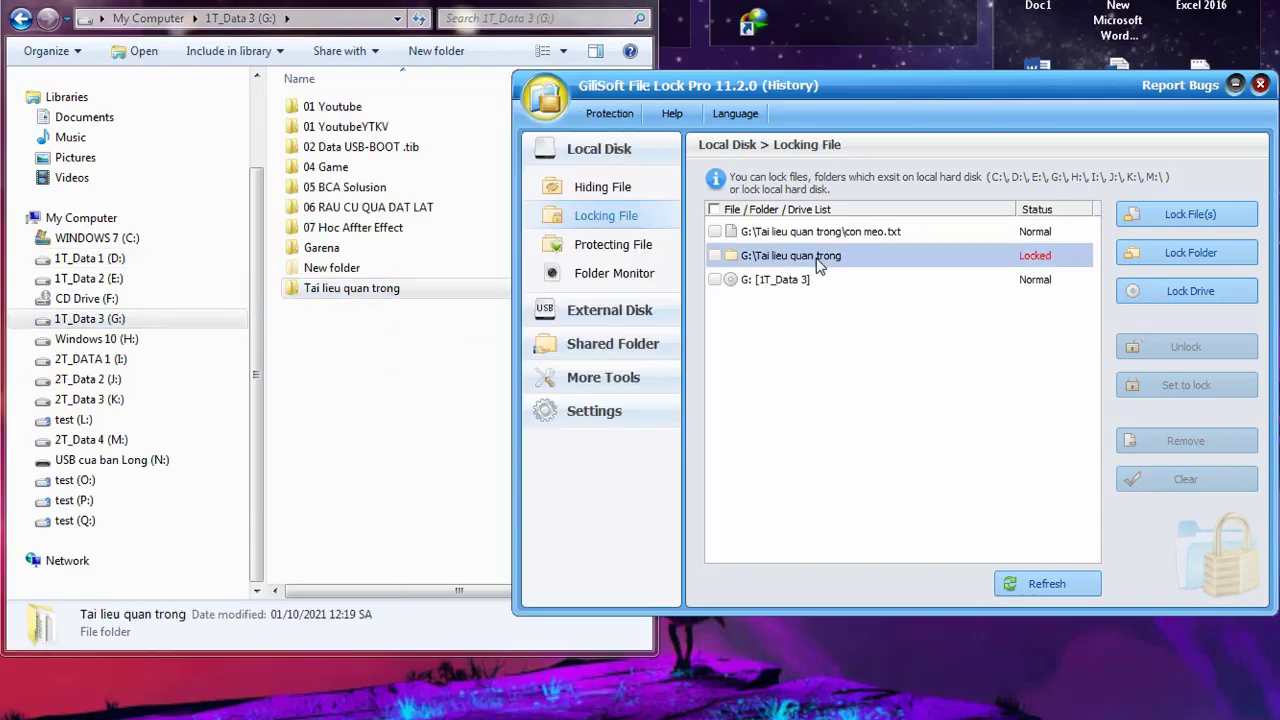
click(368, 292)
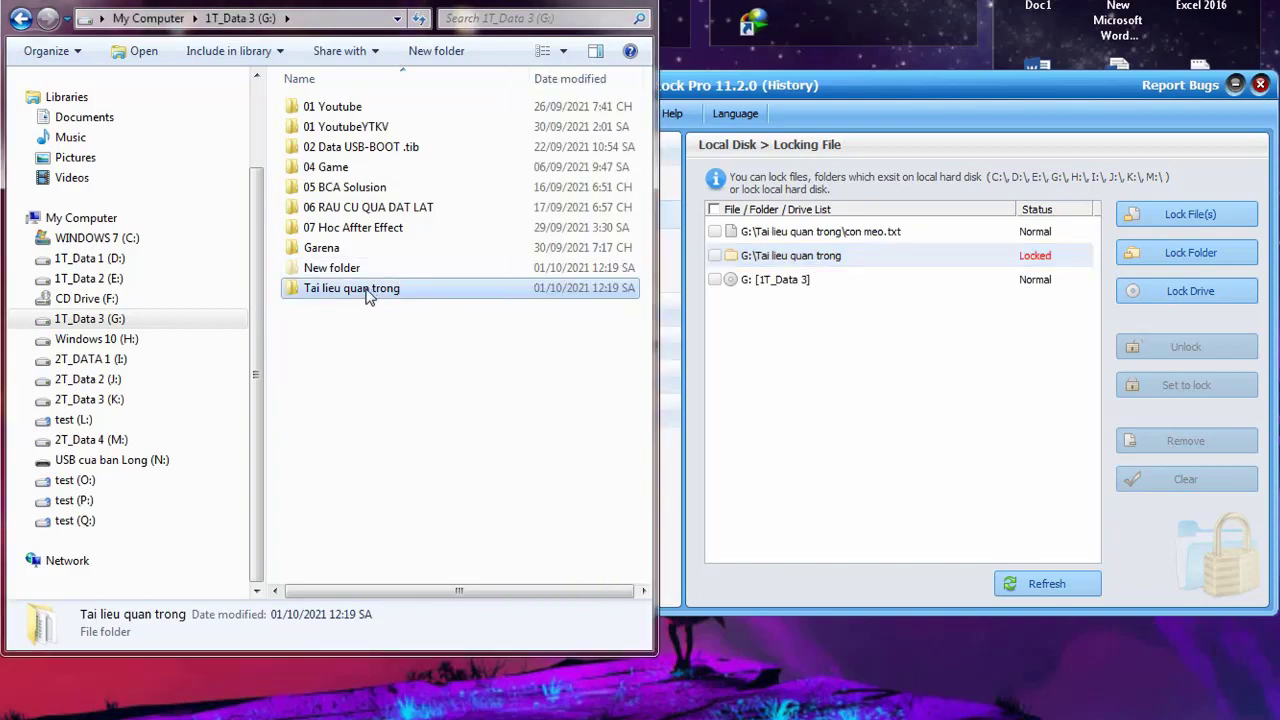
double_click(368, 290)
click(383, 400)
Browse the Protecting, Locking and Hiding File lists, ending on Locking File
click(825, 354)
click(632, 246)
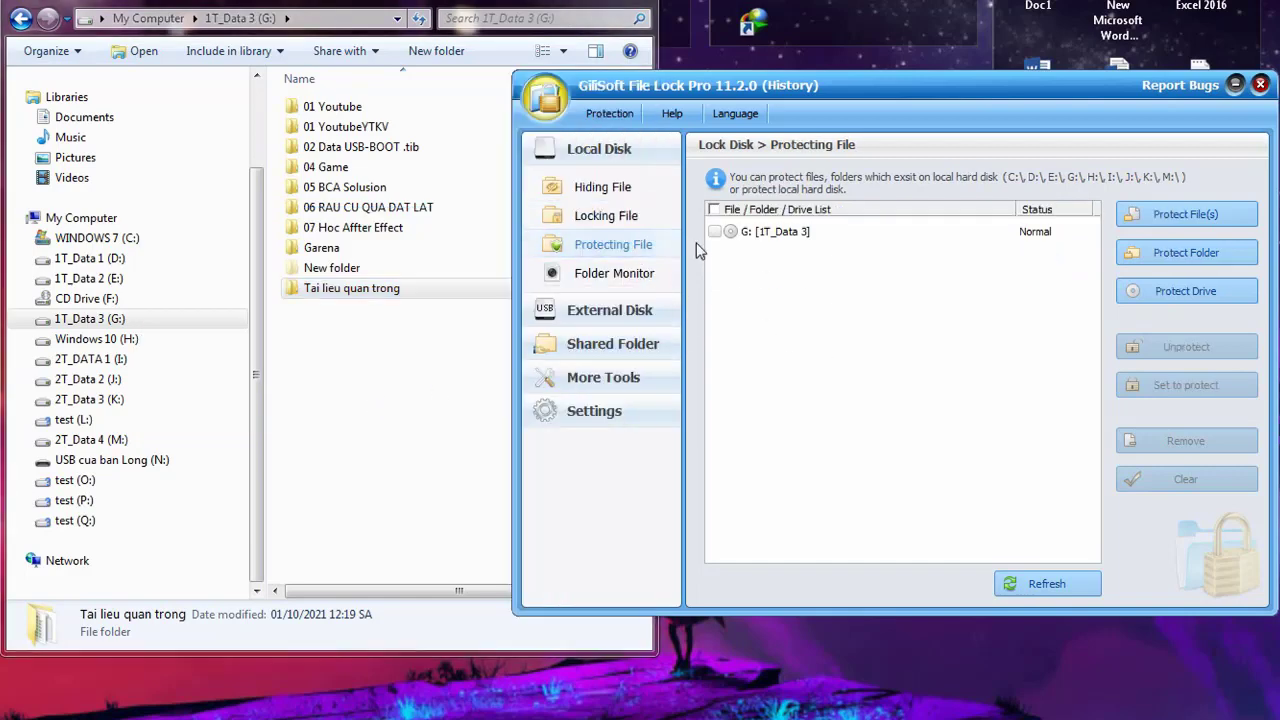
click(619, 217)
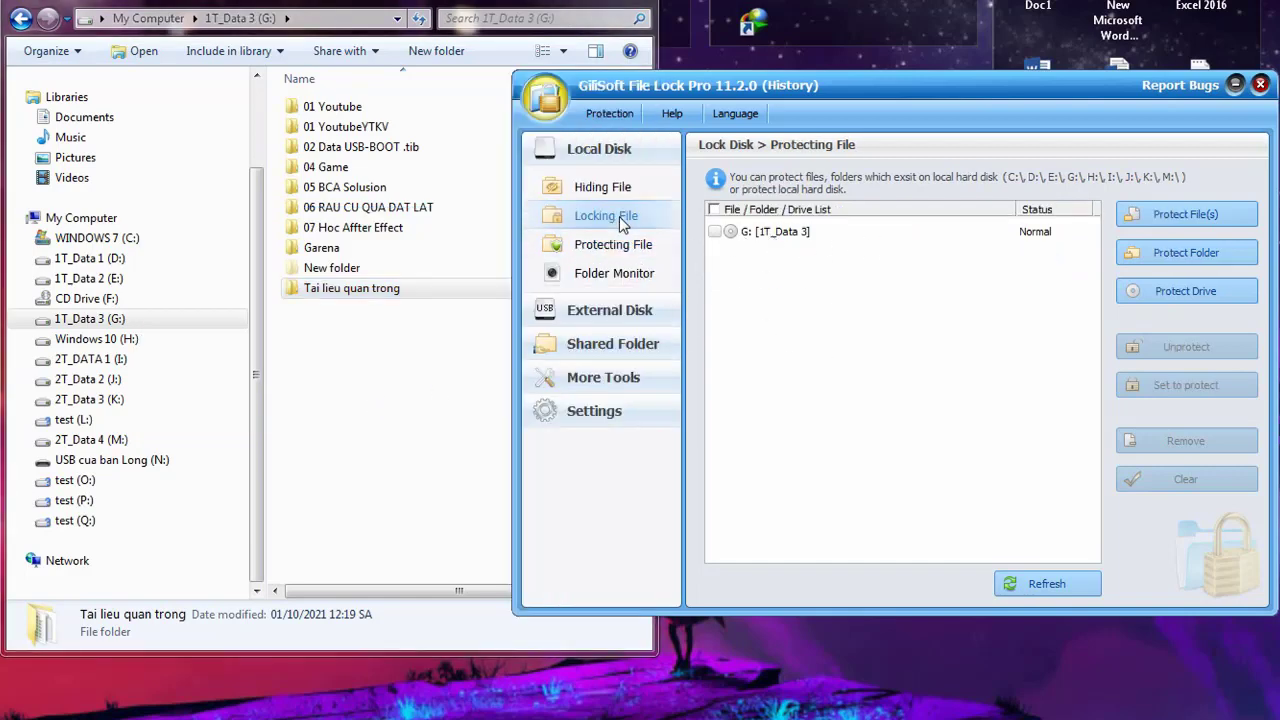
click(615, 190)
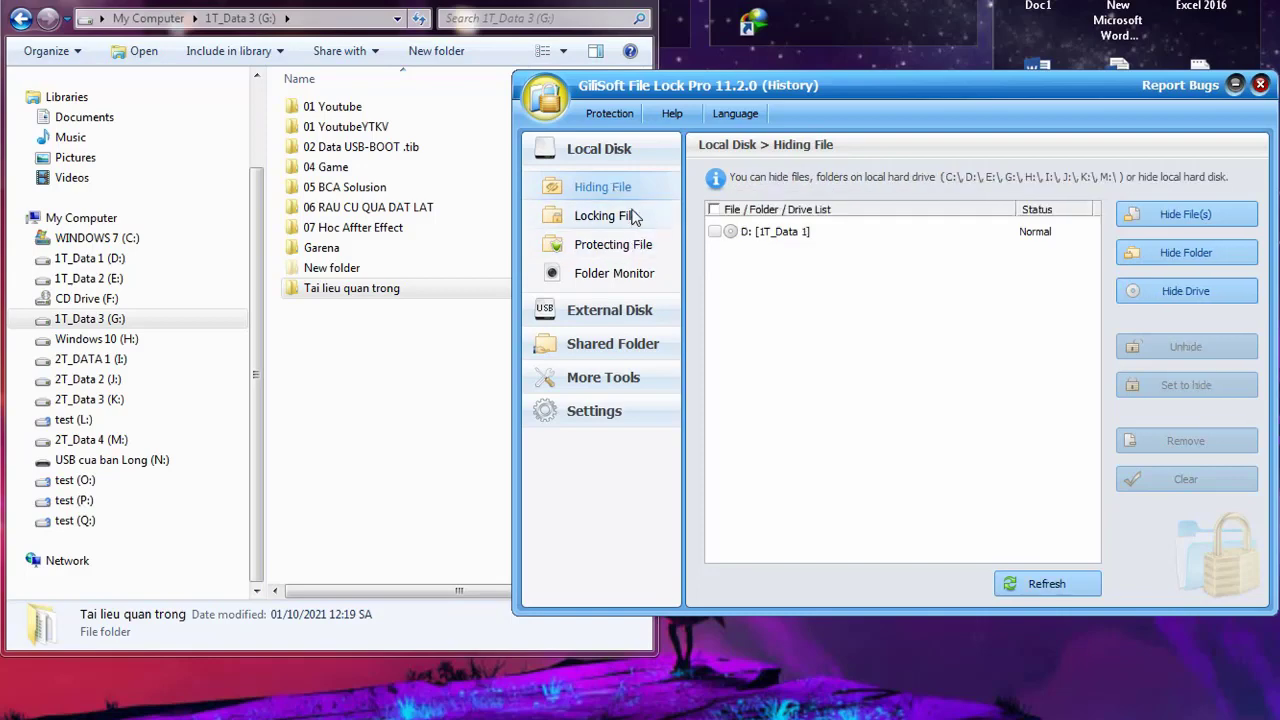
click(632, 218)
click(638, 246)
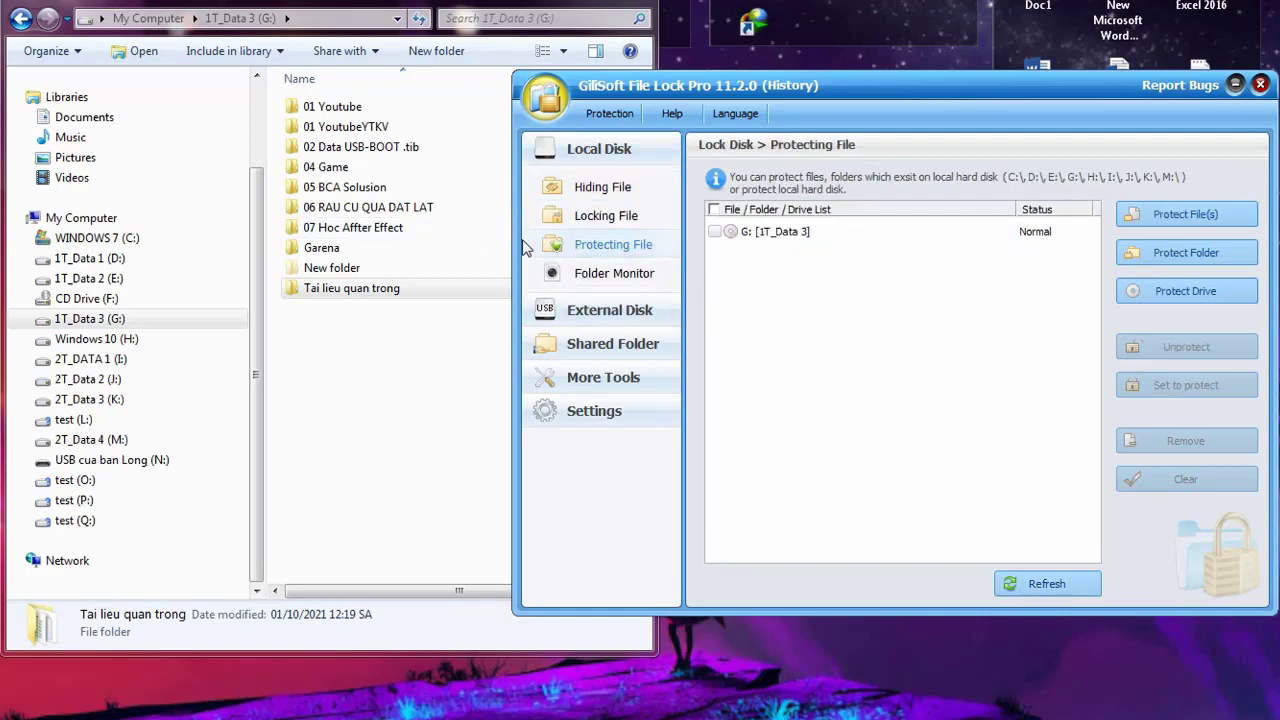
click(590, 217)
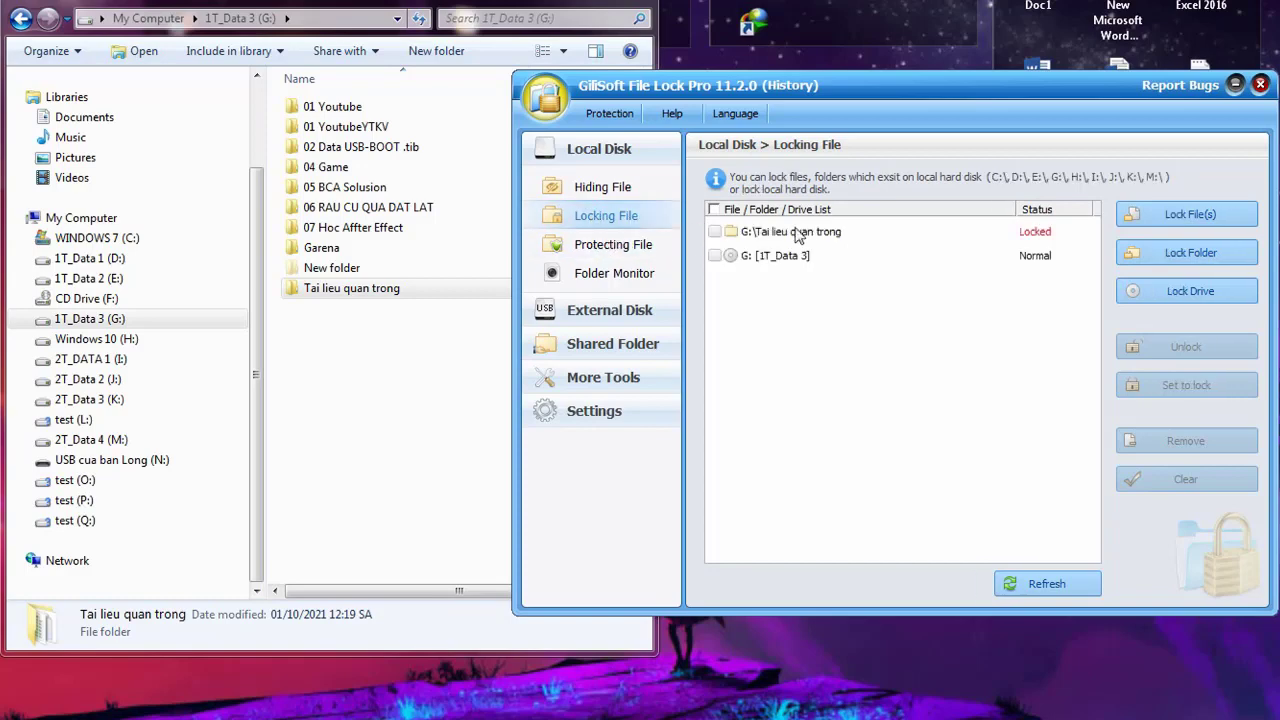
Unlock G:\Tai lieu quan trong in the Locking File list
click(798, 233)
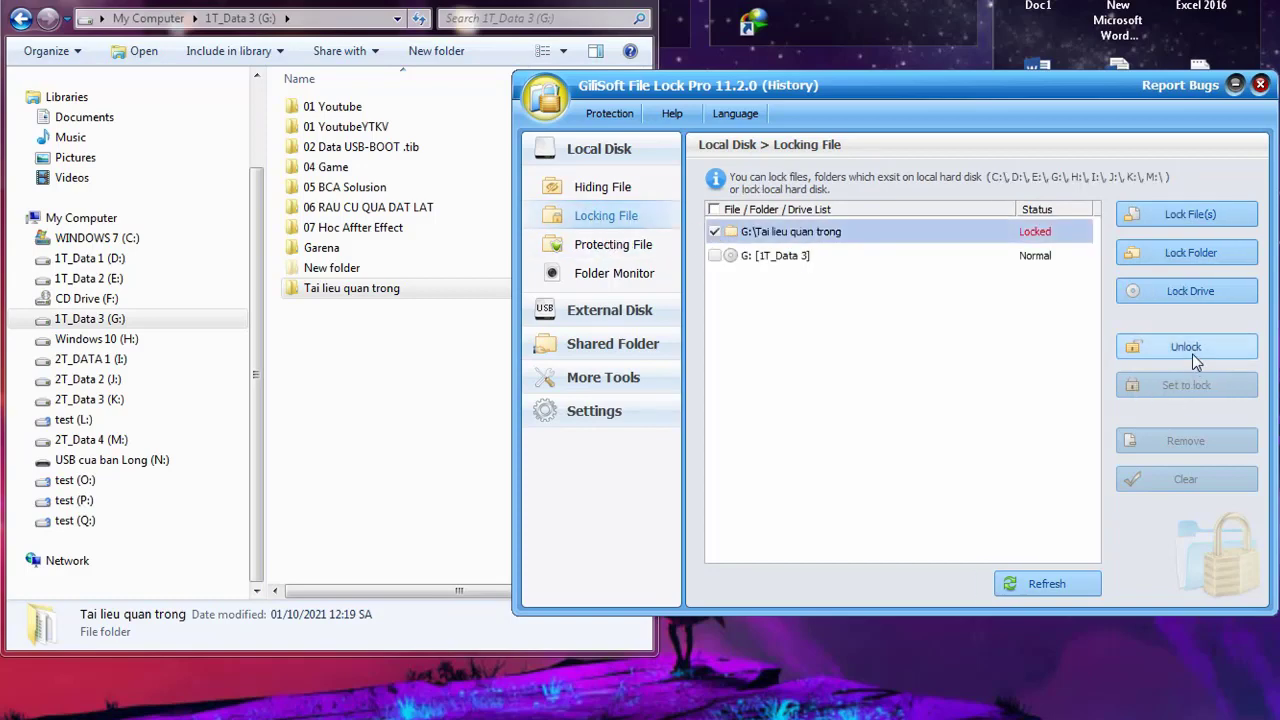
click(1188, 344)
click(828, 256)
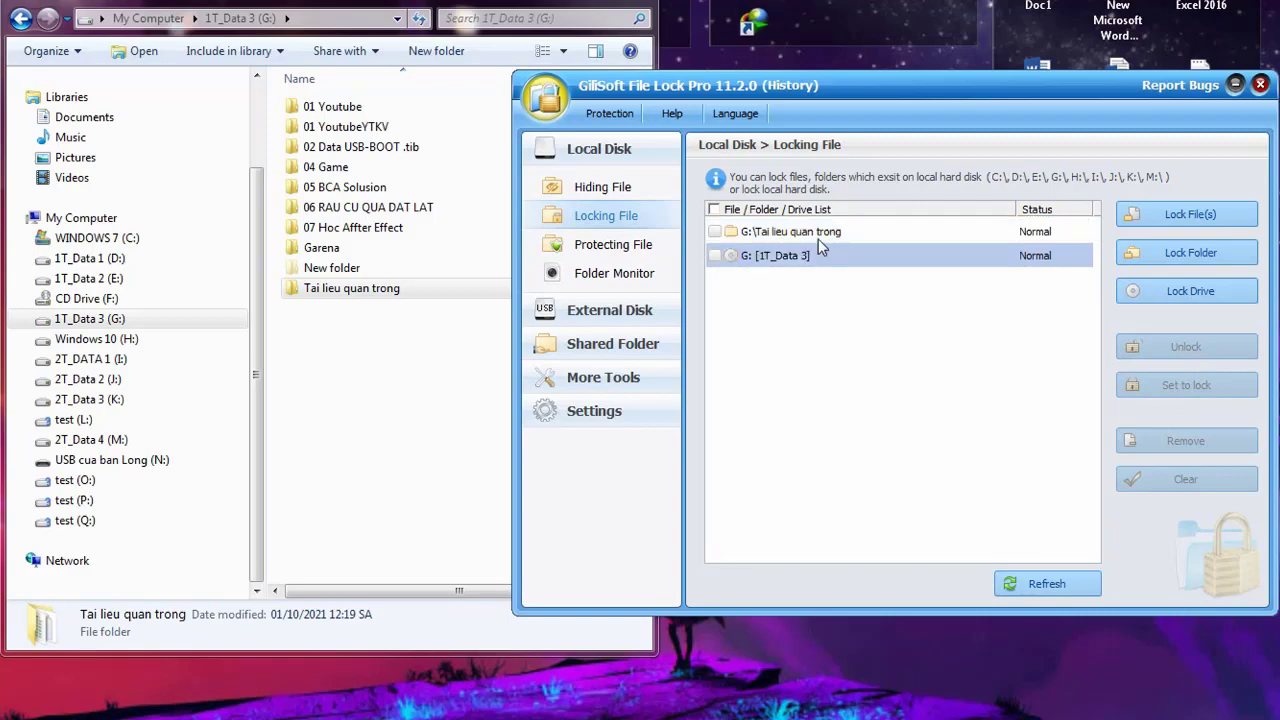
click(818, 236)
click(820, 252)
Check the Protecting File list, then go to the Folder Monitor page
click(645, 246)
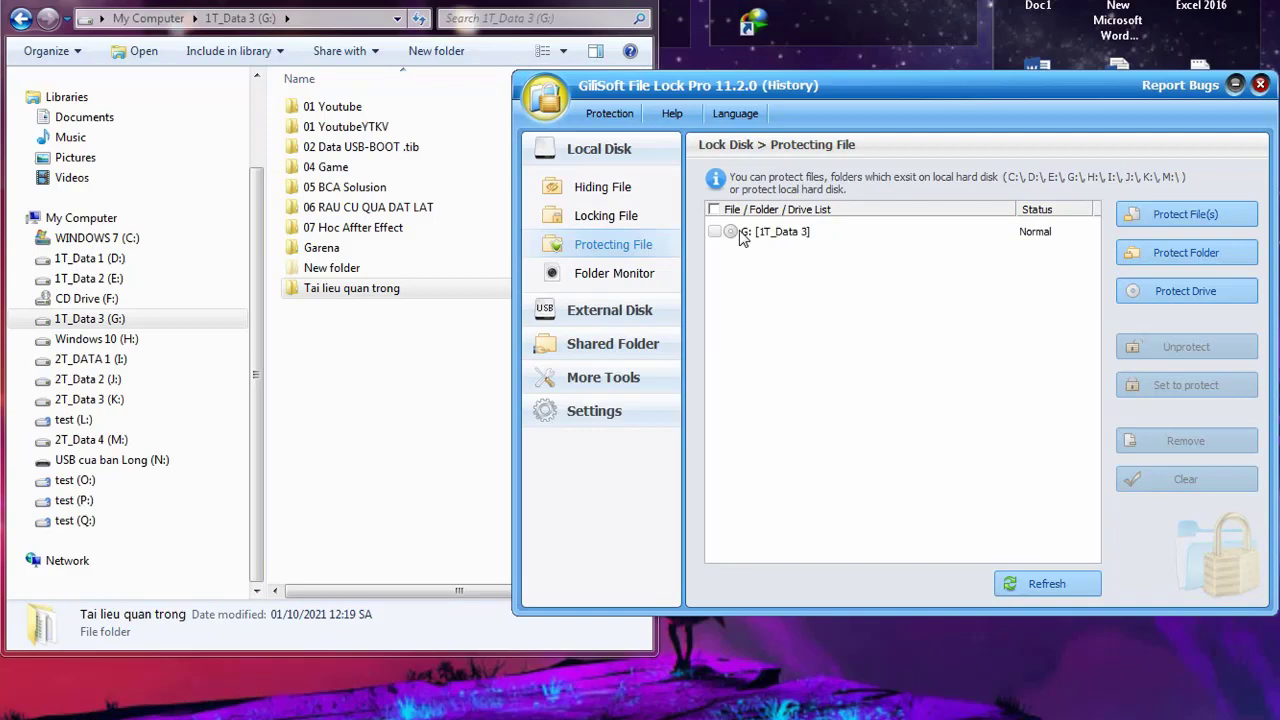
click(644, 219)
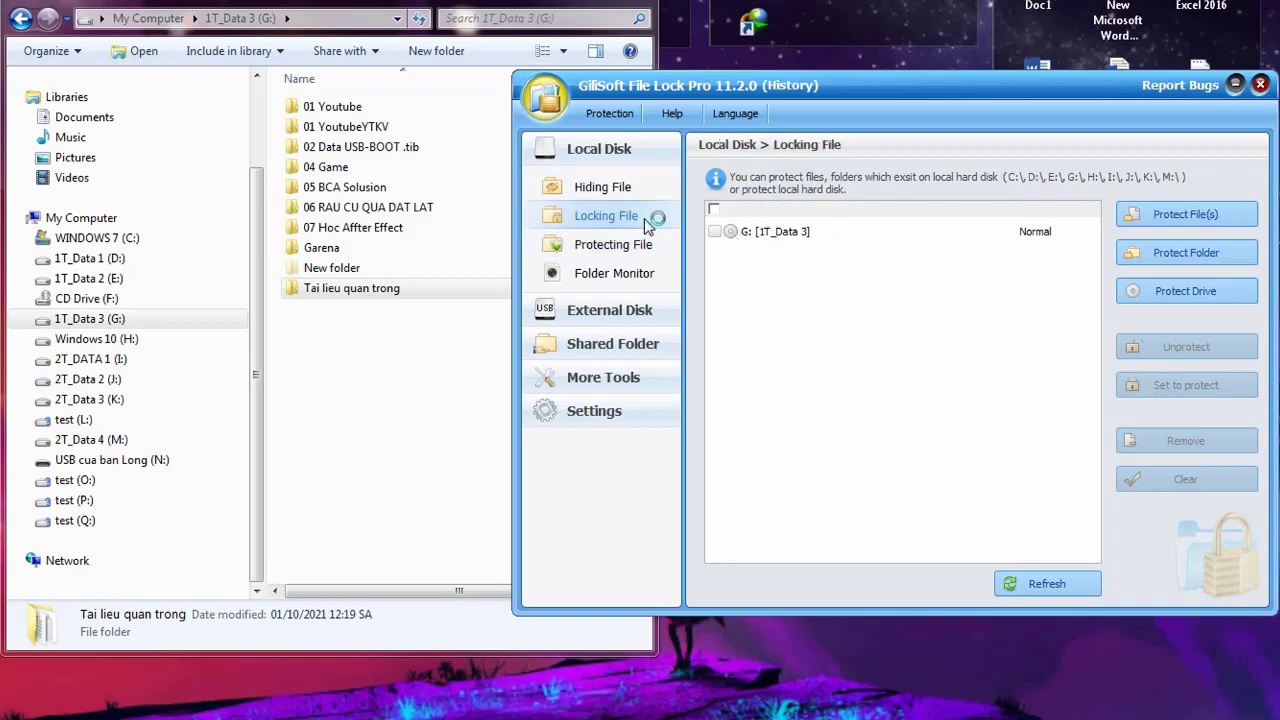
click(616, 276)
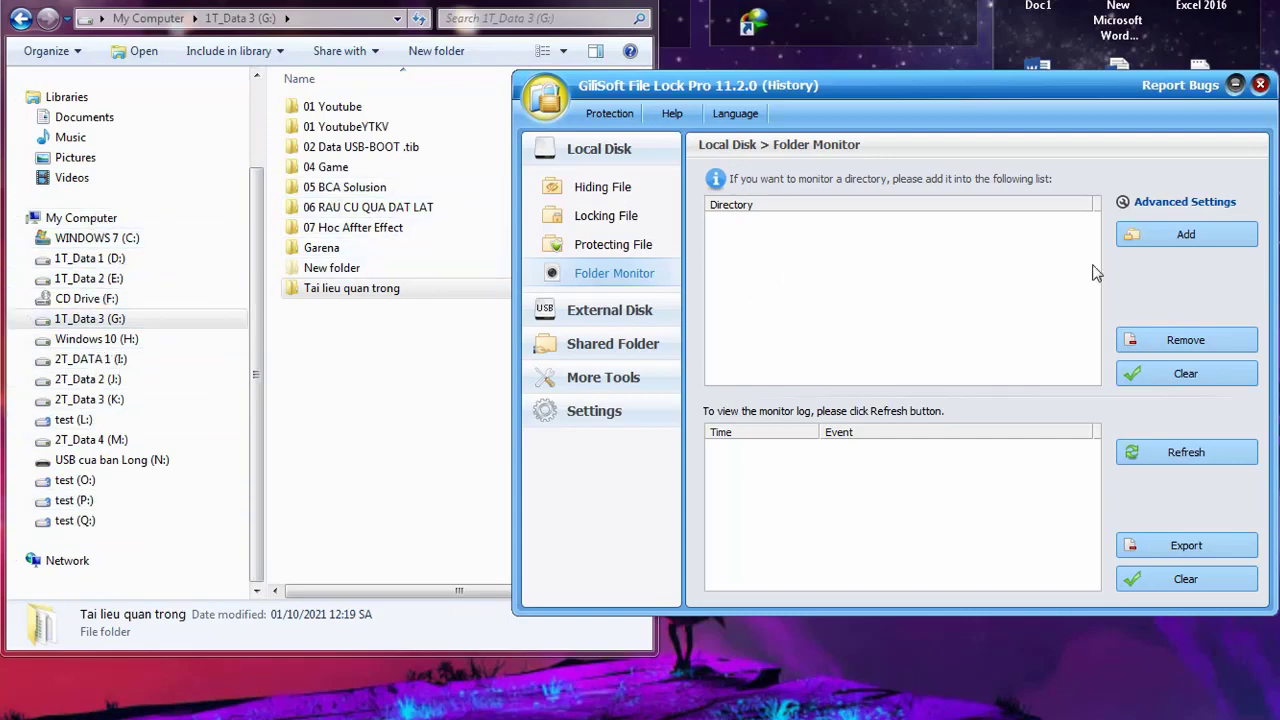
Add drive 1T_Data 3 (G:) to the Folder Monitor directory list
click(1162, 240)
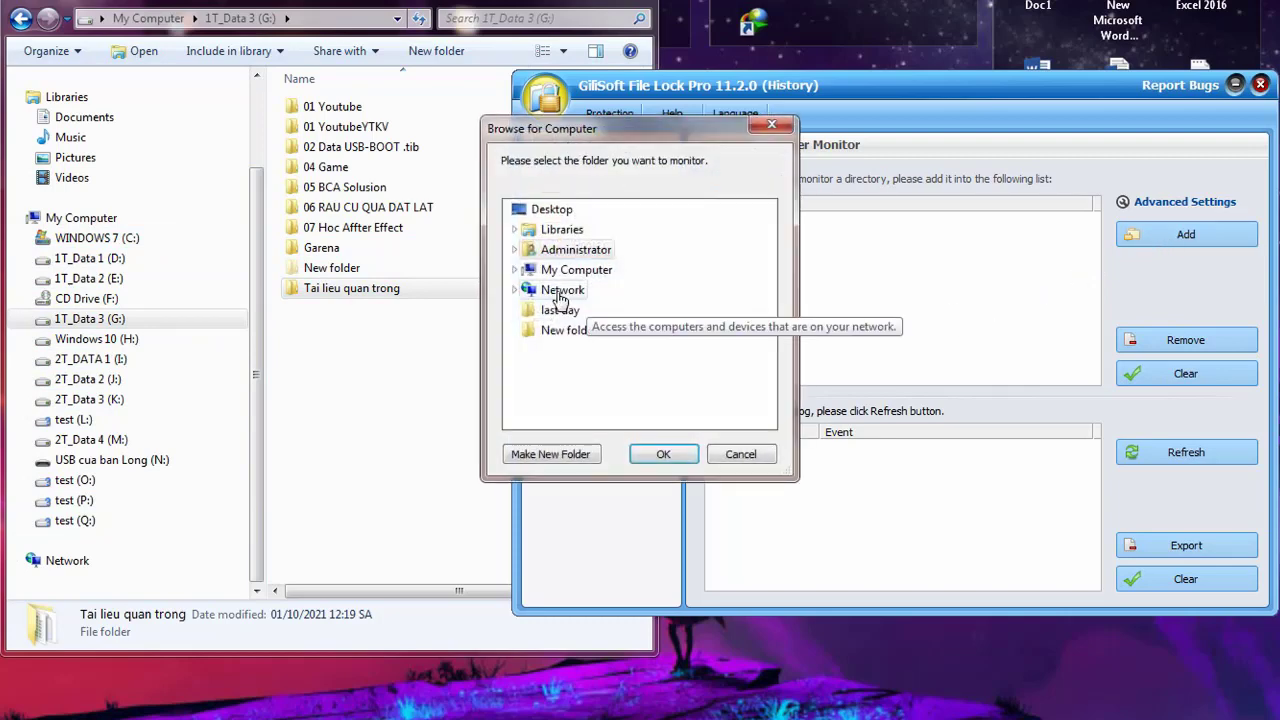
click(516, 269)
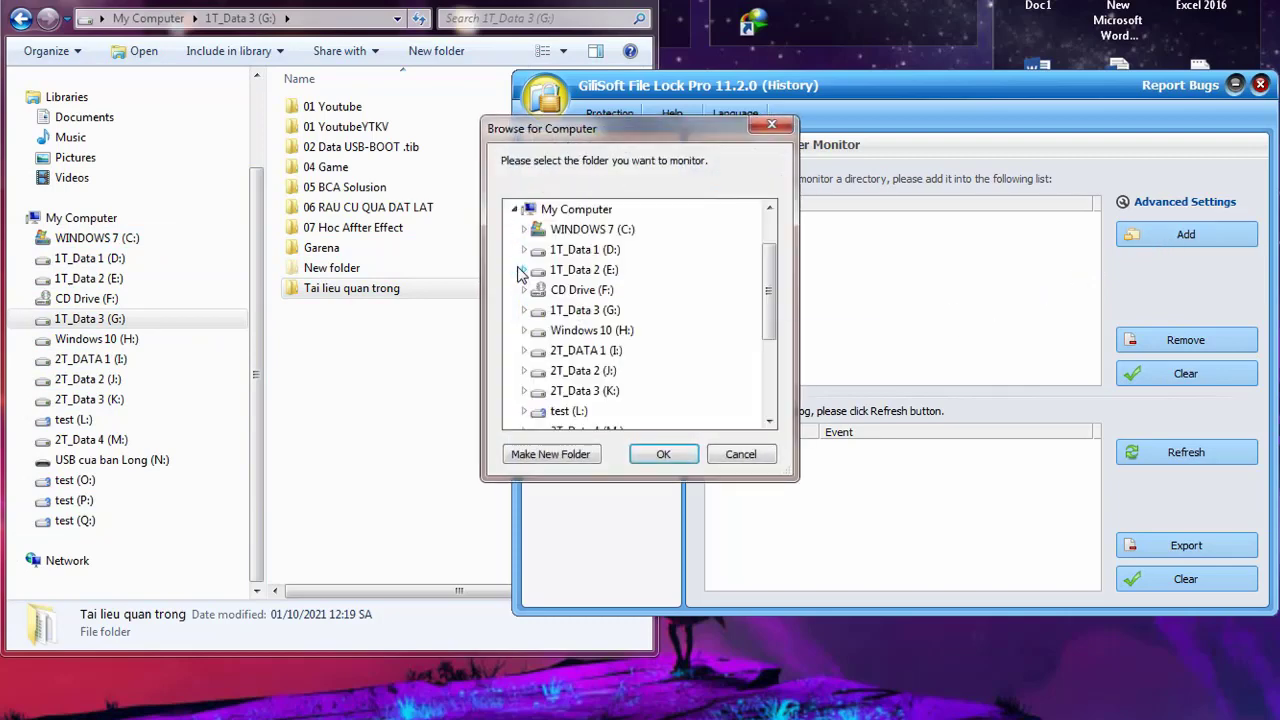
click(600, 312)
click(675, 461)
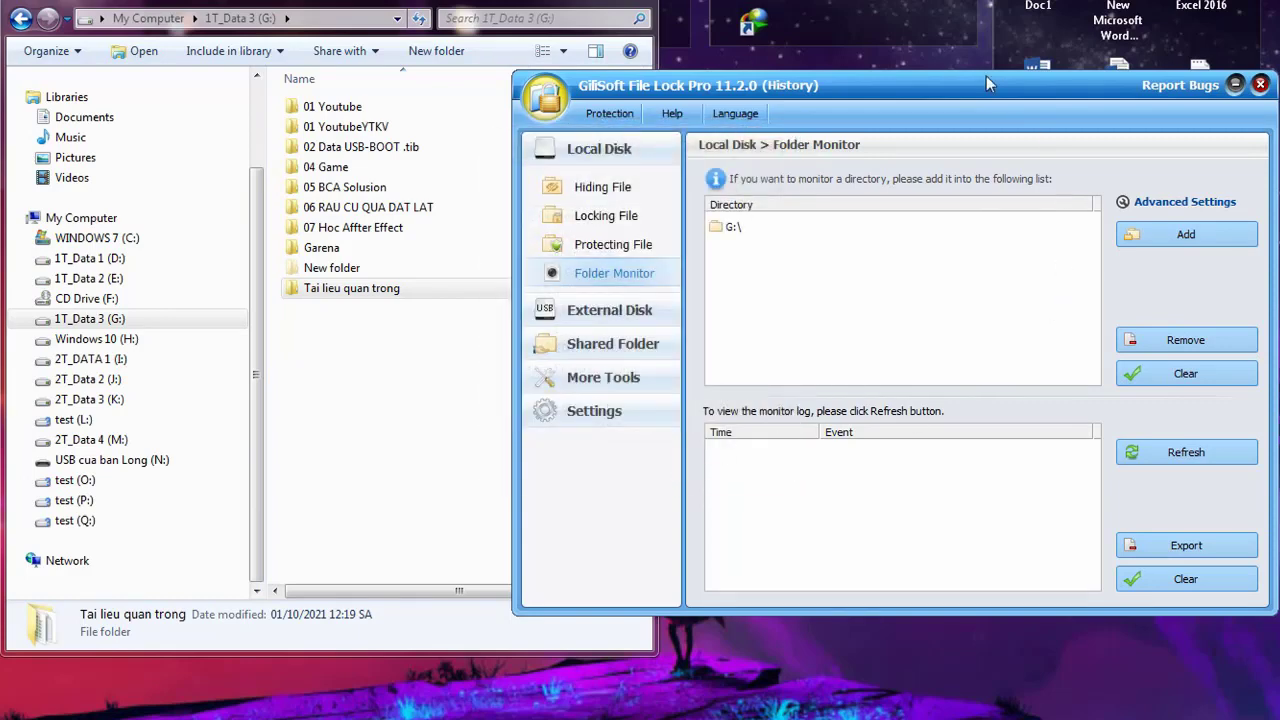
drag(974, 80, 1137, 52)
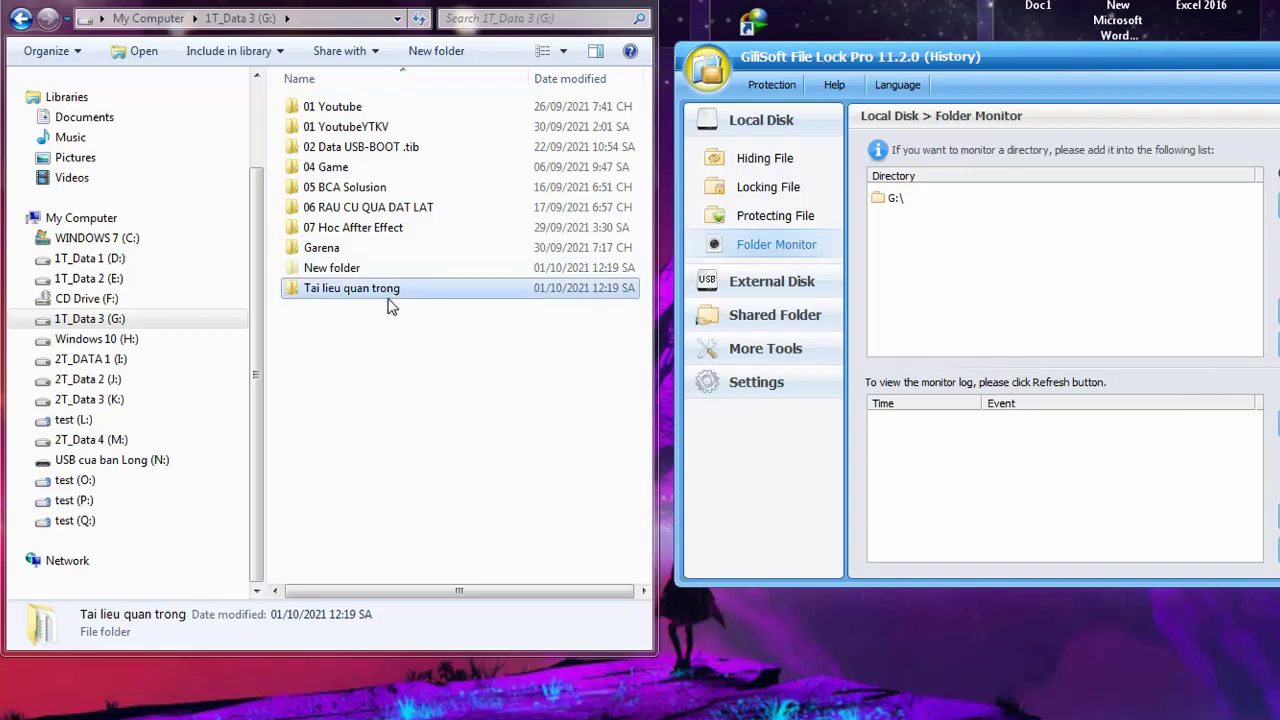
Open Tai lieu quan trong on G: and view con meo.txt in Notepad
click(105, 319)
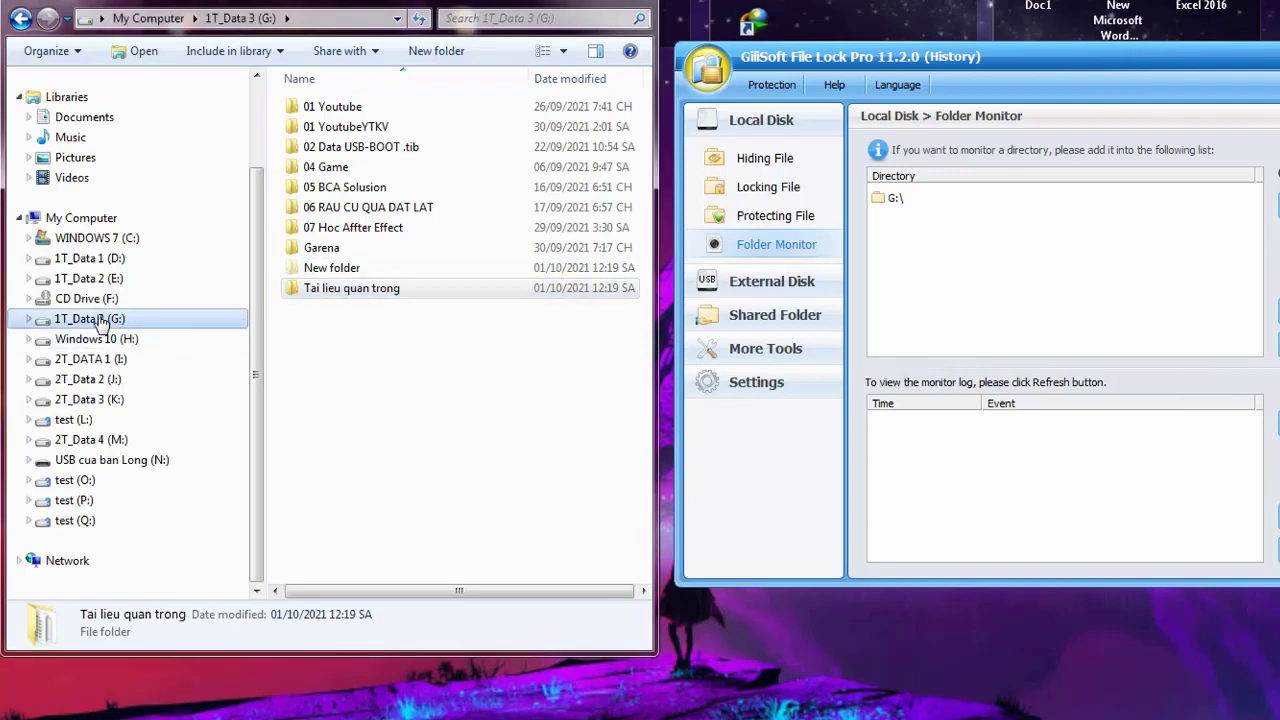
double_click(354, 293)
double_click(353, 111)
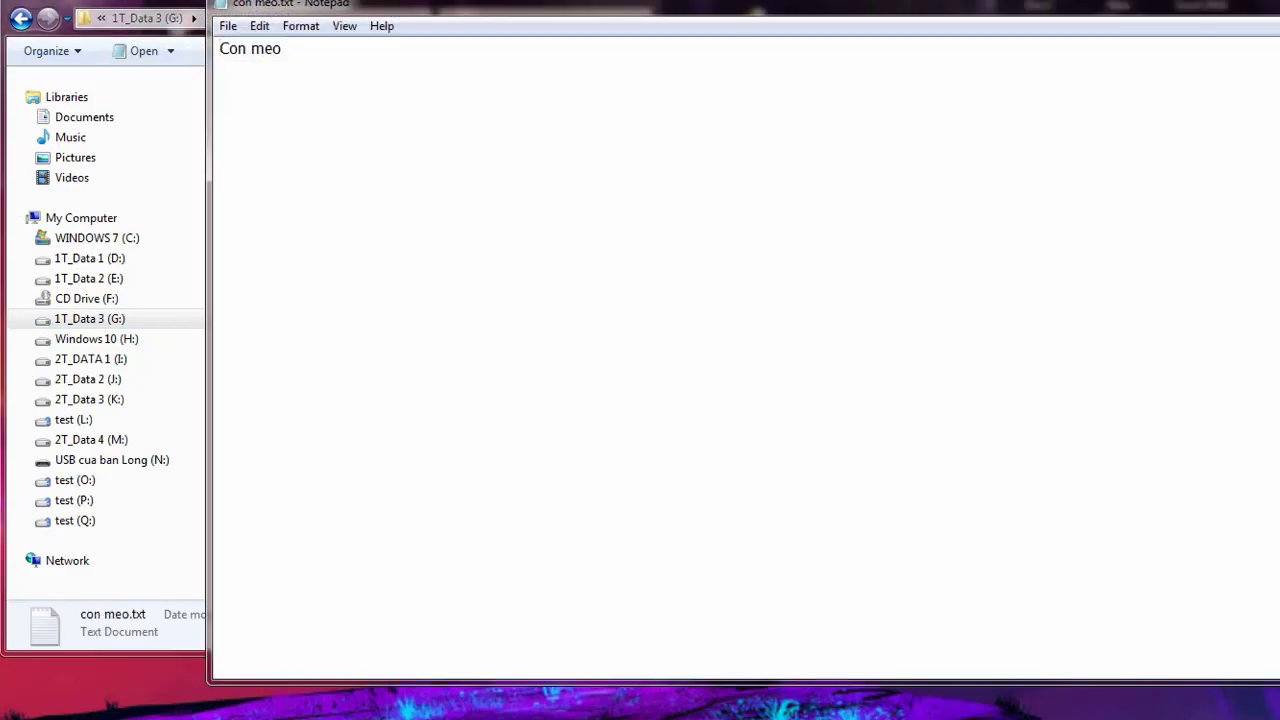
key(alt+F4)
Try opening the Excel worksheet, dismissing the Excel startup window and error message
click(451, 129)
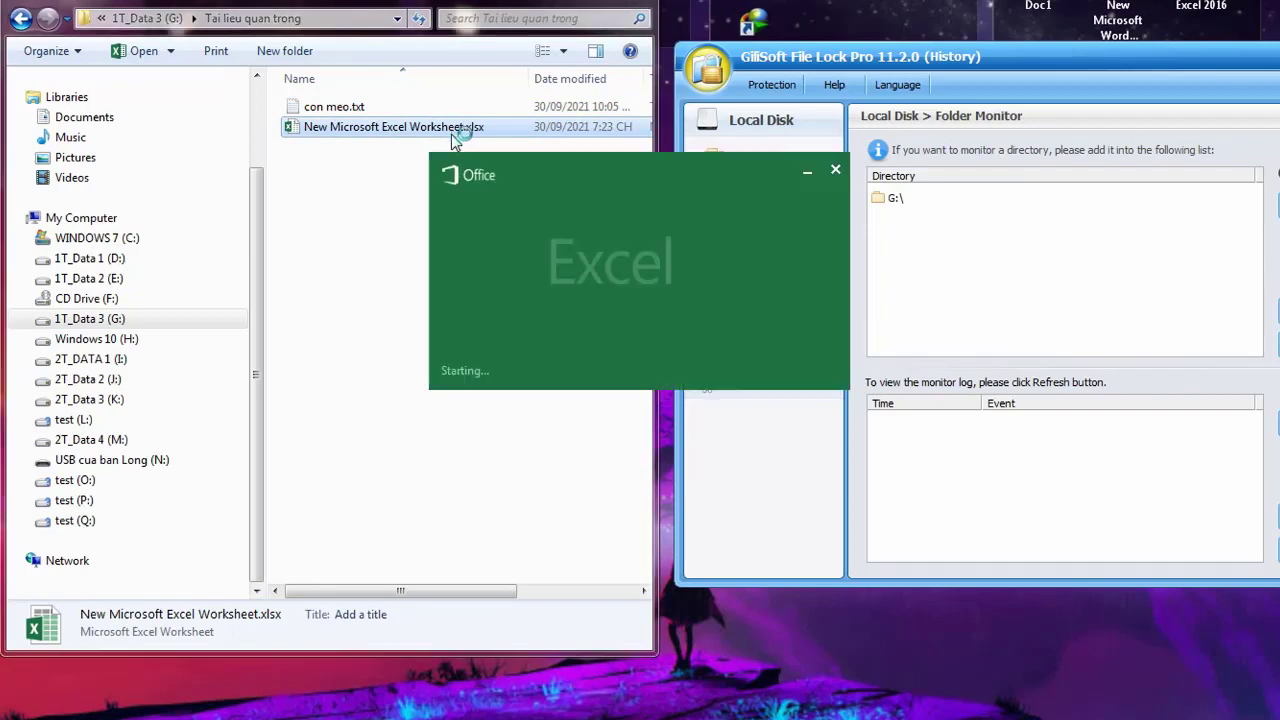
click(832, 171)
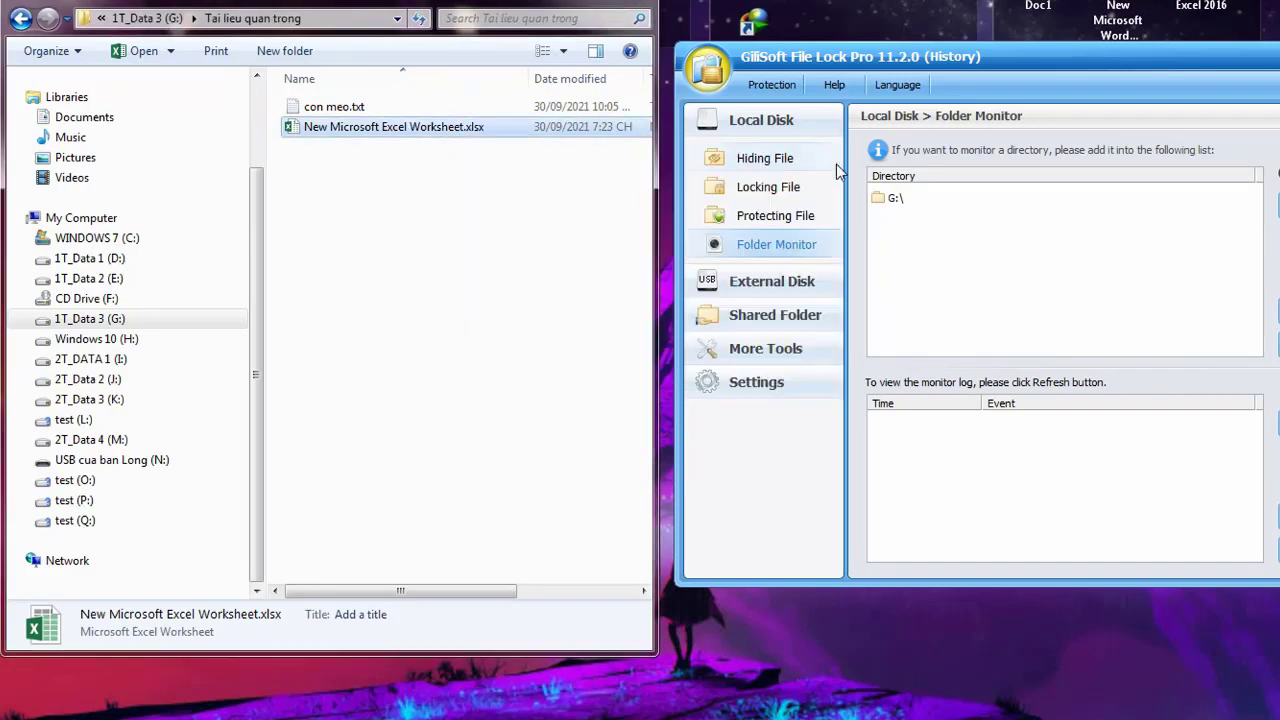
click(393, 145)
click(393, 130)
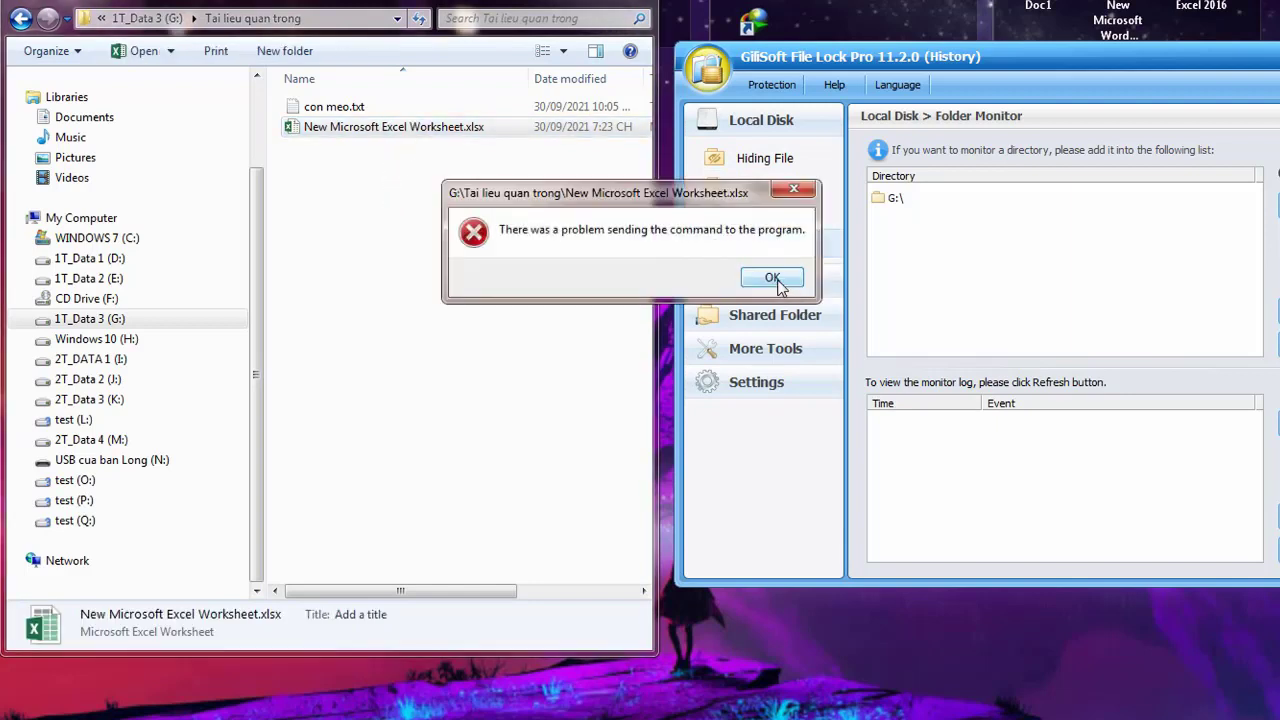
click(772, 277)
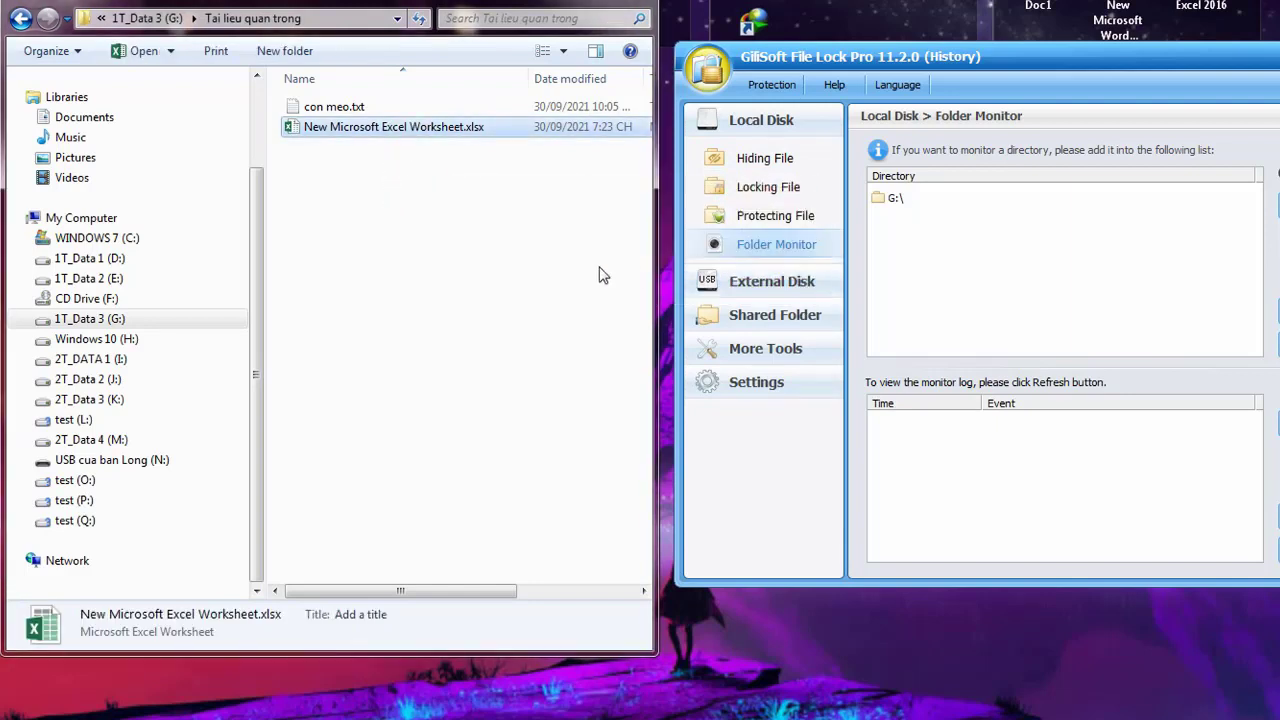
click(379, 152)
click(379, 128)
Rename the Excel worksheet to 'Du lieu bao mat cty'
click(379, 128)
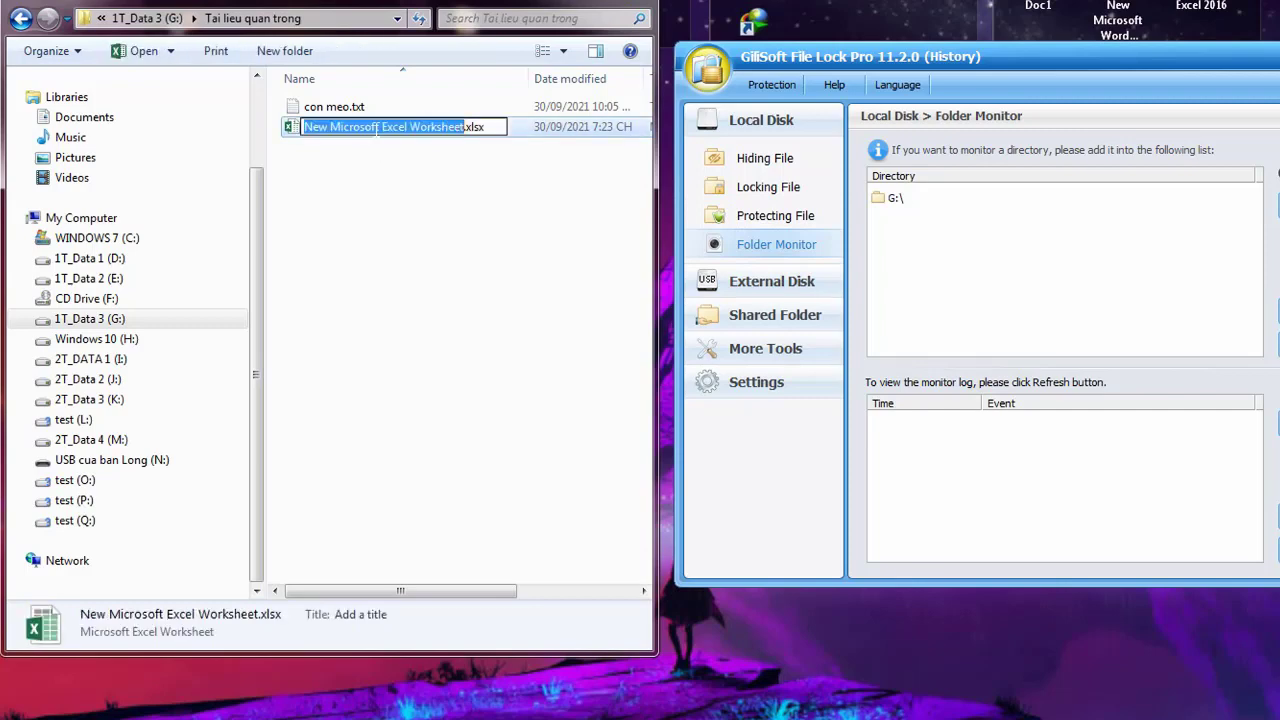
text(Ta)
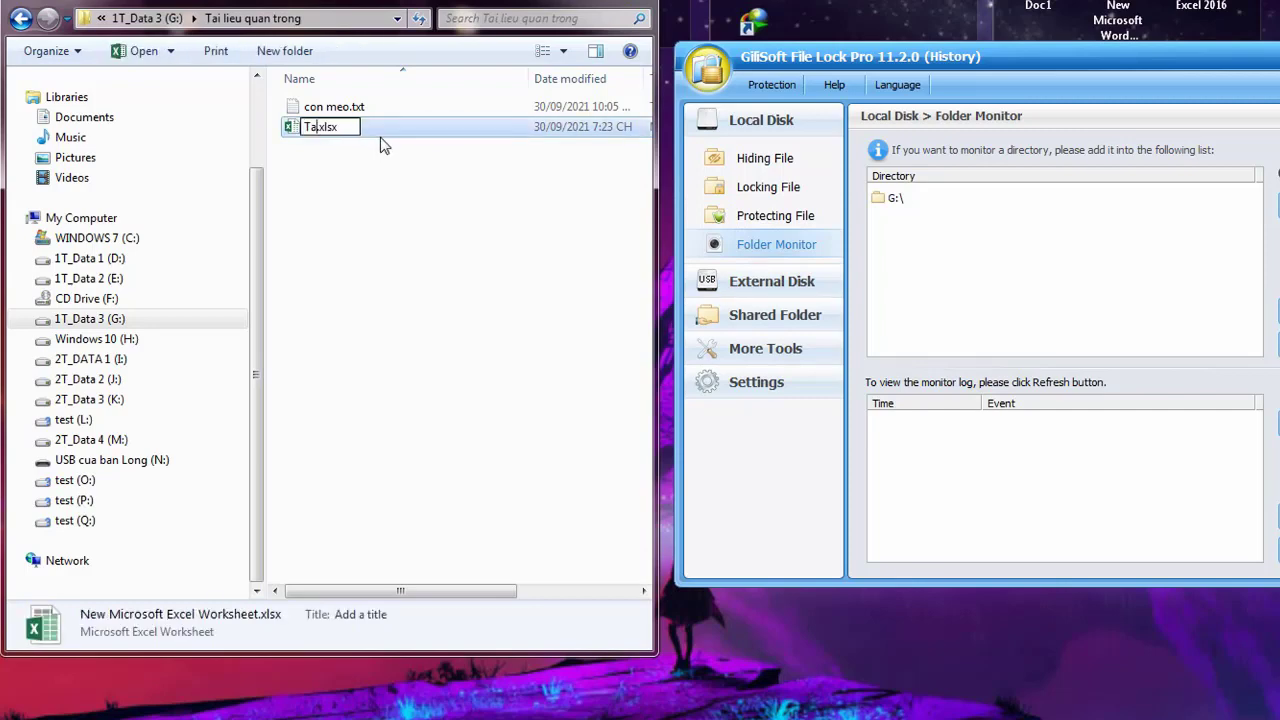
key(BackSpace)
key(BackSpace)
key(BackSpace)
text(Du lieu bao mat cty)
key(Return)
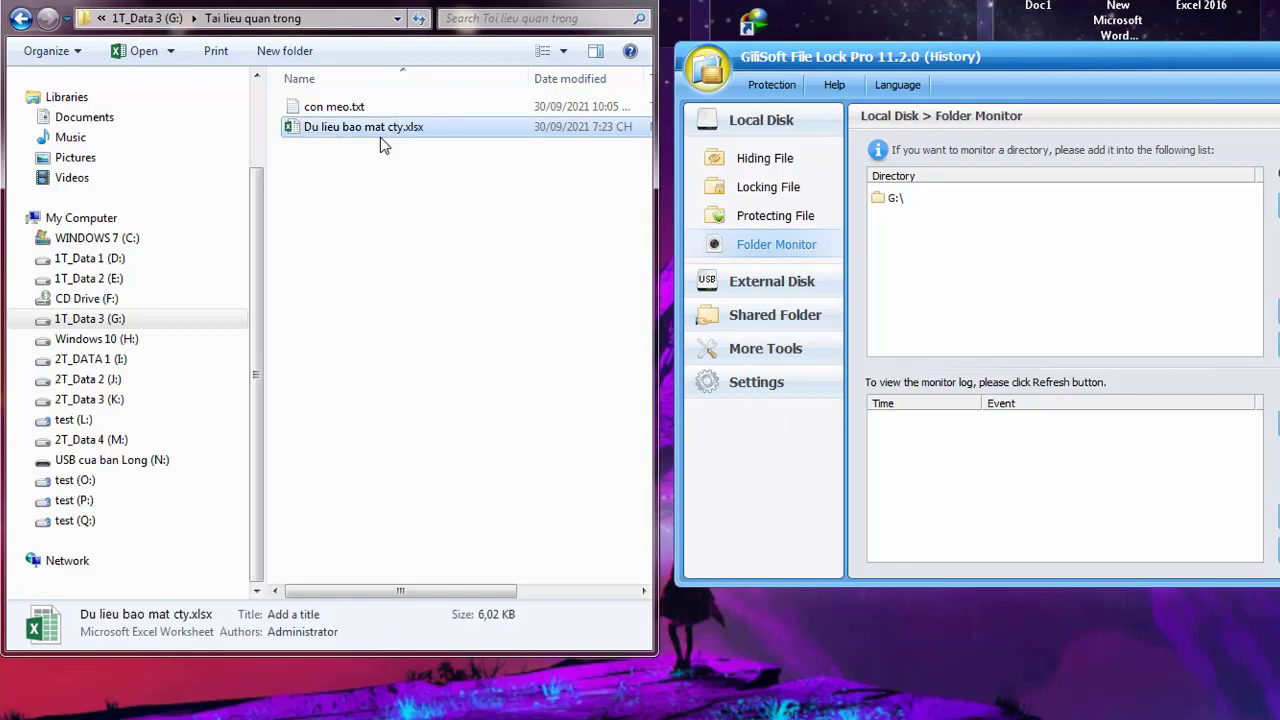
Open the empty Du lieu bao mat cty workbook, click a few cells, and close it
click(392, 232)
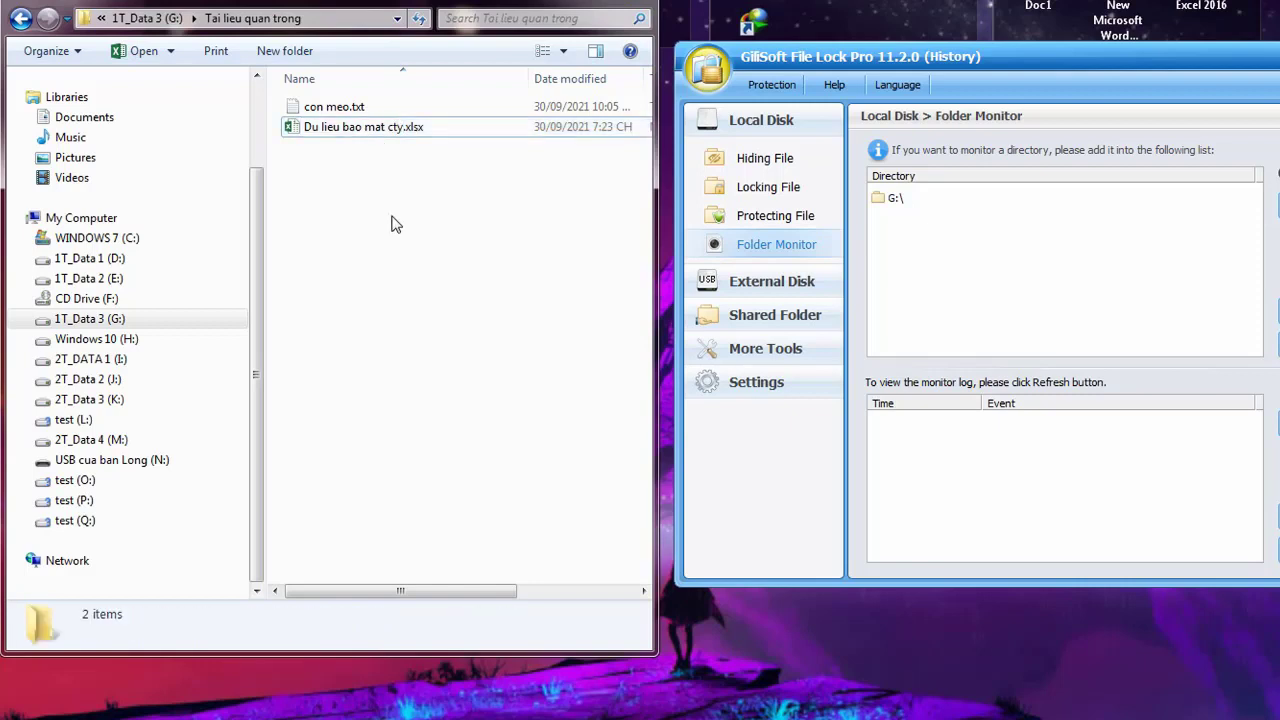
click(396, 134)
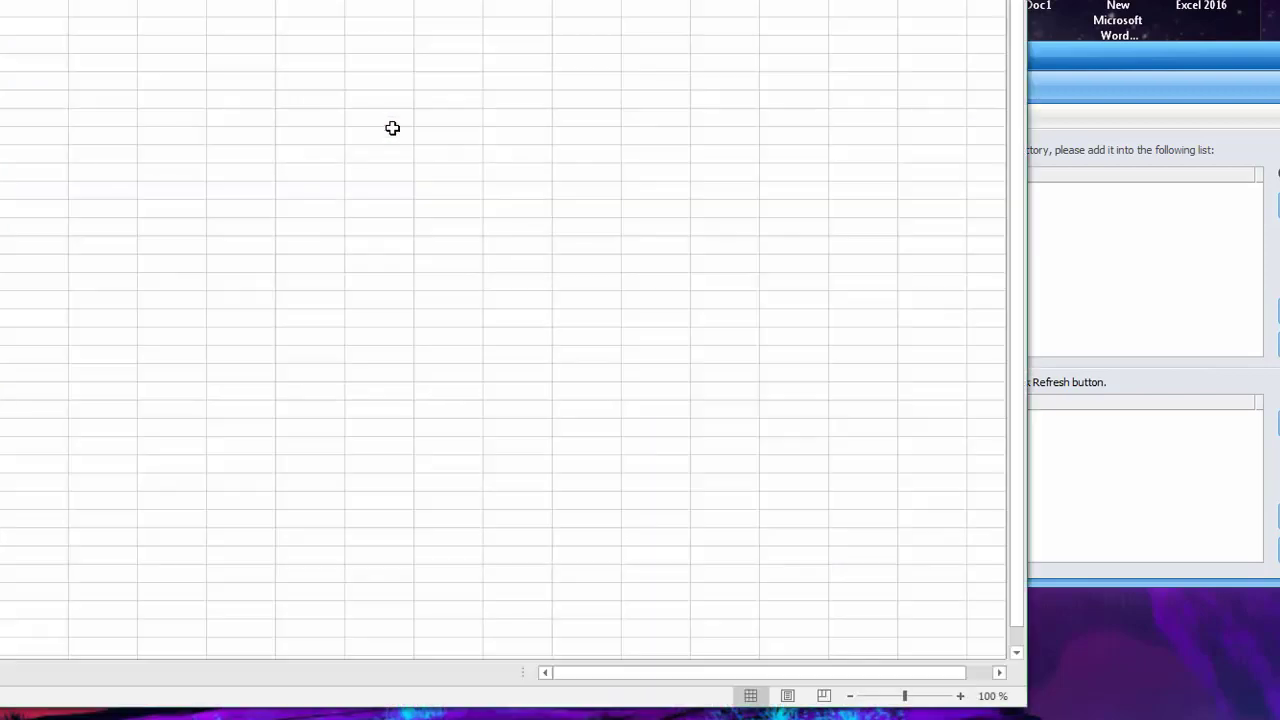
click(442, 205)
click(248, 279)
click(662, 260)
key(alt+F4)
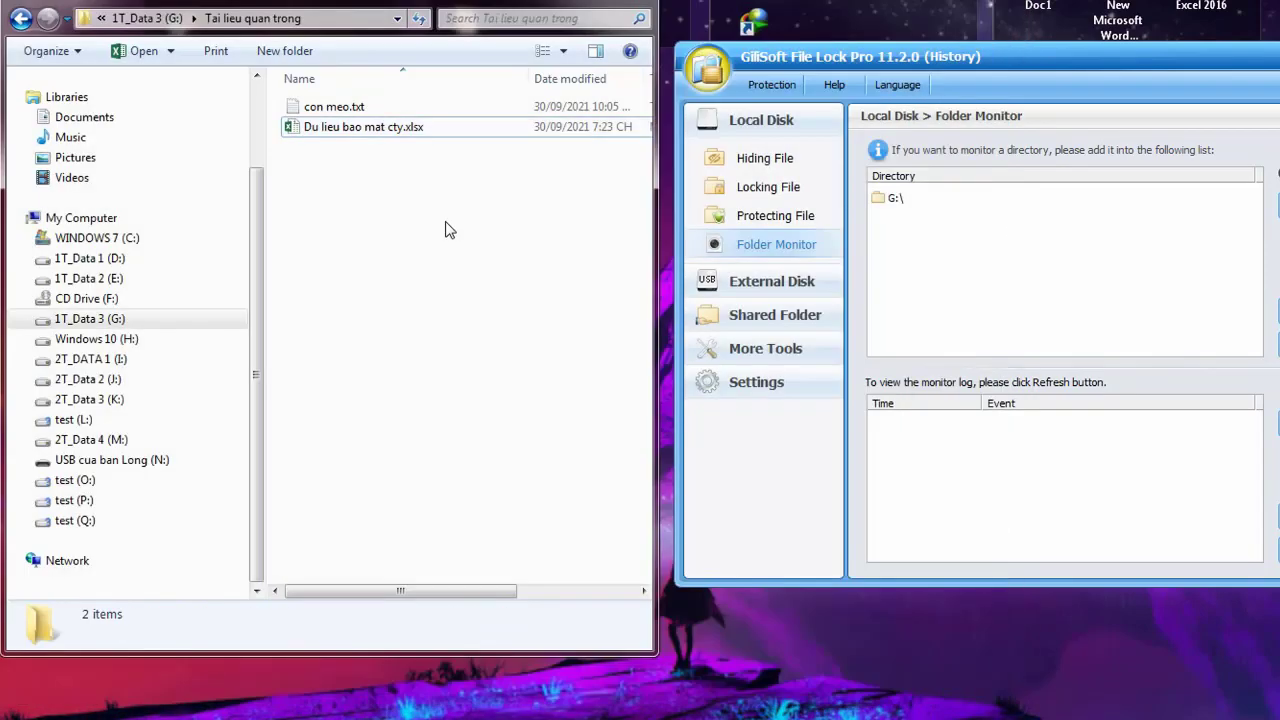
Select both files and paste duplicates into Tai lieu quan trong
click(370, 130)
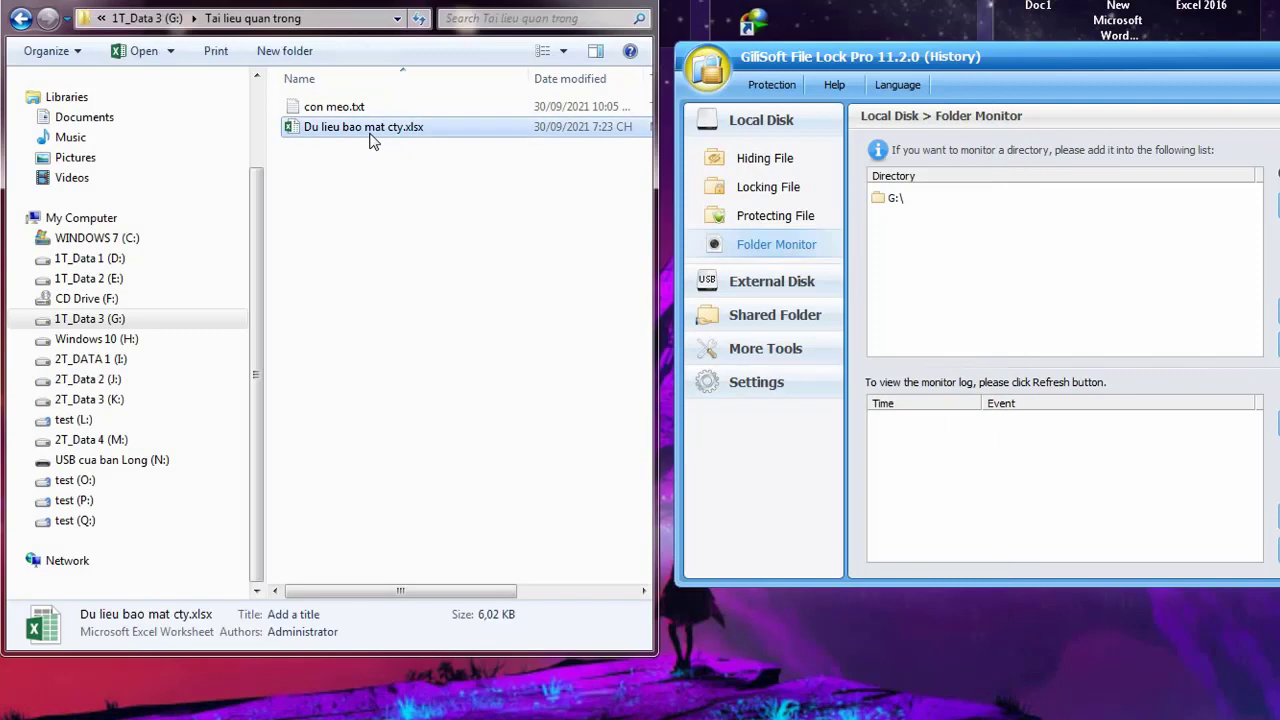
click(370, 176)
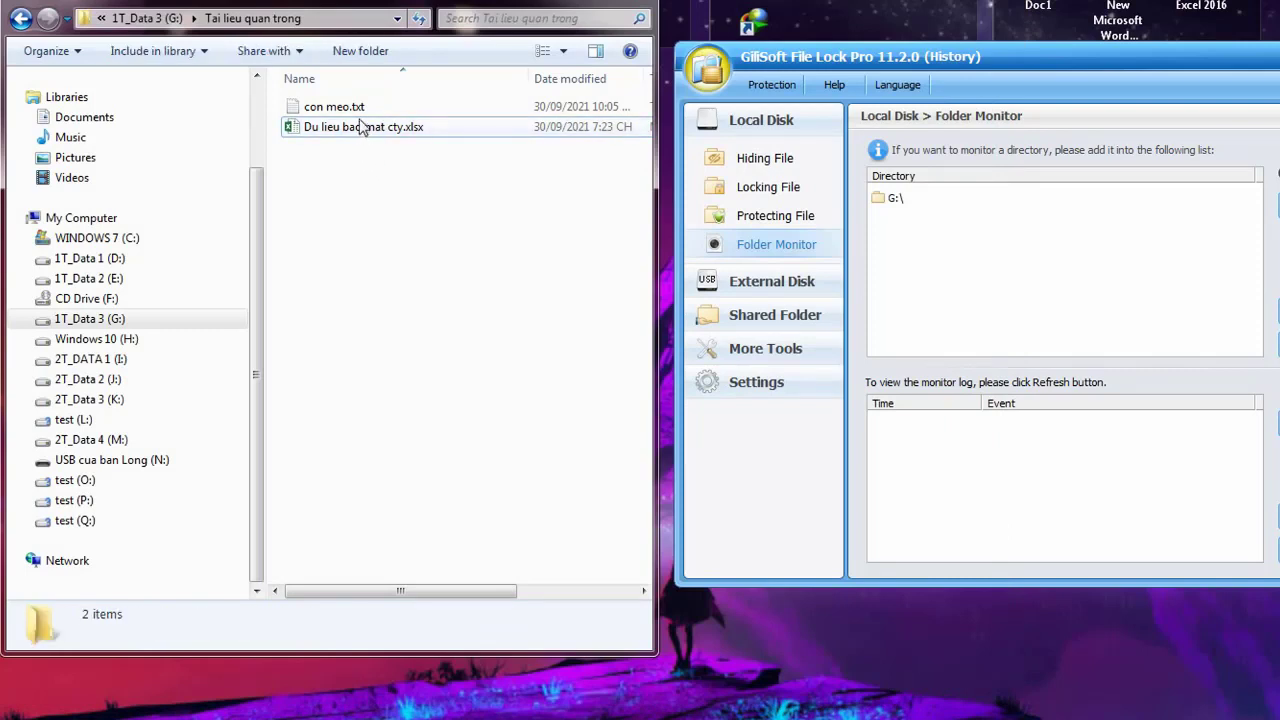
click(357, 127)
drag(390, 232, 333, 110)
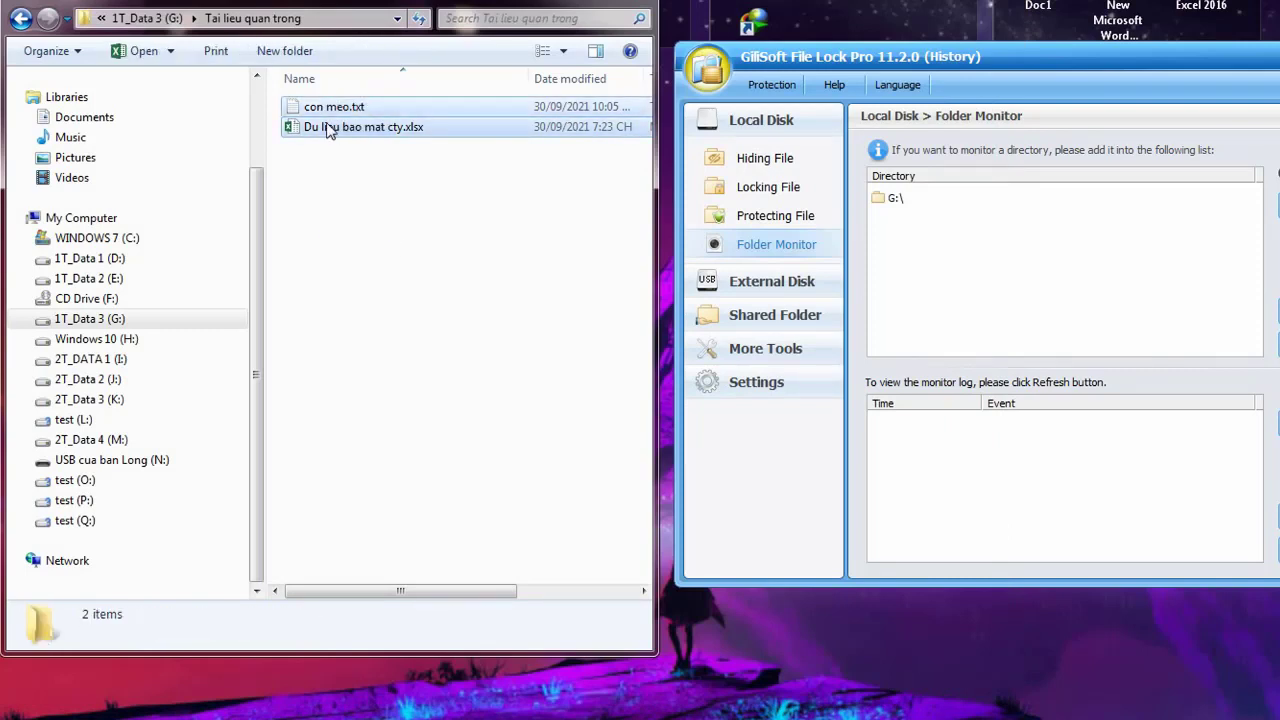
key(ctrl+v)
key(ctrl+v)
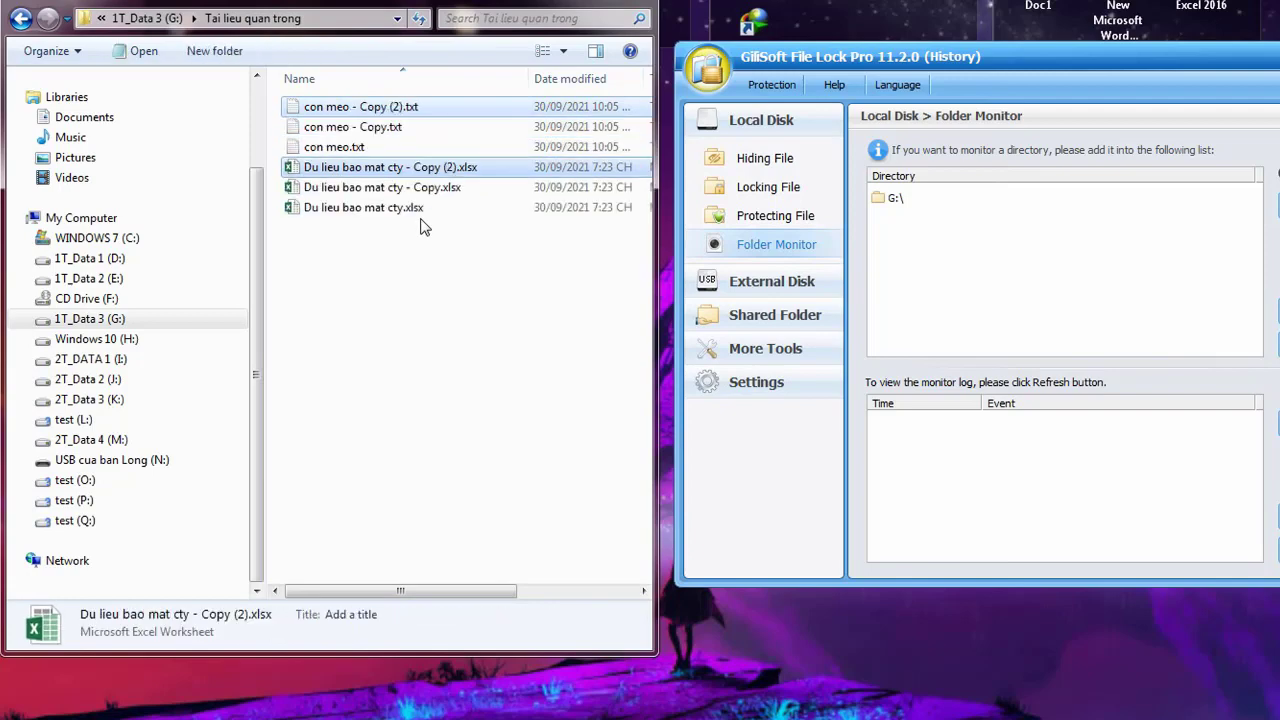
Delete the extra workbook copy and 'con meo - Copy (2).txt'
click(389, 283)
click(350, 192)
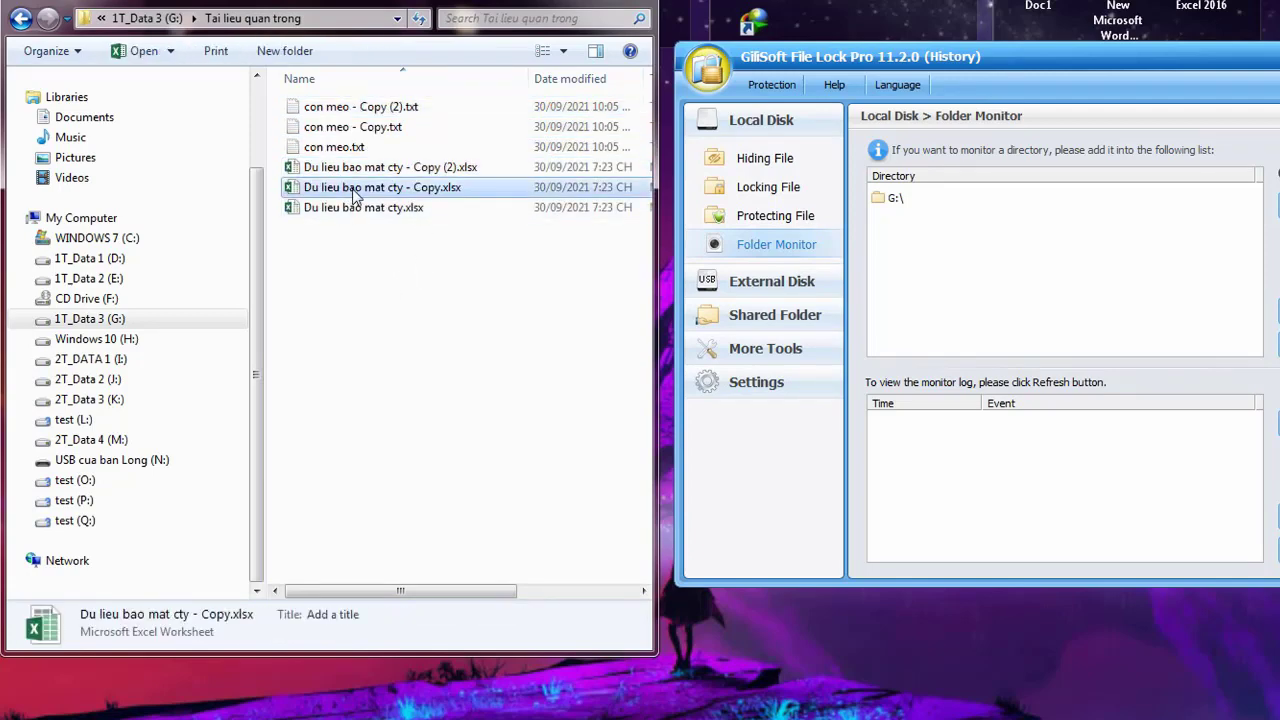
key(Delete)
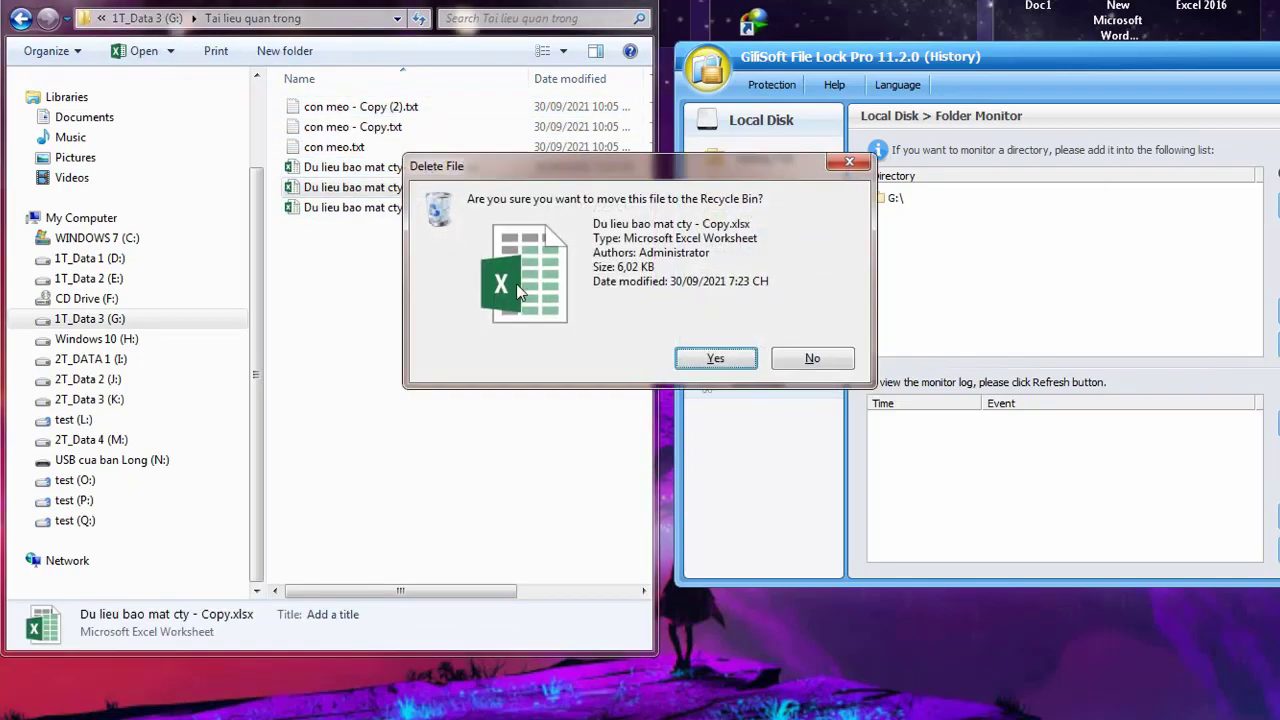
click(714, 358)
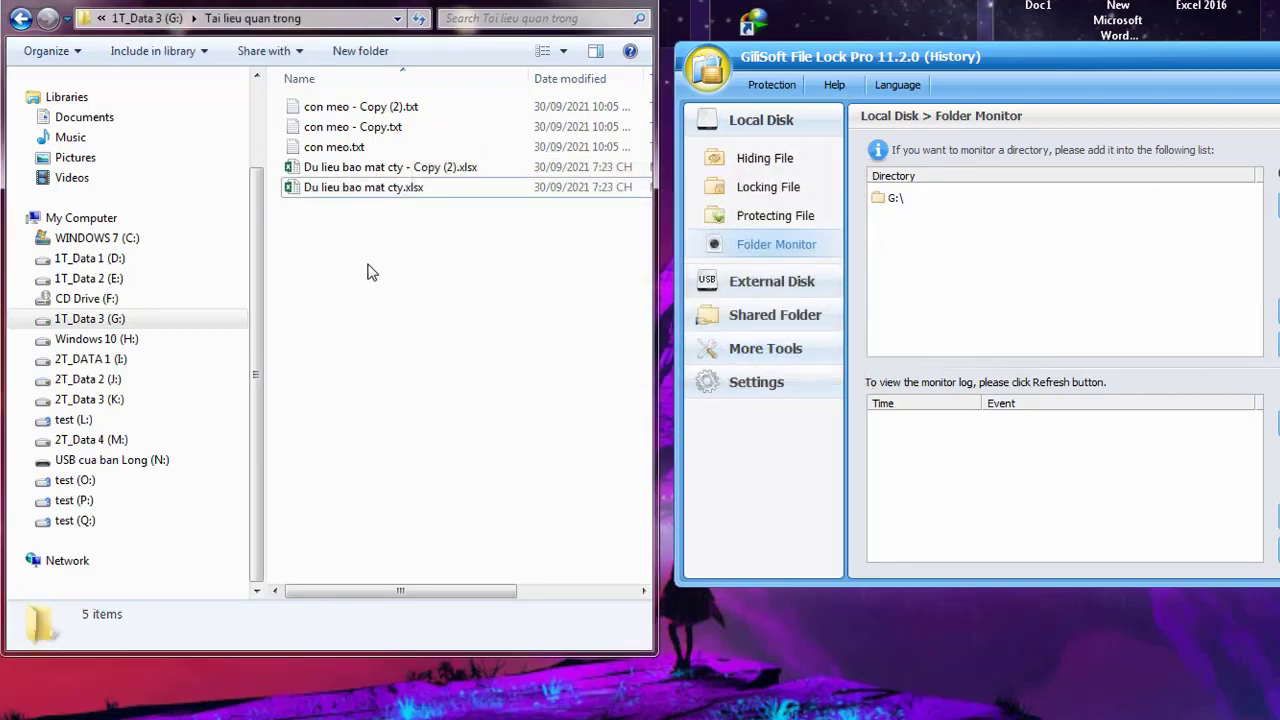
click(325, 148)
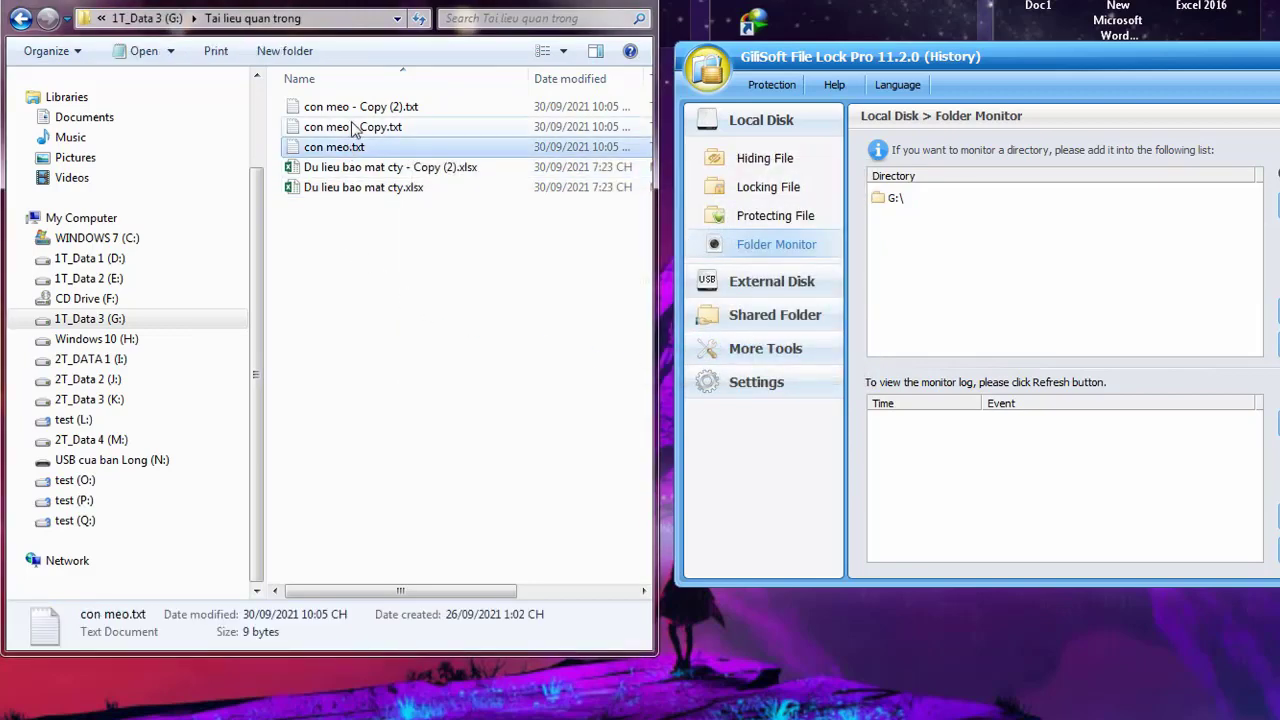
click(355, 110)
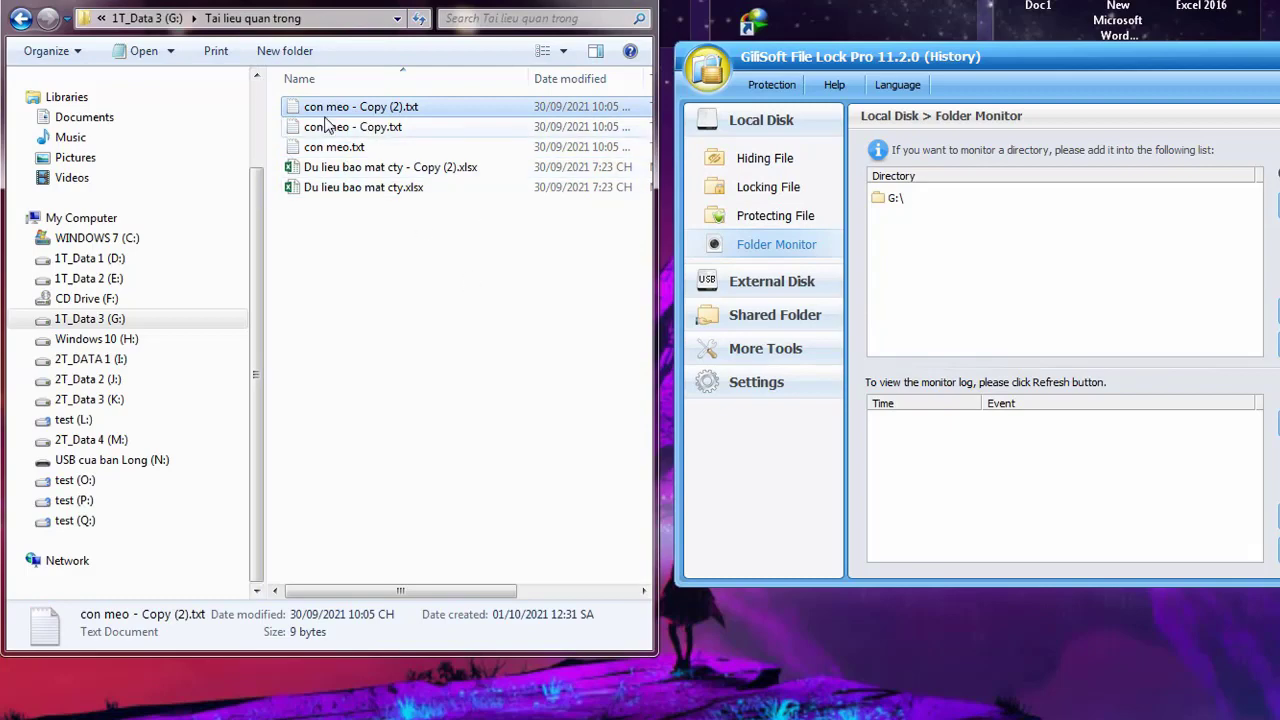
key(Delete)
click(700, 360)
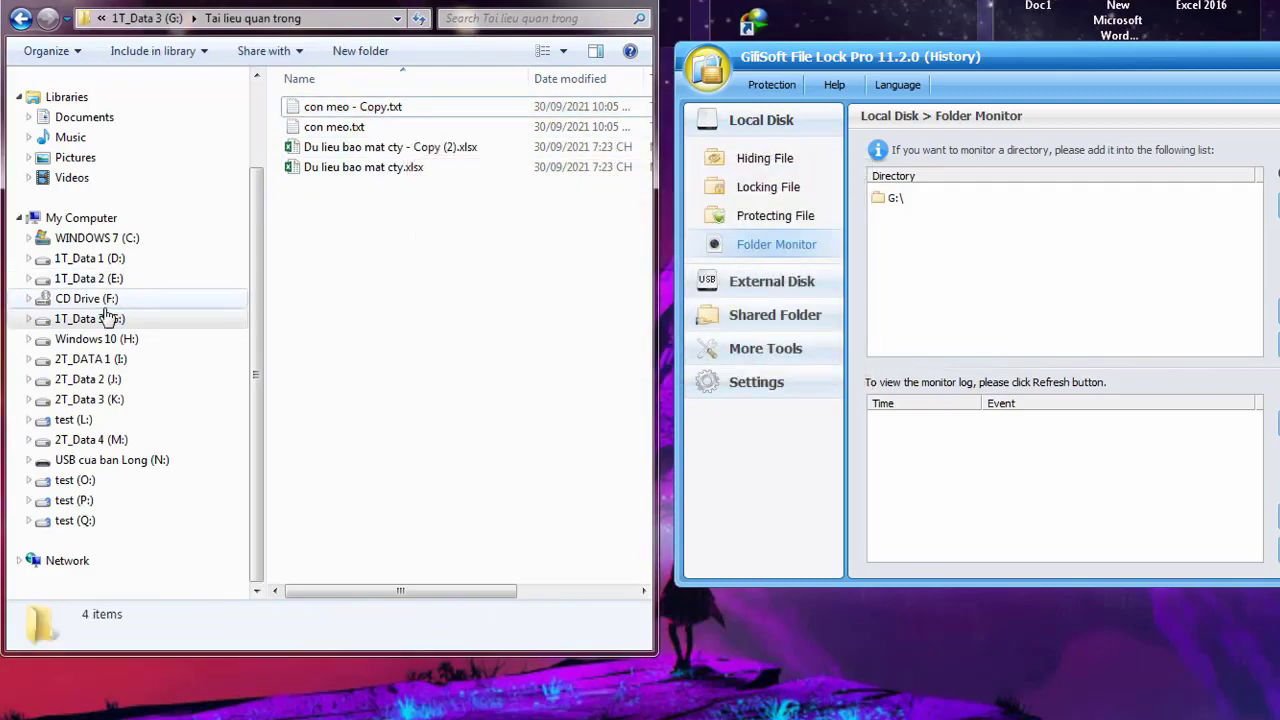
Return to GiliSoft's Folder Monitor page to see the logged G:\ events
click(100, 279)
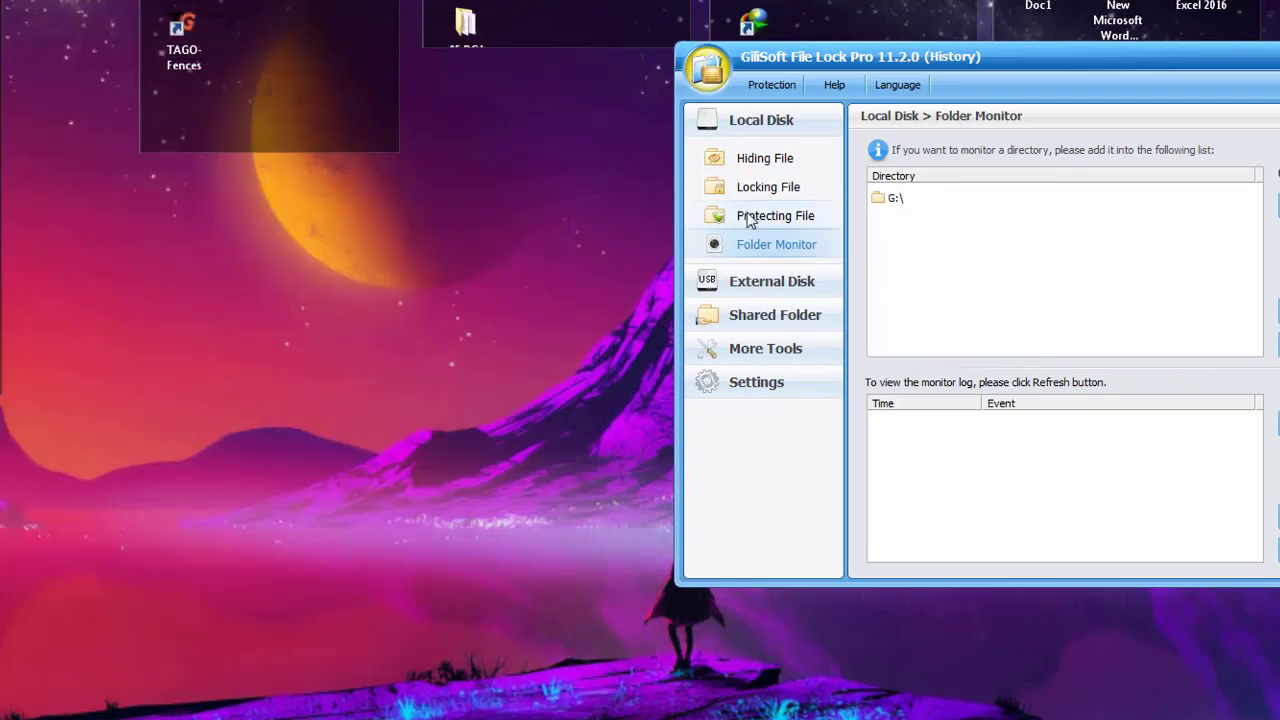
click(750, 220)
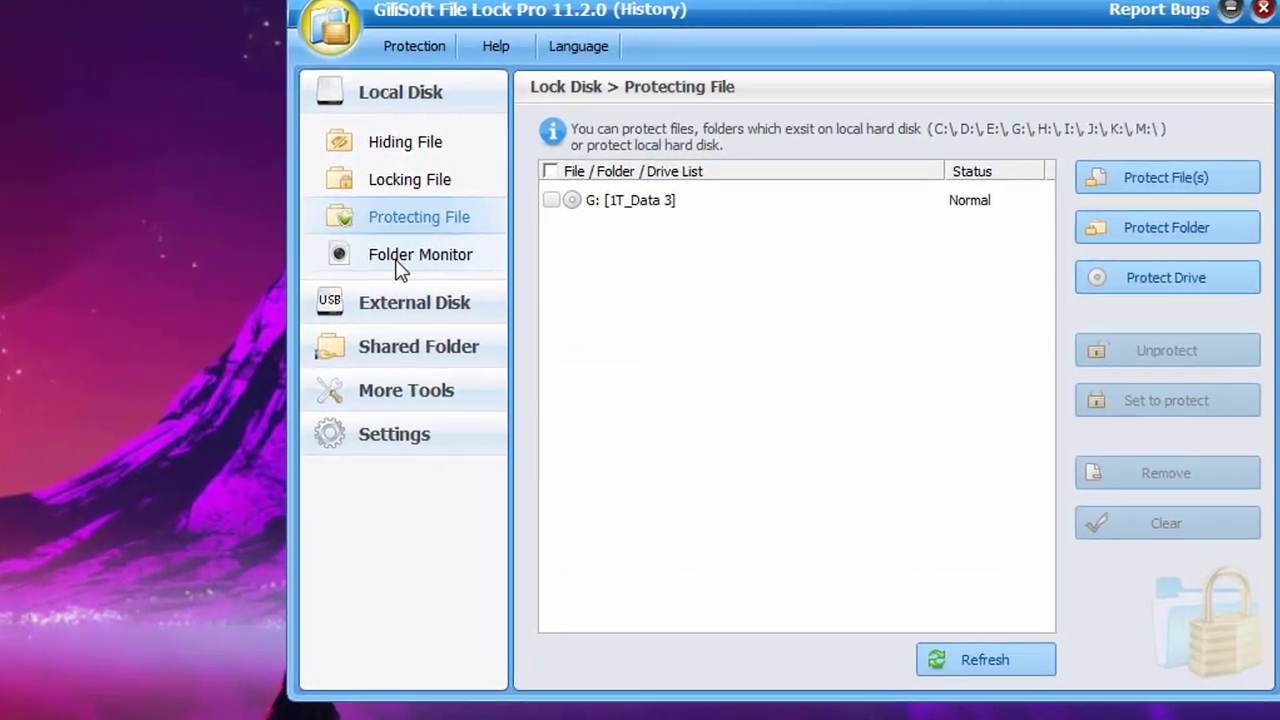
click(605, 258)
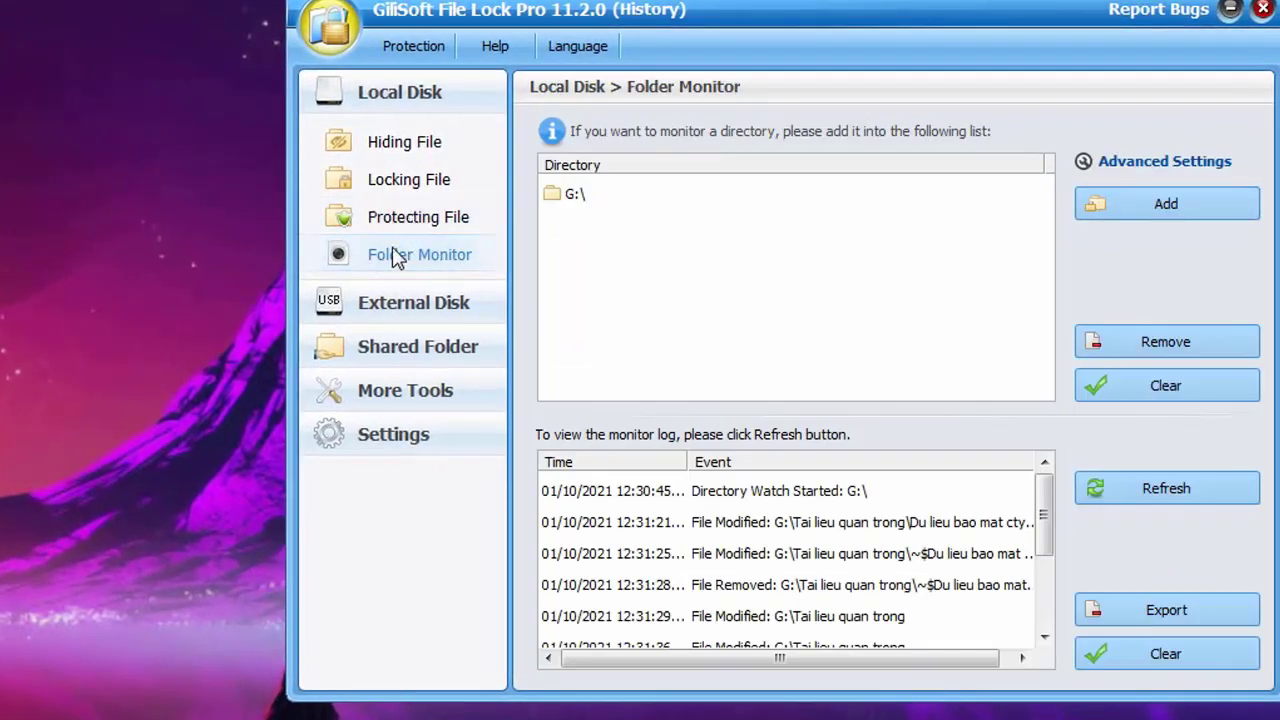
click(406, 216)
click(412, 262)
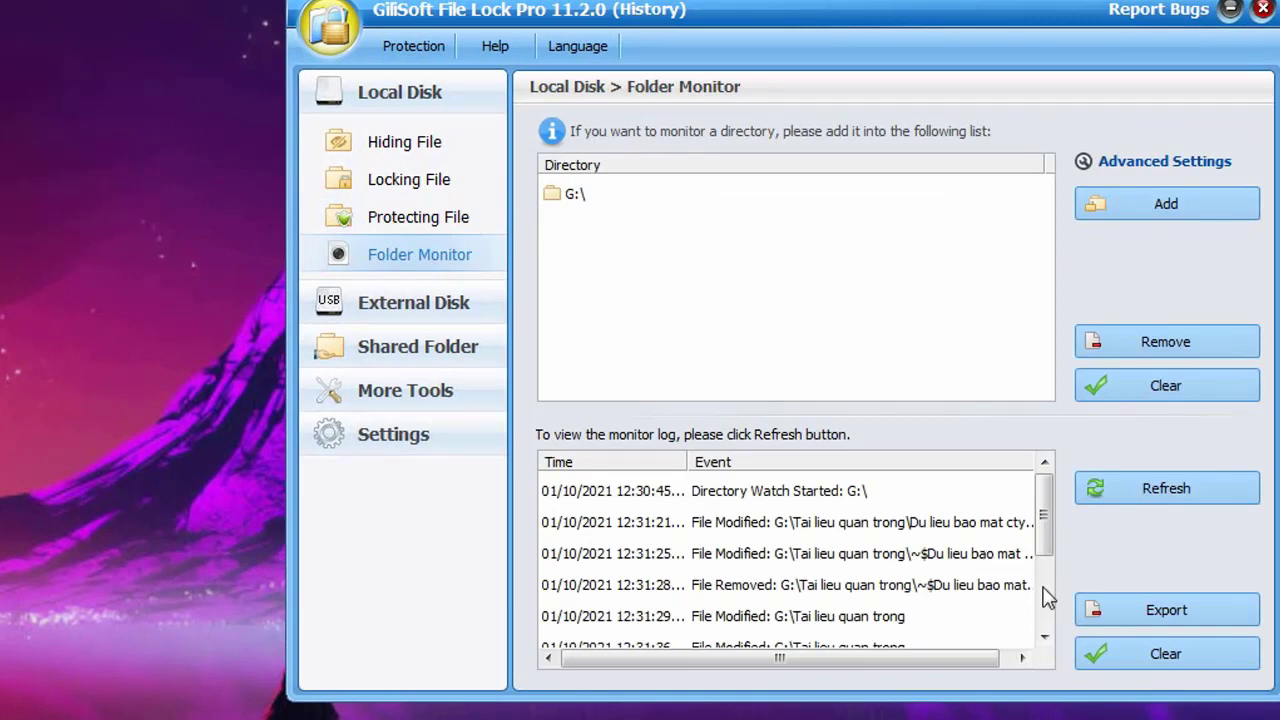
click(1142, 502)
drag(998, 22, 717, 42)
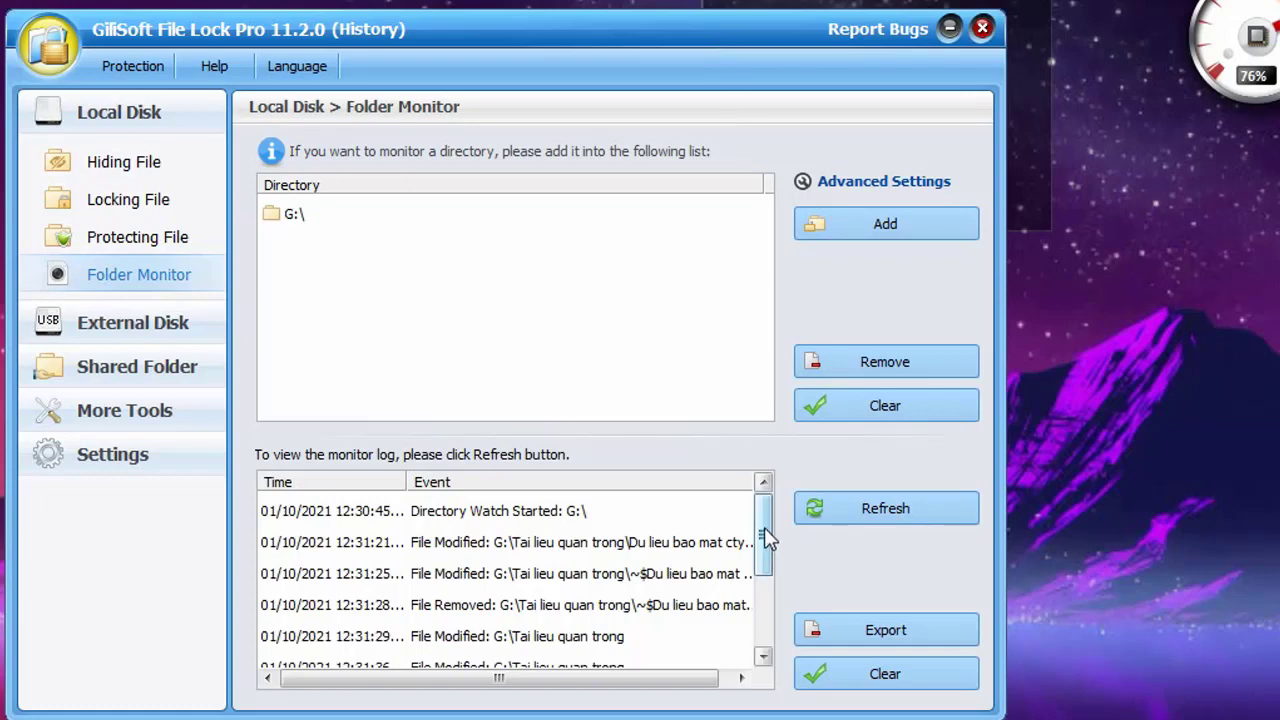
mouse_move(763, 506)
mouse_down()
mouse_move(763, 615)
mouse_move(770, 515)
mouse_up()
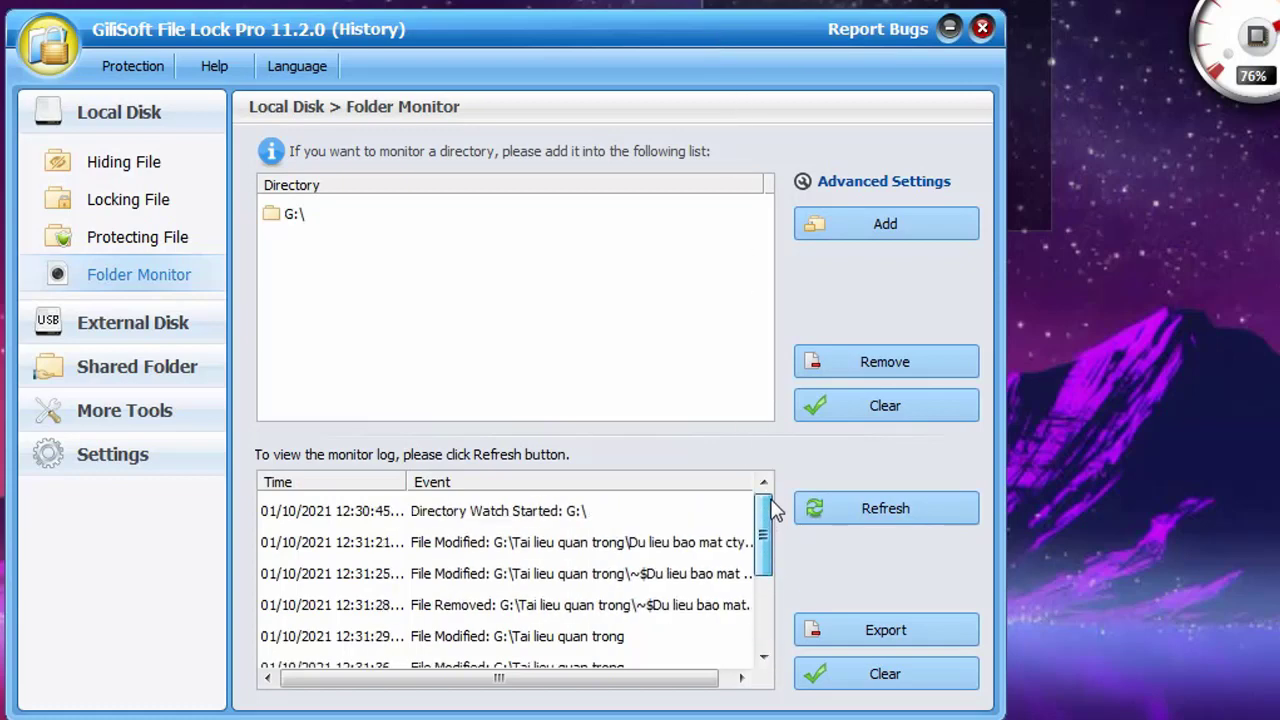
click(418, 518)
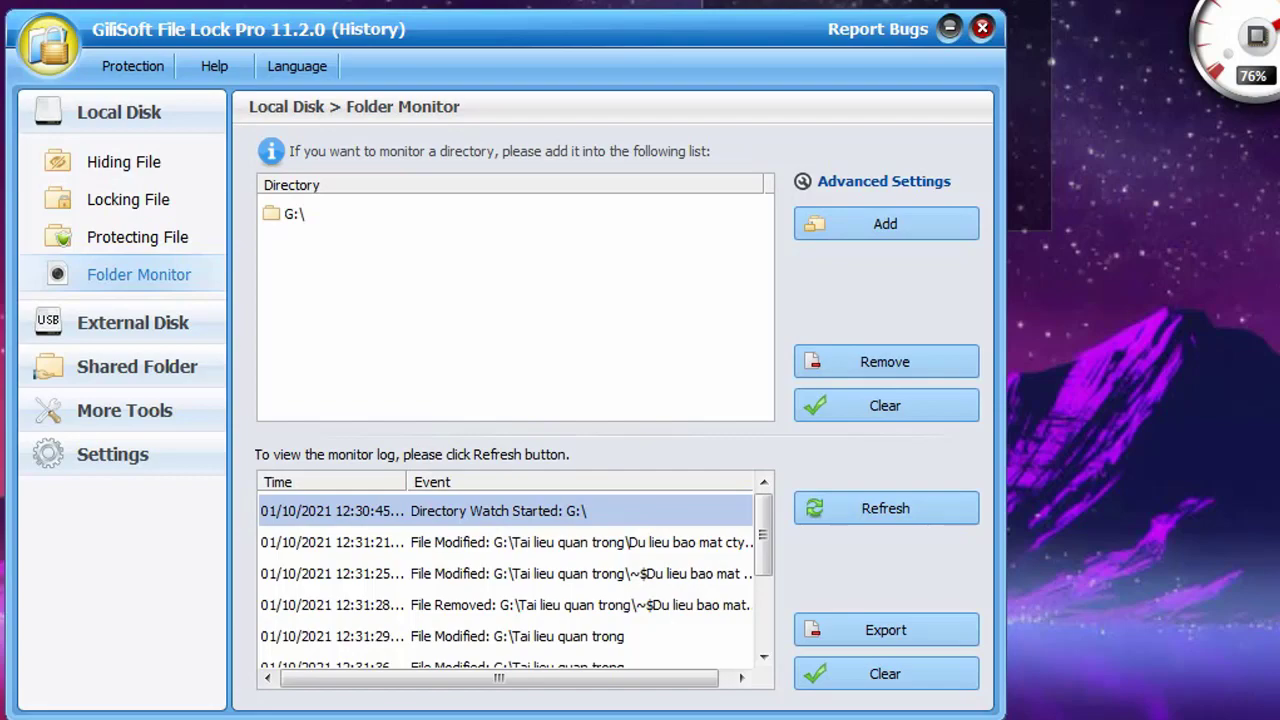
key(alt+Tab)
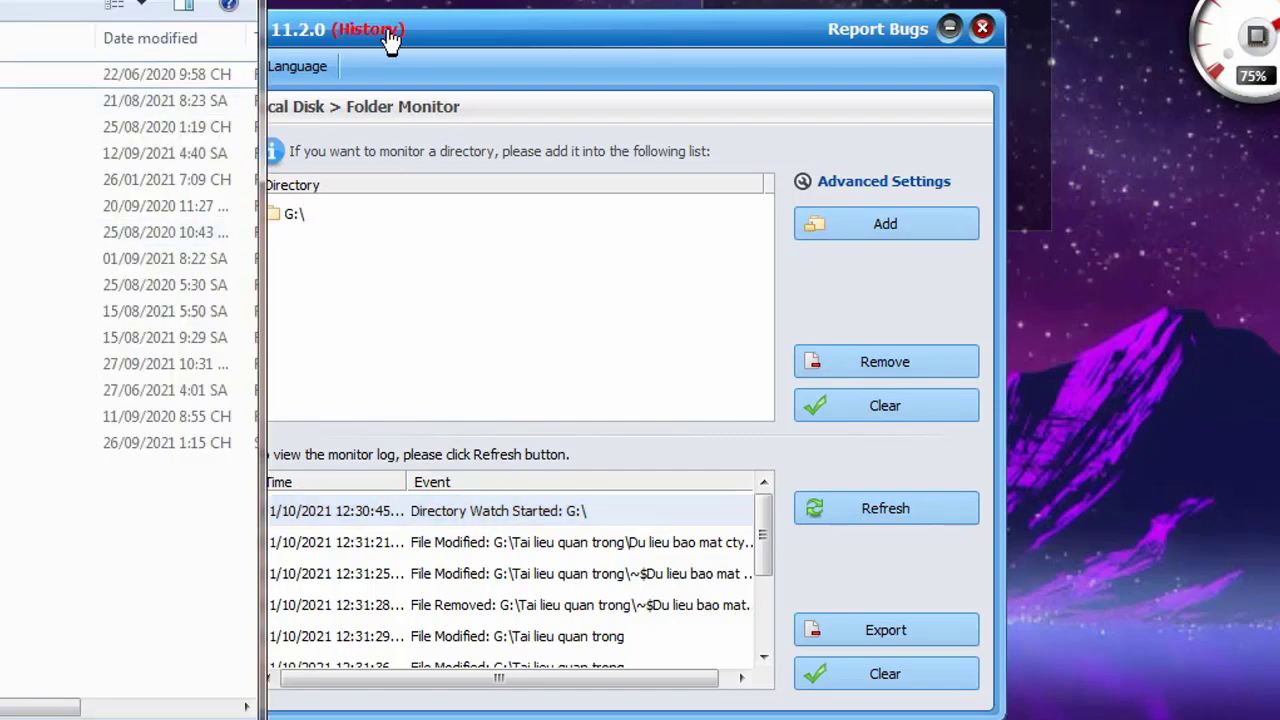
click(388, 32)
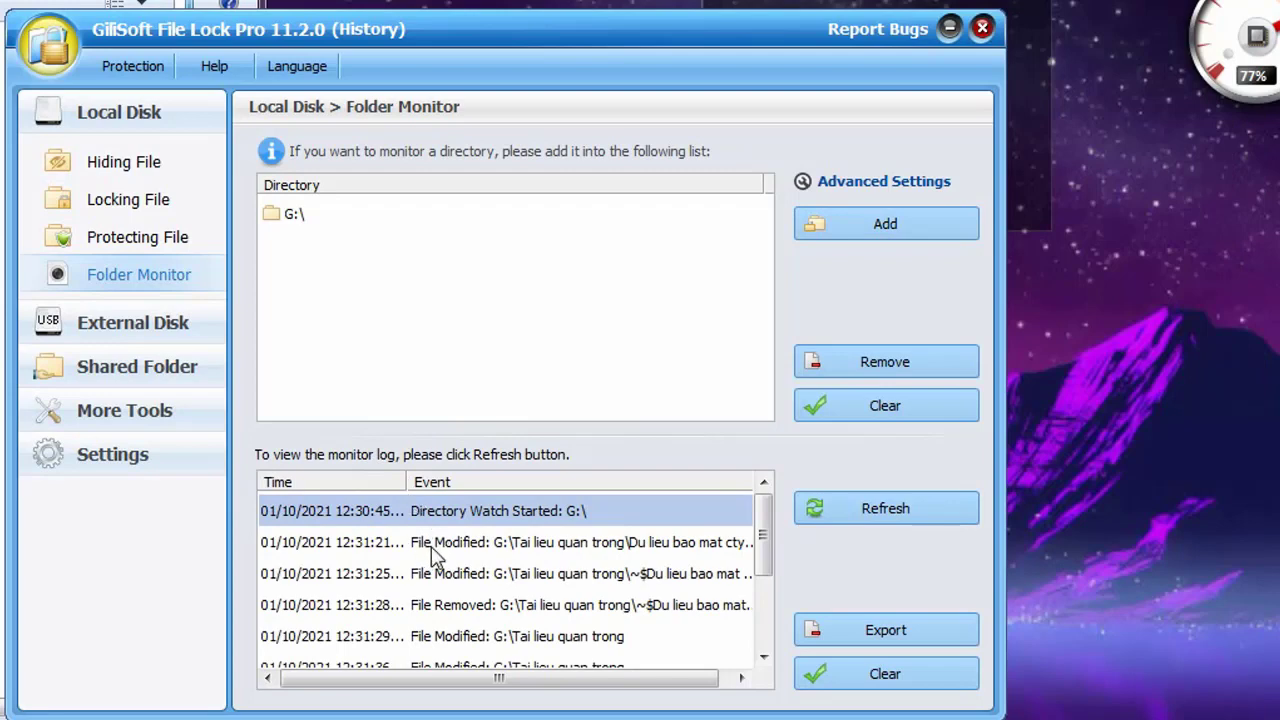
click(432, 546)
drag(512, 678, 622, 676)
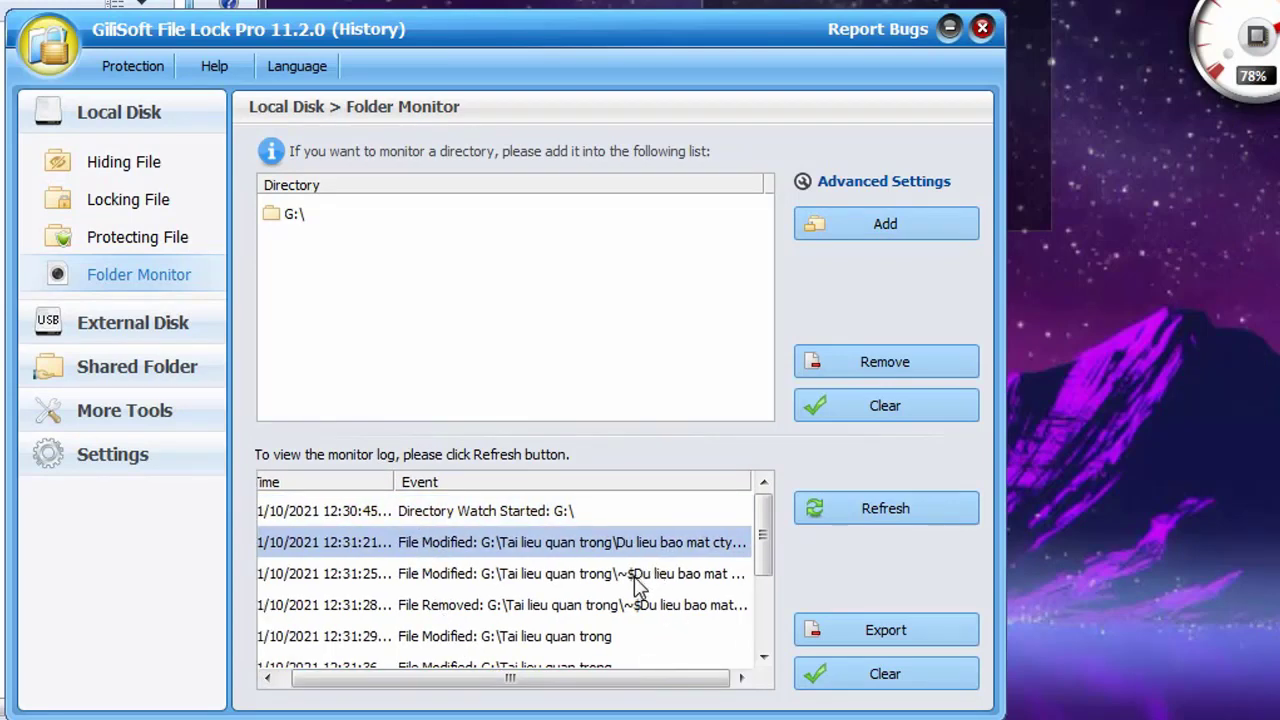
click(633, 577)
click(637, 545)
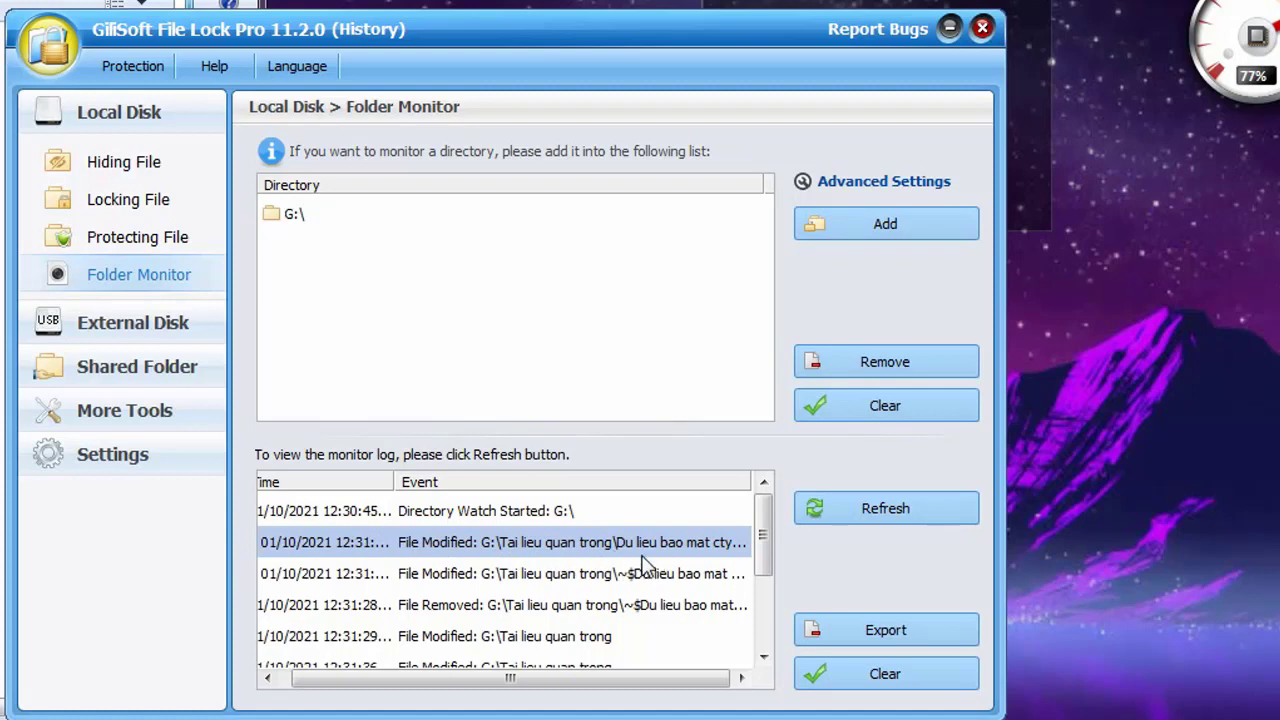
click(622, 578)
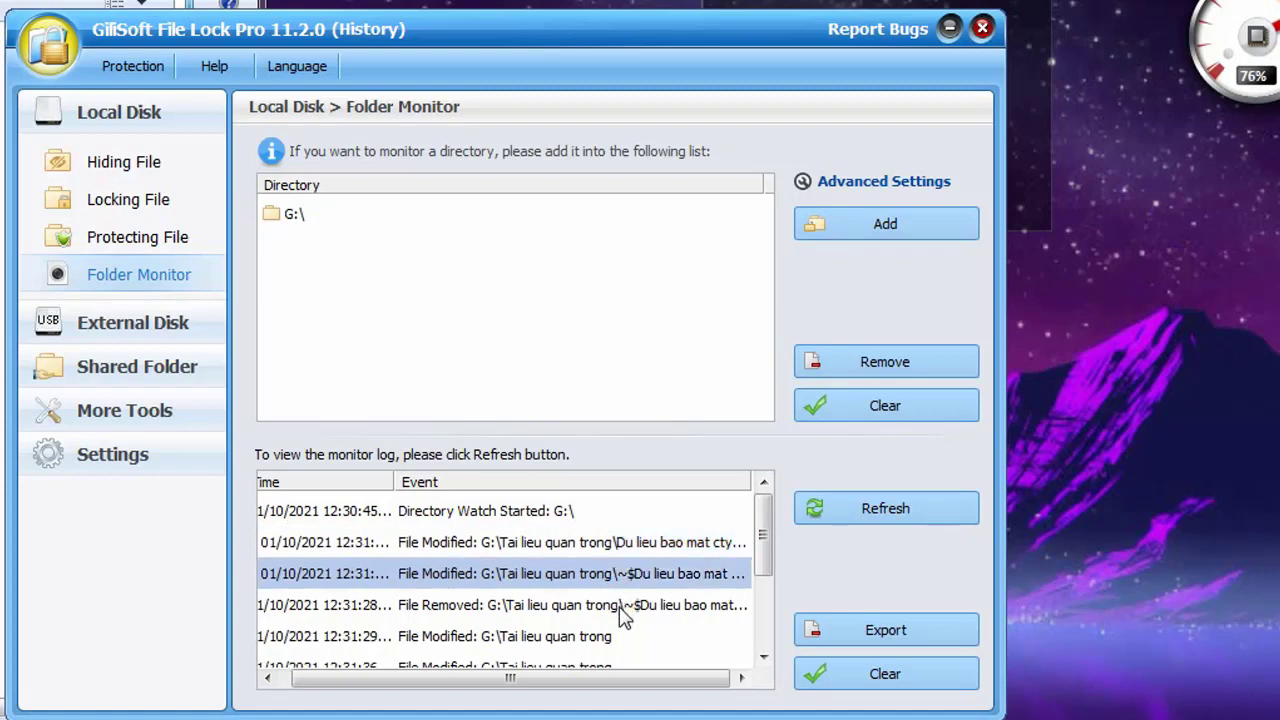
click(622, 605)
click(617, 575)
click(621, 544)
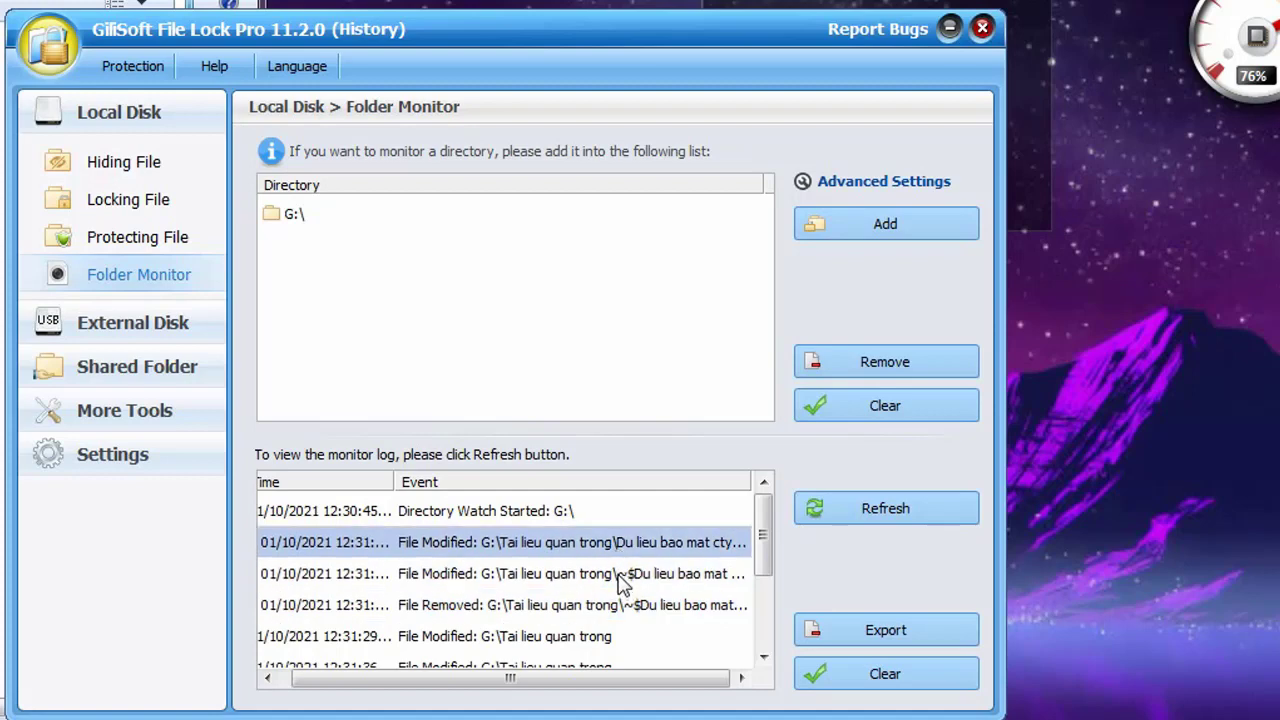
click(621, 577)
click(622, 605)
scroll(622, 605, down, 1)
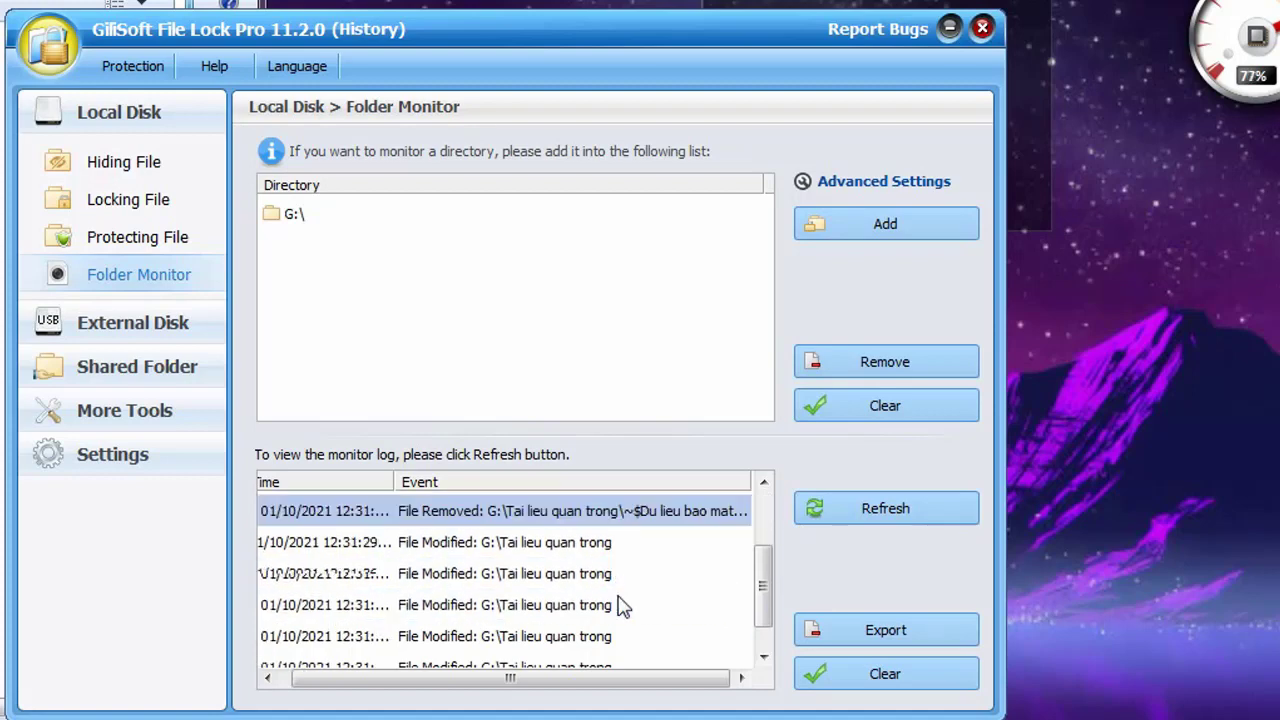
click(560, 545)
click(557, 574)
click(558, 600)
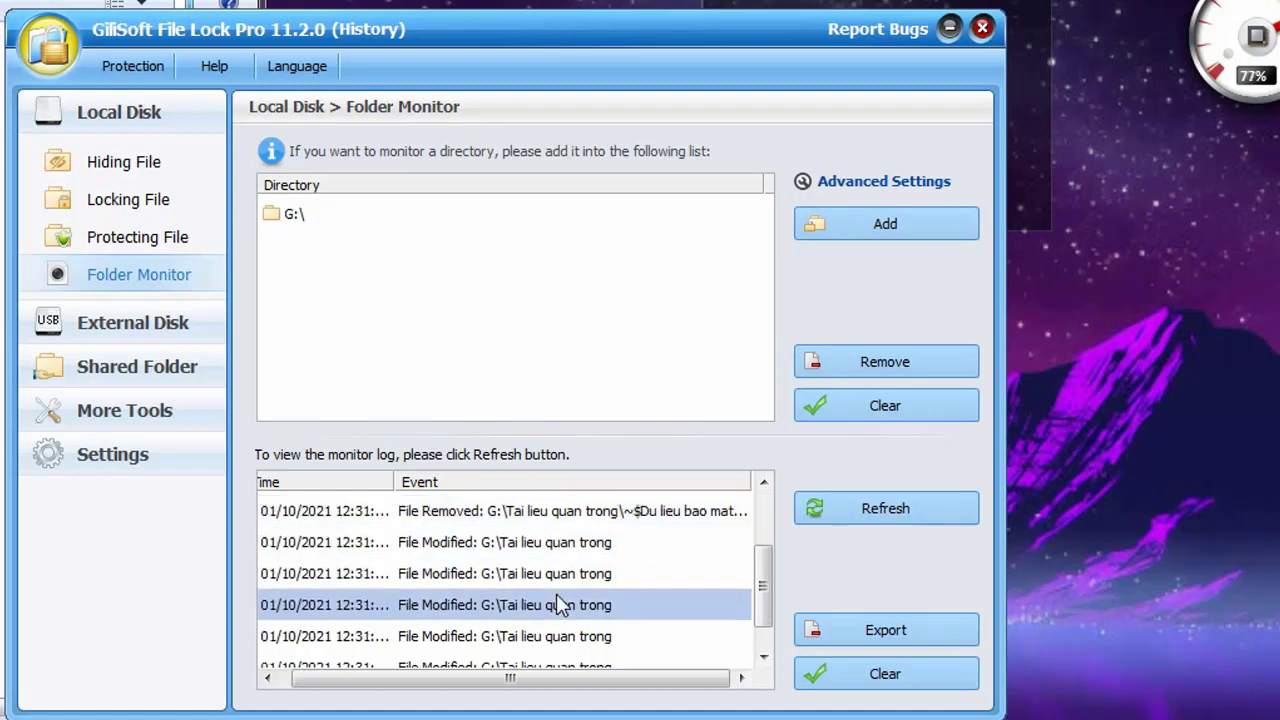
click(564, 637)
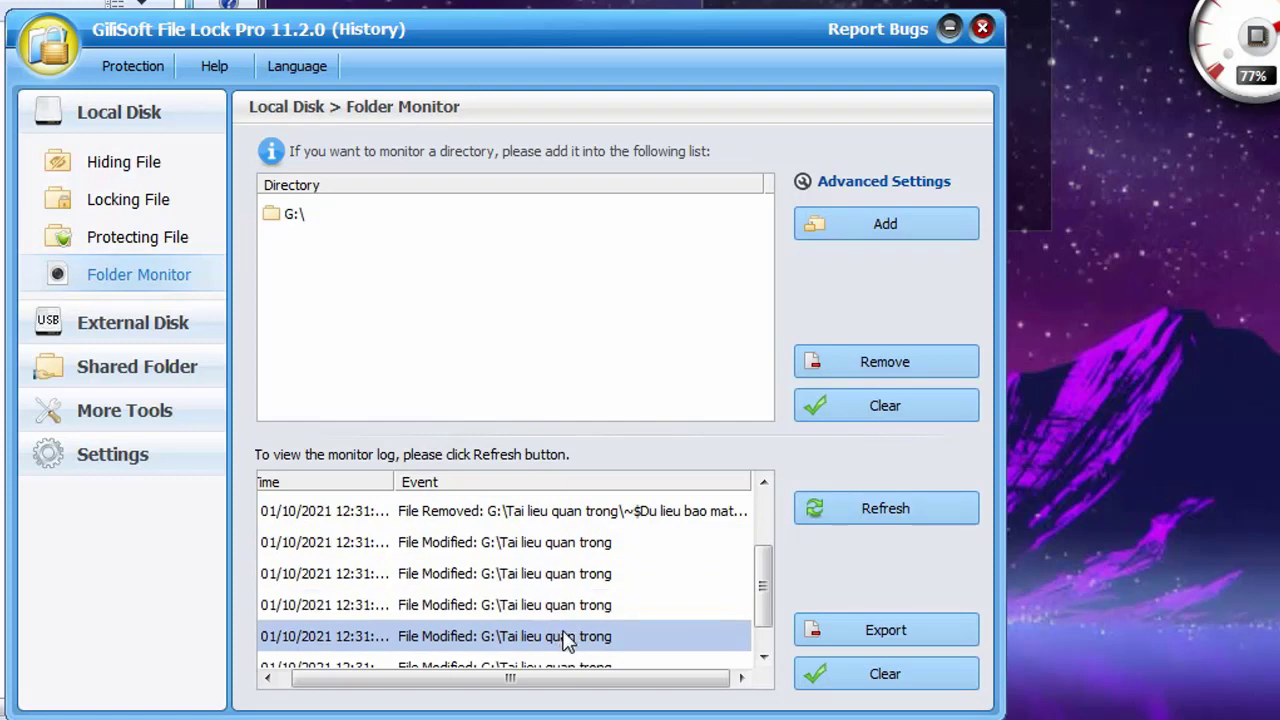
scroll(565, 640, down, 1)
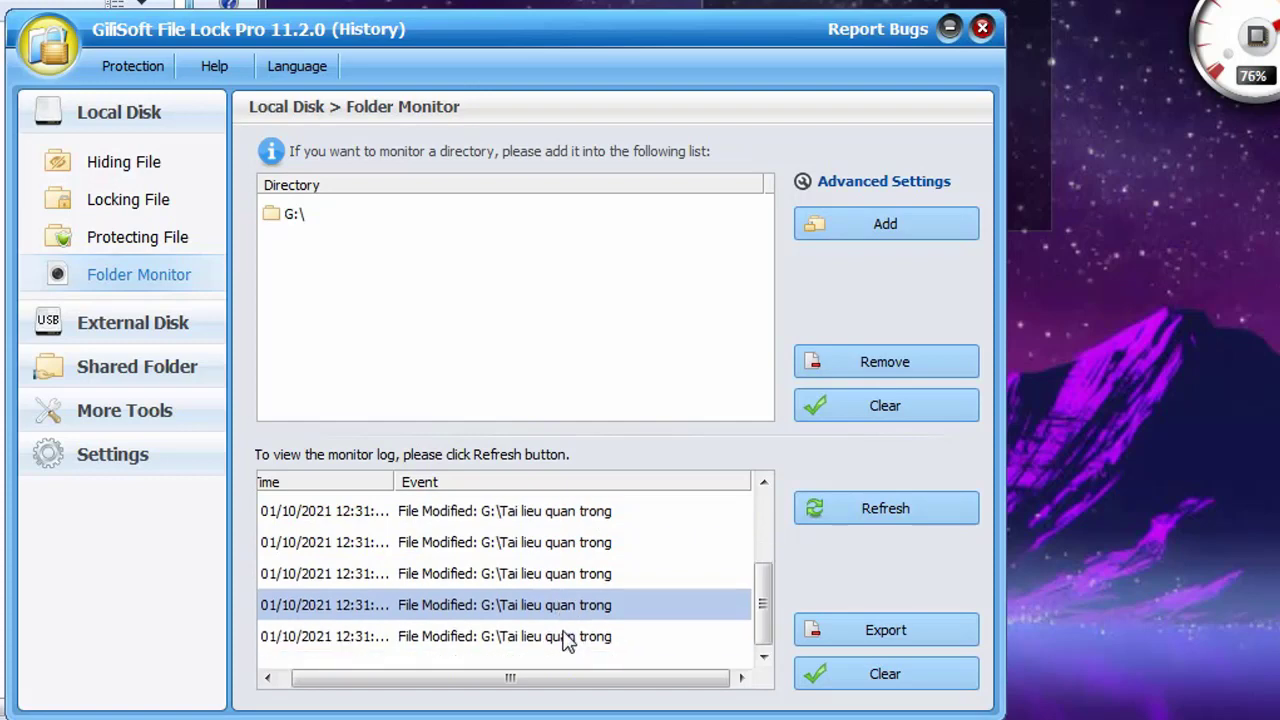
scroll(565, 640, up, 2)
click(565, 605)
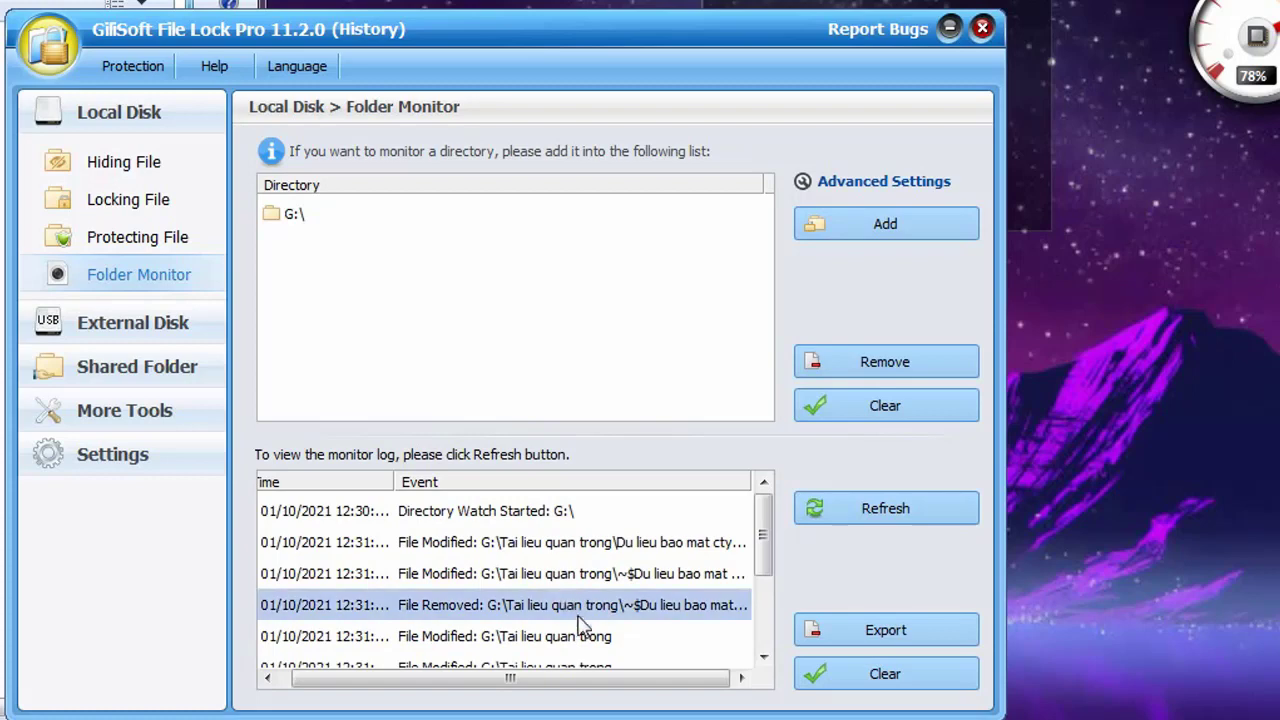
click(632, 578)
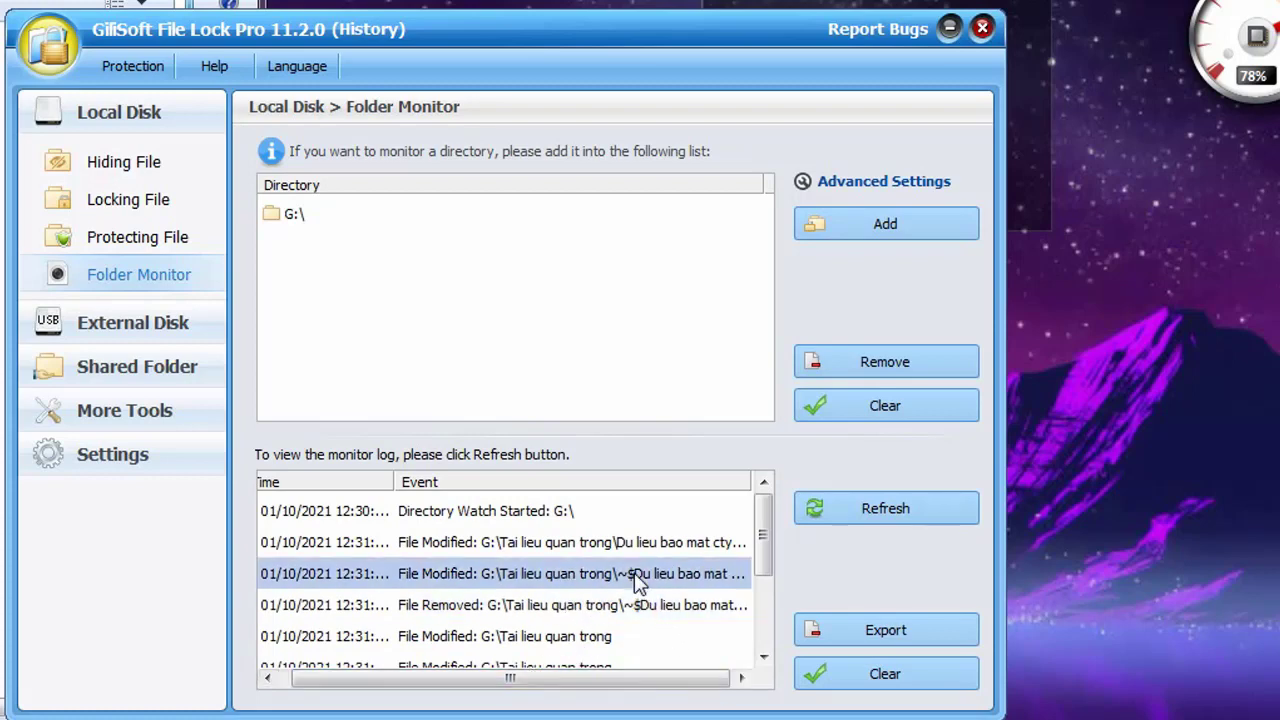
click(620, 607)
click(607, 578)
click(599, 607)
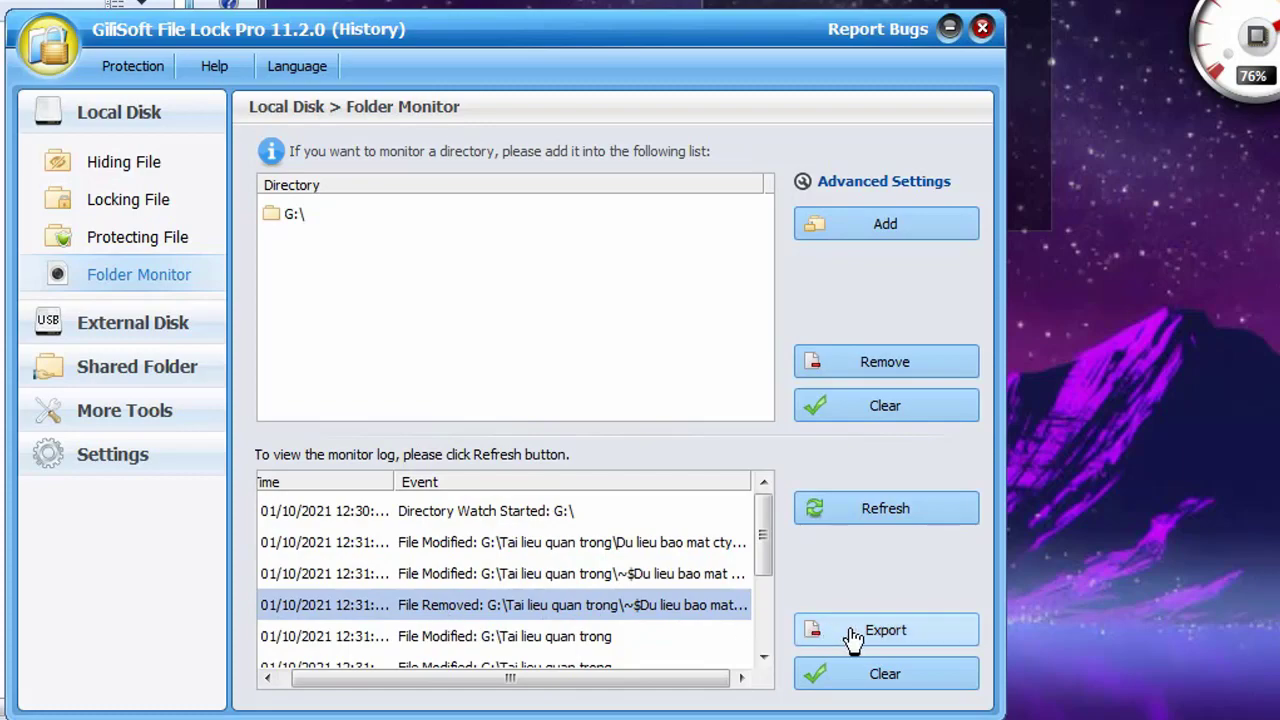
click(768, 641)
Export the monitor log to the root of WINDOWS 7 (C:) under the name Baocao
drag(770, 648, 771, 506)
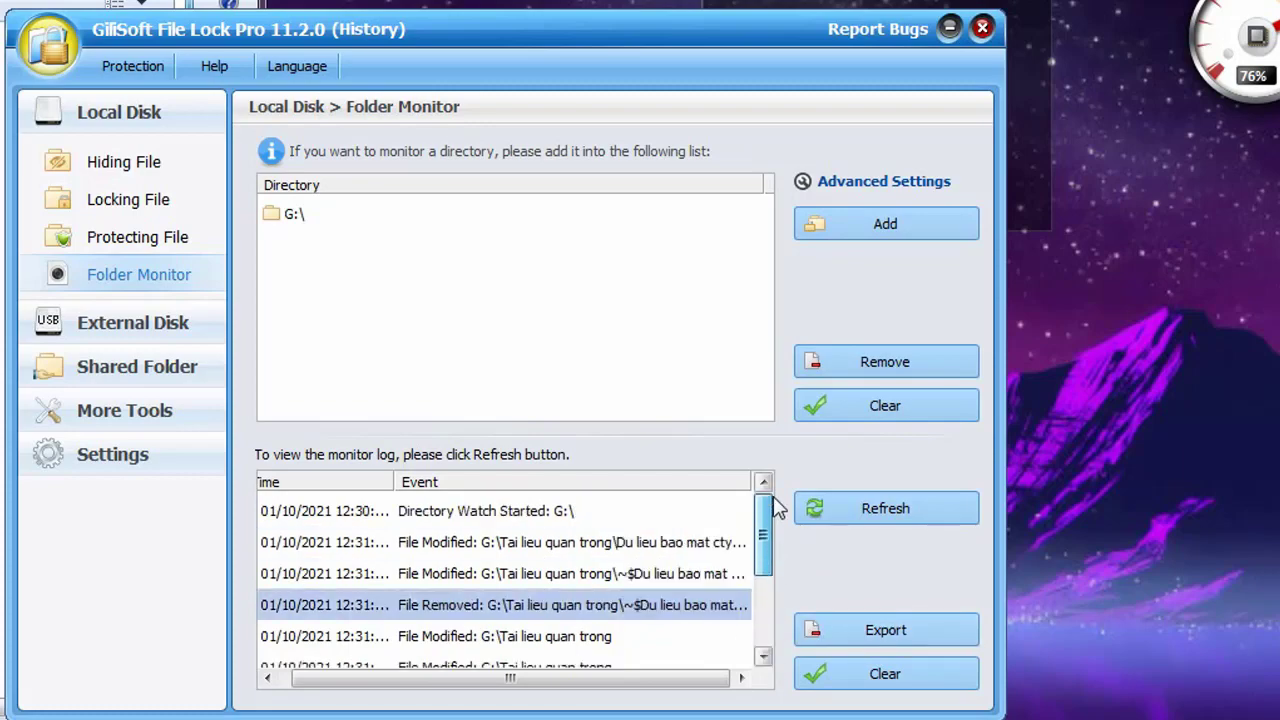
click(871, 632)
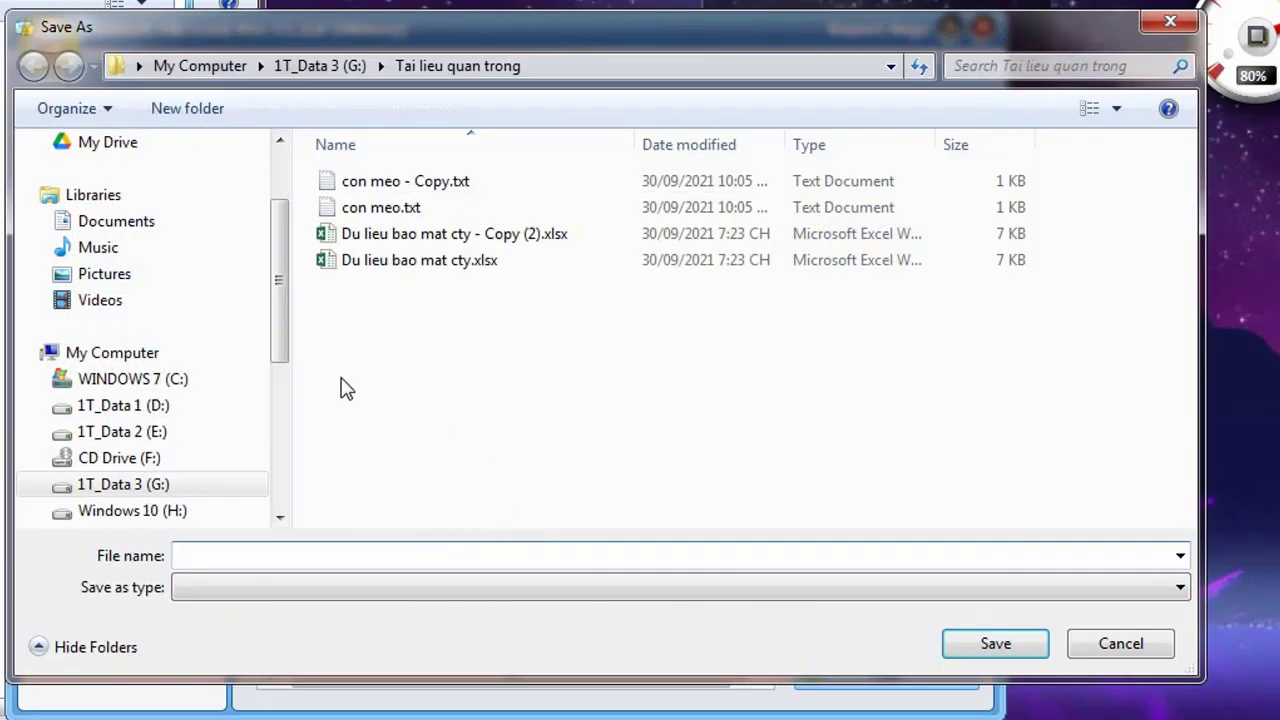
click(171, 390)
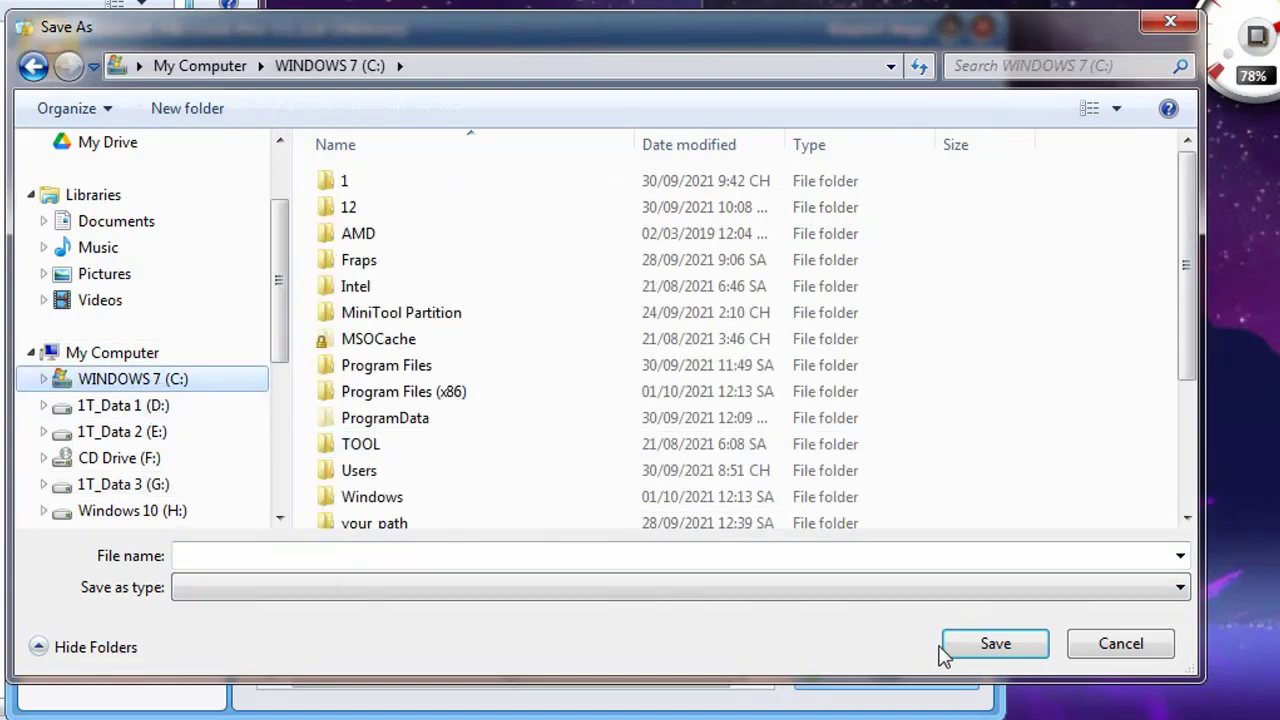
scroll(1190, 370, down, 3)
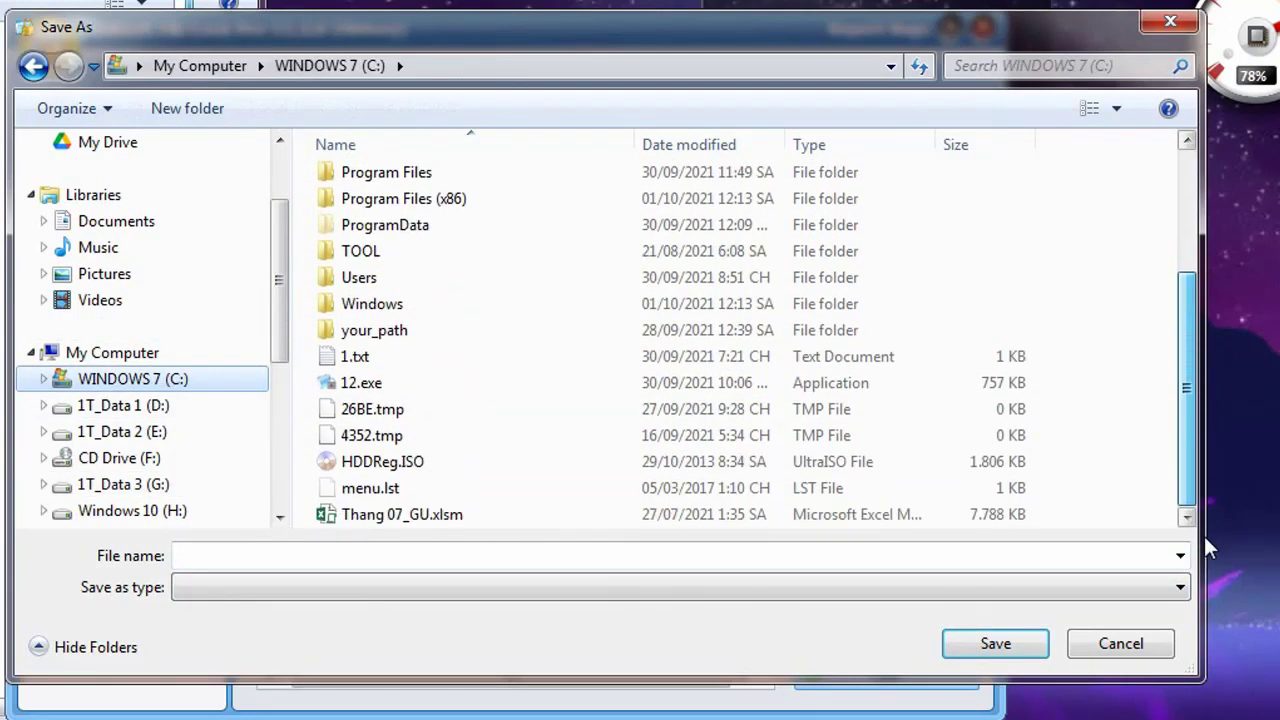
click(558, 555)
text(1)
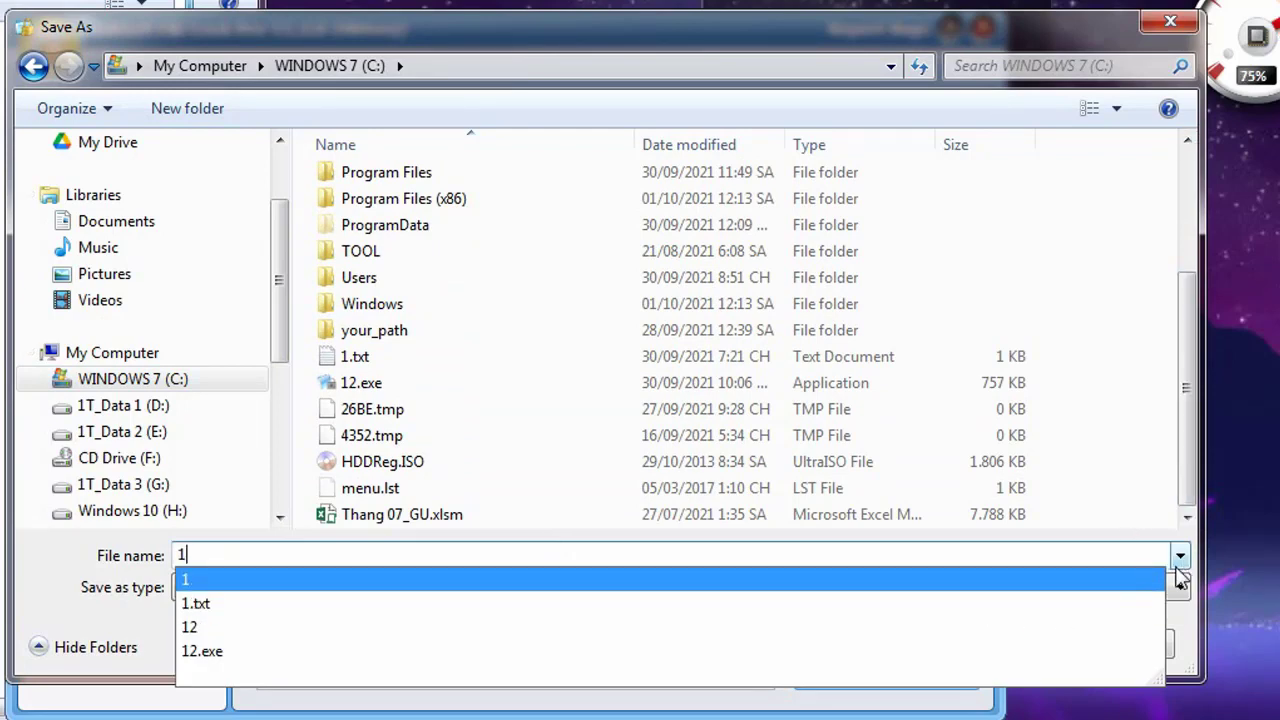
key(Return)
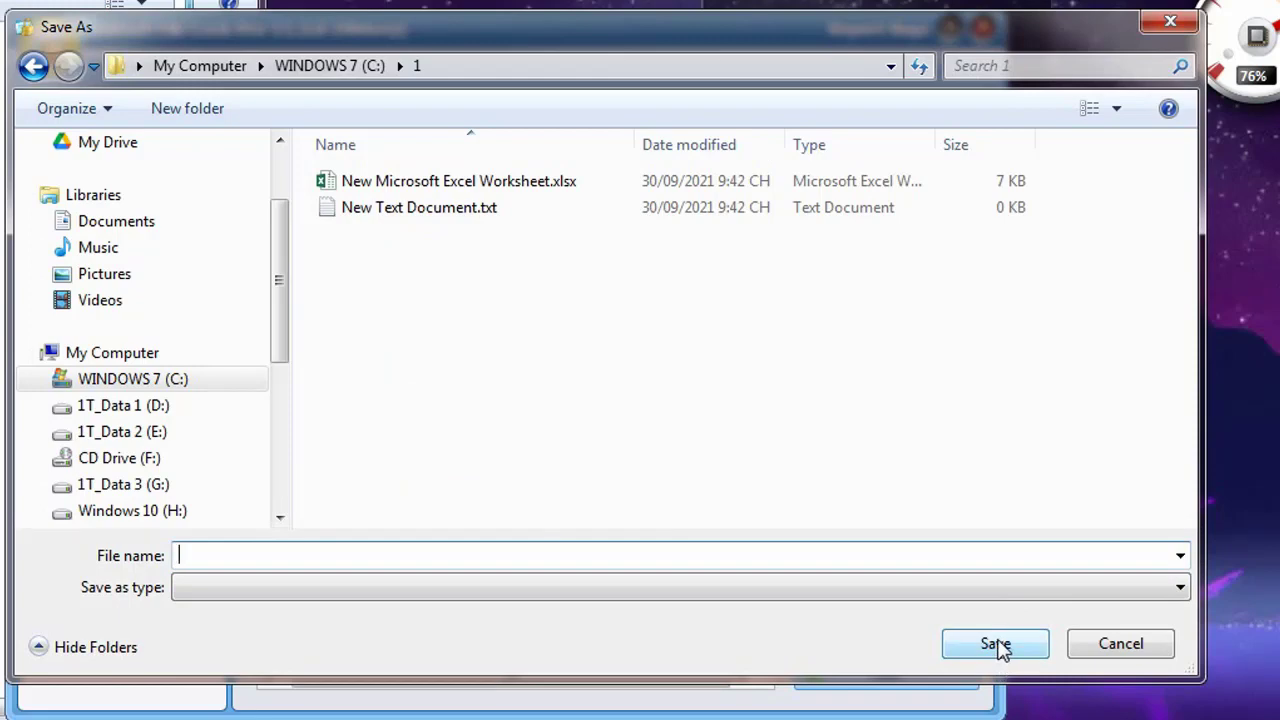
click(33, 65)
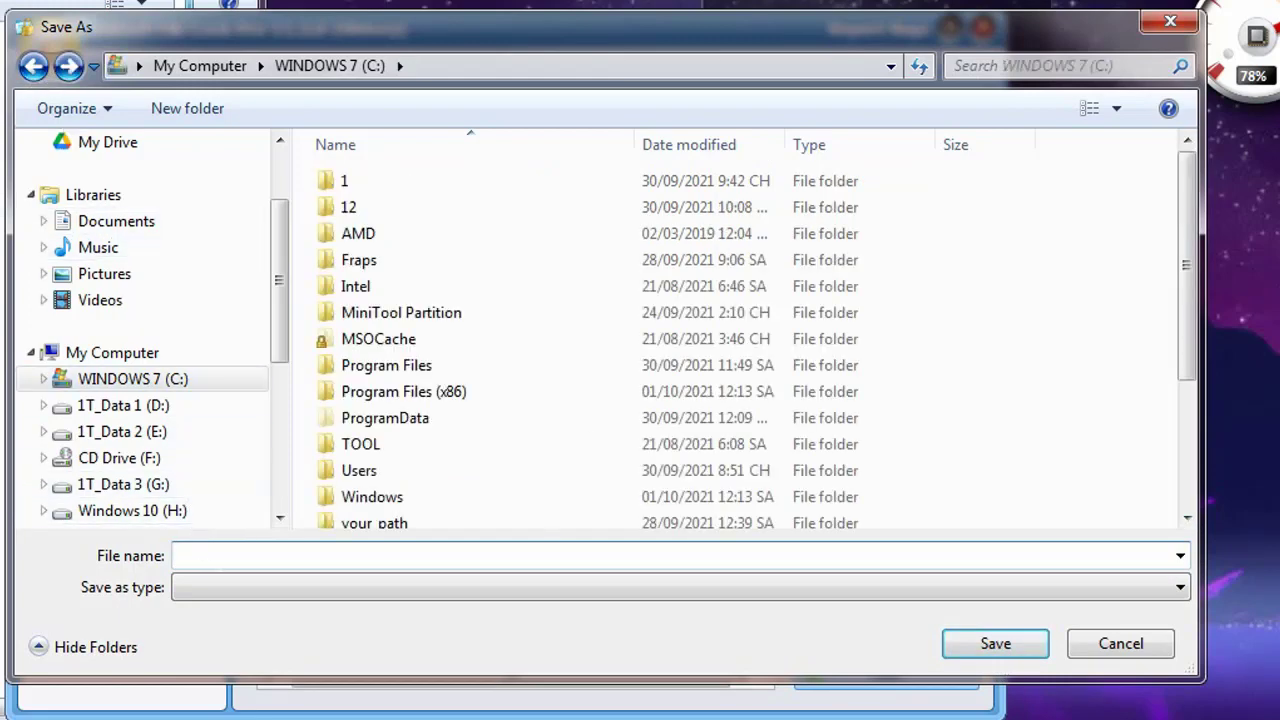
text(Bao)
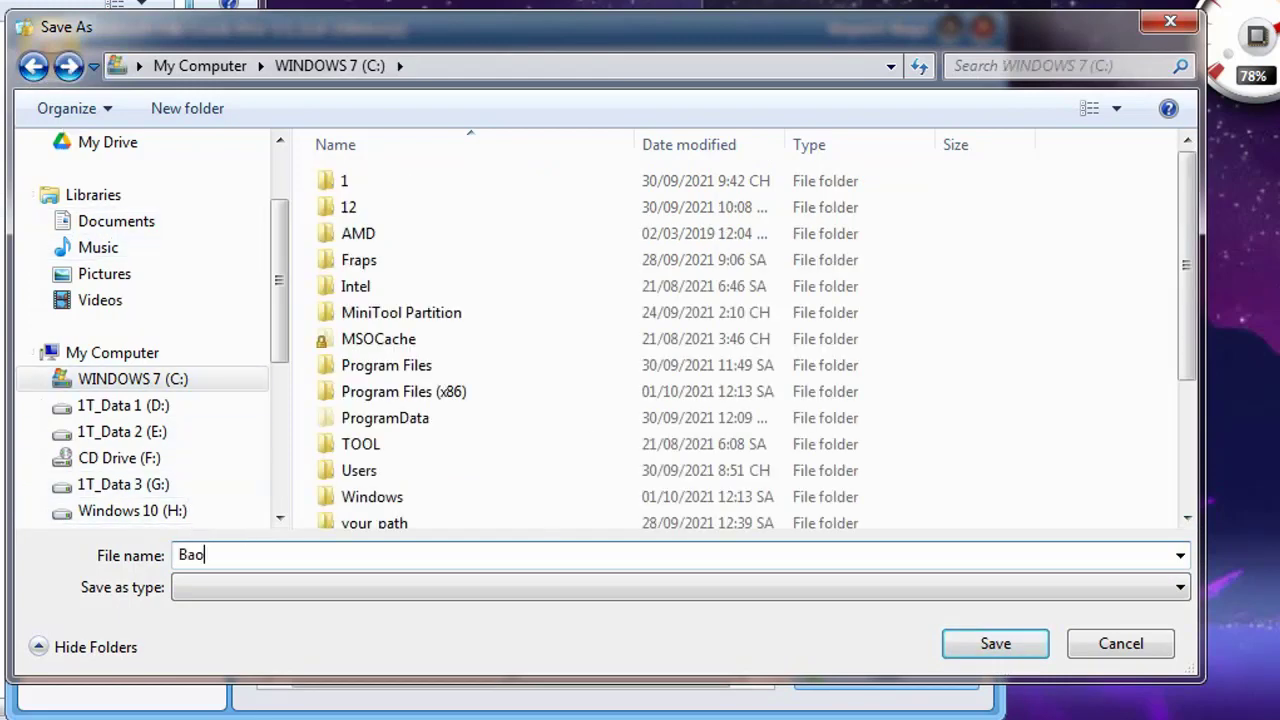
text(cao)
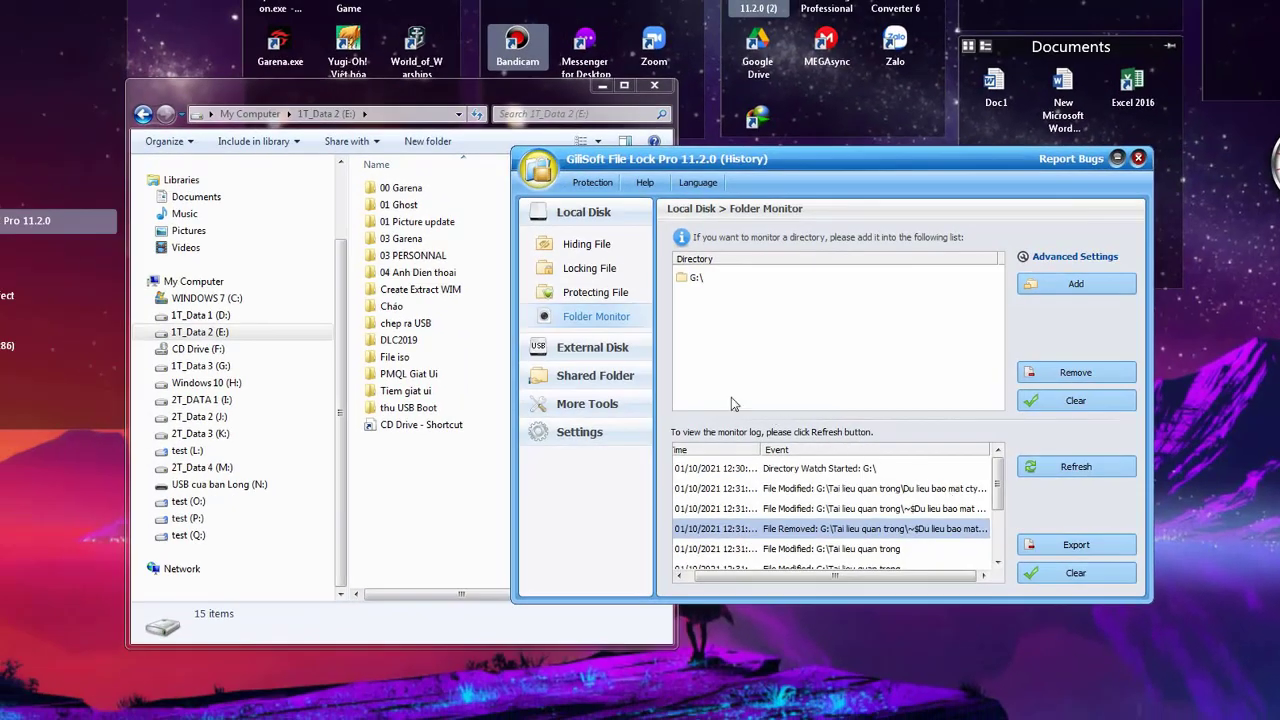
Open the exported Baocao.txt from drive C in Notepad
click(205, 300)
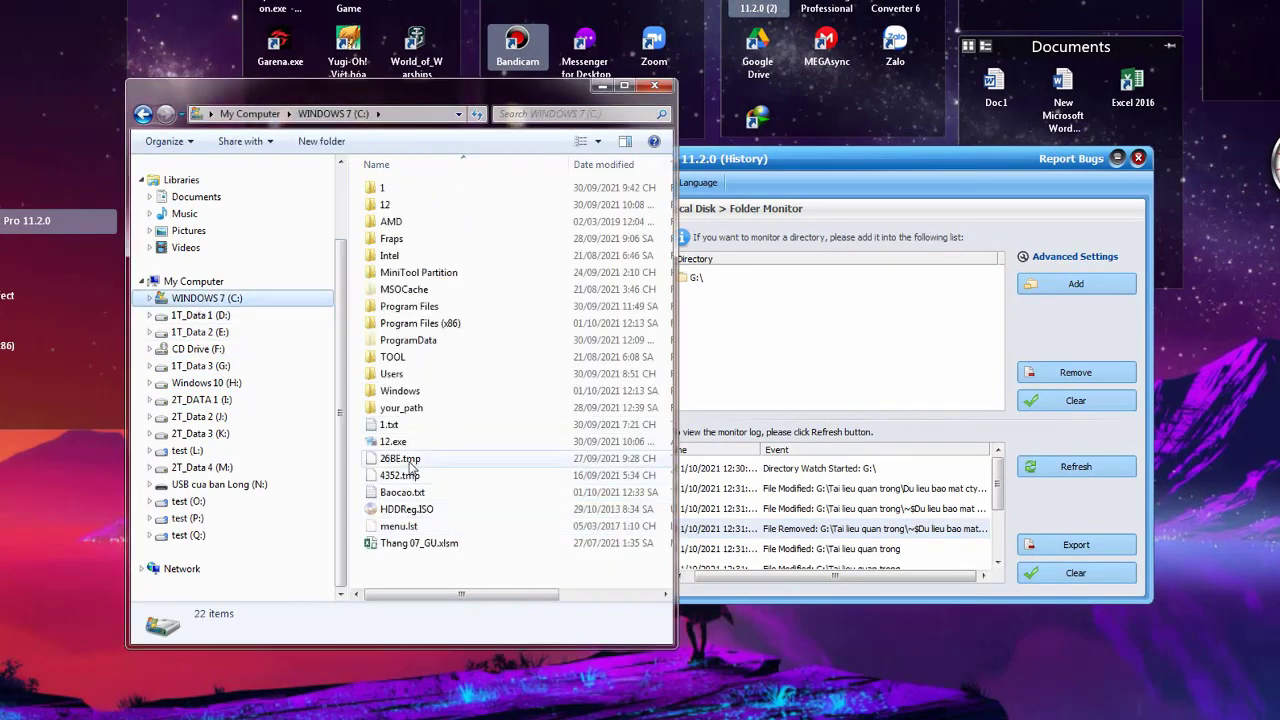
click(435, 273)
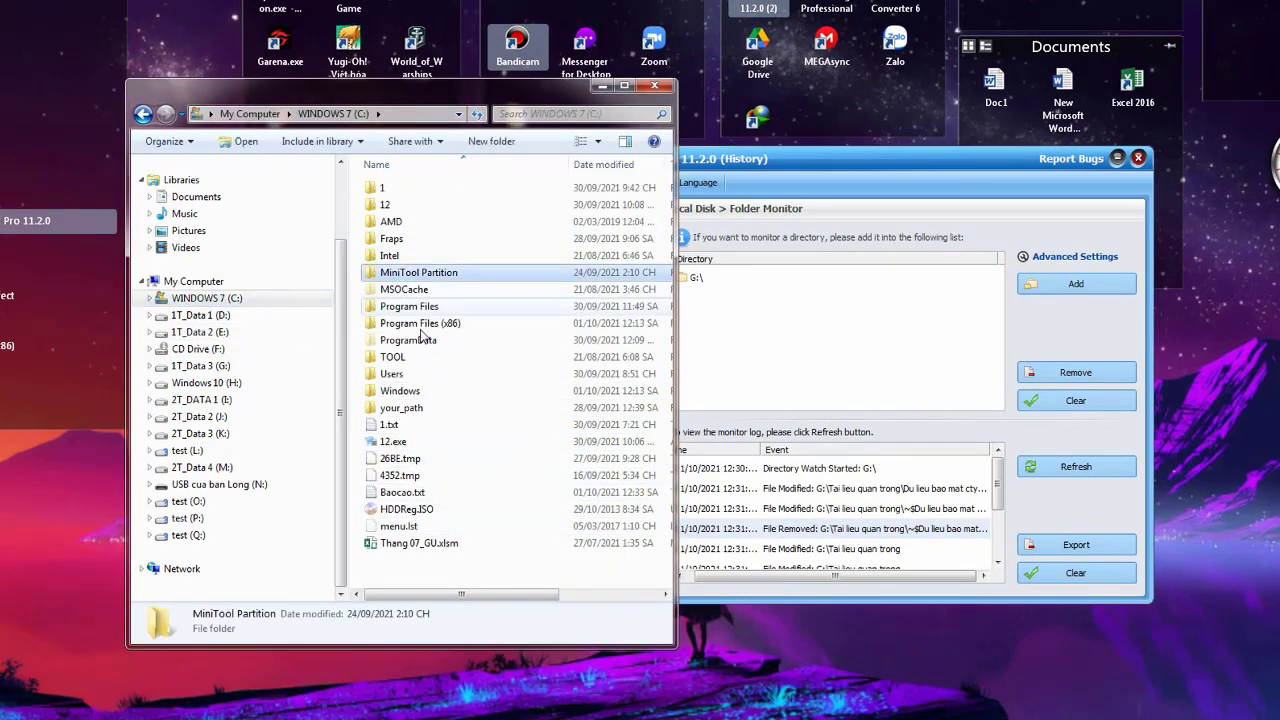
click(410, 493)
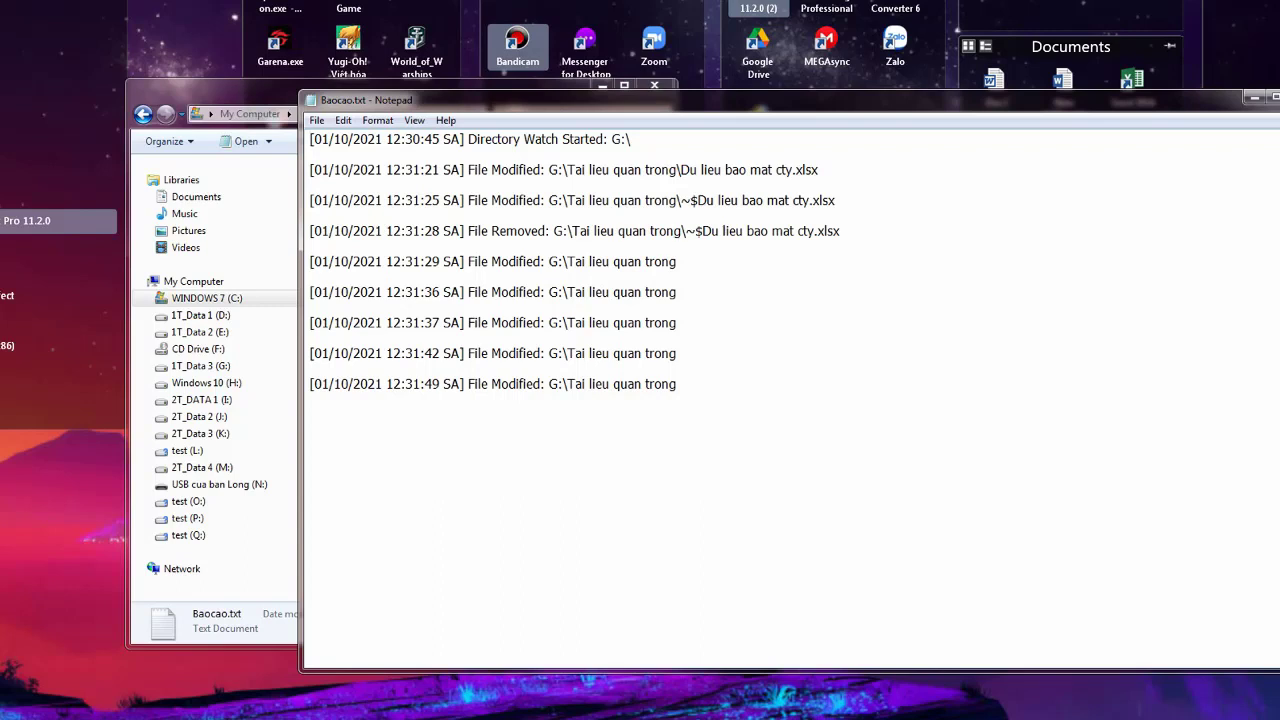
Highlight the Directory Watch Started entry and the file paths on log lines 2 and 3
drag(632, 139, 500, 139)
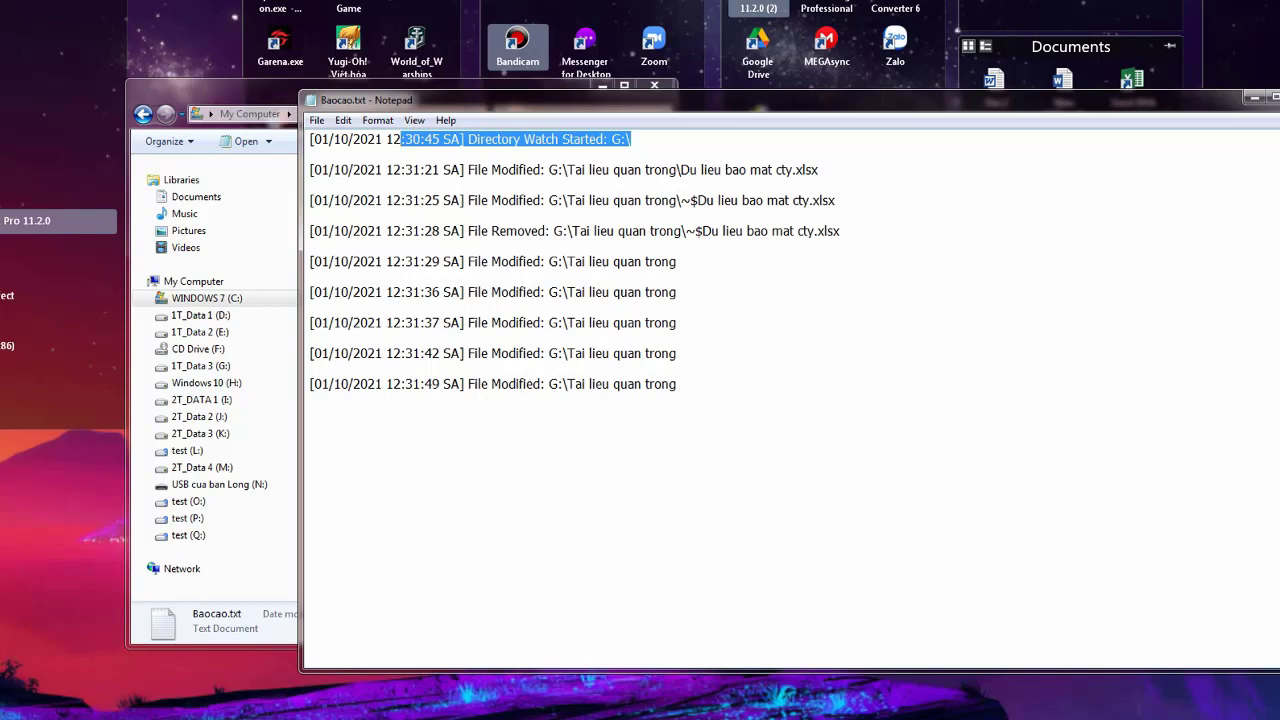
drag(819, 170, 500, 170)
drag(689, 170, 778, 170)
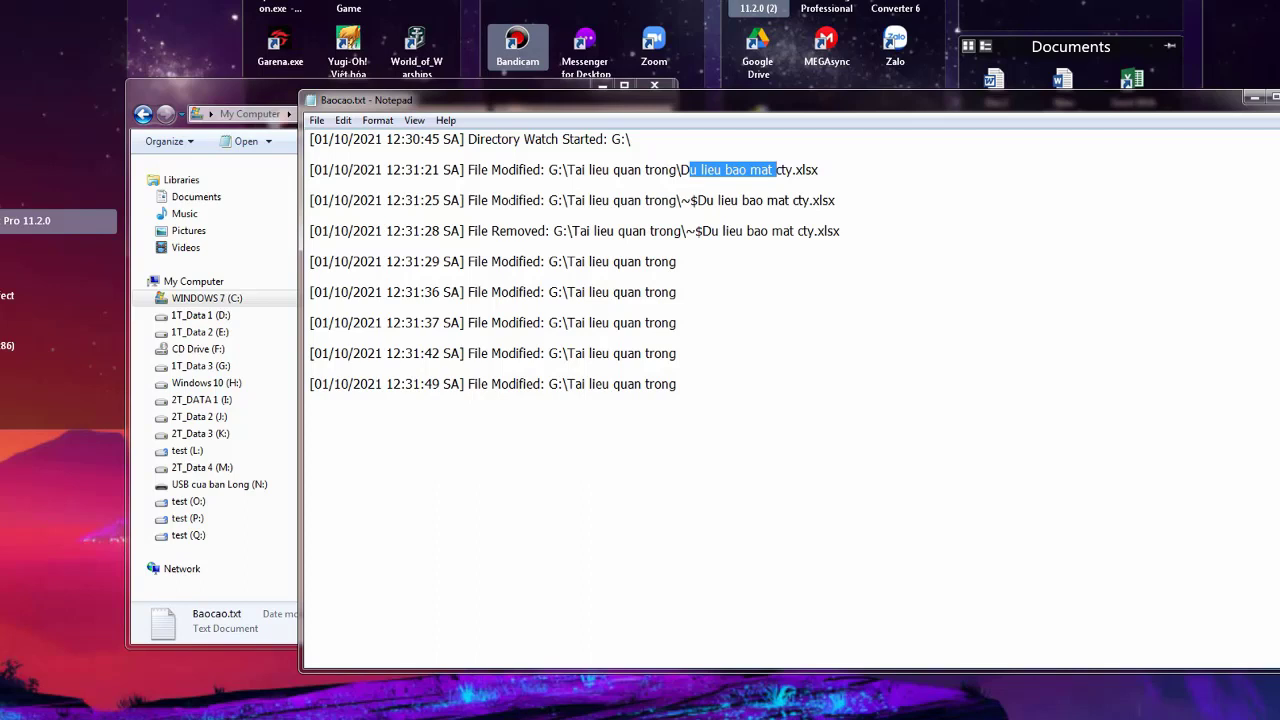
drag(508, 200, 656, 200)
click(677, 200)
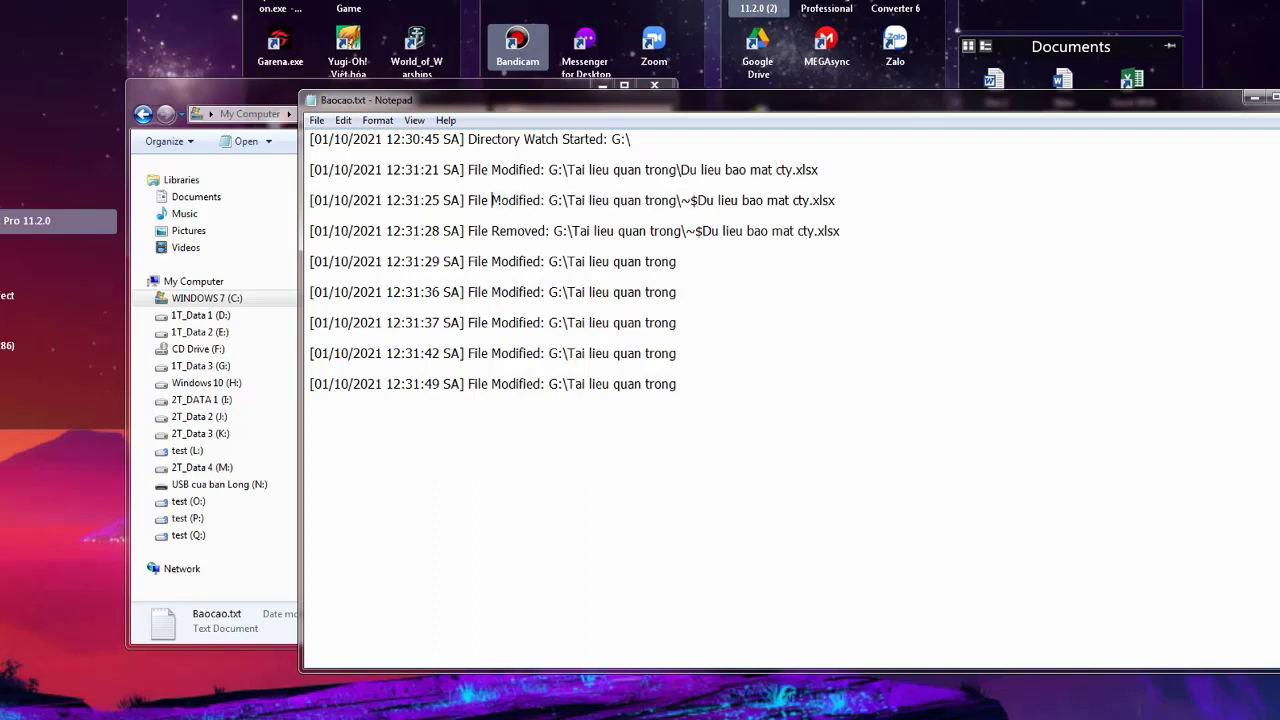
drag(491, 200, 550, 200)
drag(641, 200, 758, 200)
drag(836, 200, 516, 200)
Highlight the File Removed line and lines 5–6, then return to the drive C listing
drag(840, 231, 524, 231)
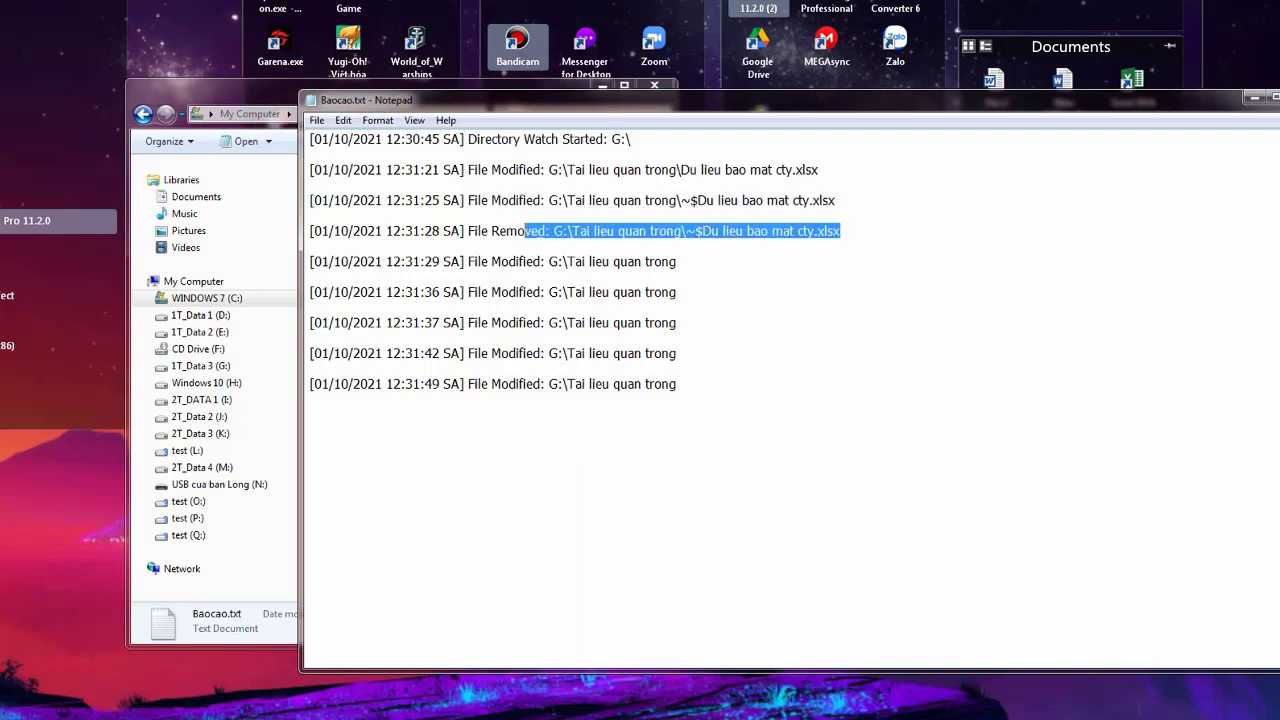
click(310, 246)
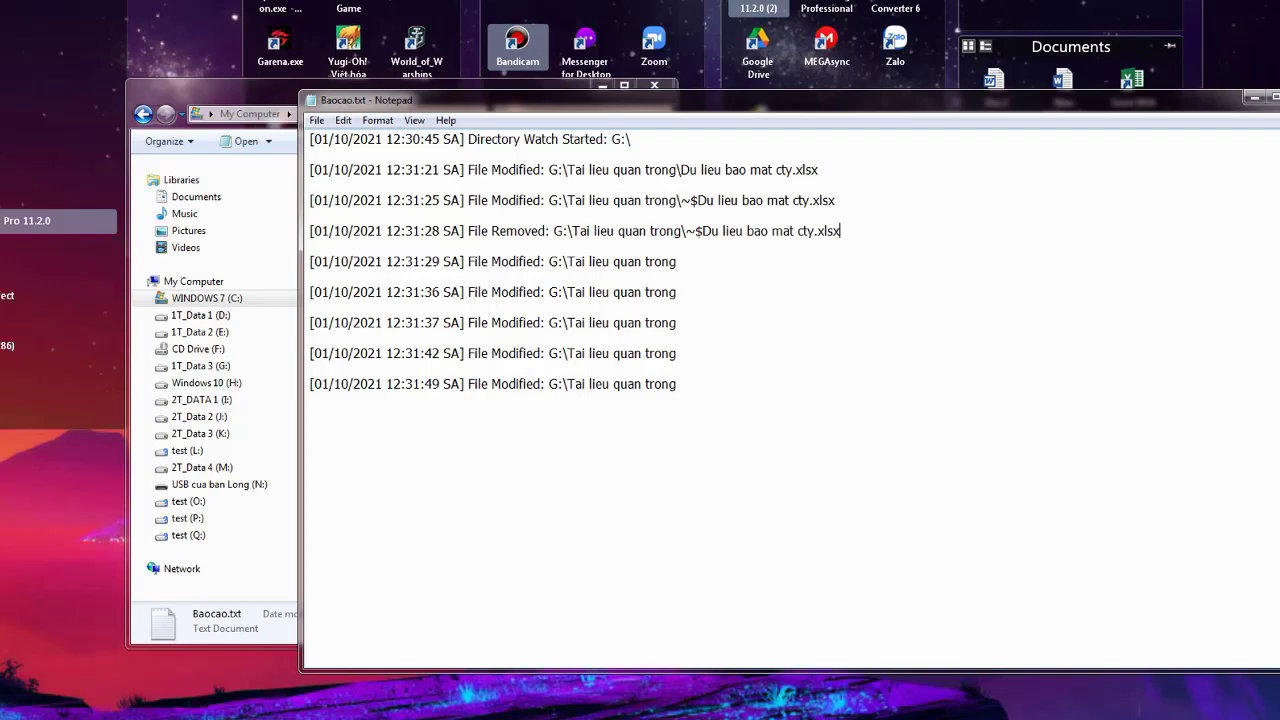
drag(841, 231, 516, 231)
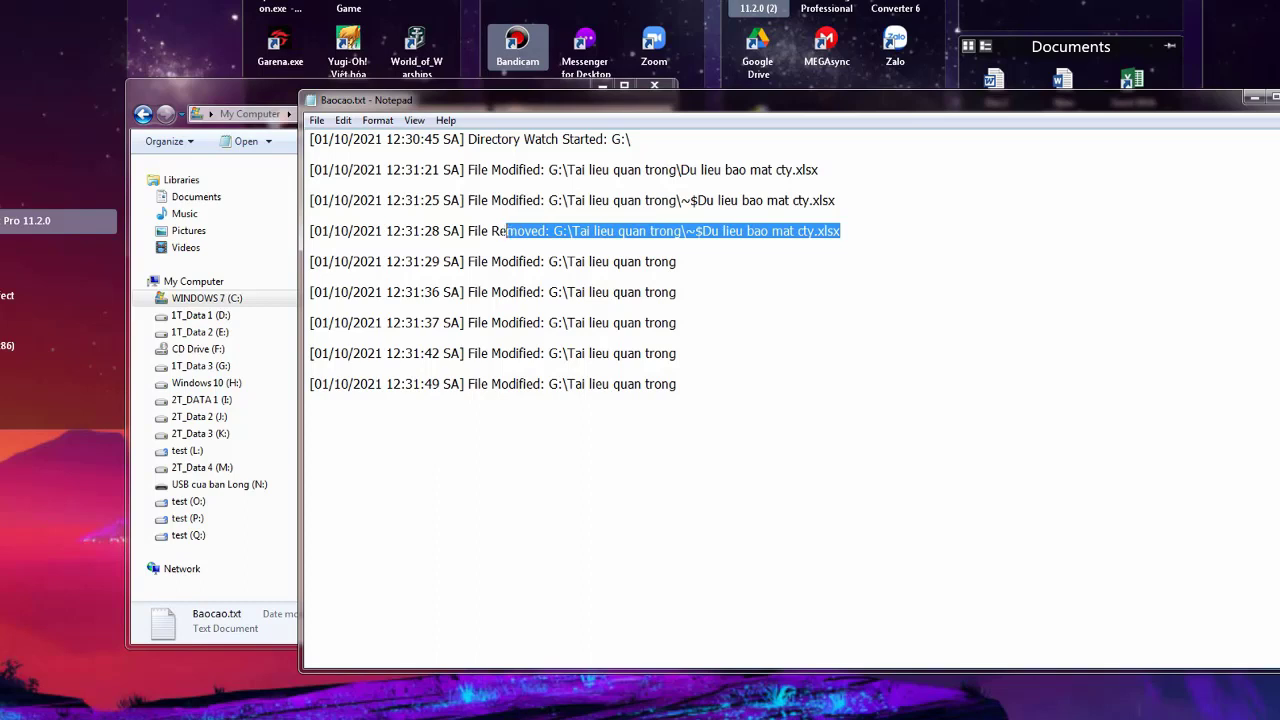
drag(507, 231, 386, 231)
drag(677, 292, 438, 261)
click(677, 261)
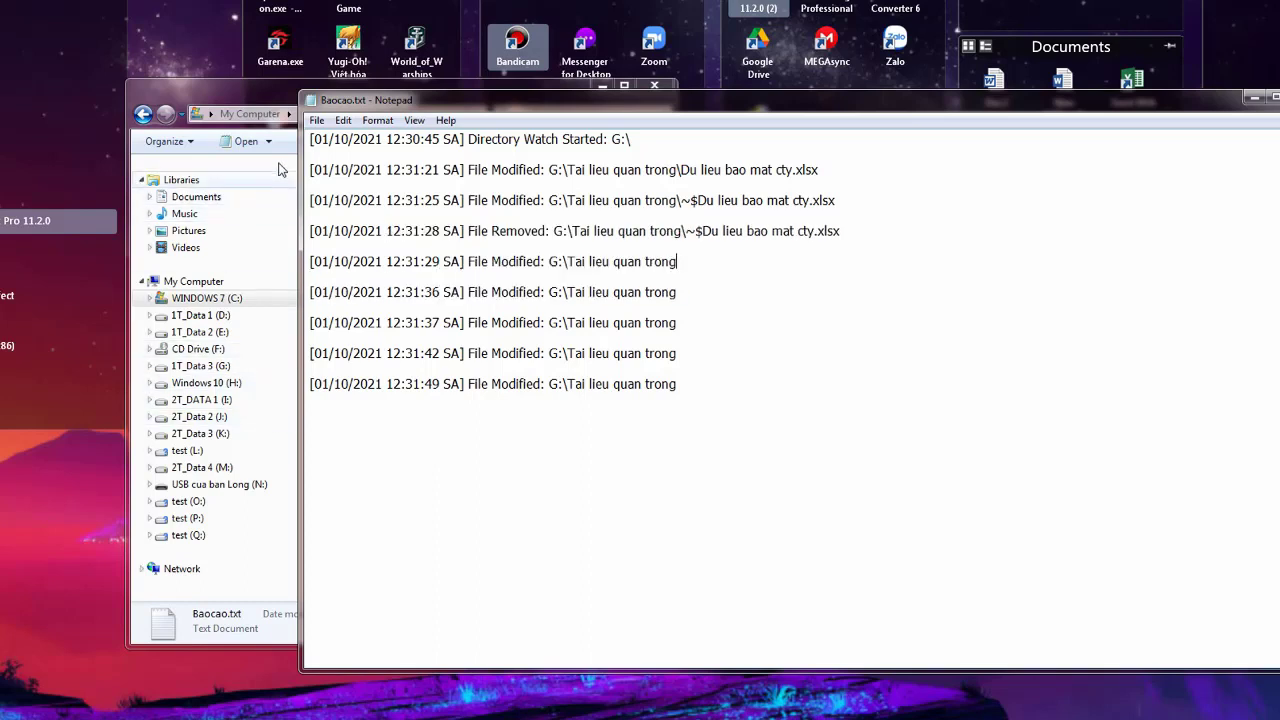
click(286, 102)
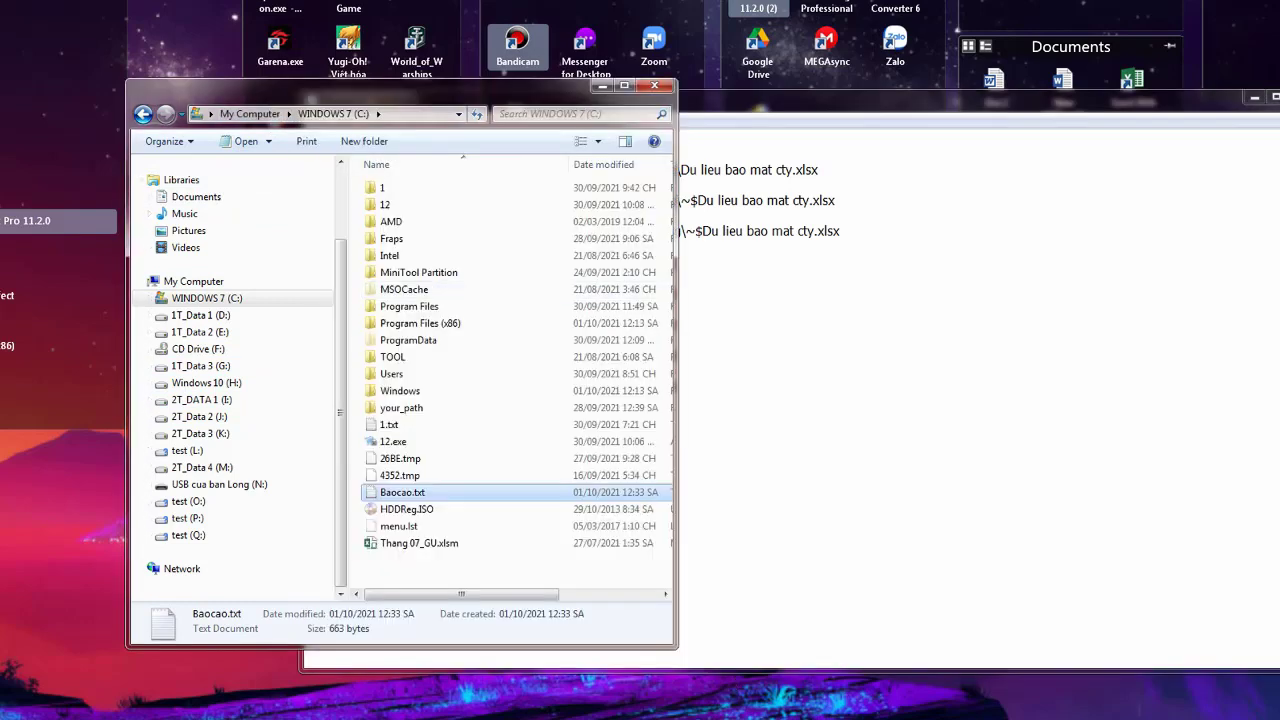
Refresh the Folder Monitor log, glance at Update.log and Baocao.txt, then close the log window
key(alt+Tab)
click(1070, 472)
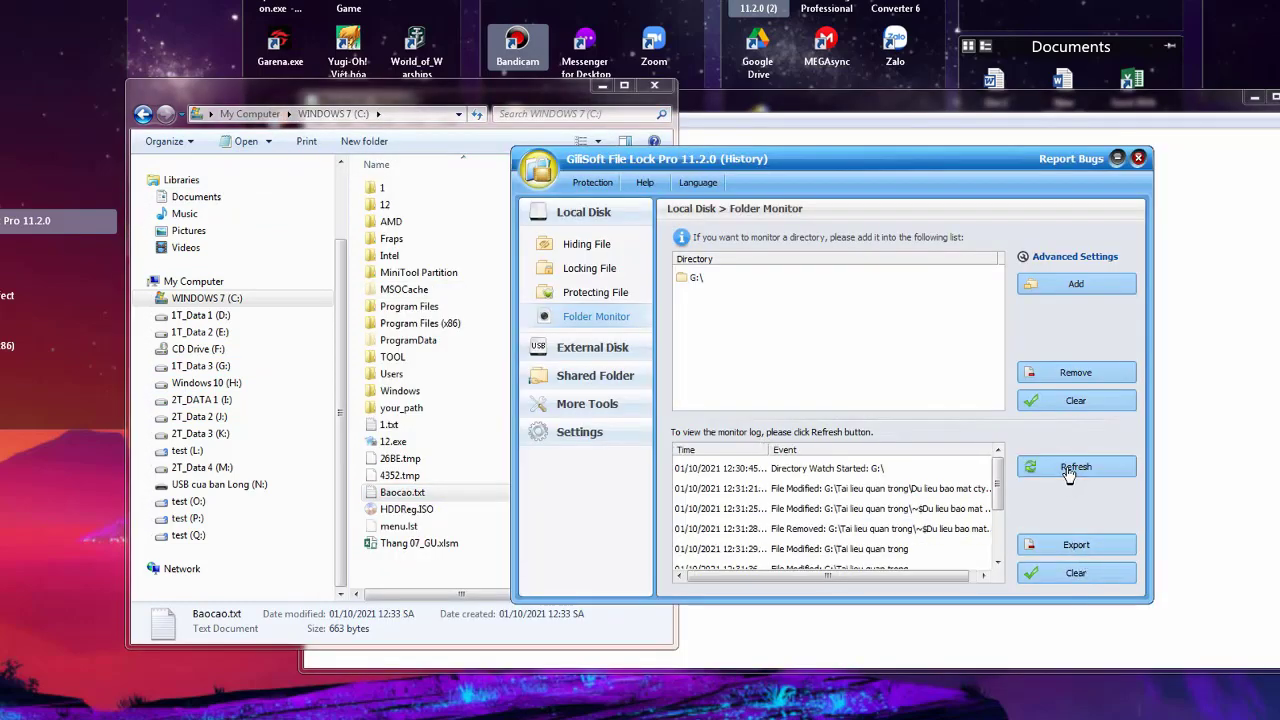
mouse_move(997, 505)
mouse_down()
mouse_move(995, 553)
mouse_move(1003, 500)
mouse_up()
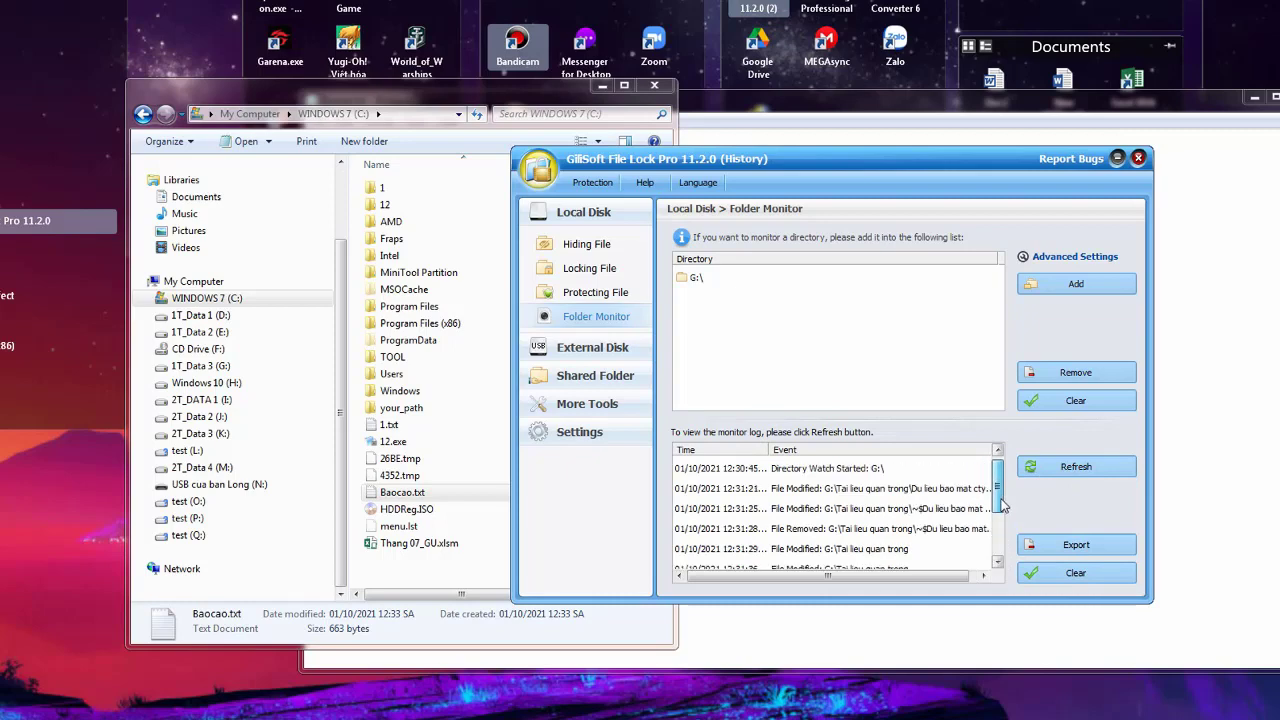
click(548, 98)
click(731, 165)
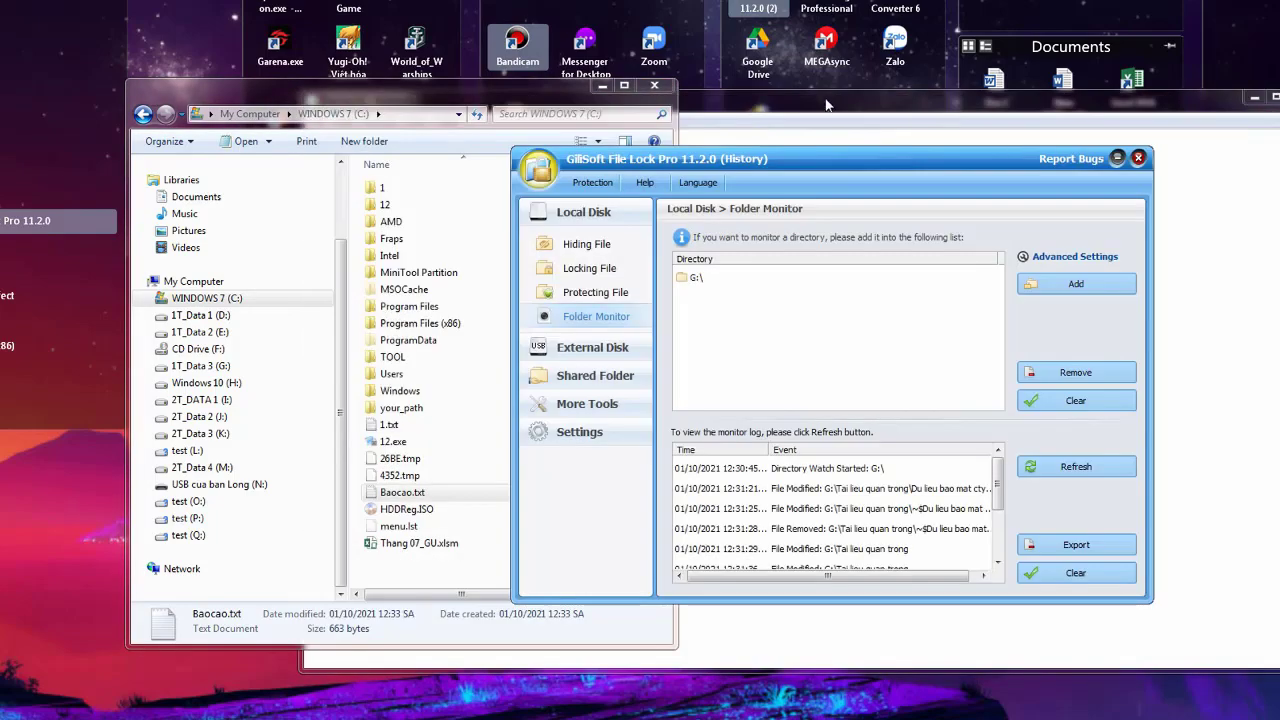
click(826, 104)
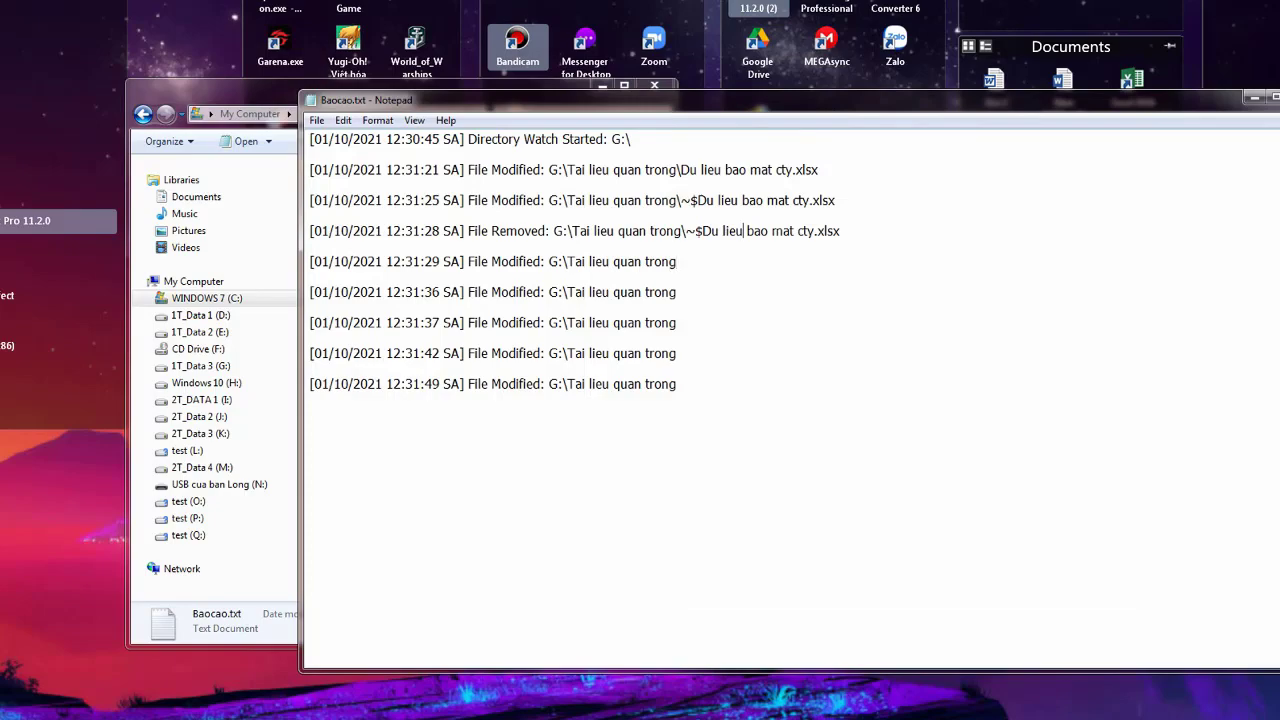
key(alt+Tab)
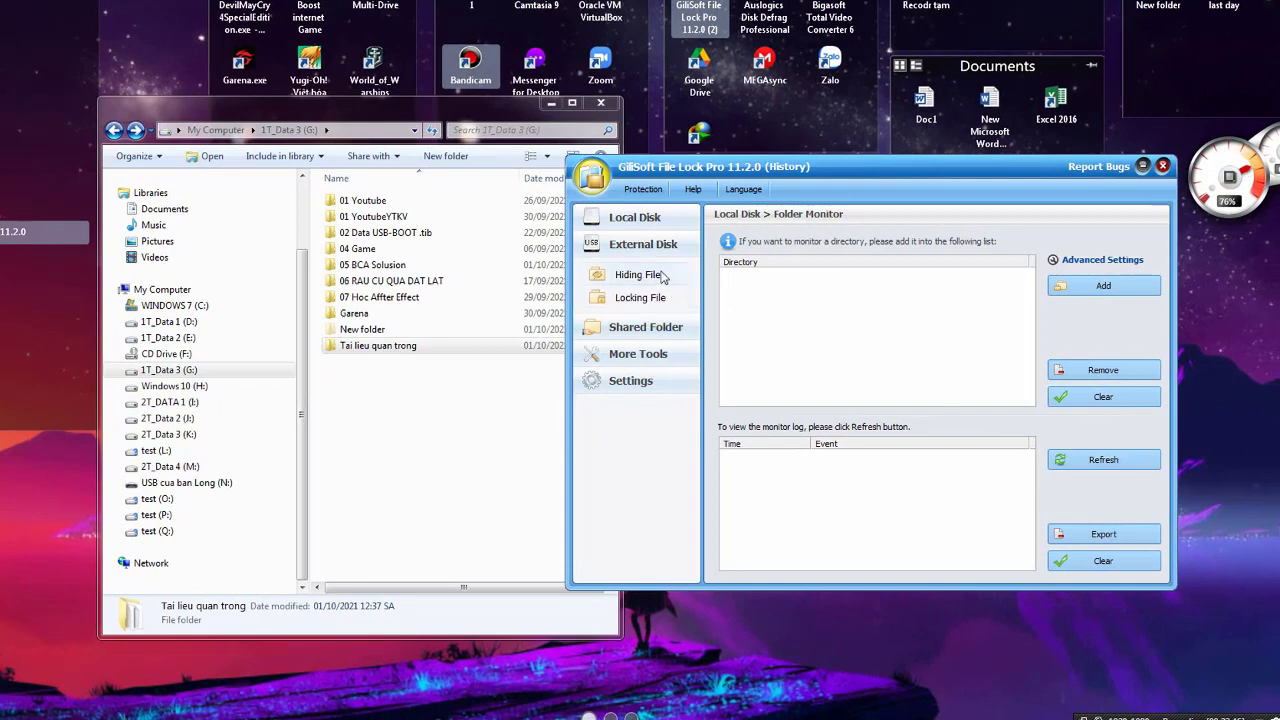
Choose N:\Tài liệu mật\01 Con mèo.txt as the file to hide under External Disk > Hiding File
click(660, 276)
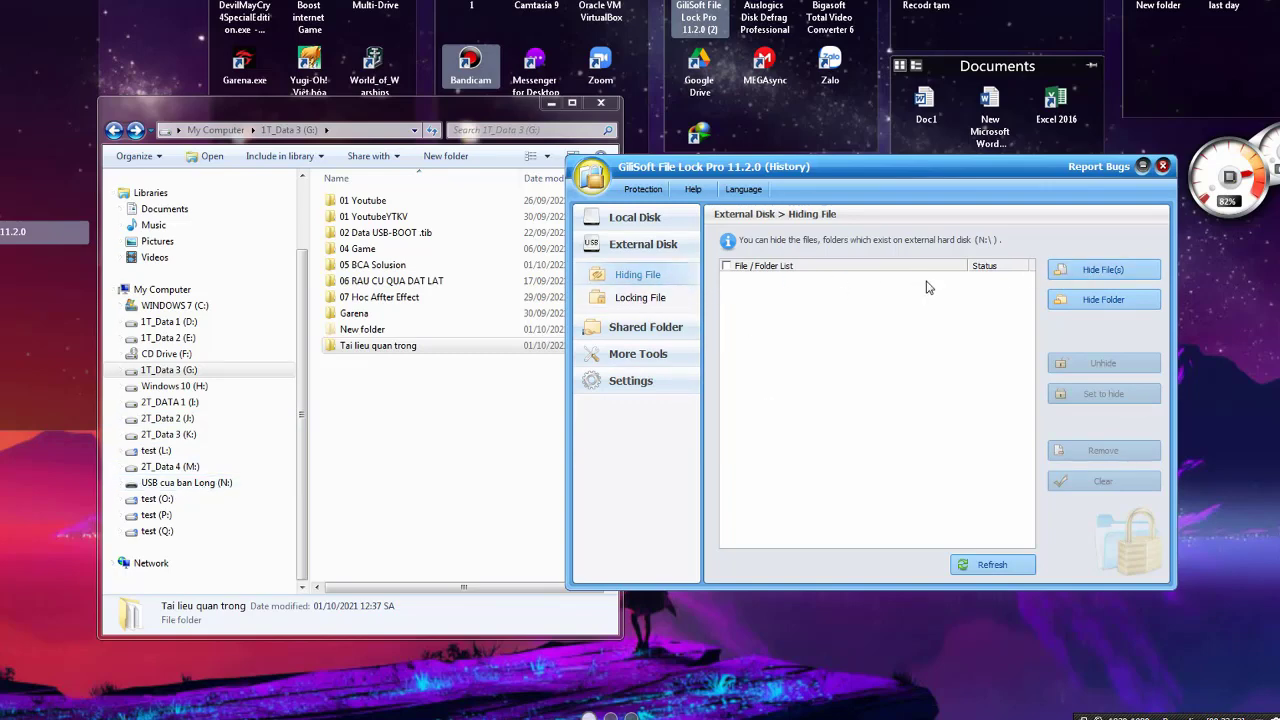
click(1081, 270)
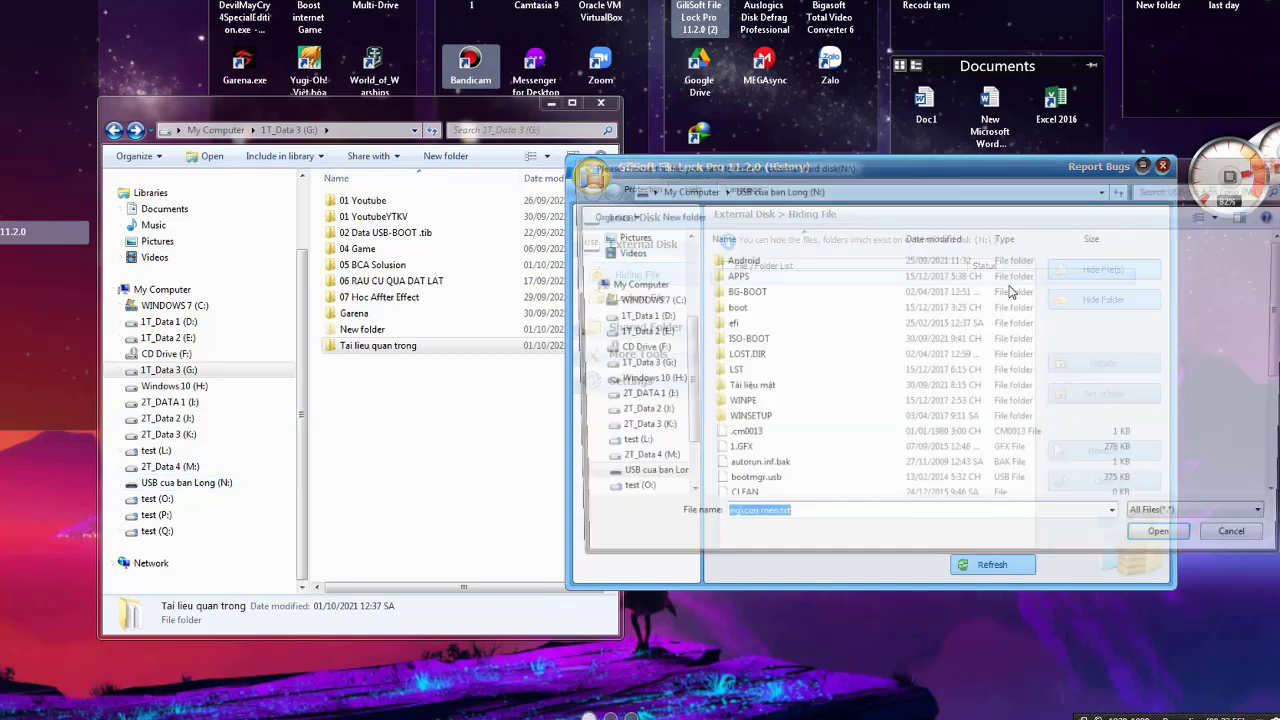
scroll(685, 425, down, 2)
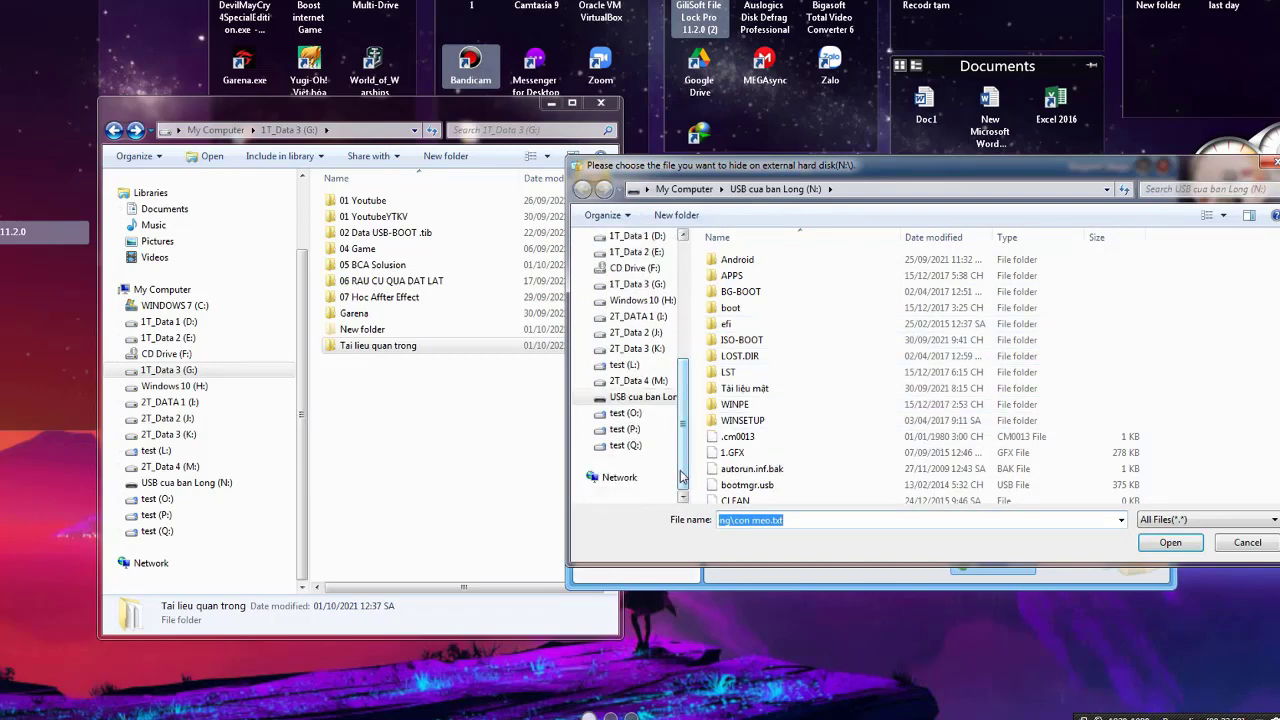
click(1040, 436)
scroll(1068, 402, down, 4)
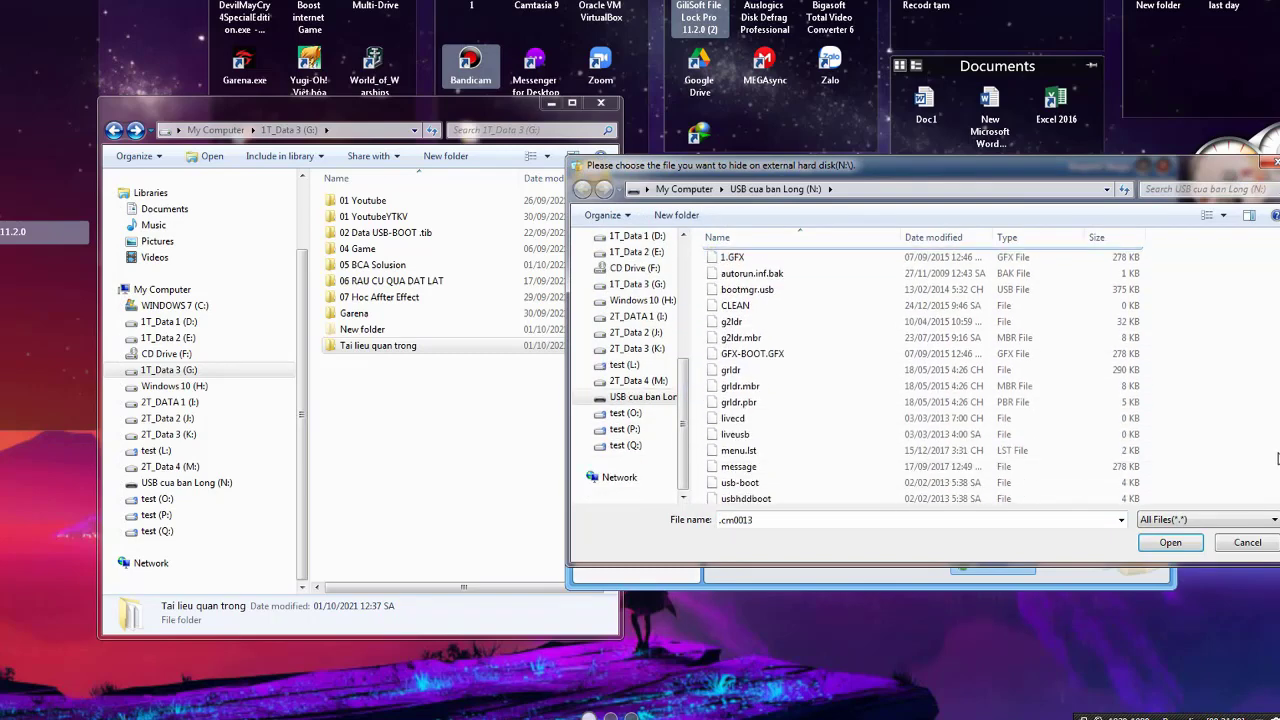
scroll(830, 450, up, 4)
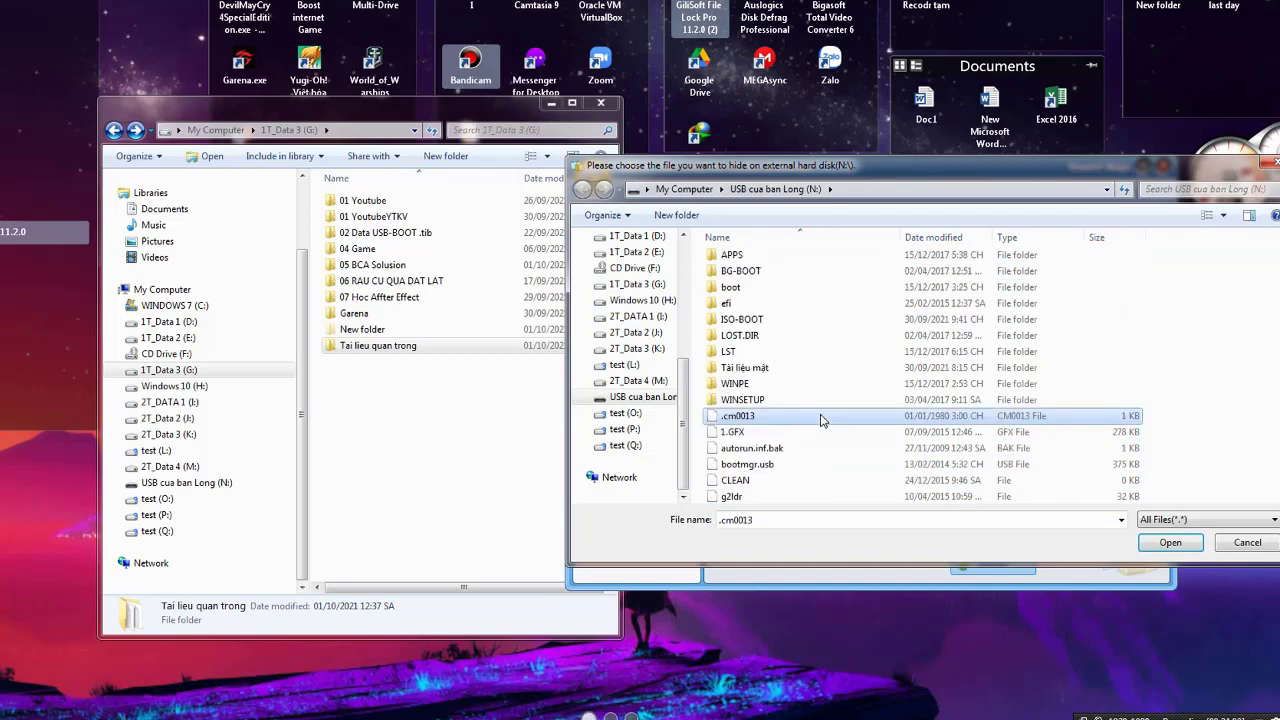
double_click(766, 369)
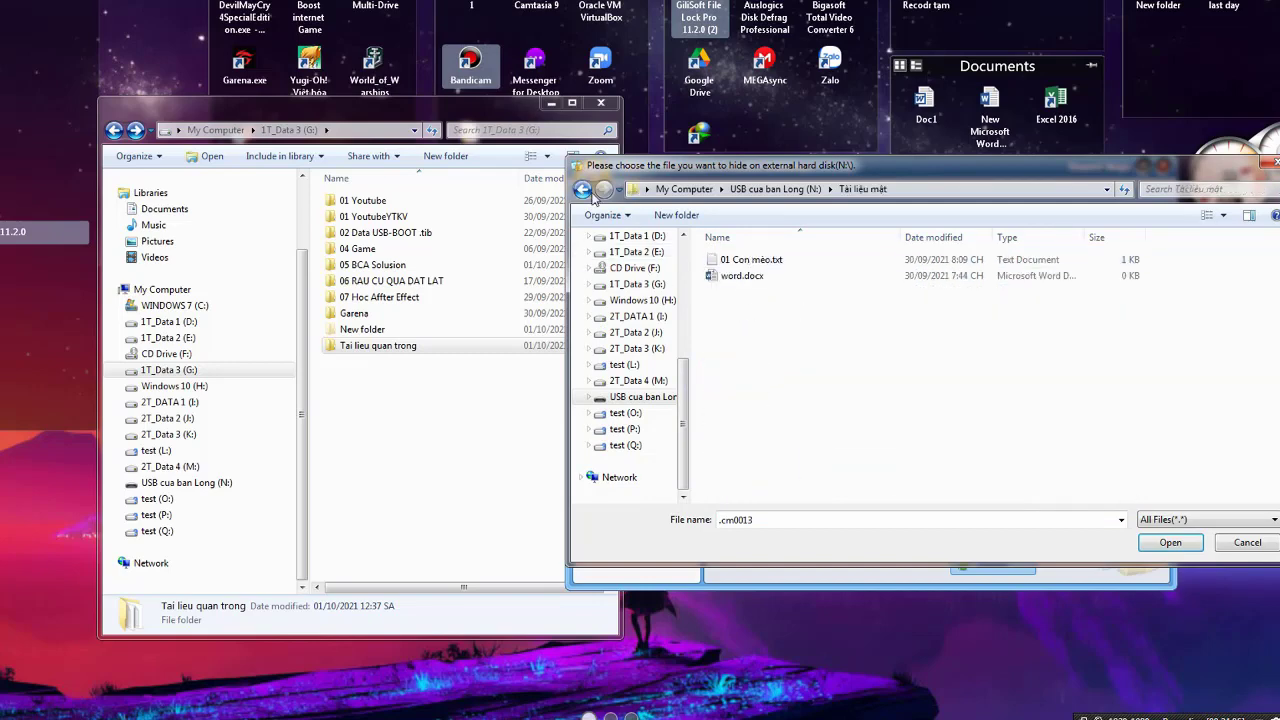
click(582, 189)
double_click(748, 388)
click(742, 262)
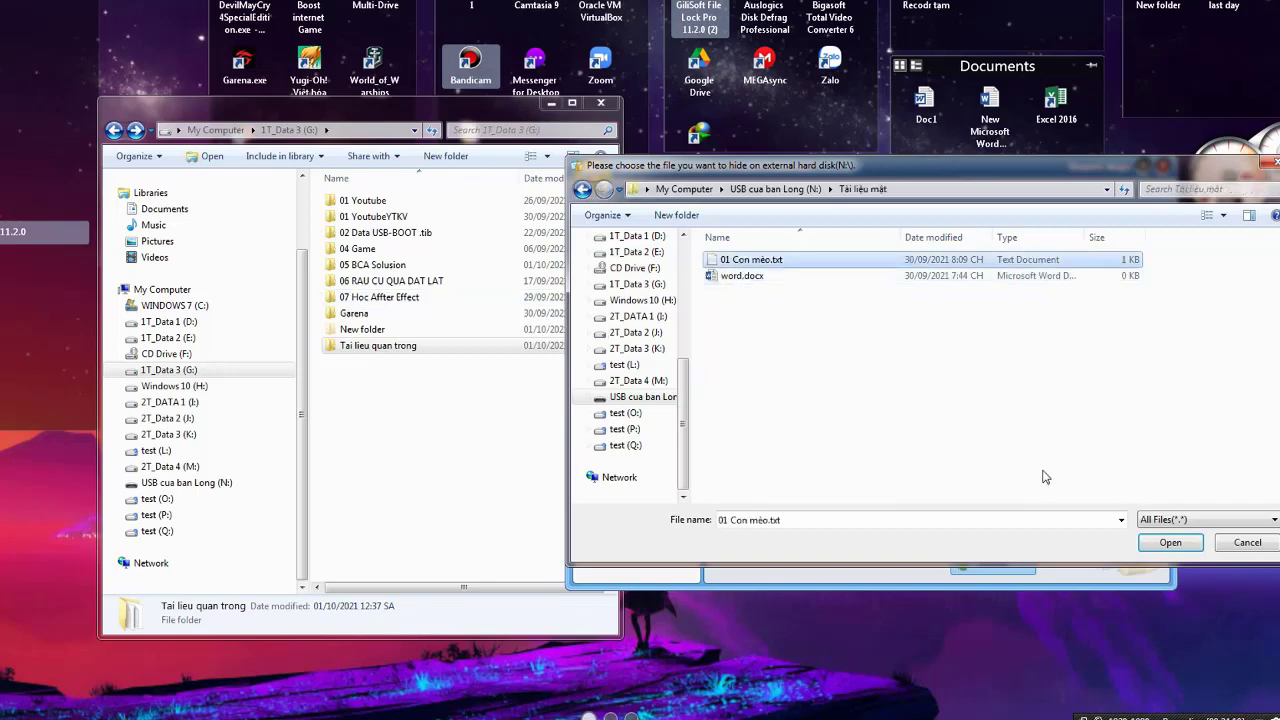
click(1171, 545)
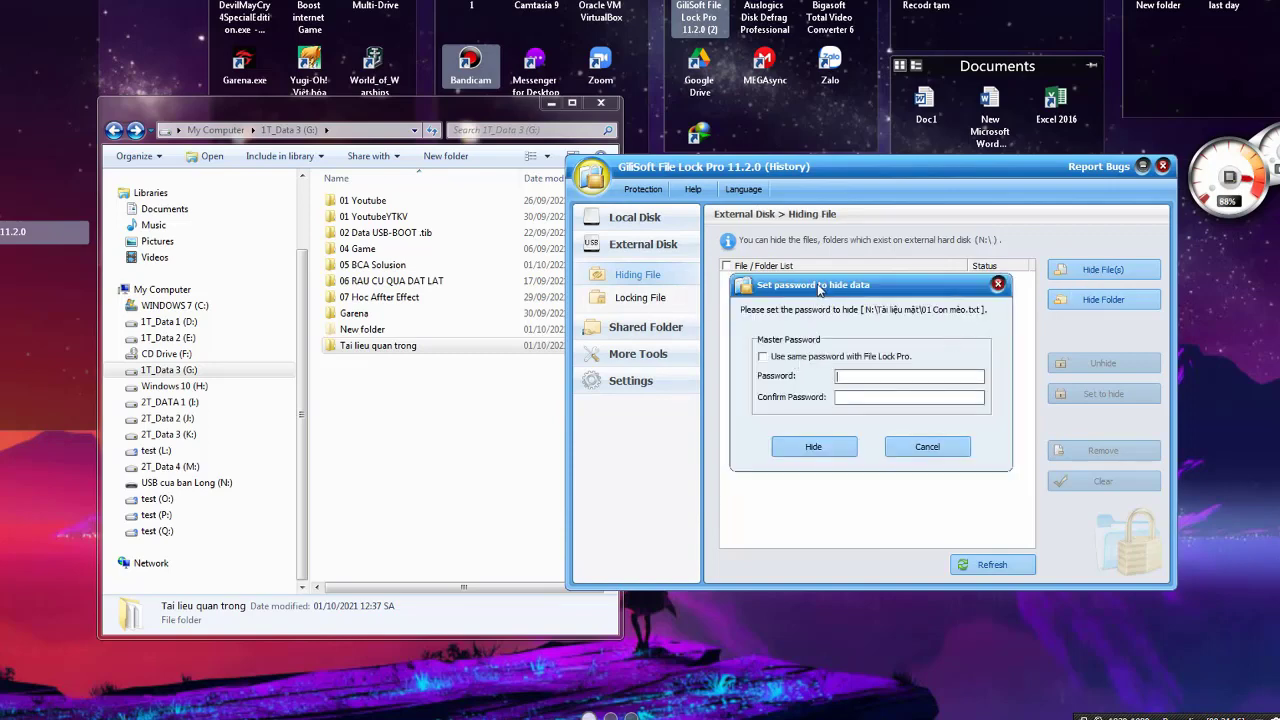
Hide 01 Con mèo.txt using the same password as File Lock Pro
drag(820, 288, 826, 293)
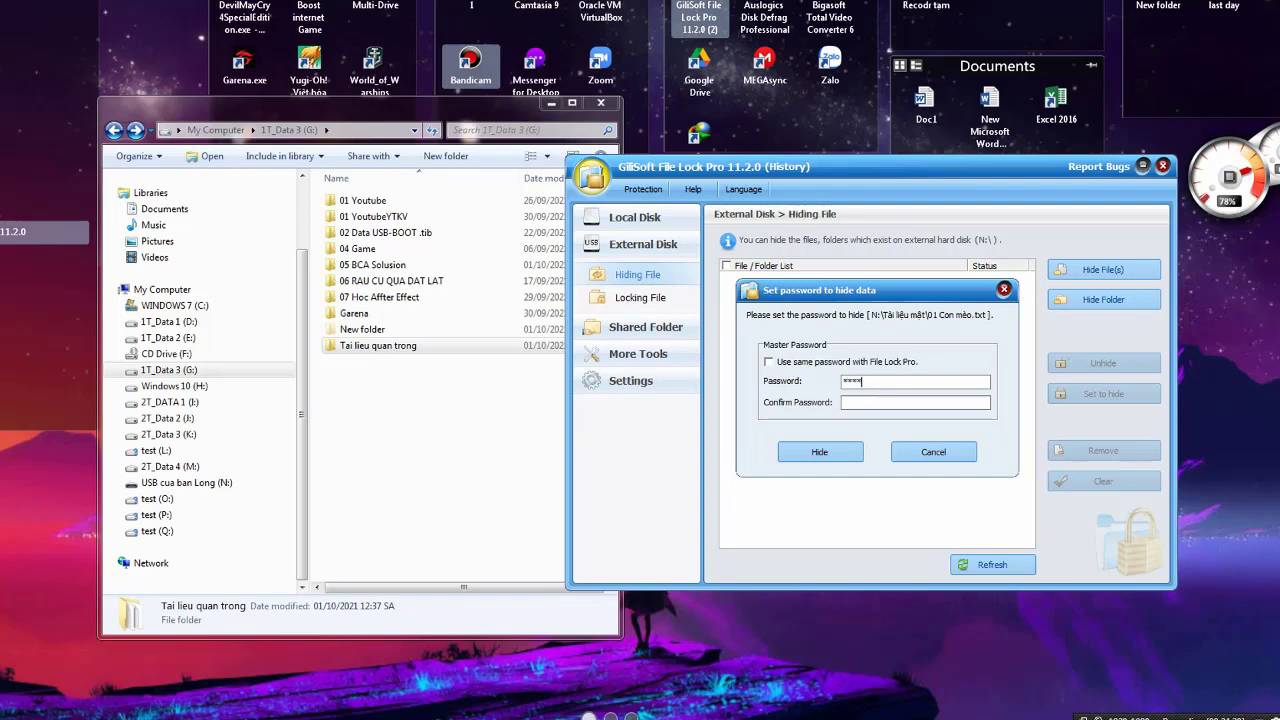
click(795, 362)
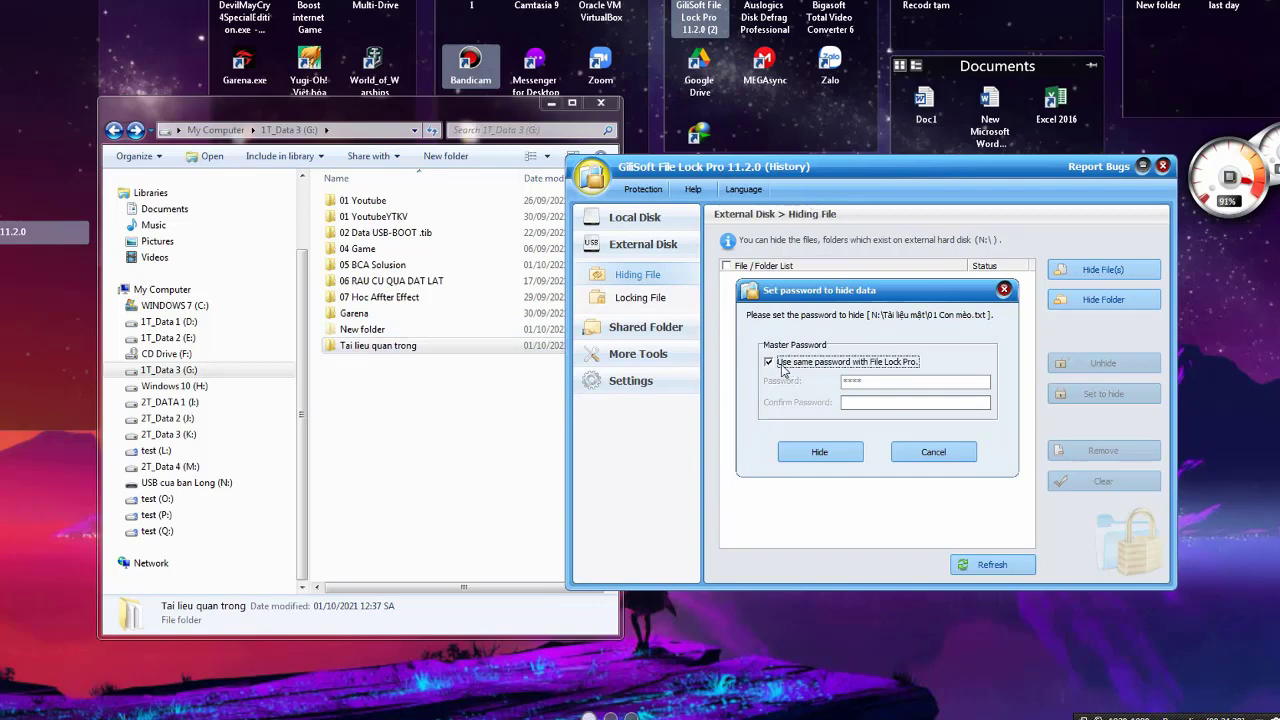
click(844, 453)
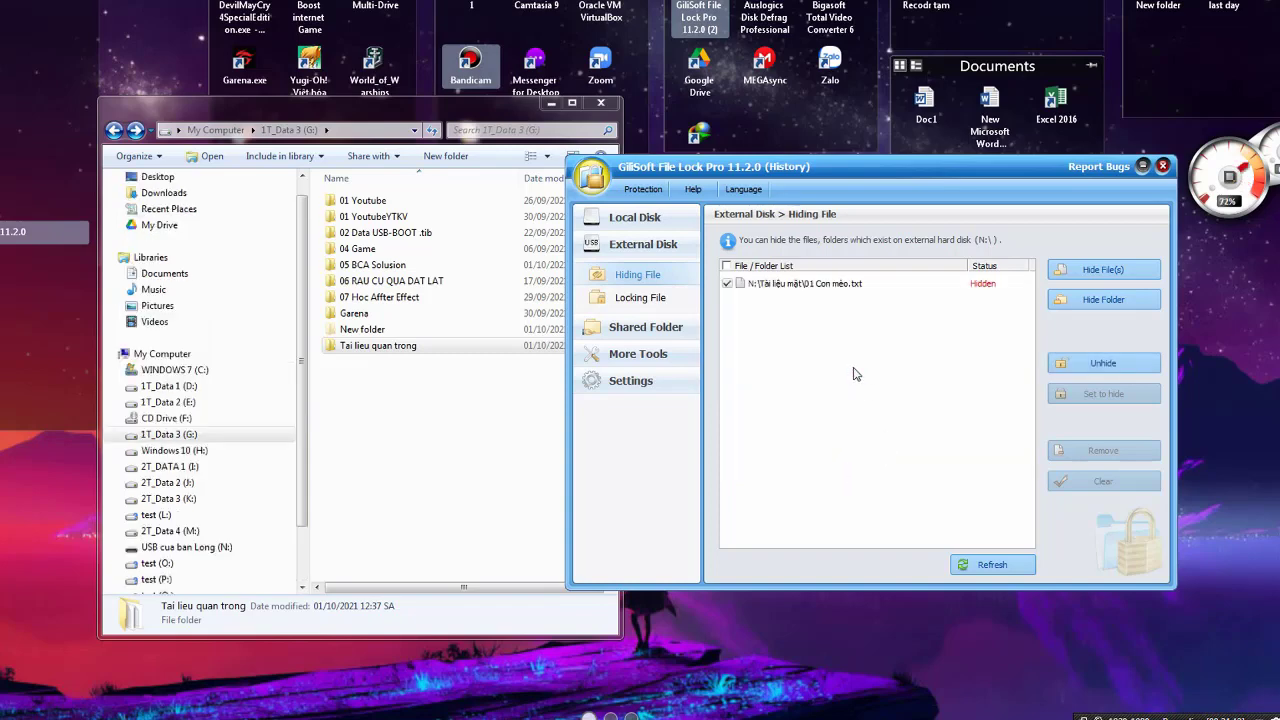
Open N:\Tài liệu mật on the USB drive, shift Explorer left, and bring File Lock Pro forward
click(187, 549)
double_click(340, 336)
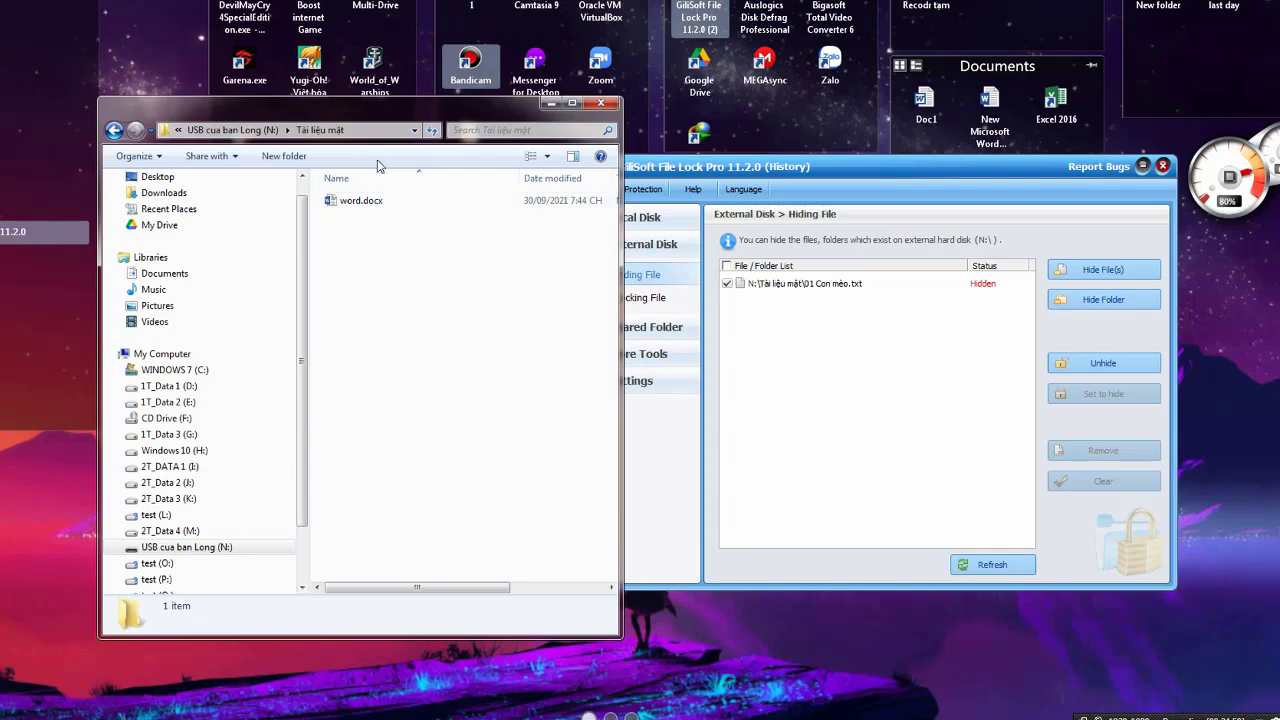
drag(345, 114, 304, 115)
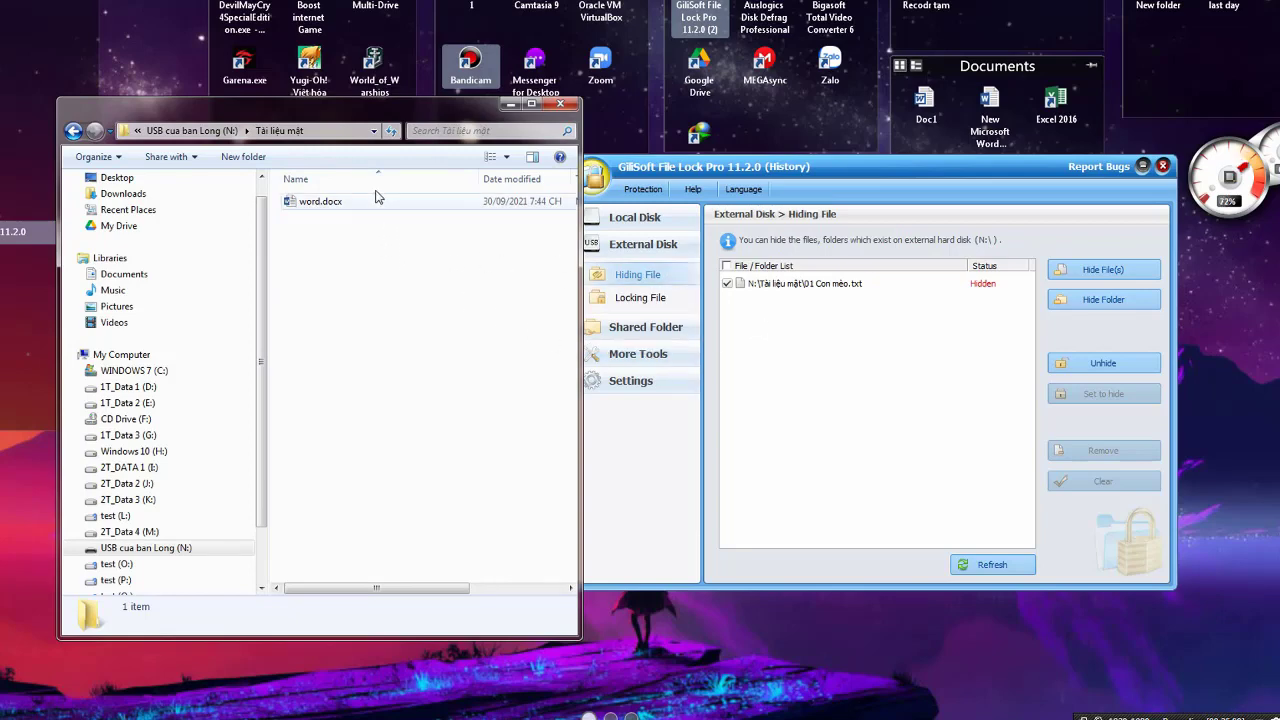
mouse_move(362, 121)
mouse_down()
mouse_move(343, 116)
mouse_move(375, 120)
mouse_up()
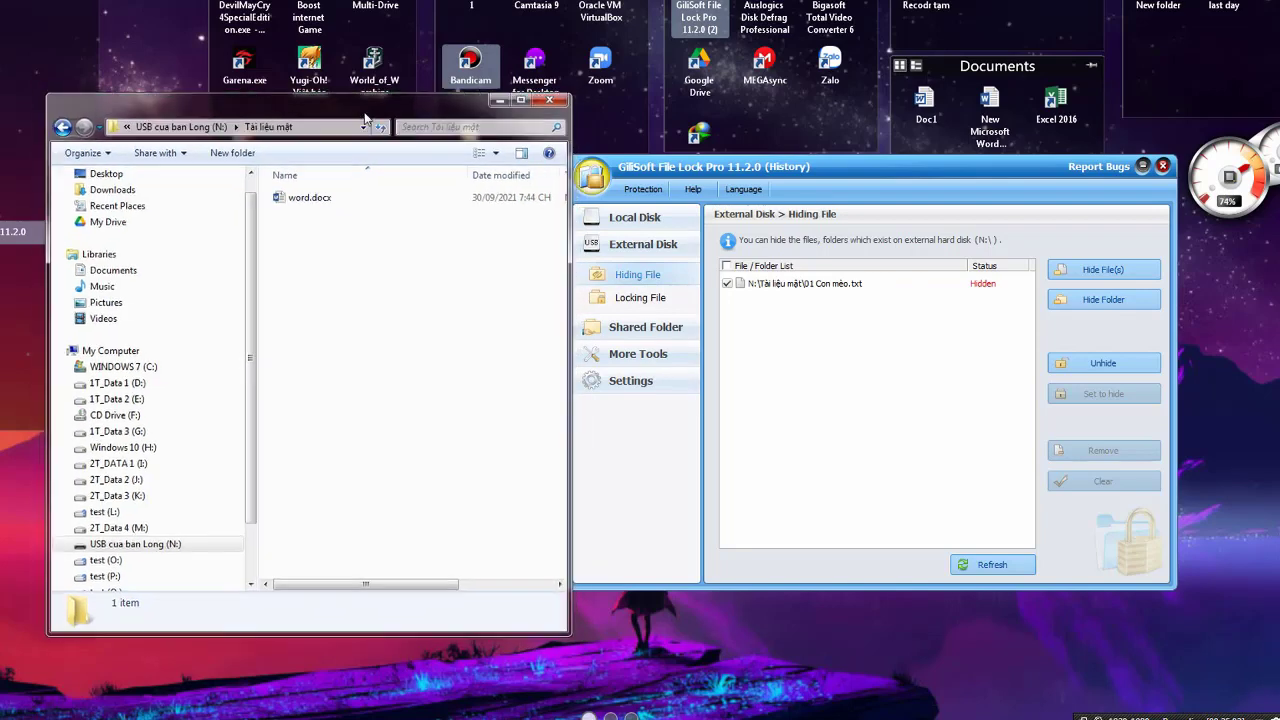
click(736, 290)
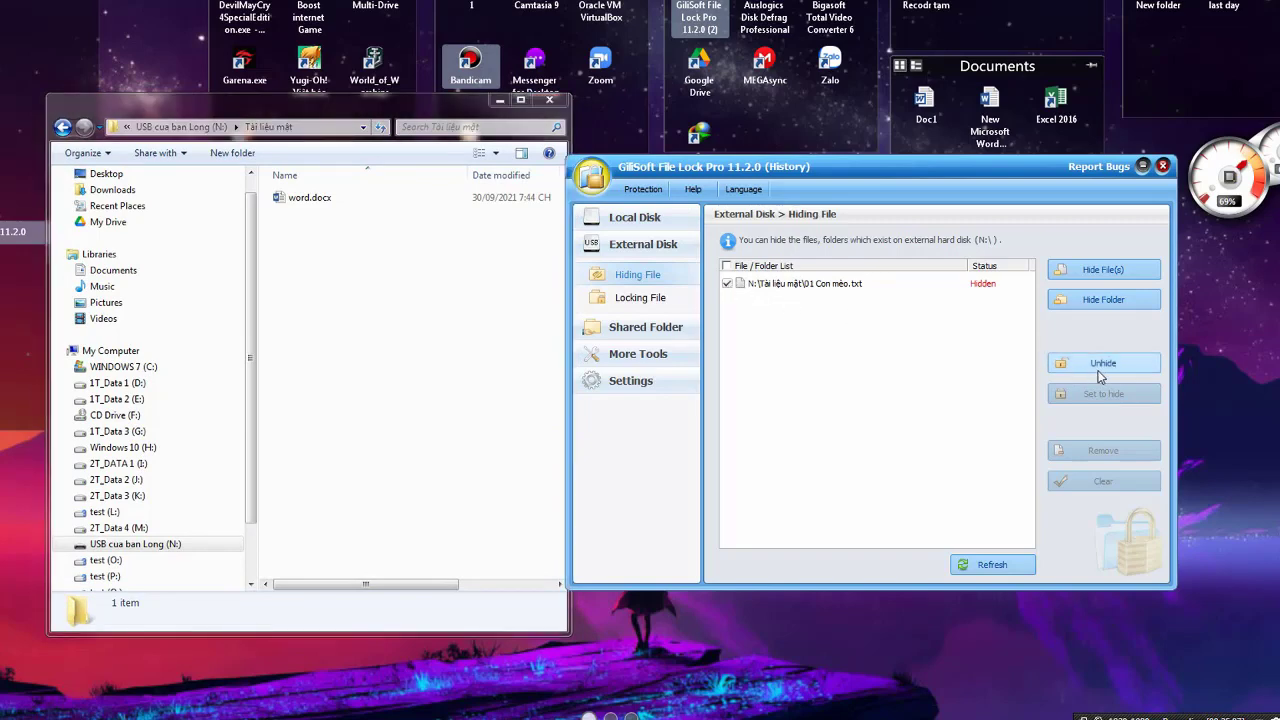
Unhide 01 Con mèo.txt by entering the password and confirming Show
click(1100, 366)
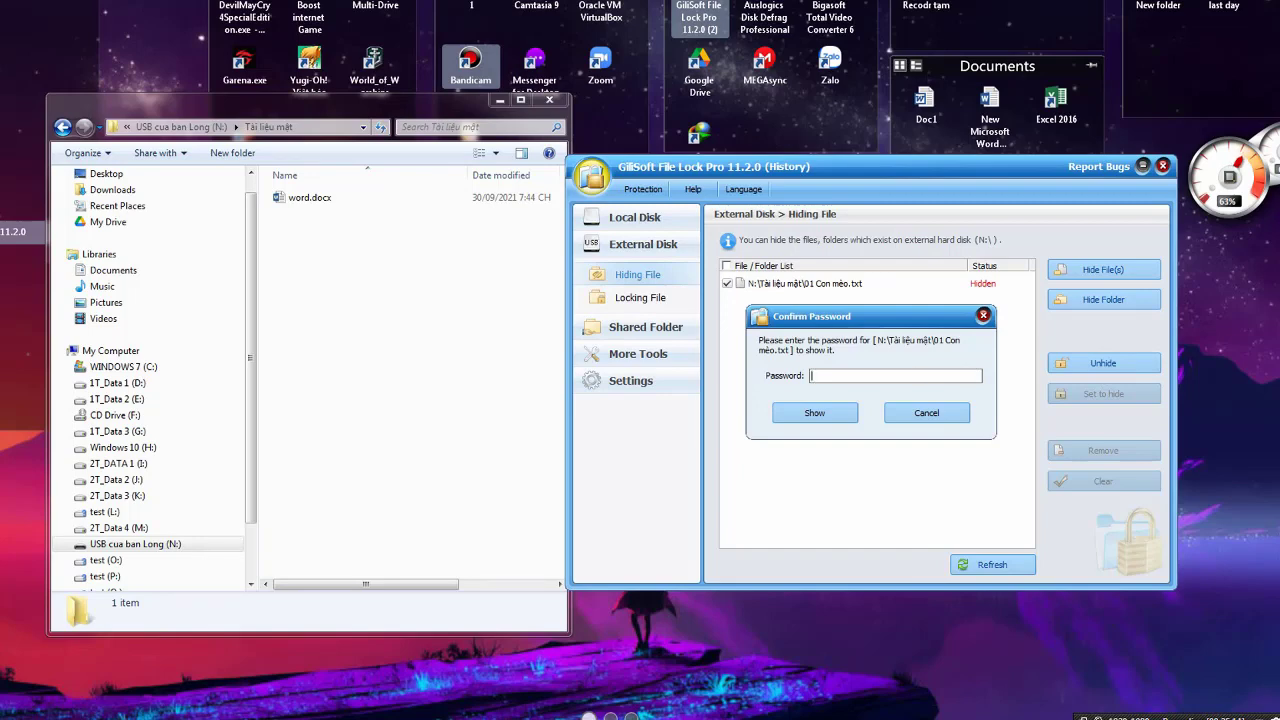
text(*******)
click(834, 420)
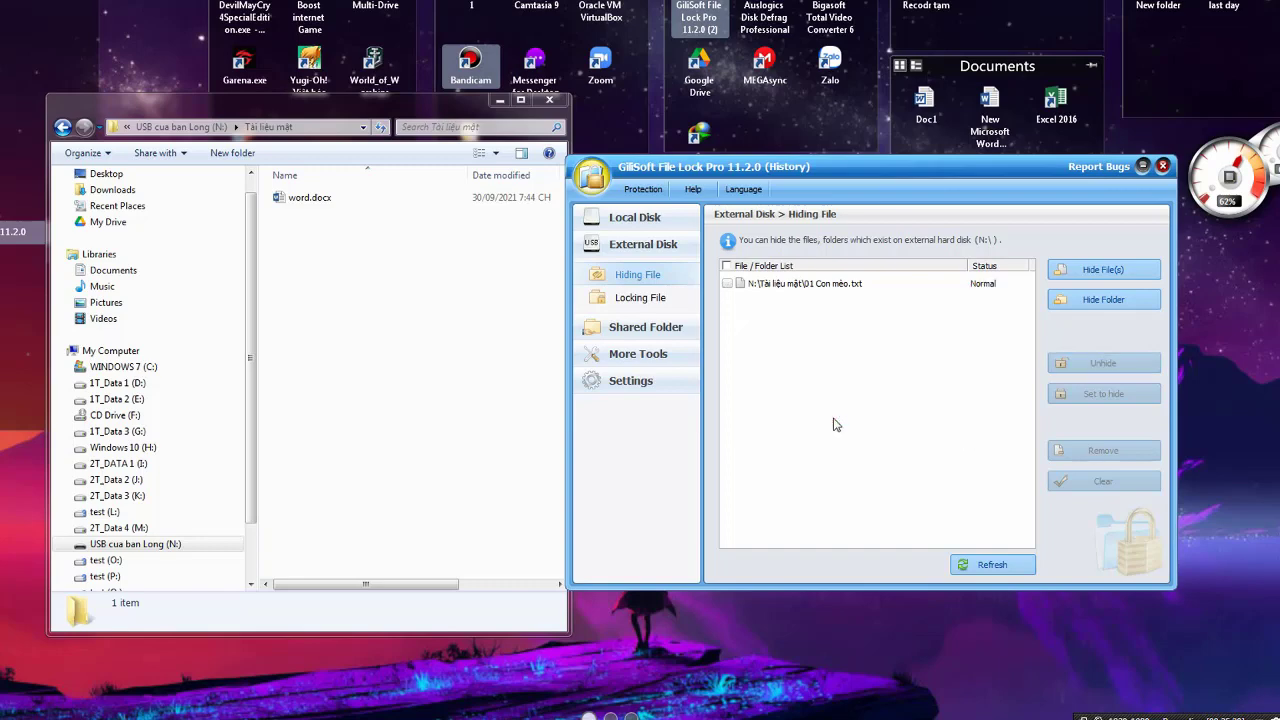
Check 01 Con mèo.txt is back beside word.docx, then switch to External Disk > Locking File
click(363, 200)
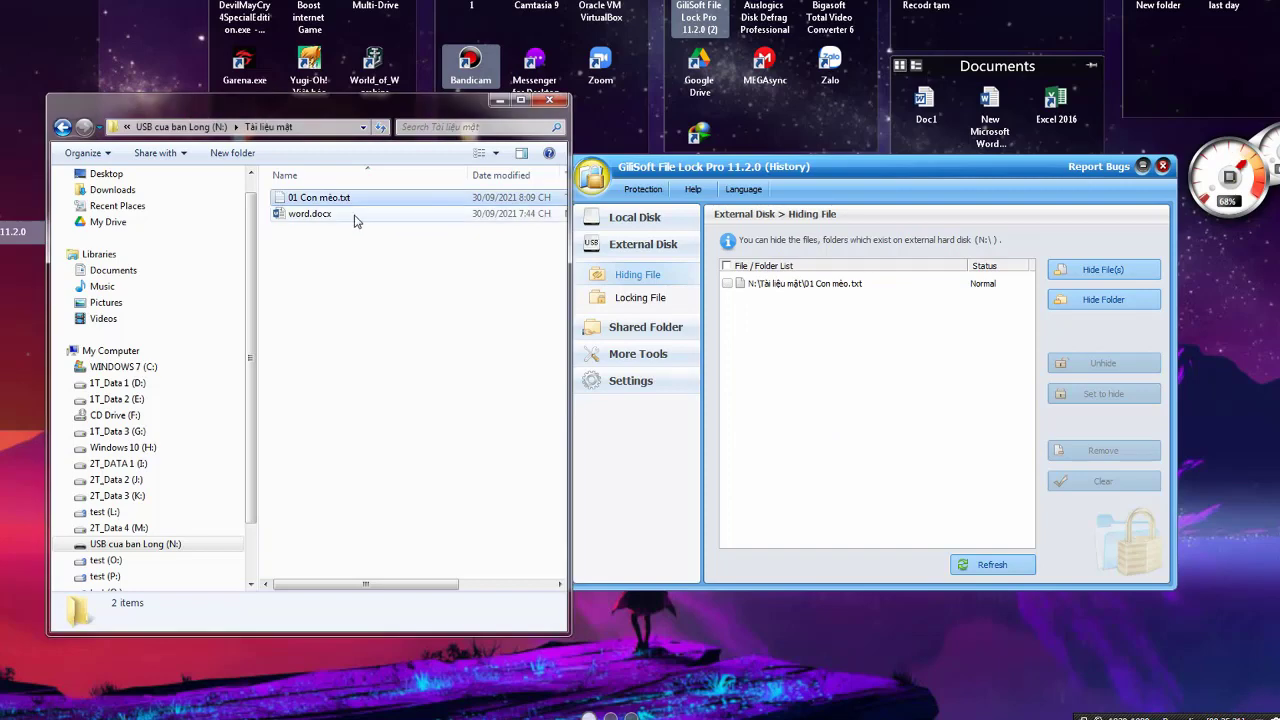
click(355, 215)
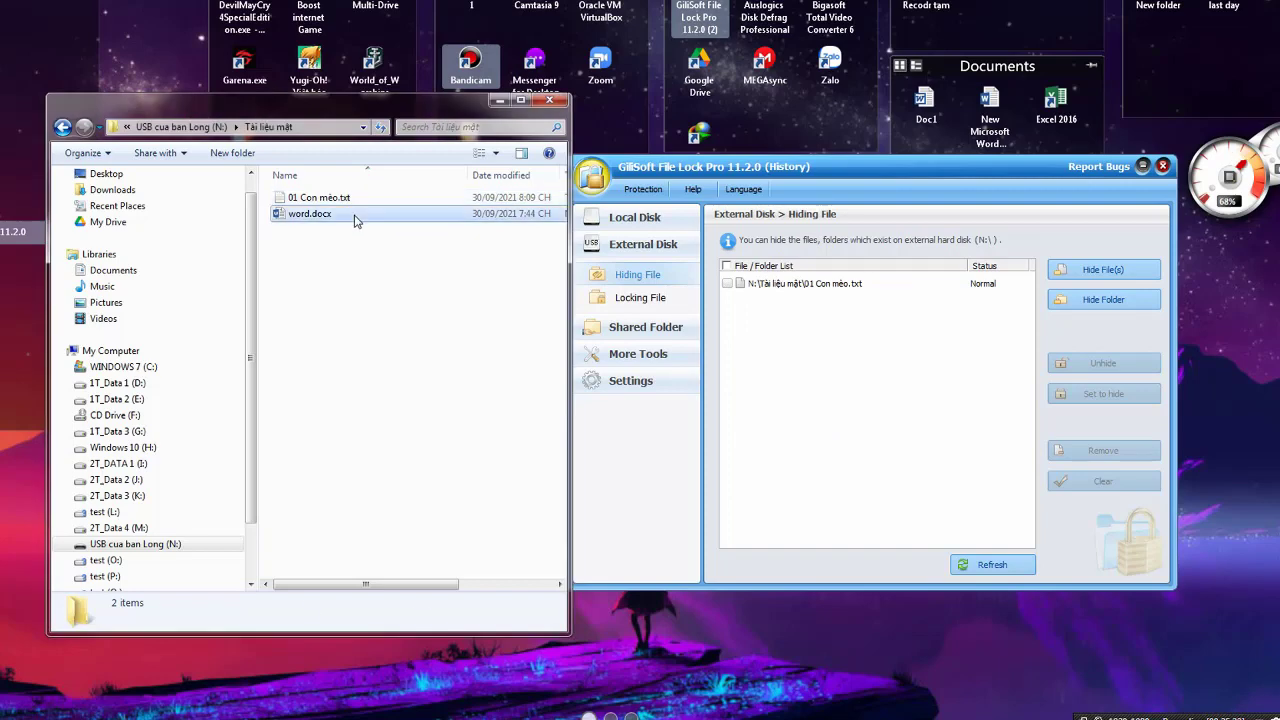
click(629, 306)
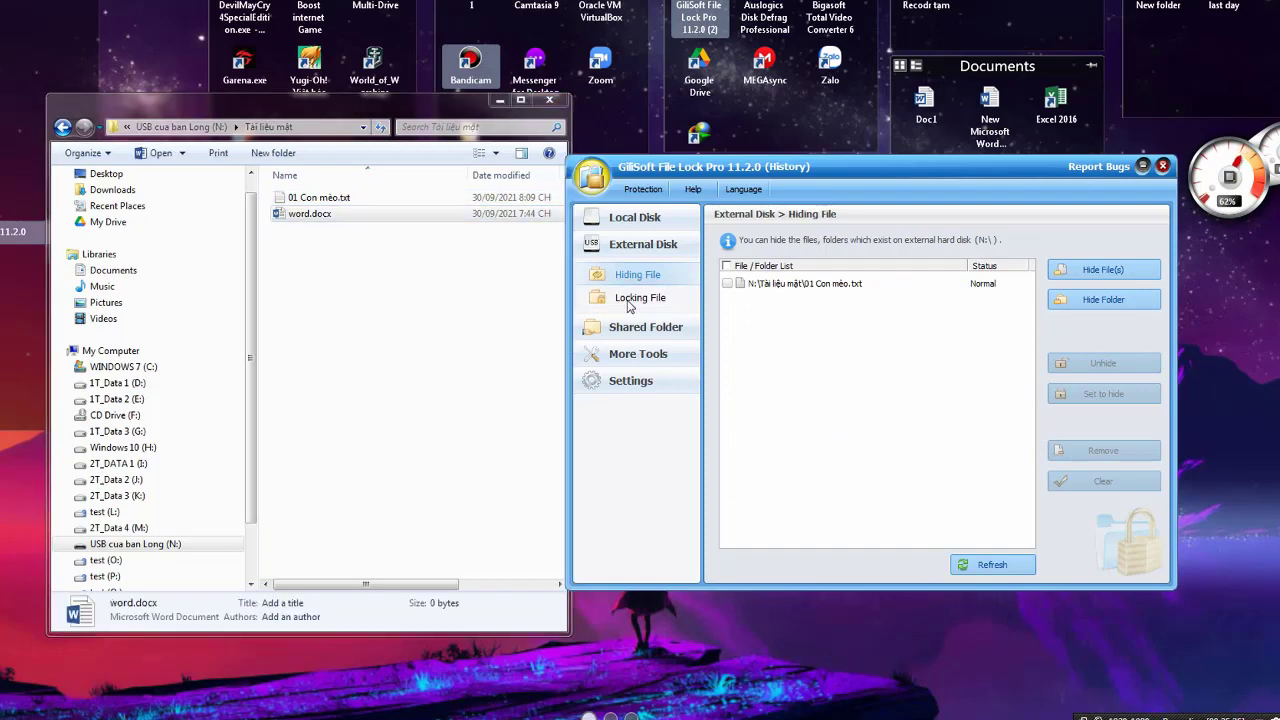
click(630, 305)
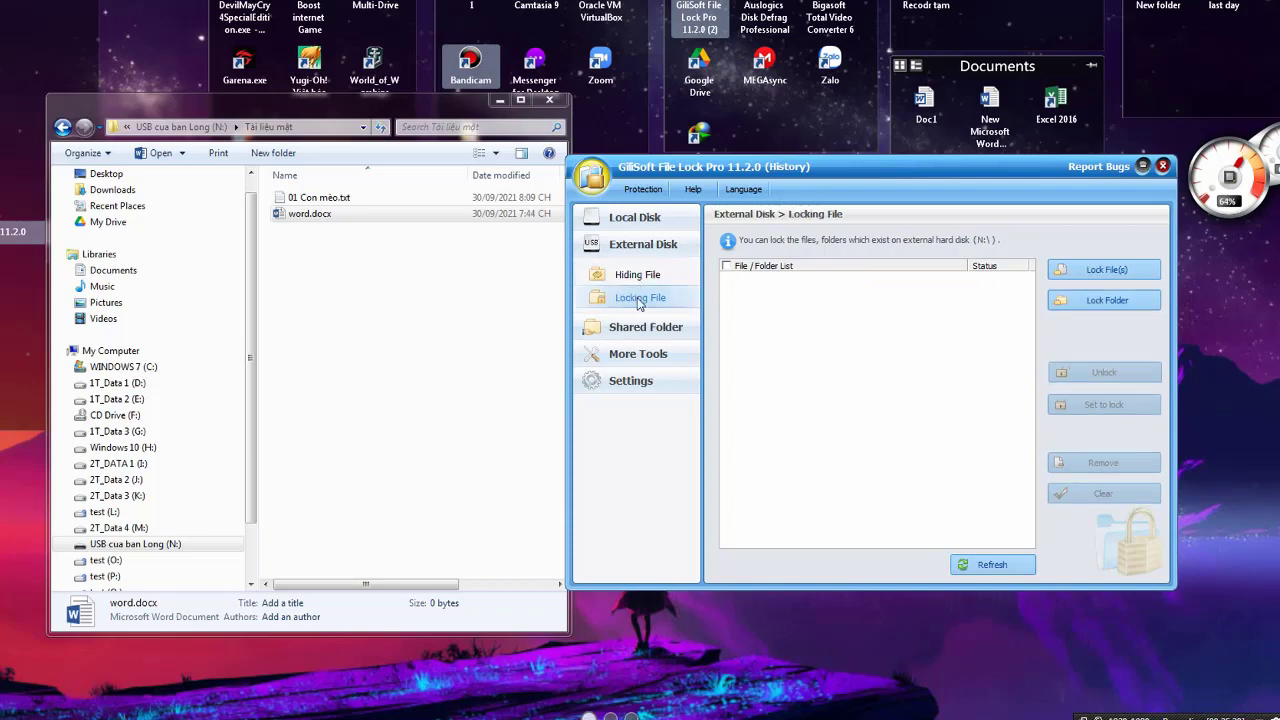
click(310, 197)
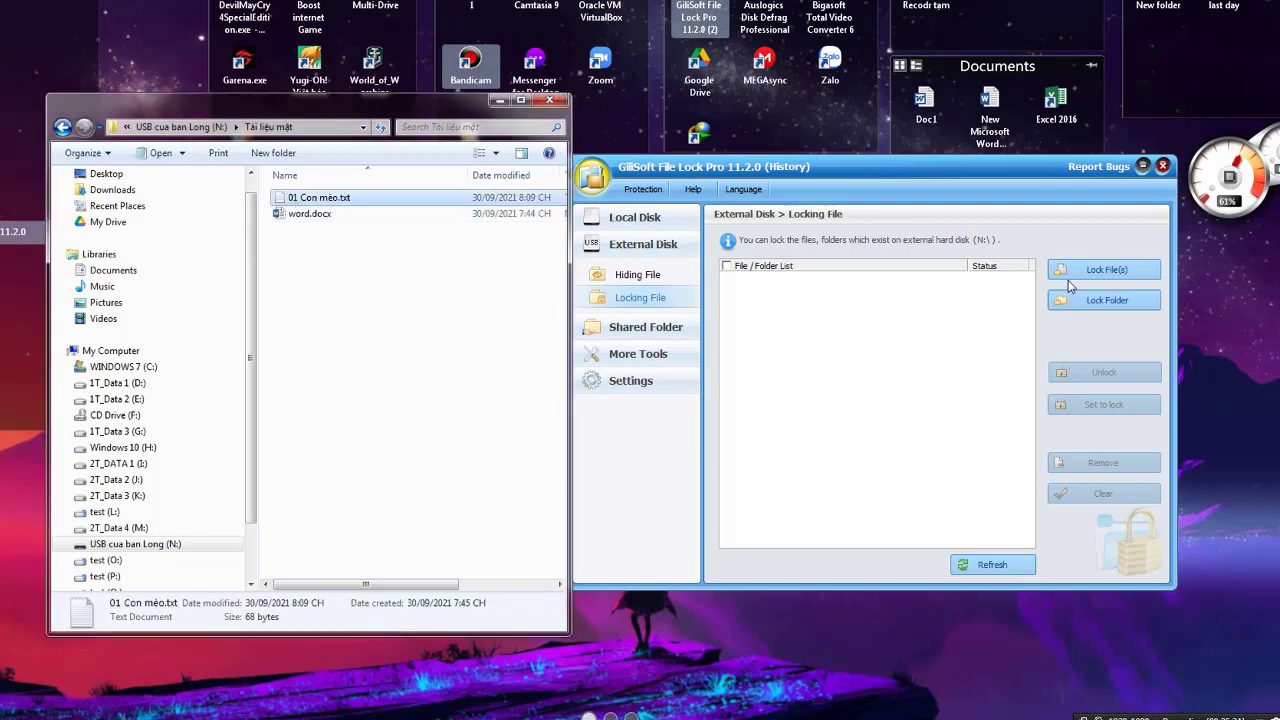
click(834, 300)
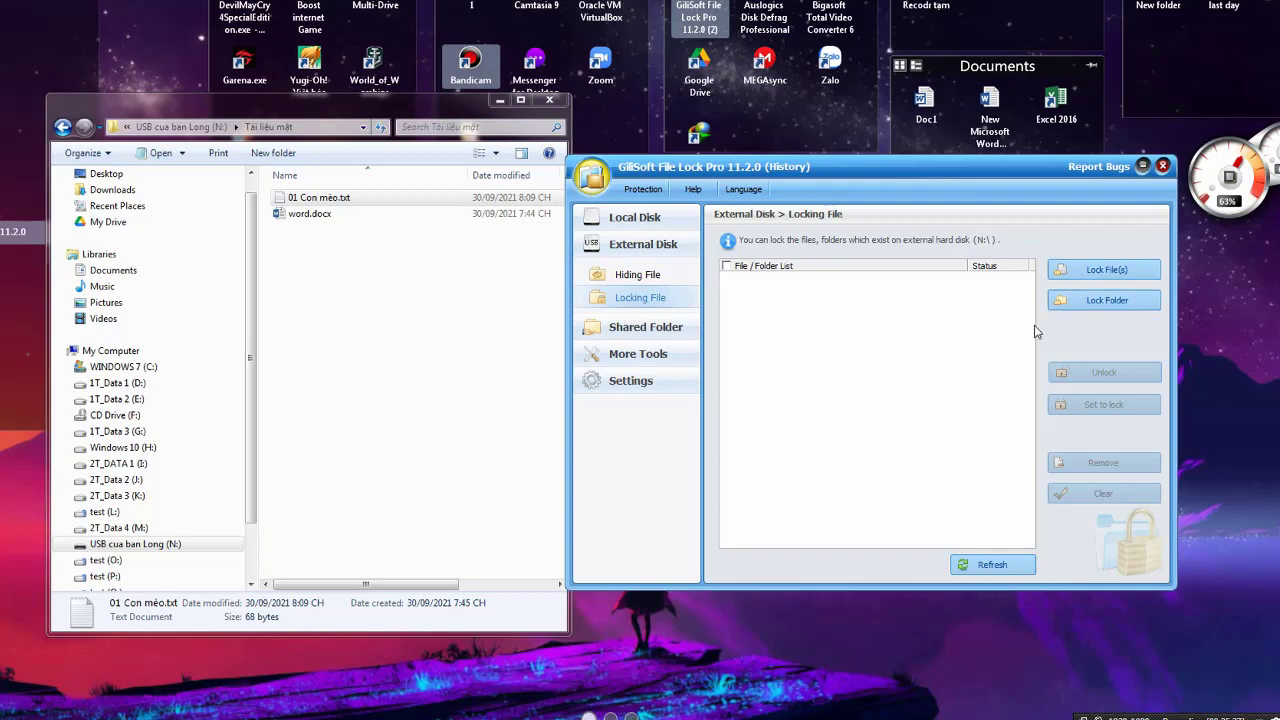
click(645, 274)
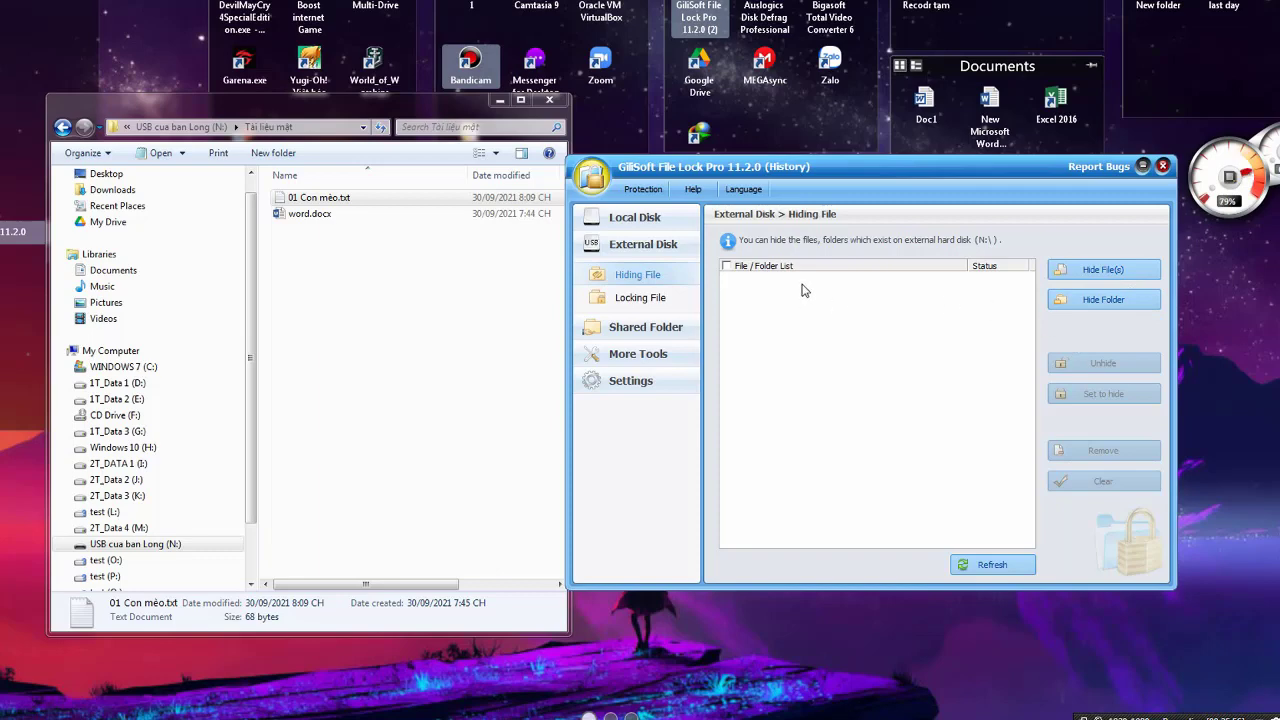
click(640, 298)
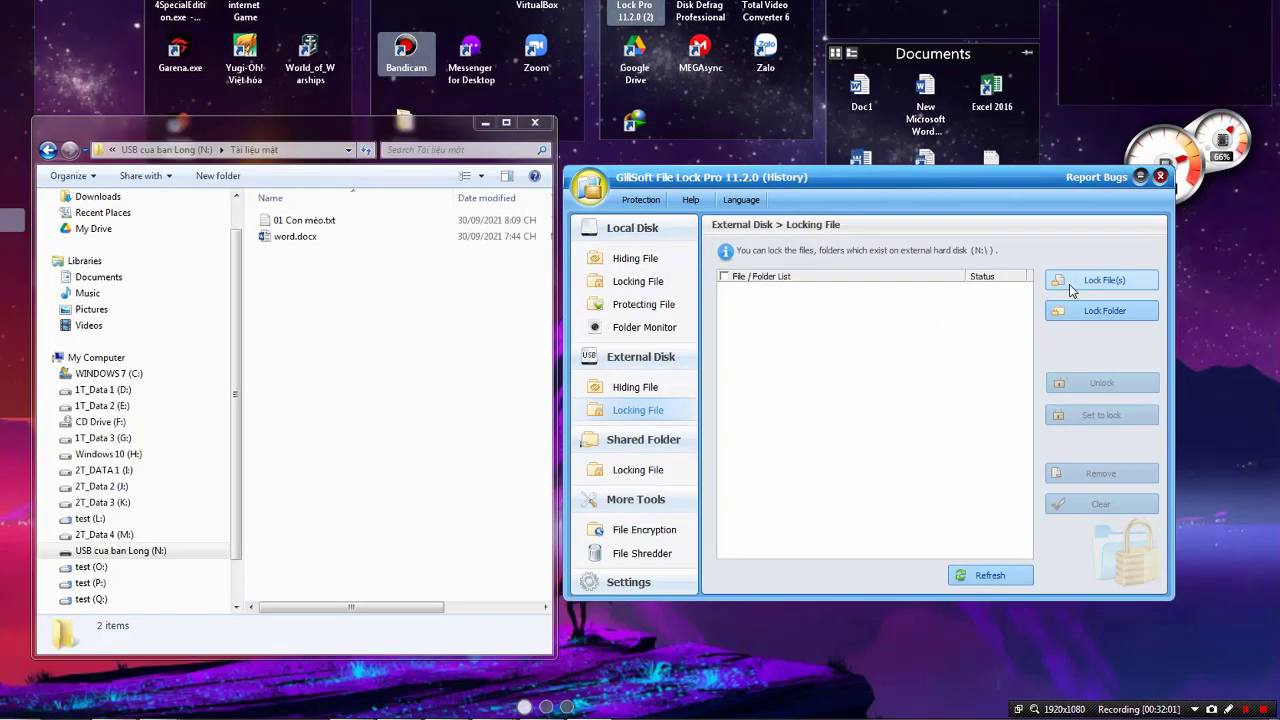
click(1071, 288)
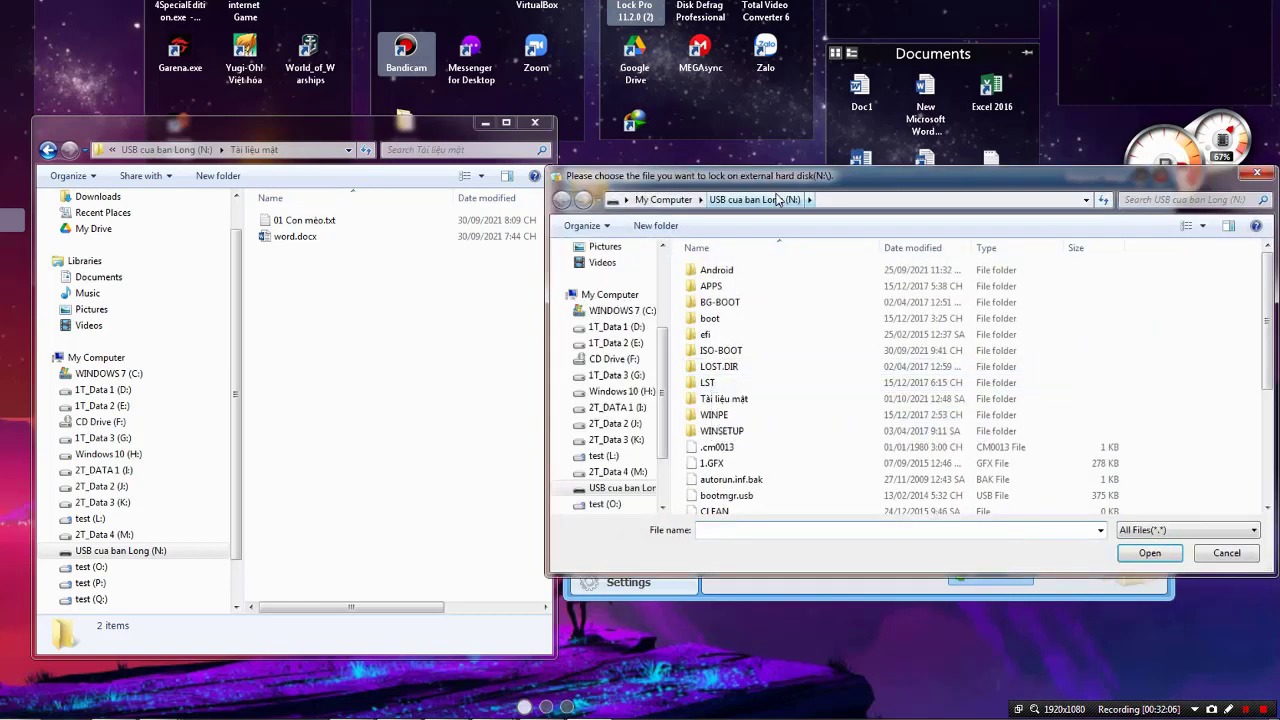
Choose 01 Con mèo.txt from N:\Tài liệu mật as the file to lock
click(646, 412)
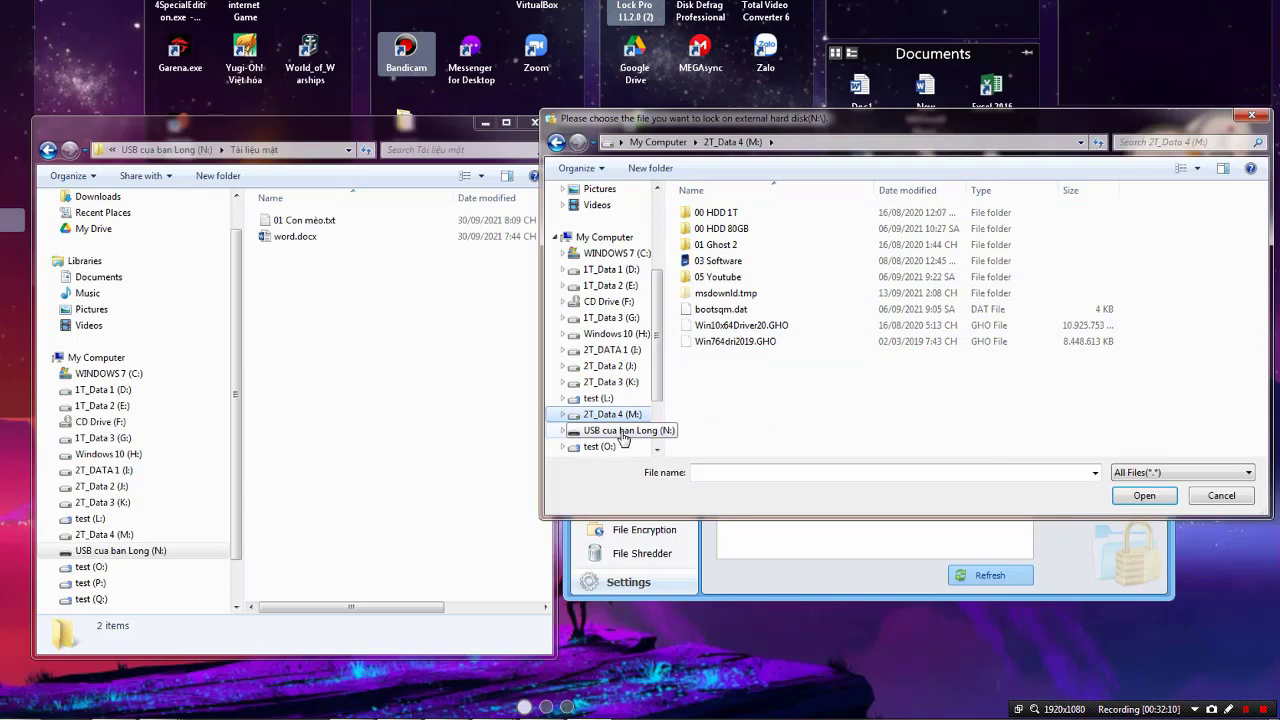
click(628, 430)
click(712, 390)
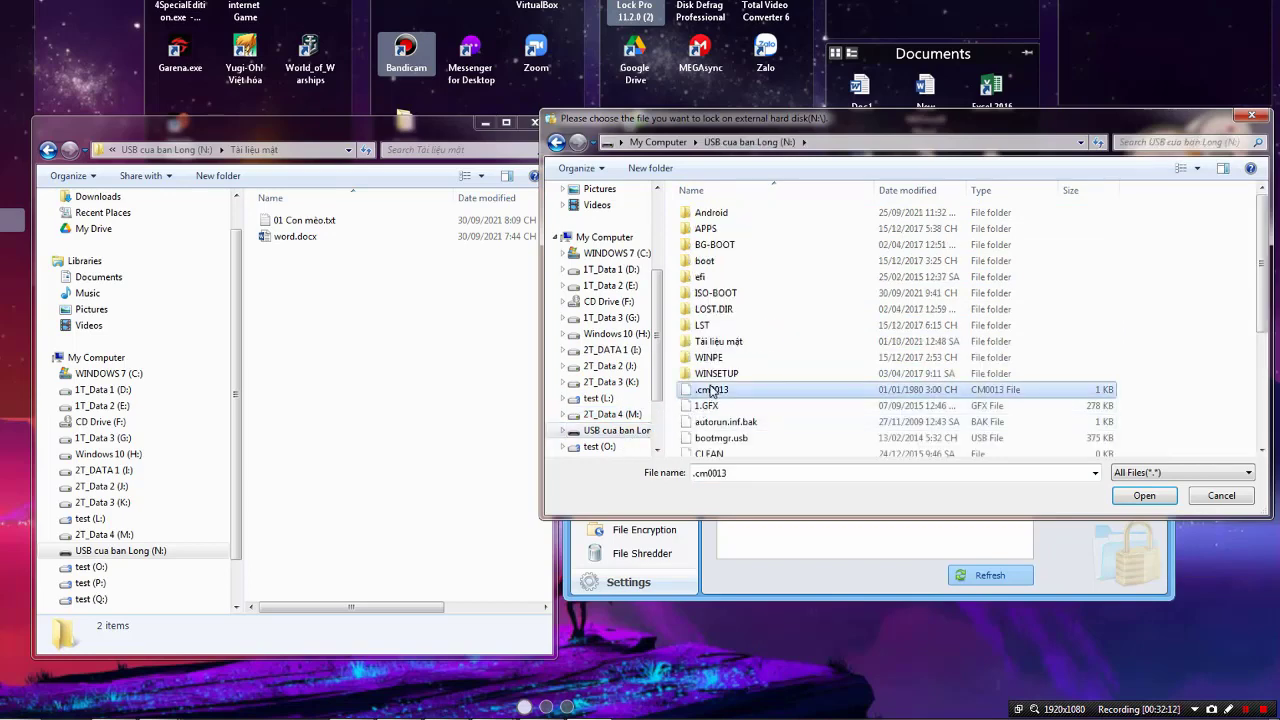
scroll(712, 390, down, 4)
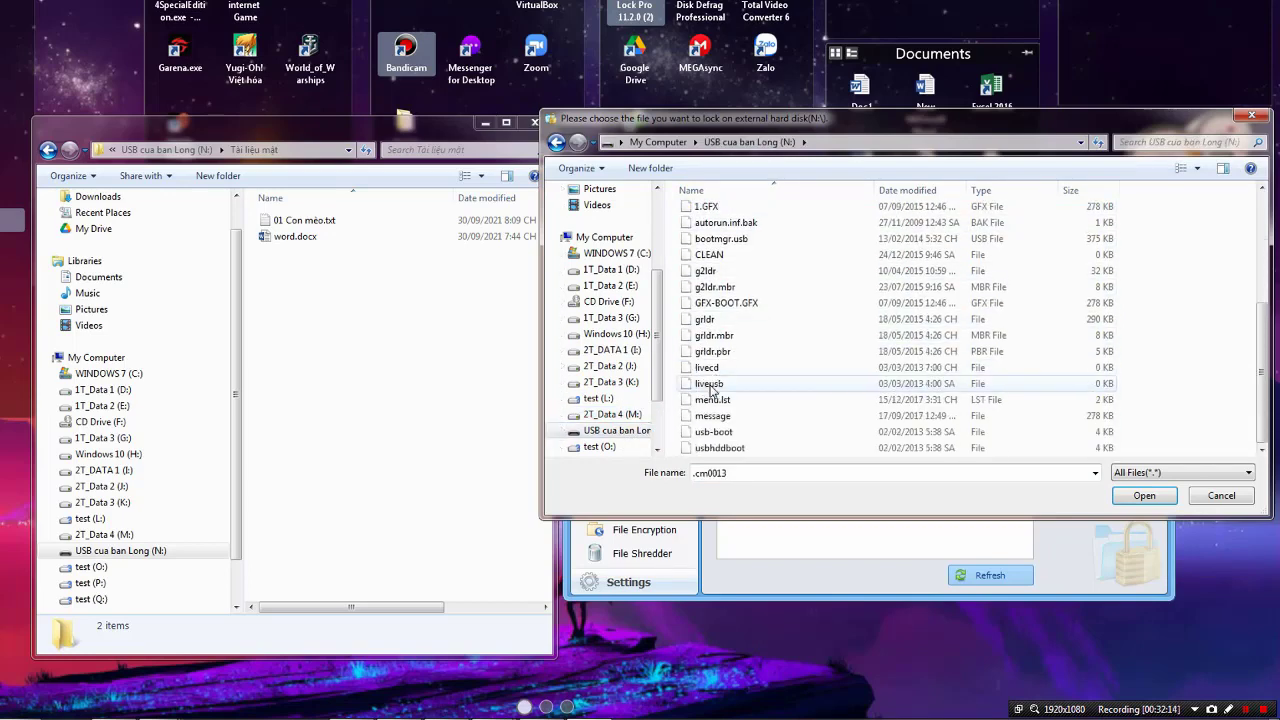
scroll(711, 390, up, 4)
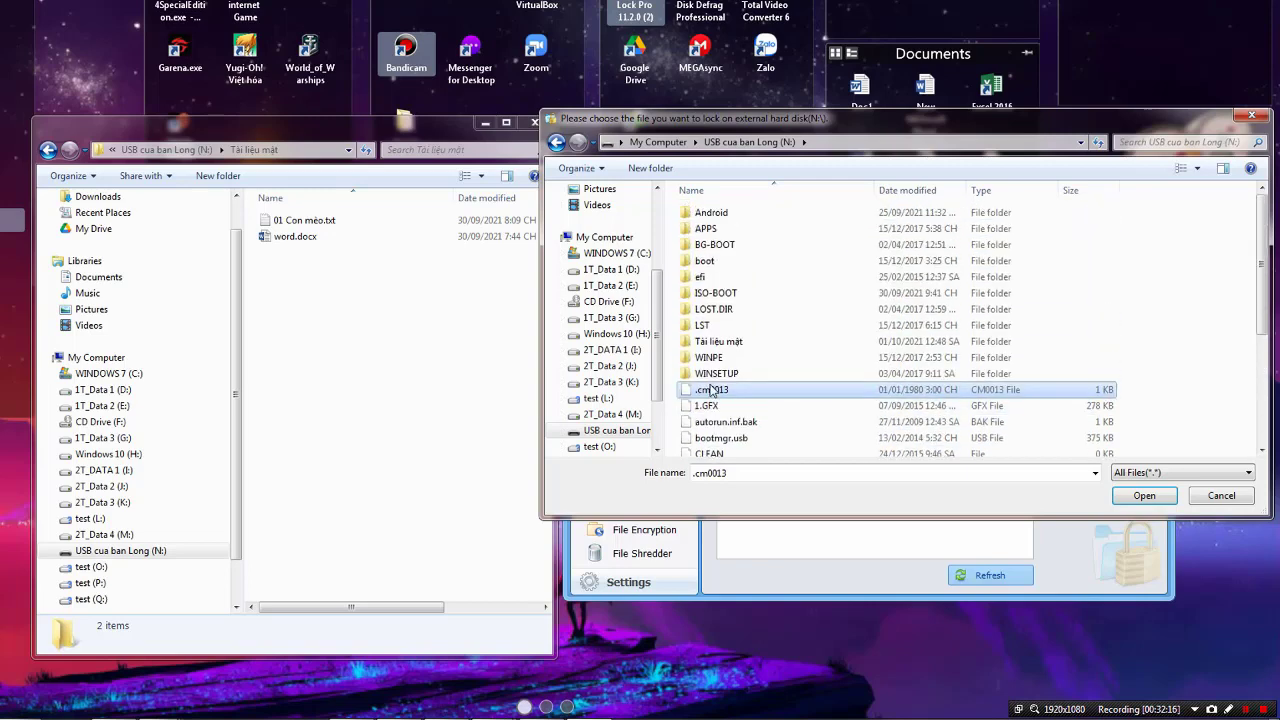
click(718, 344)
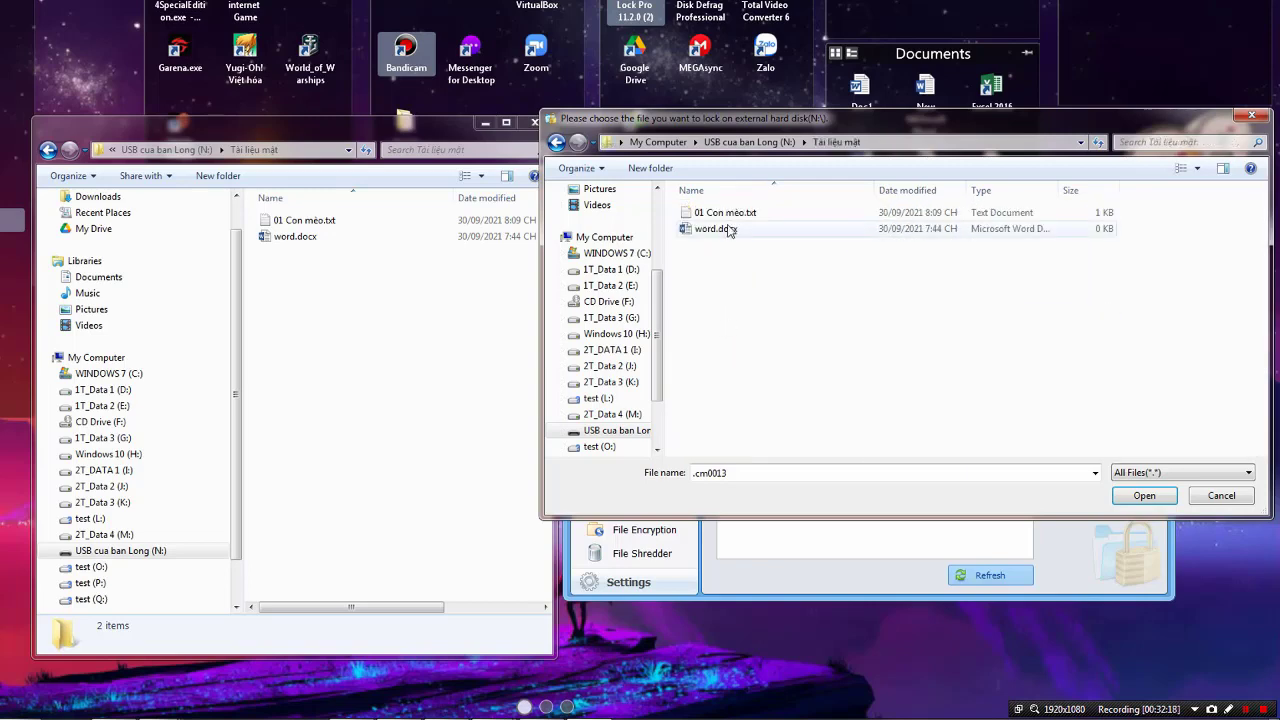
click(728, 214)
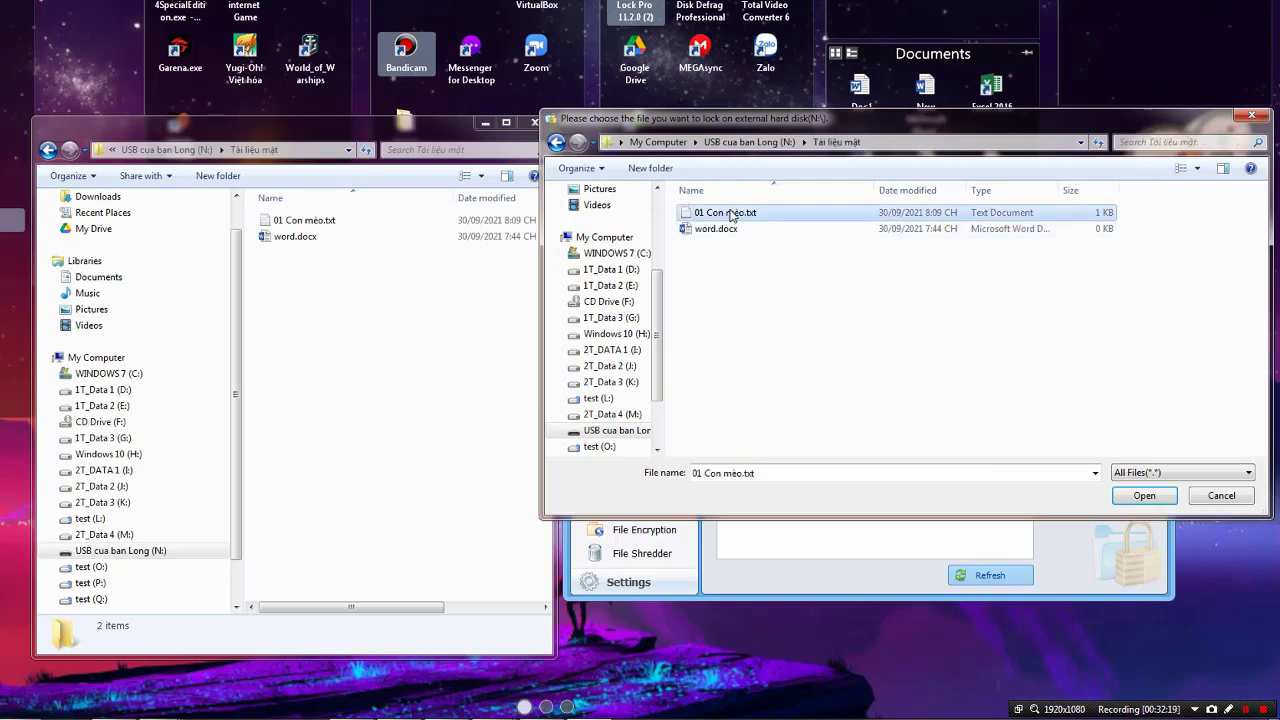
click(1143, 496)
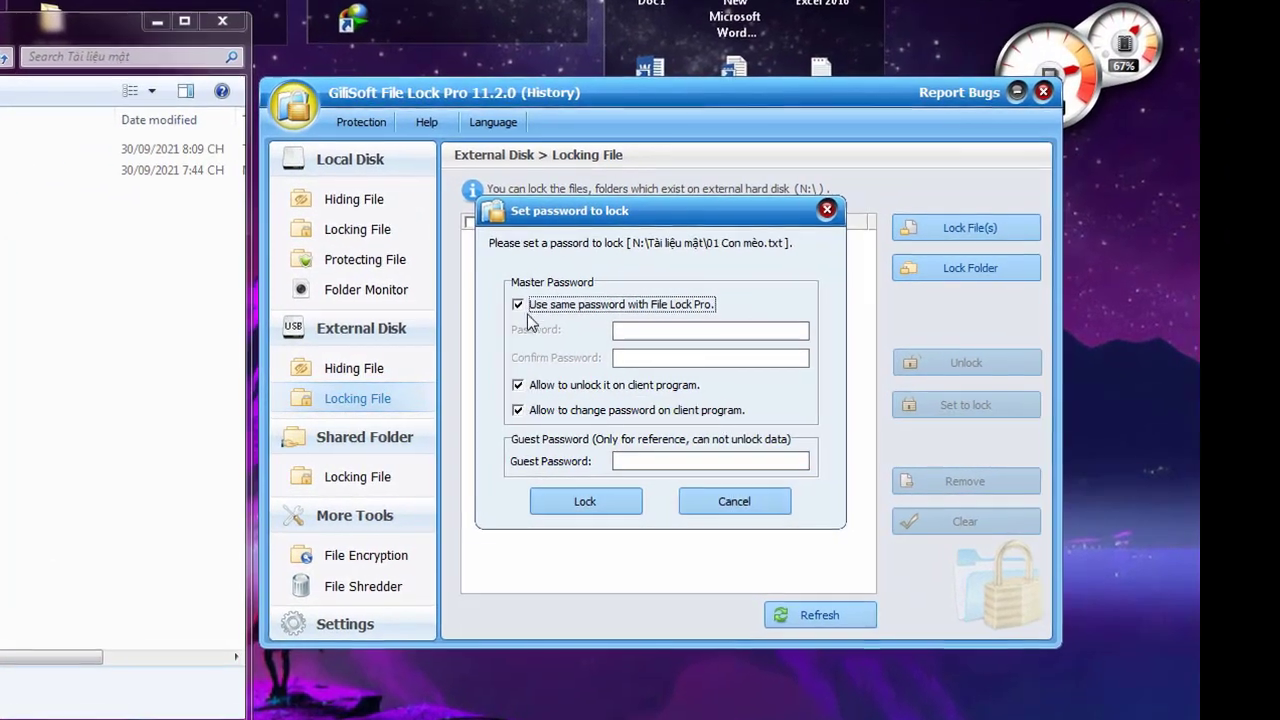
Lock the file with a guest password, keeping the master password option on
click(655, 324)
click(655, 324)
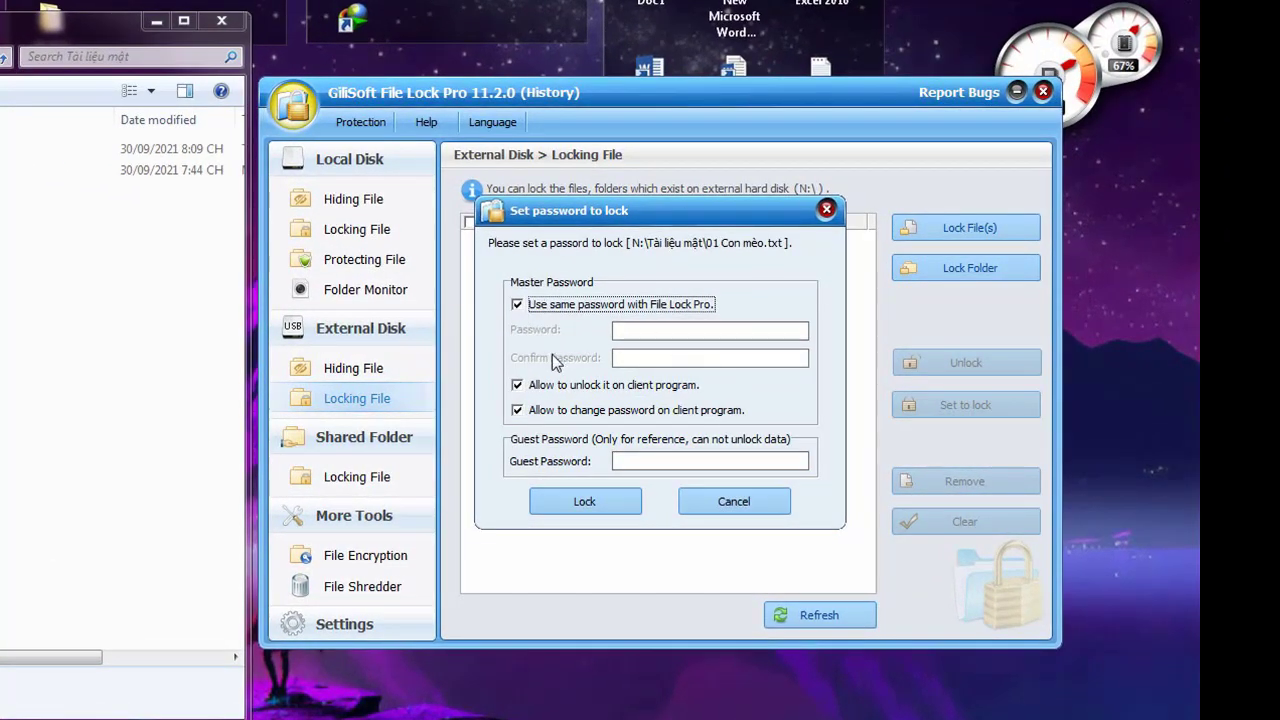
click(660, 462)
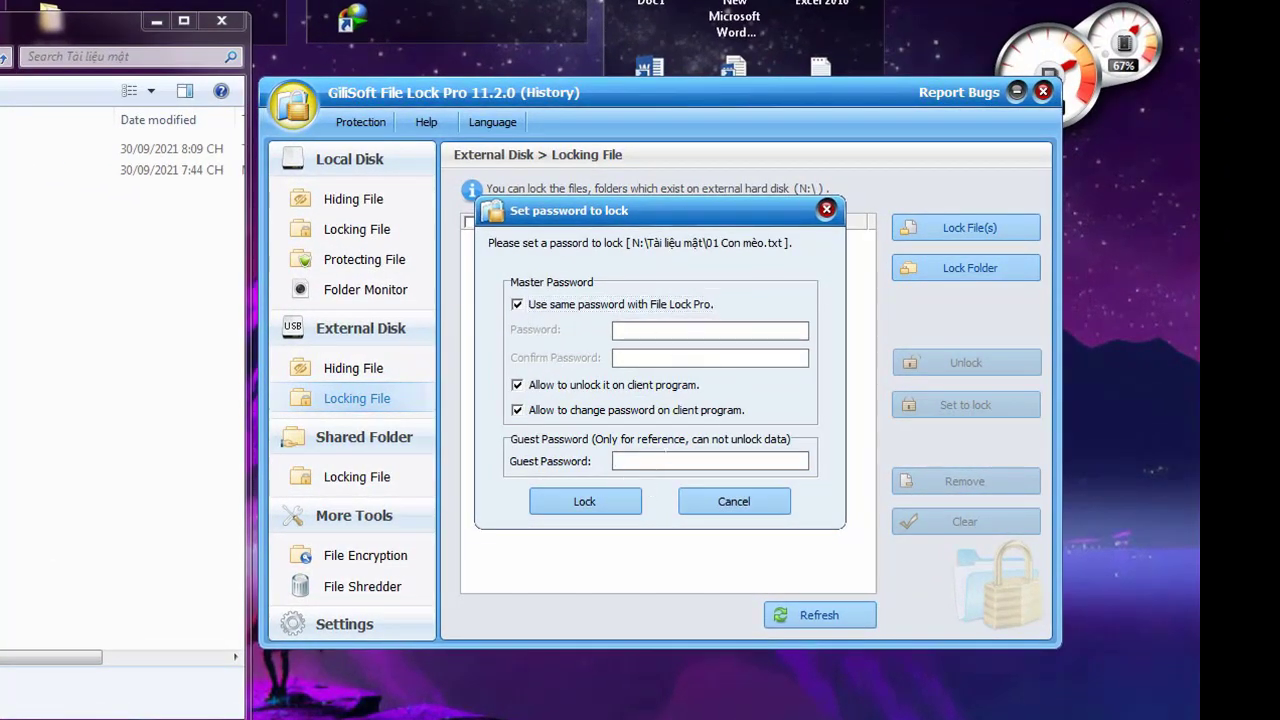
text(1)
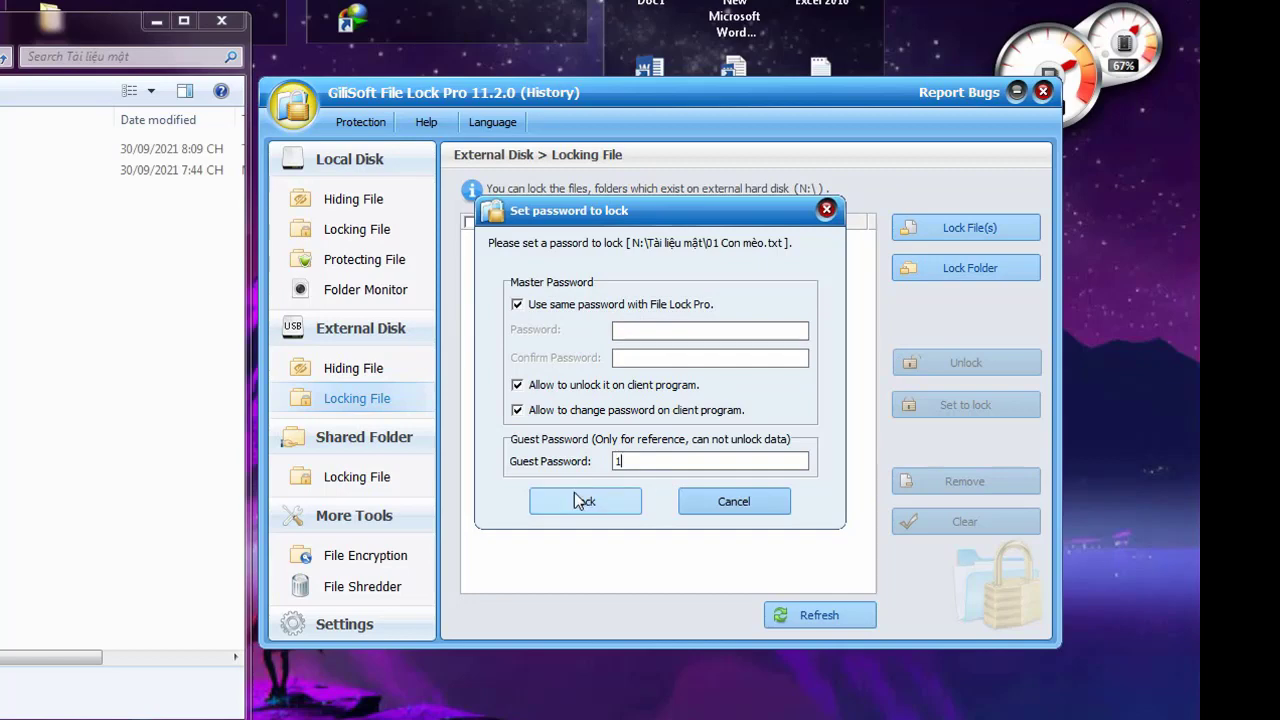
click(575, 505)
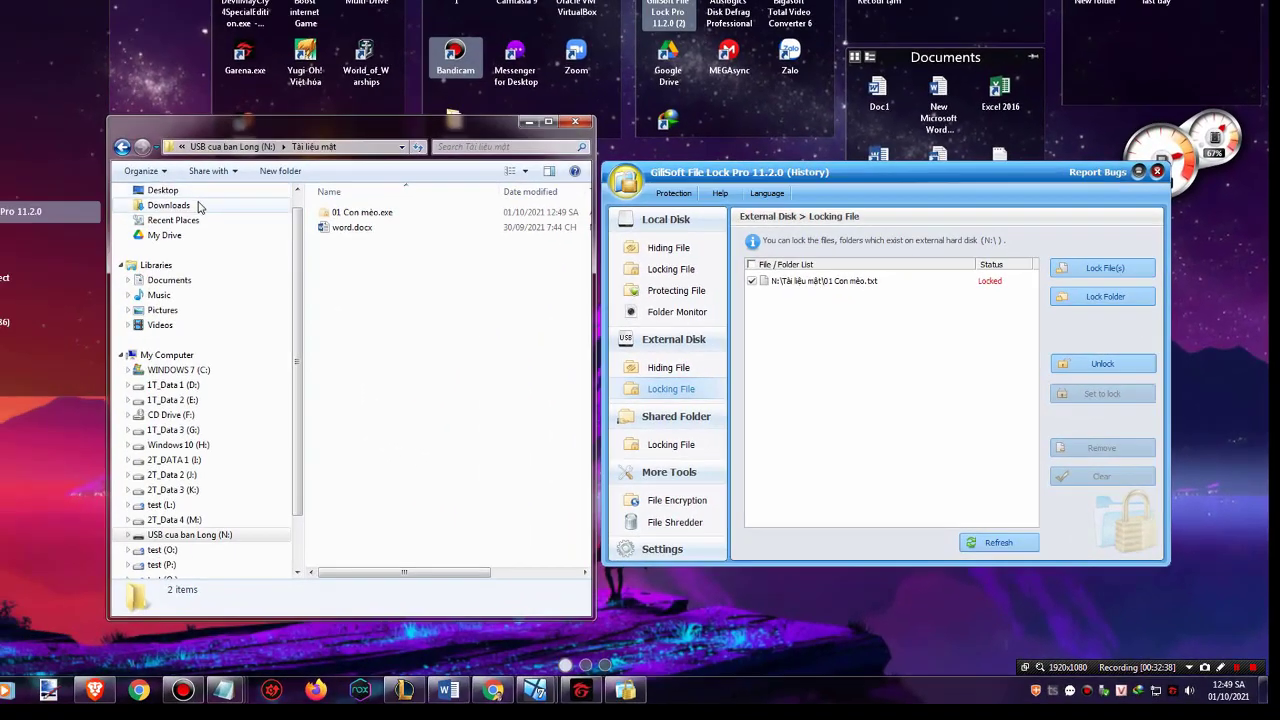
Open N:\Tài liệu mật and select the locked 01 Con mèo.exe
click(186, 534)
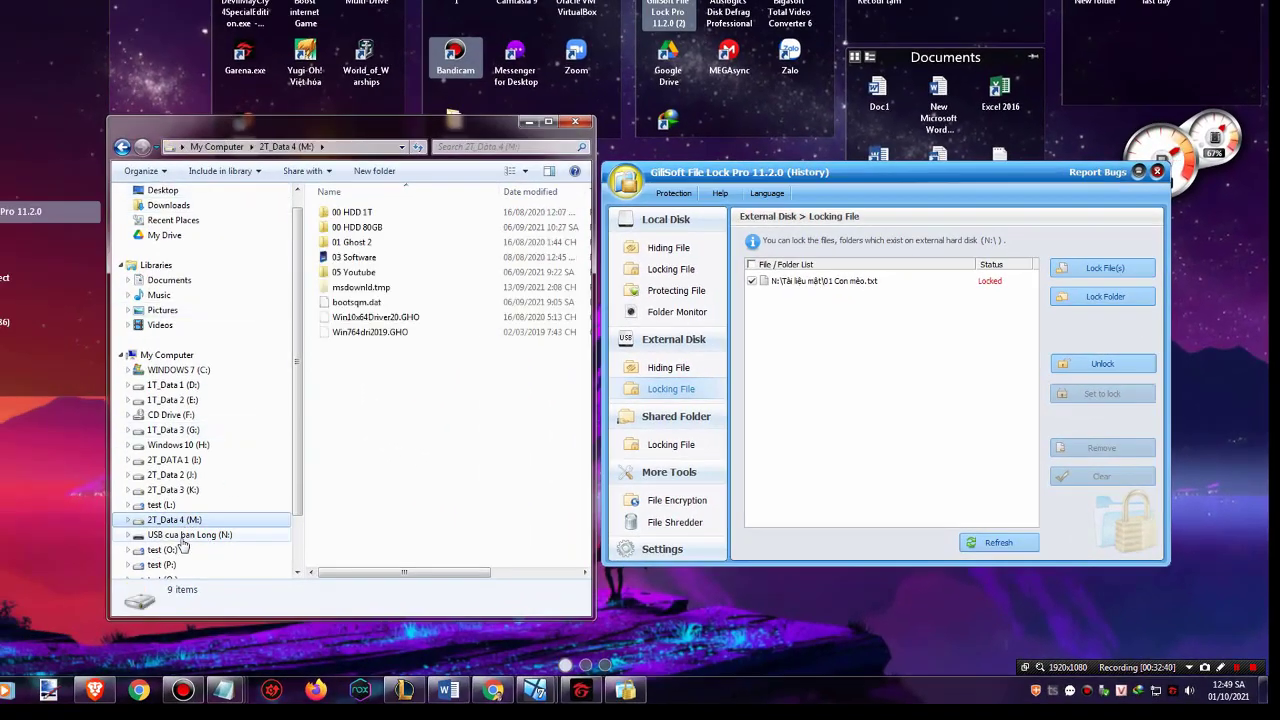
click(349, 334)
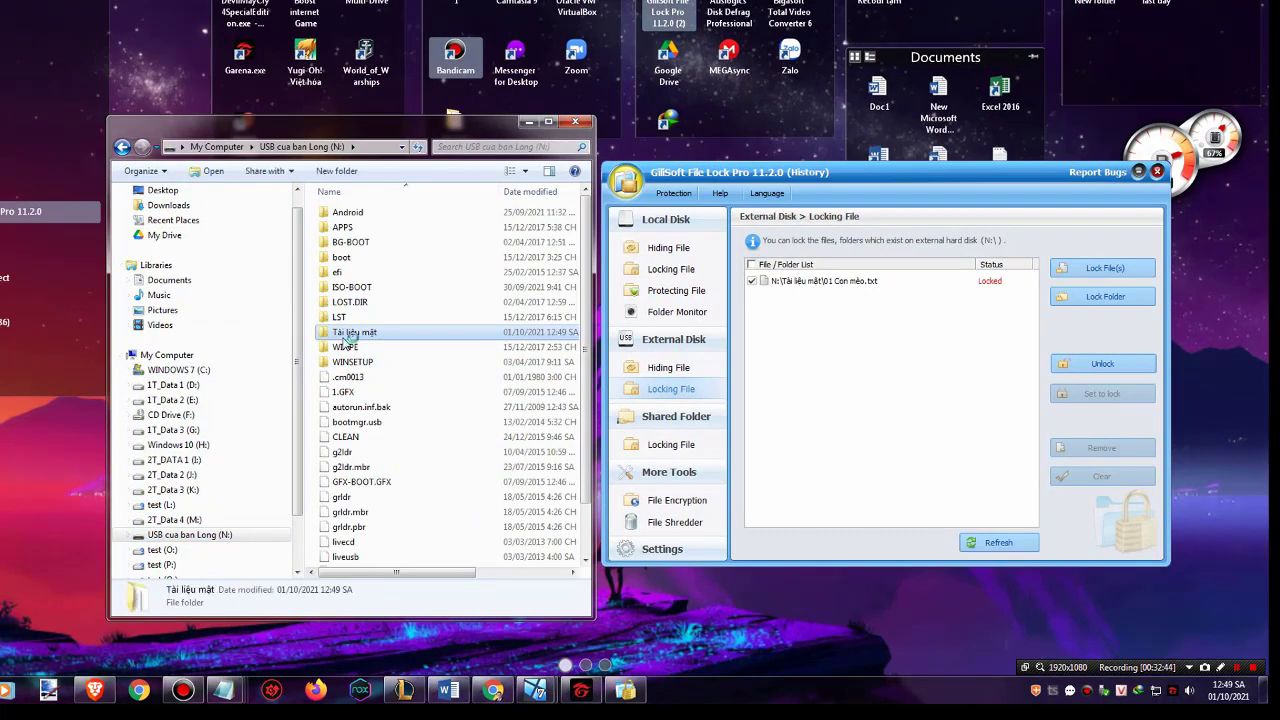
double_click(349, 334)
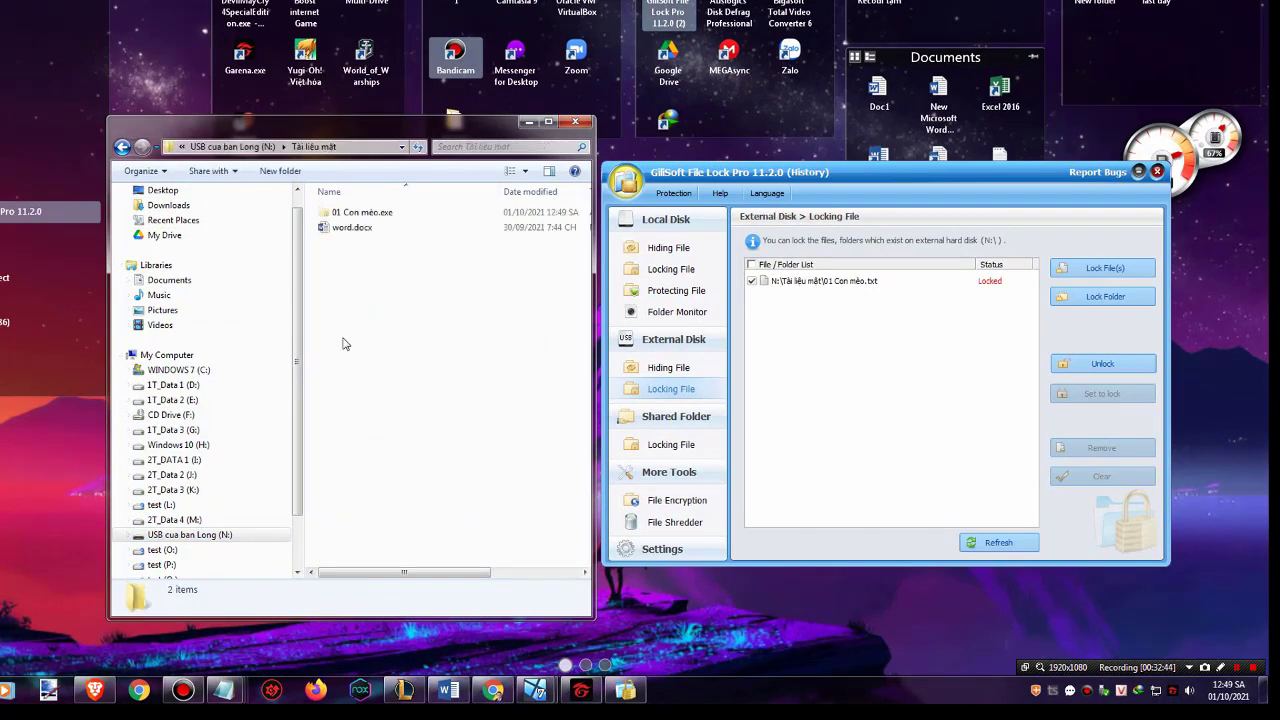
click(368, 214)
drag(425, 122, 405, 113)
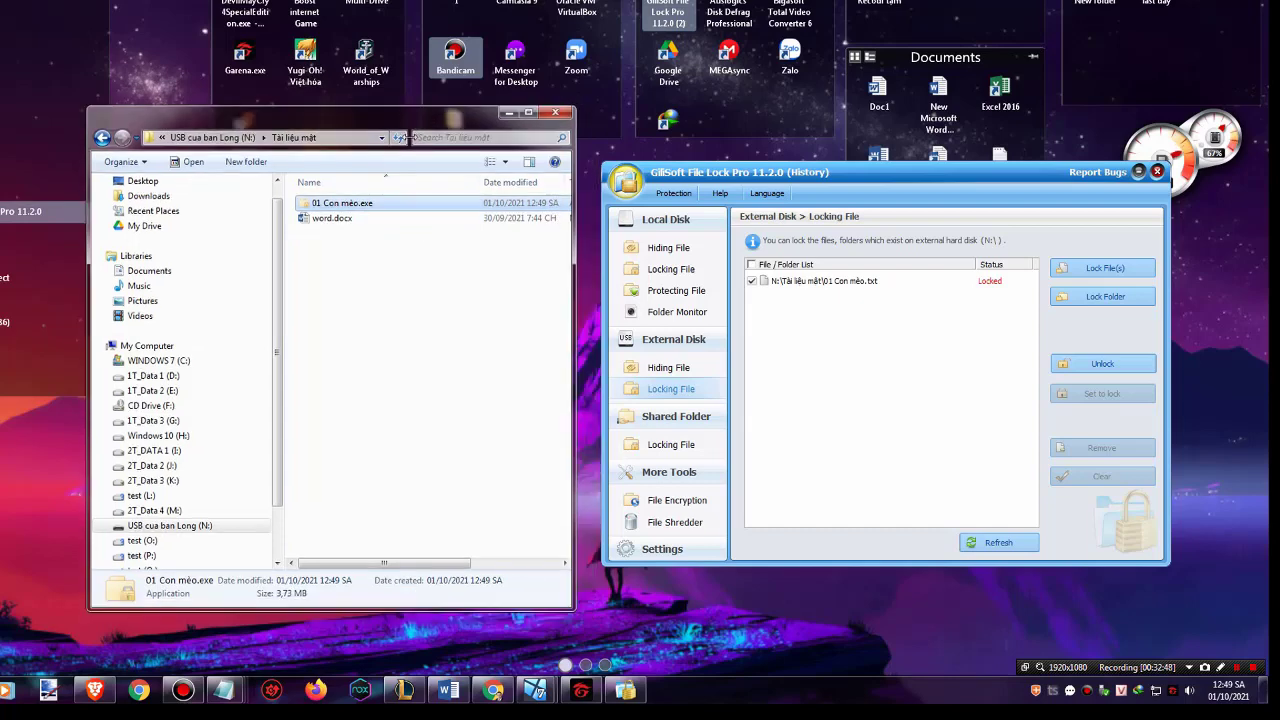
Run 01 Con mèo.exe, submit its unlock password, and arrange the floating icon and drive R: window
double_click(347, 207)
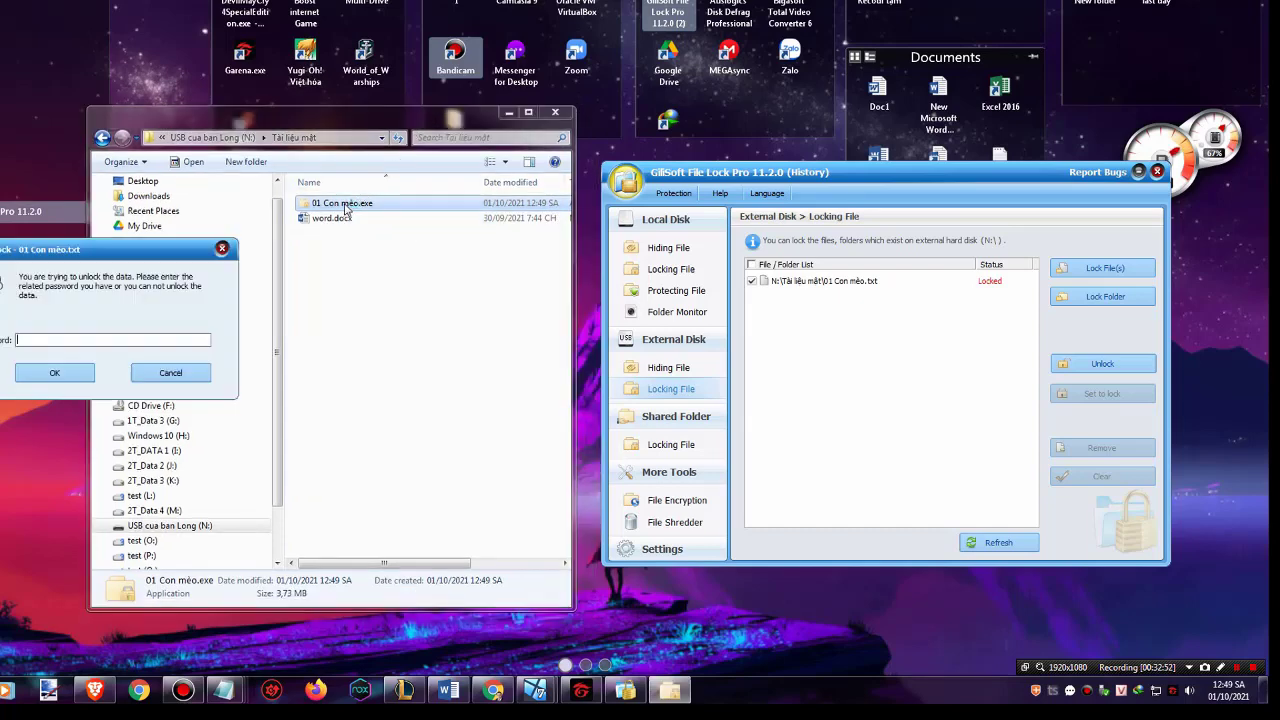
drag(182, 236, 767, 226)
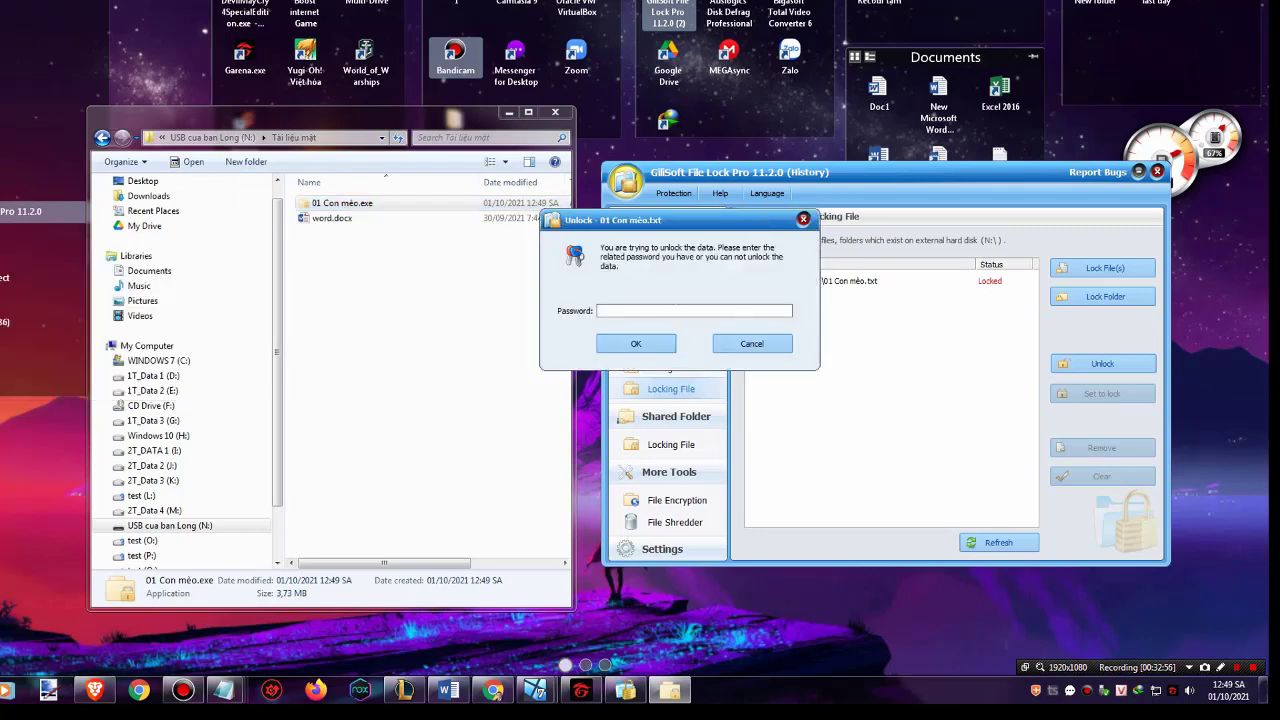
click(650, 345)
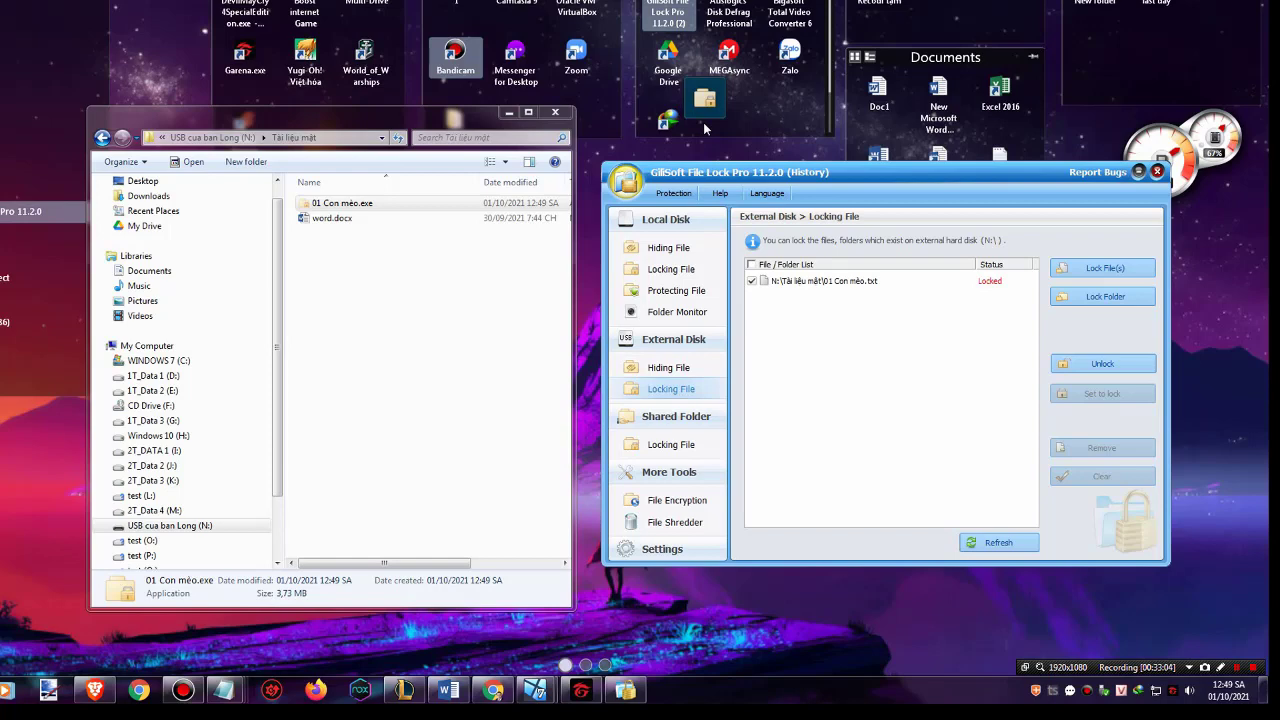
drag(710, 105, 757, 237)
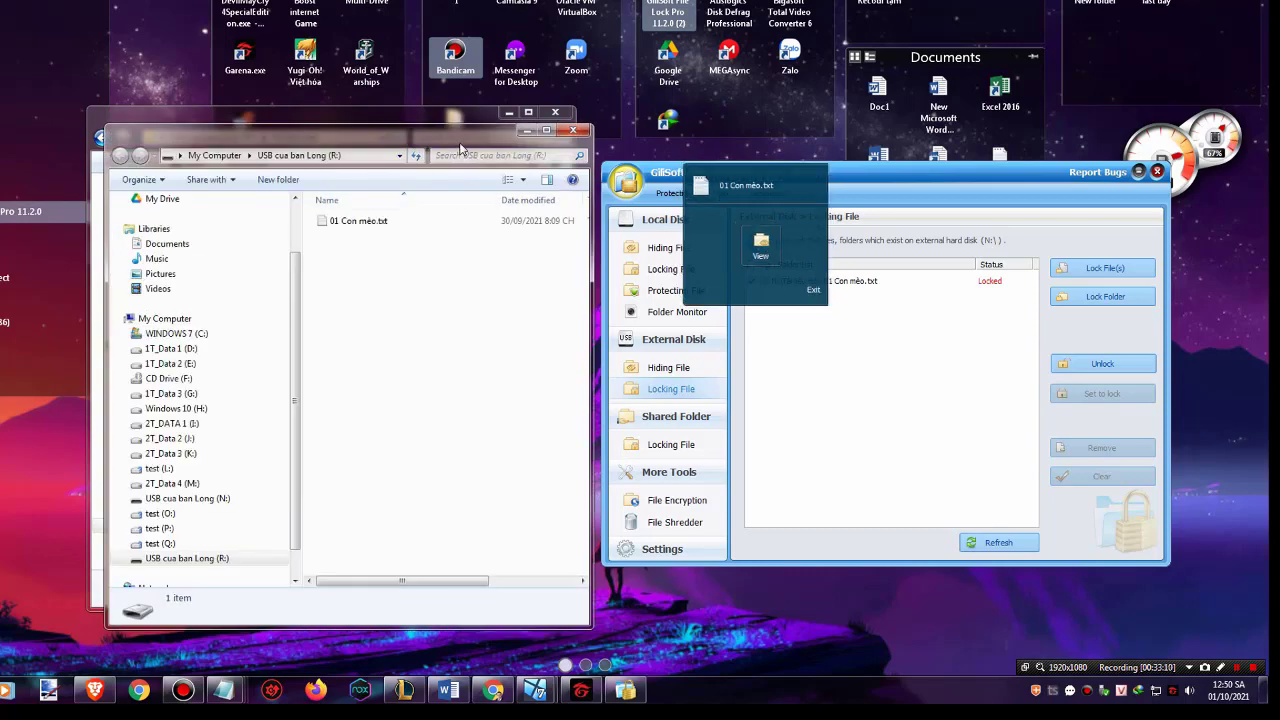
drag(474, 136, 831, 143)
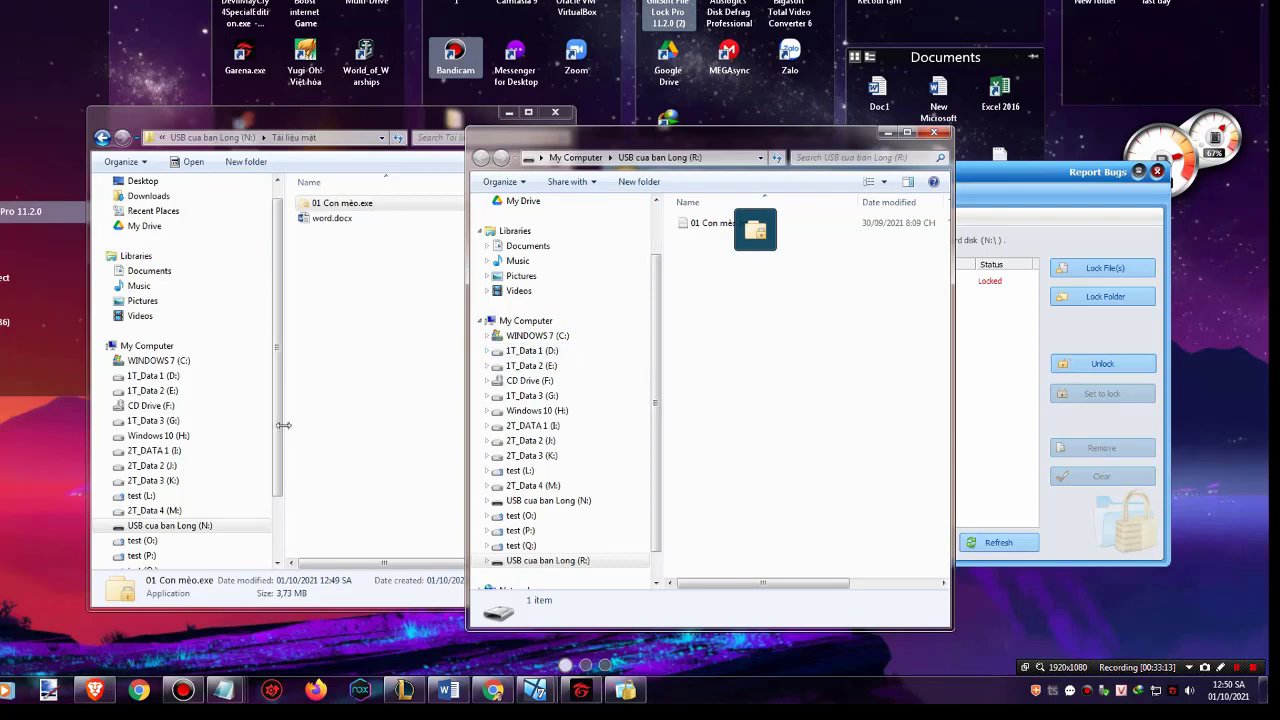
drag(280, 425, 273, 465)
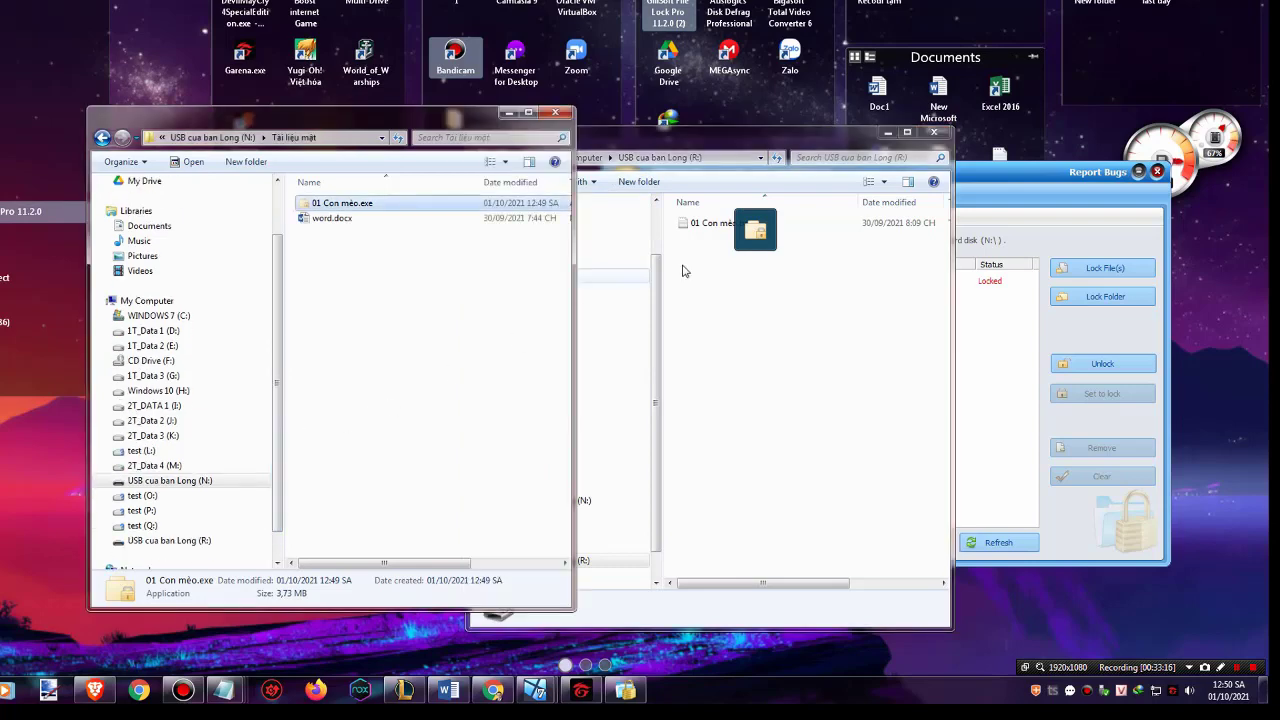
View 01 Con mèo.txt in Notepad, add 'dsadasd' after 'phải không', and close it
click(755, 232)
click(755, 236)
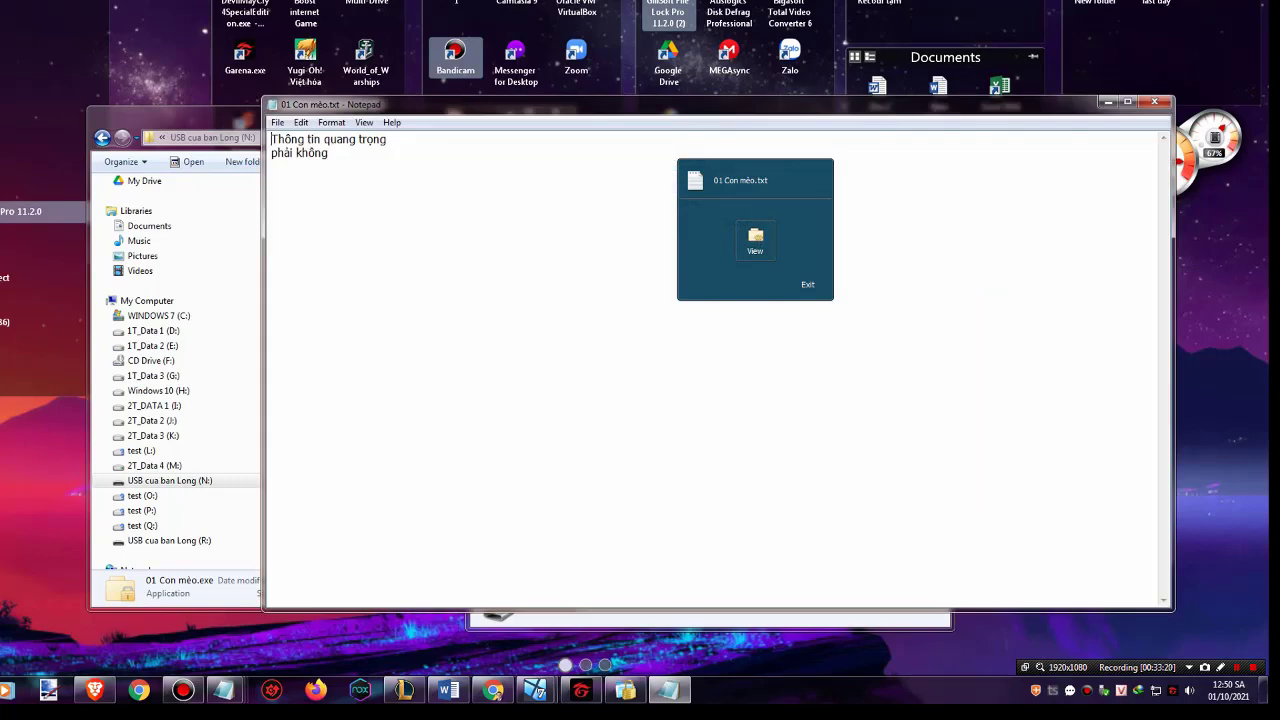
mouse_move(271, 139)
mouse_down()
mouse_move(386, 139)
mouse_move(277, 152)
mouse_up()
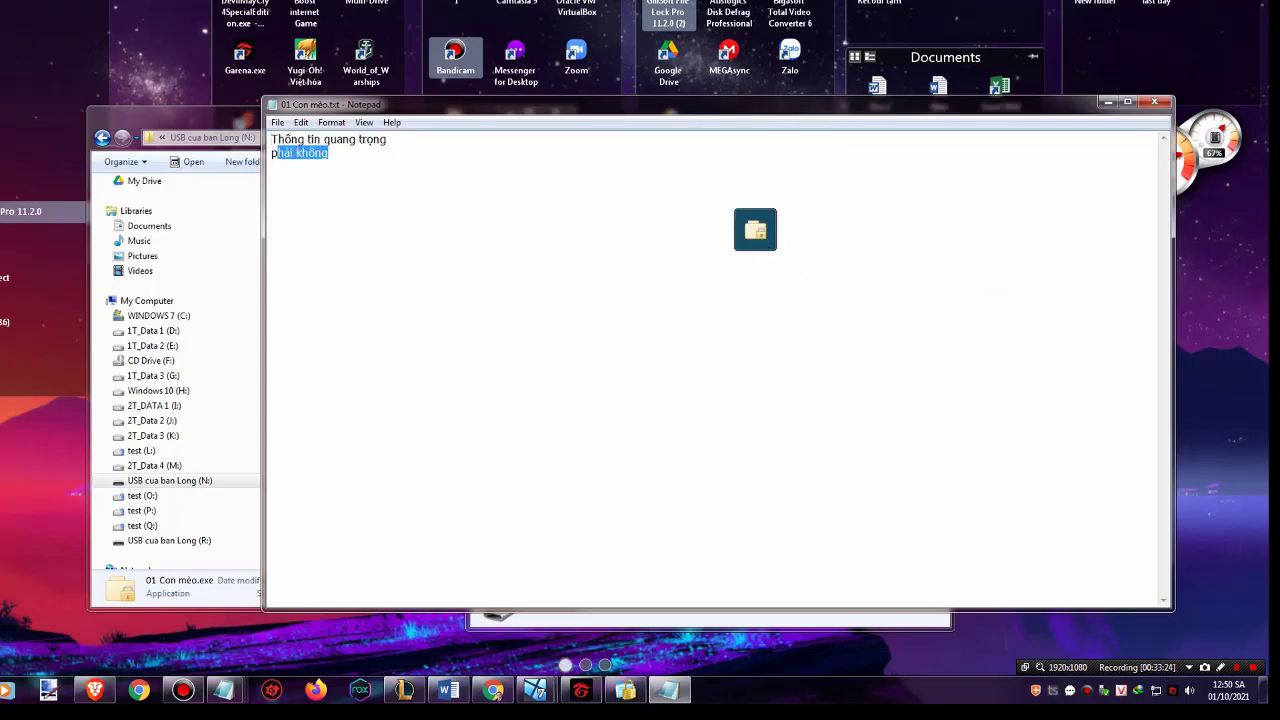
click(328, 152)
text(dsadasd)
key(ctrl+a)
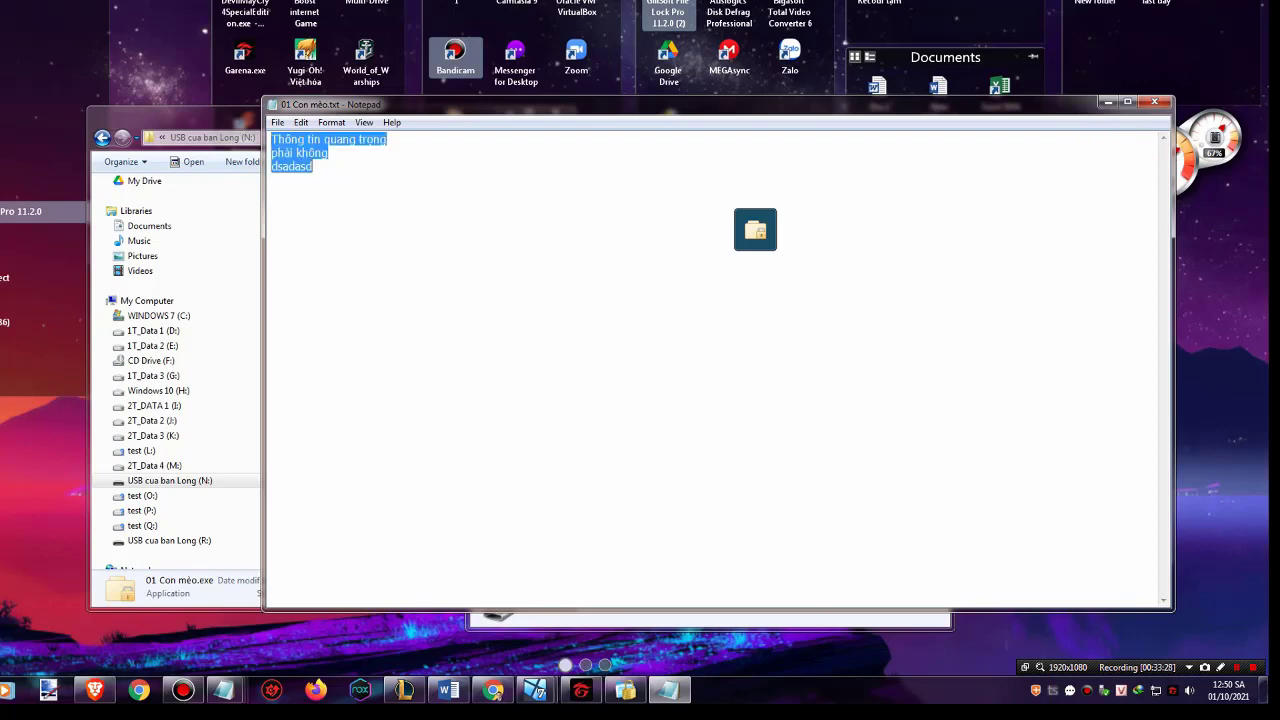
click(1155, 101)
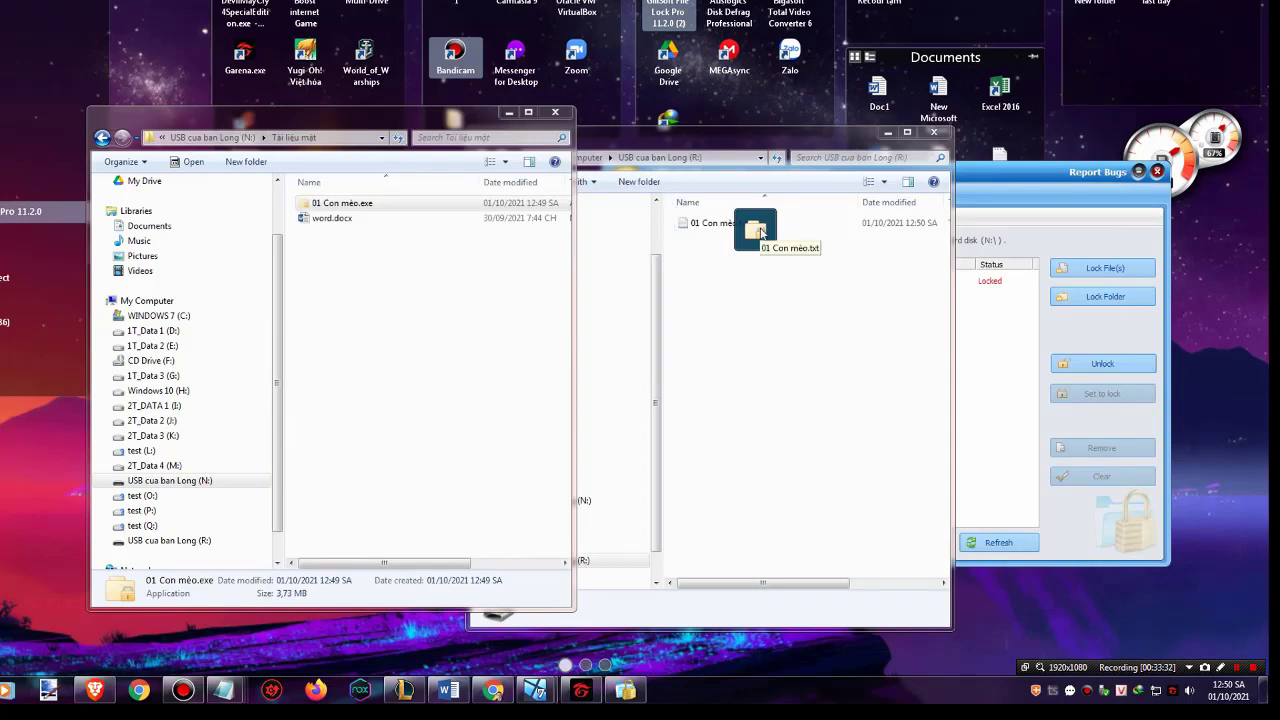
Close the locked-file viewer panel and return to the Tài liệu mật window
click(758, 231)
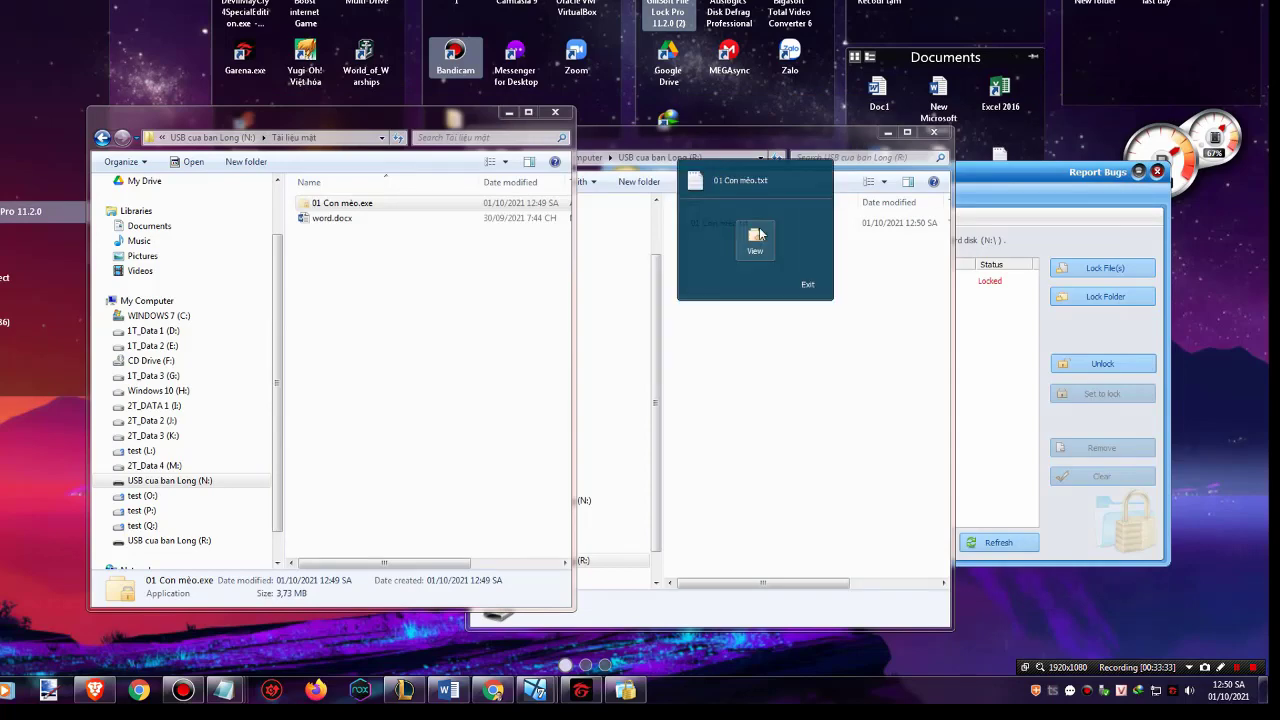
click(808, 287)
click(405, 292)
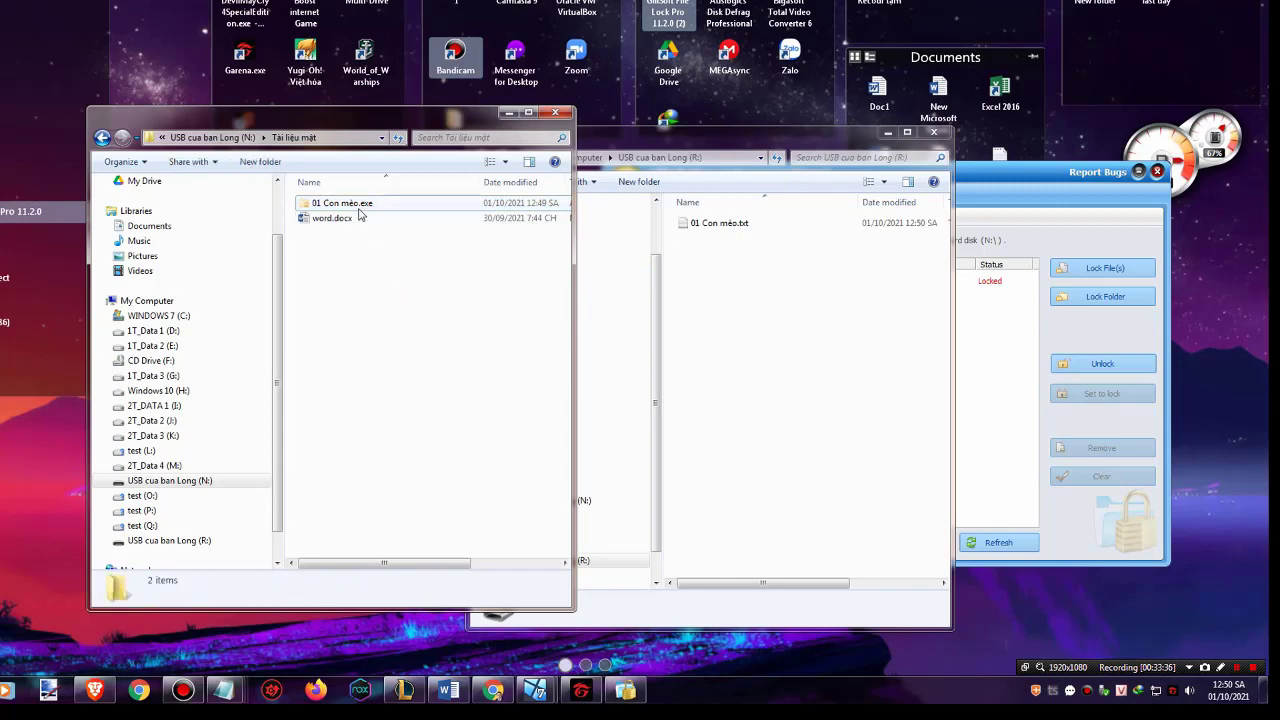
Refresh Tài liệu mật and permanently delete 01 Con mèo.exe with Shift+Delete
right_click(373, 276)
click(420, 336)
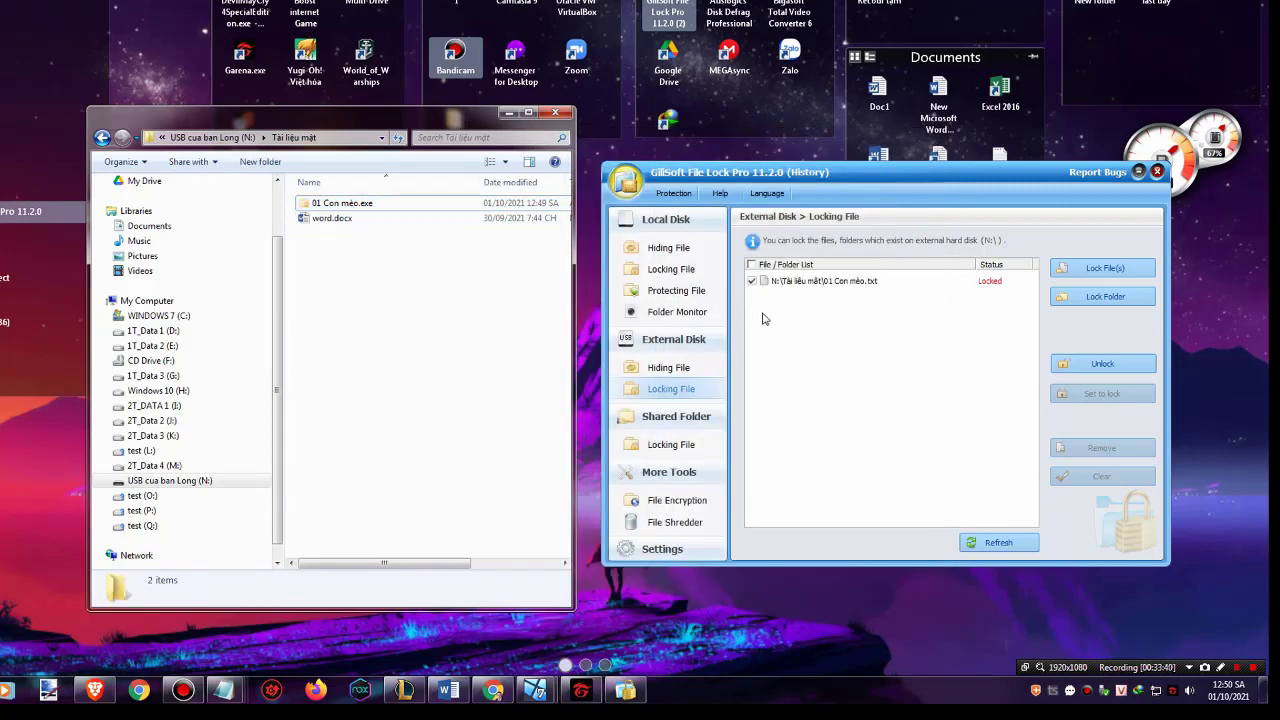
click(340, 220)
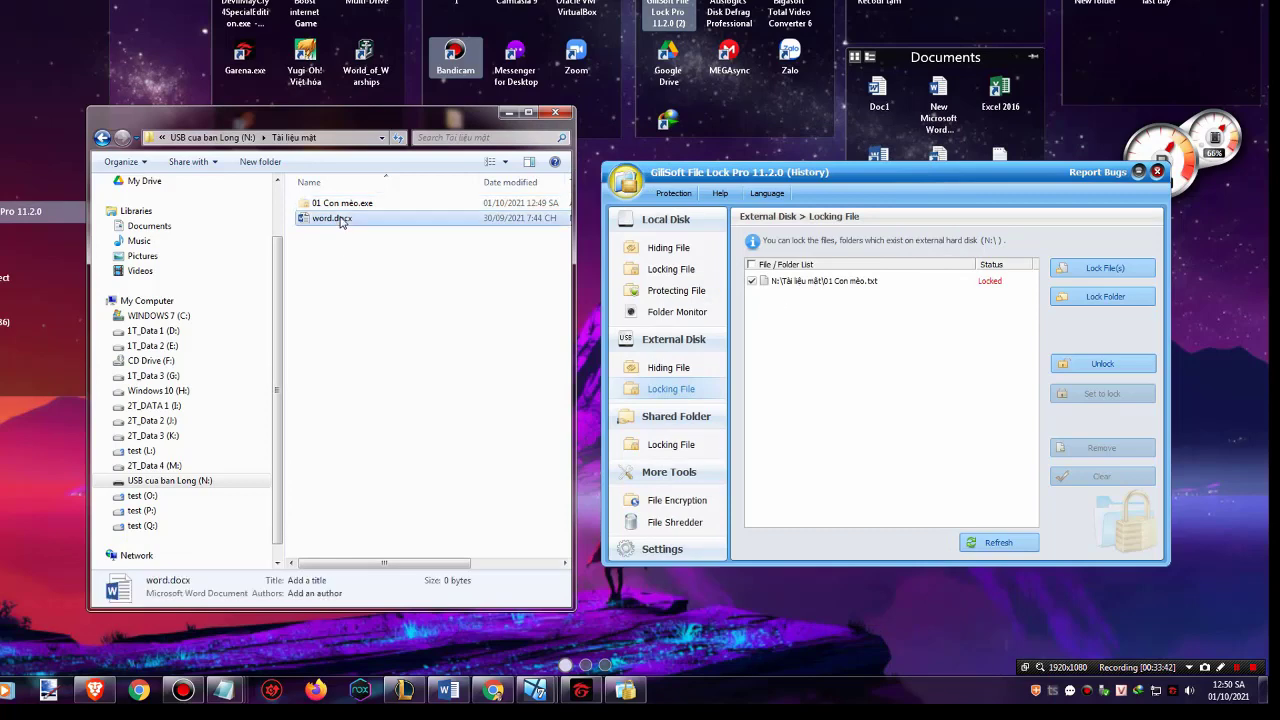
click(342, 205)
key(shift+Delete)
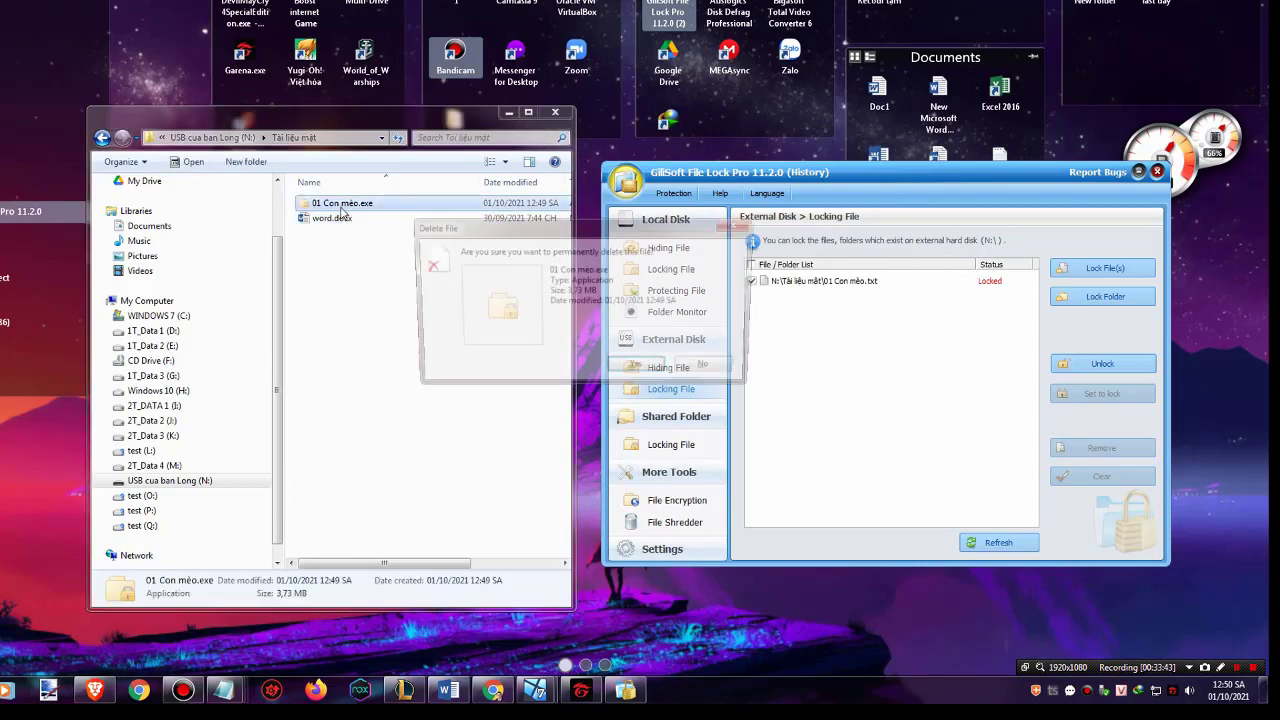
key(Return)
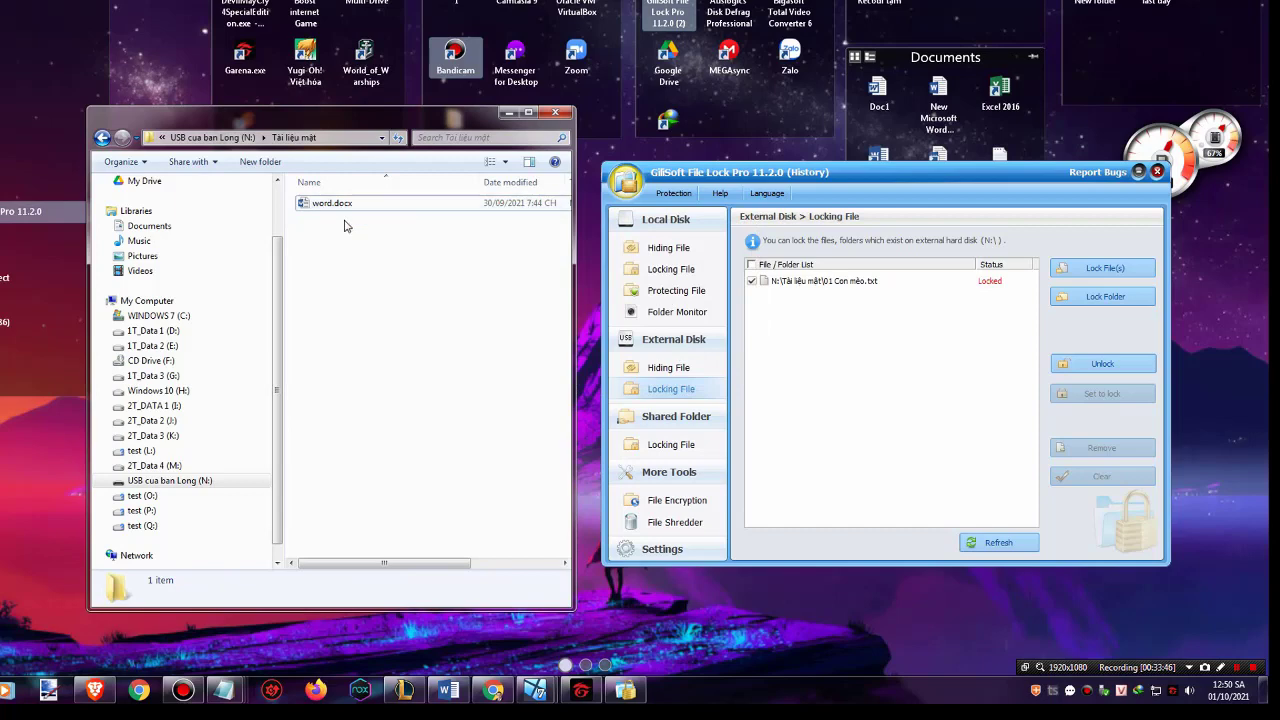
Reopen Tài liệu mật from the USB root and refresh to confirm only word.docx remains
right_click(344, 226)
key(Escape)
click(104, 138)
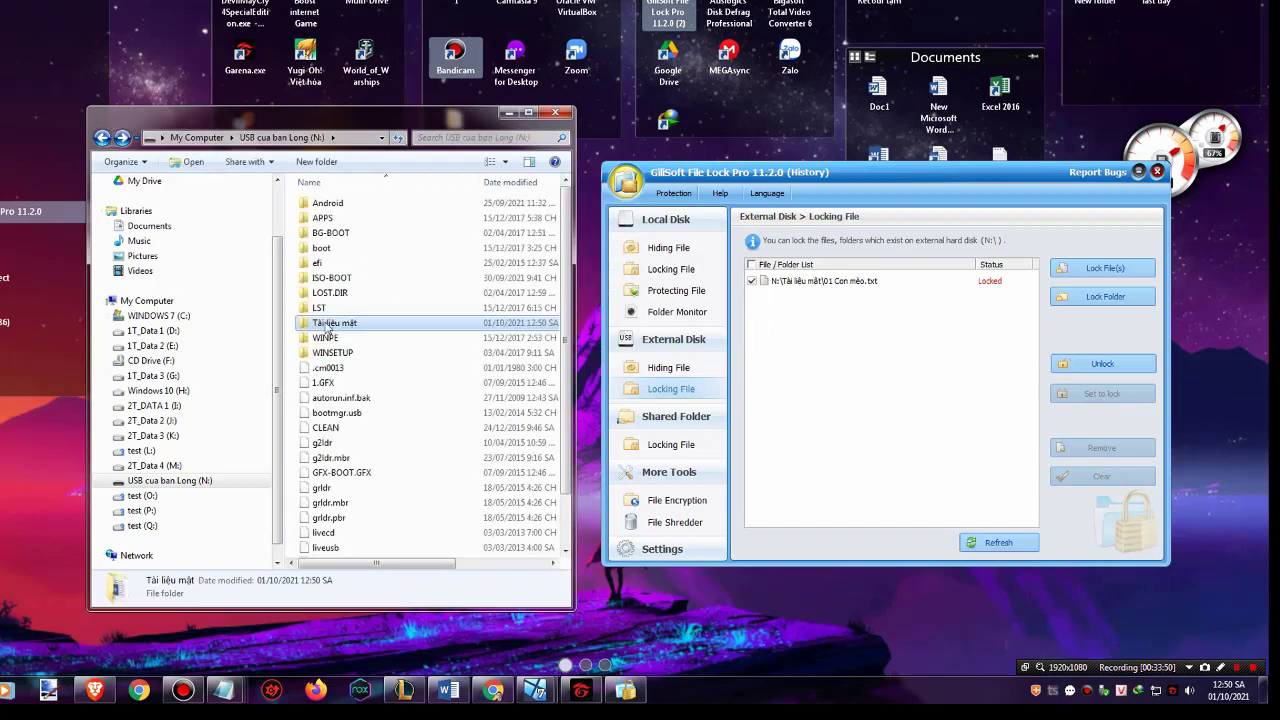
double_click(324, 326)
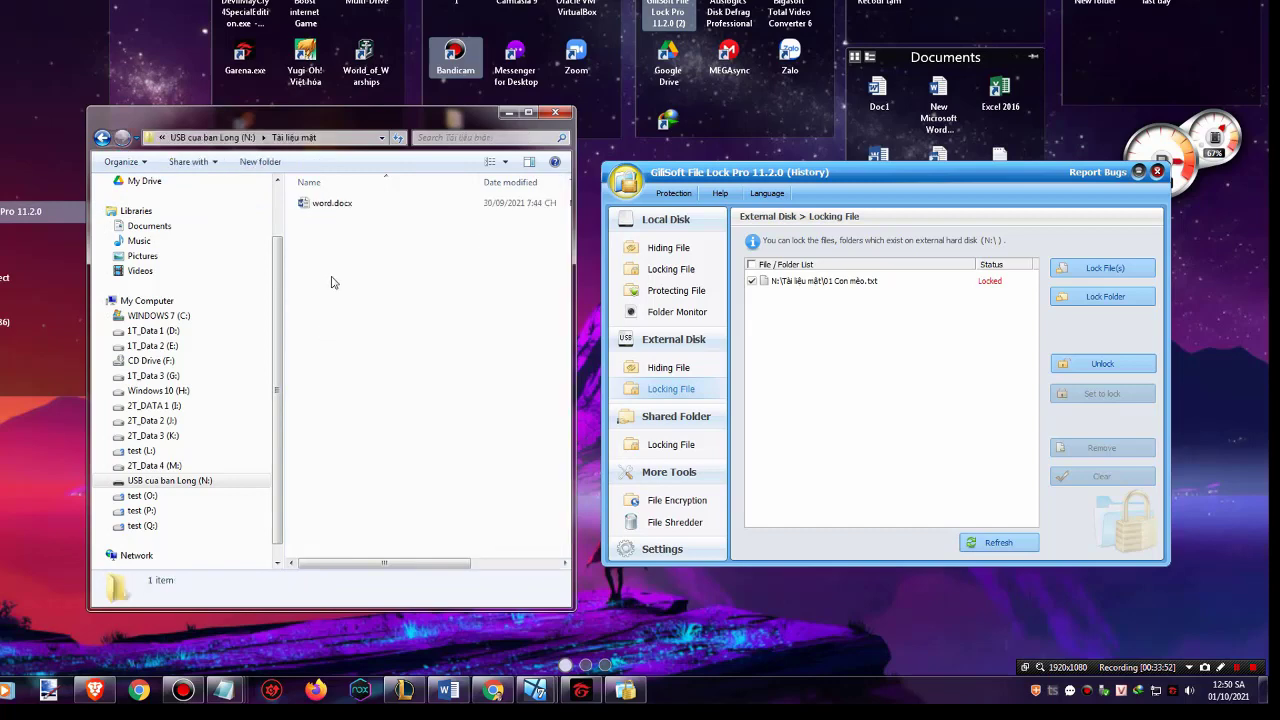
click(334, 207)
right_click(348, 266)
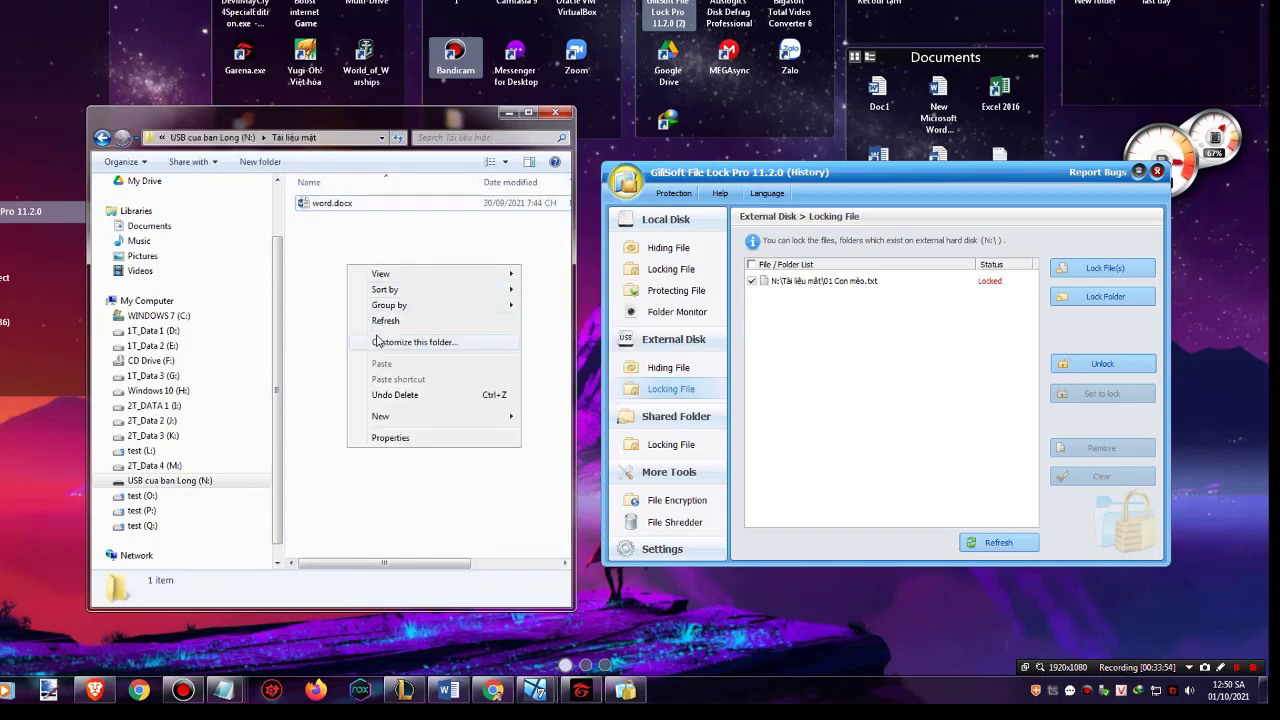
click(382, 322)
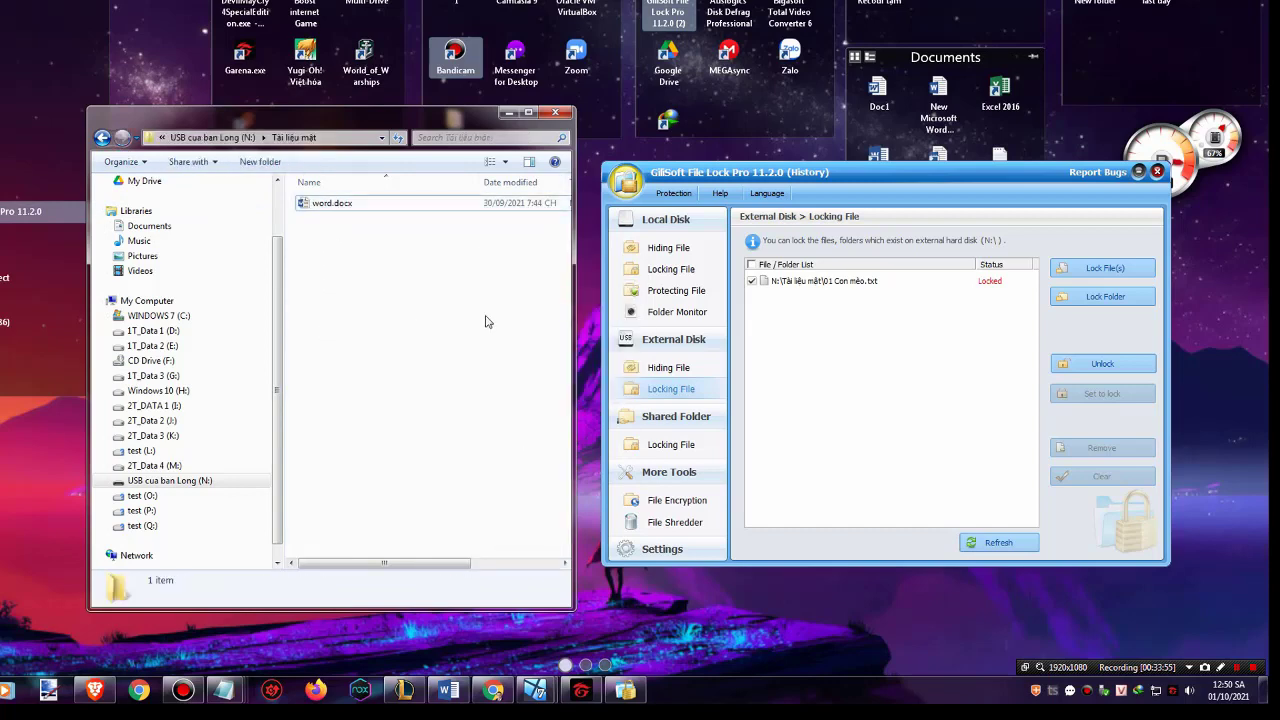
Open and close GiliSoft's (History) log, then nudge the program window up-left
click(808, 174)
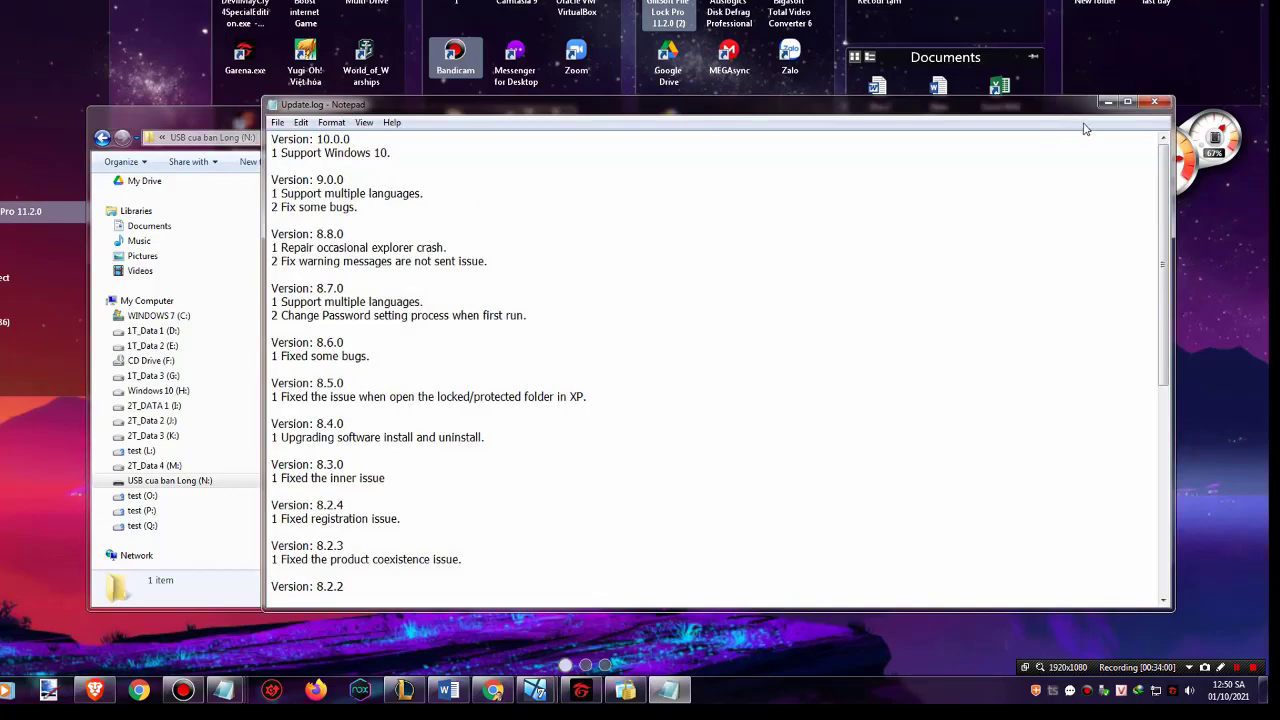
click(1154, 102)
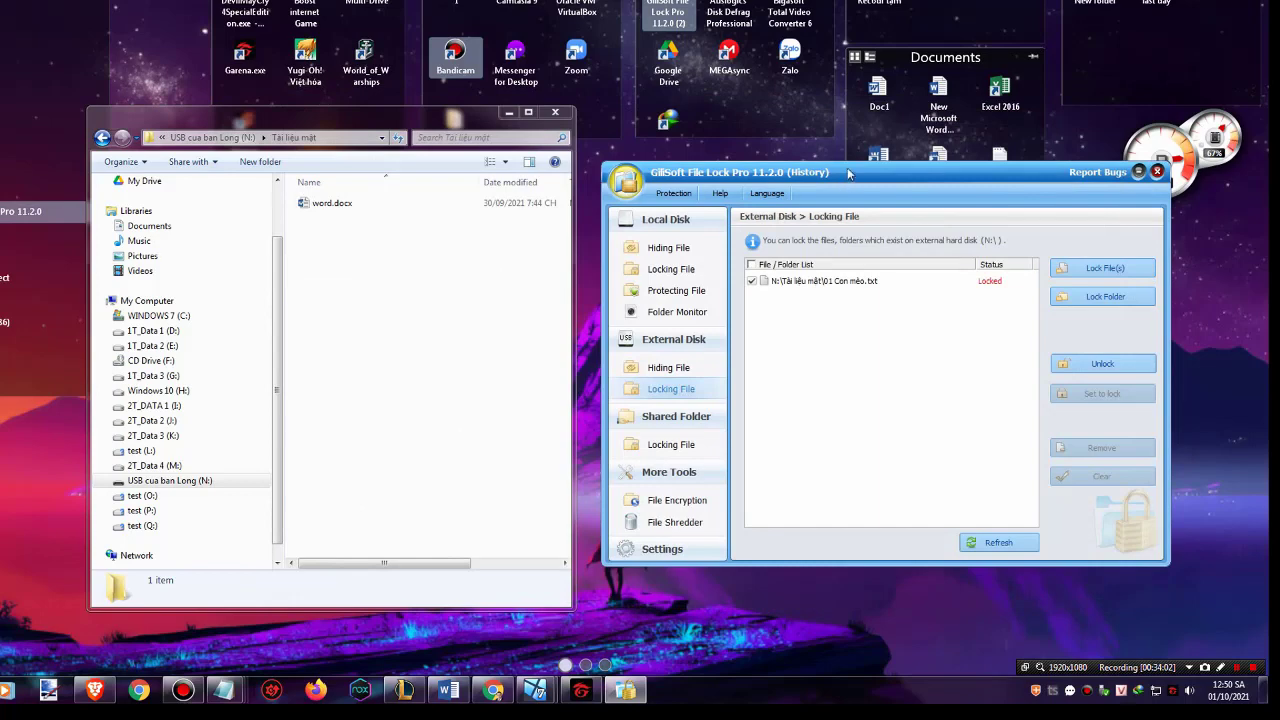
drag(848, 174, 812, 160)
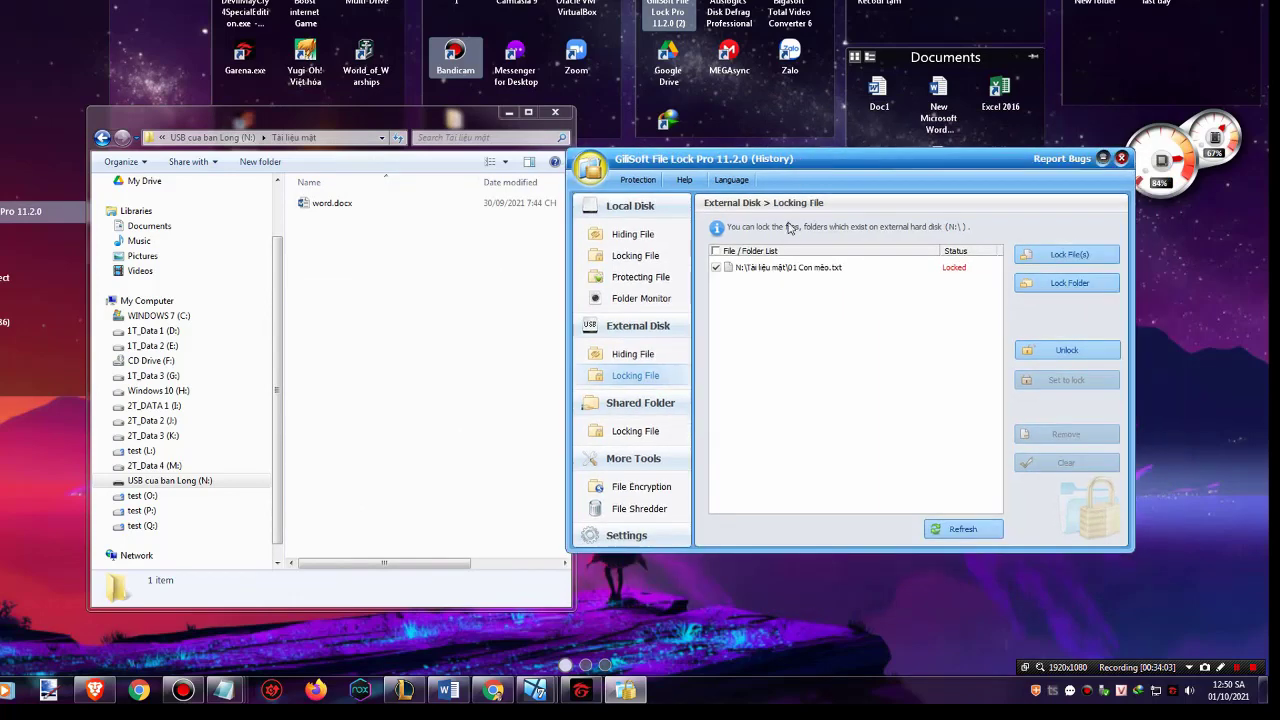
Unlock 01 Con mèo.txt in File Lock Pro by entering its password
click(1058, 358)
text(1)
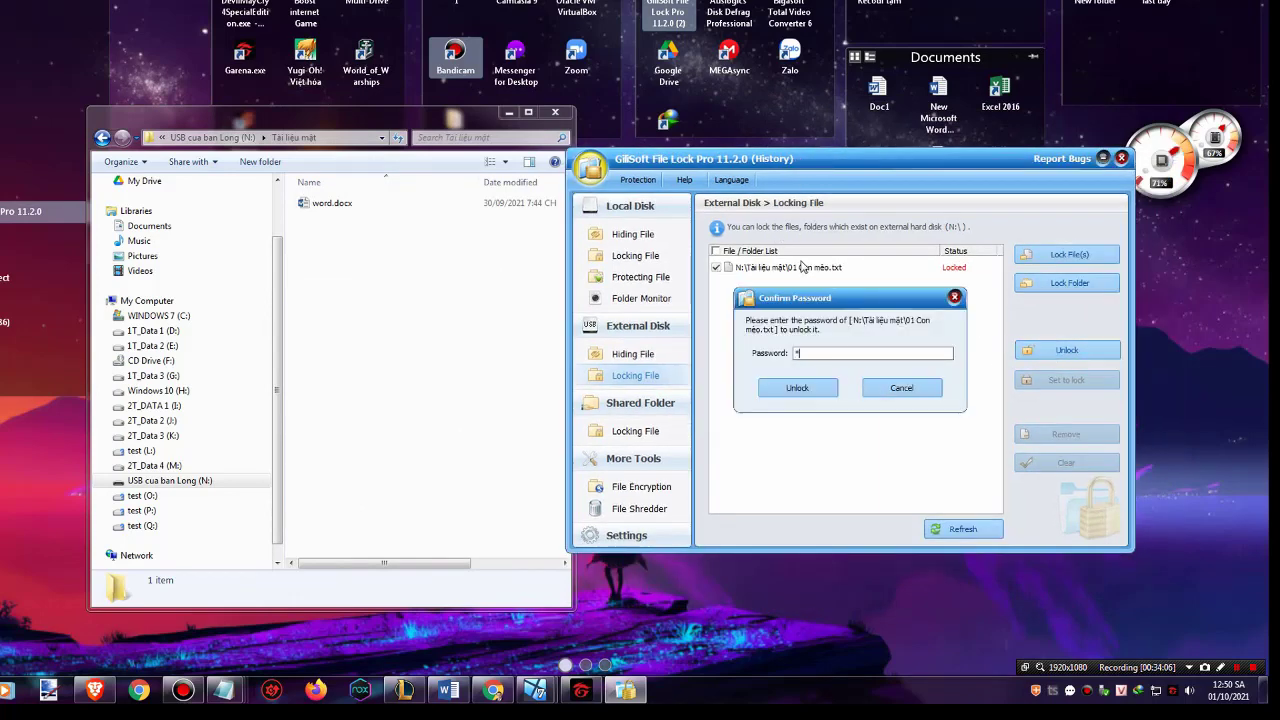
text(234567)
click(806, 391)
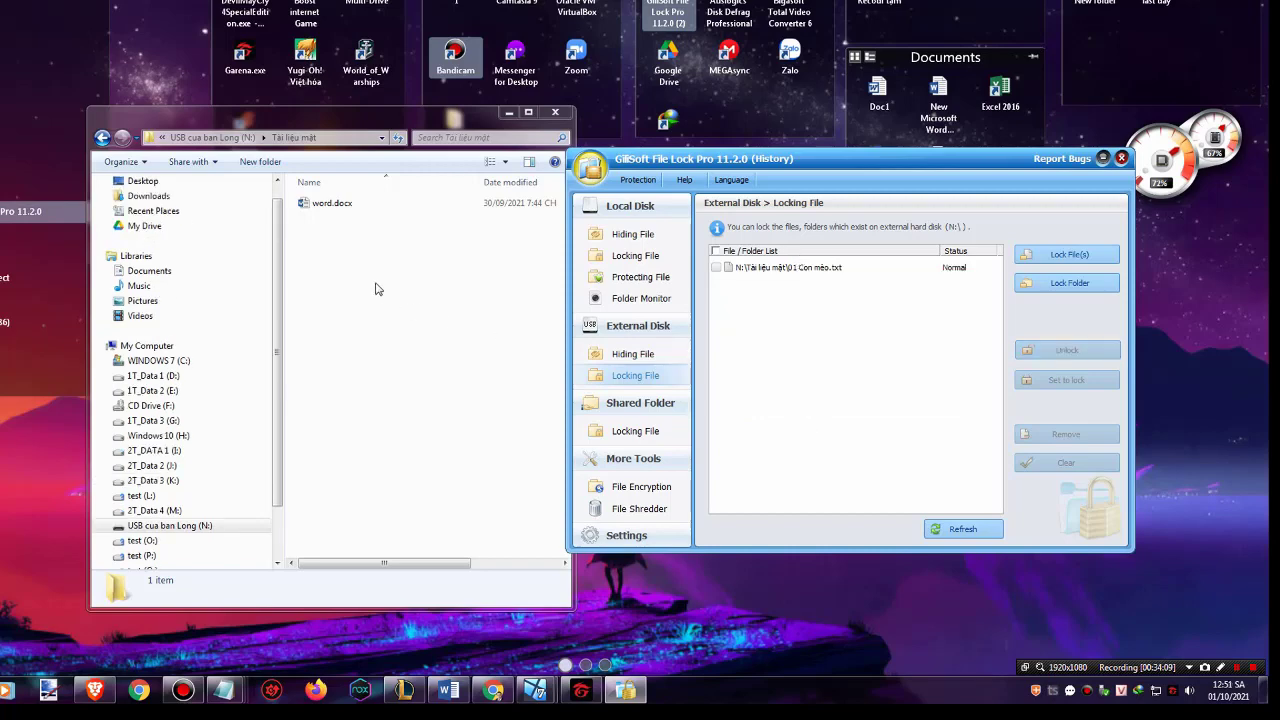
Open 01 Con mèo.txt in Notepad to verify its text, close it, and go back to the USB root
click(340, 204)
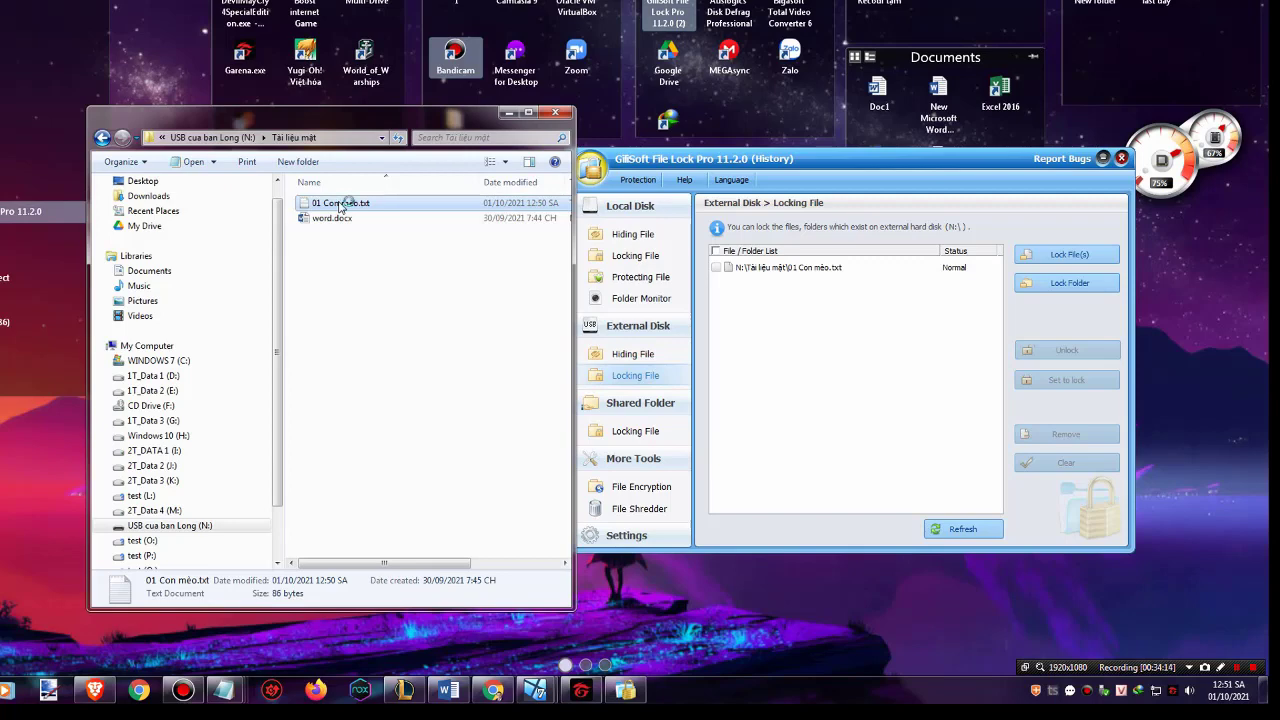
double_click(340, 204)
drag(313, 167, 276, 139)
click(380, 155)
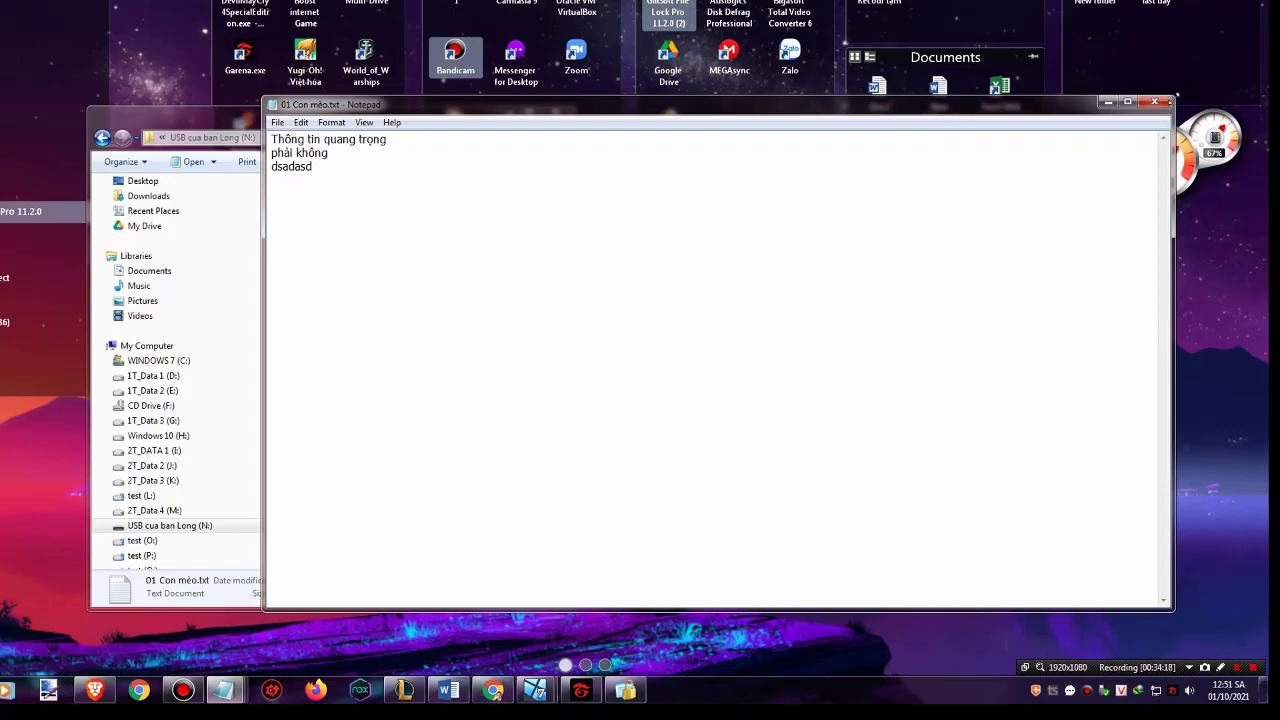
click(1152, 102)
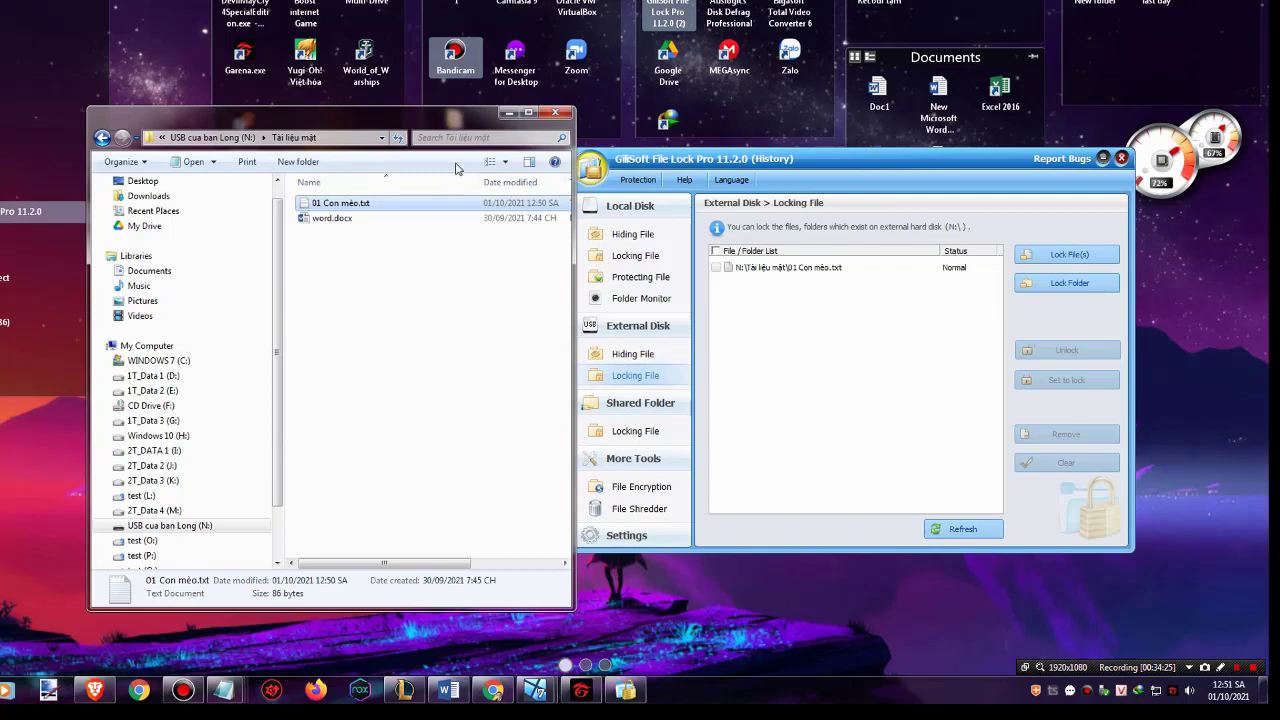
click(763, 308)
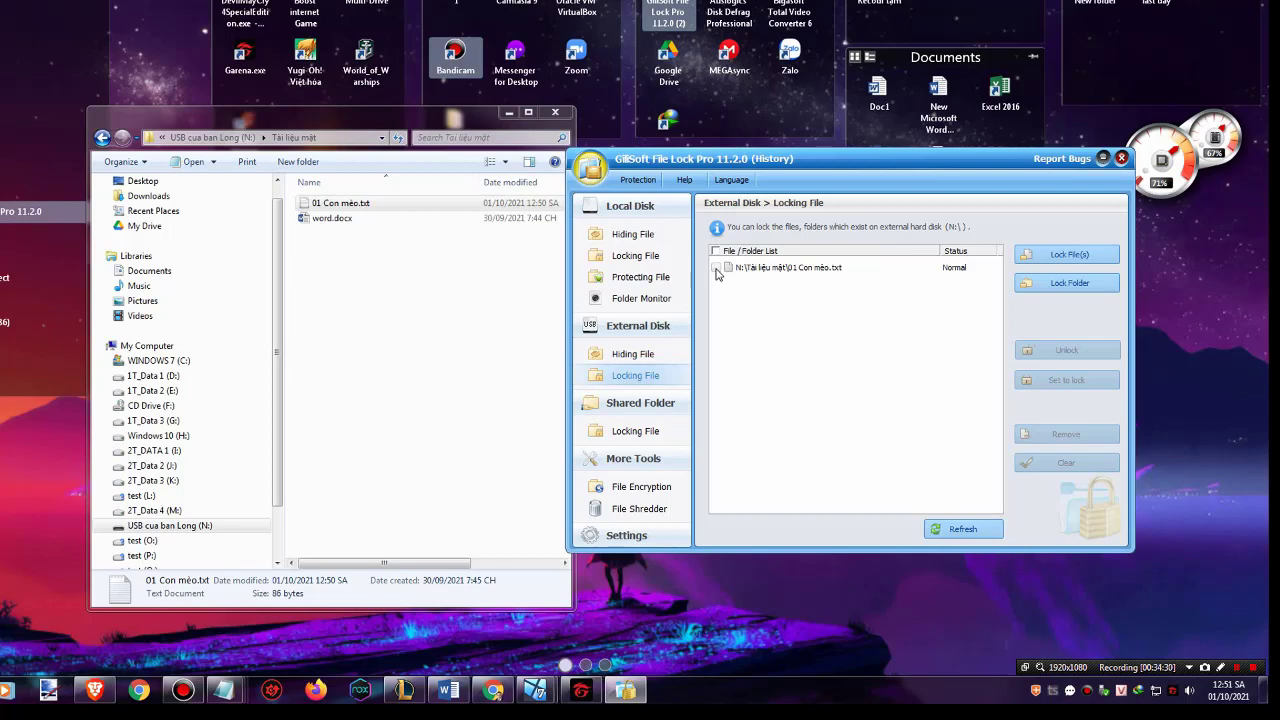
click(102, 137)
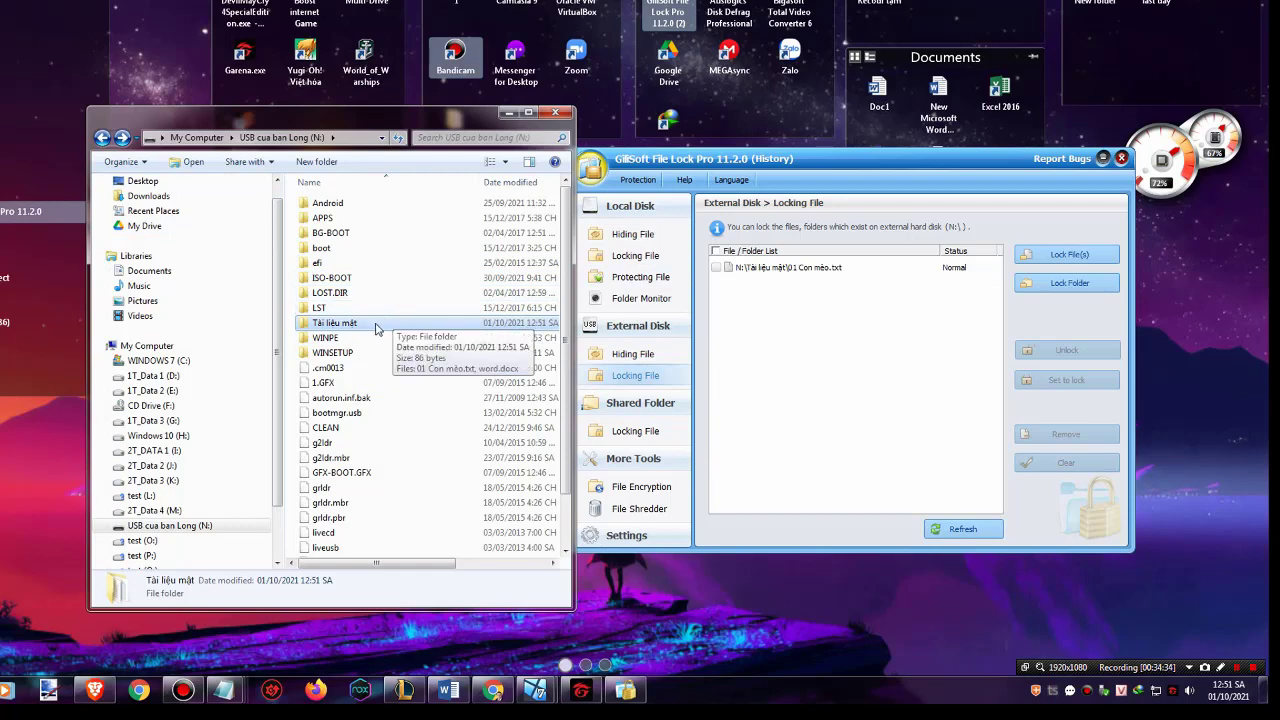
Lock the N:\Tài liệu mật folder in File Lock Pro
click(1040, 284)
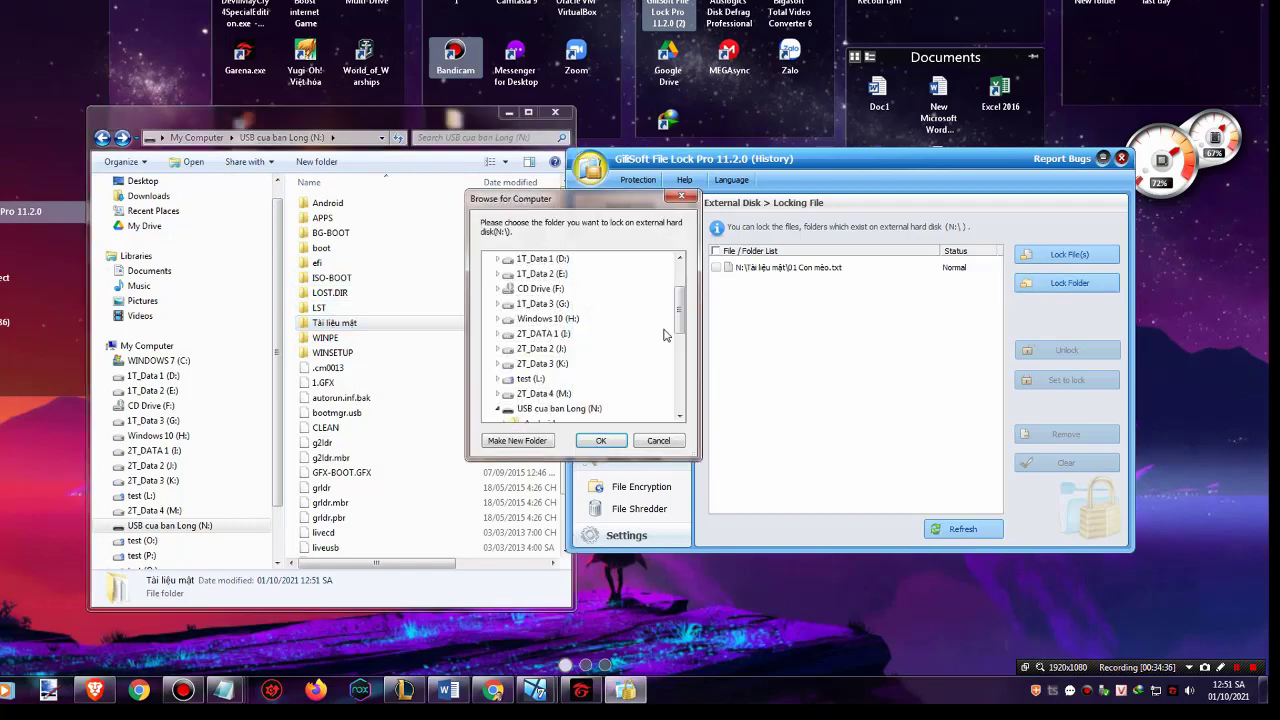
drag(678, 318, 688, 385)
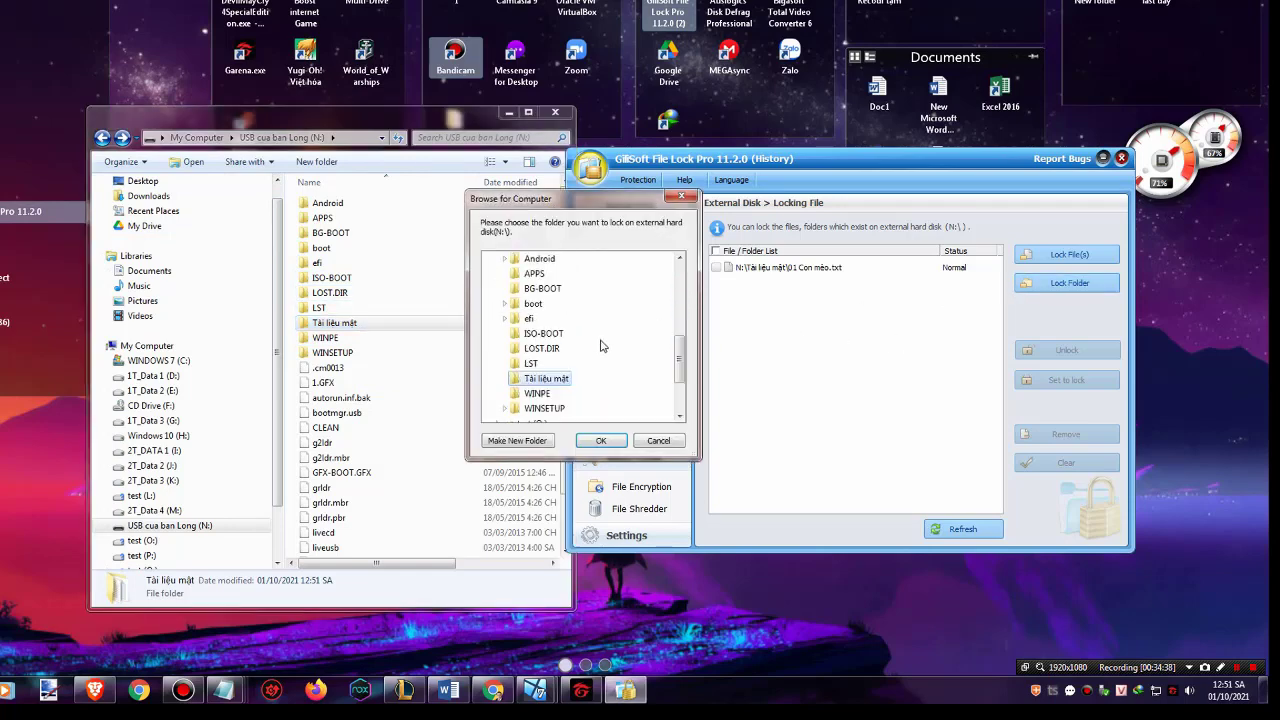
click(566, 384)
click(612, 441)
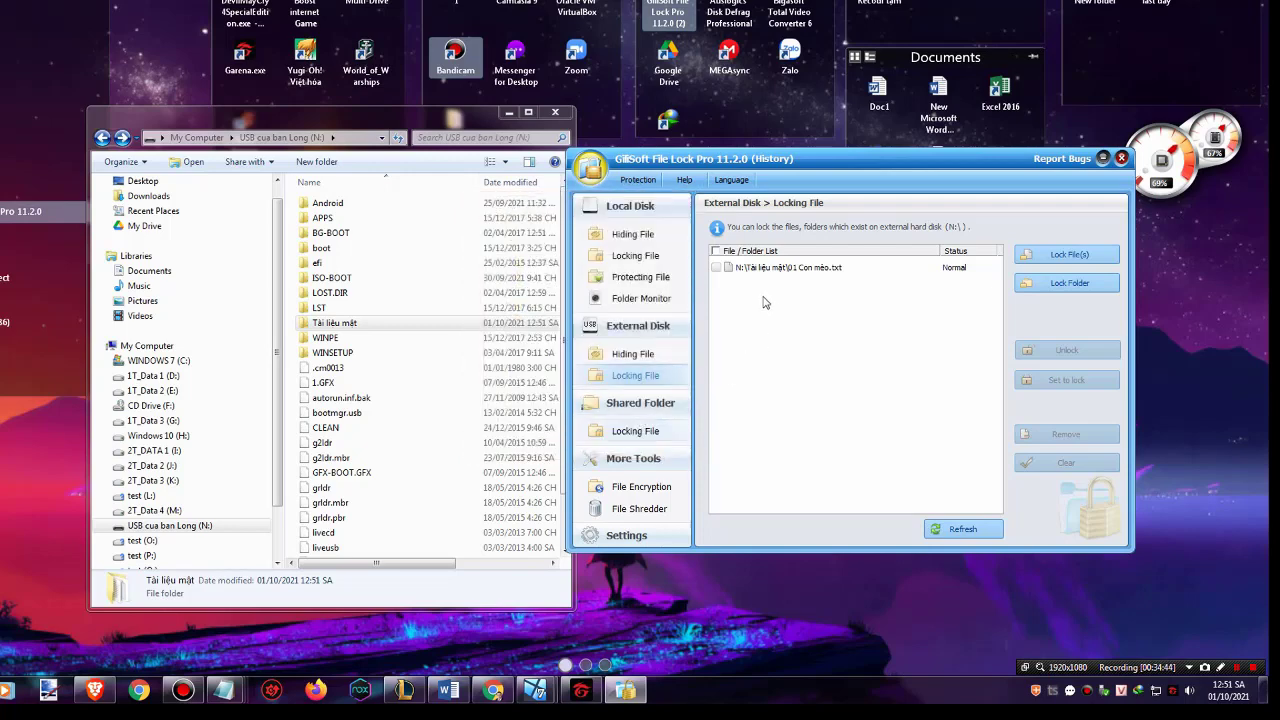
click(818, 420)
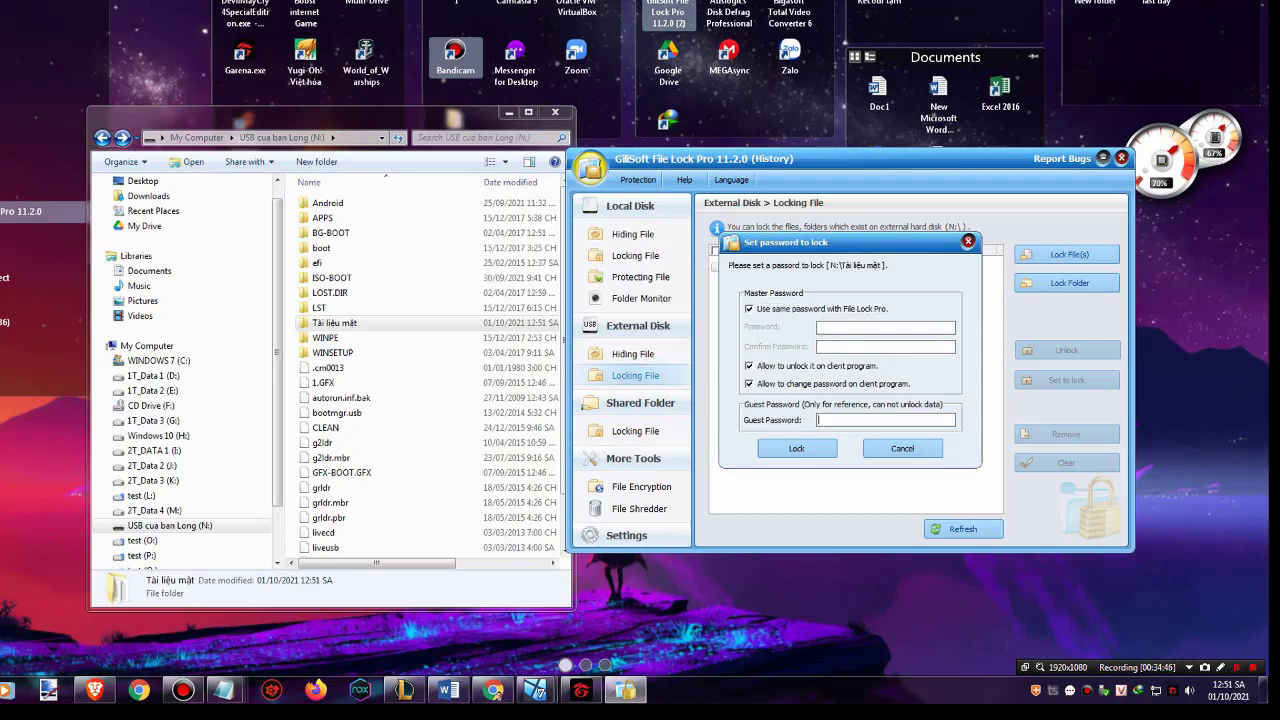
click(806, 450)
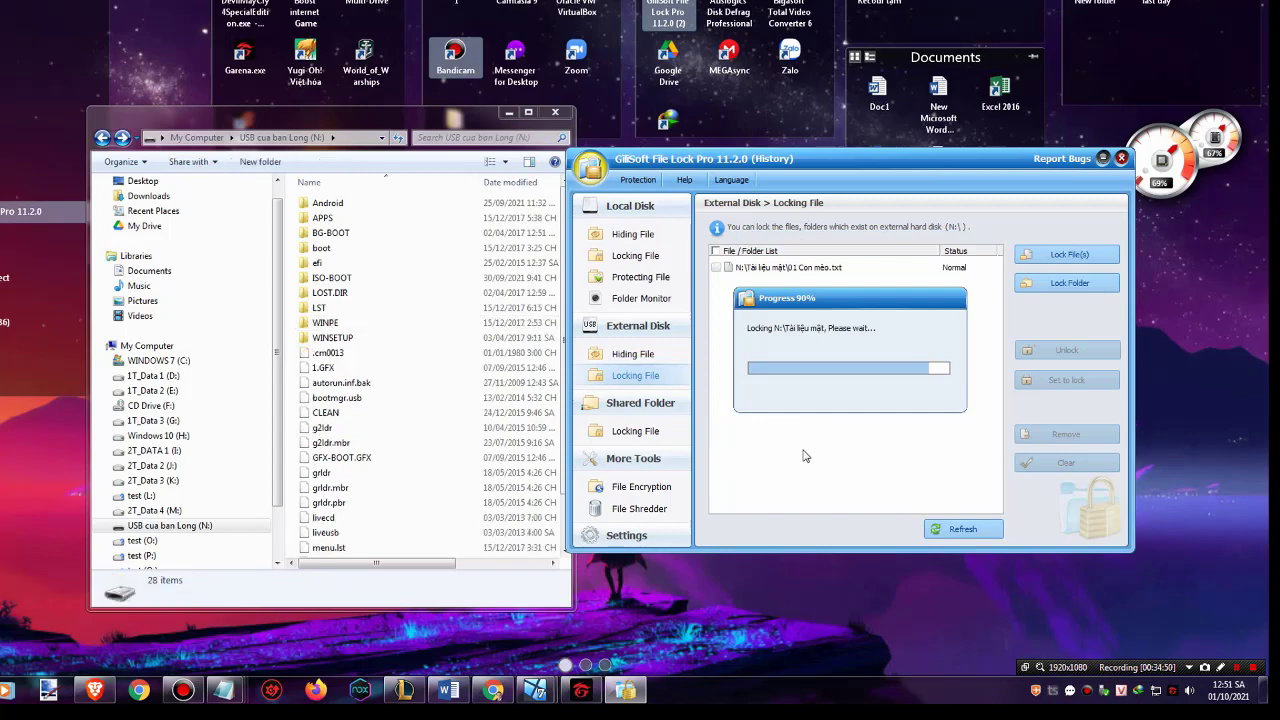
Scroll the N: listing and select the new Tài liệu mật.exe package
click(347, 418)
scroll(347, 418, down, 2)
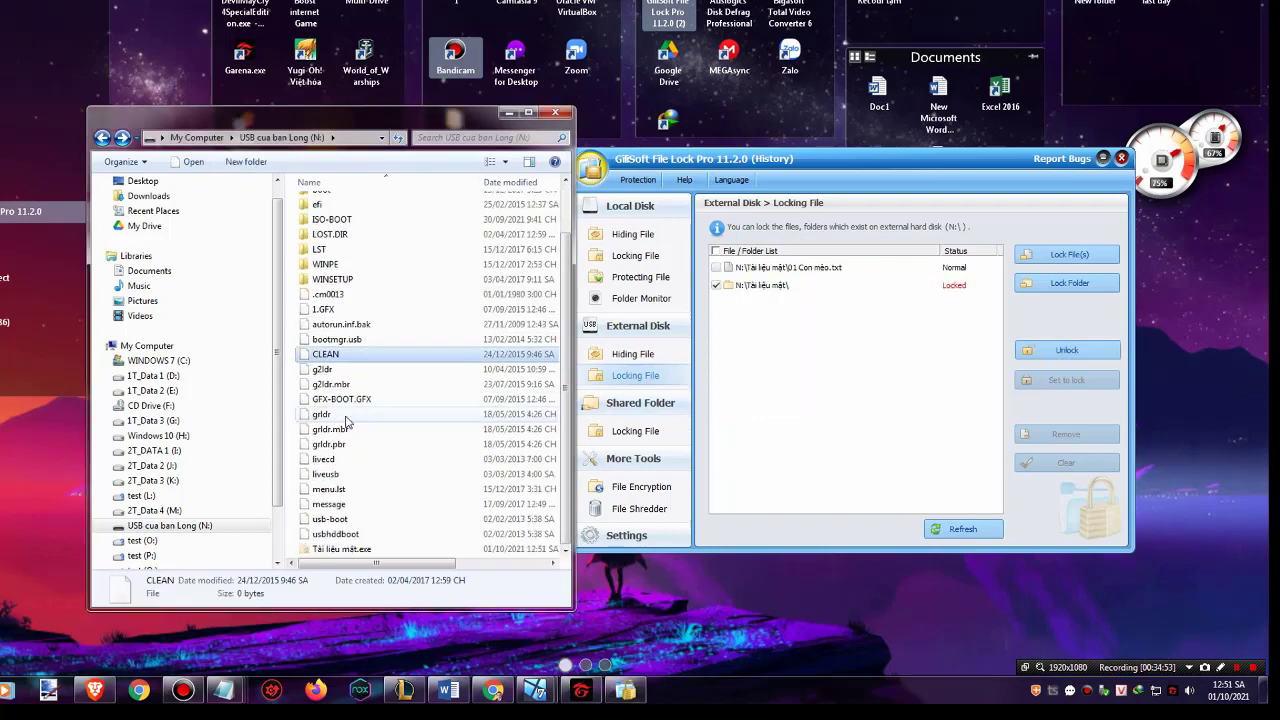
click(340, 550)
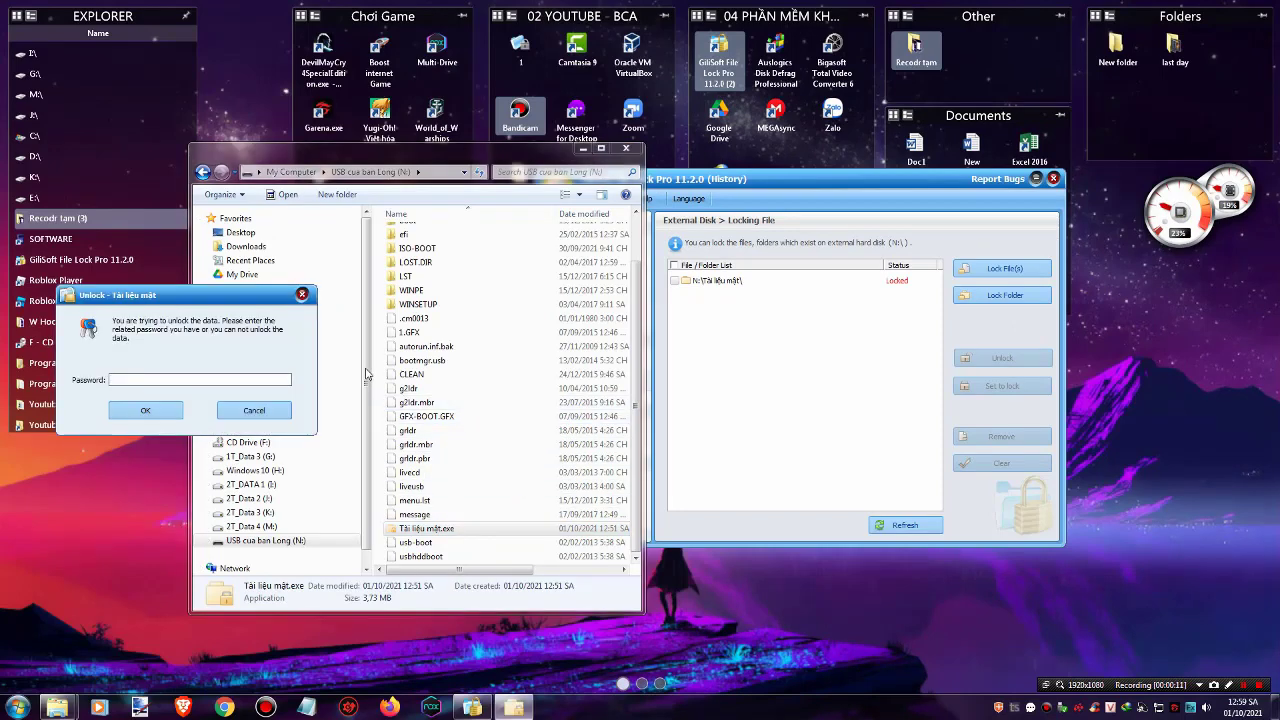
Move the Tài liệu mật.exe password prompt into view and submit the password
drag(270, 299, 776, 335)
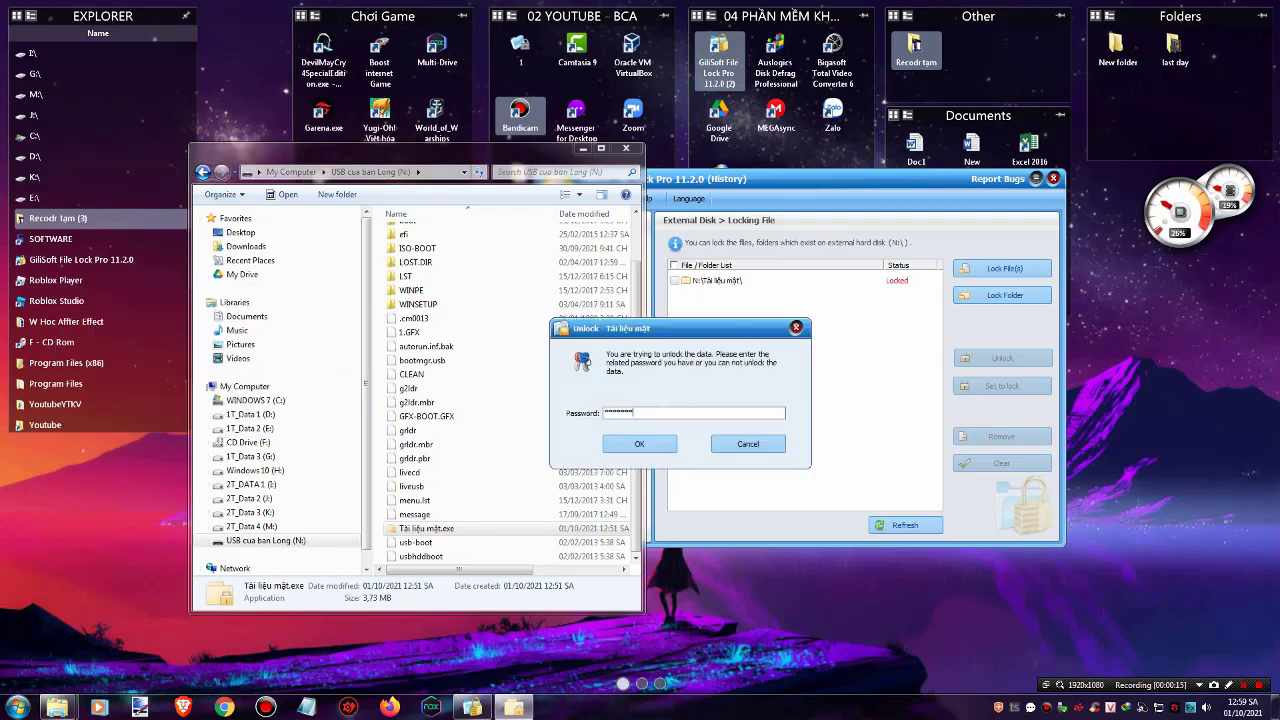
key(Return)
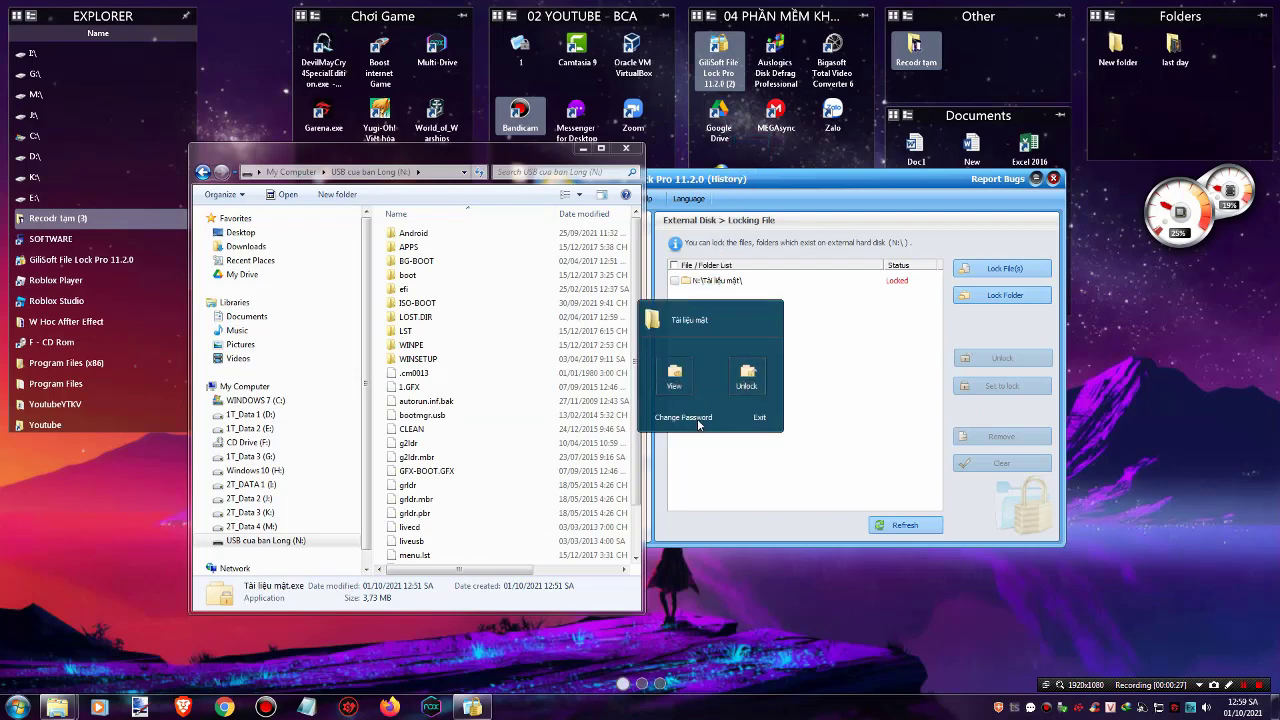
click(690, 425)
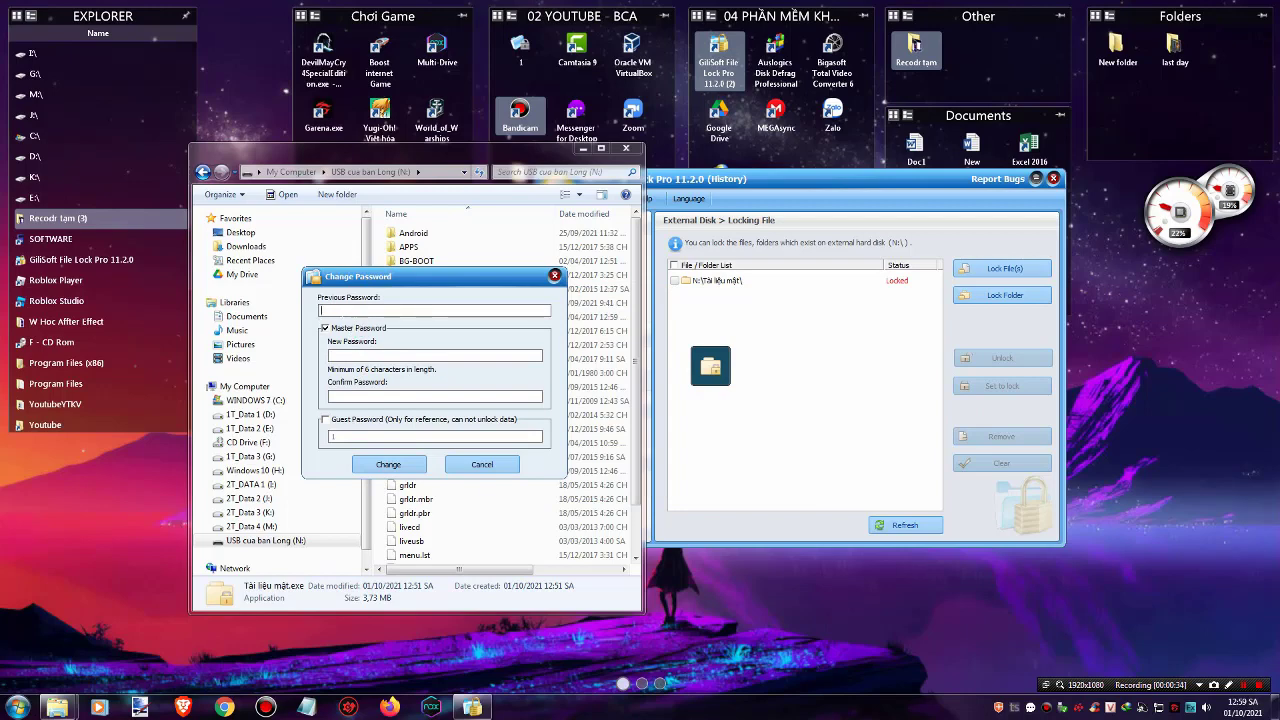
click(358, 356)
click(364, 397)
click(485, 466)
click(712, 370)
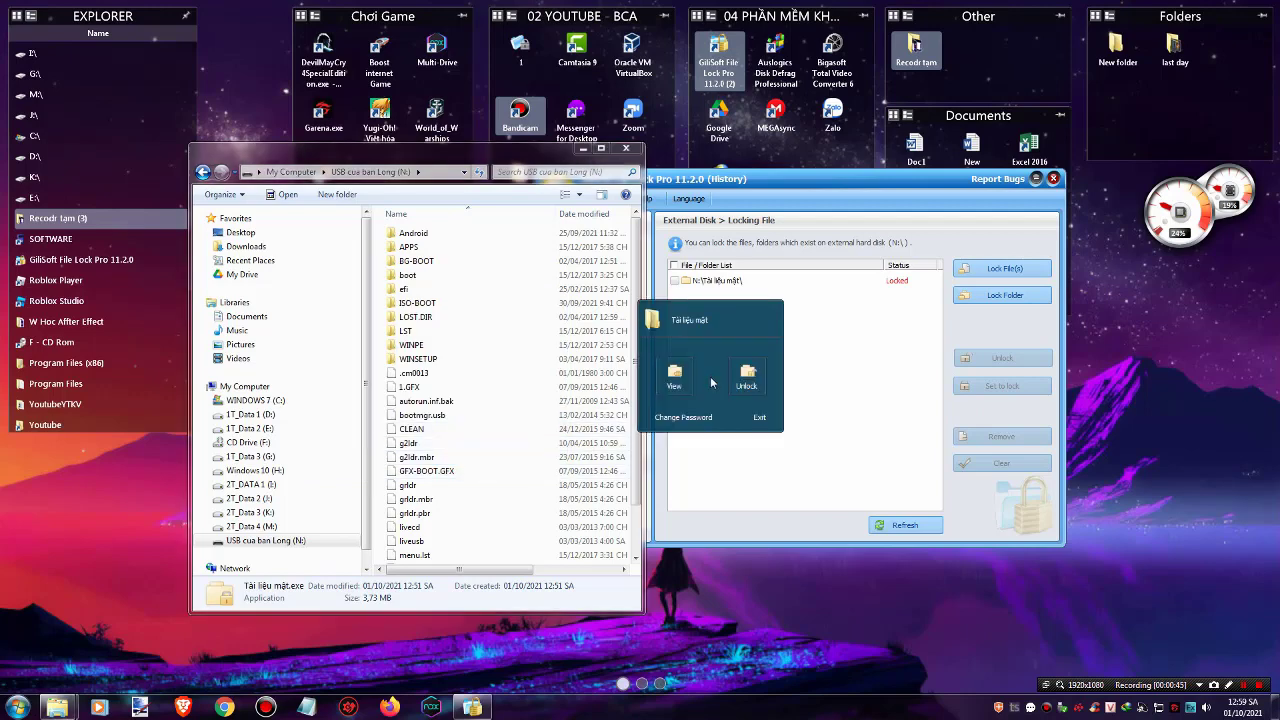
Unlock the Tài liệu mật package, confirm OK, move the progress window aside, and refresh the desktop
click(749, 381)
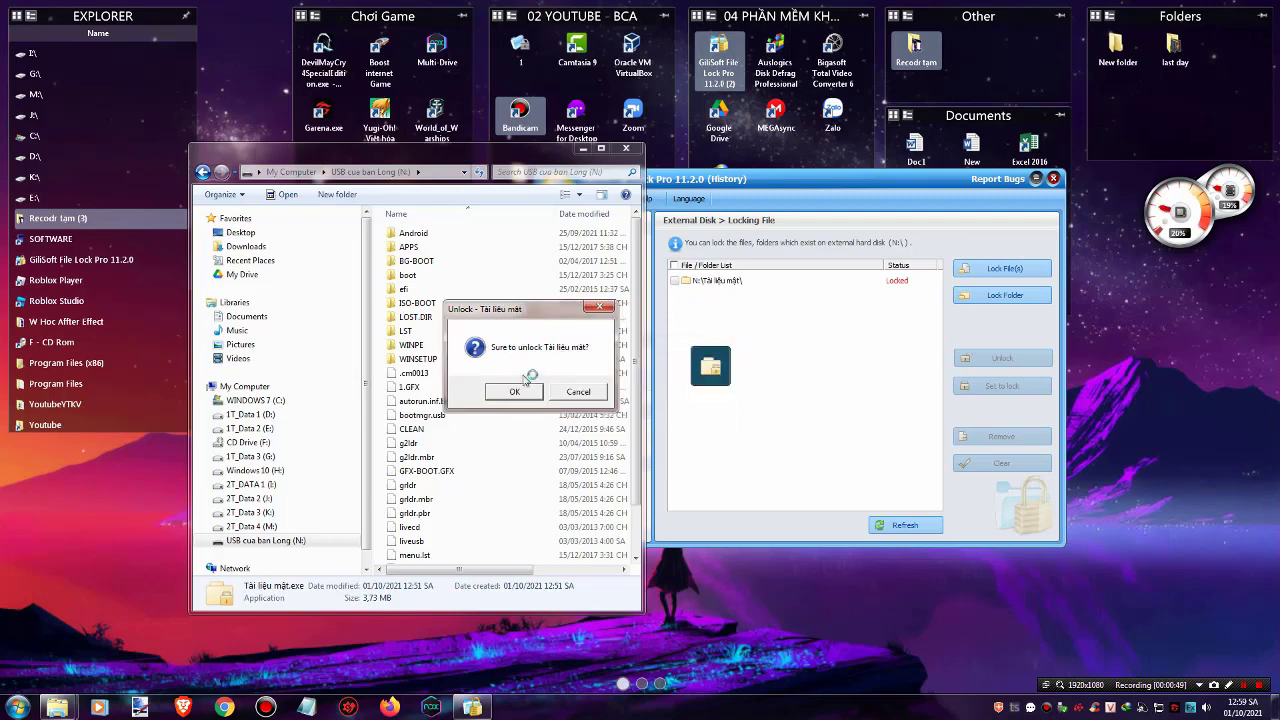
click(530, 393)
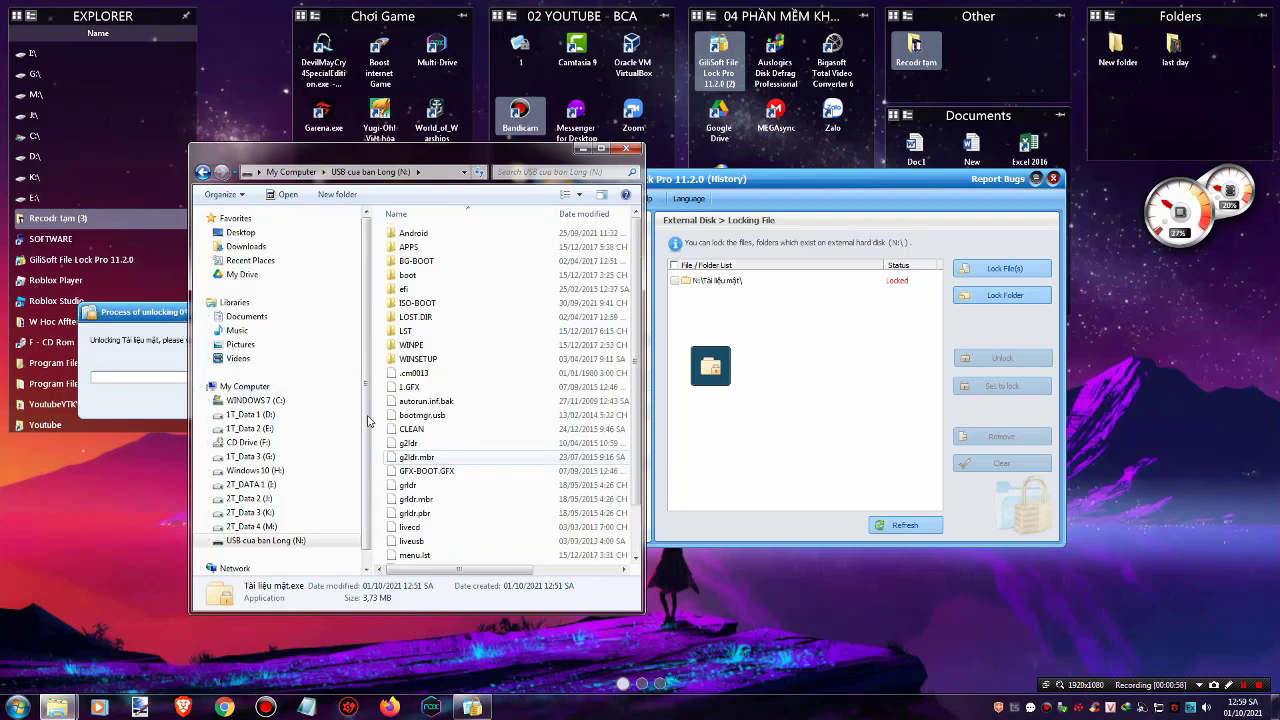
drag(163, 317, 820, 206)
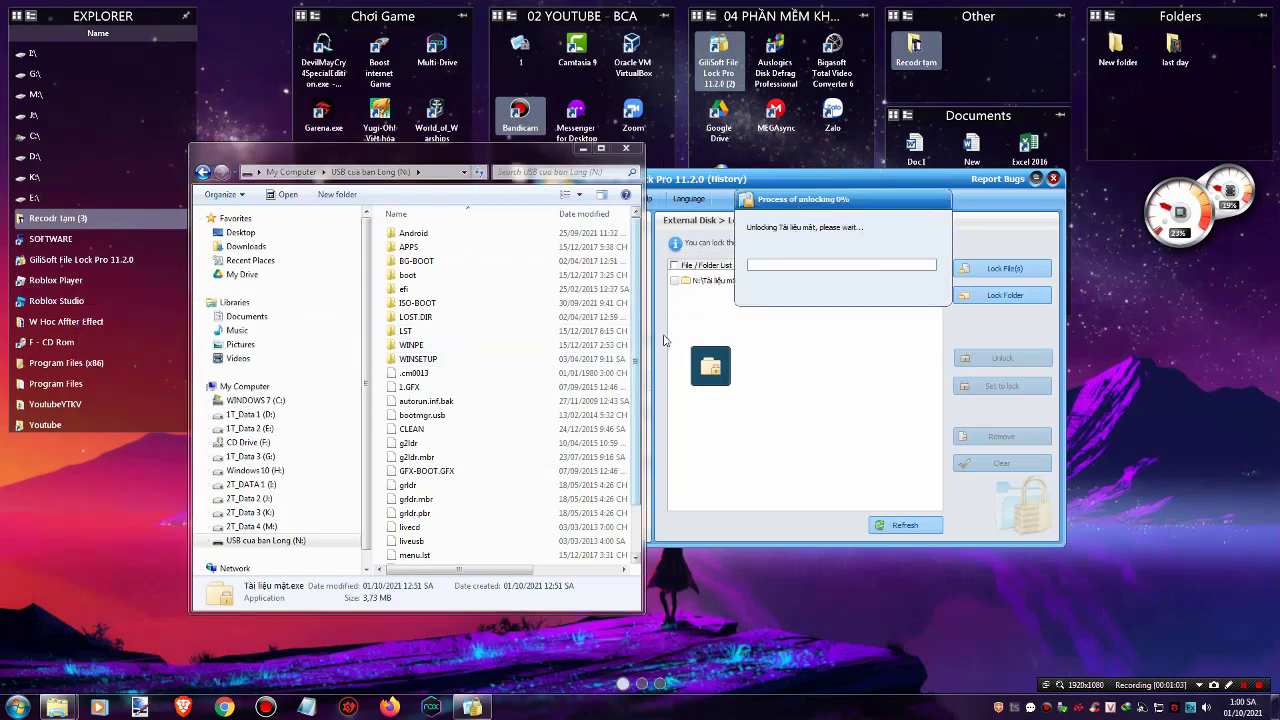
right_click(1144, 404)
click(1158, 438)
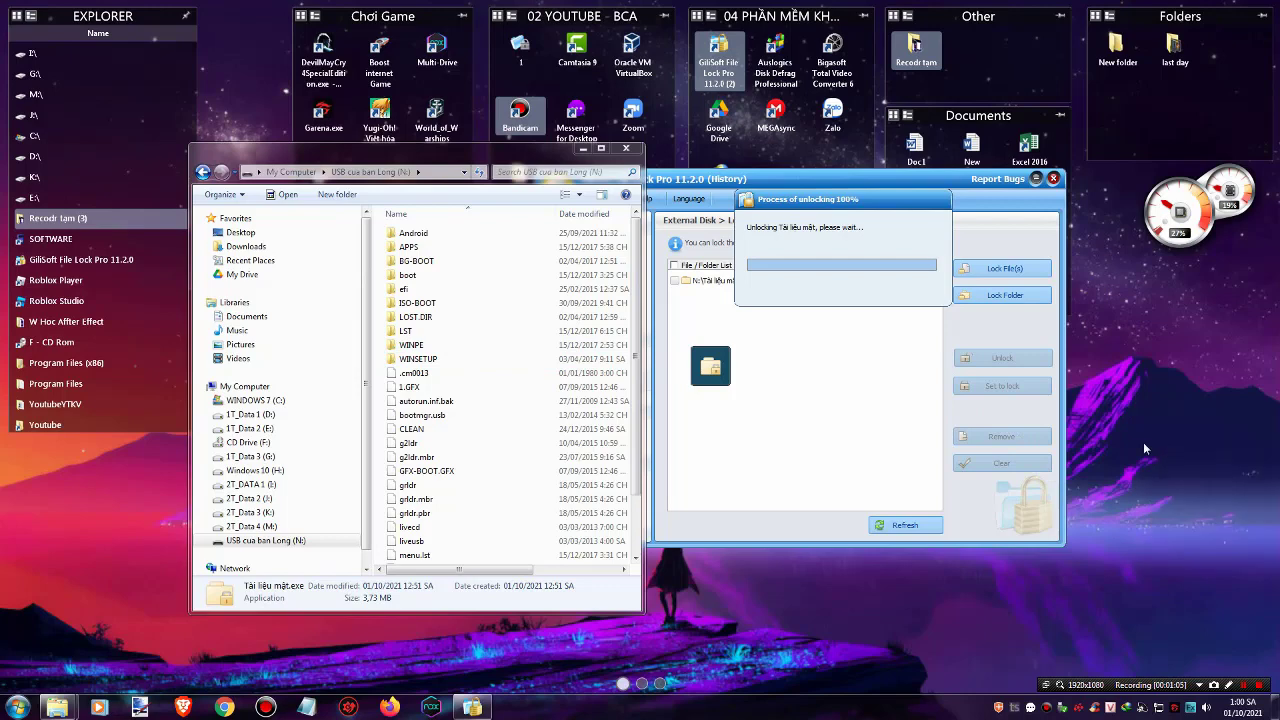
scroll(638, 397, down, 2)
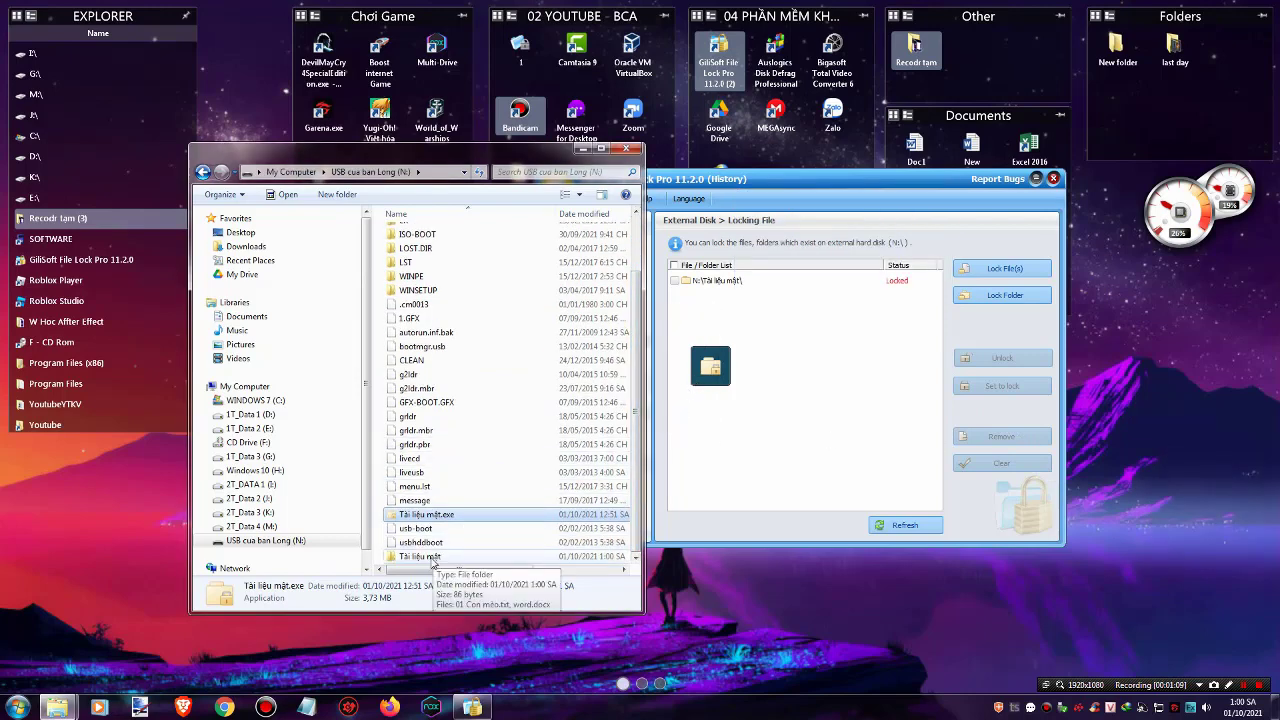
Open the restored Tài liệu mật folder on N:, read 01 Con mèo.txt, then return to File Lock Pro
key(Delete)
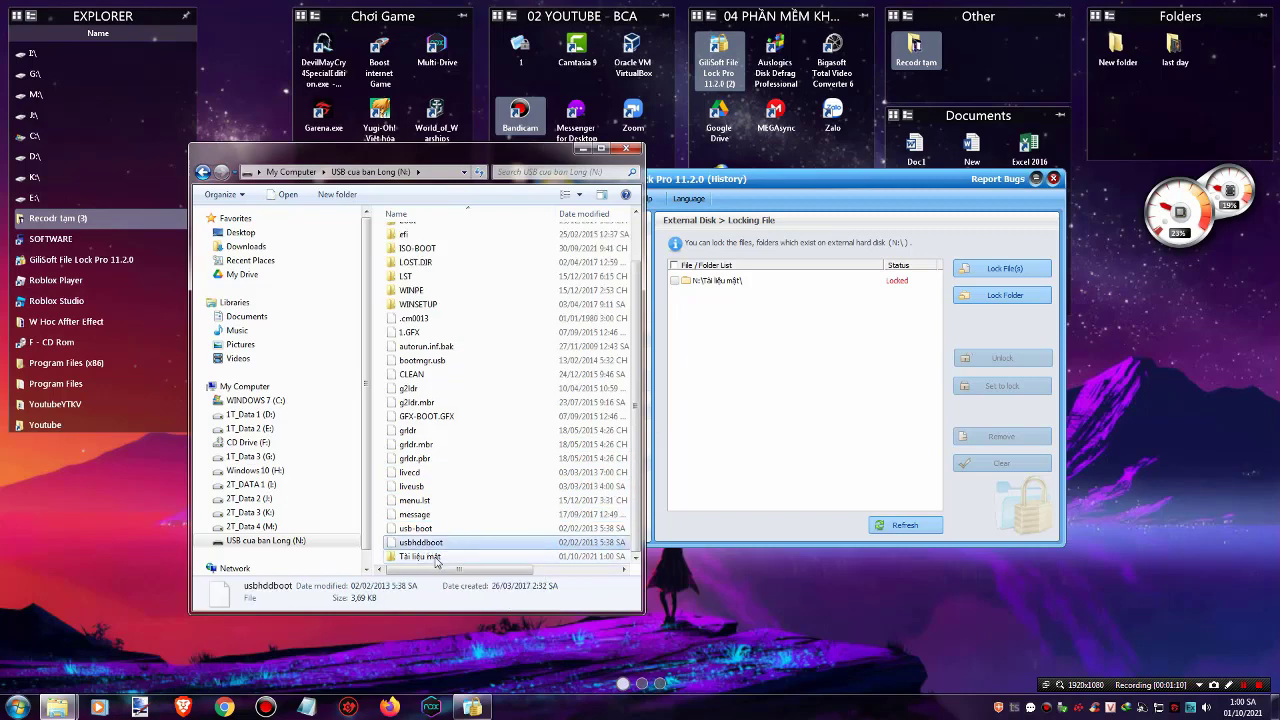
click(436, 562)
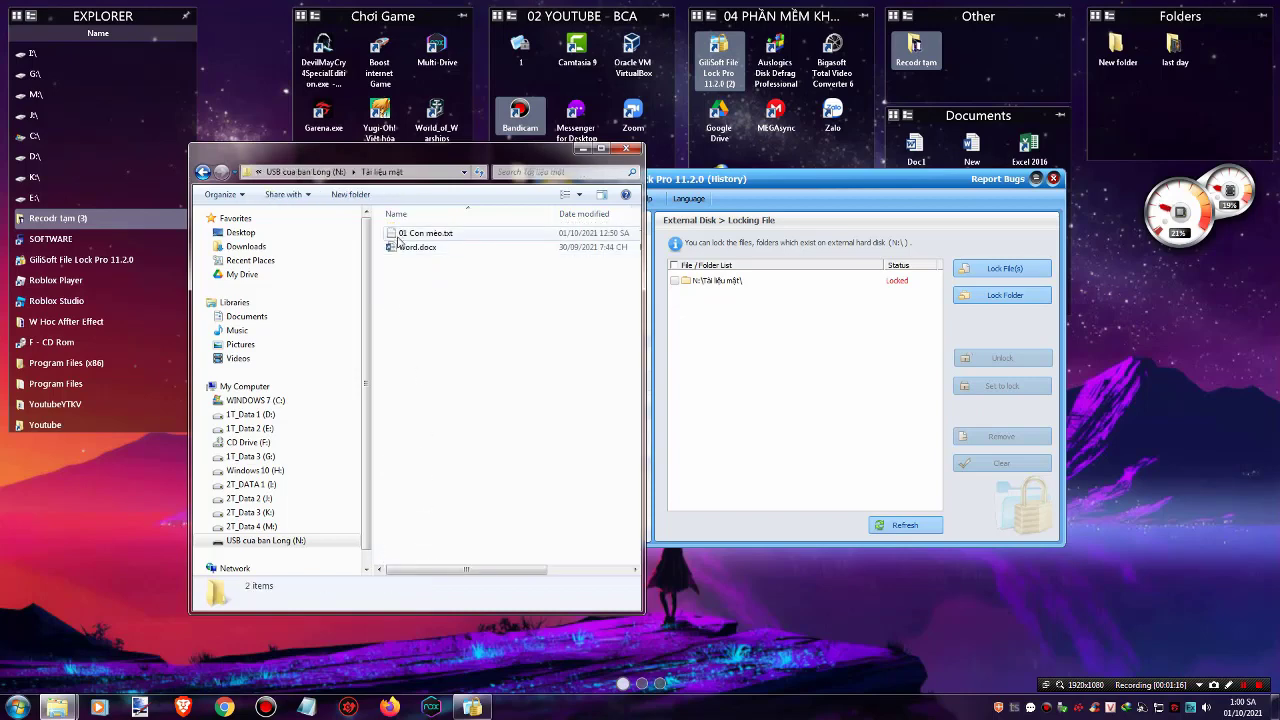
click(398, 236)
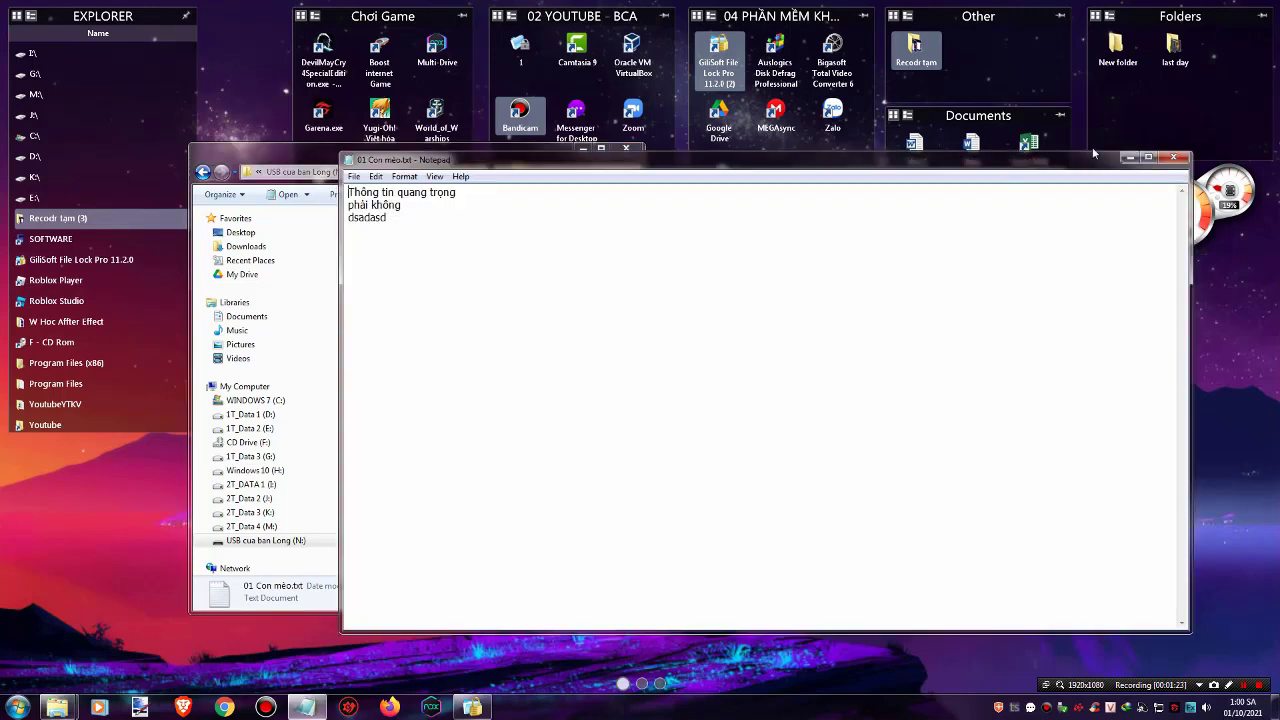
click(1173, 157)
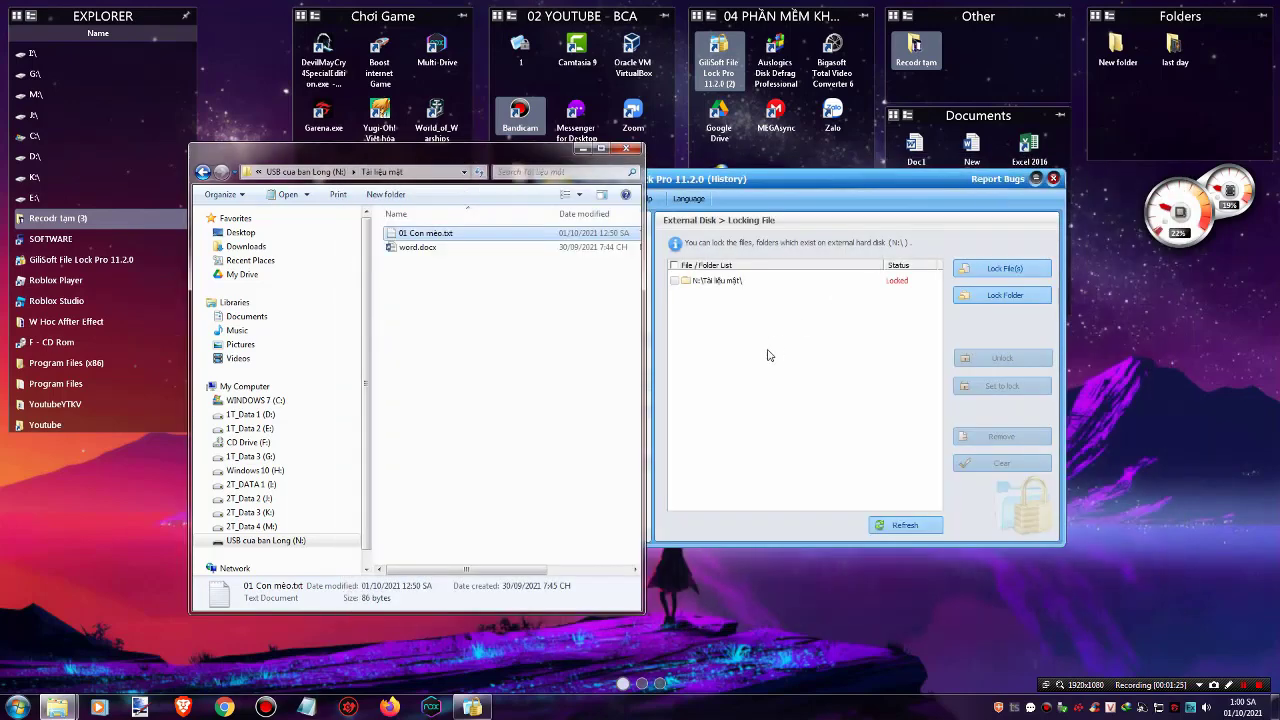
click(769, 355)
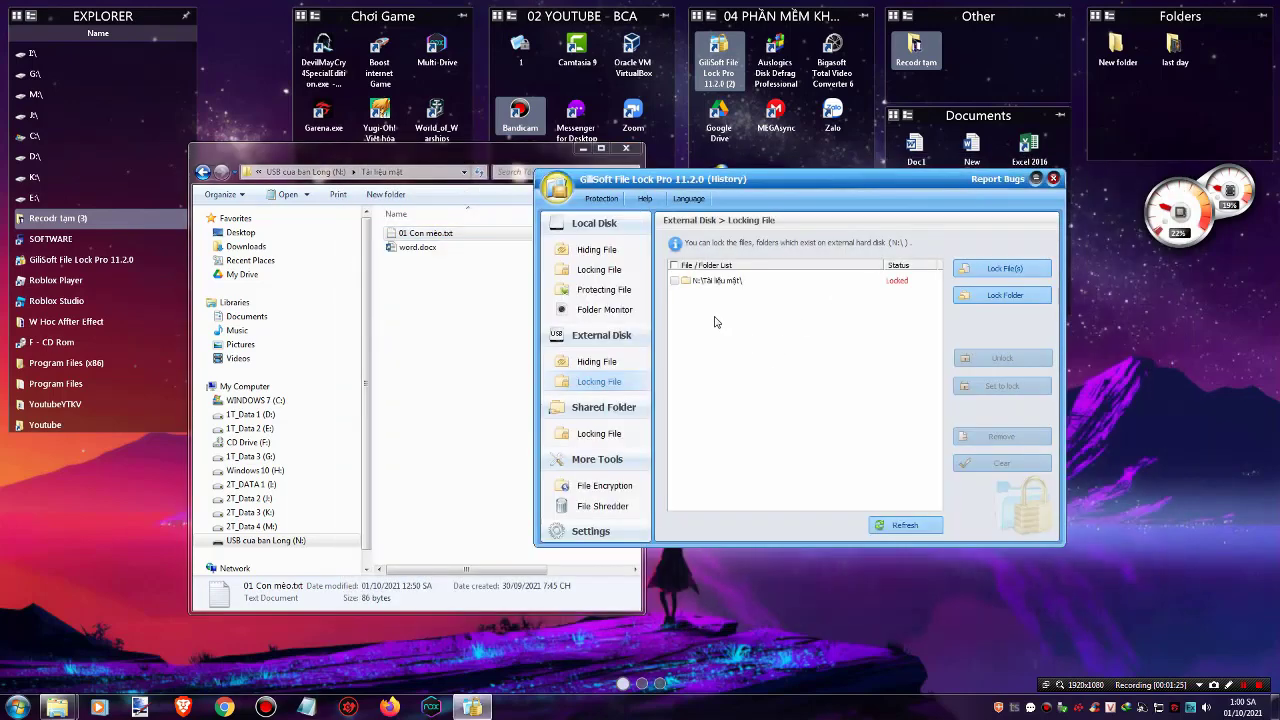
Mark the N:\Tài liệu mật\ entry and unlock it, dismissing the two error messages
click(674, 283)
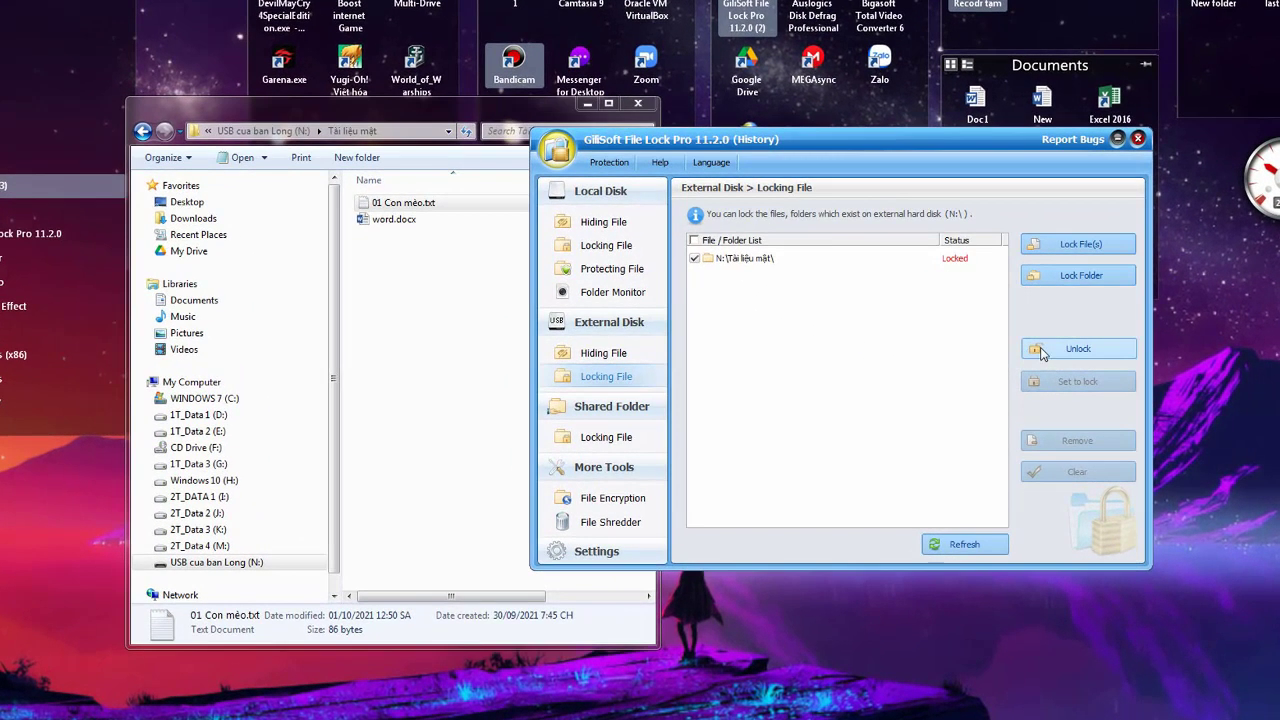
click(1041, 350)
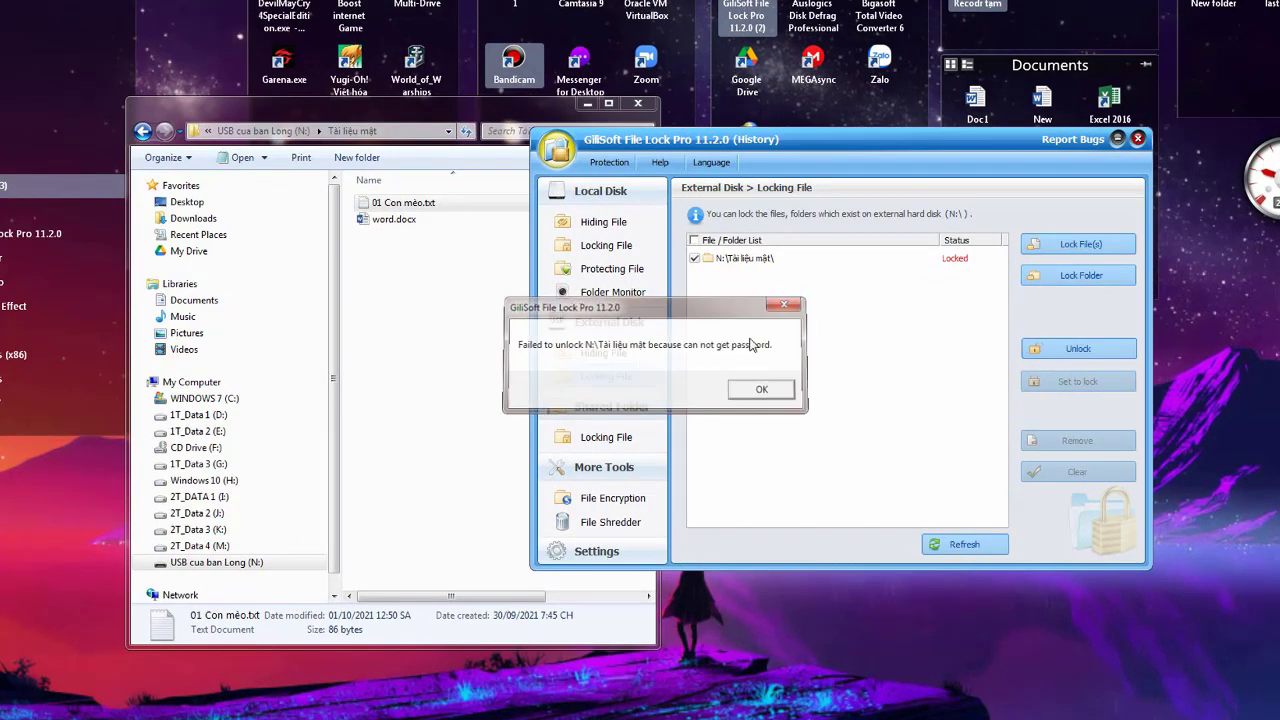
click(763, 390)
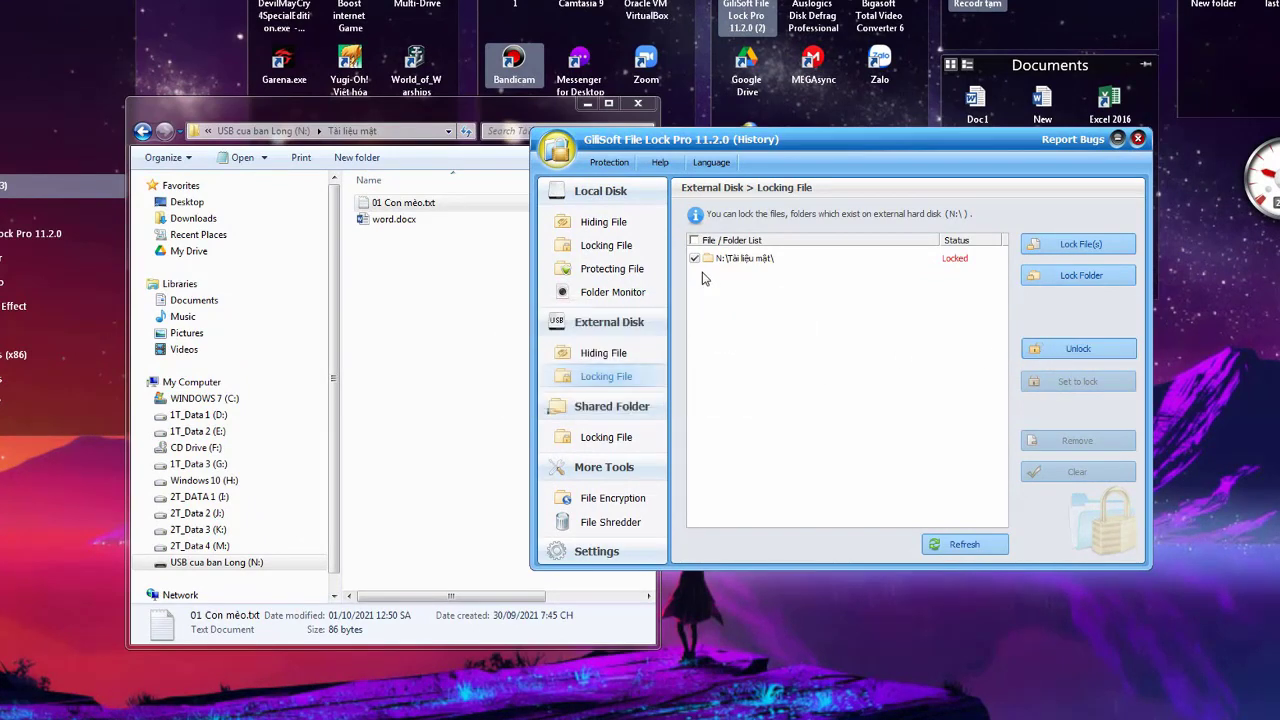
click(1079, 352)
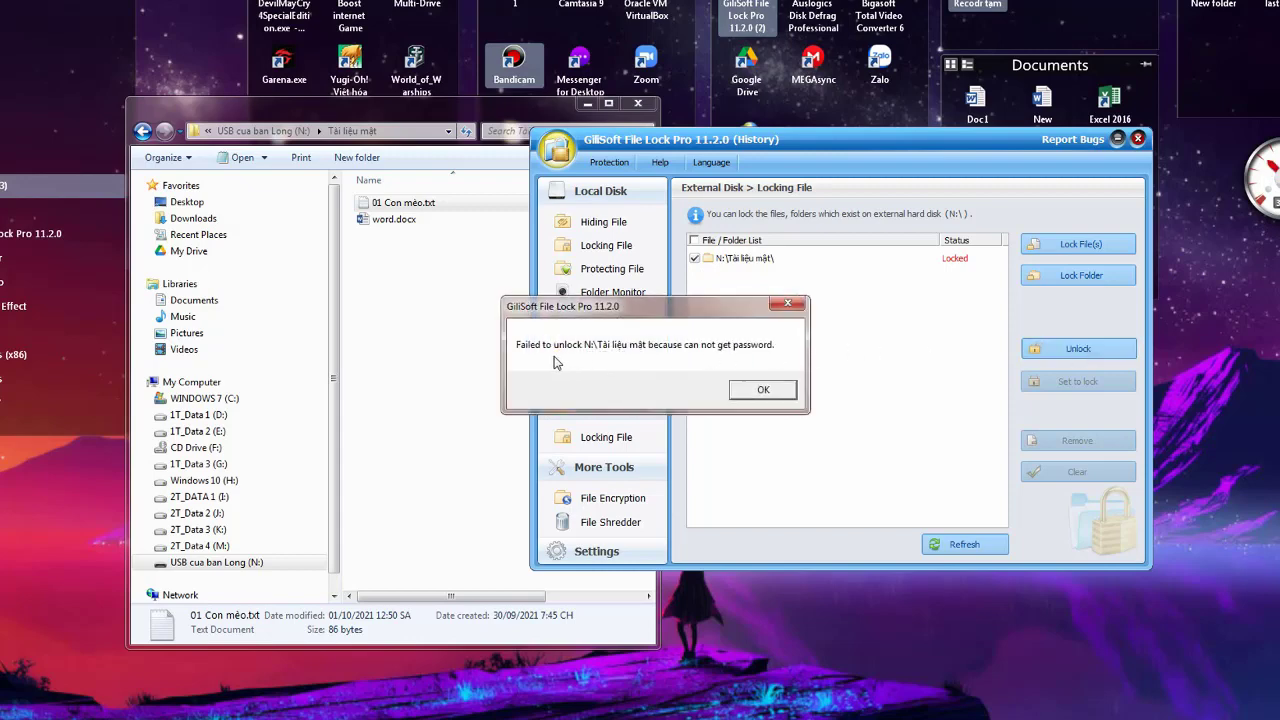
click(763, 390)
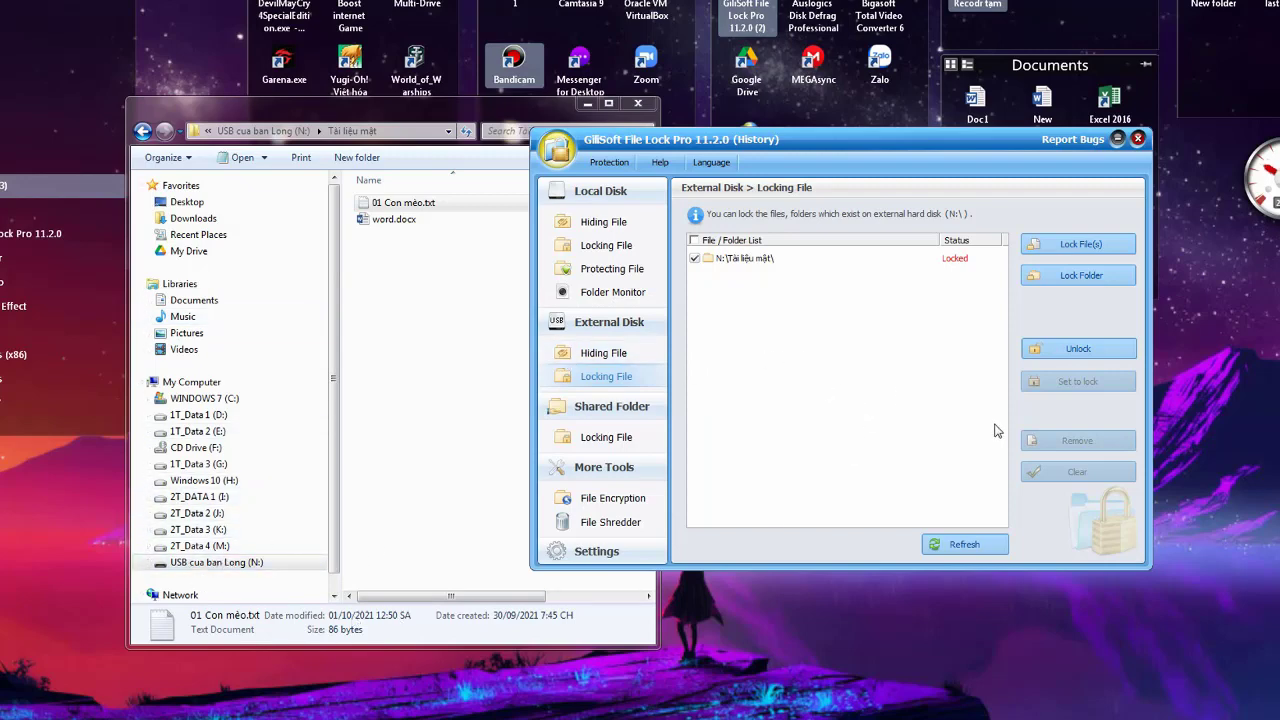
Refresh the external-disk locking list so the entry's status updates to Normal
click(968, 549)
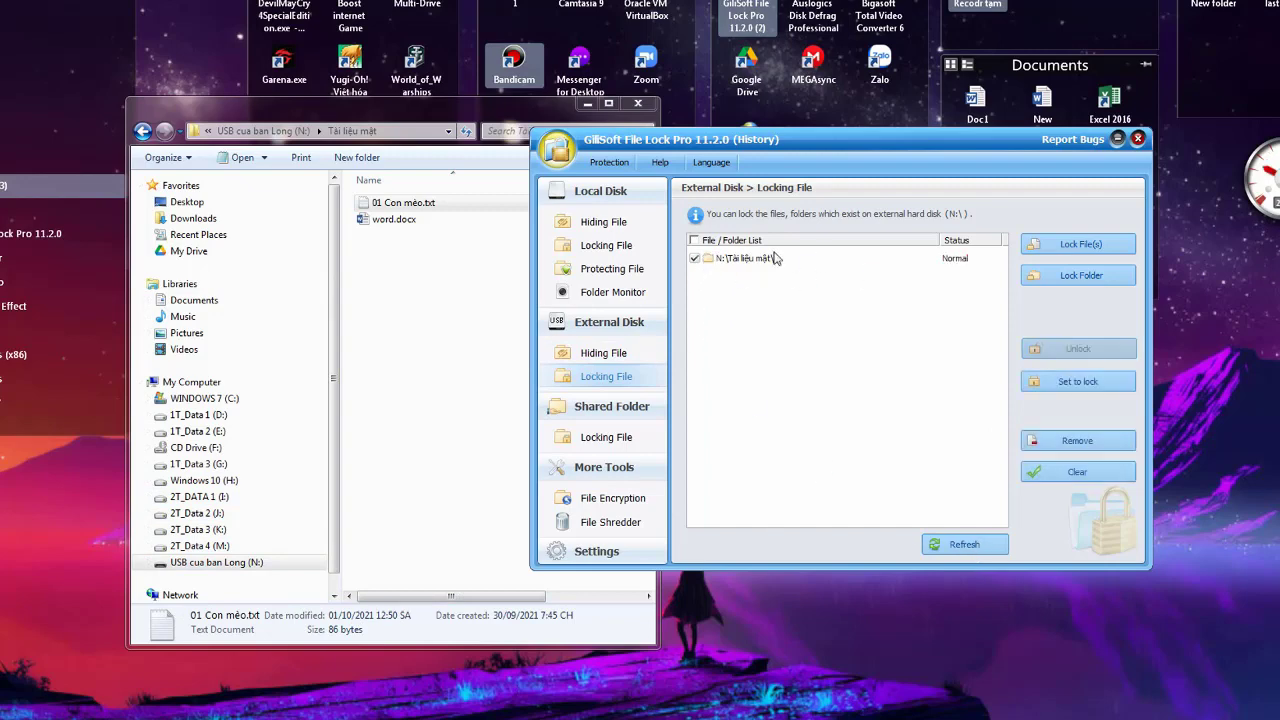
click(848, 262)
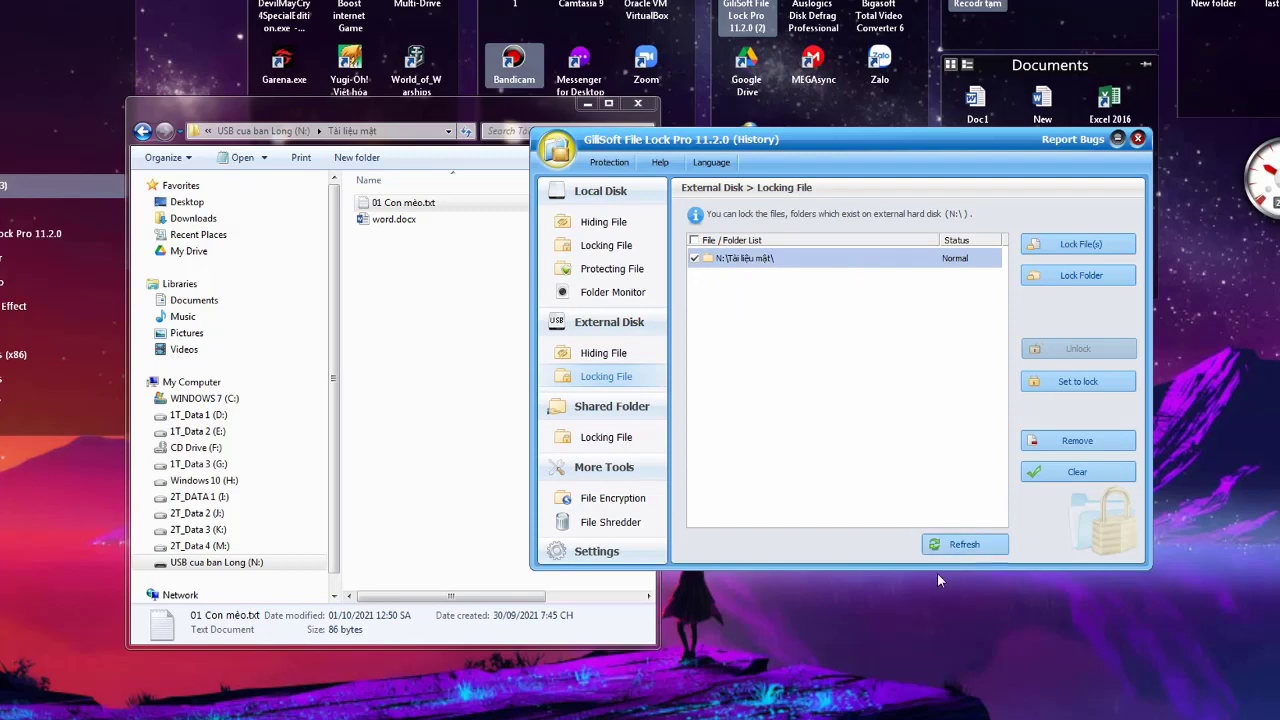
click(958, 545)
Reload External Disk Locking File to show its empty list, then open Shared Folder locking
click(452, 368)
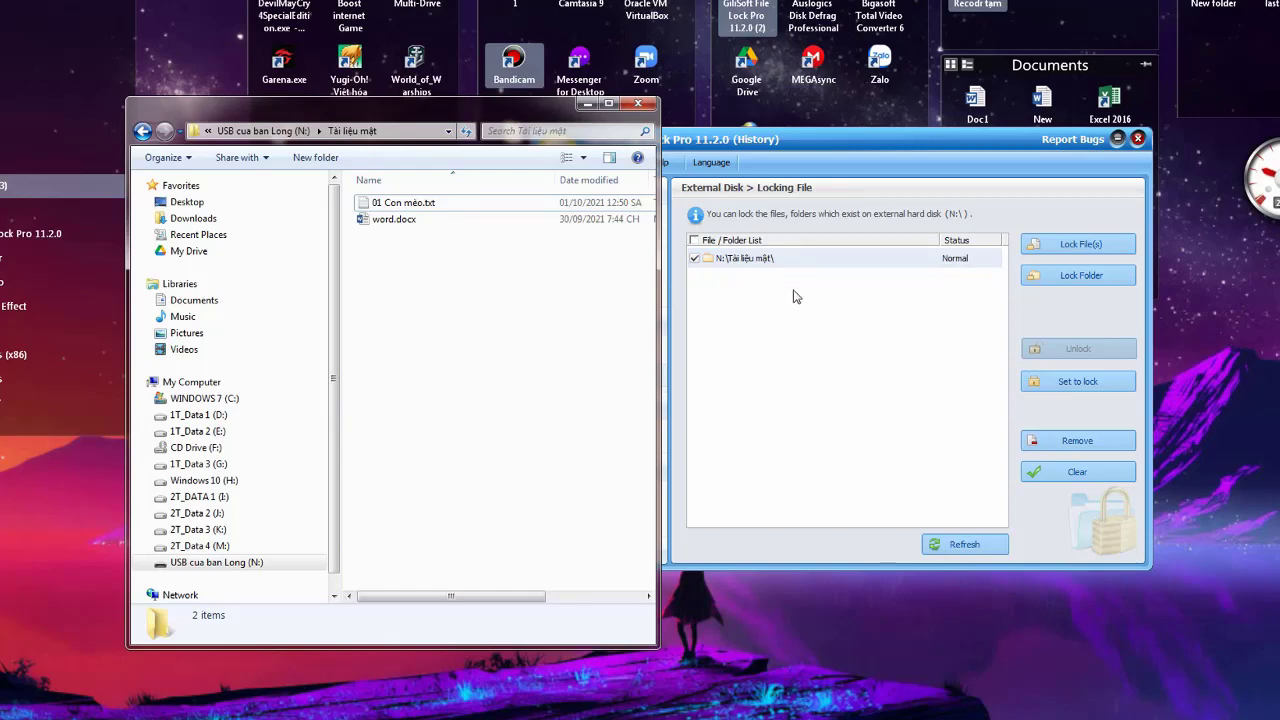
click(789, 323)
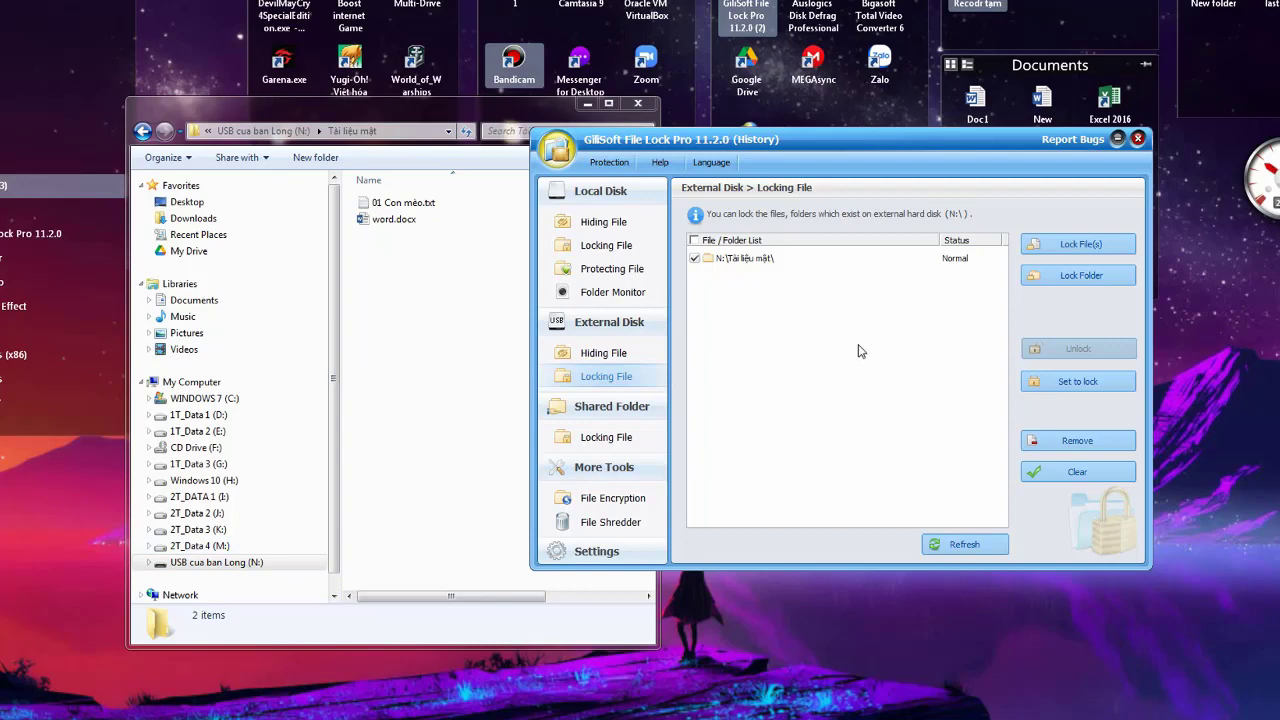
click(604, 358)
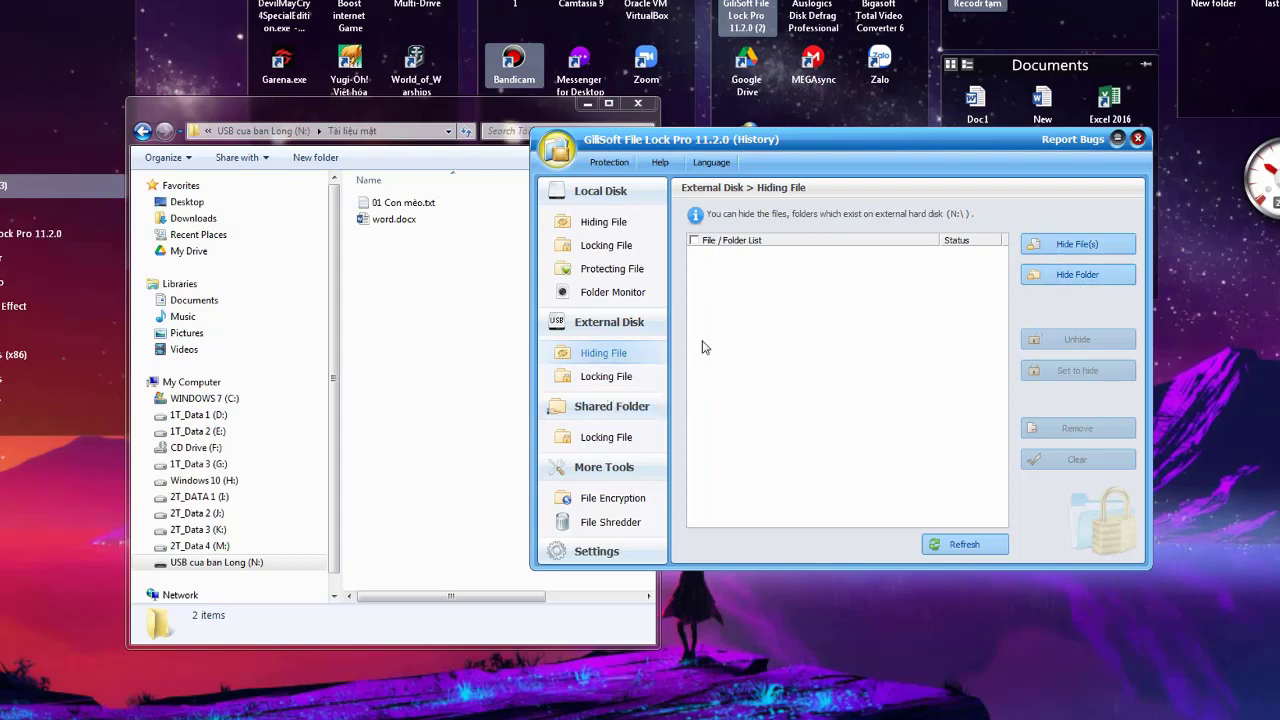
click(613, 384)
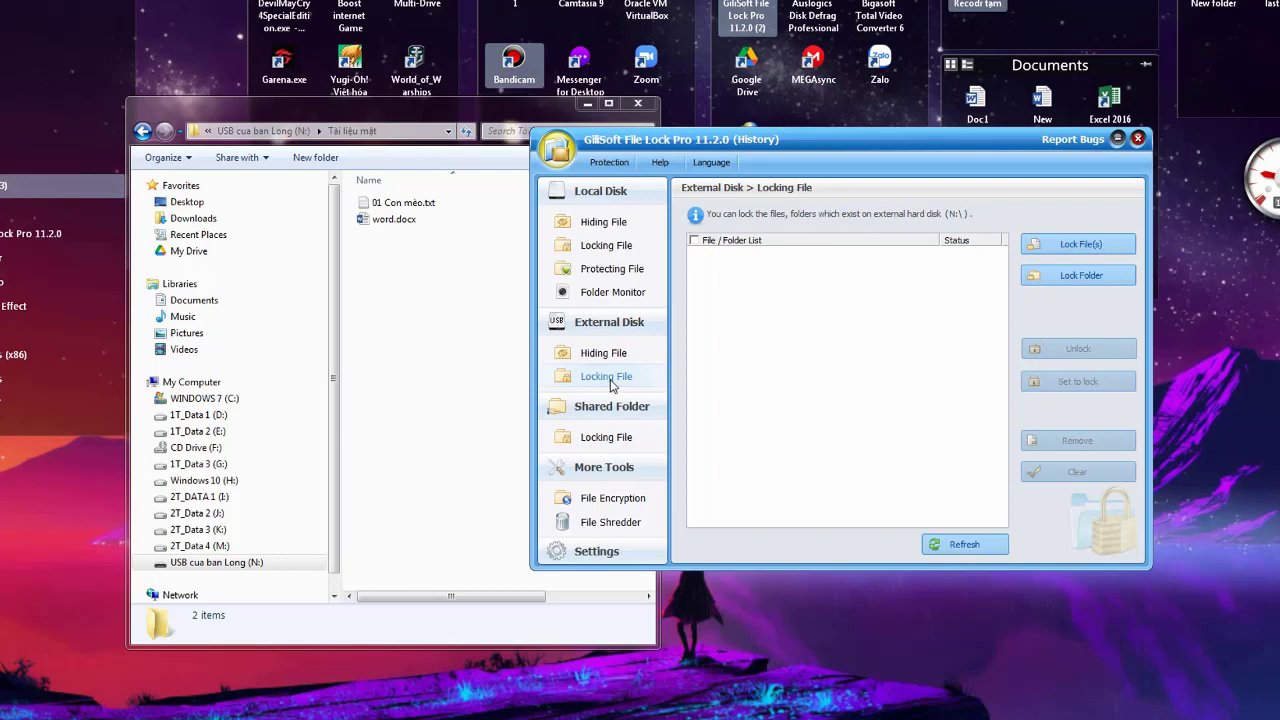
click(612, 380)
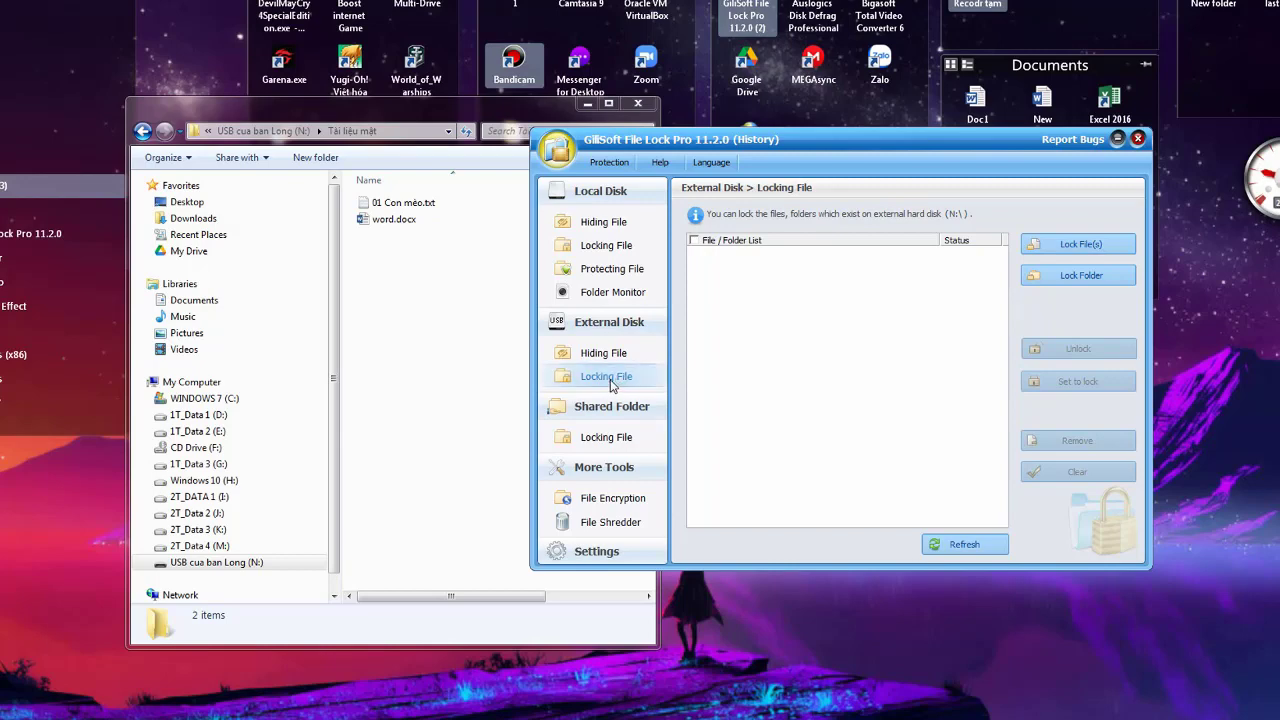
click(606, 437)
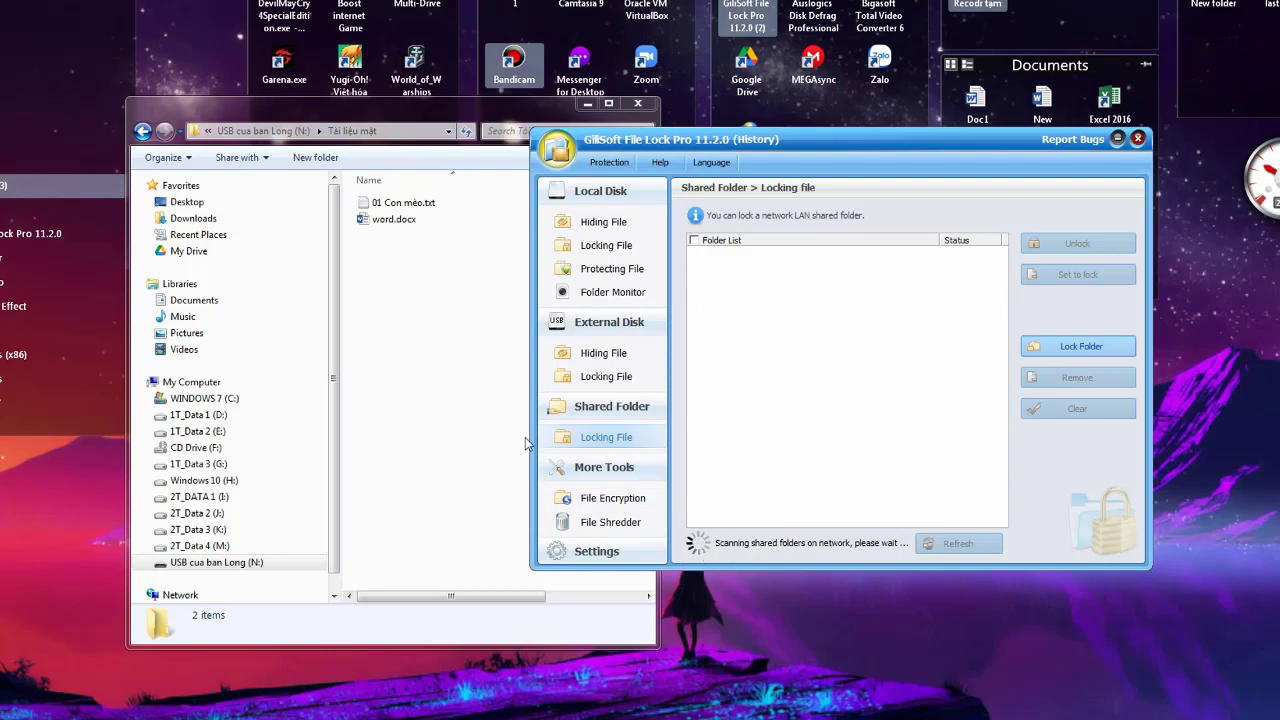
Refresh the desktop, then bring the File Lock window back to the front
right_click(1254, 376)
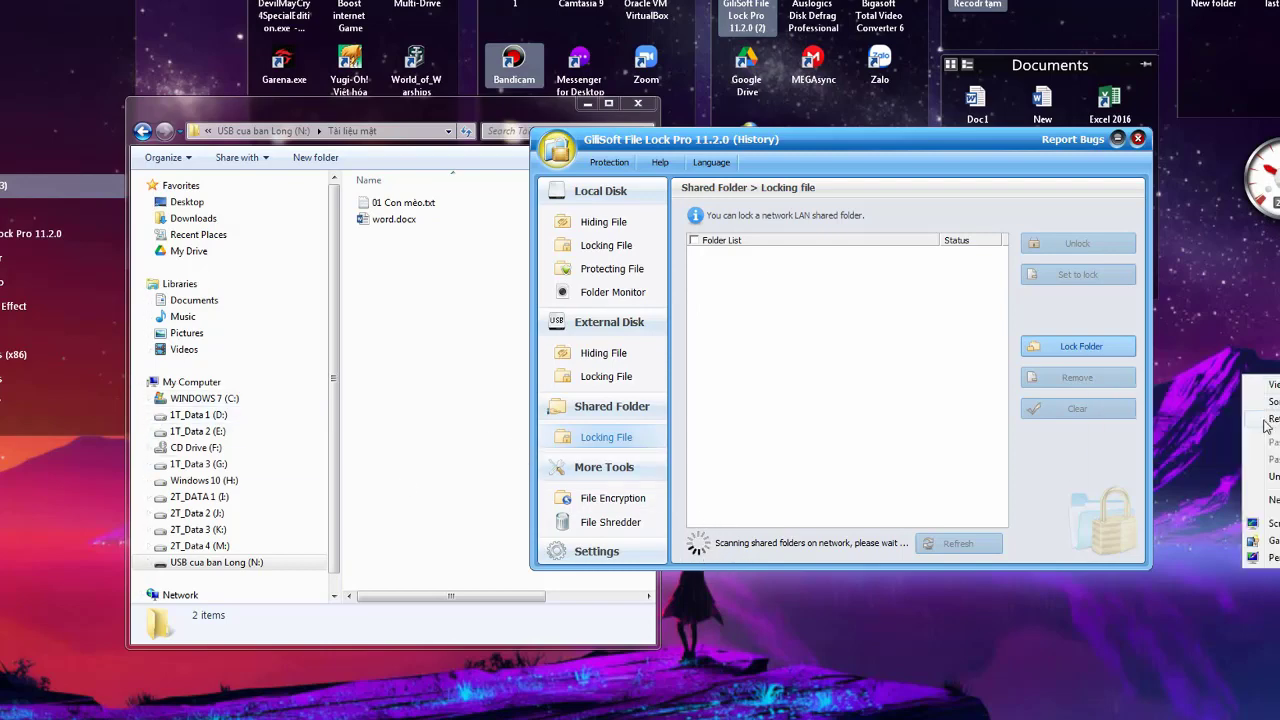
click(1266, 420)
right_click(1222, 376)
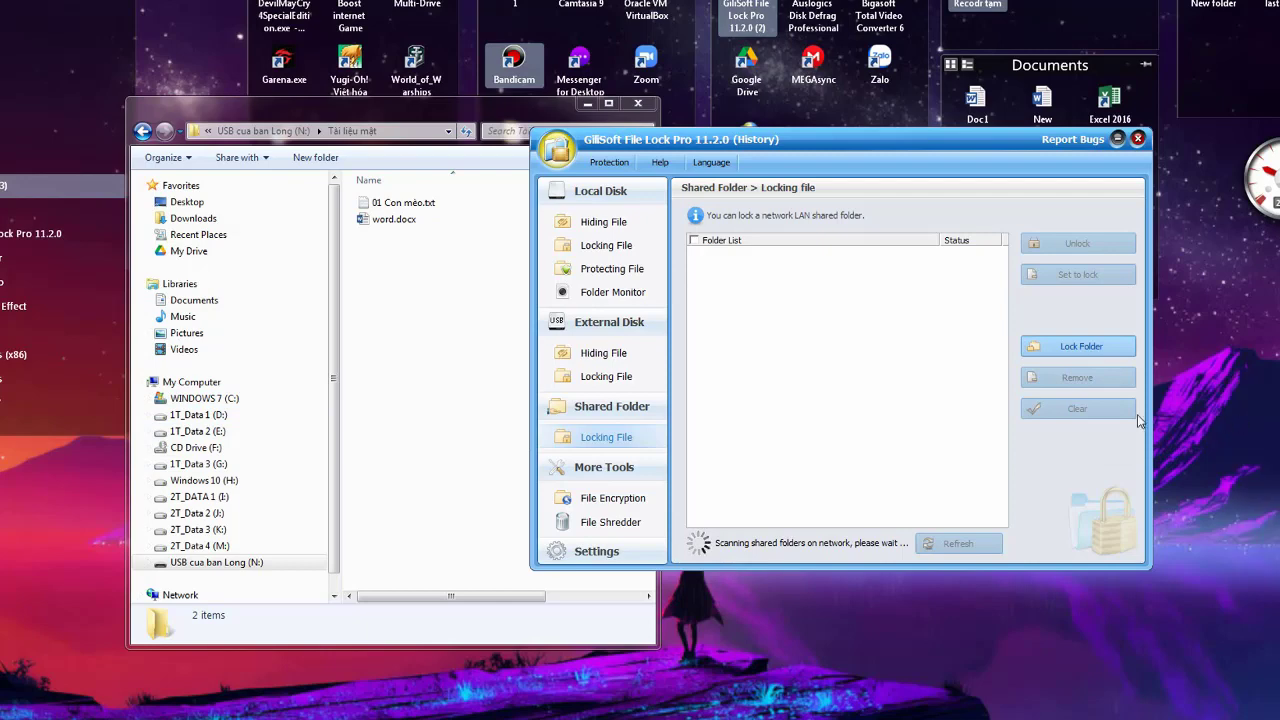
click(1106, 406)
click(337, 485)
drag(337, 455, 337, 470)
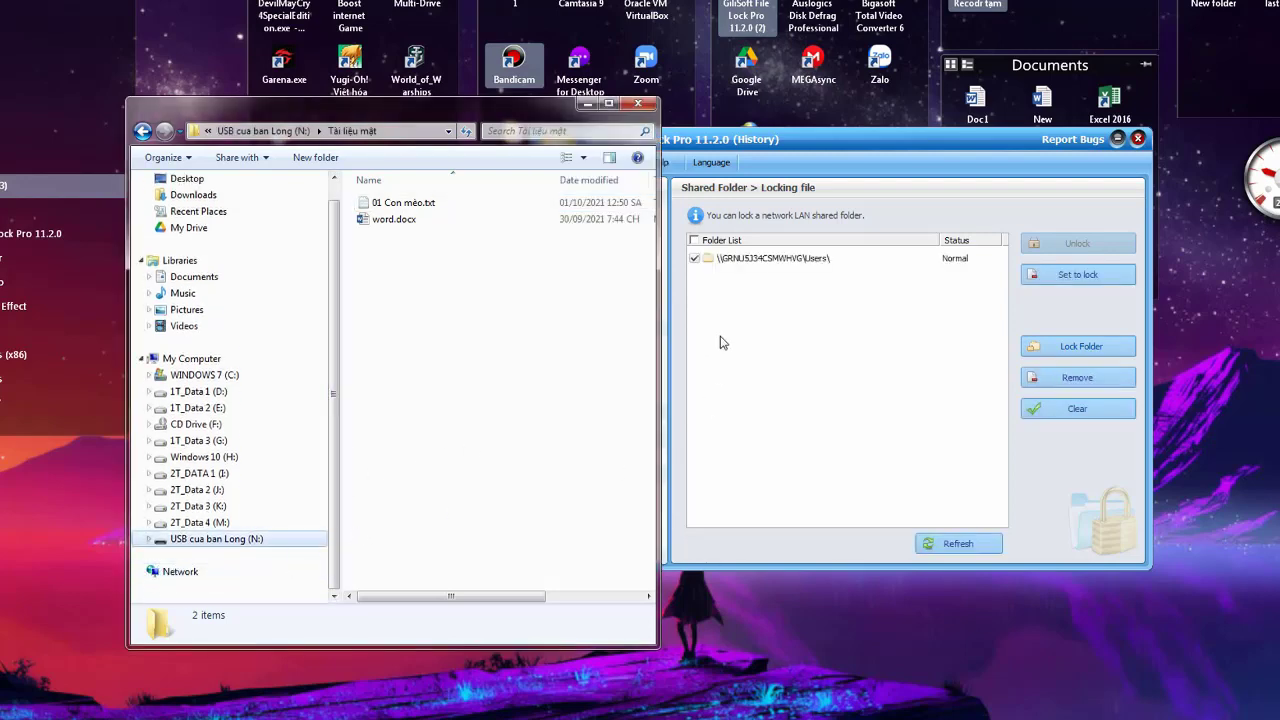
click(729, 306)
Start locking the network Users share but cancel, then expand the Local Disk features
click(735, 264)
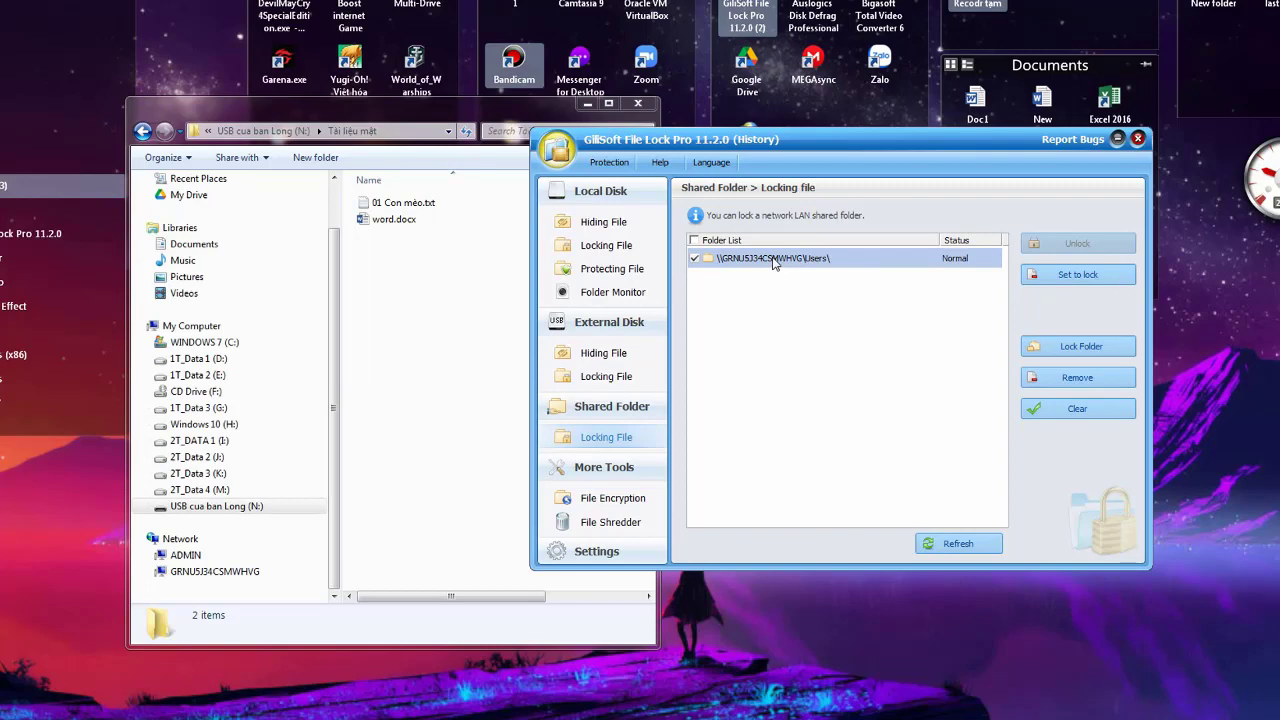
click(1049, 284)
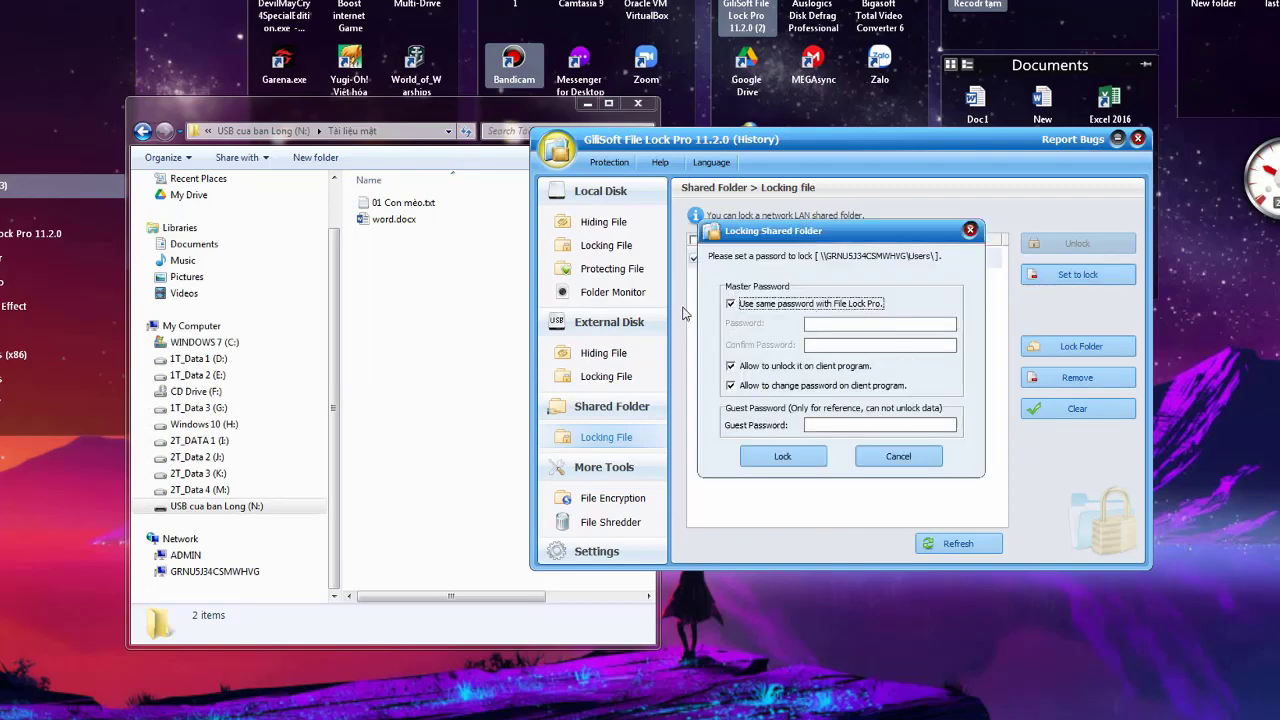
click(897, 458)
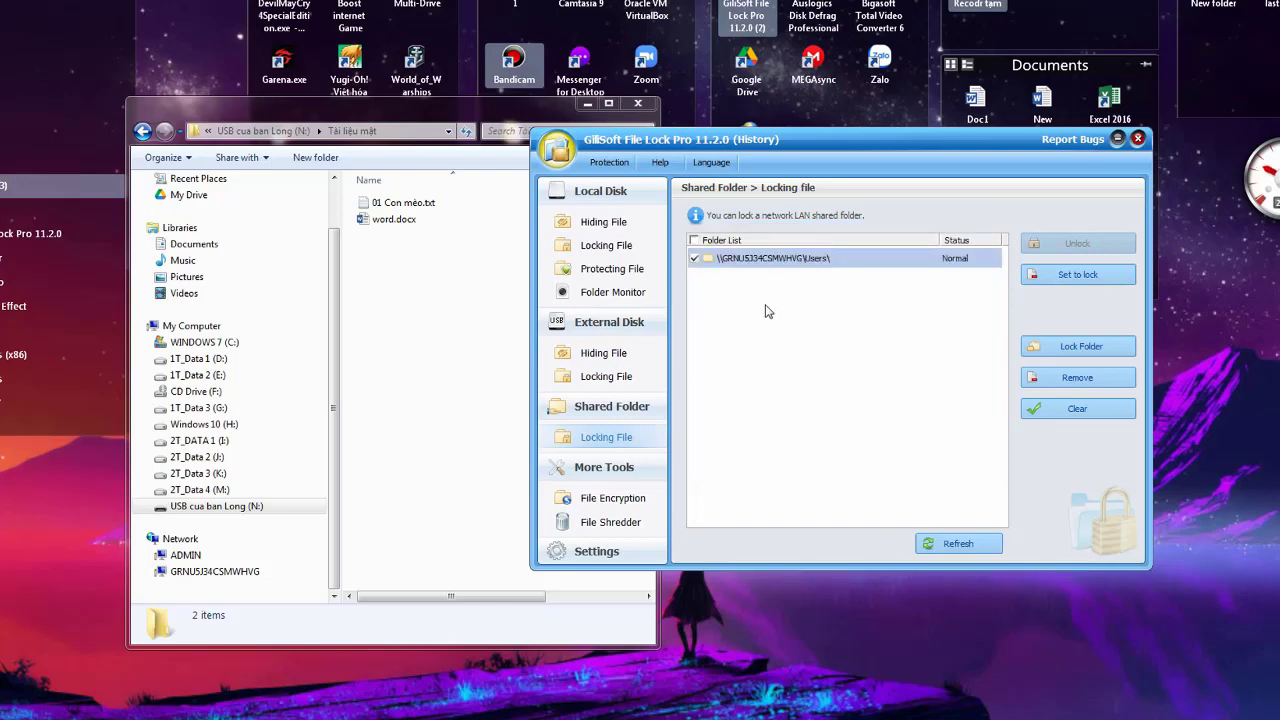
click(769, 334)
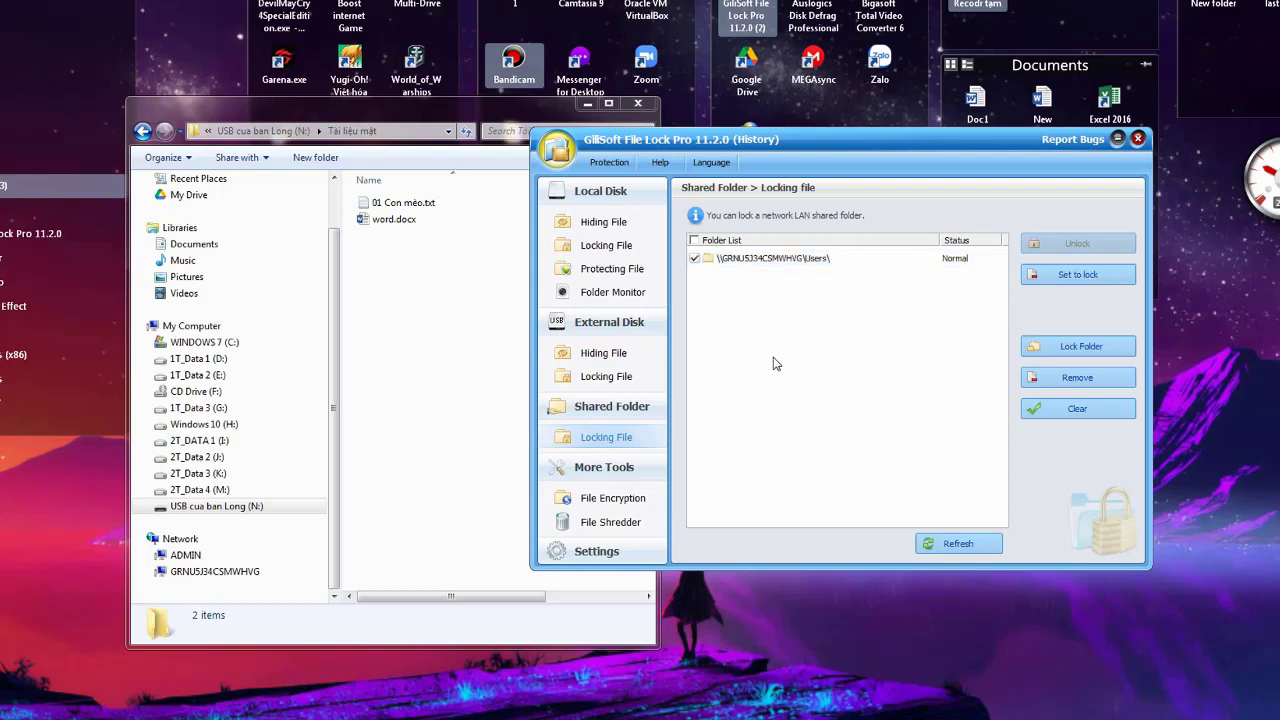
click(615, 409)
click(615, 191)
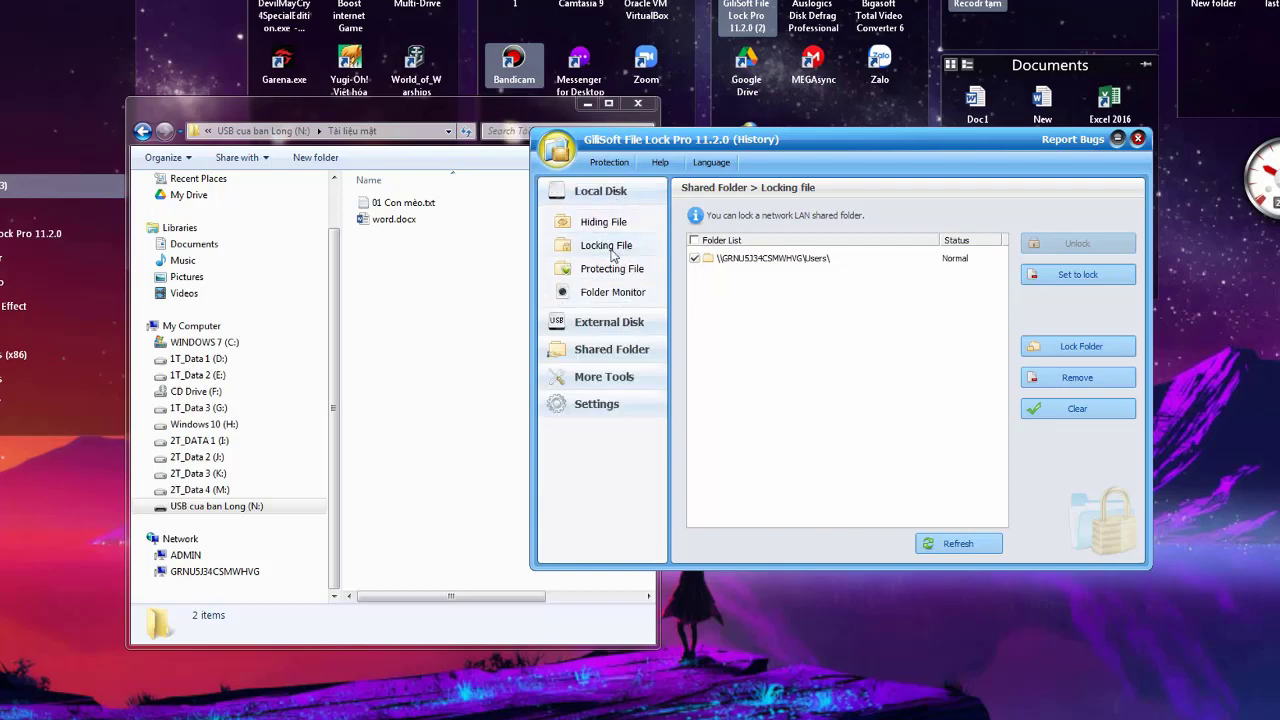
Go to the File Encryption page under More Tools
click(608, 322)
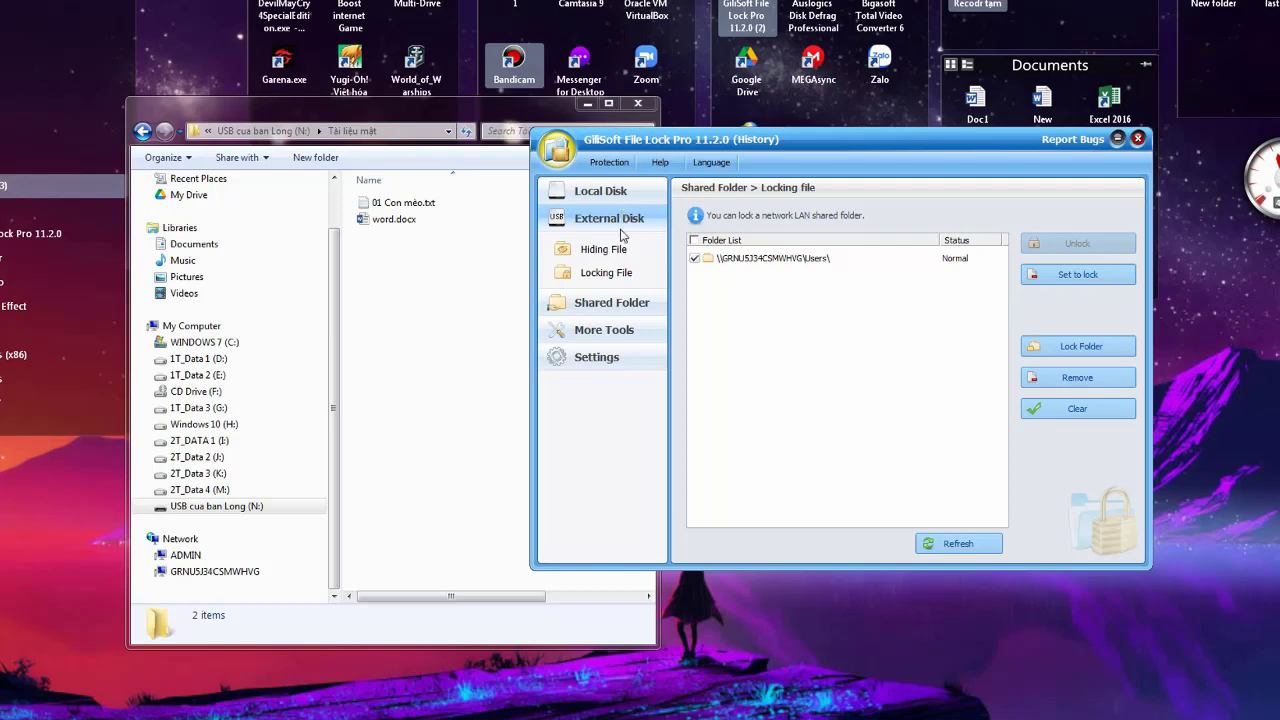
click(610, 331)
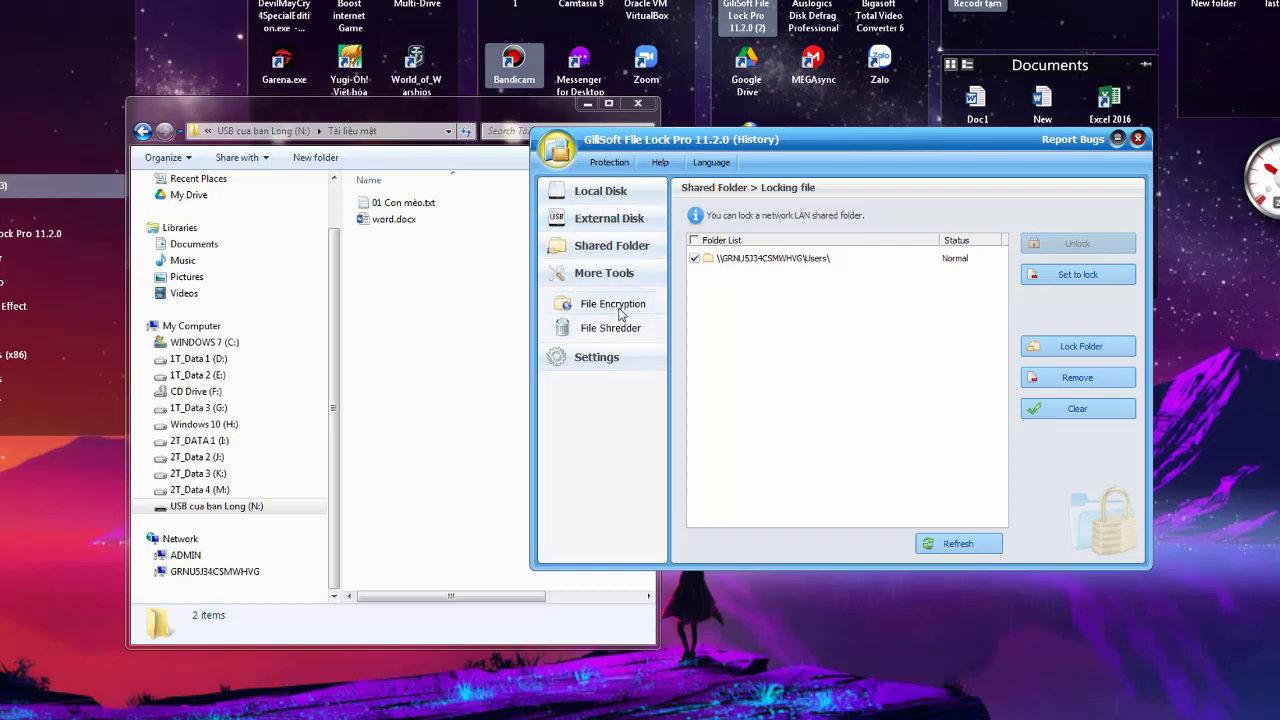
click(619, 310)
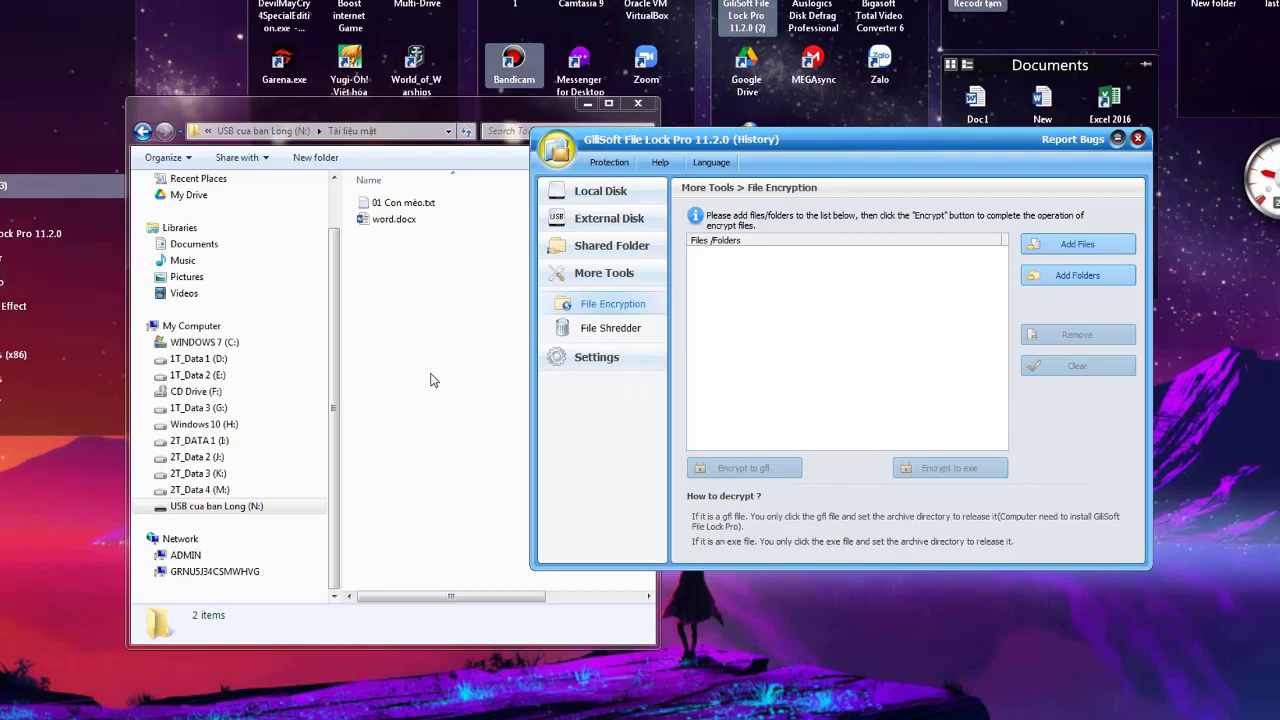
click(618, 311)
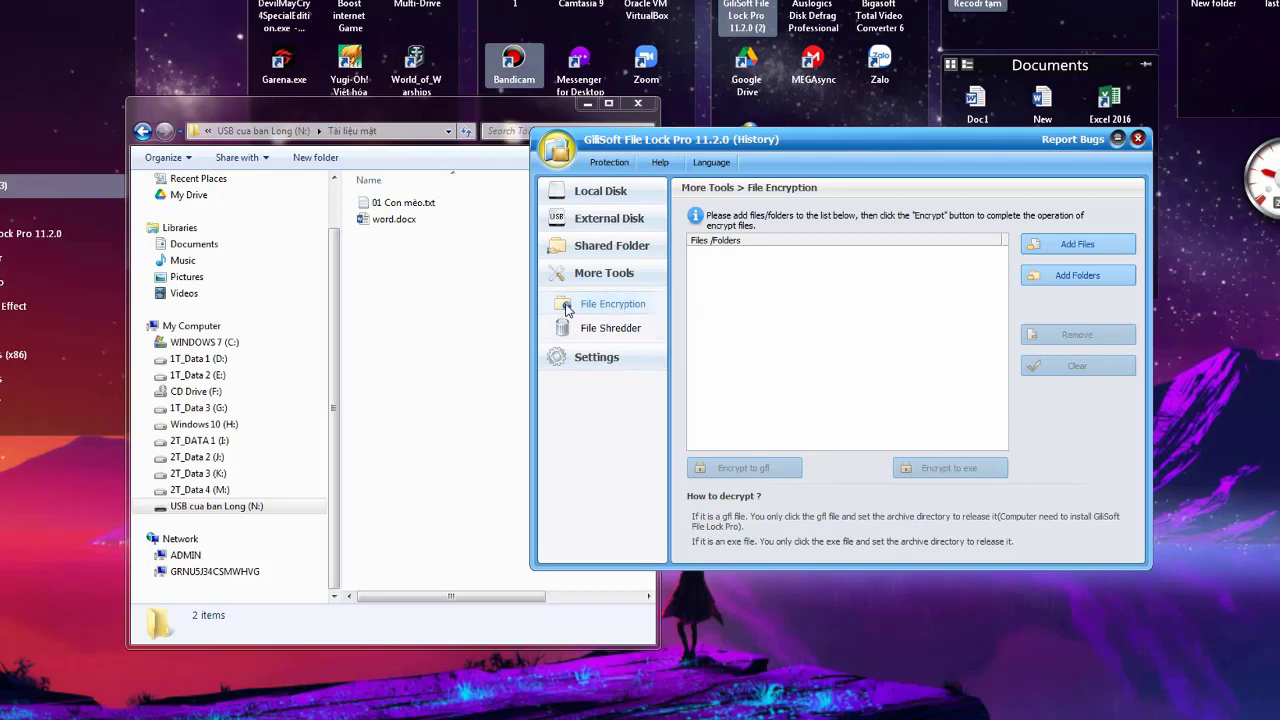
Queue folder G:\Tai lieu quan trong for encryption and choose Encrypt to exe
click(1074, 278)
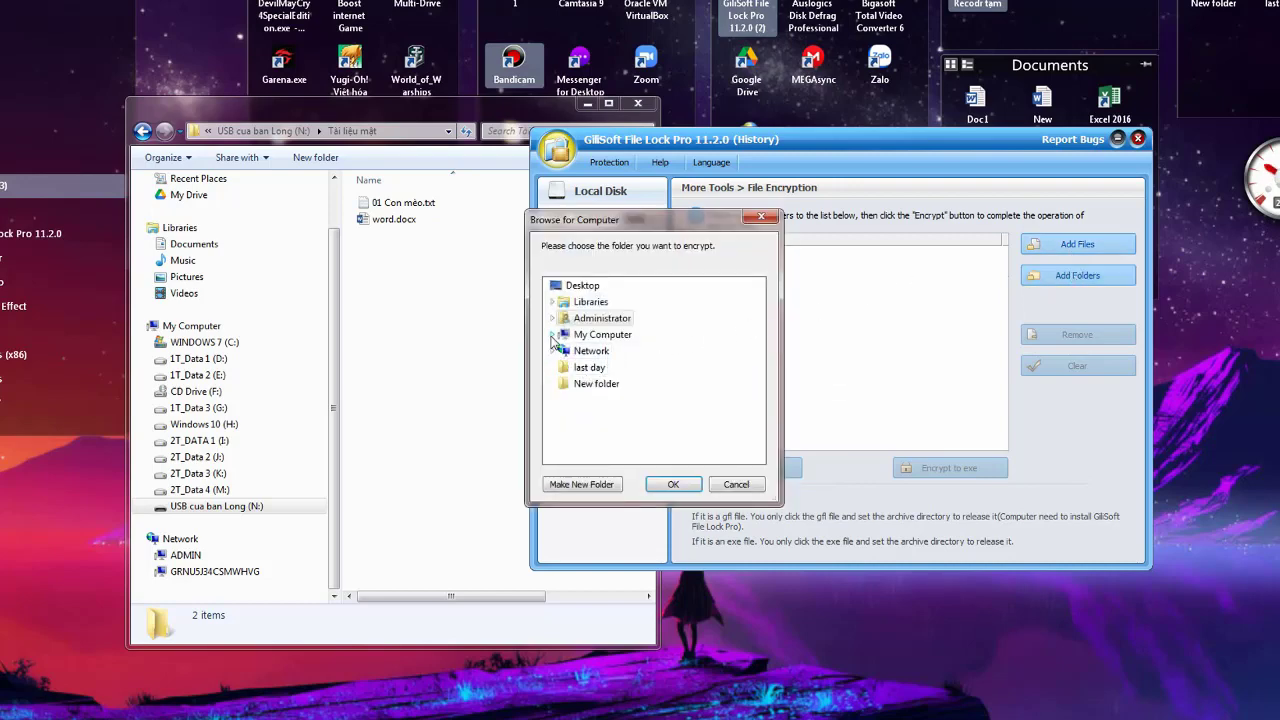
click(552, 335)
click(604, 370)
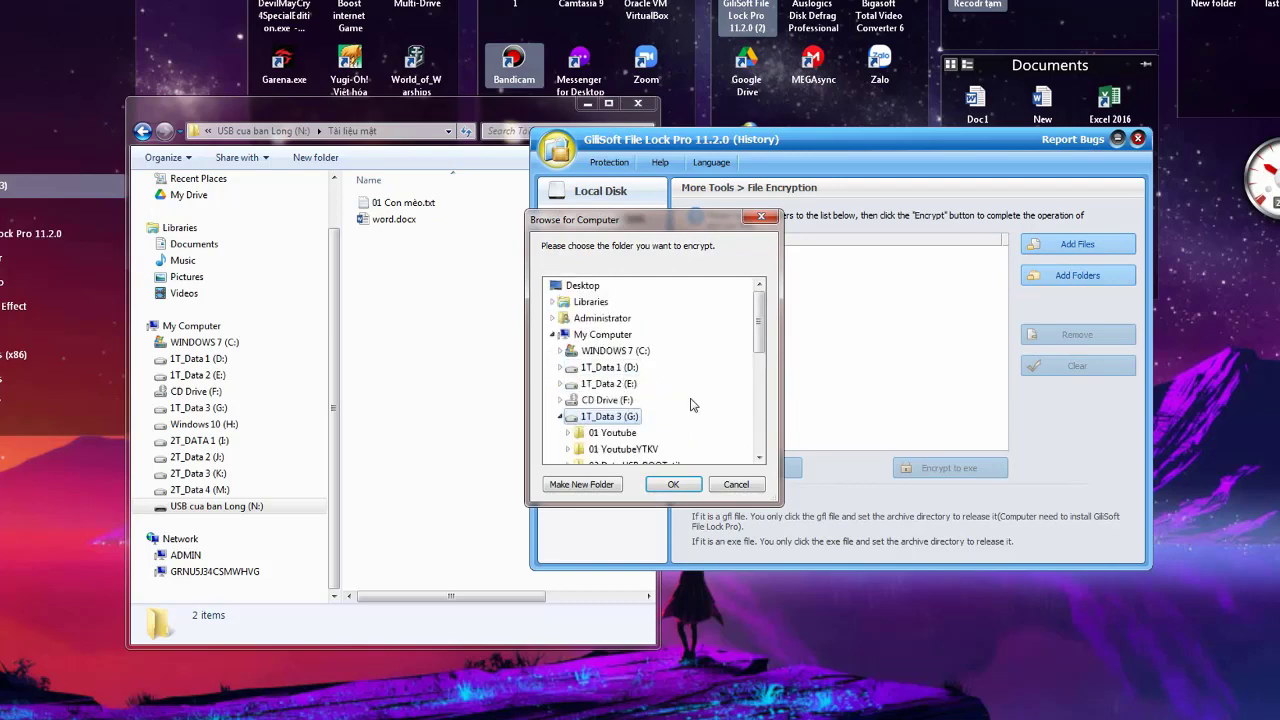
drag(762, 356, 771, 415)
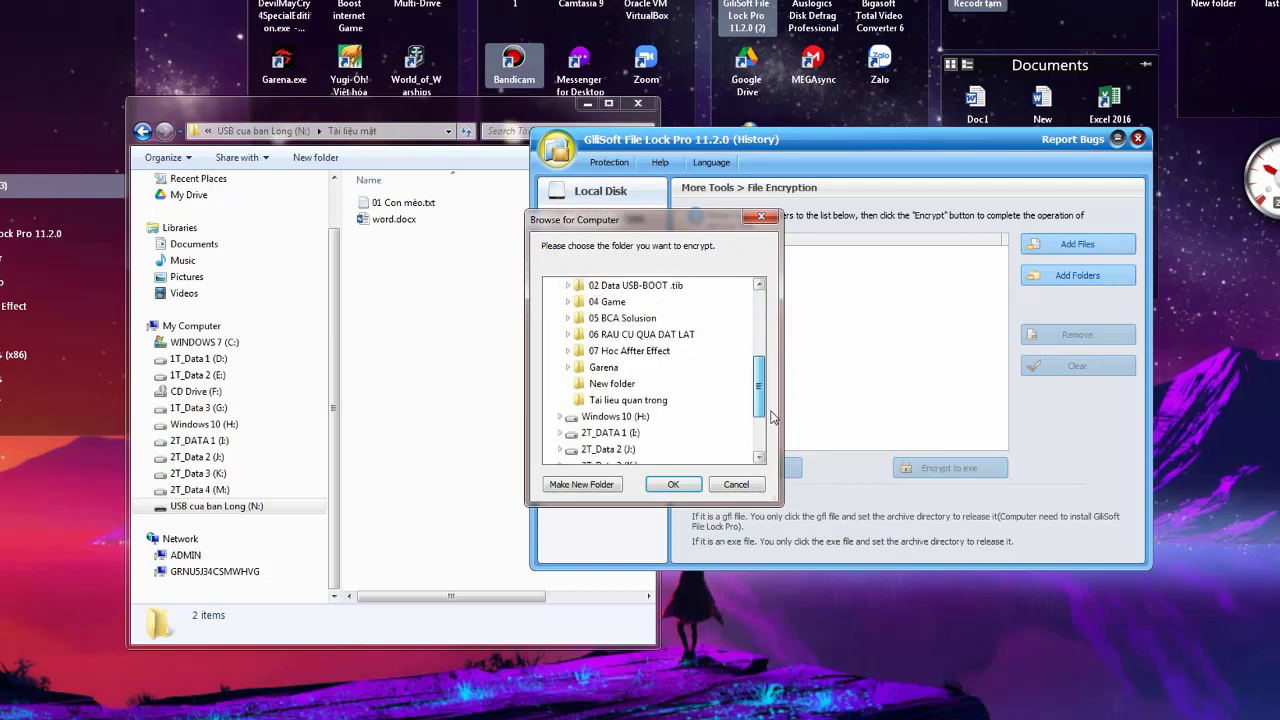
click(660, 401)
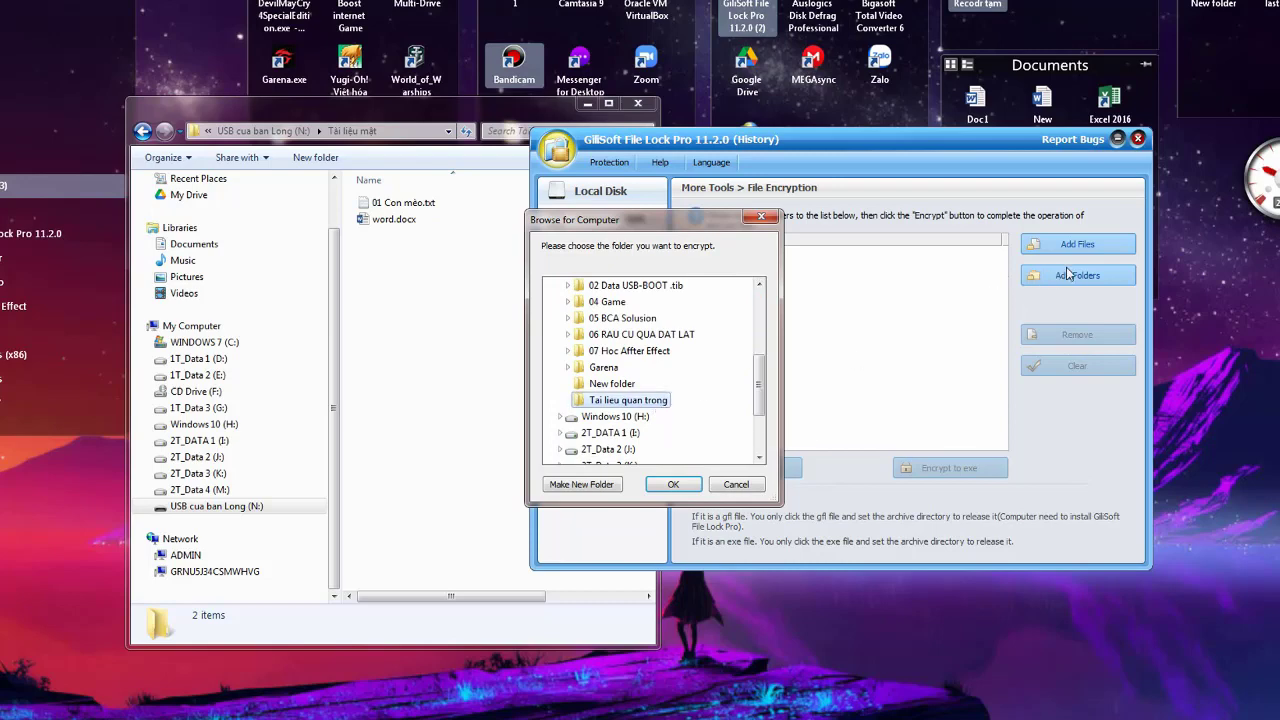
click(673, 484)
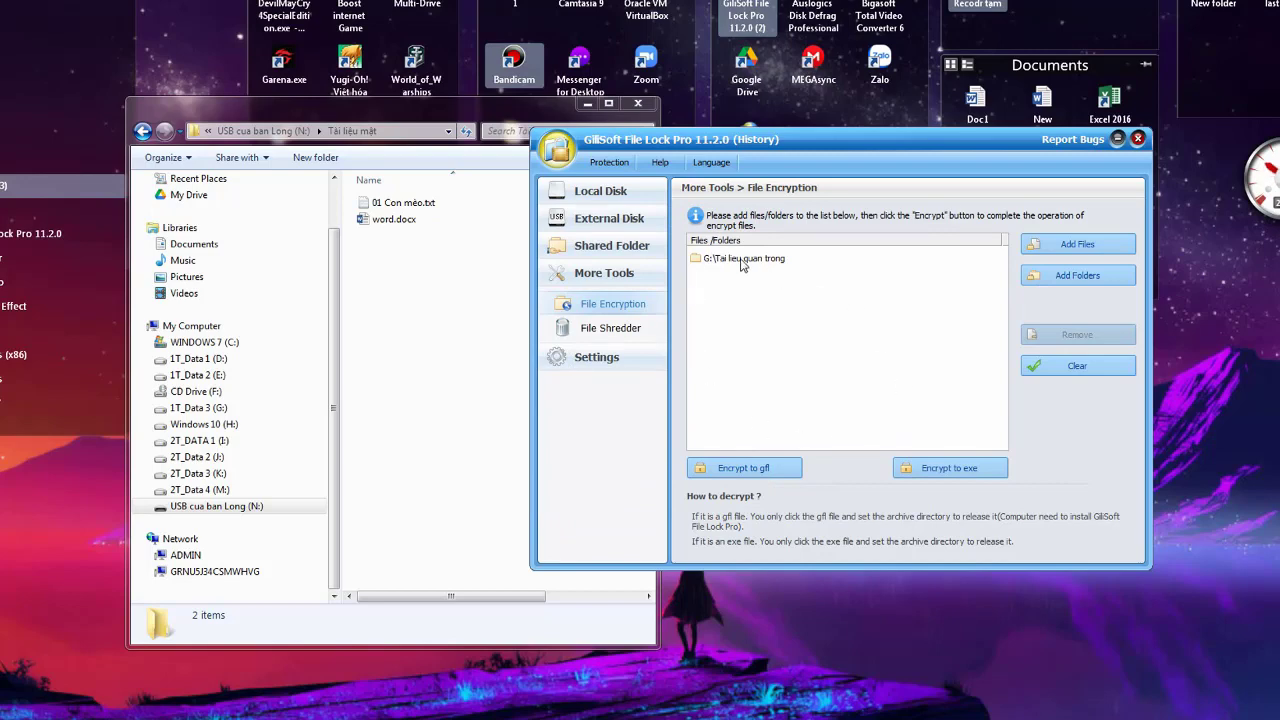
click(708, 262)
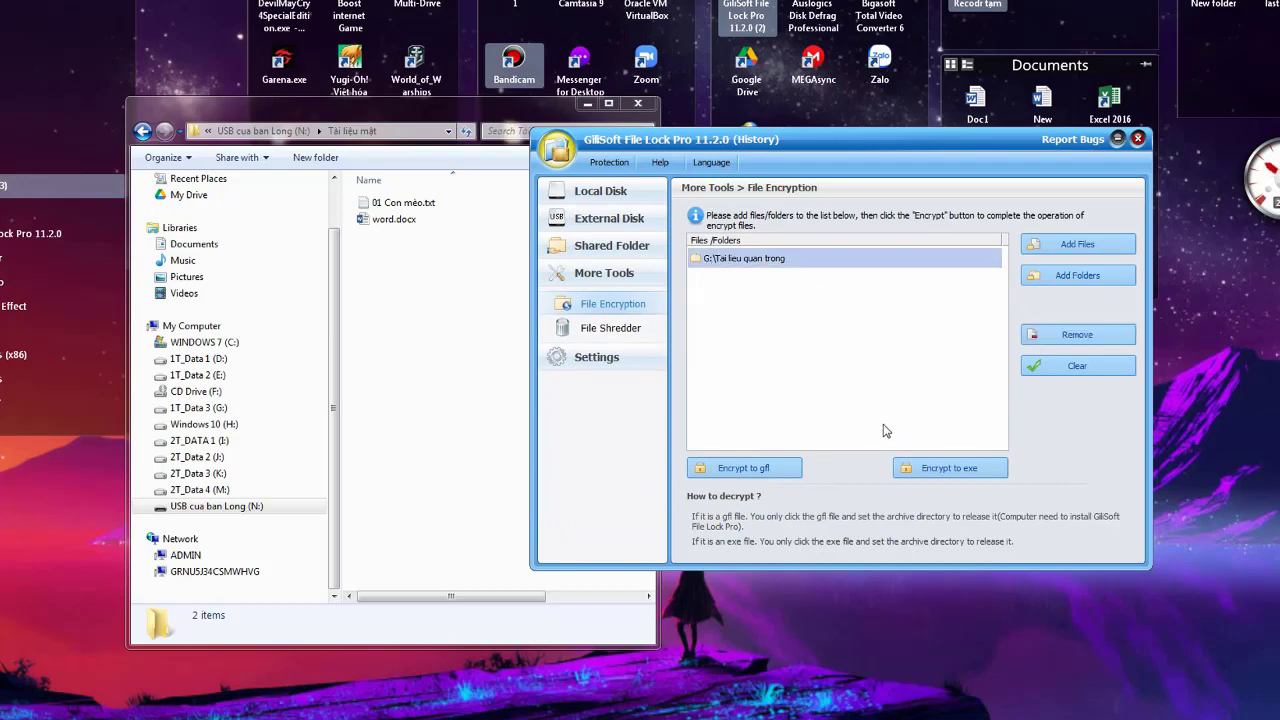
click(926, 470)
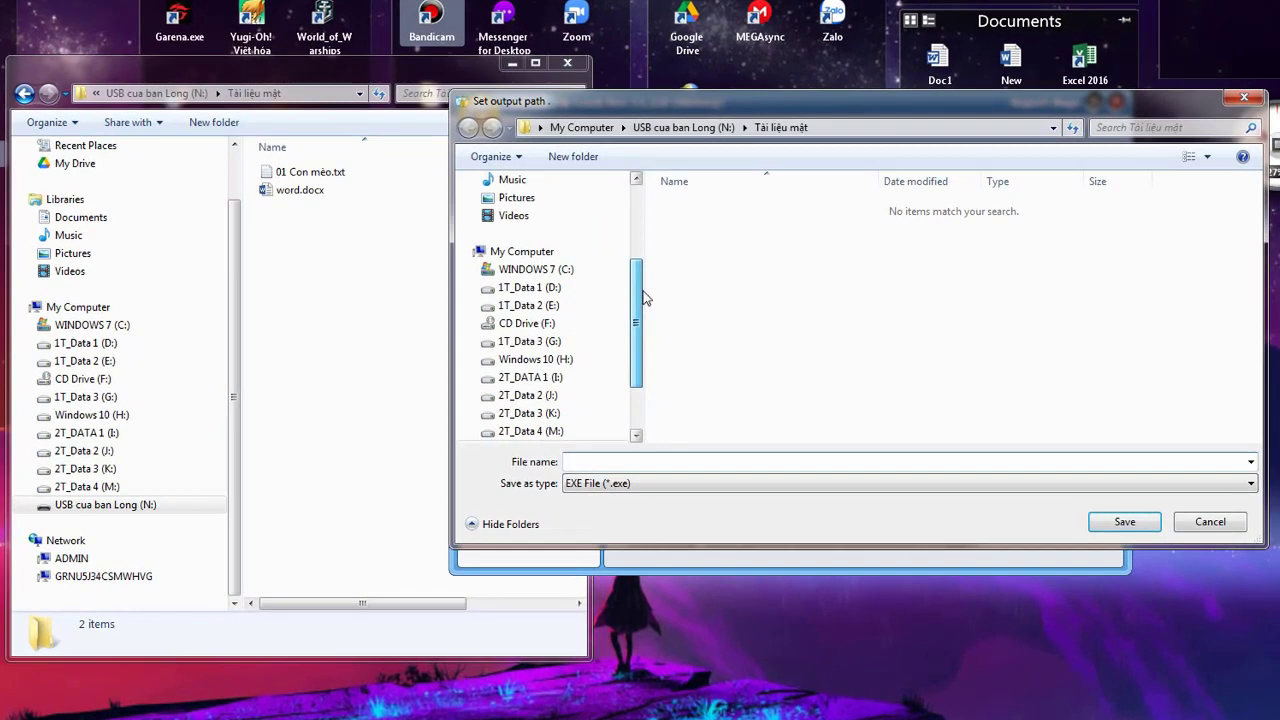
Save the exe output to USB drive N: as File đóng gói
mouse_move(636, 292)
mouse_down()
mouse_move(643, 349)
mouse_move(641, 311)
mouse_up()
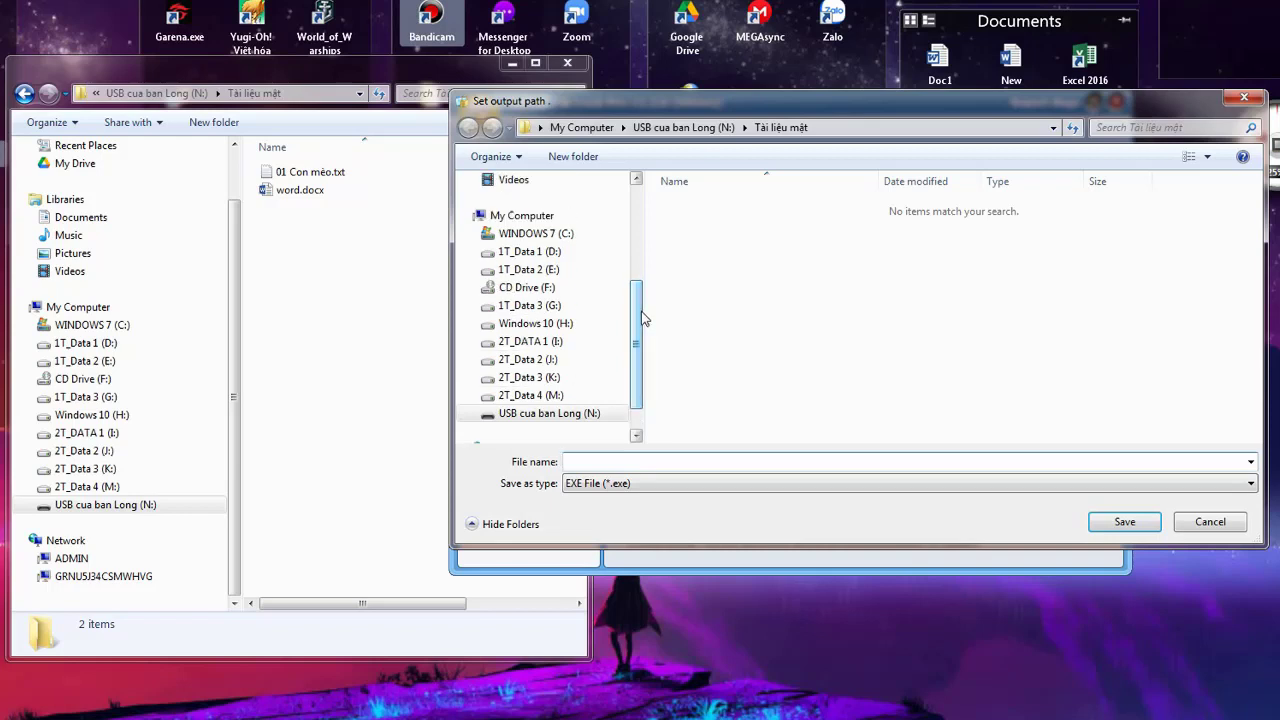
click(528, 252)
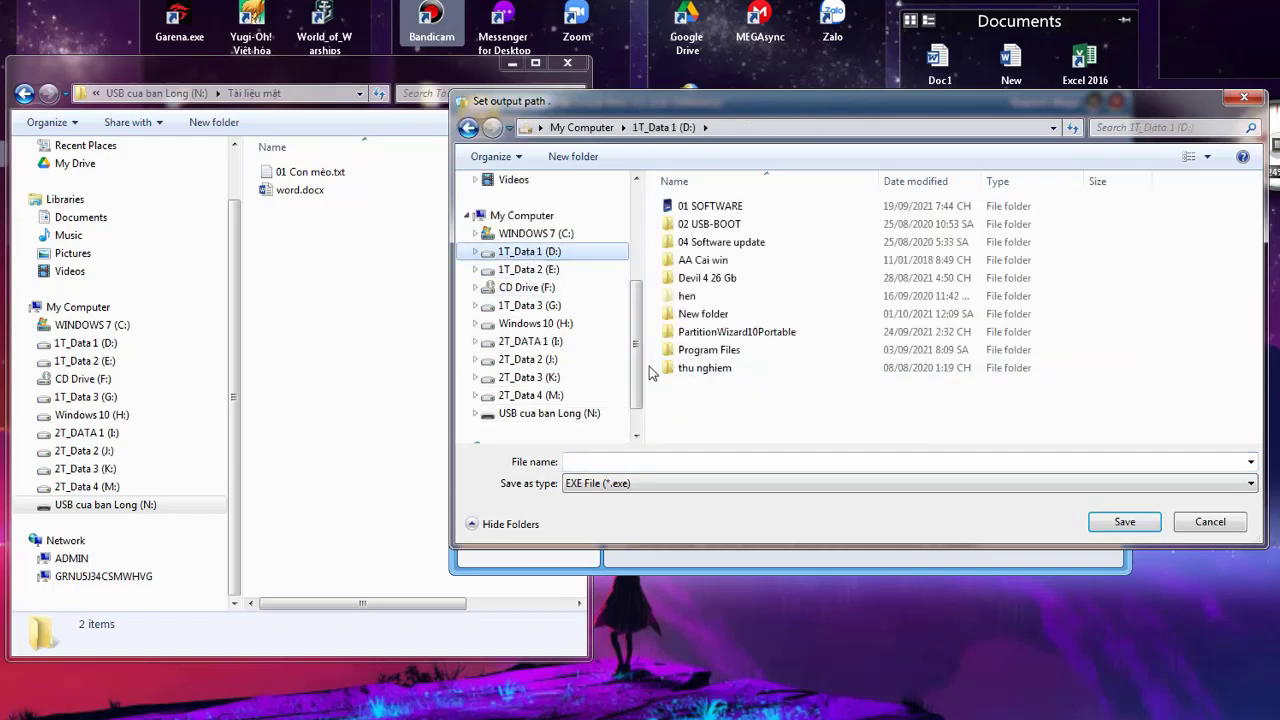
scroll(640, 366, down, 1)
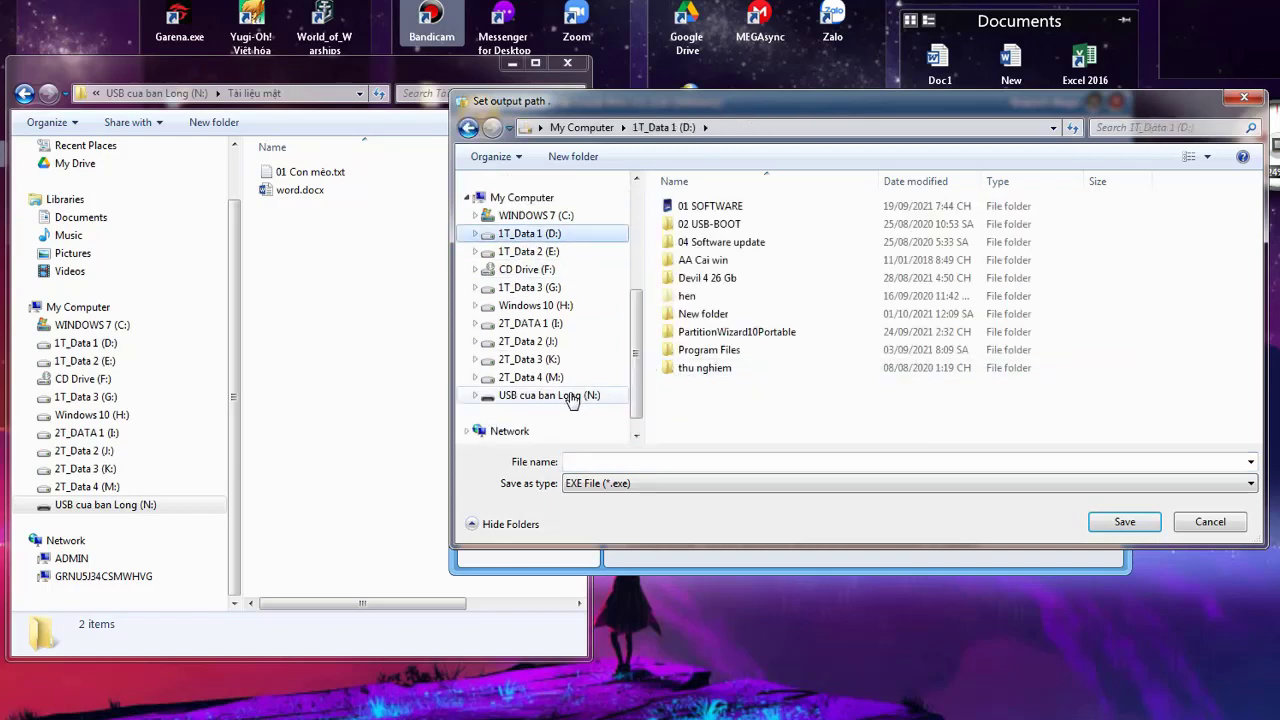
click(572, 397)
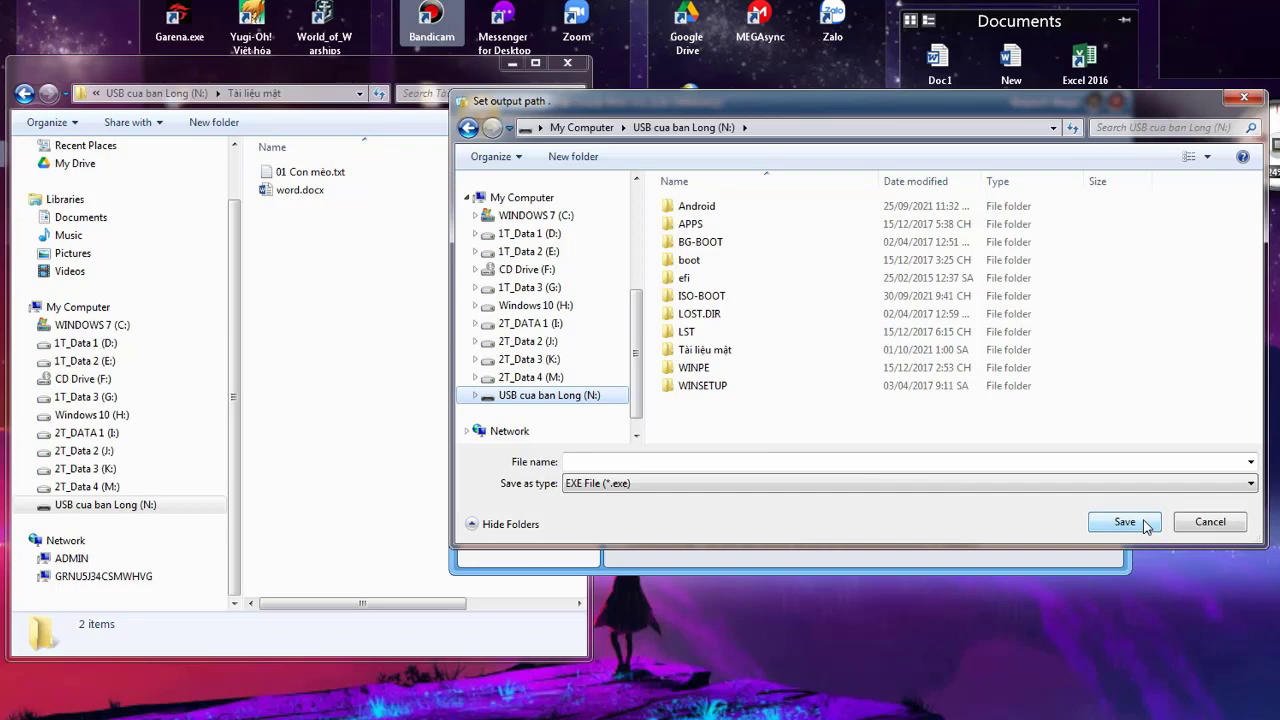
click(1145, 526)
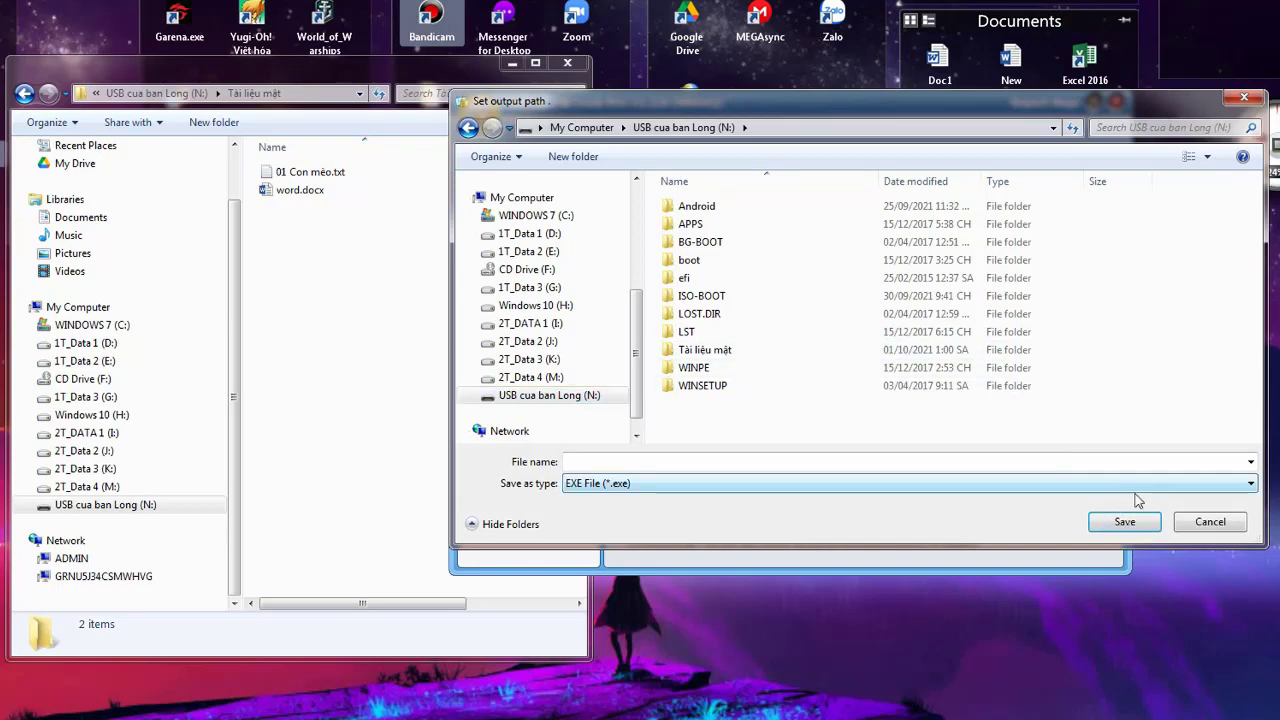
click(846, 462)
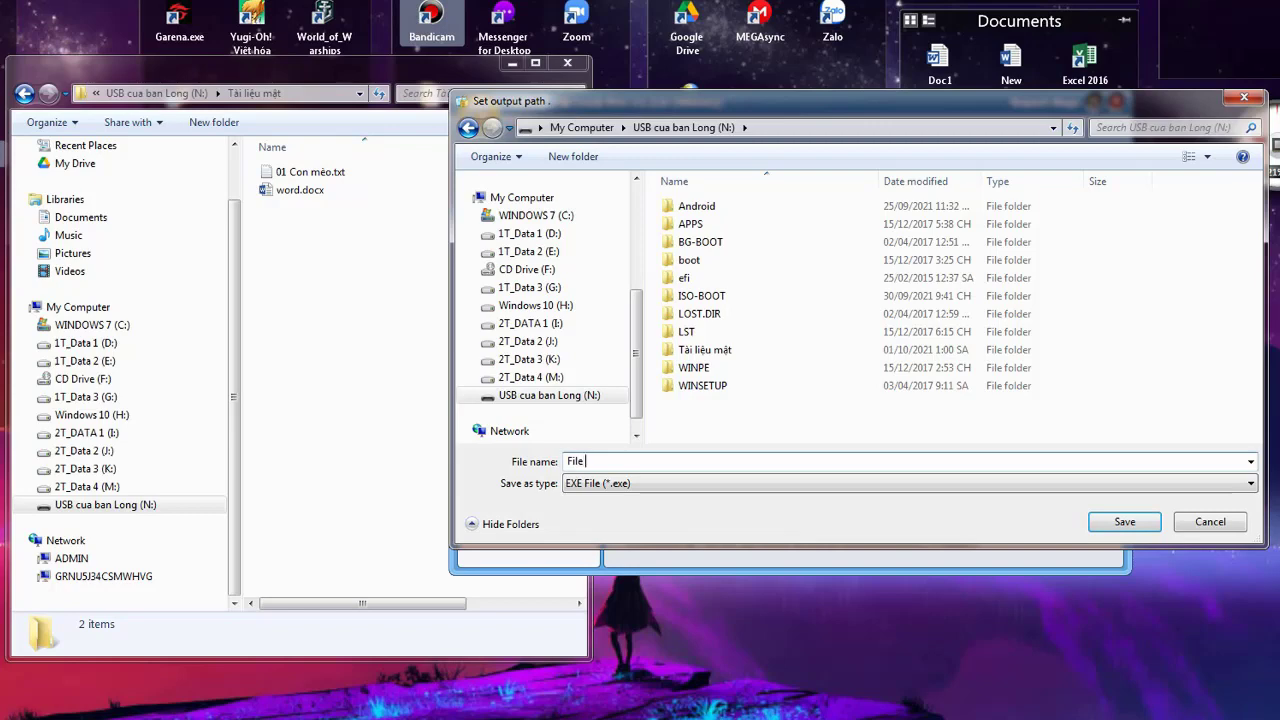
text(File đơ)
click(1121, 521)
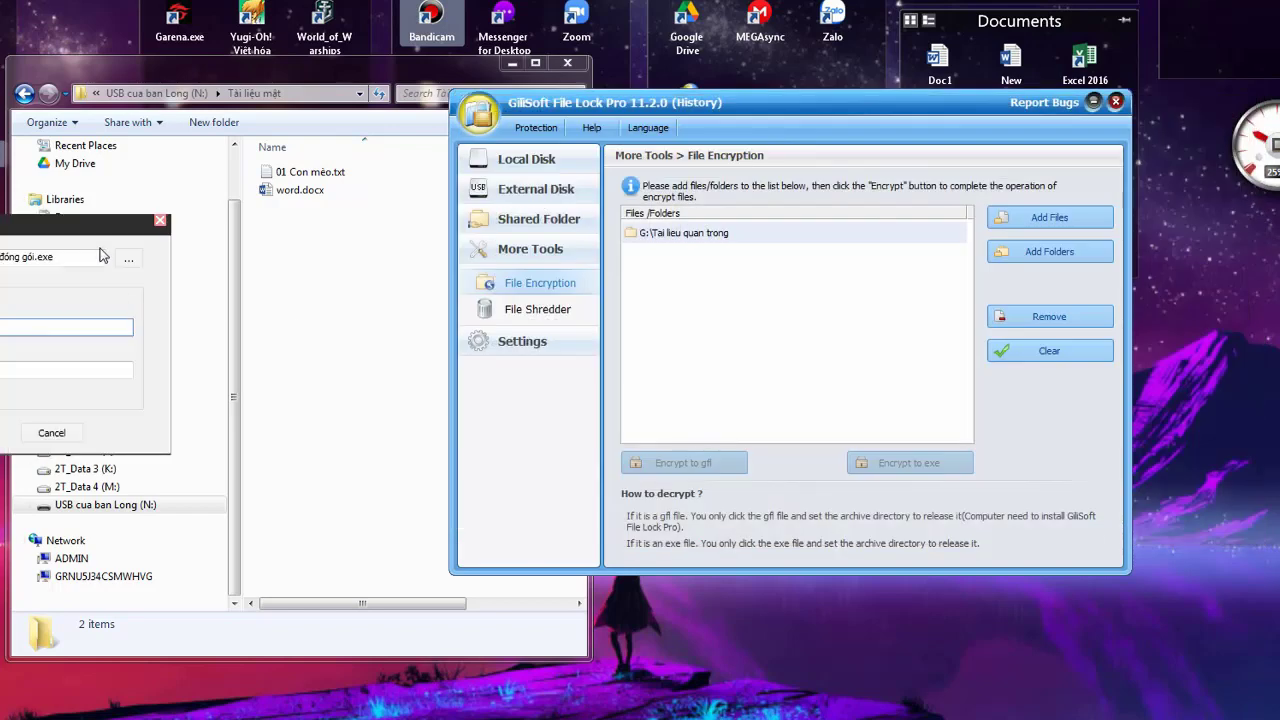
Enter and confirm the archive password, then encrypt the folder into File đóng gói.exe
drag(100, 238, 891, 284)
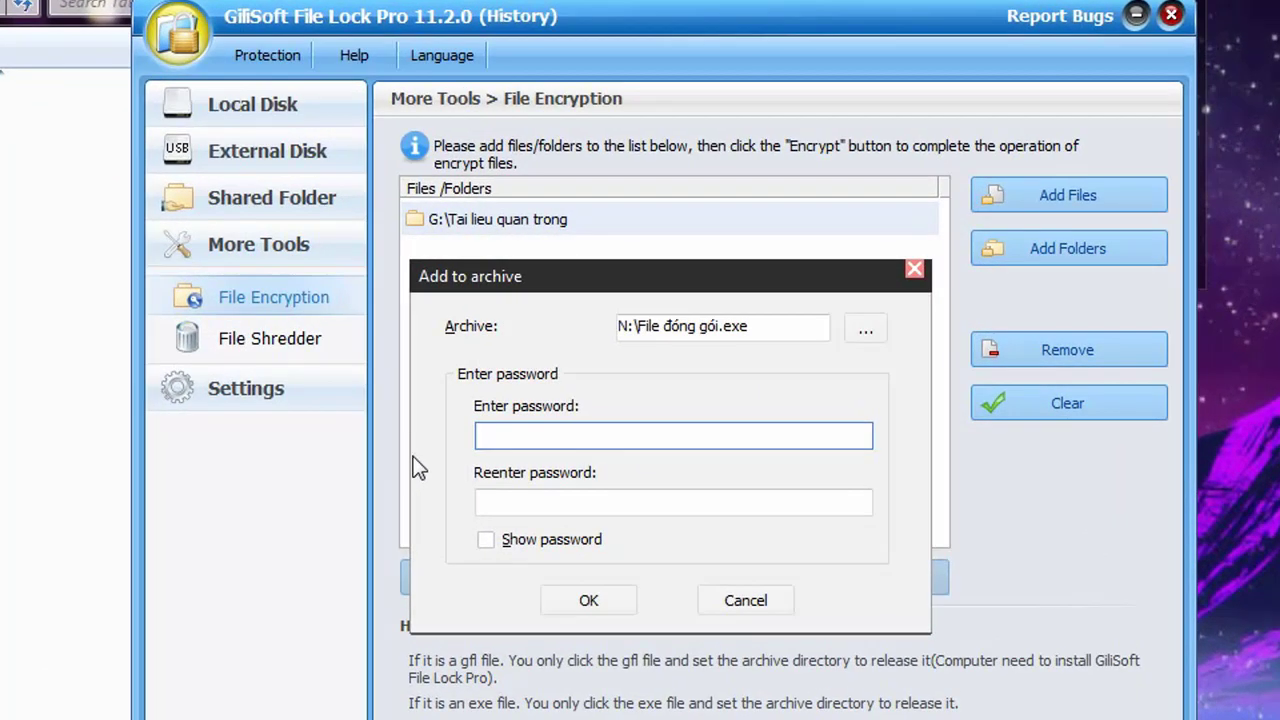
text(1)
click(500, 500)
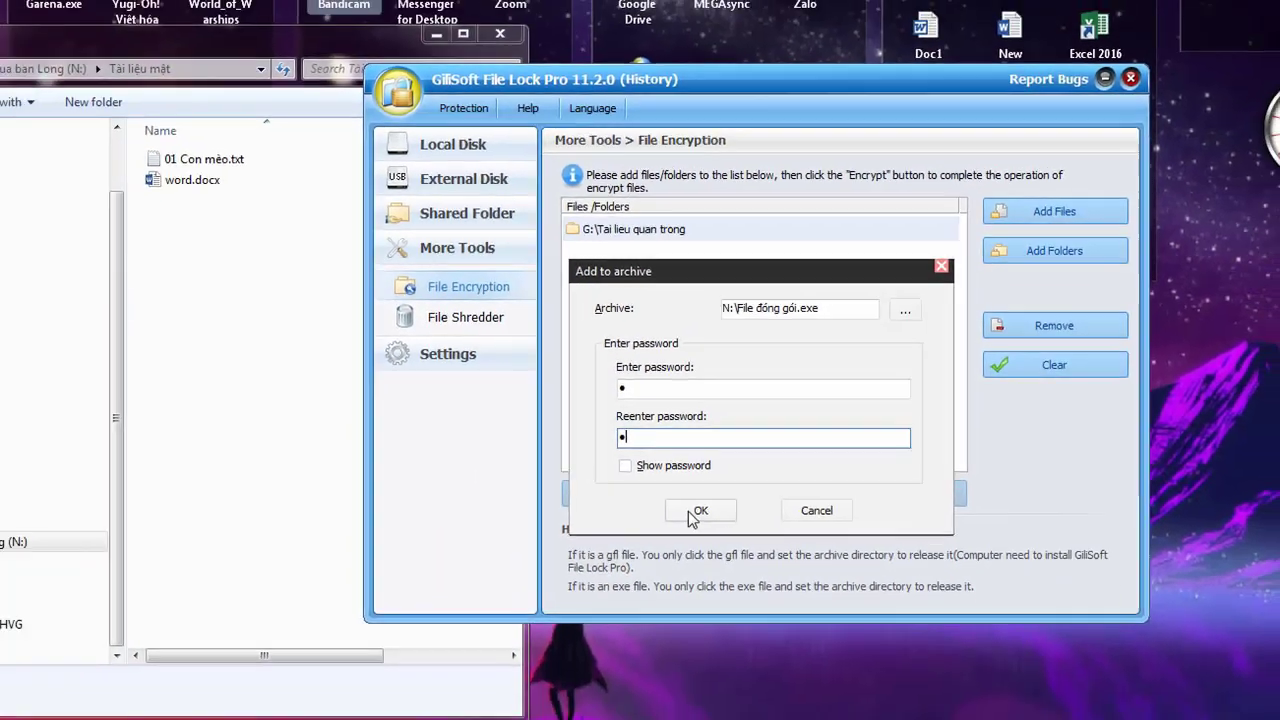
click(588, 600)
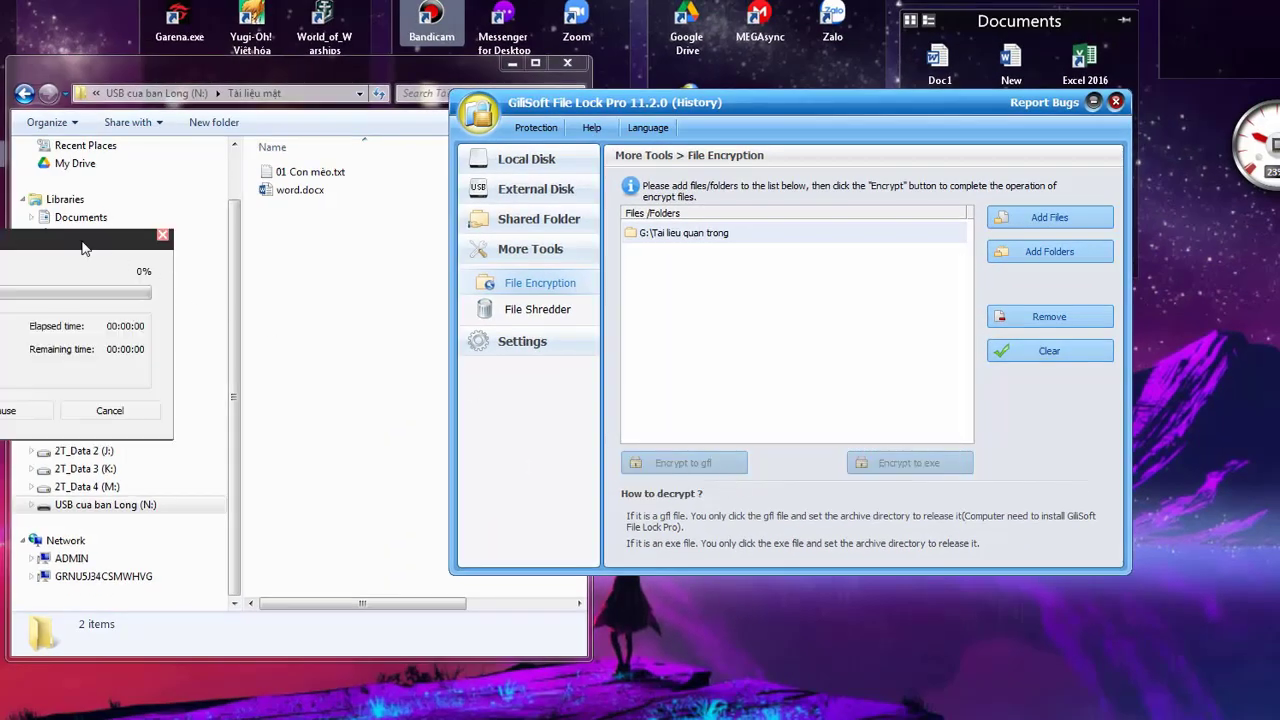
click(137, 510)
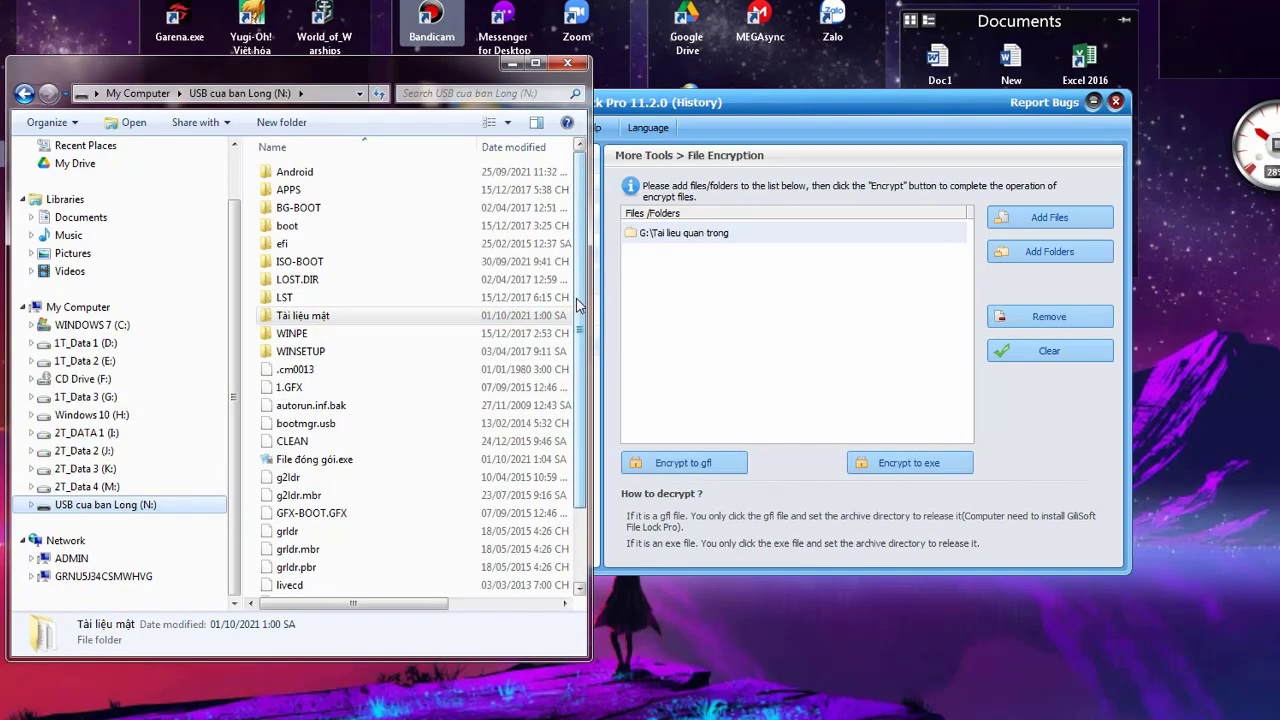
Cut File đóng gói.exe from the root of USB drive N:
scroll(445, 465, down, 2)
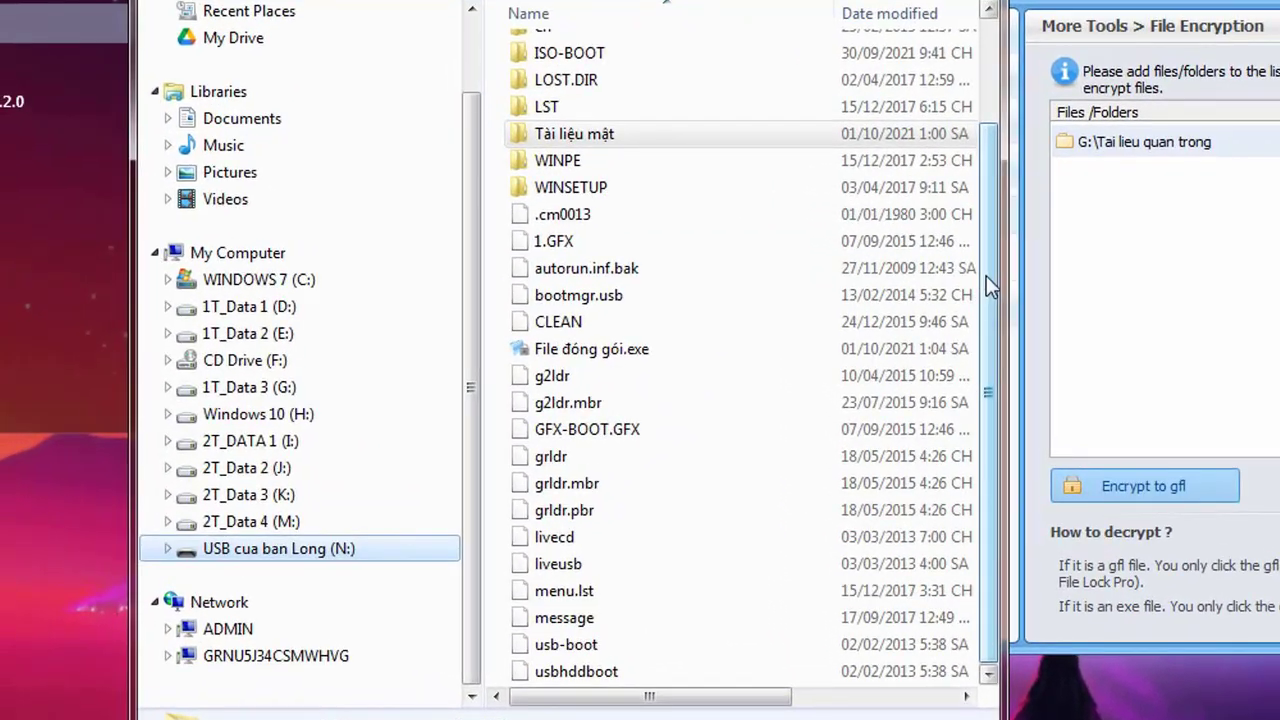
drag(992, 274, 1005, 150)
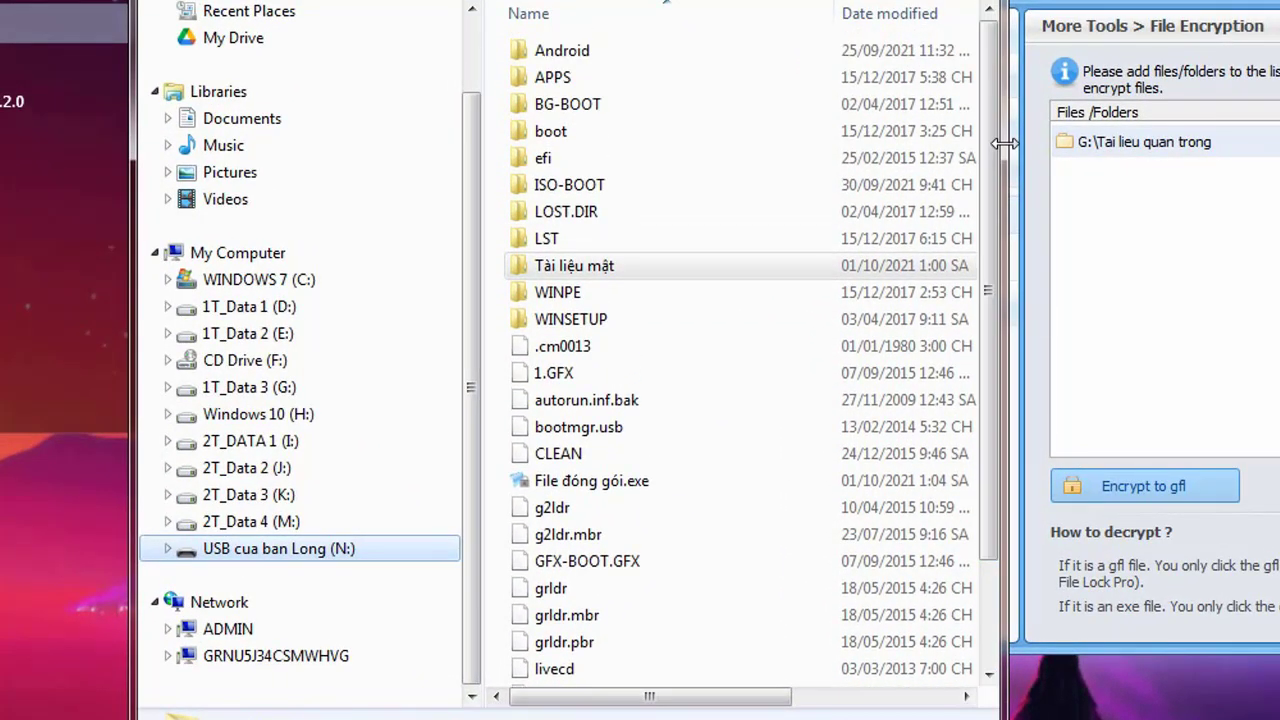
click(565, 483)
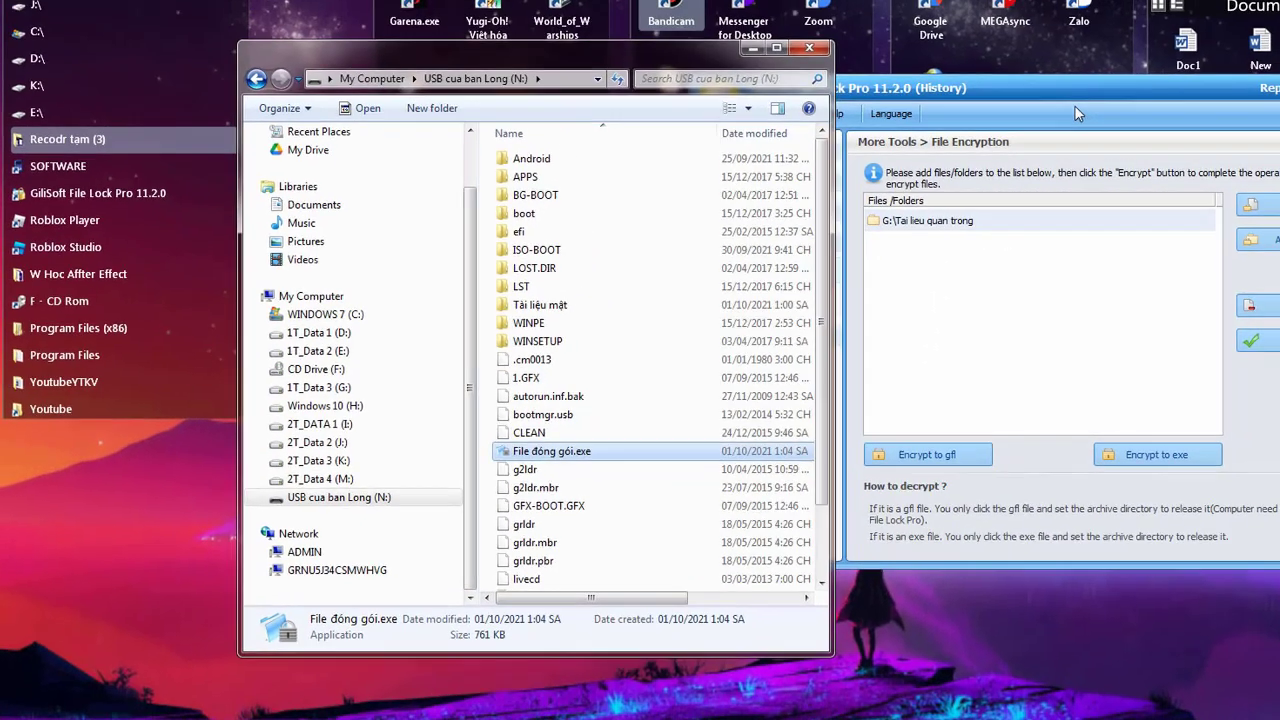
drag(1074, 105, 1278, 127)
click(563, 468)
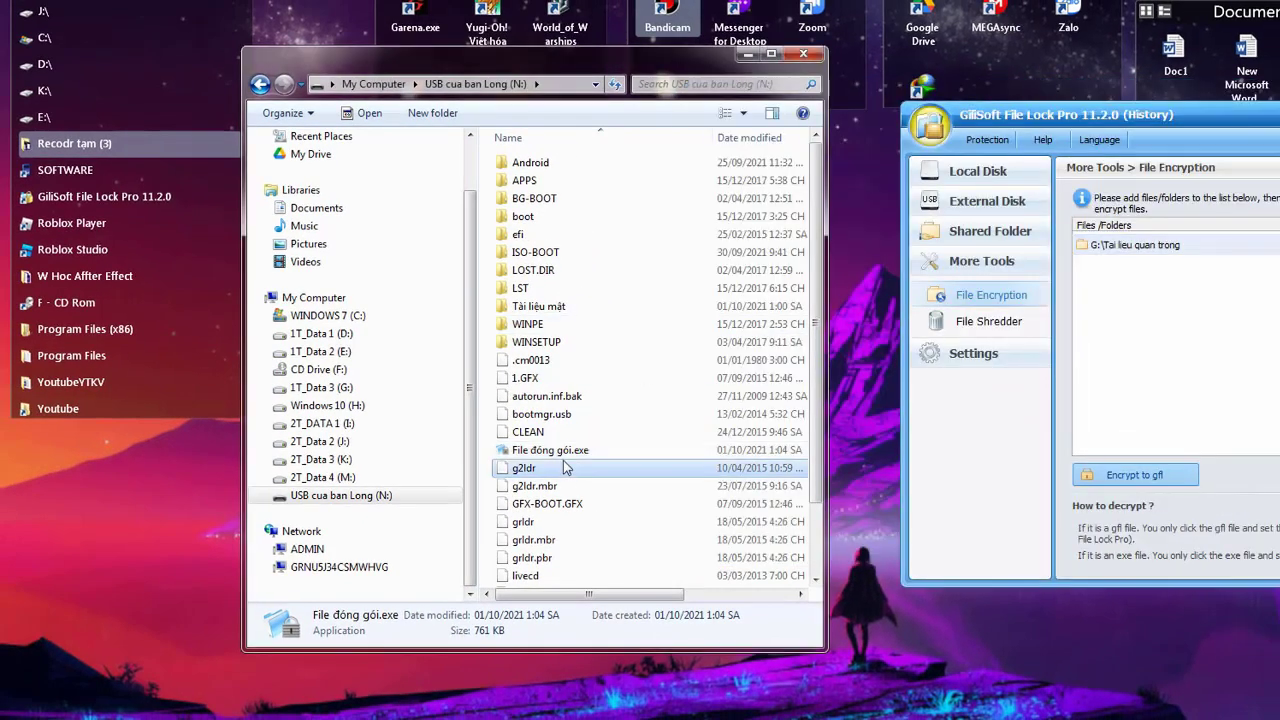
click(565, 452)
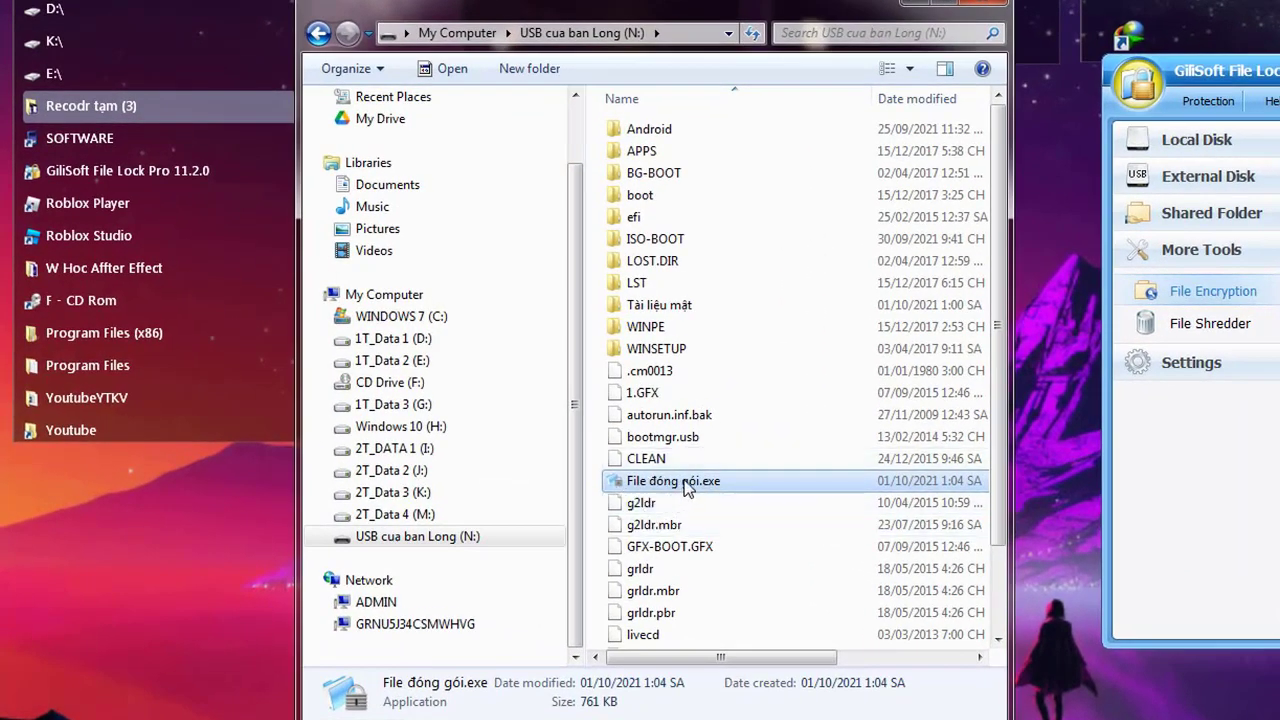
right_click(686, 488)
click(722, 338)
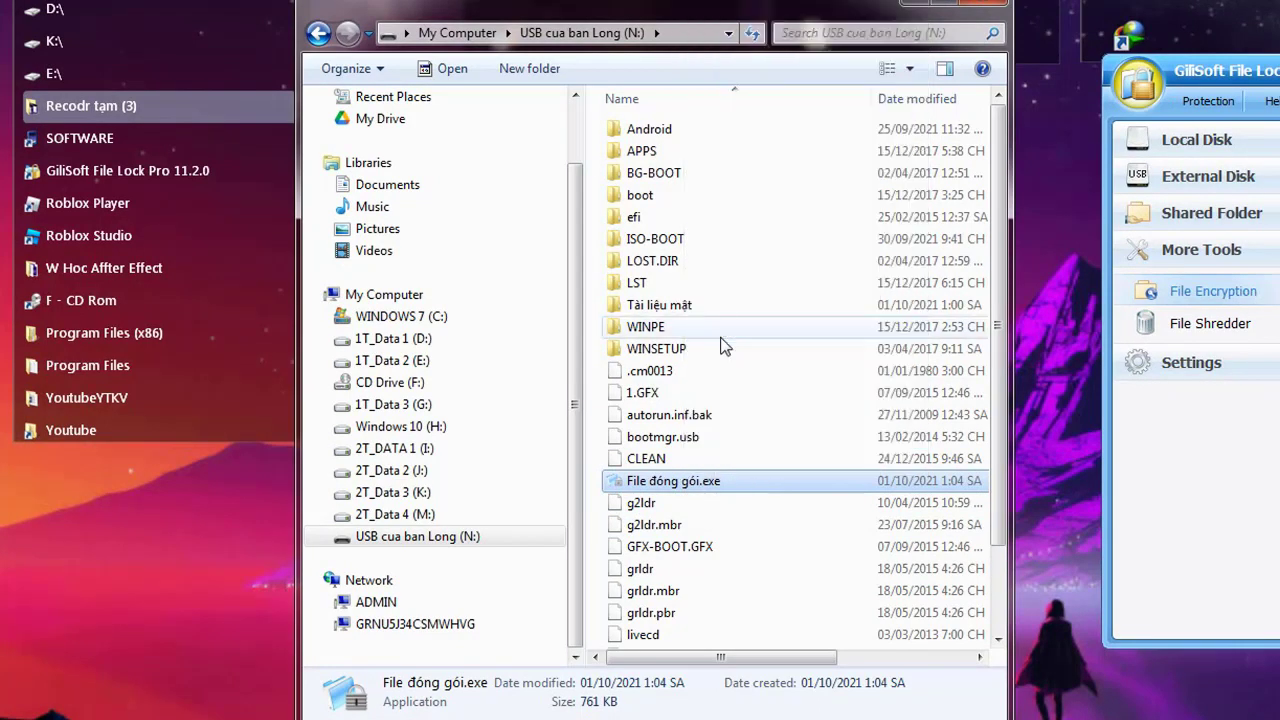
Paste File đóng gói.exe into the root of drive 1T_Data 1 (D:)
click(425, 339)
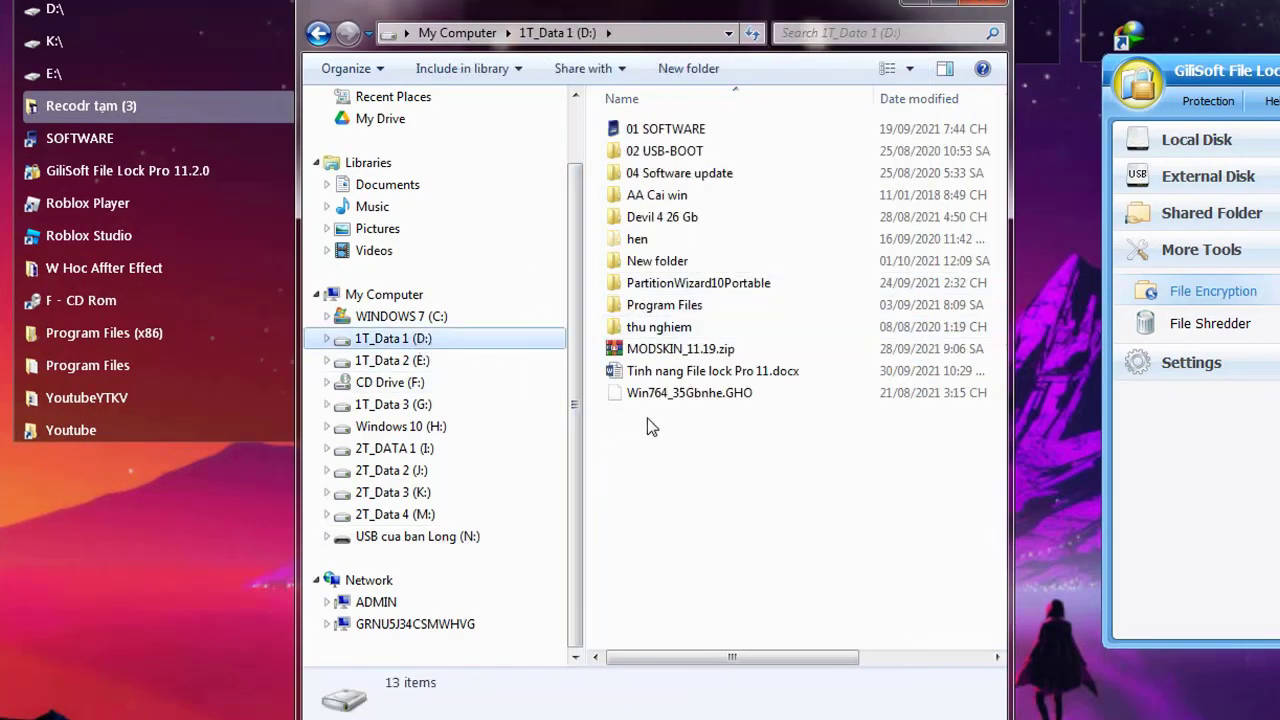
right_click(620, 452)
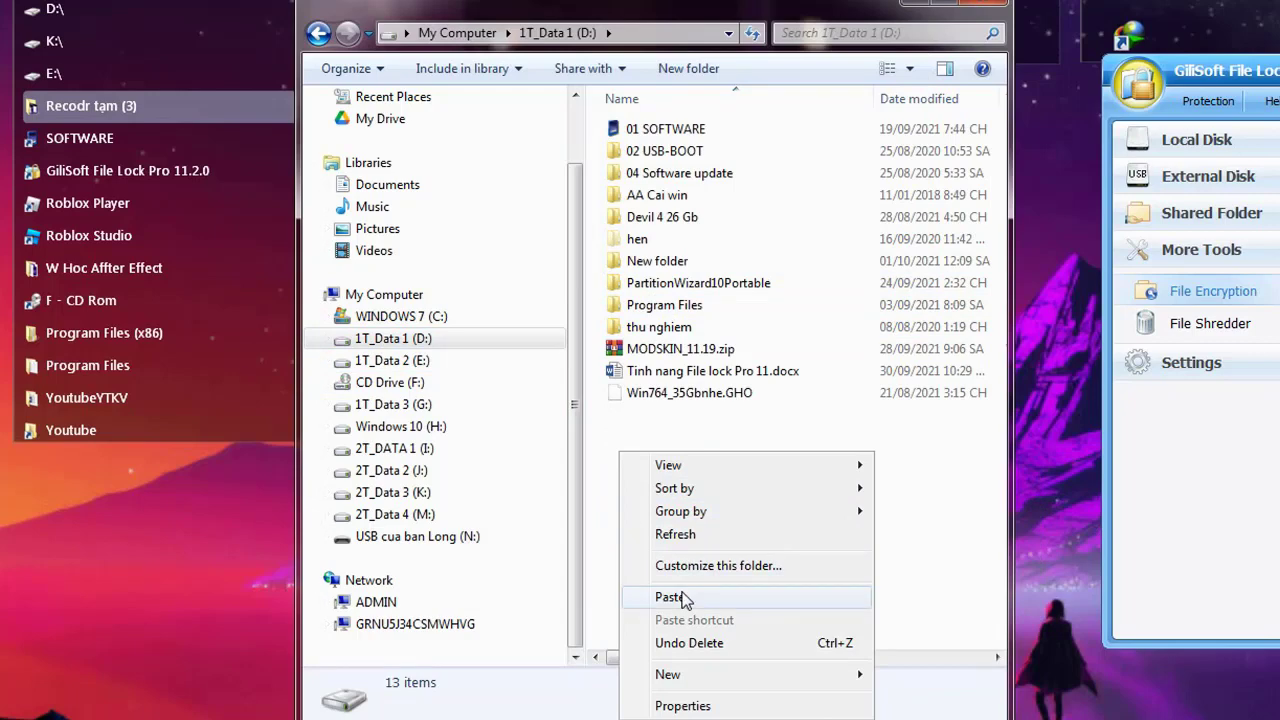
click(652, 674)
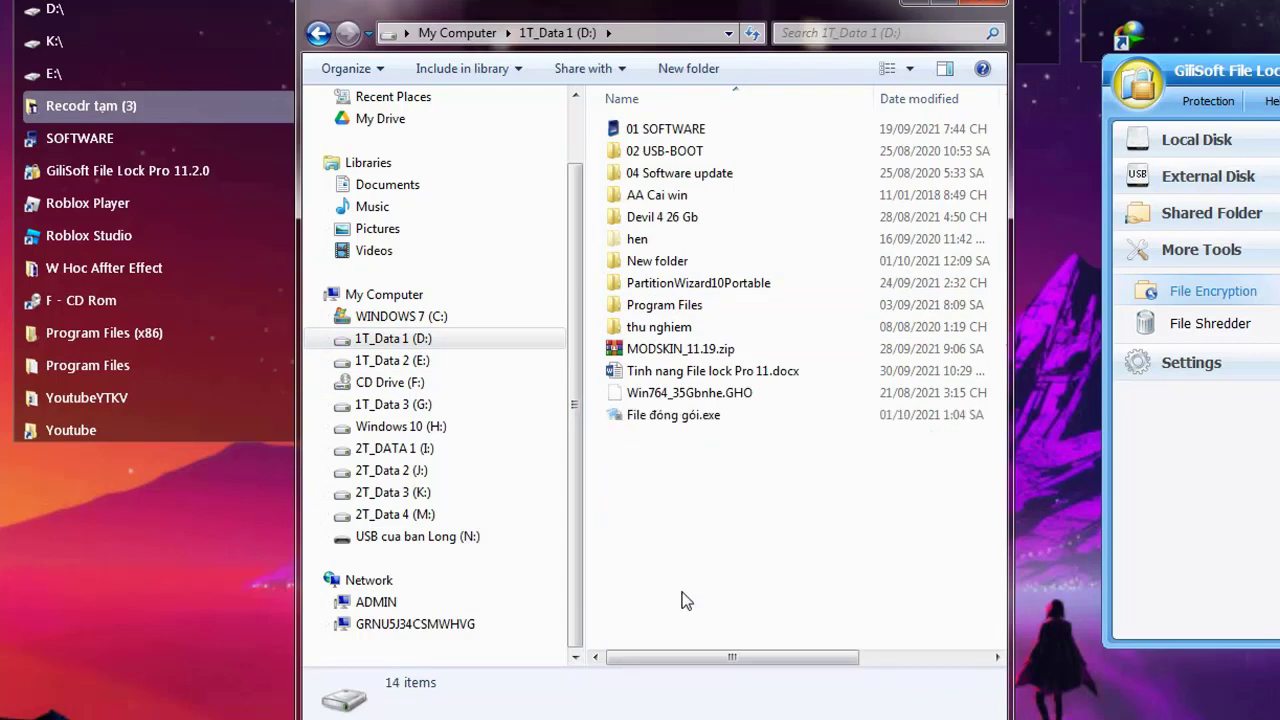
Run the exe extracting to D:\, enter a password, and dismiss the mismatch error
double_click(704, 418)
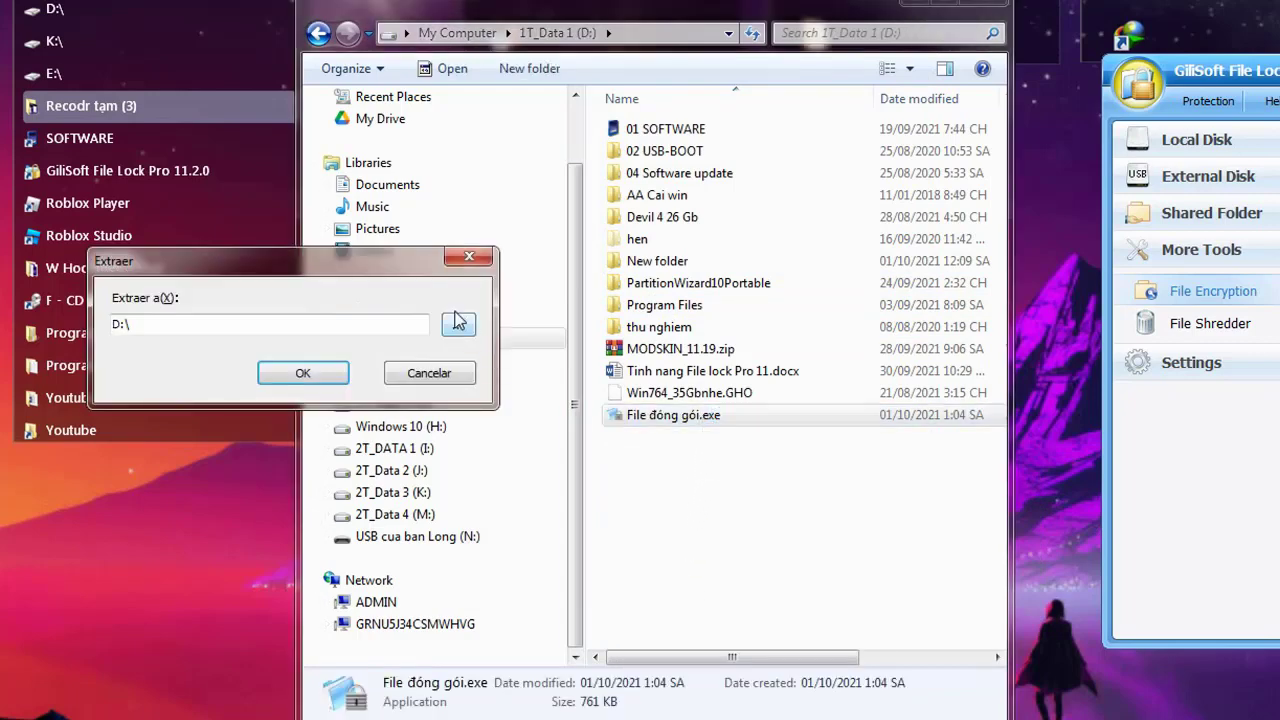
drag(404, 263, 1279, 273)
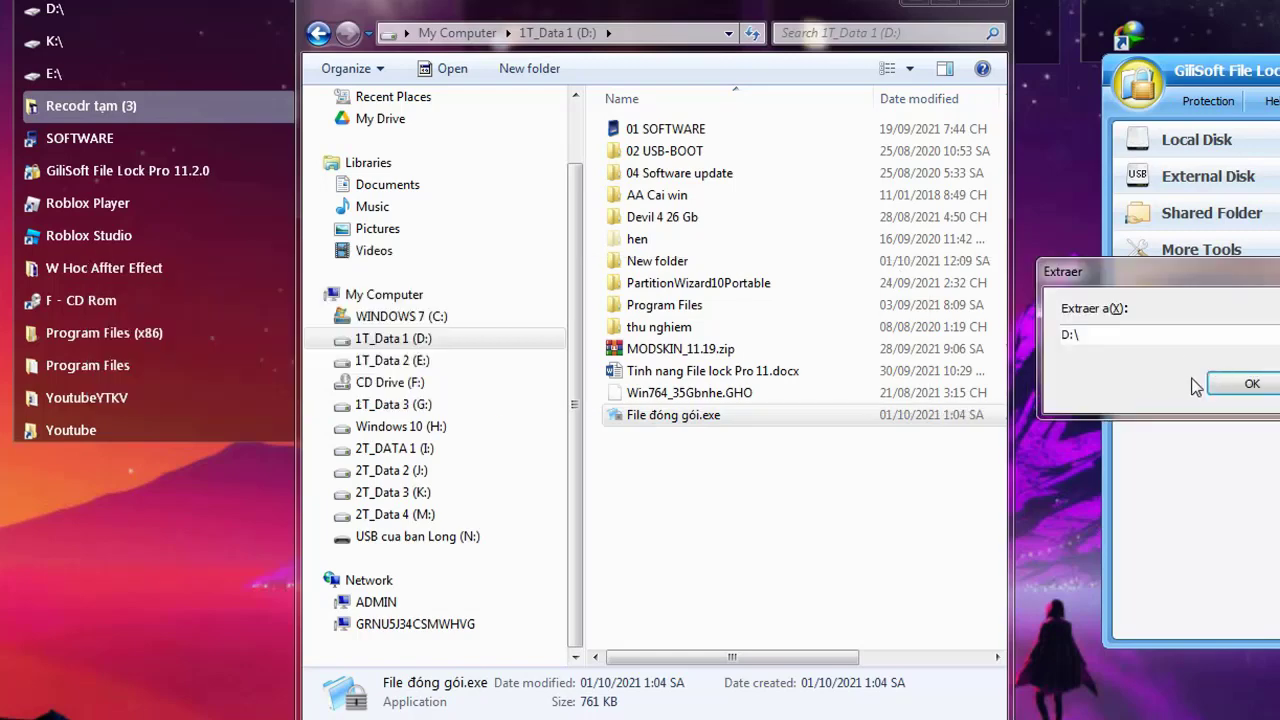
click(1235, 388)
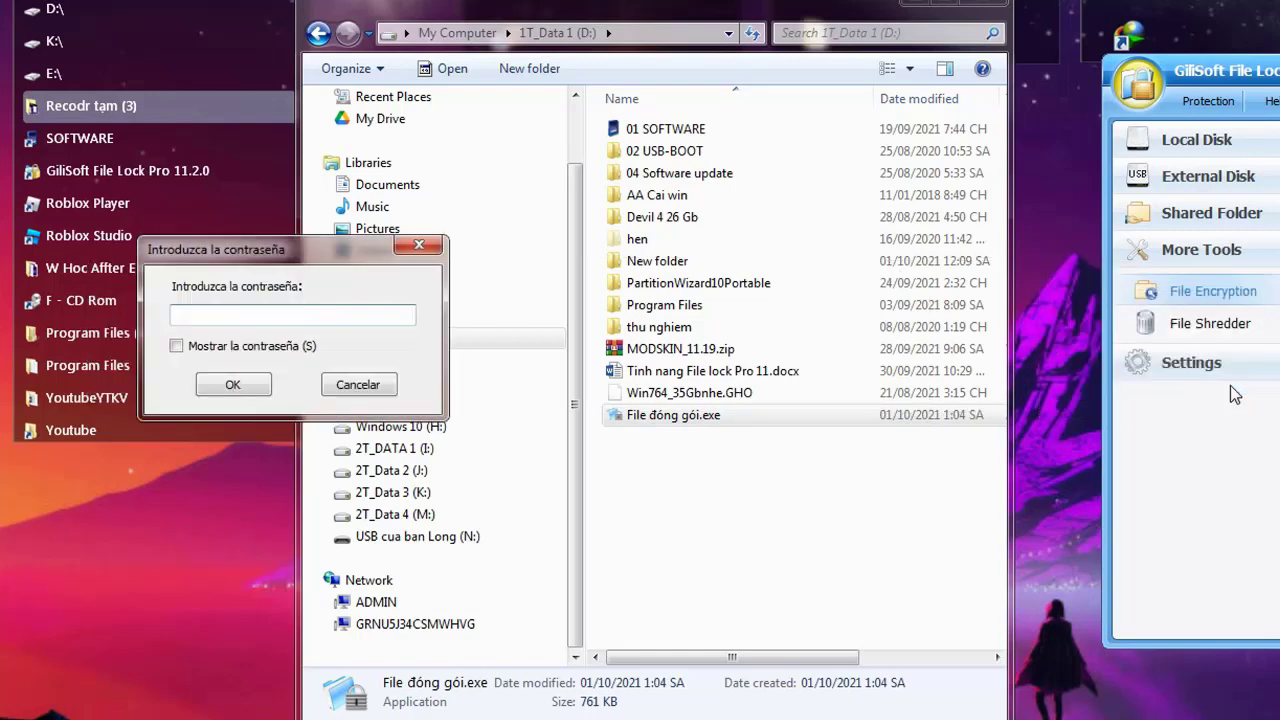
drag(345, 265, 1087, 267)
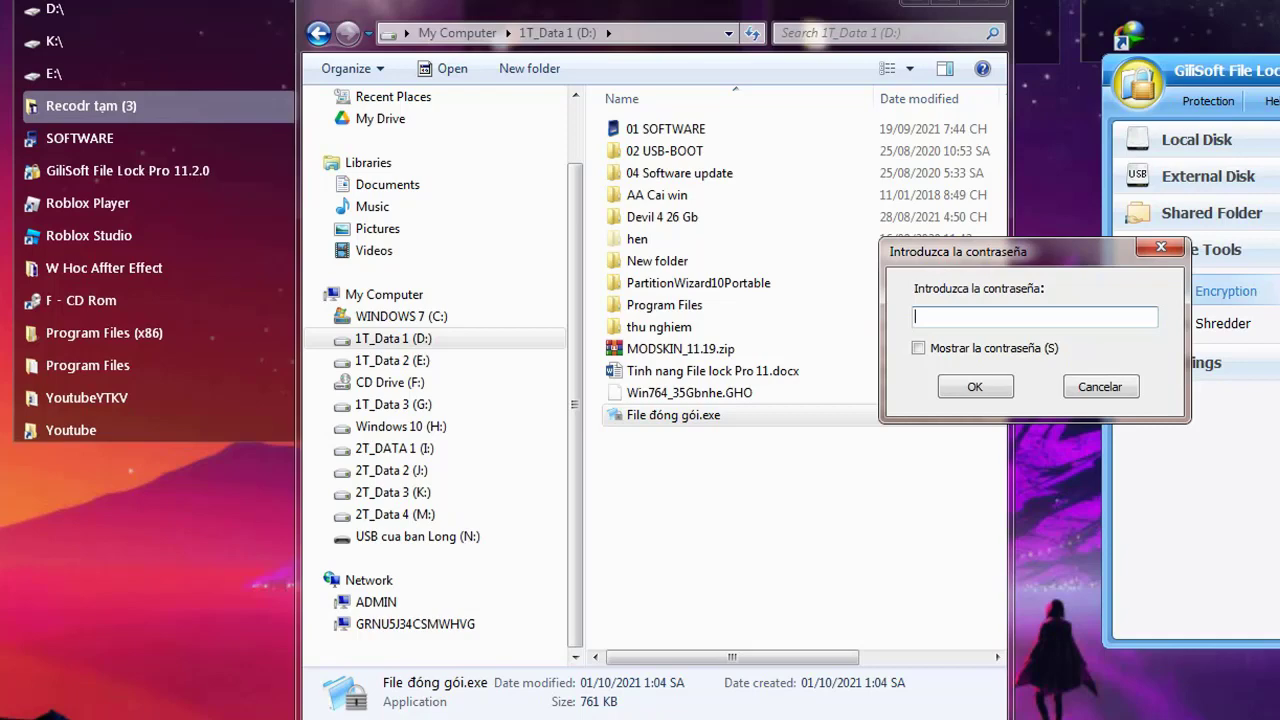
text(••••••)
click(988, 395)
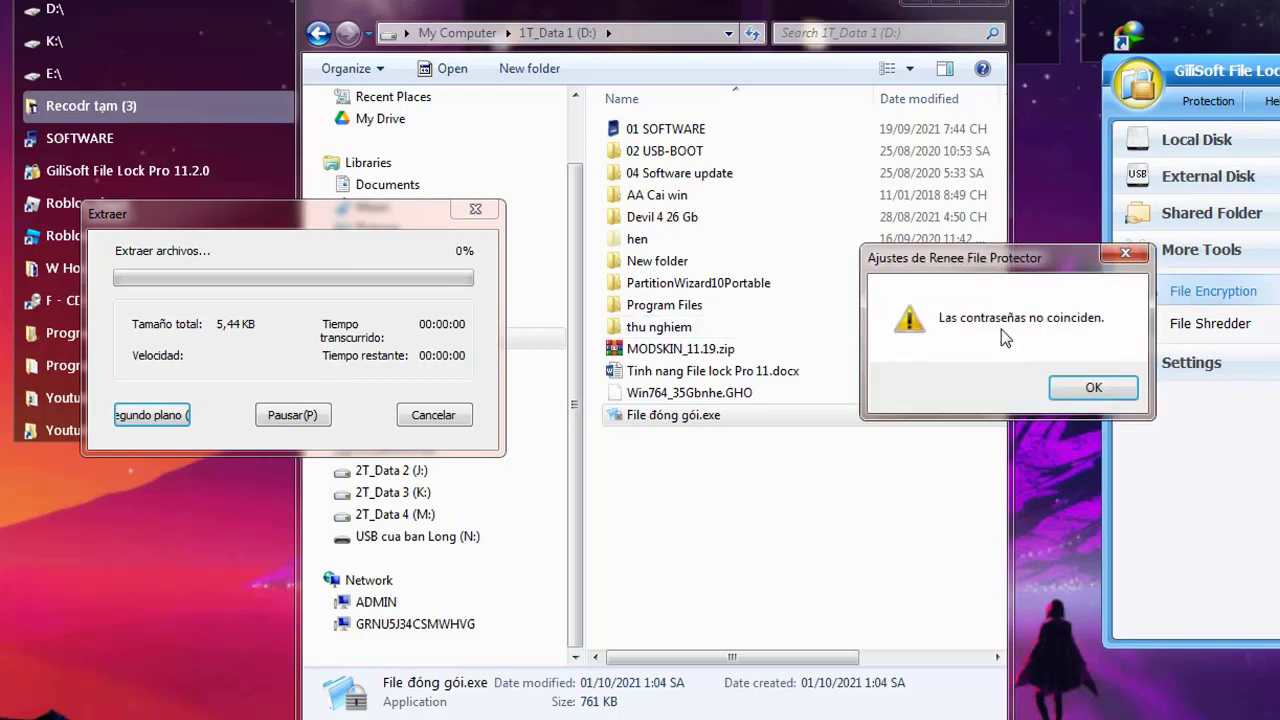
click(1075, 390)
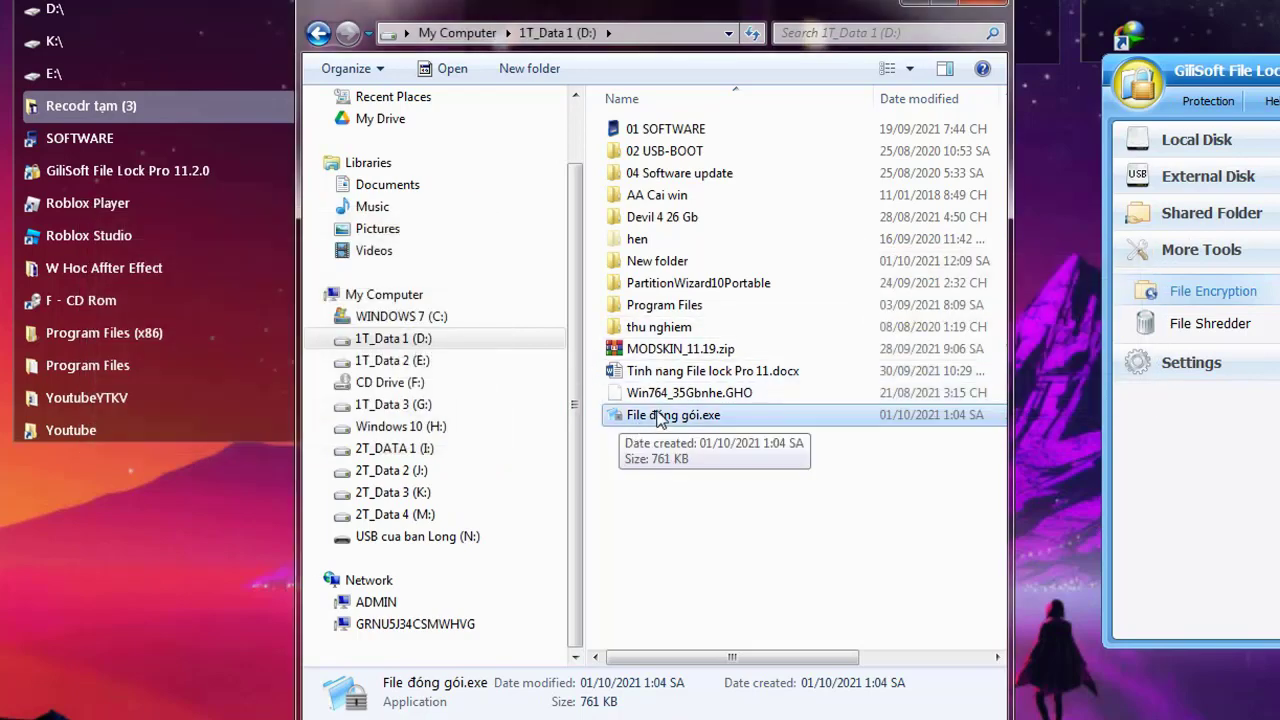
Rerun File đóng gói.exe to D:\ with the correct password to extract the files
double_click(660, 418)
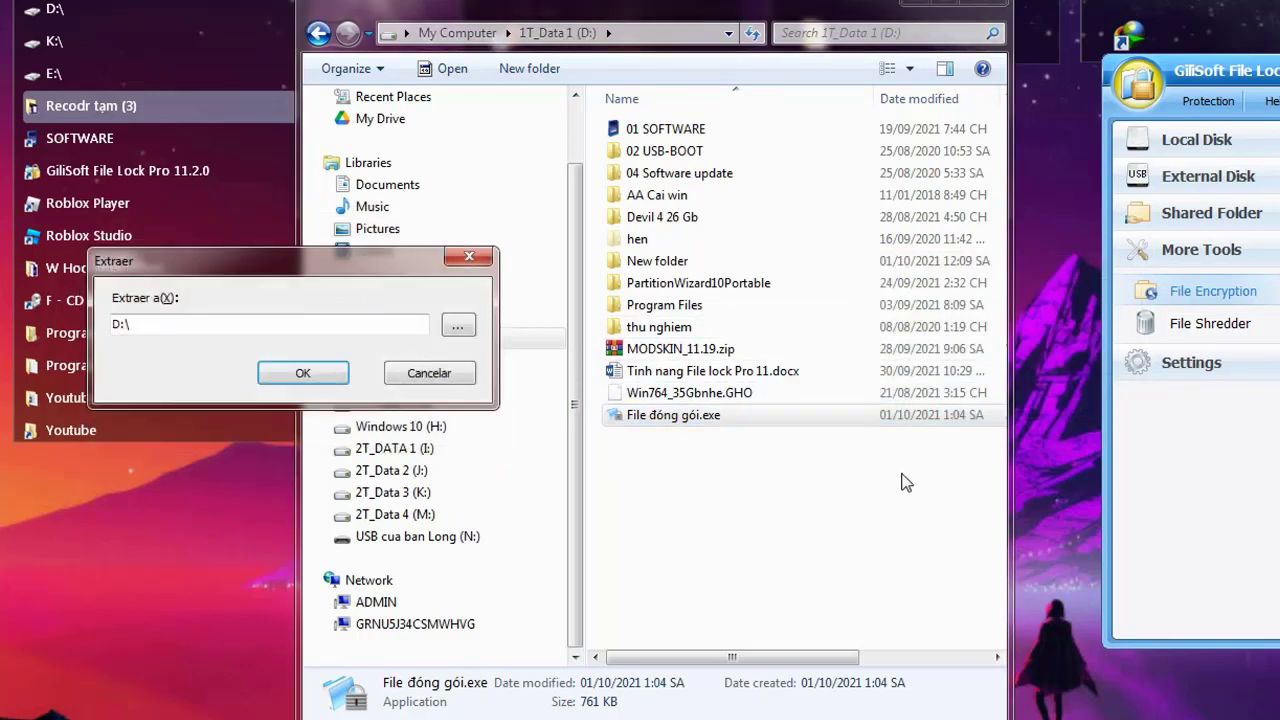
drag(922, 270, 922, 260)
click(1095, 358)
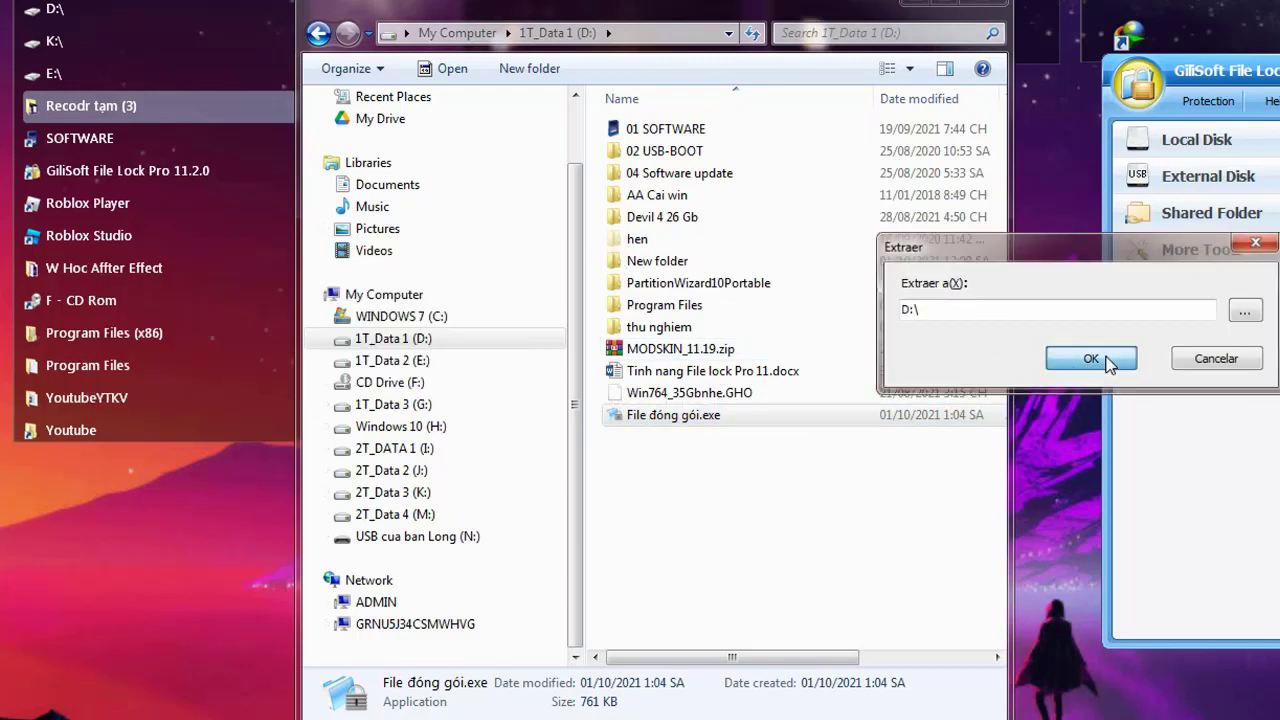
drag(350, 256, 1094, 279)
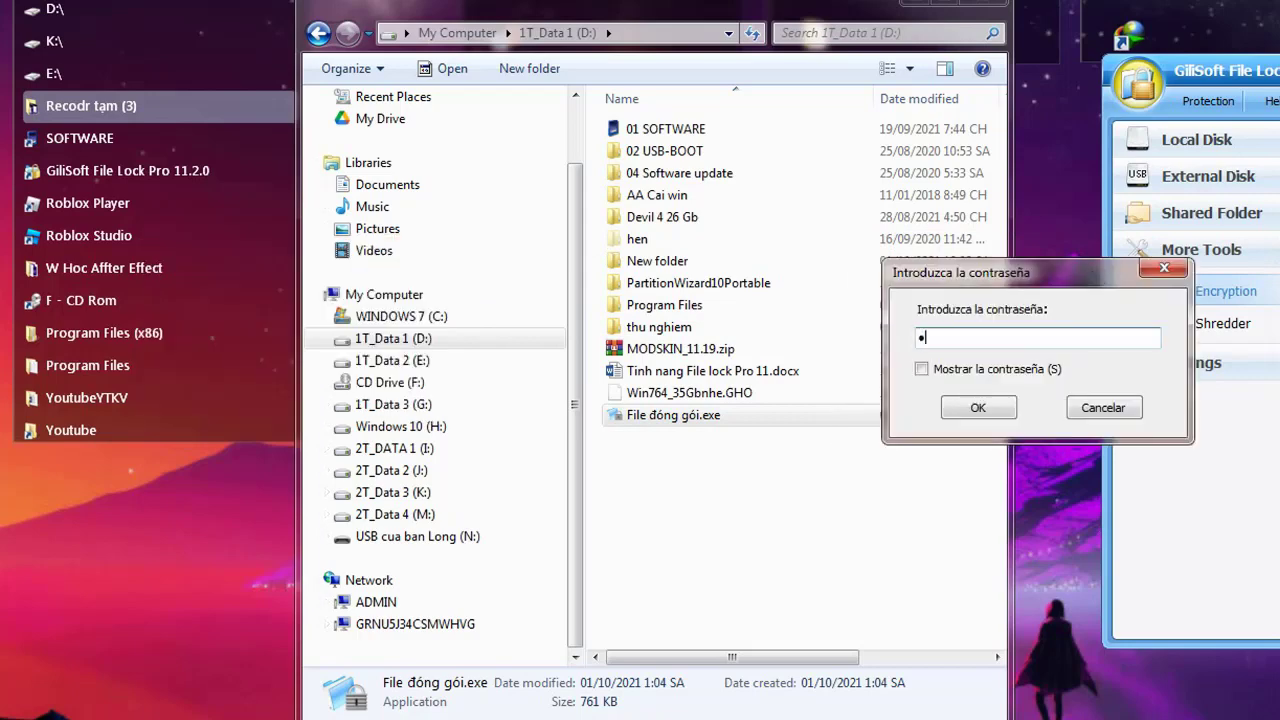
click(978, 407)
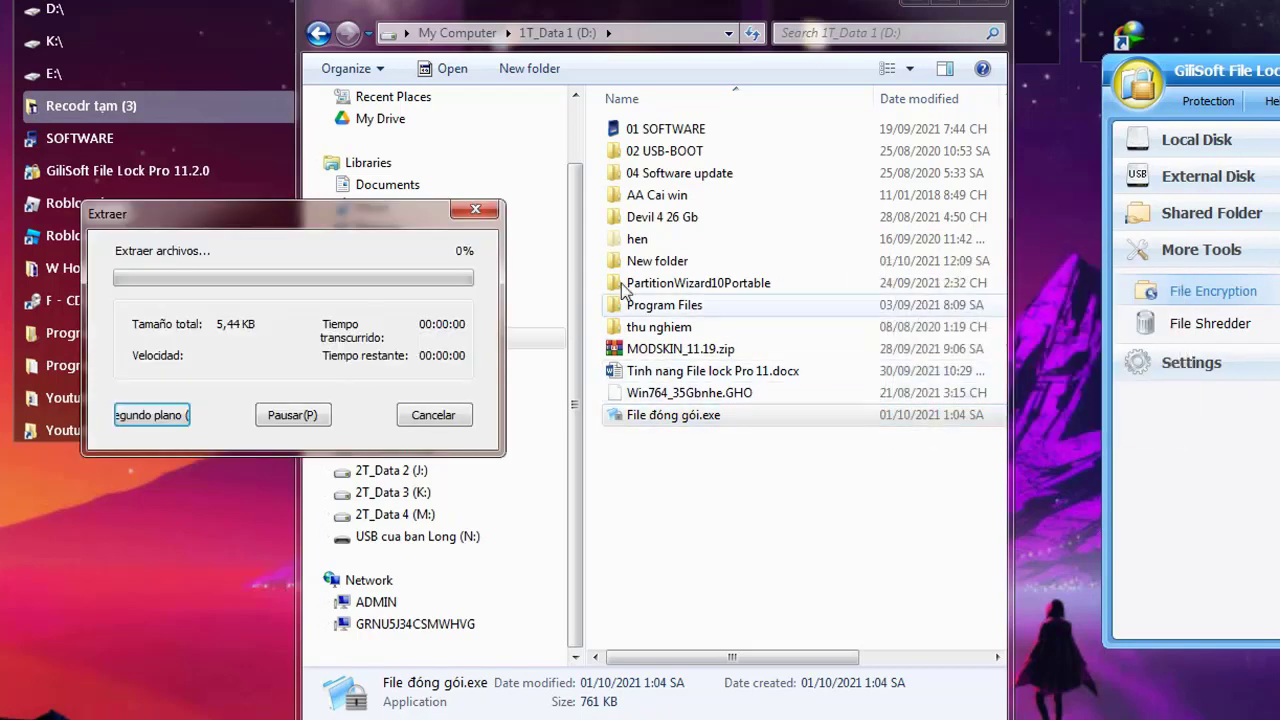
Open File đóng gói and Tai lieu quan trong to check the files, then close Explorer
click(686, 446)
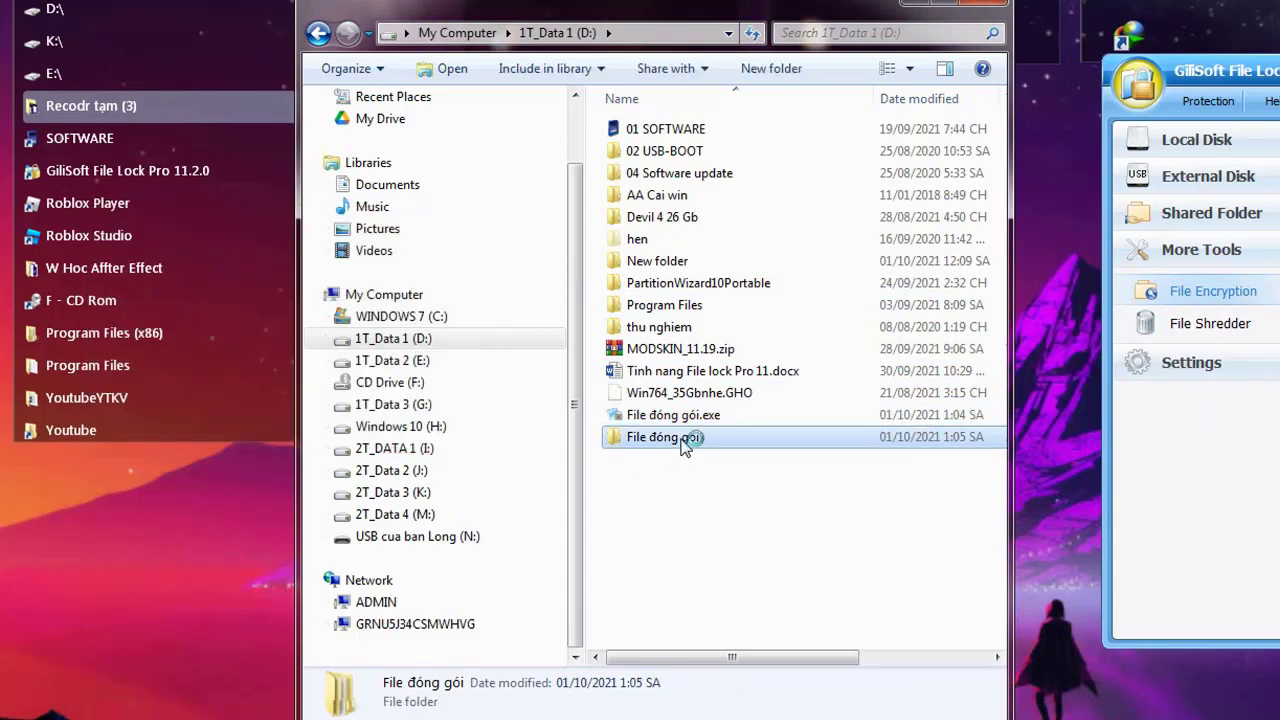
double_click(686, 446)
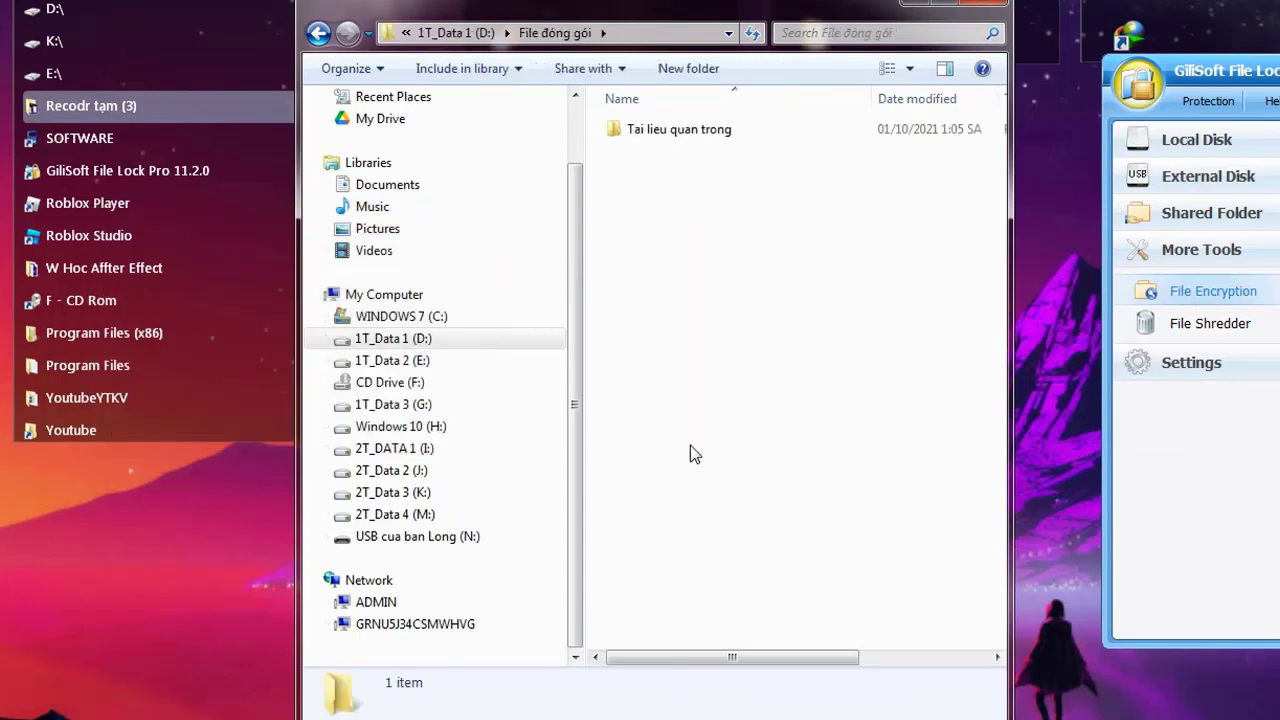
double_click(717, 136)
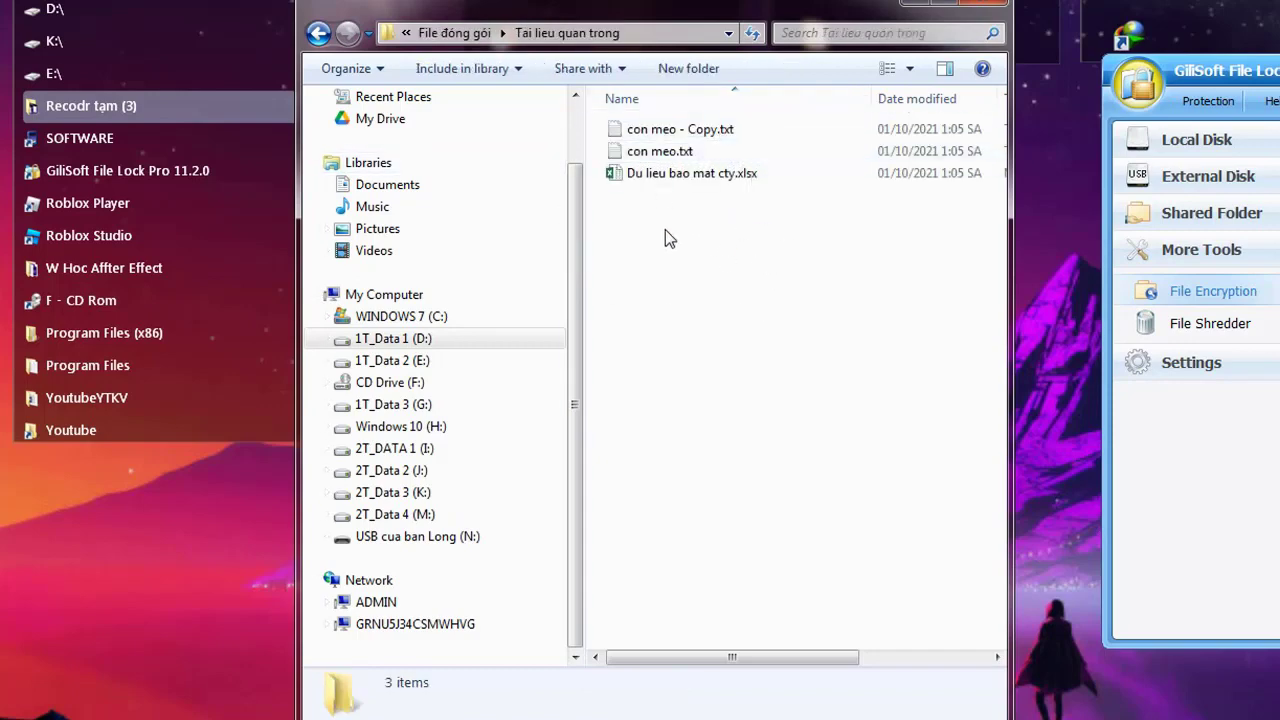
click(958, 8)
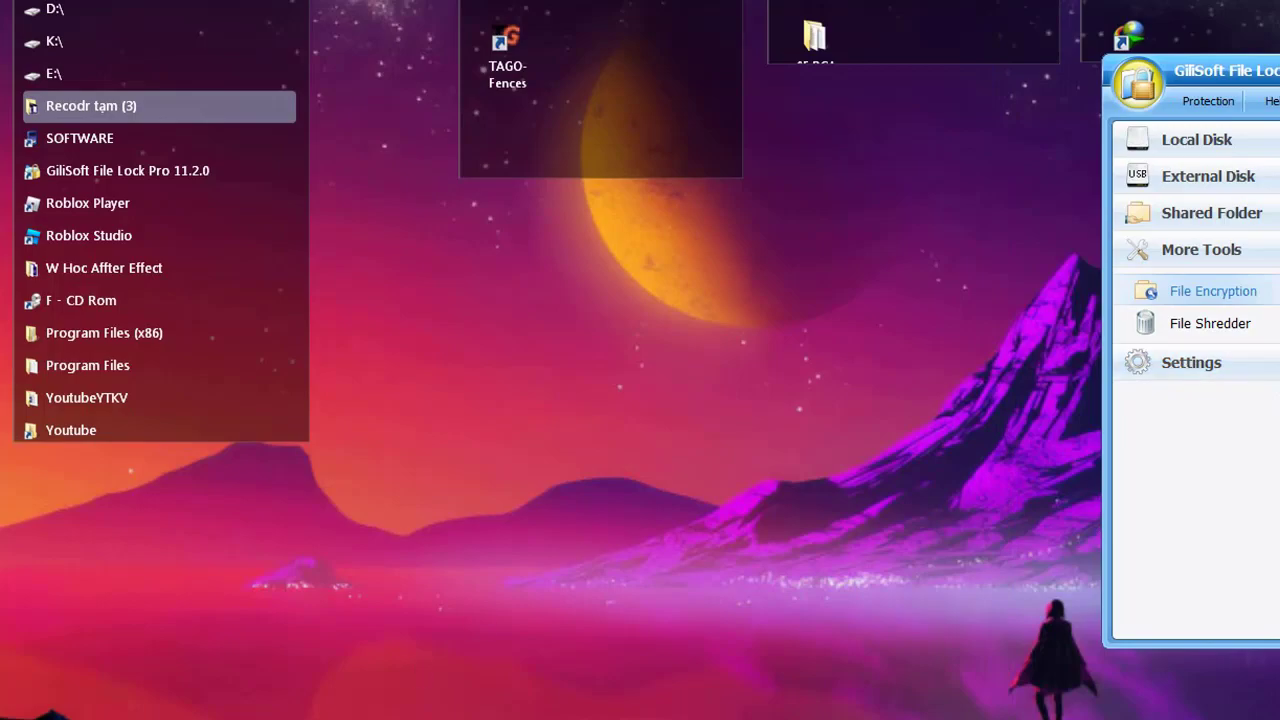
Reopen Explorer on 1T_Data 1 (D:) and select File đóng gói.exe
click(135, 715)
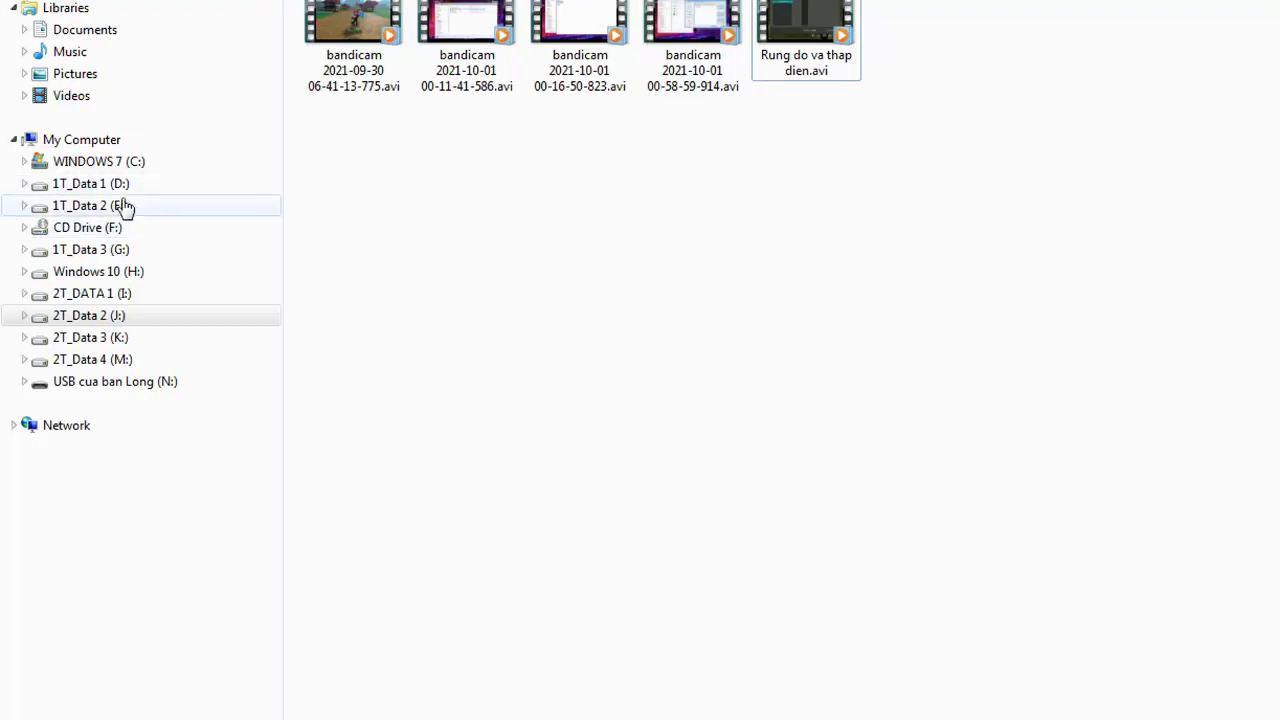
click(100, 184)
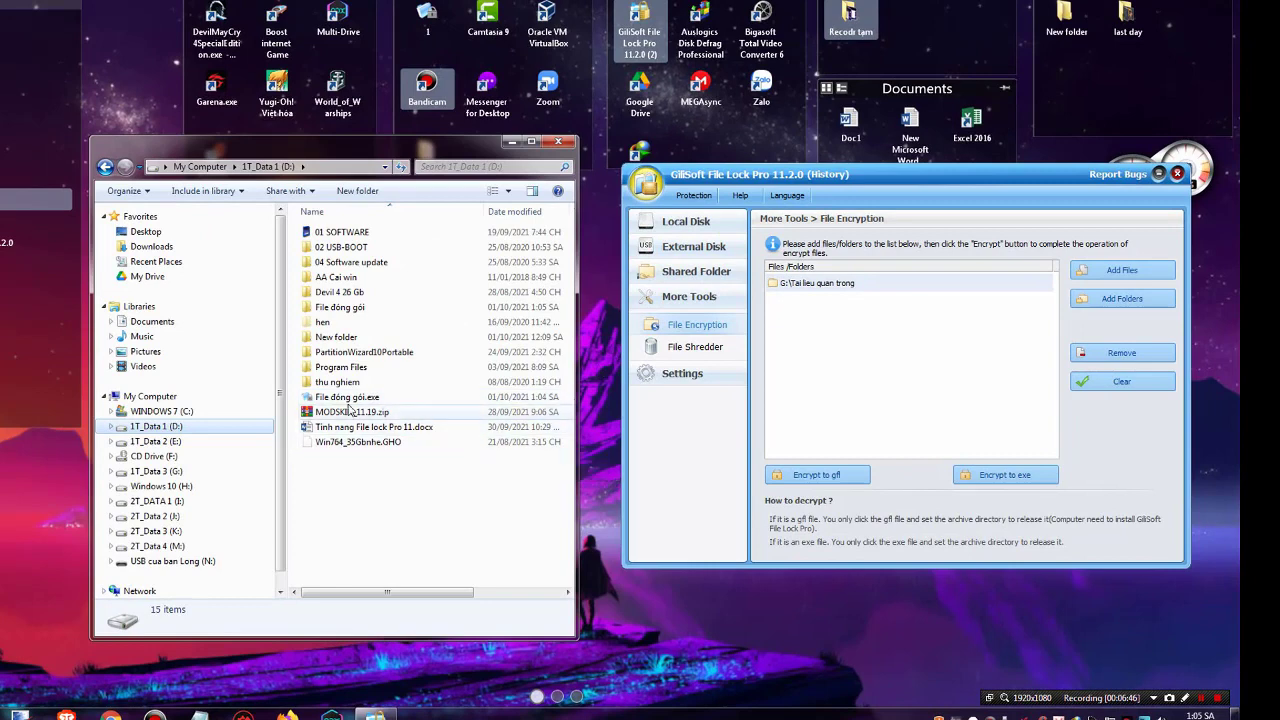
click(344, 399)
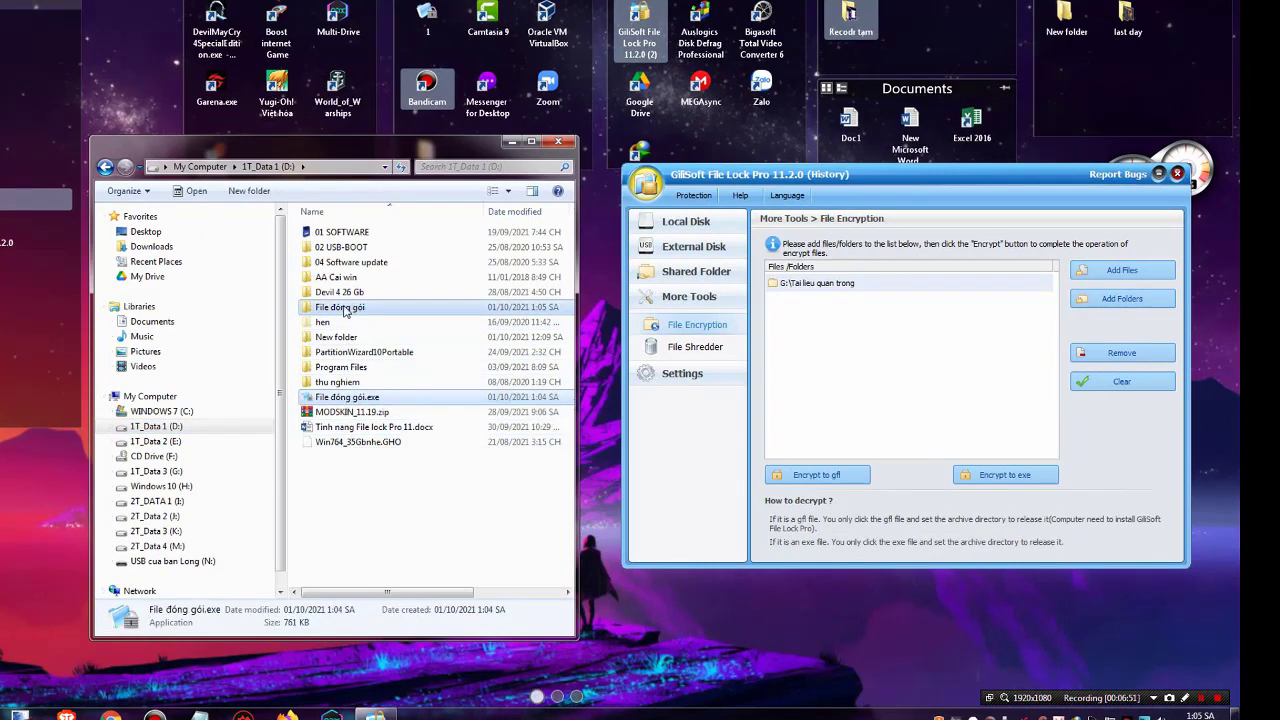
Delete the extracted File đóng gói folder and its exe from D: to the Recycle Bin
ctrl+click(343, 307)
key(Delete)
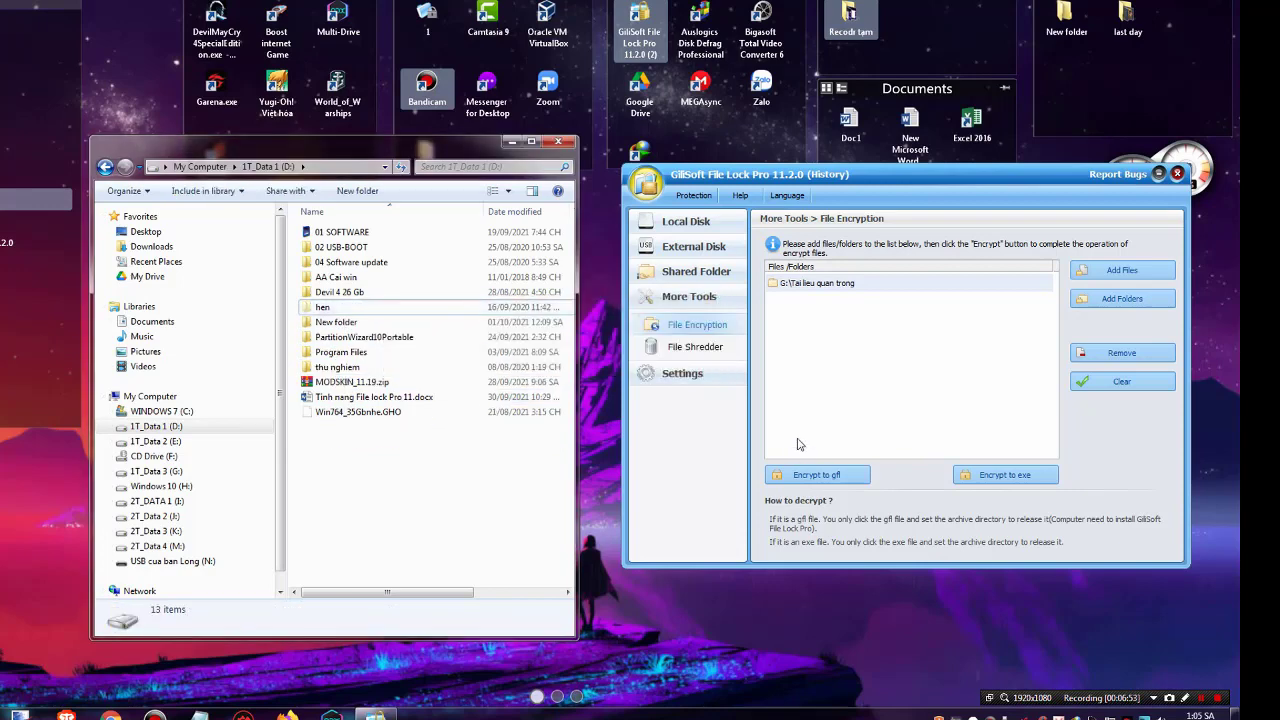
click(800, 445)
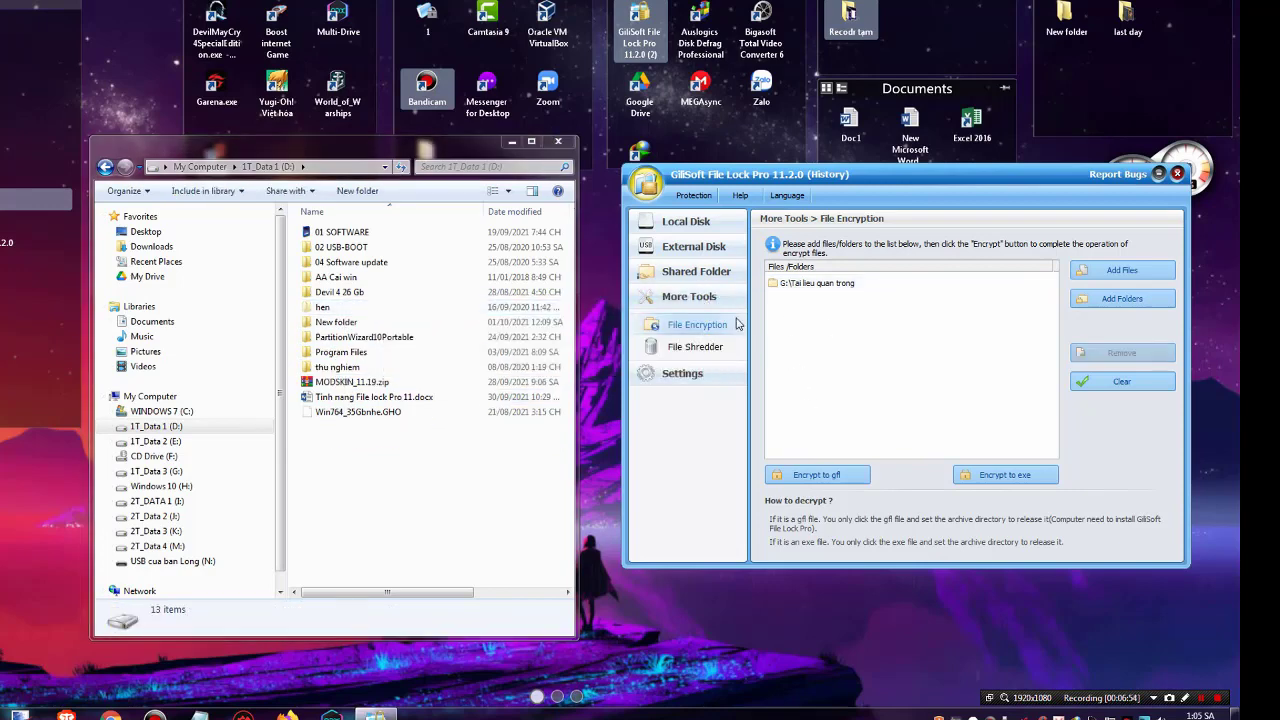
Remove G:\Tai lieu quan trong from GiliSoft's encryption list and go to File Shredder
click(799, 286)
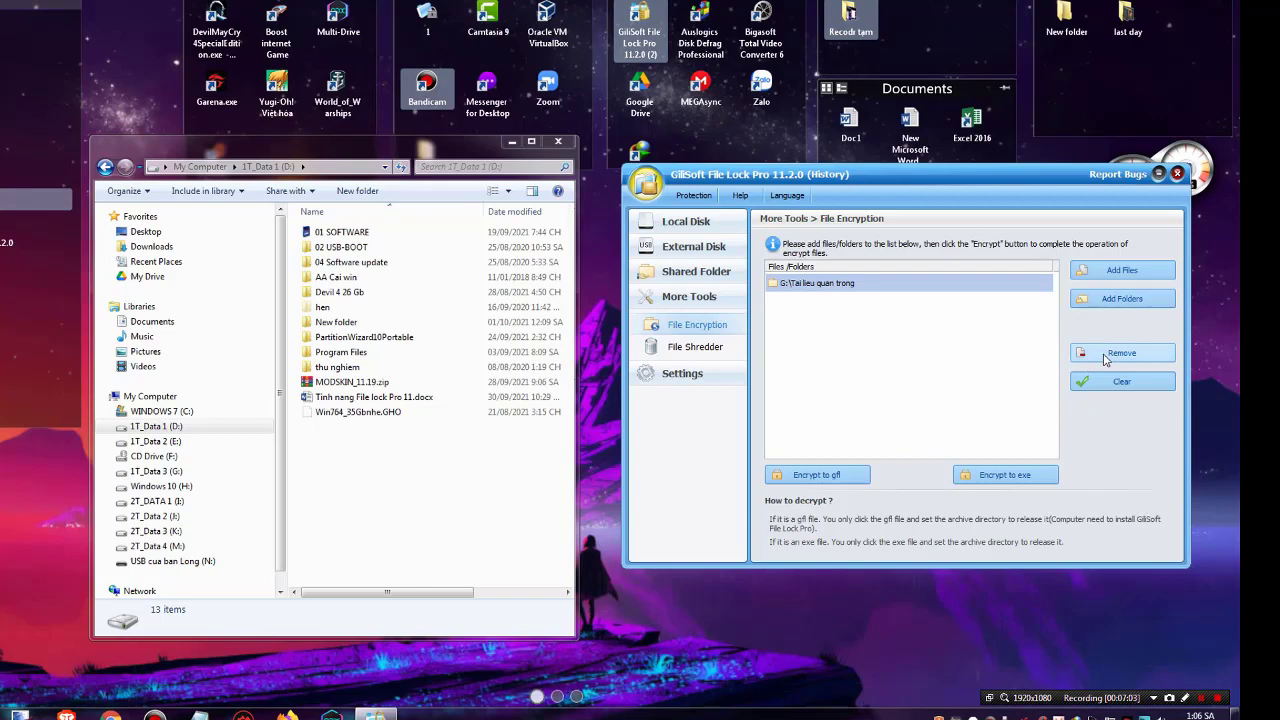
click(925, 341)
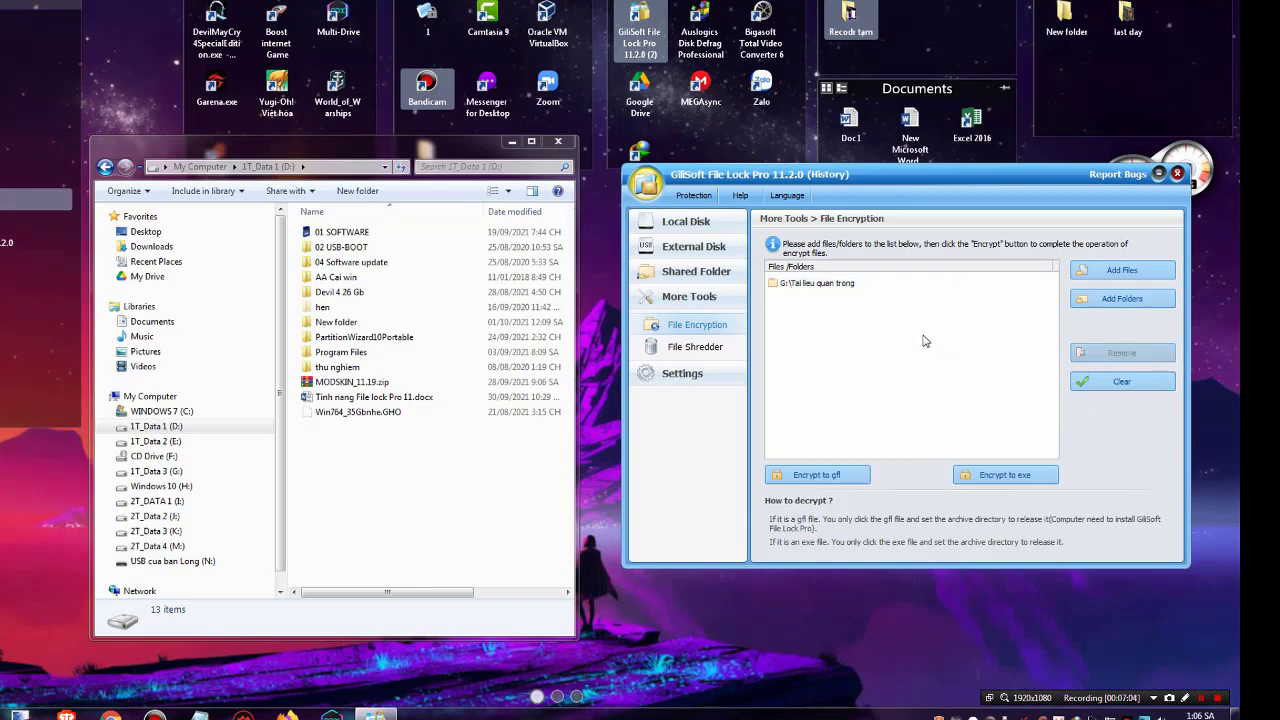
click(910, 285)
click(1090, 354)
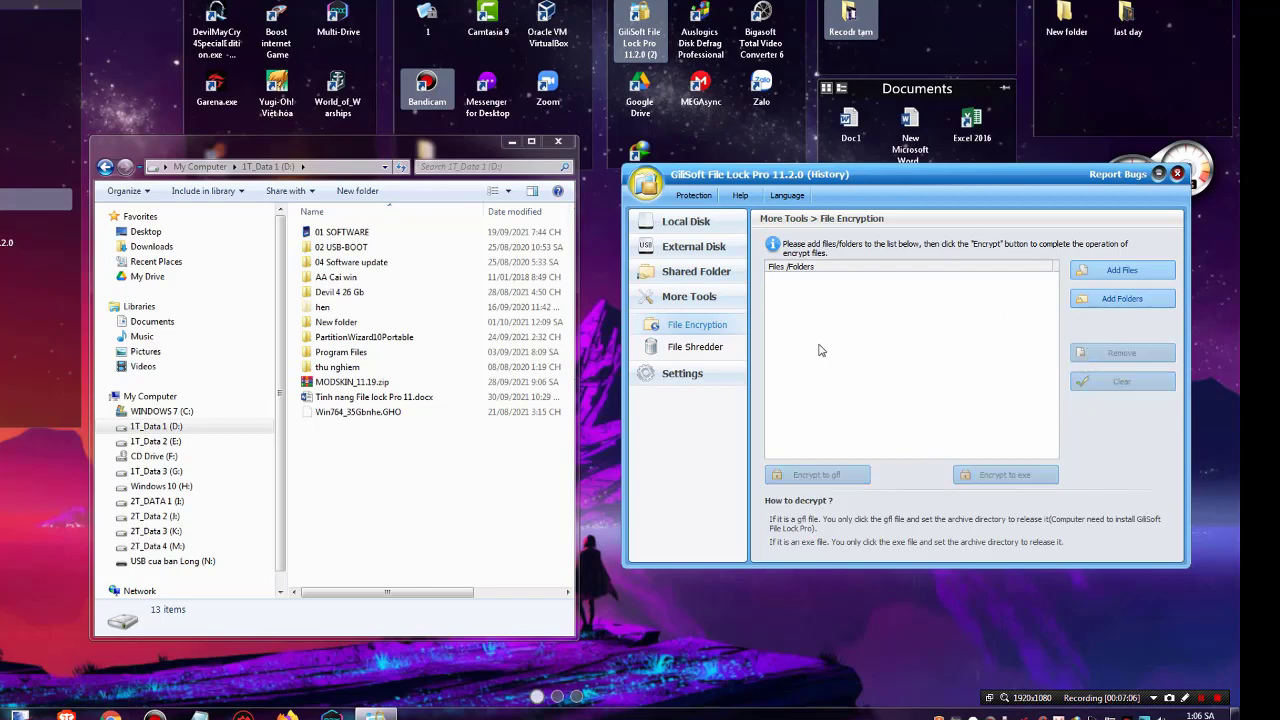
click(720, 357)
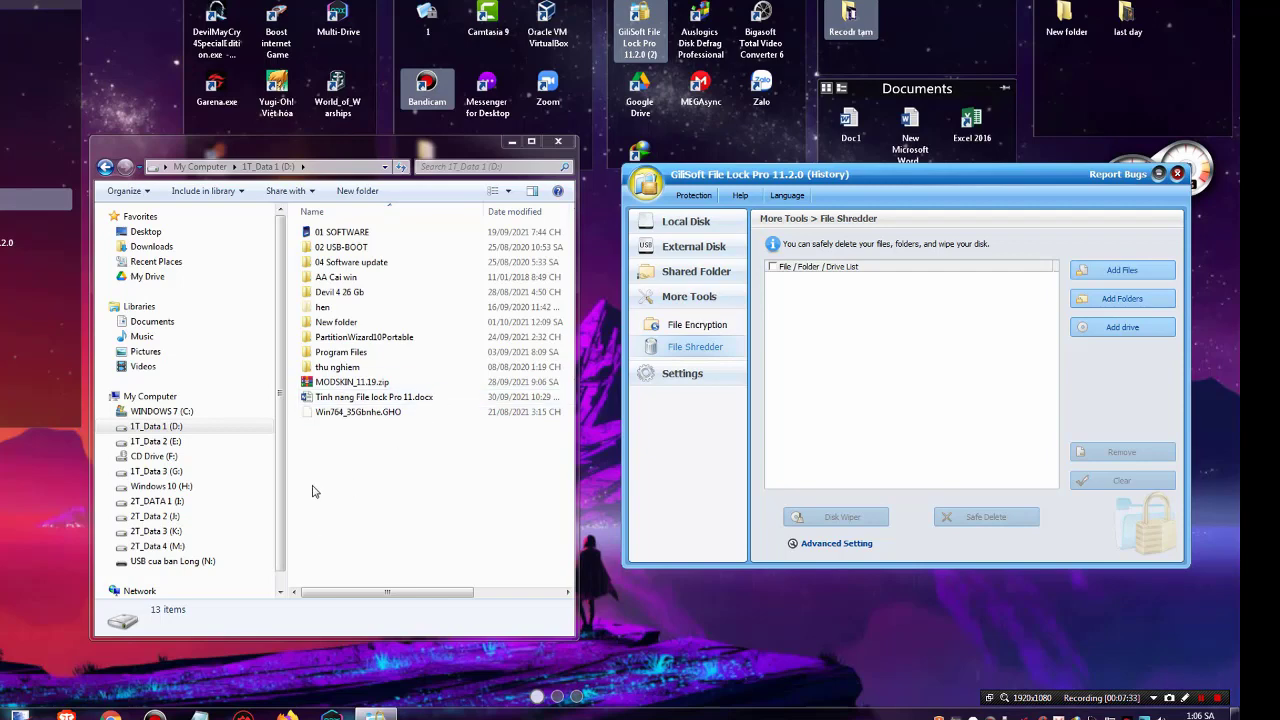
In Explorer, open G:\Tai lieu quan trong and select con meo - Copy.txt
click(155, 471)
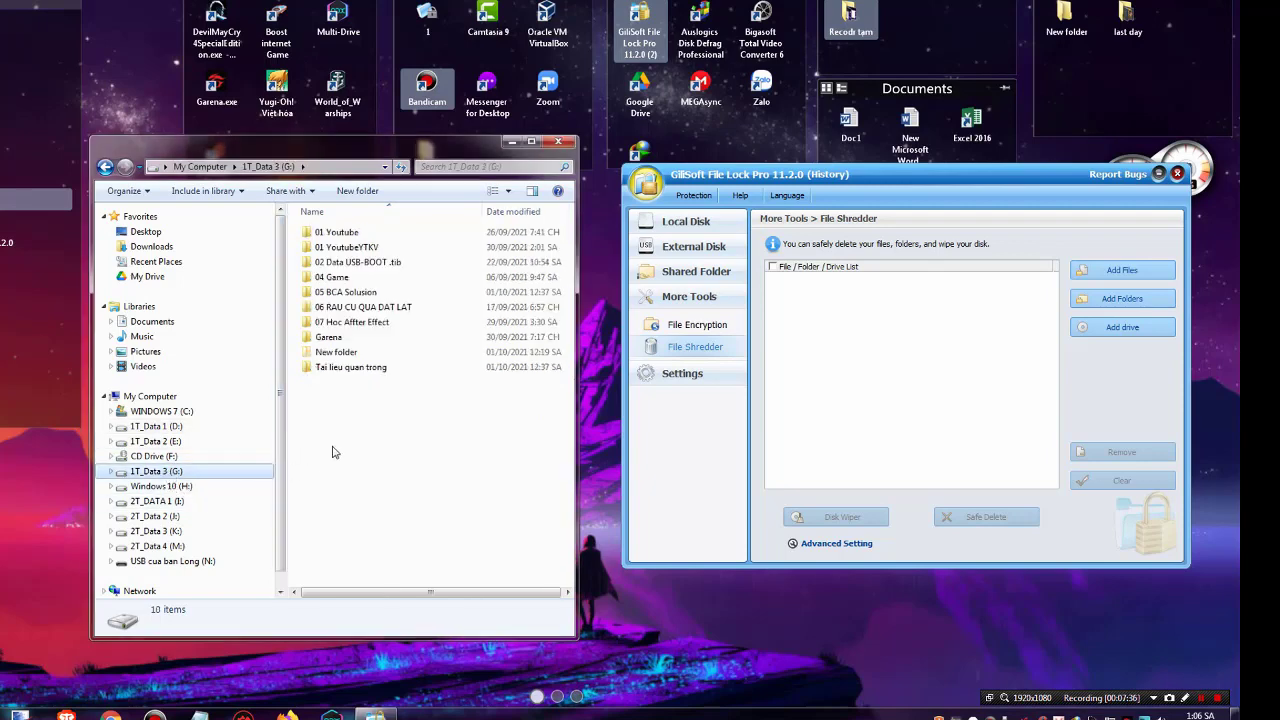
double_click(358, 373)
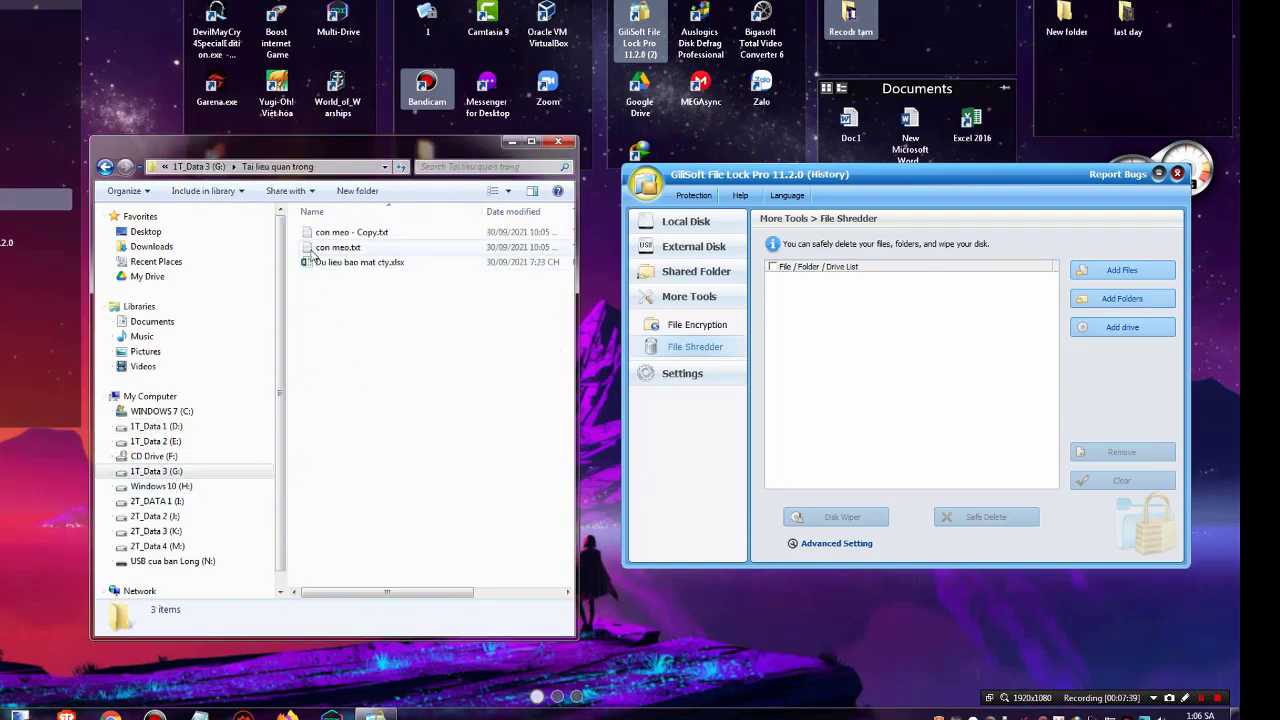
click(322, 234)
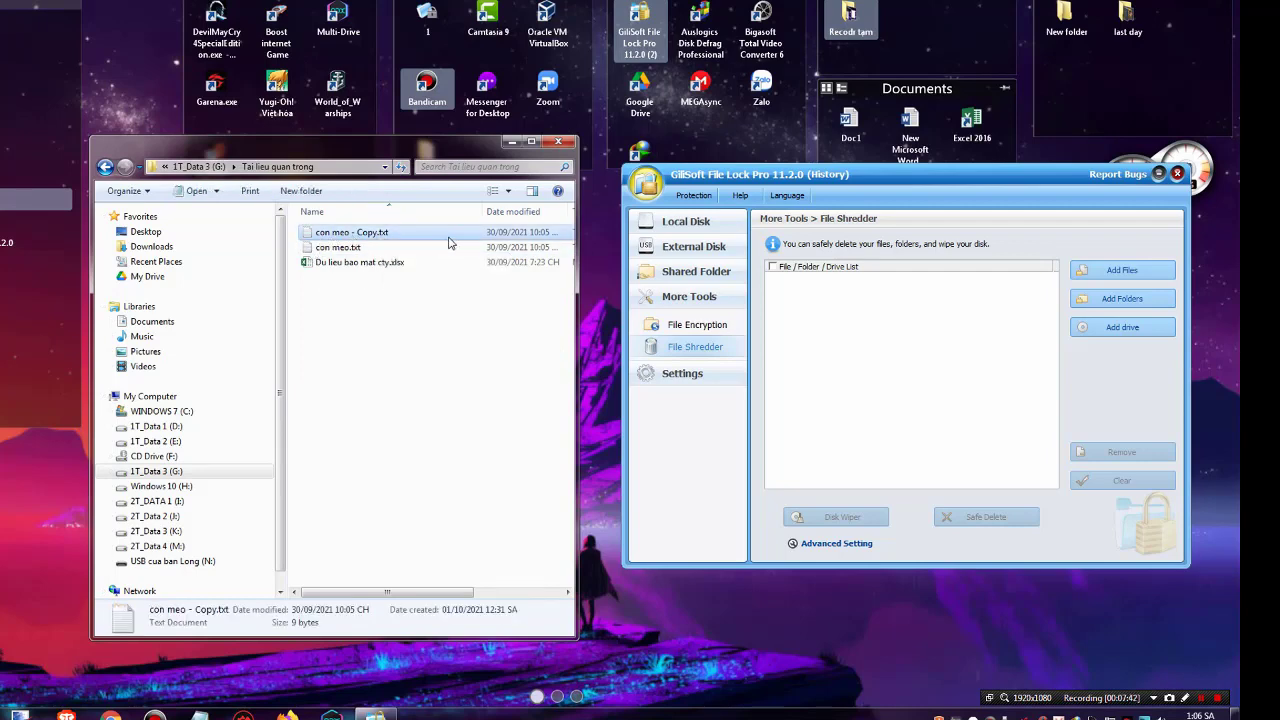
click(932, 368)
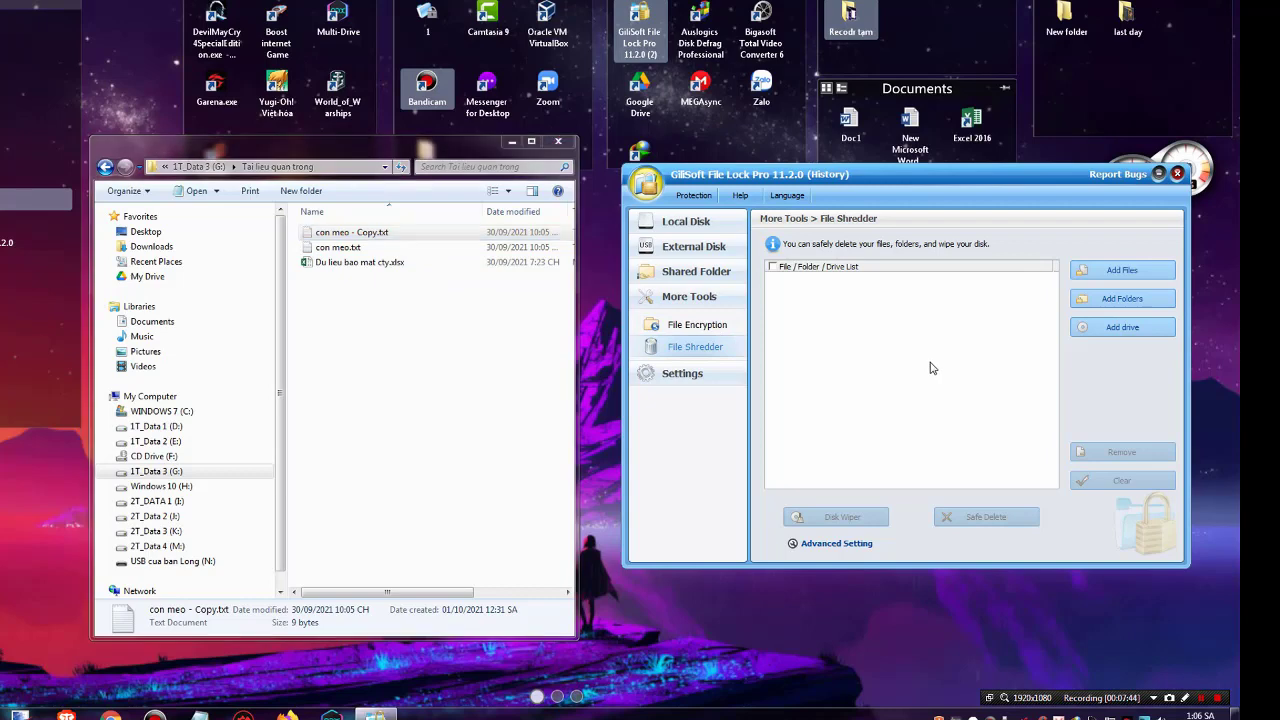
Add con meo - Copy.txt from G:\Tai lieu quan trong to the File Shredder list
click(1122, 272)
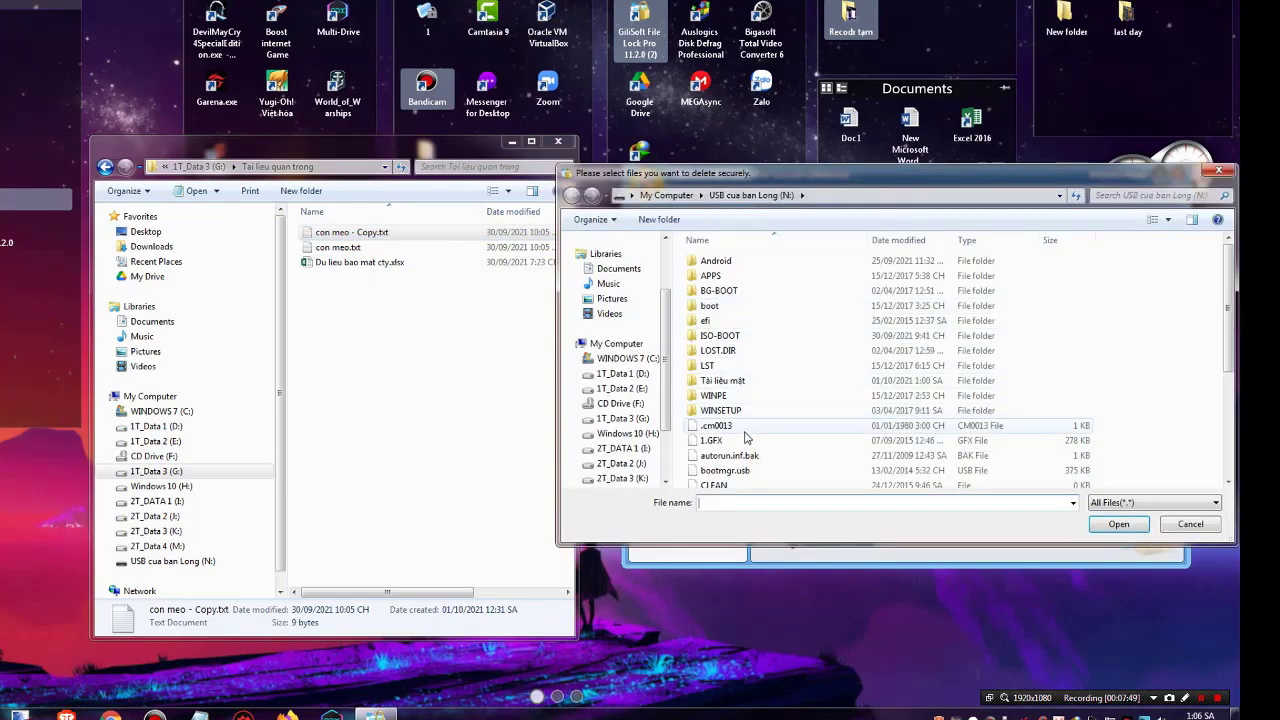
click(643, 419)
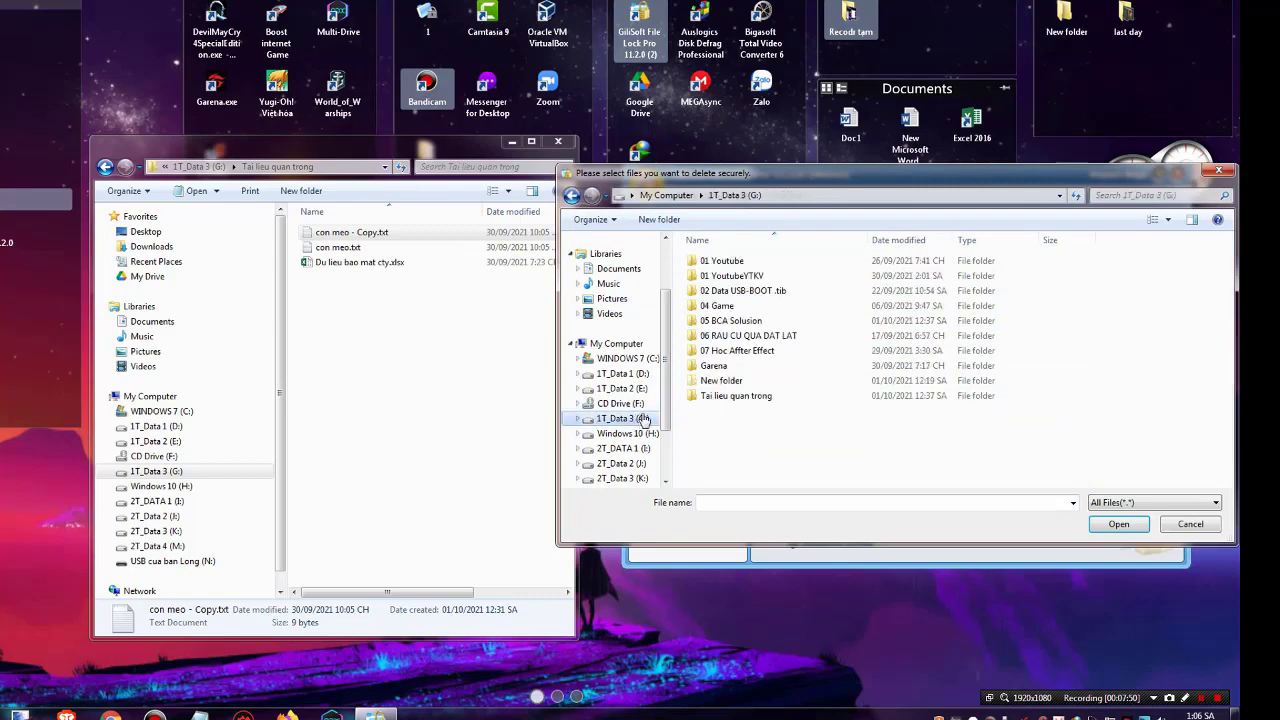
double_click(738, 396)
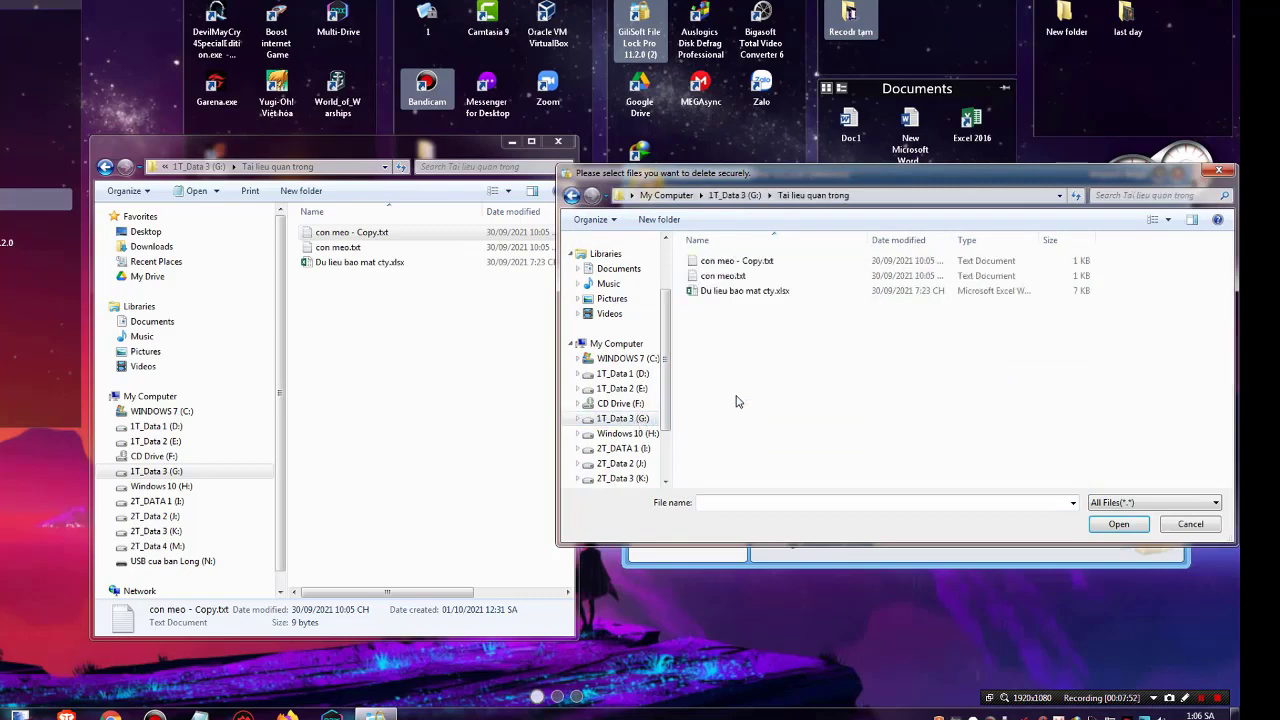
click(740, 267)
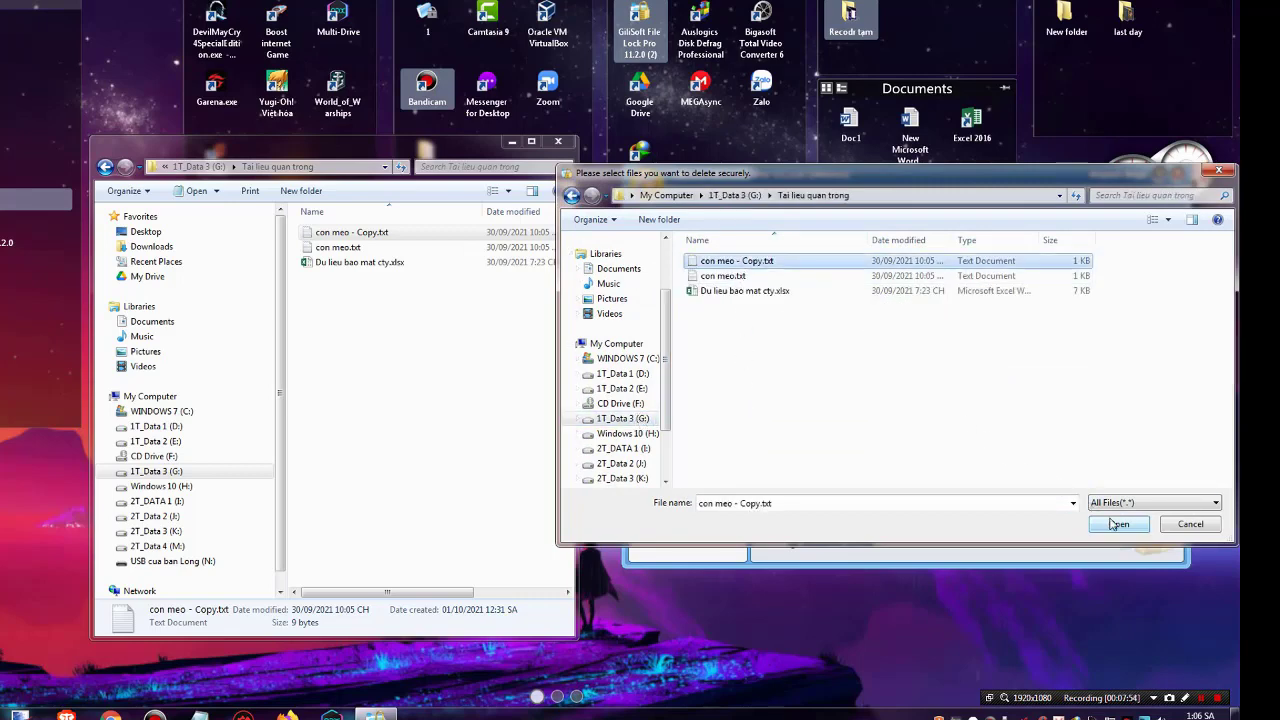
click(1118, 524)
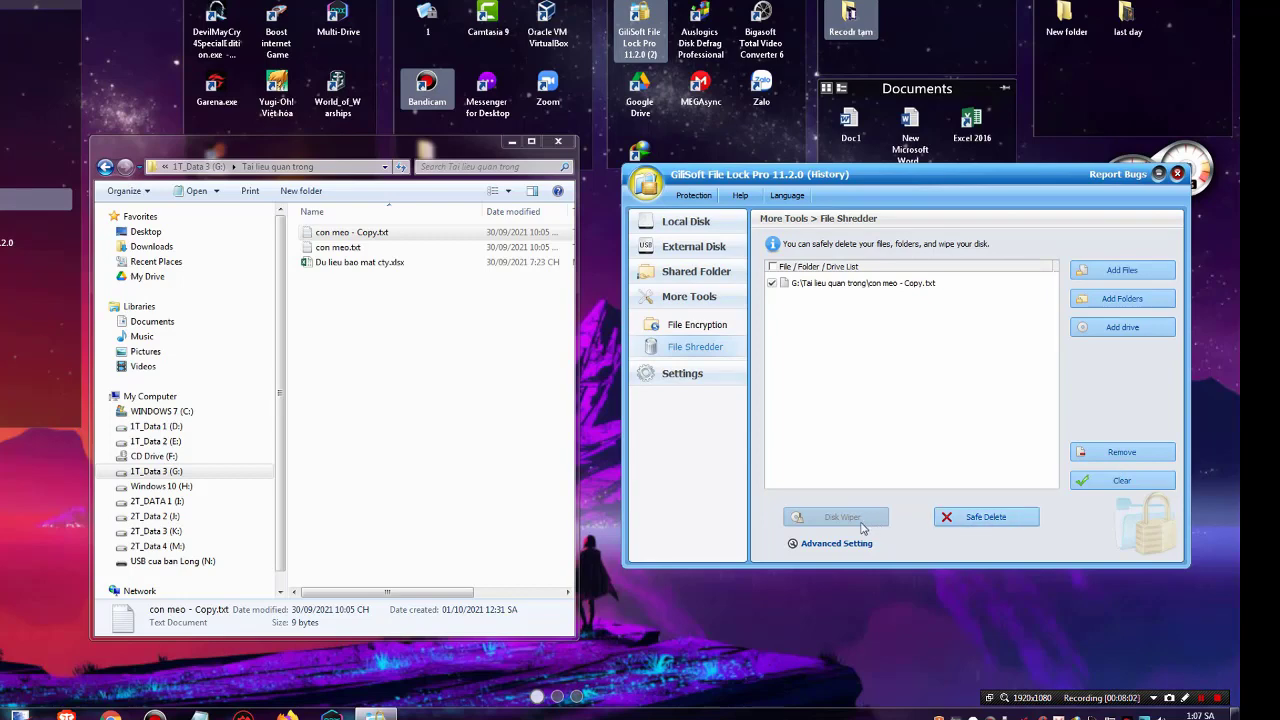
Tick only con meo - Copy.txt and Safe Delete it, confirming the shred
click(773, 268)
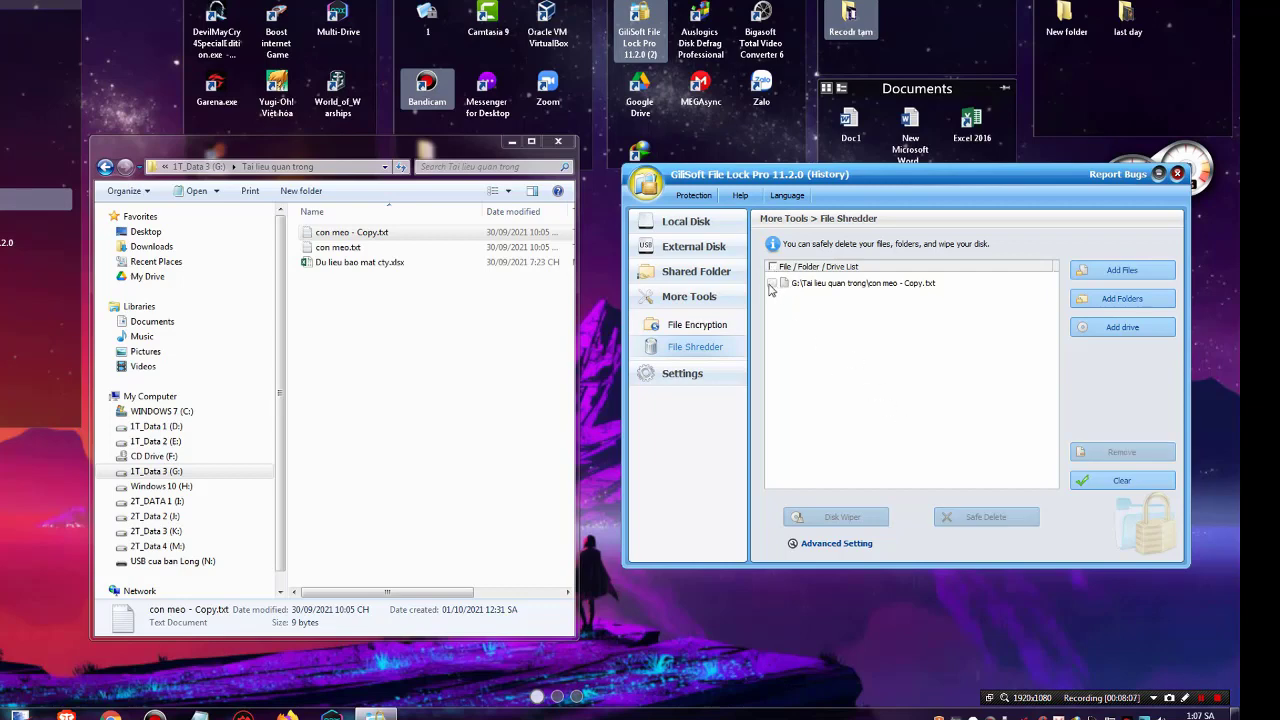
click(772, 284)
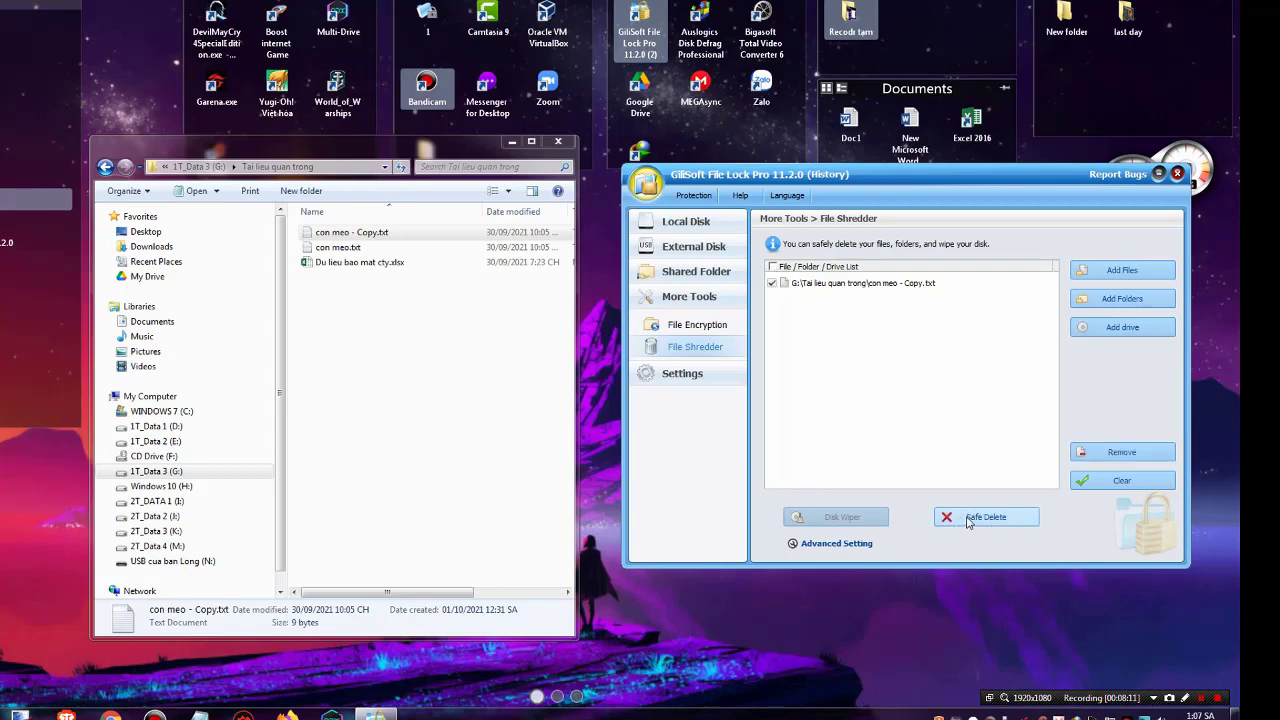
click(968, 518)
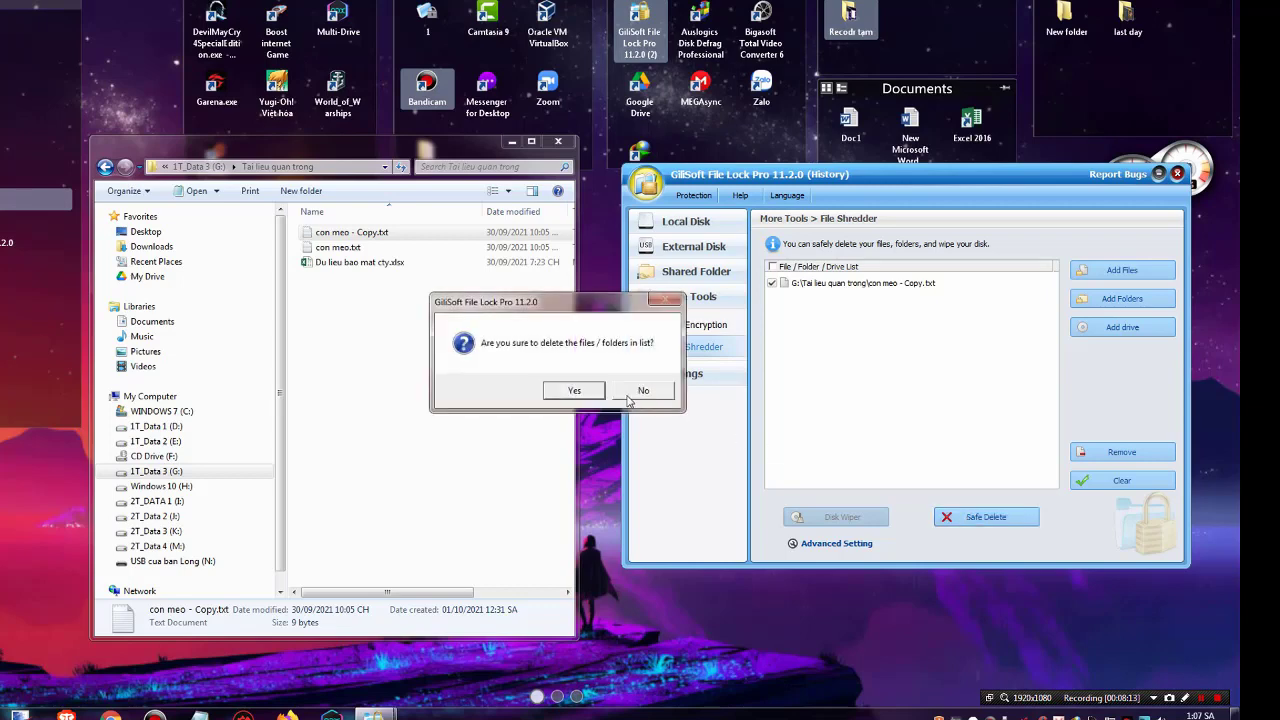
click(574, 391)
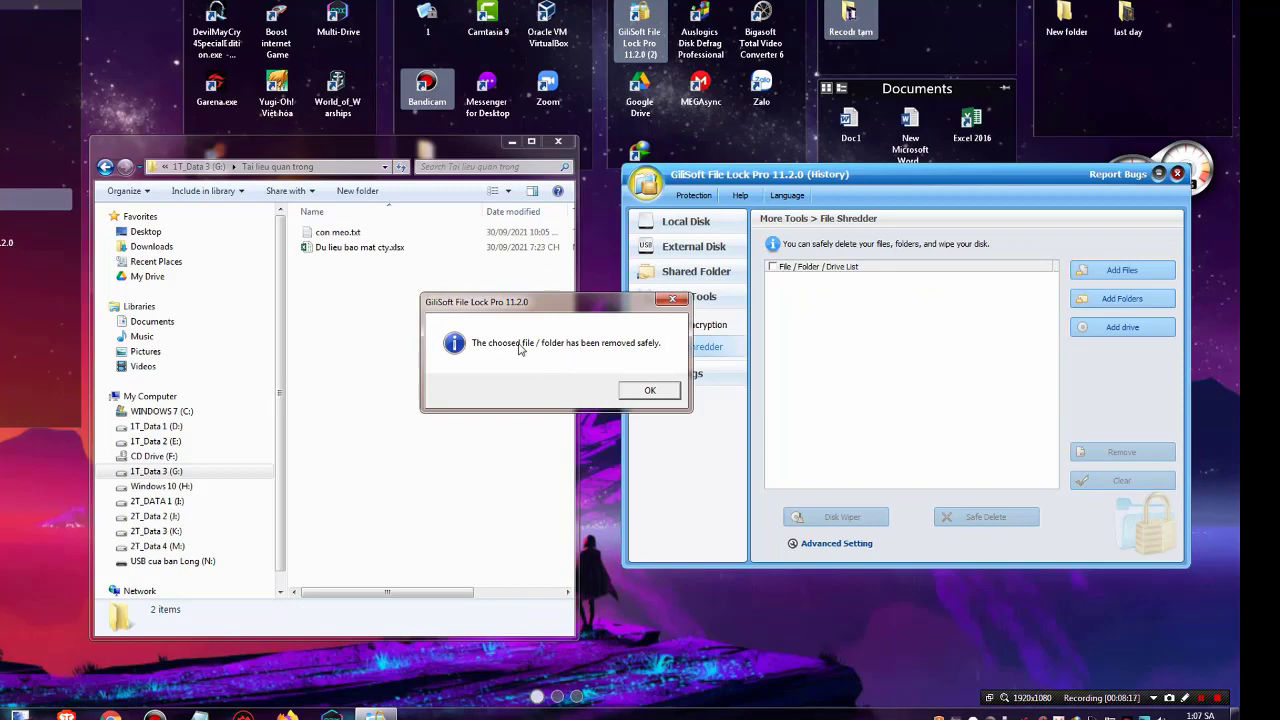
click(650, 391)
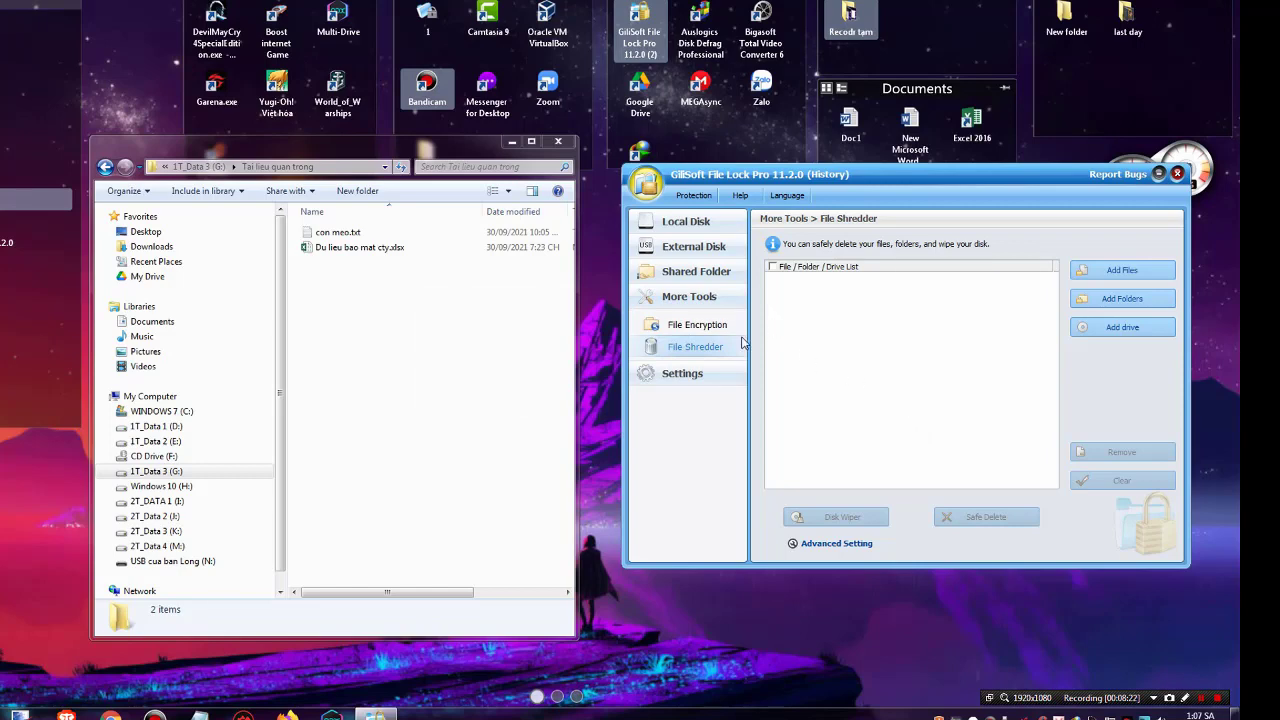
Open the Change Password settings and turn on email notification
click(683, 374)
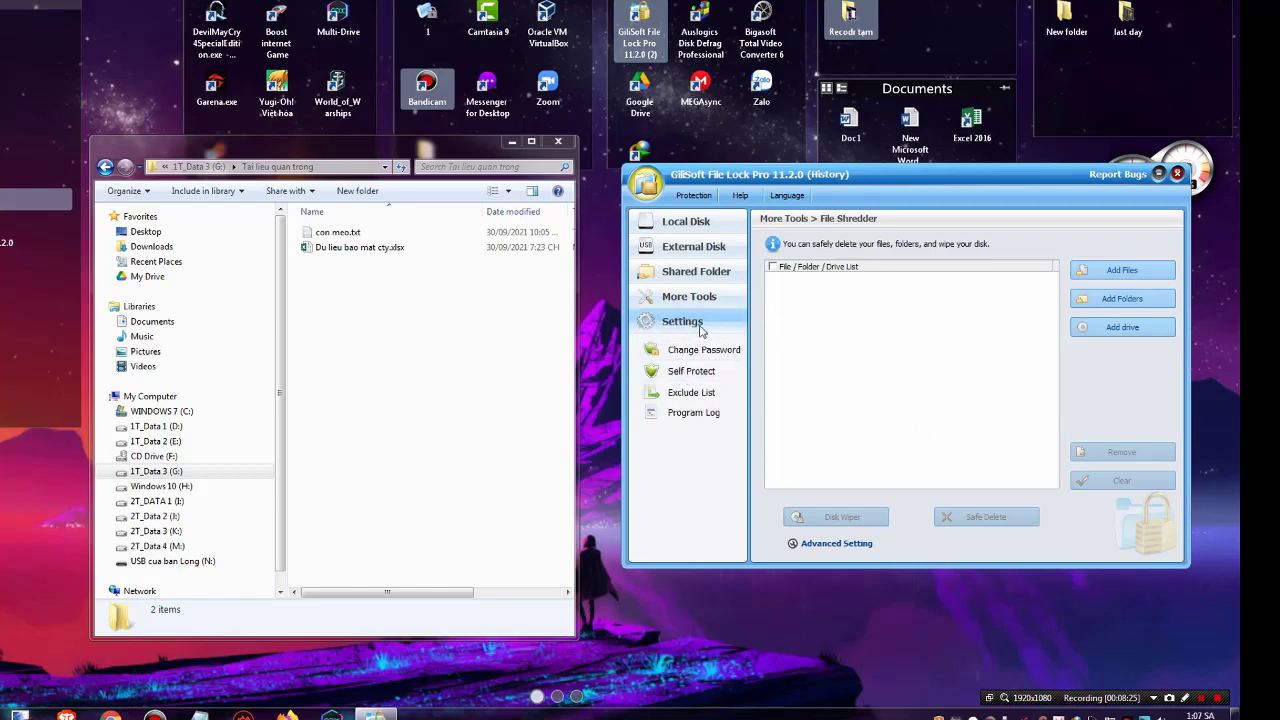
click(704, 350)
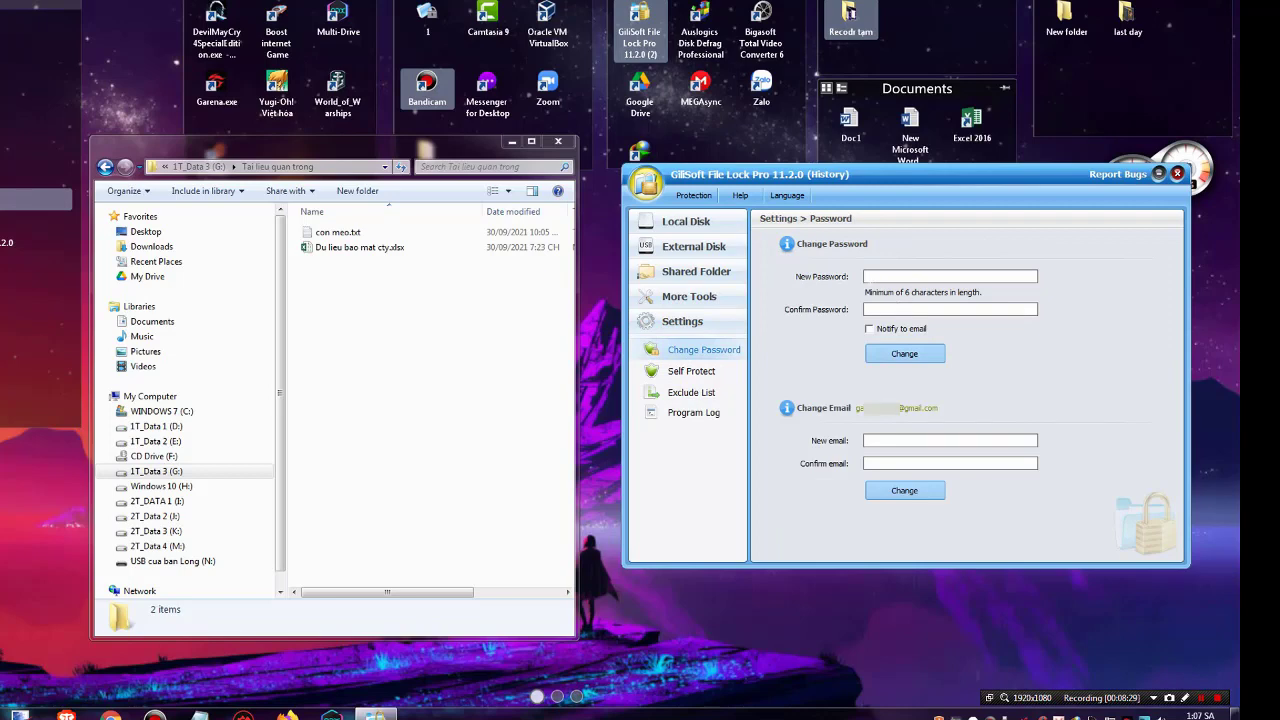
click(870, 330)
Apply a new program password, dismiss the success message, and close File Lock Pro
click(900, 277)
text(123456)
click(916, 356)
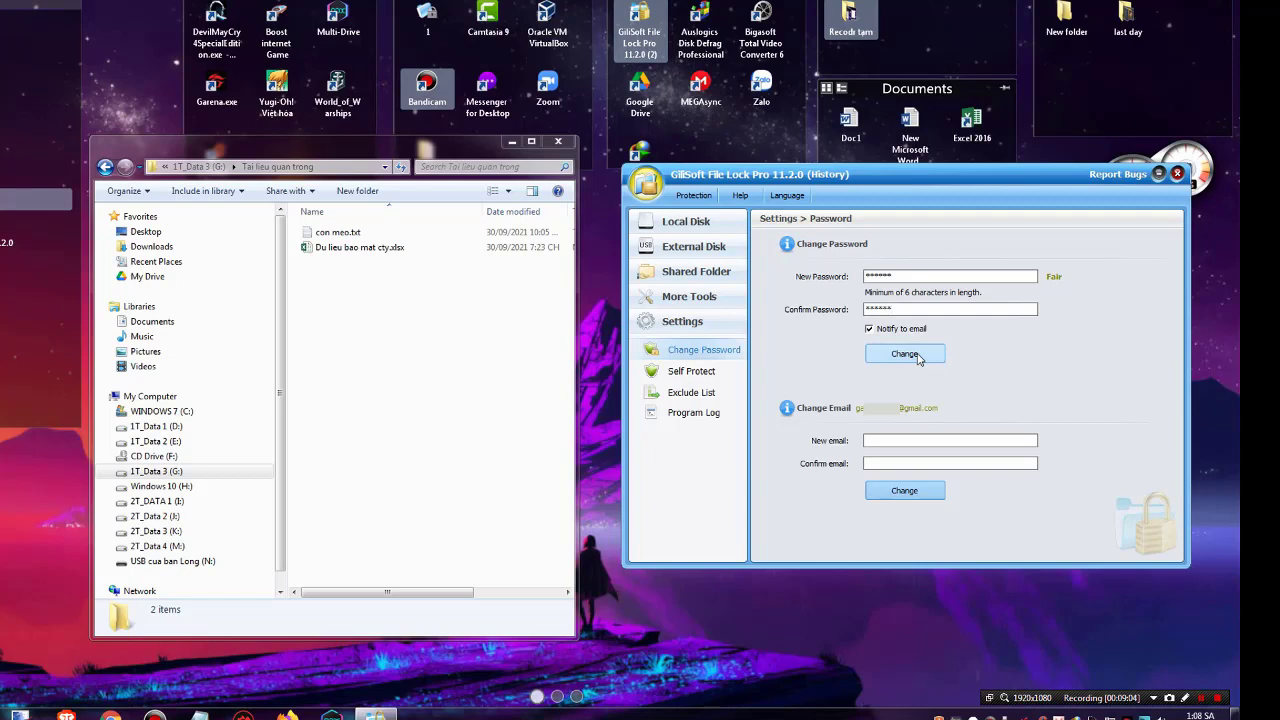
click(918, 358)
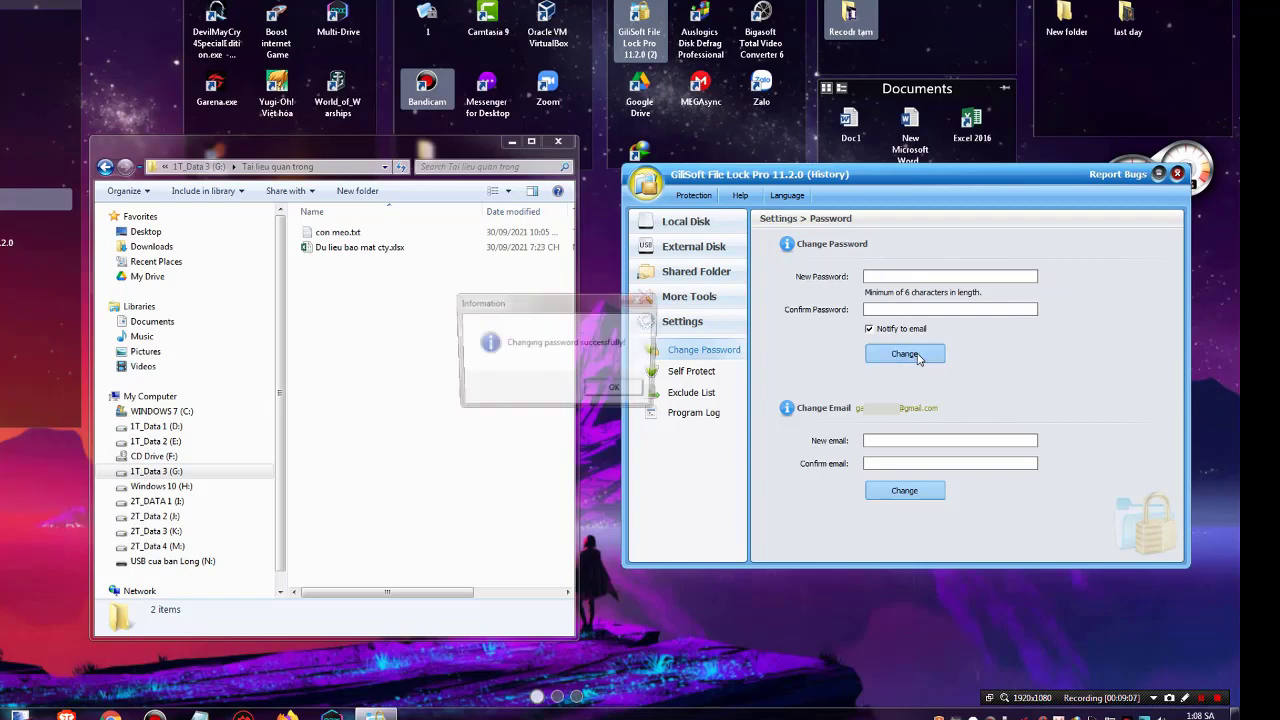
click(619, 392)
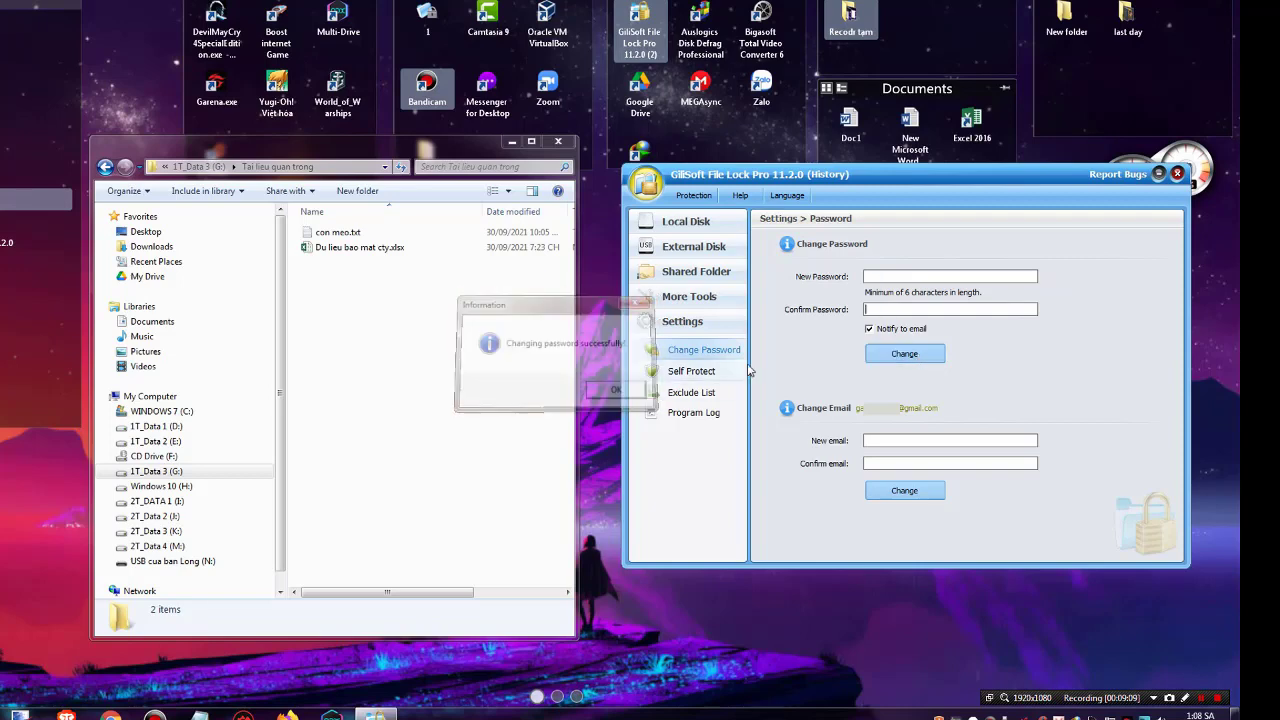
click(1177, 174)
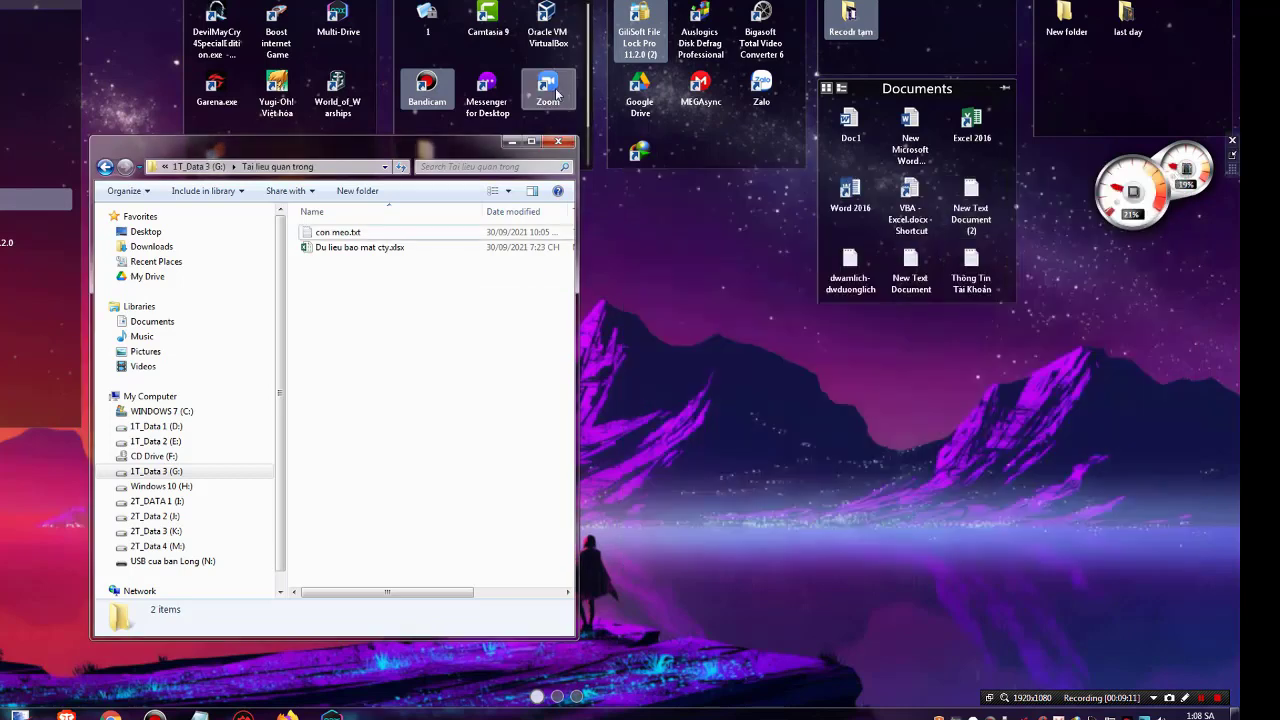
Relaunch File Lock Pro by submitting the password at its prompt
click(432, 224)
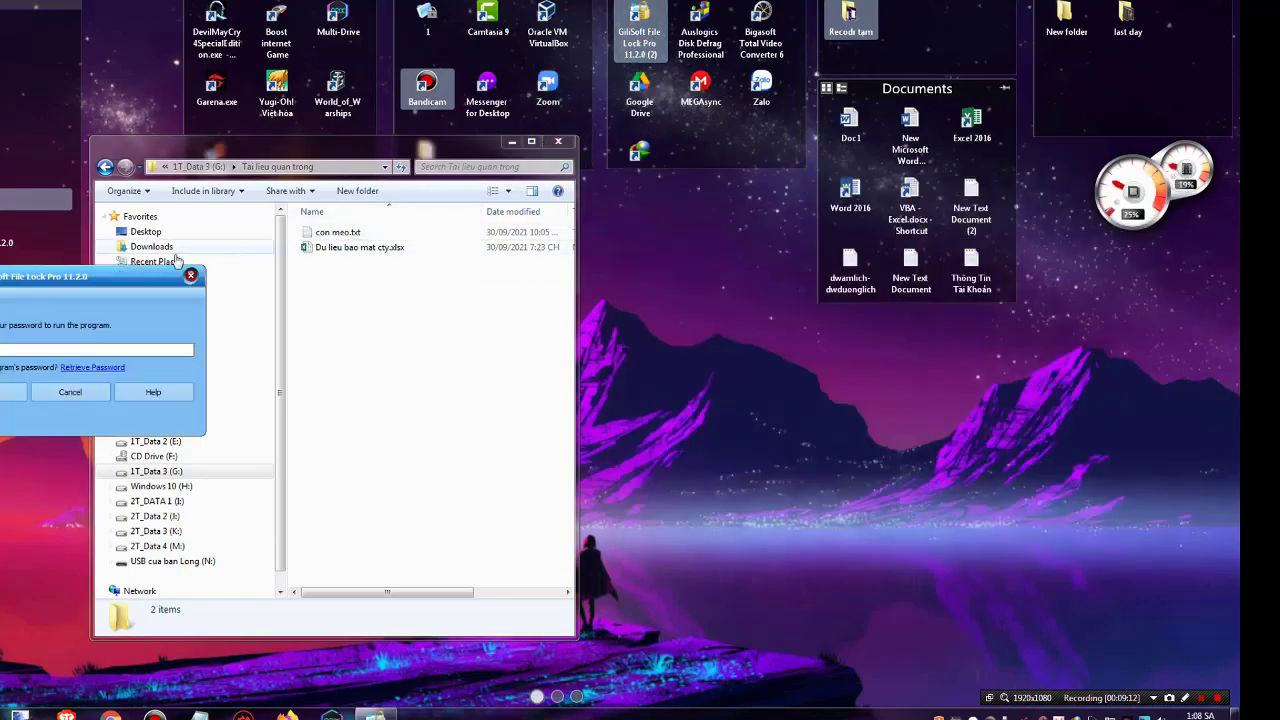
drag(138, 280, 767, 288)
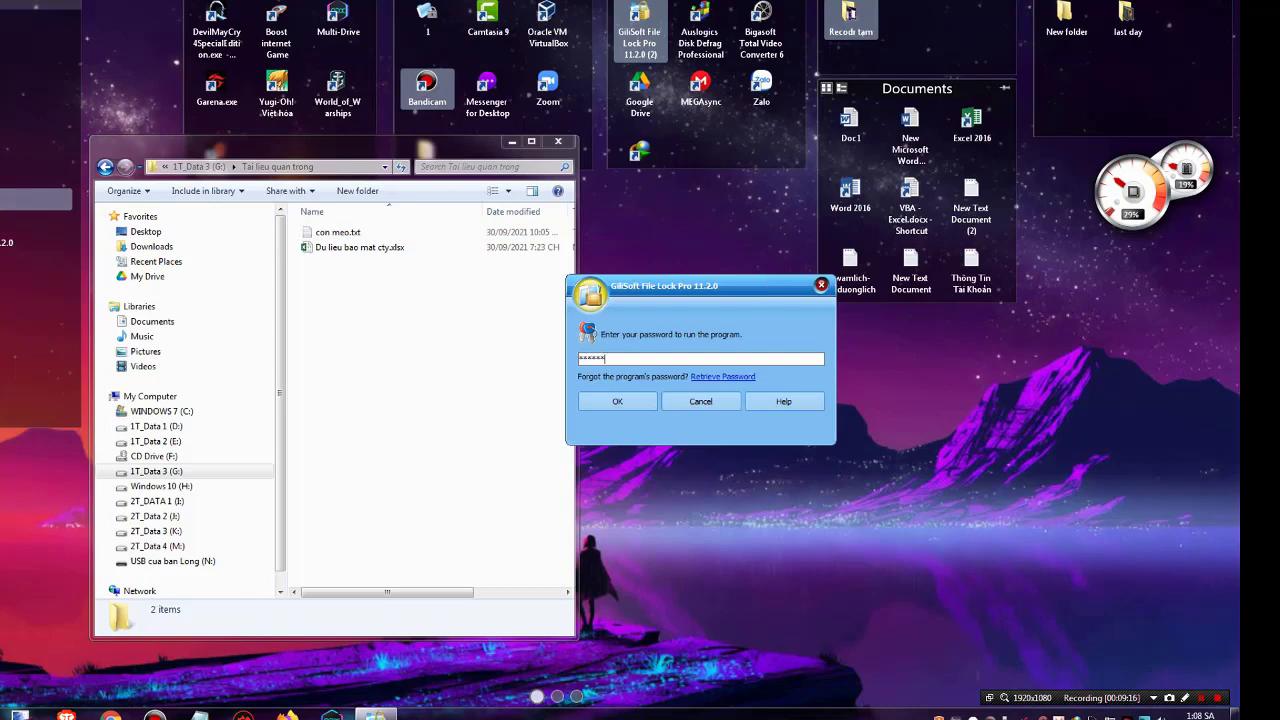
key(Return)
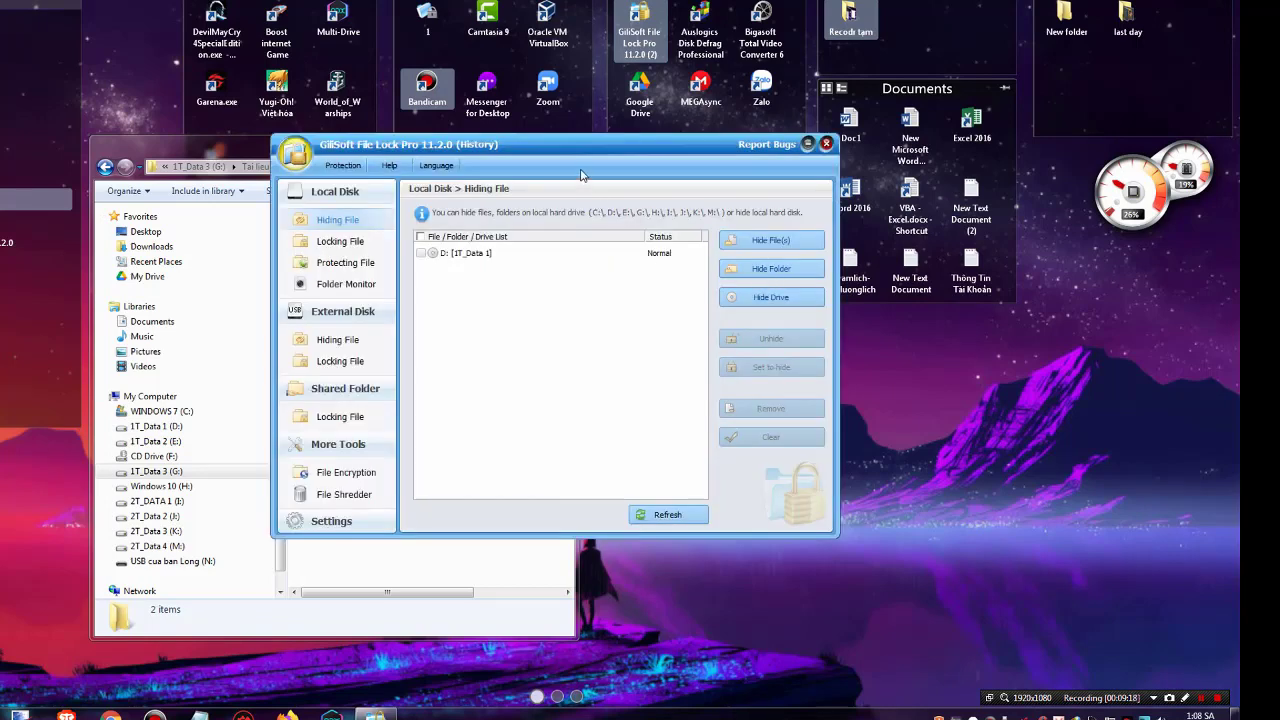
drag(586, 152, 872, 226)
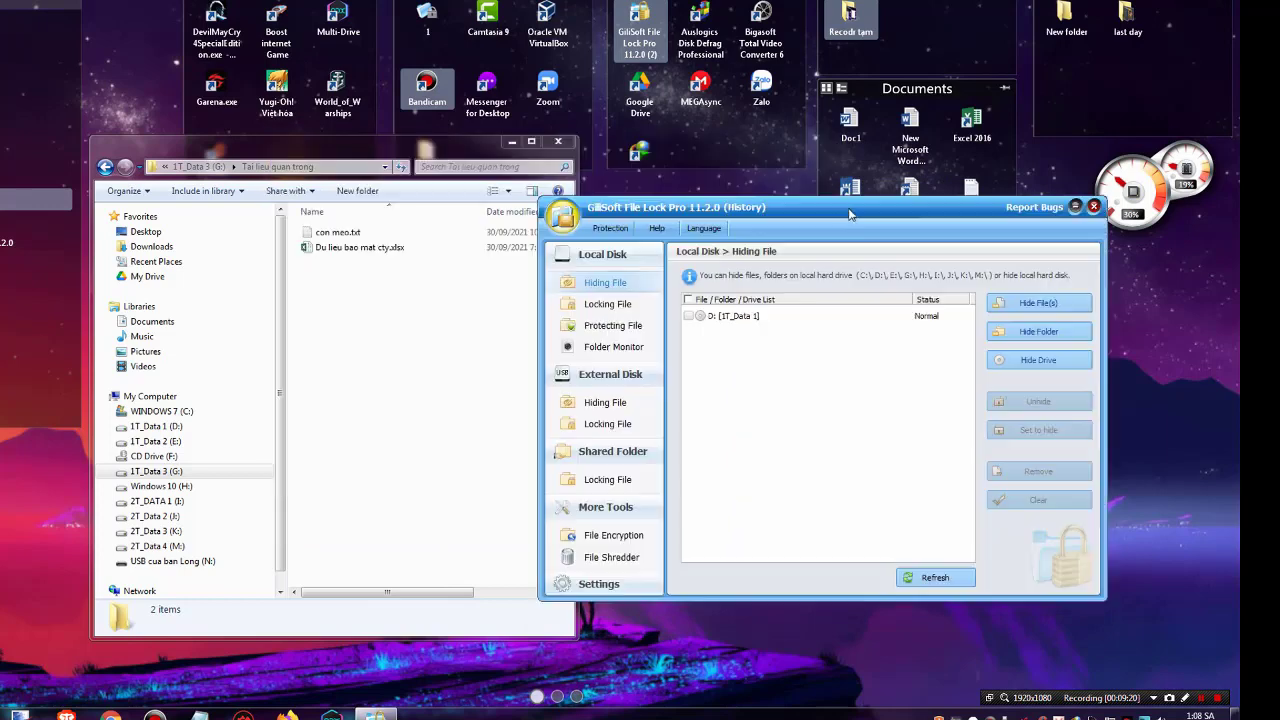
Select the D: [1T_Data 1] entry, then go to Settings > Change Password
click(714, 318)
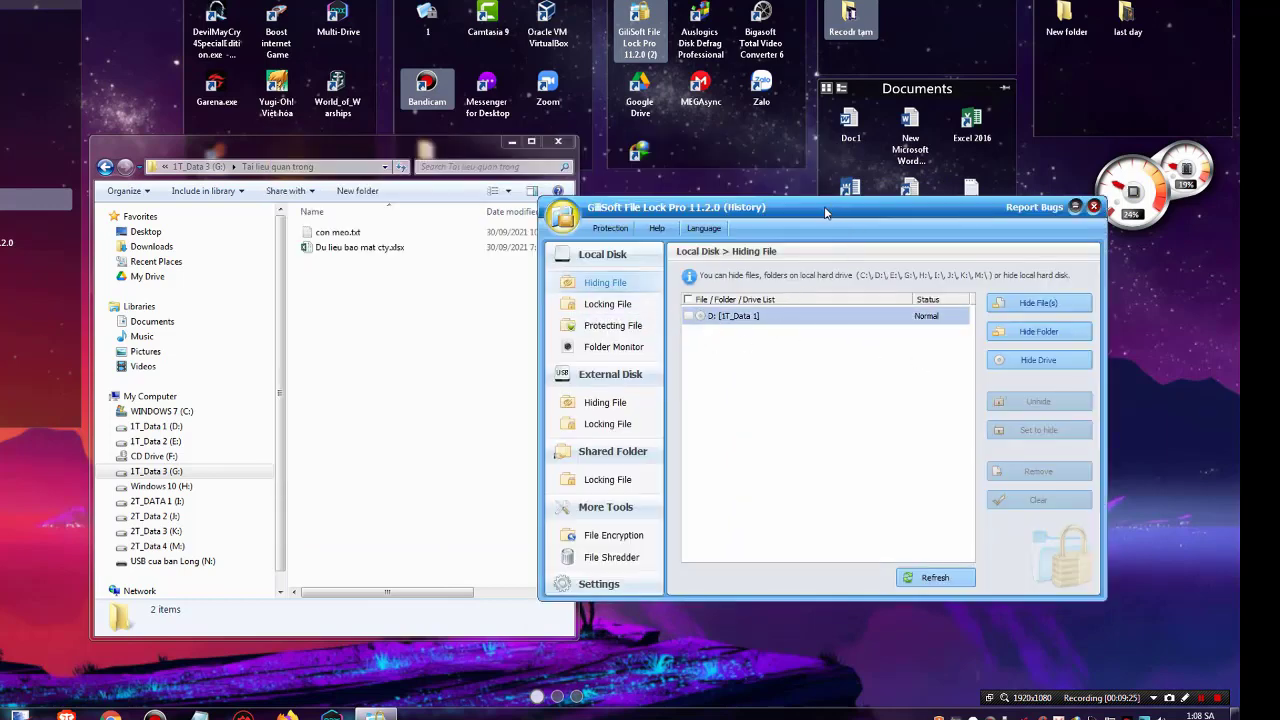
drag(826, 212, 802, 202)
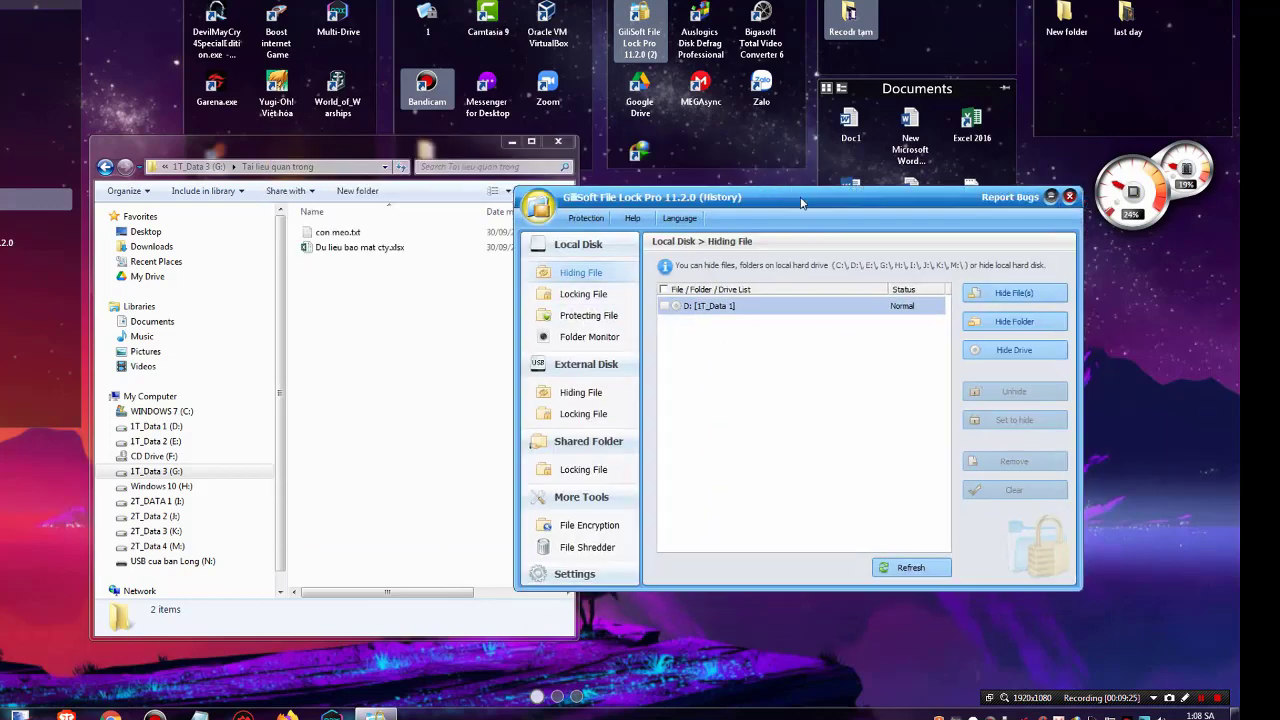
click(575, 571)
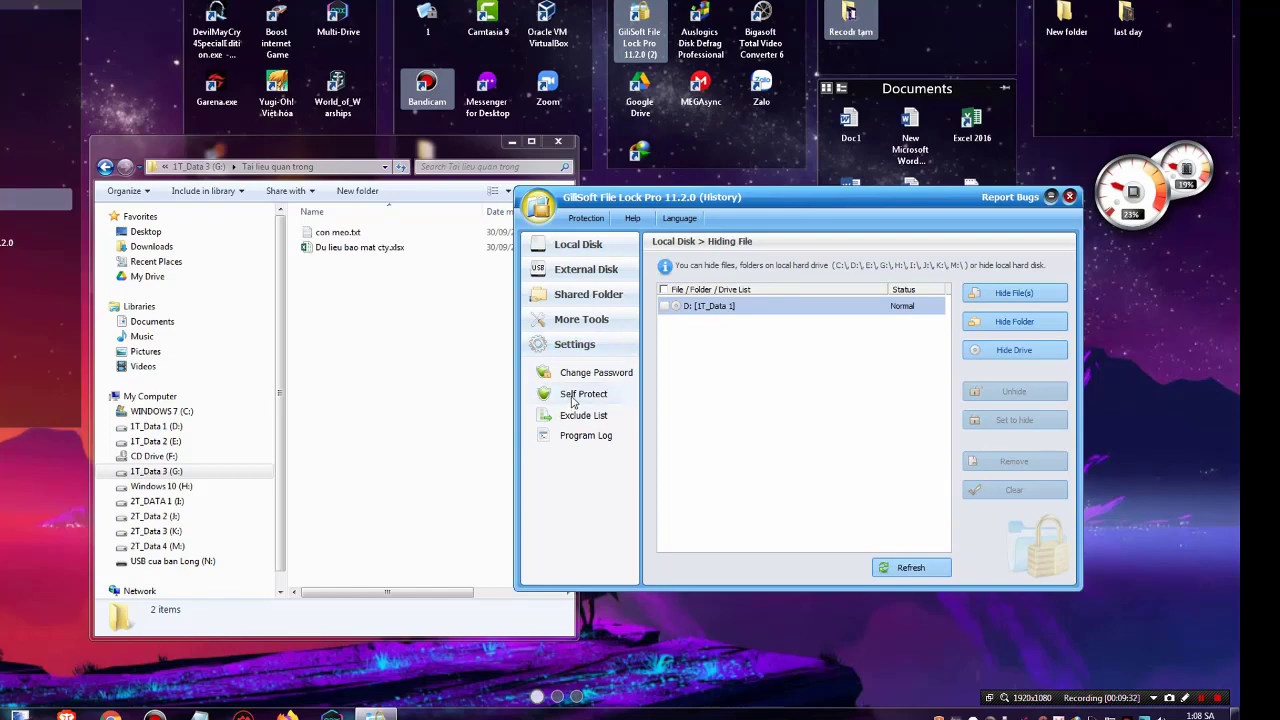
click(590, 373)
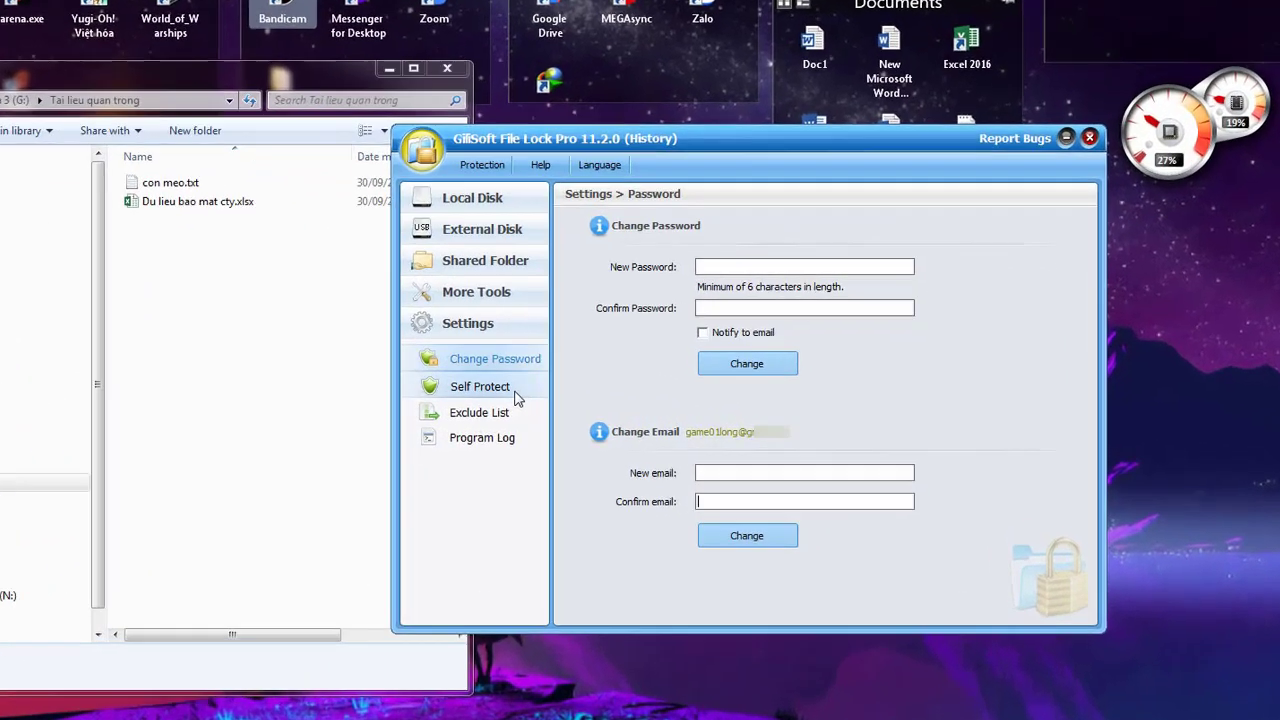
click(610, 400)
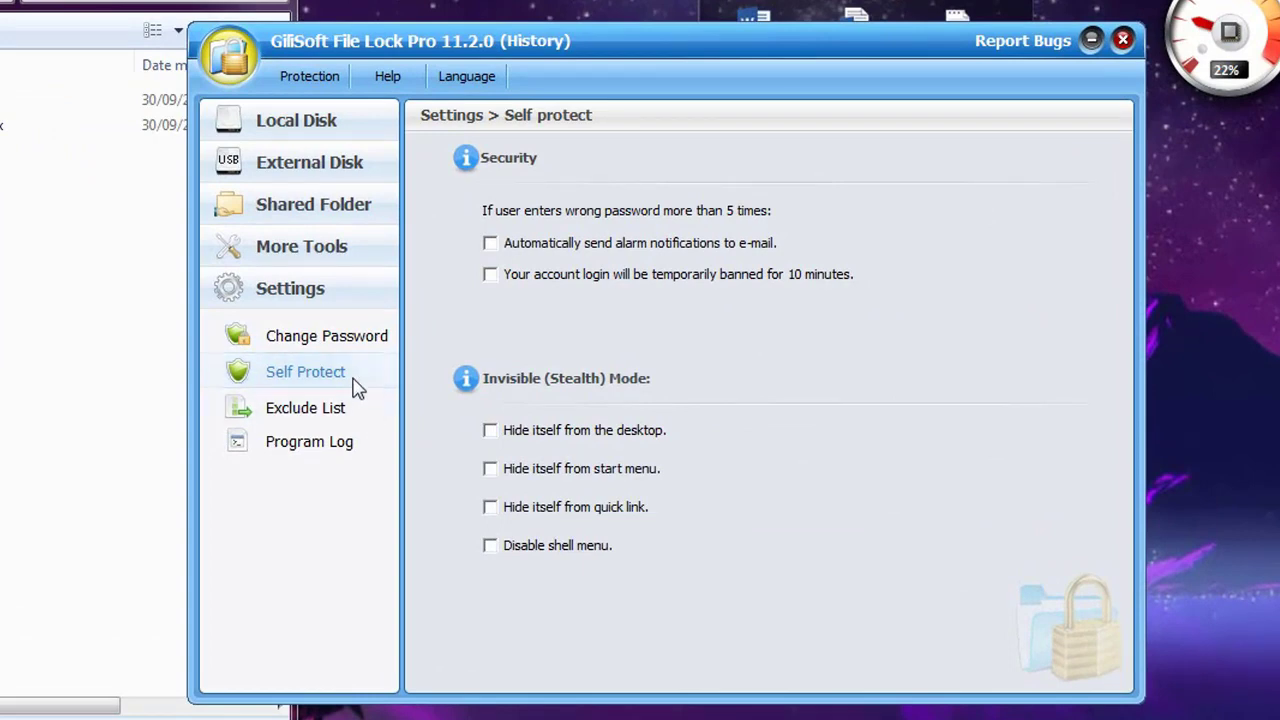
click(491, 248)
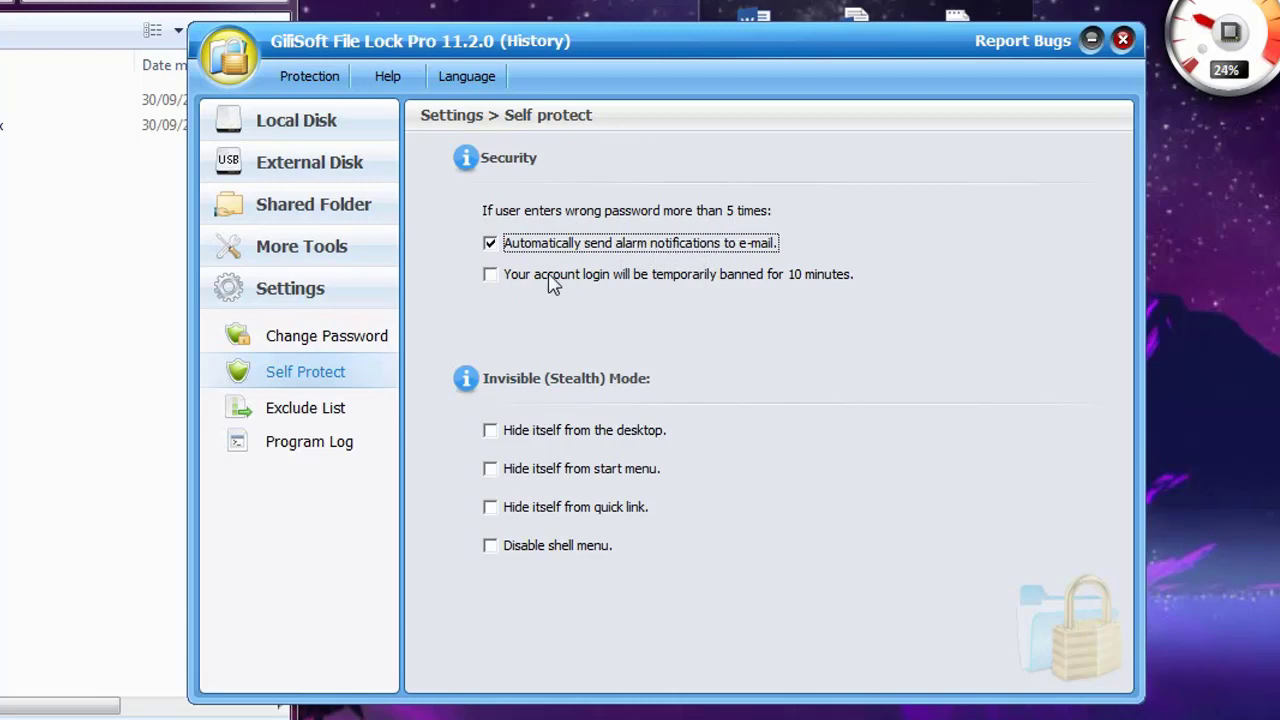
click(491, 243)
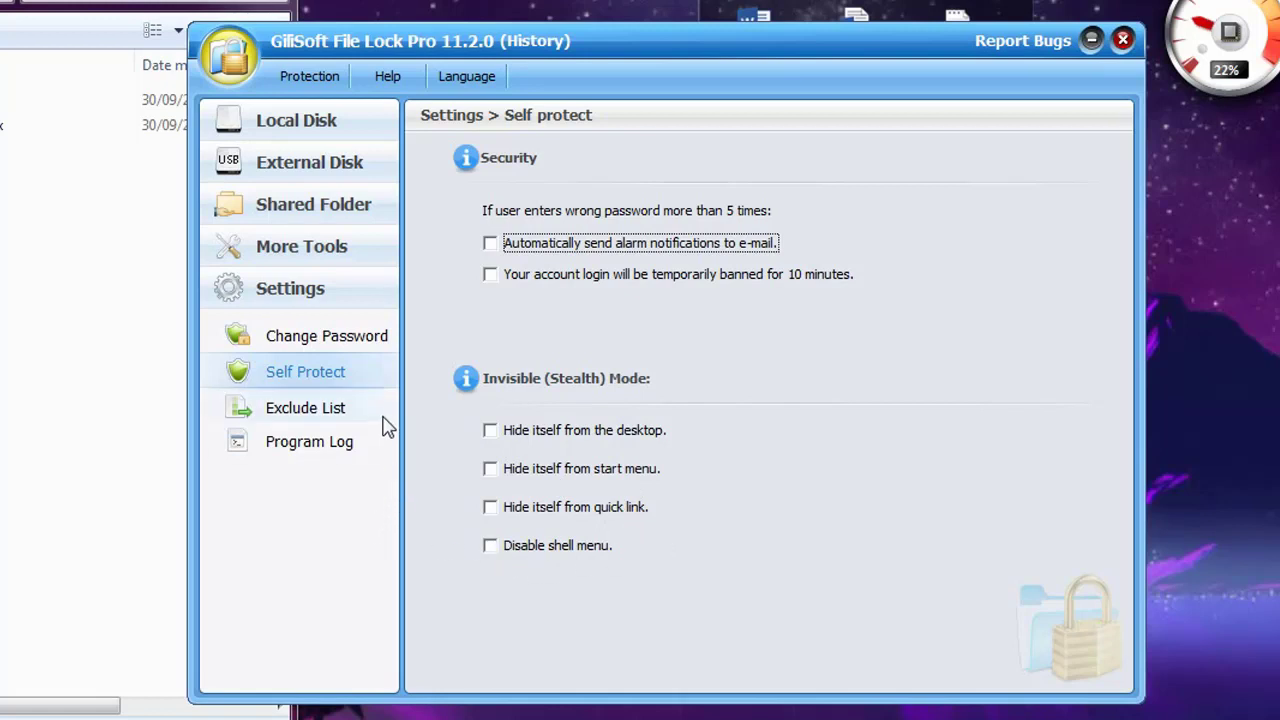
click(246, 443)
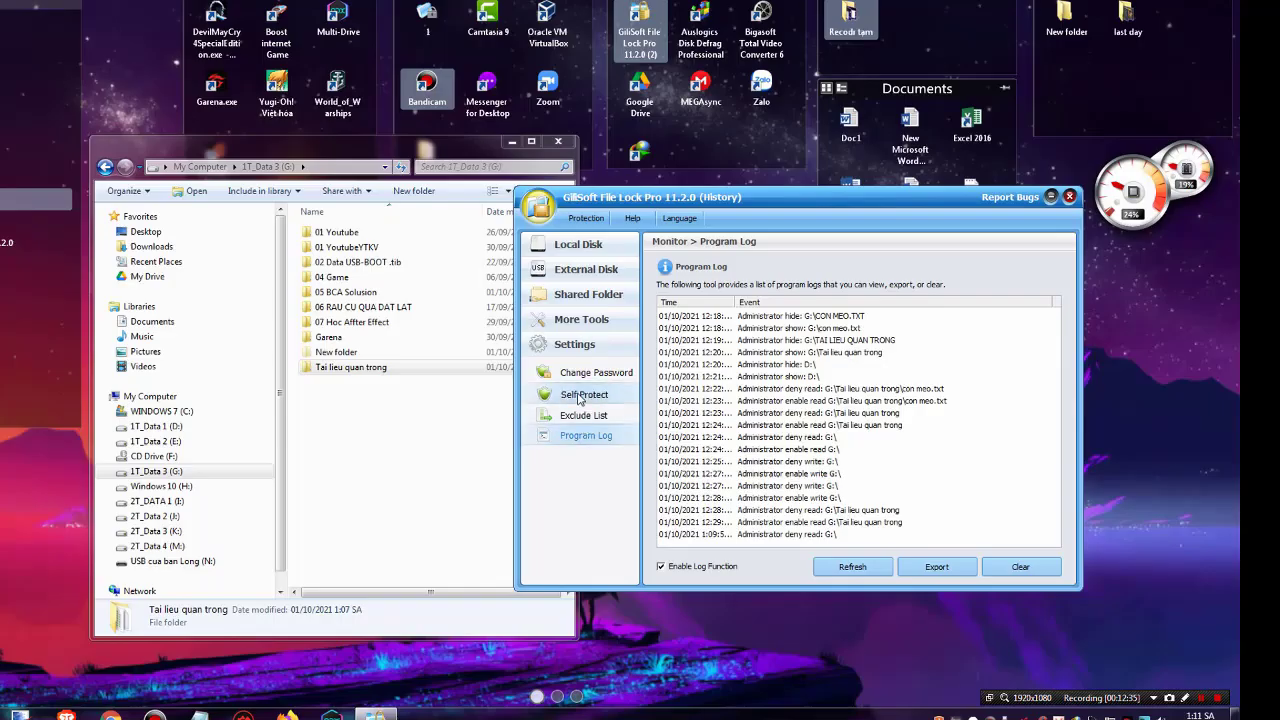
click(590, 372)
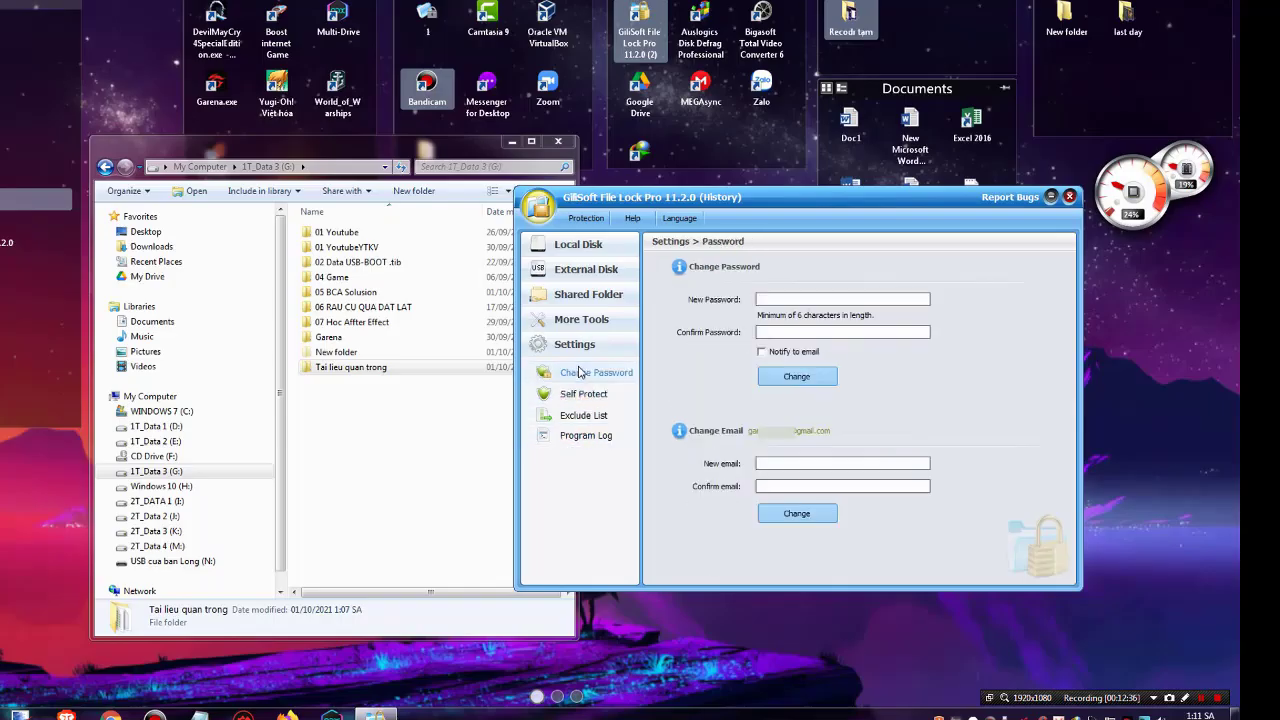
Show the Self Protect page and expand More Tools, Shared Folder and Local Disk
click(580, 394)
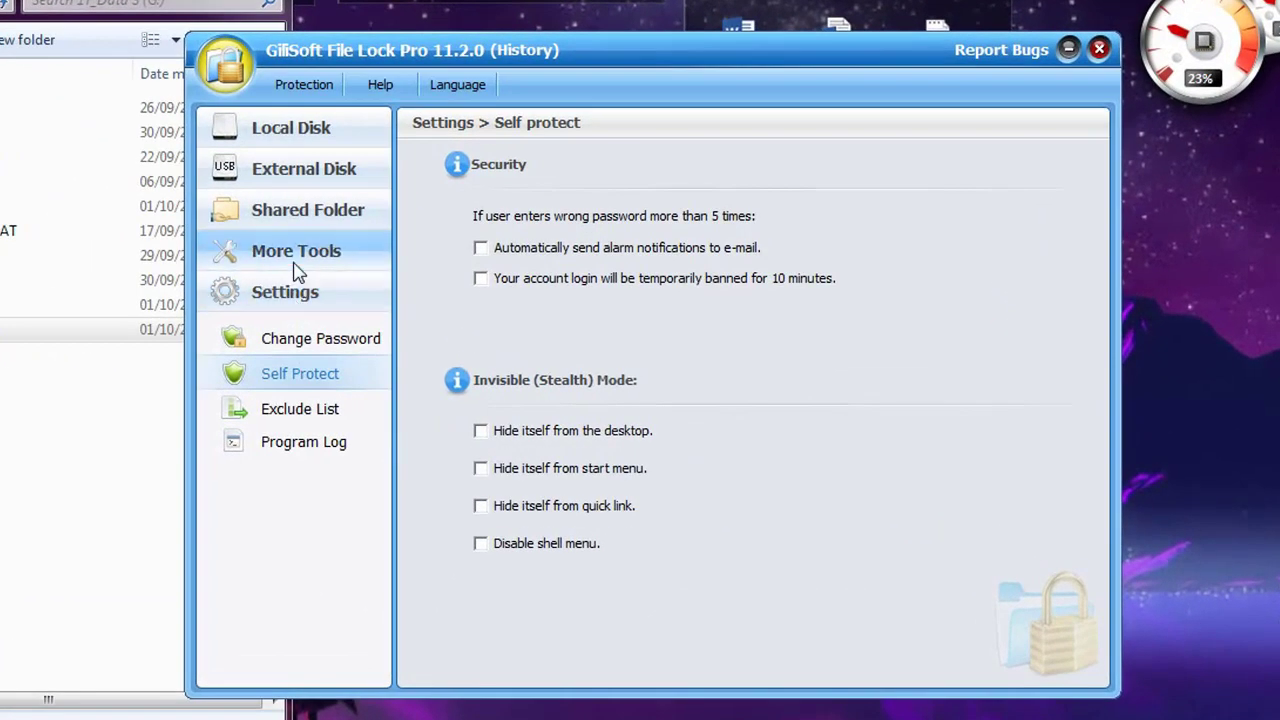
click(541, 316)
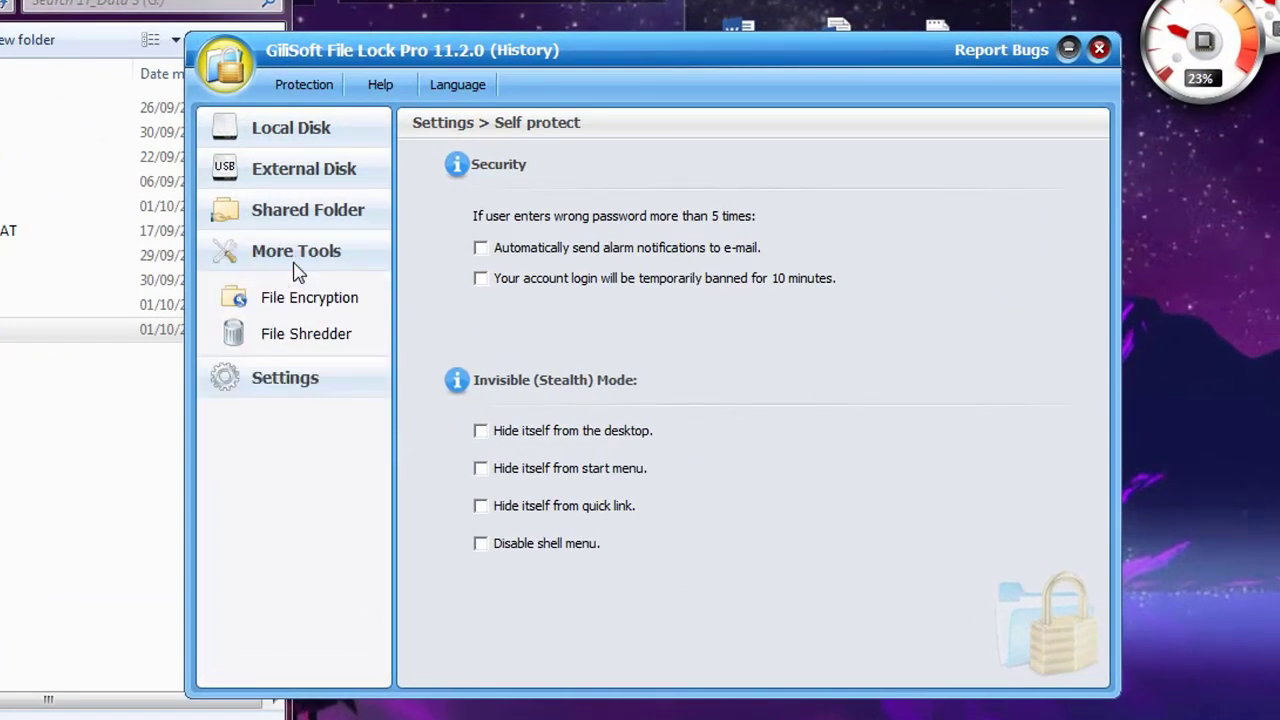
click(277, 210)
click(289, 132)
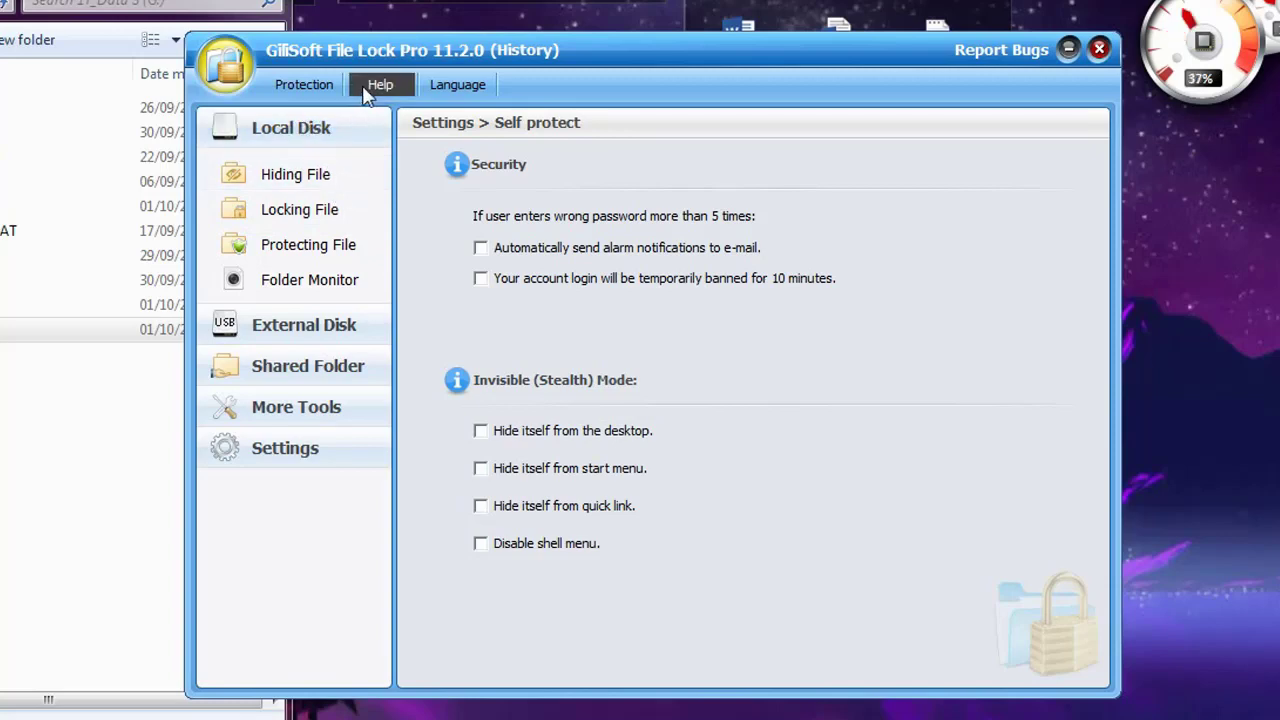
Open the Protection menu and close it without choosing anything
click(321, 97)
mouse_move(352, 224)
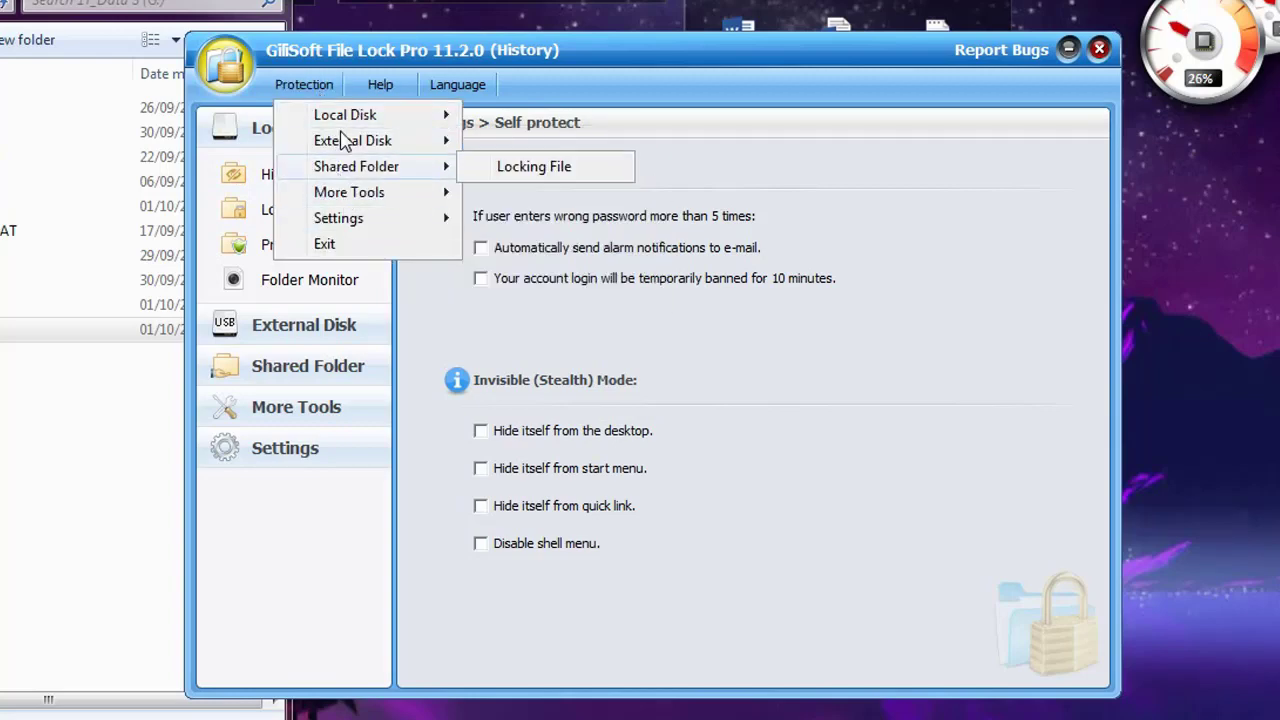
click(335, 63)
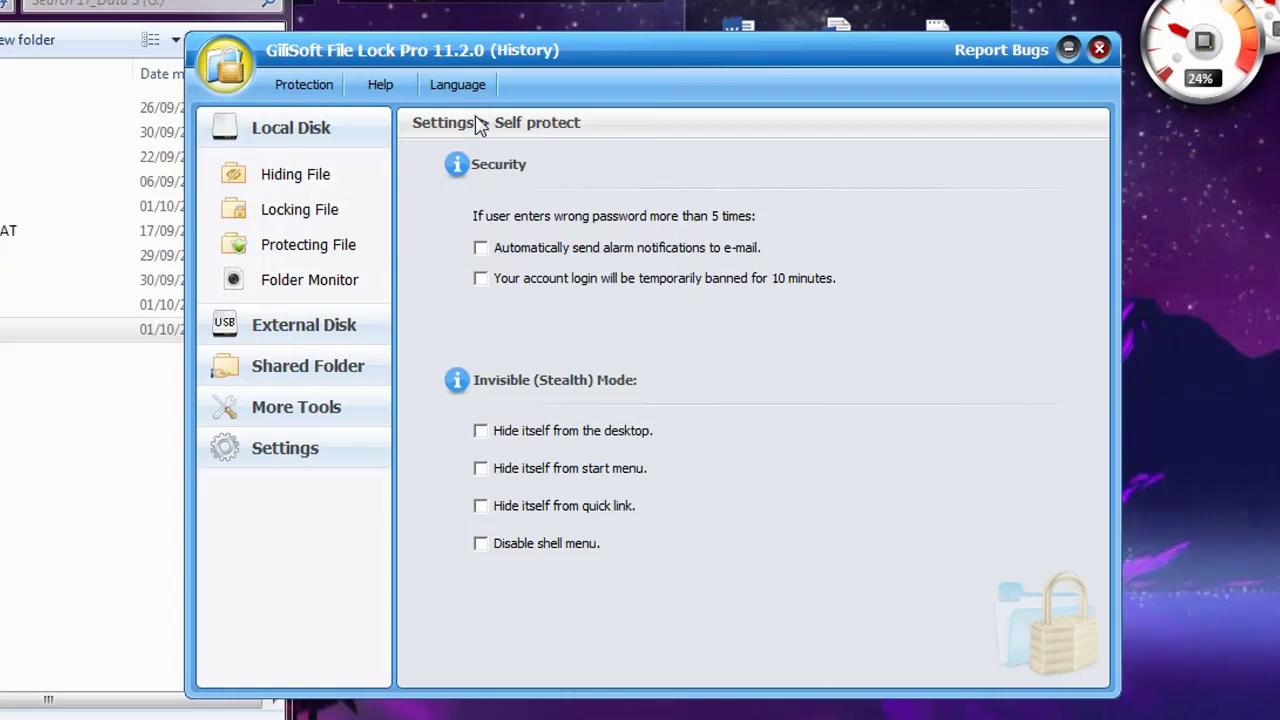